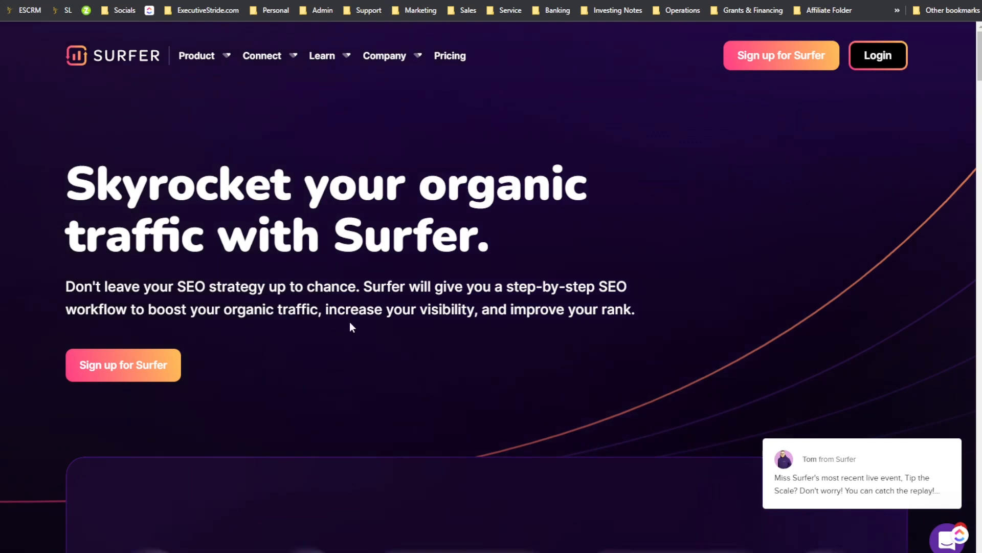
Step: Scroll through the Surfer homepage hero section and its product preview
scroll(416, 315, down, 2)
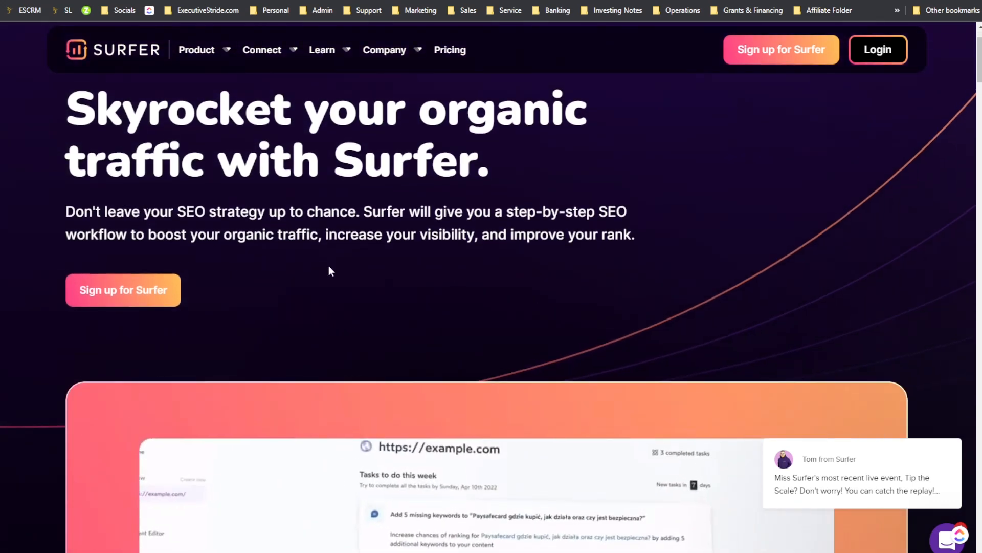
scroll(353, 279, up, 2)
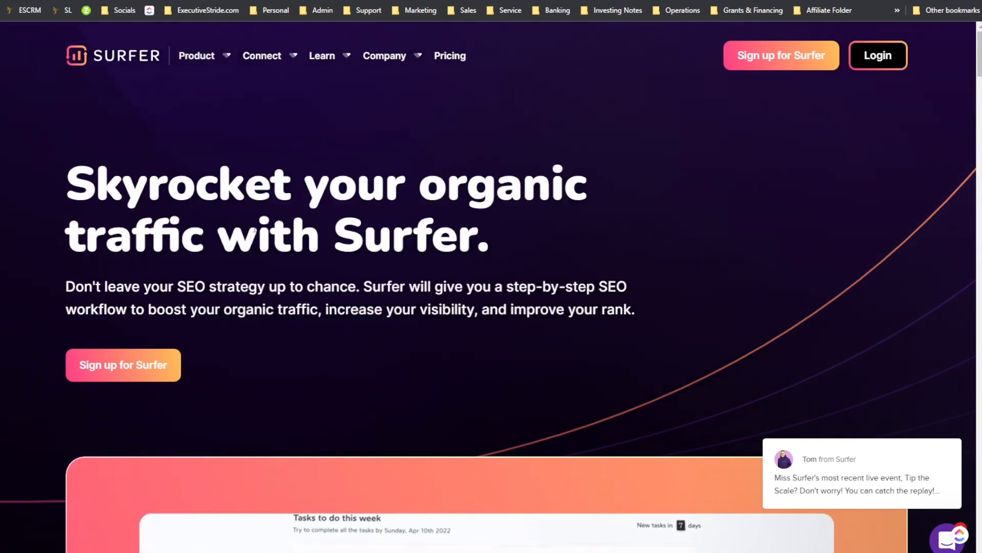
scroll(357, 285, down, 6)
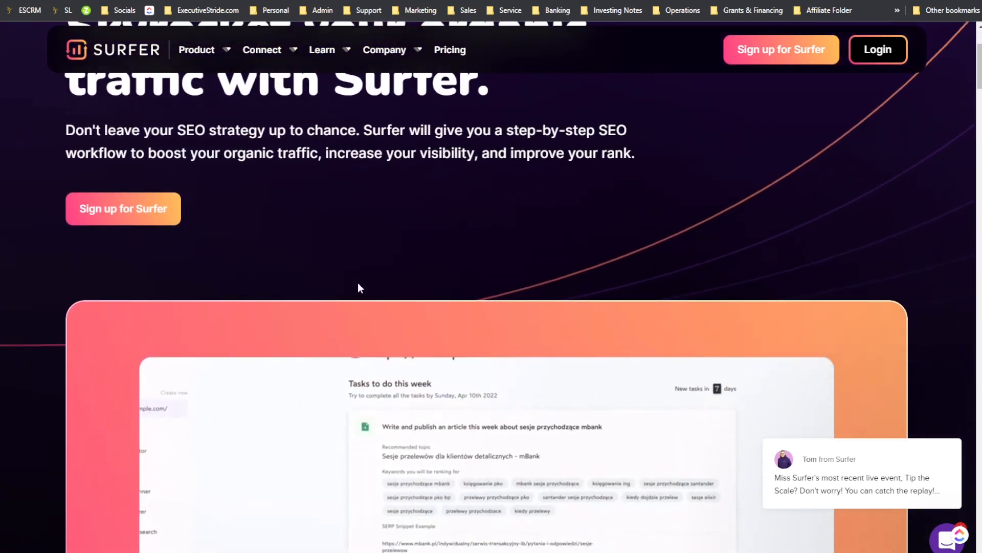
scroll(357, 287, up, 3)
scroll(357, 287, up, 3)
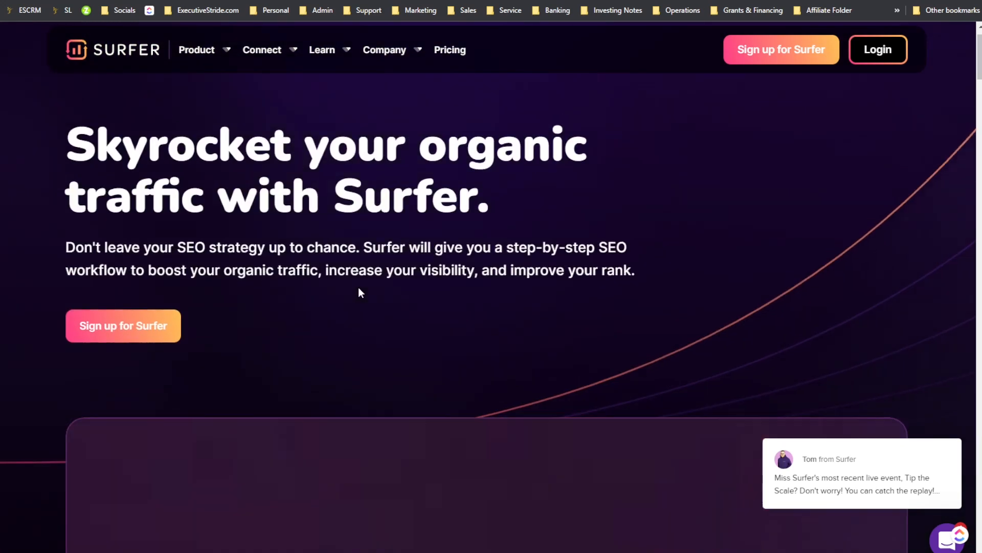
scroll(358, 287, up, 1)
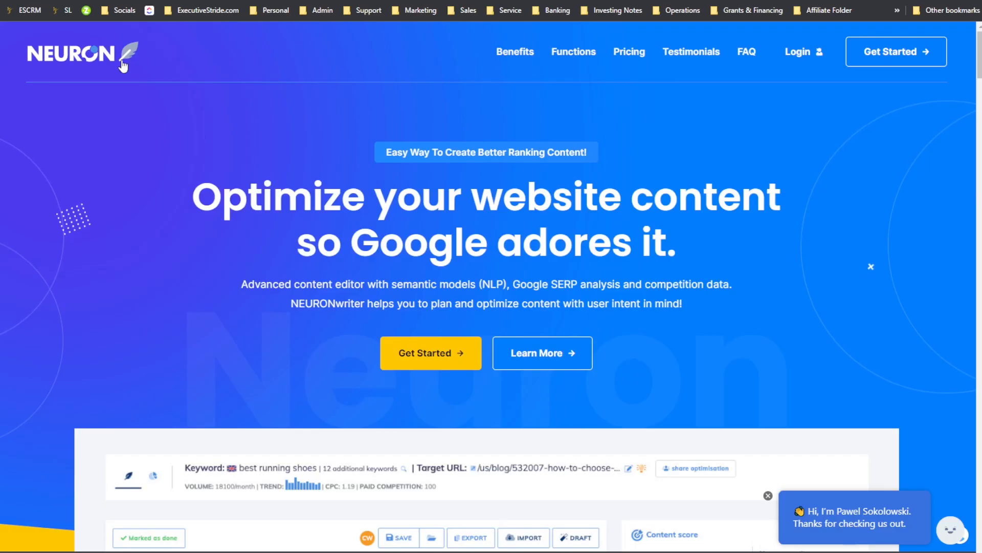
Step: Browse the NEURONwriter homepage, including its content editor preview, features section and pricing plans
scroll(384, 246, down, 13)
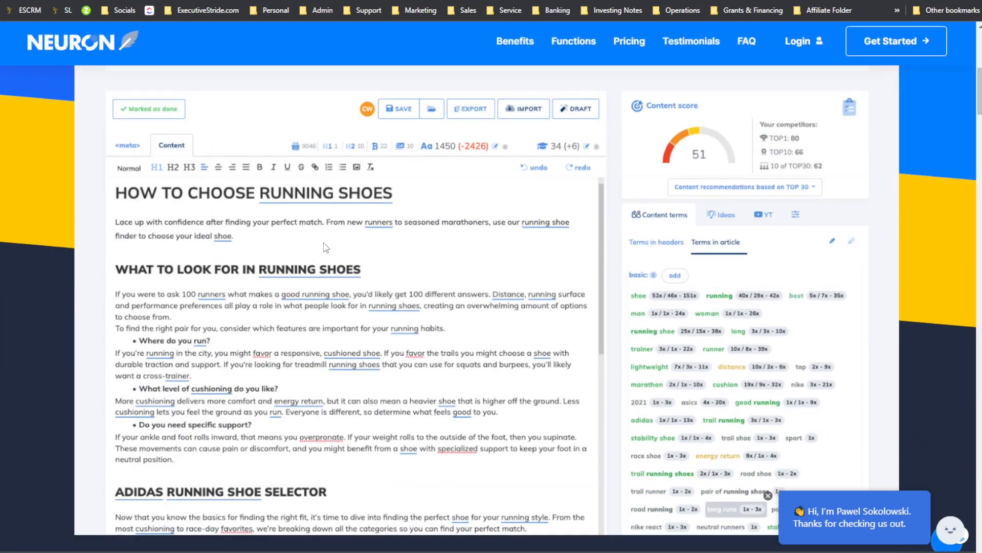
scroll(362, 268, up, 9)
scroll(363, 268, down, 15)
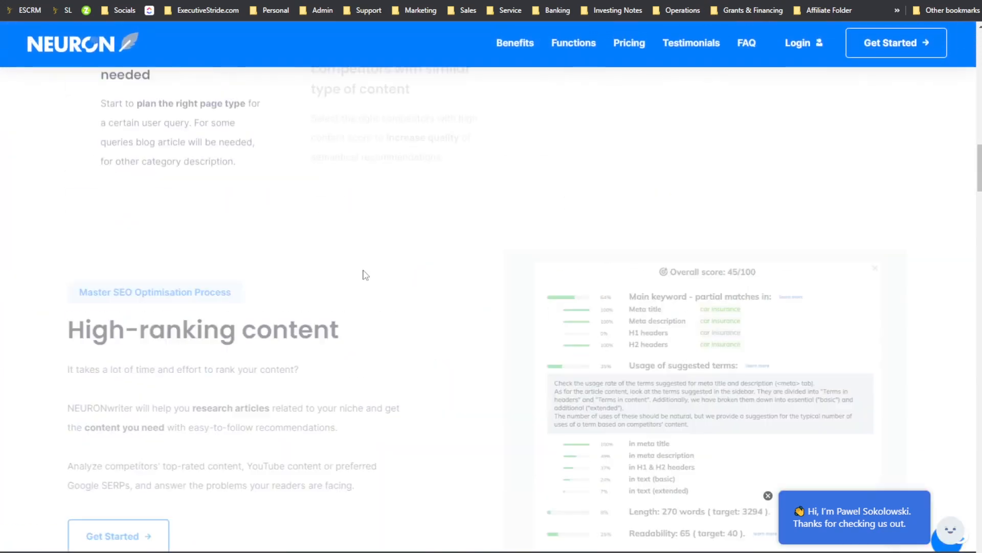
scroll(362, 274, up, 15)
scroll(364, 276, up, 5)
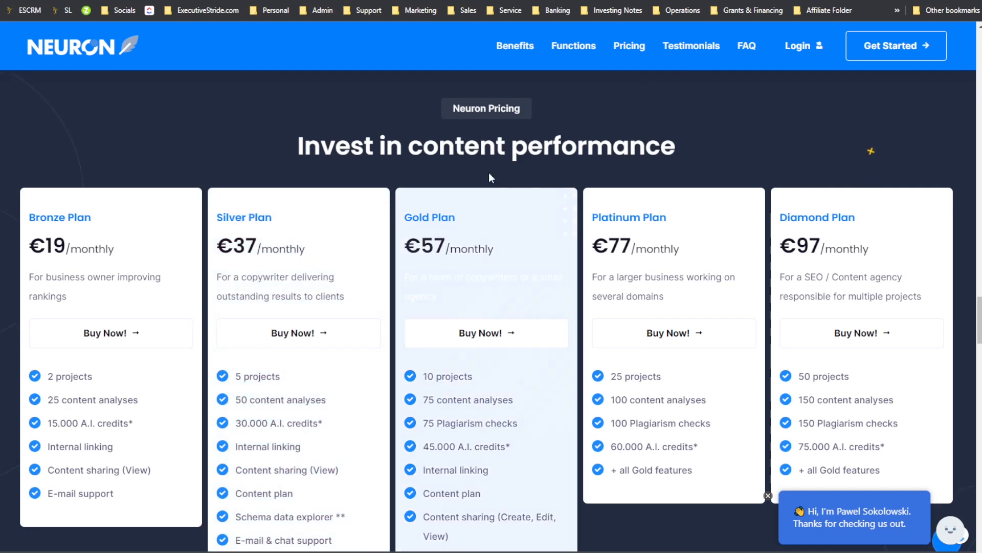
scroll(326, 164, up, 10)
scroll(237, 177, up, 8)
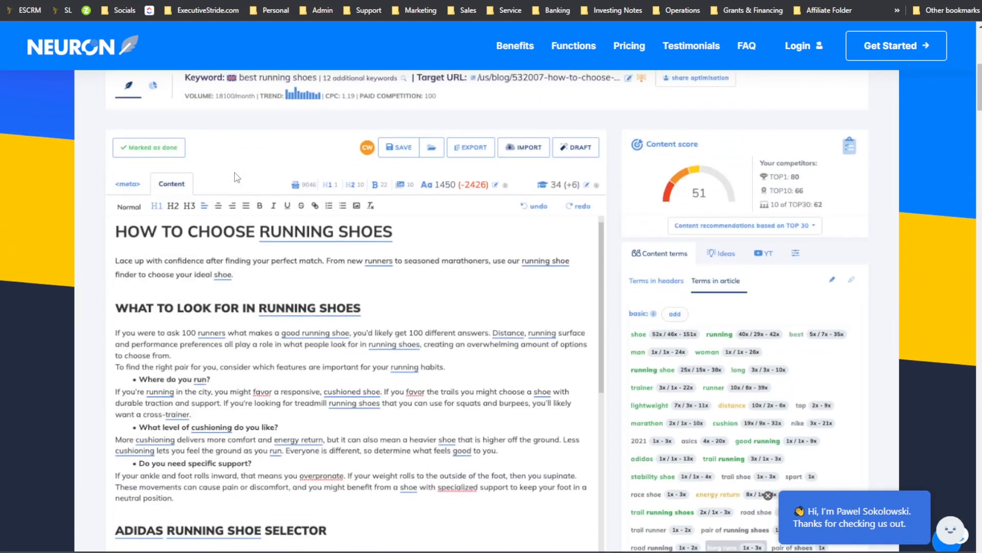
scroll(287, 236, down, 15)
scroll(287, 235, down, 15)
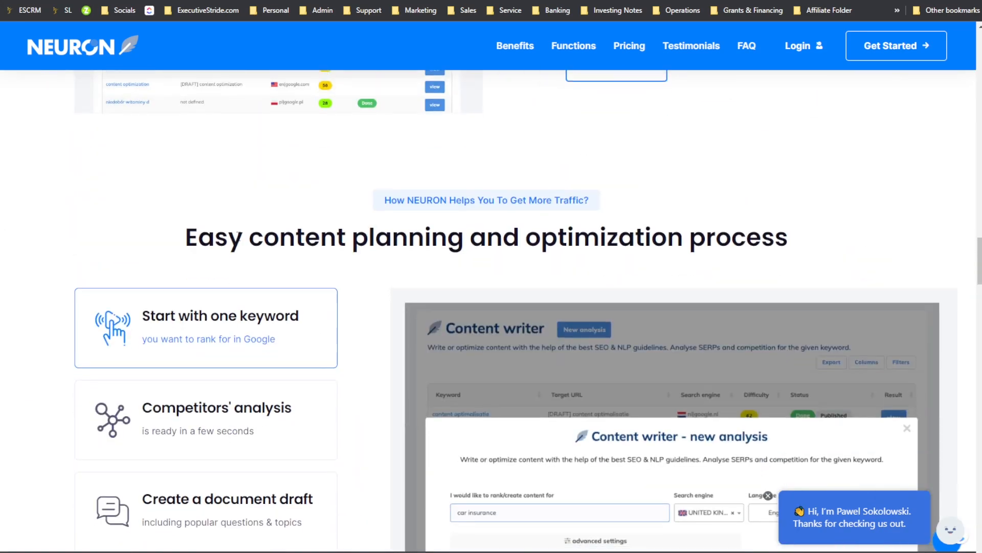
scroll(262, 232, down, 2)
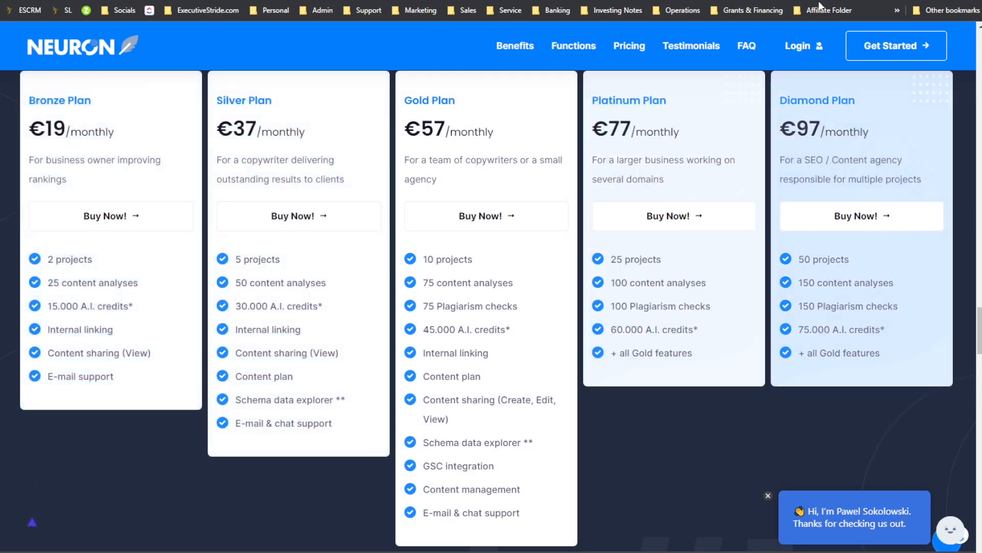
Step: Switch back to the Surfer site and examine the features listed under its Product menu
click(827, 1)
scroll(468, 306, down, 4)
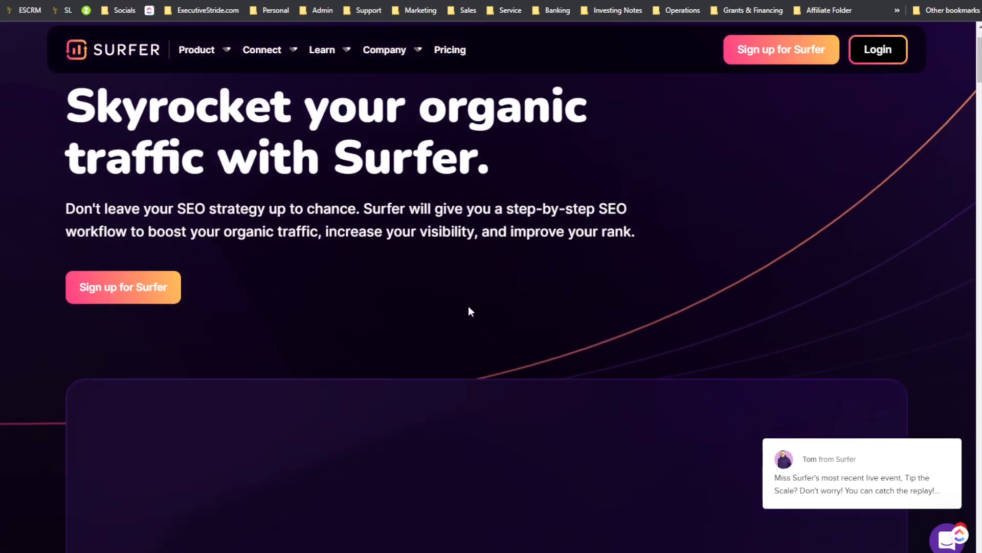
scroll(454, 287, down, 6)
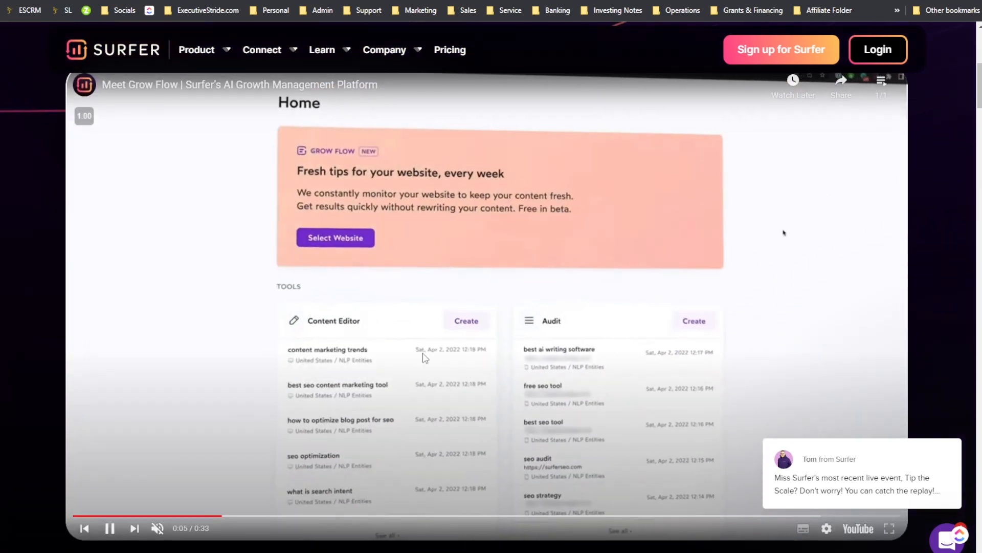
scroll(435, 374, up, 4)
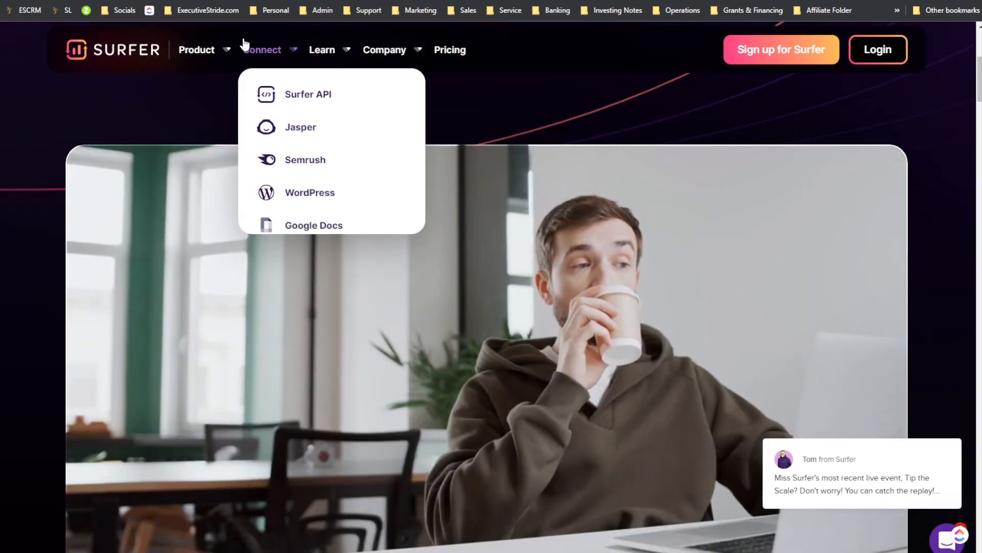
mouse_move(218, 49)
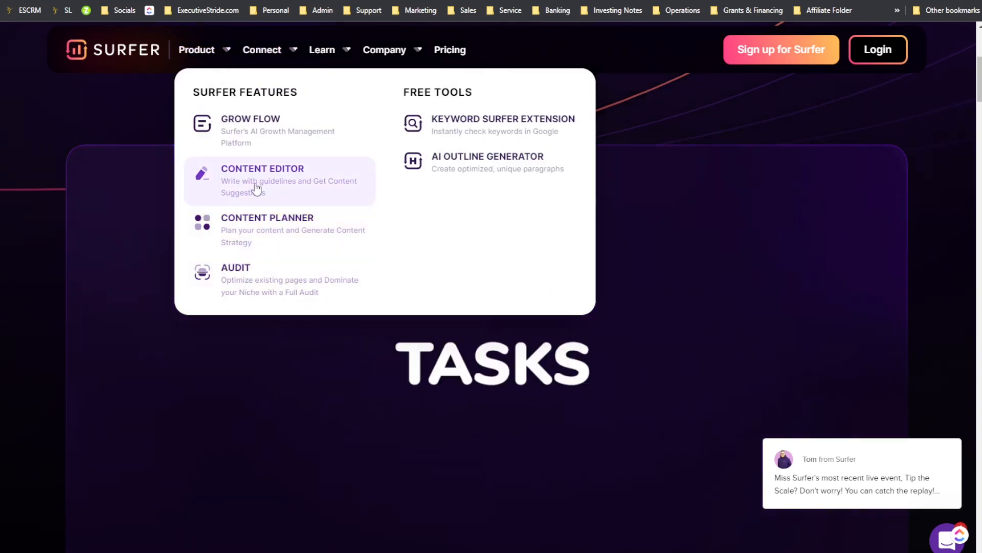
mouse_move(272, 61)
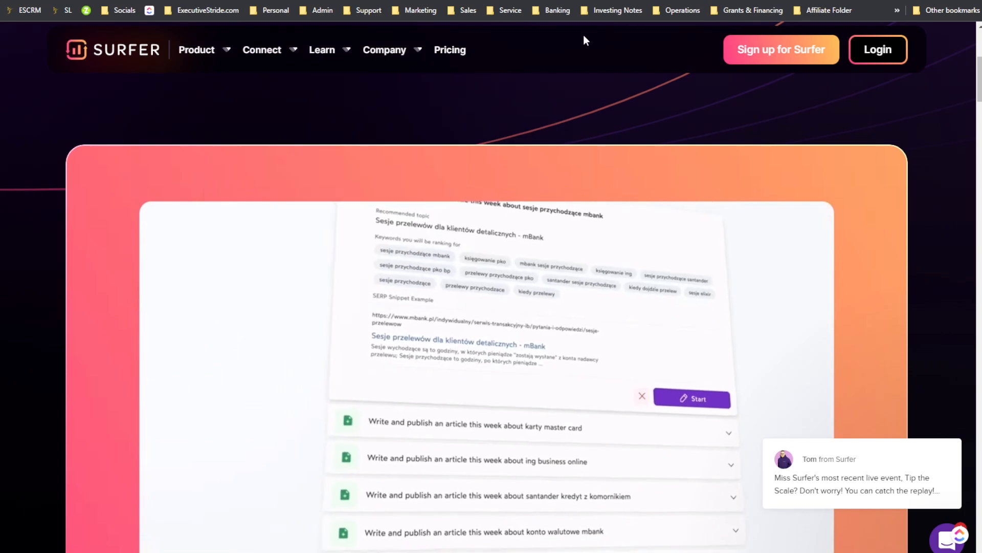
mouse_move(380, 74)
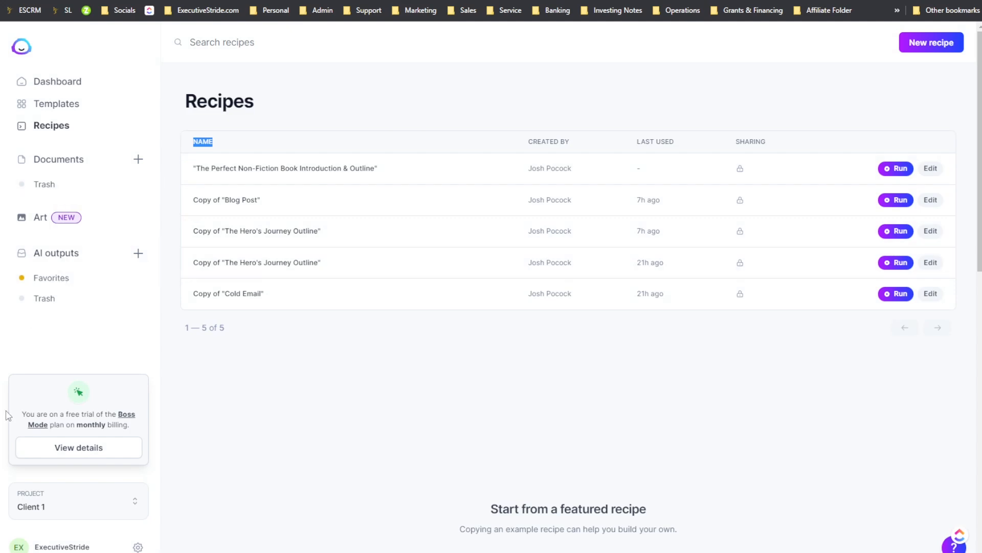
Step: Open the Jasper workspace settings and review the Surfer SEO customization option
click(138, 546)
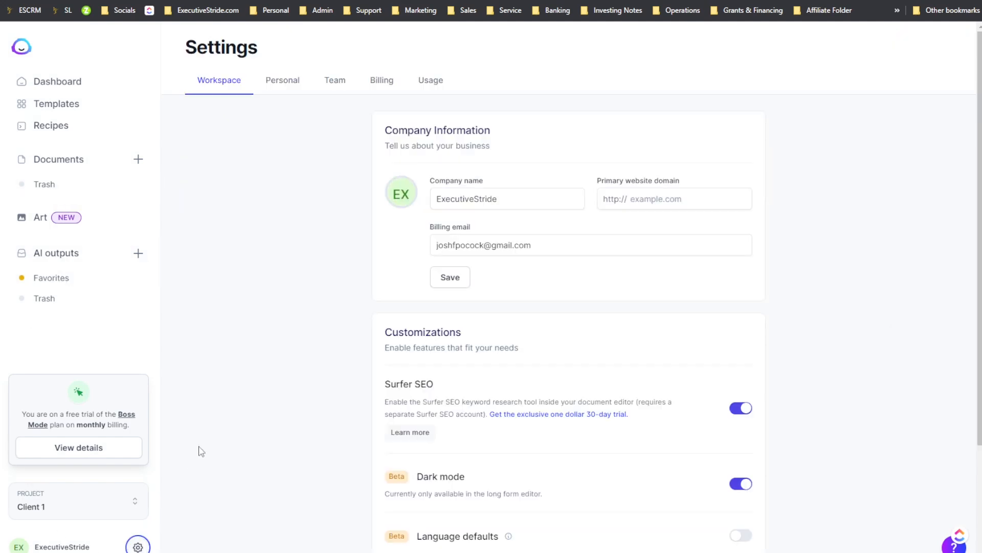
scroll(541, 320, down, 2)
scroll(465, 314, down, 1)
scroll(449, 235, up, 2)
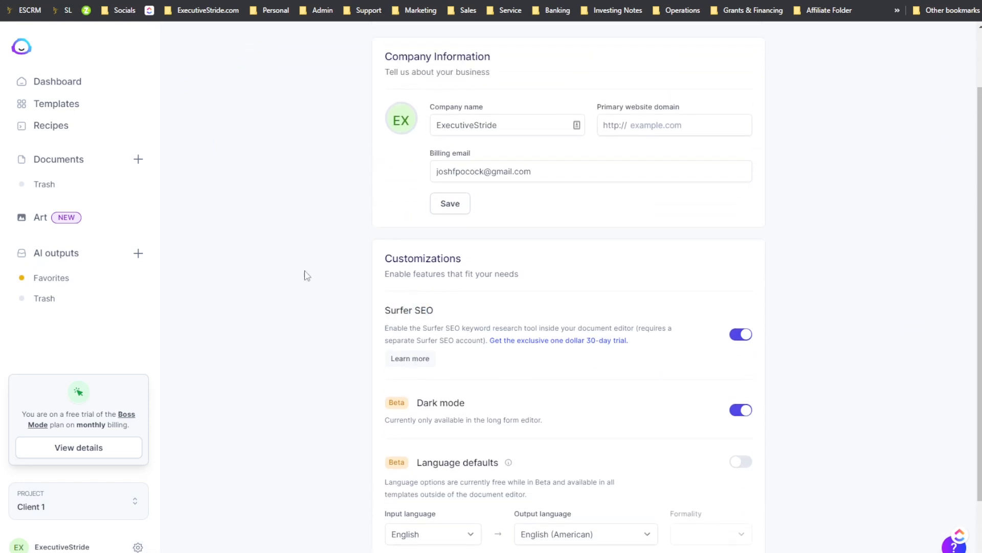
Step: Open the How To Make Money Online document and show the Surfer SEO guidelines panel with its terms list
click(72, 161)
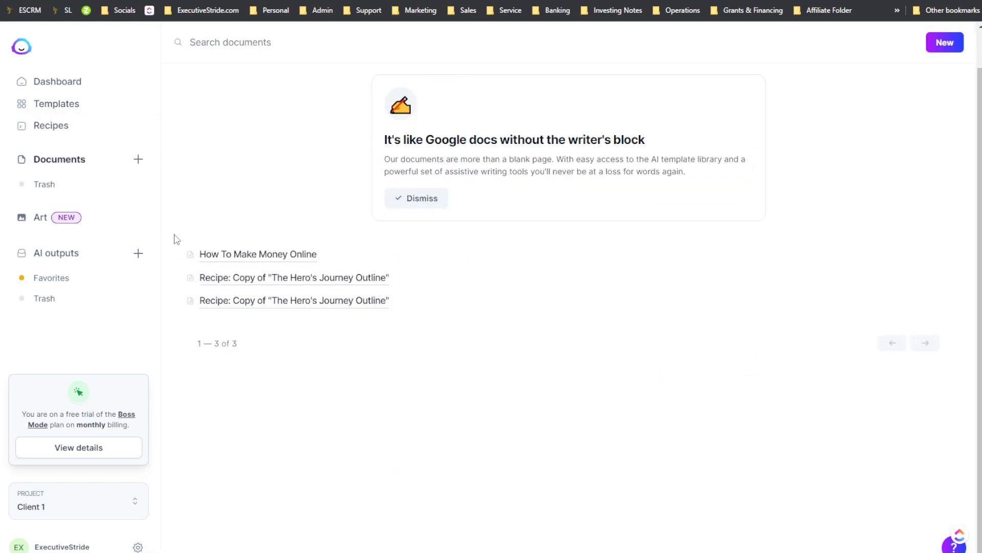
click(236, 255)
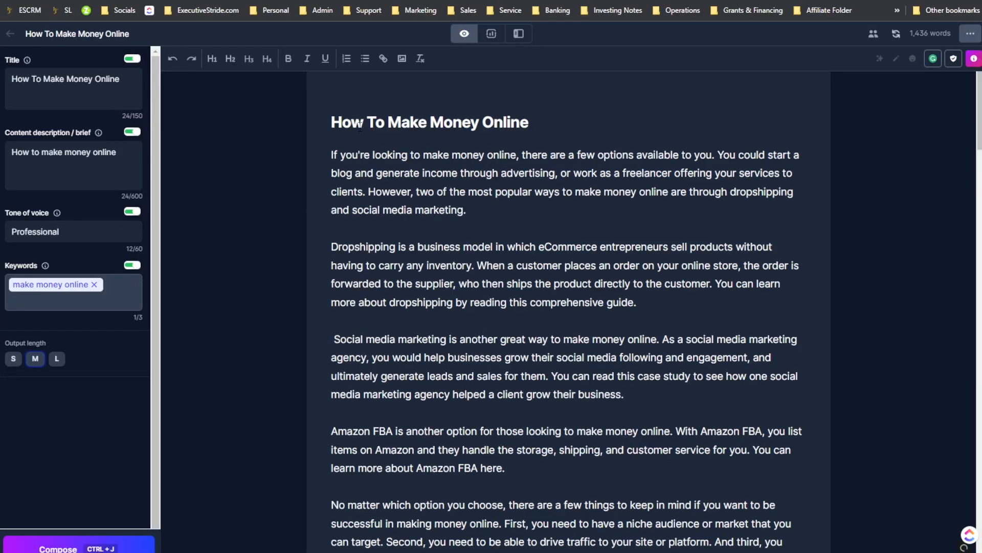
click(492, 34)
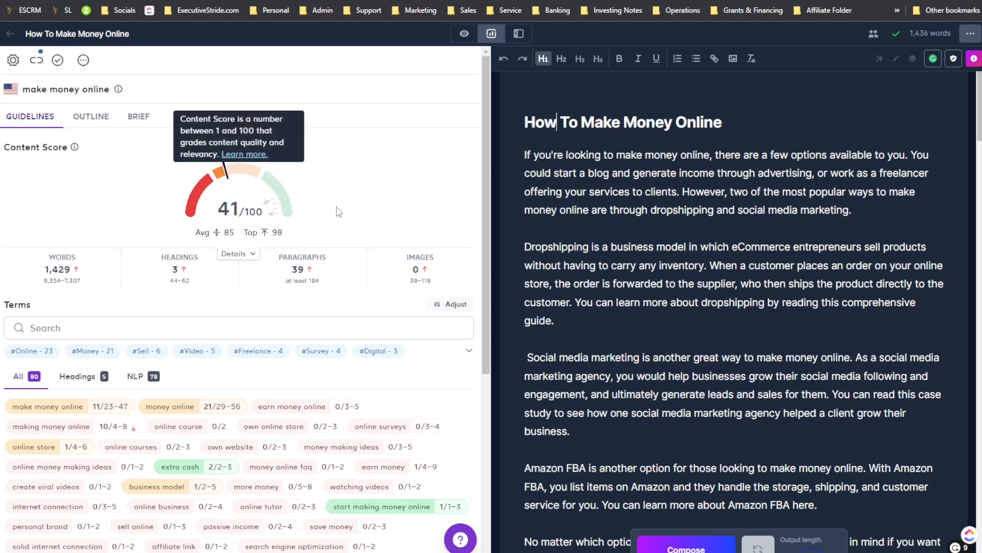
scroll(339, 212, down, 3)
scroll(327, 231, up, 3)
scroll(317, 246, down, 8)
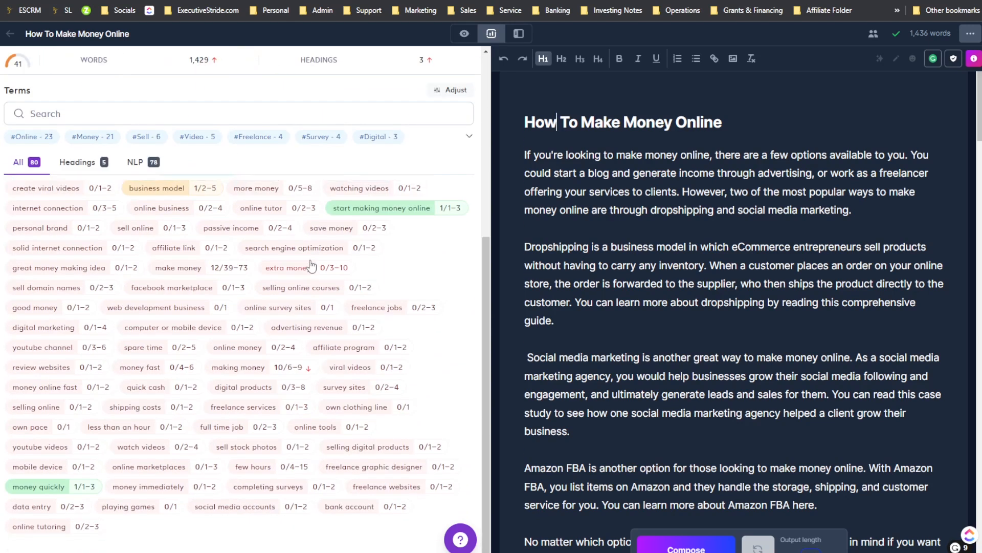
scroll(310, 264, up, 6)
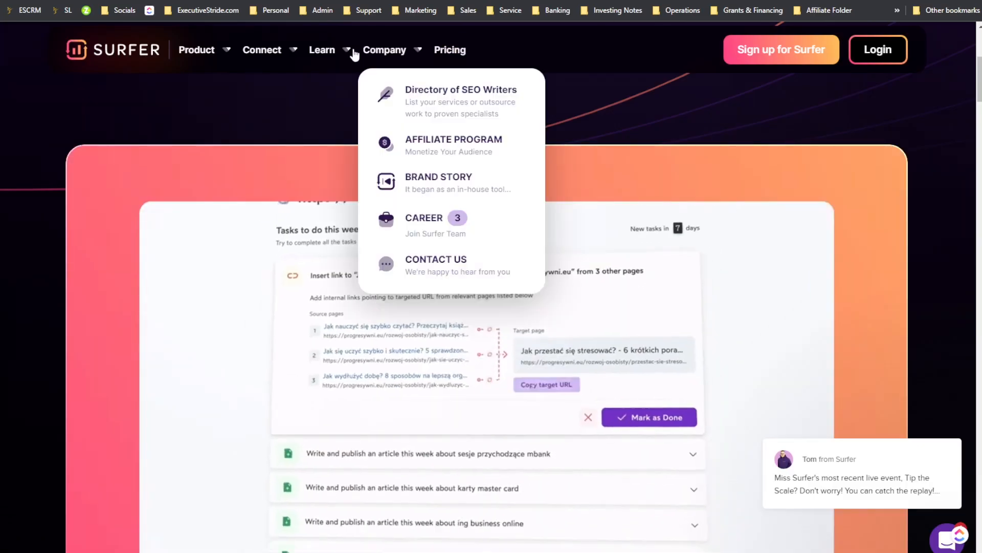
Step: Examine the Surfer site's Connect and Product menus and scroll through its feature sections
mouse_move(281, 66)
scroll(327, 128, up, 6)
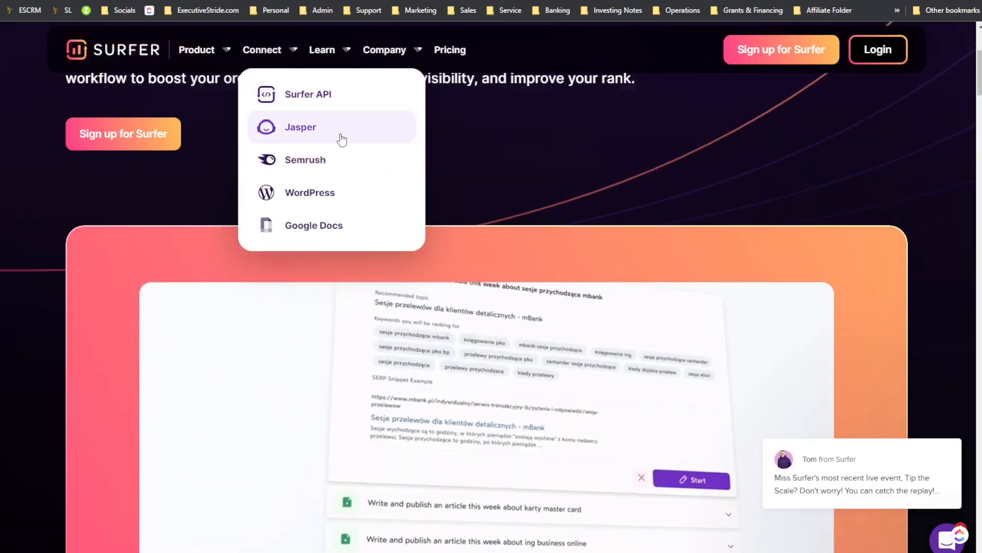
mouse_move(205, 55)
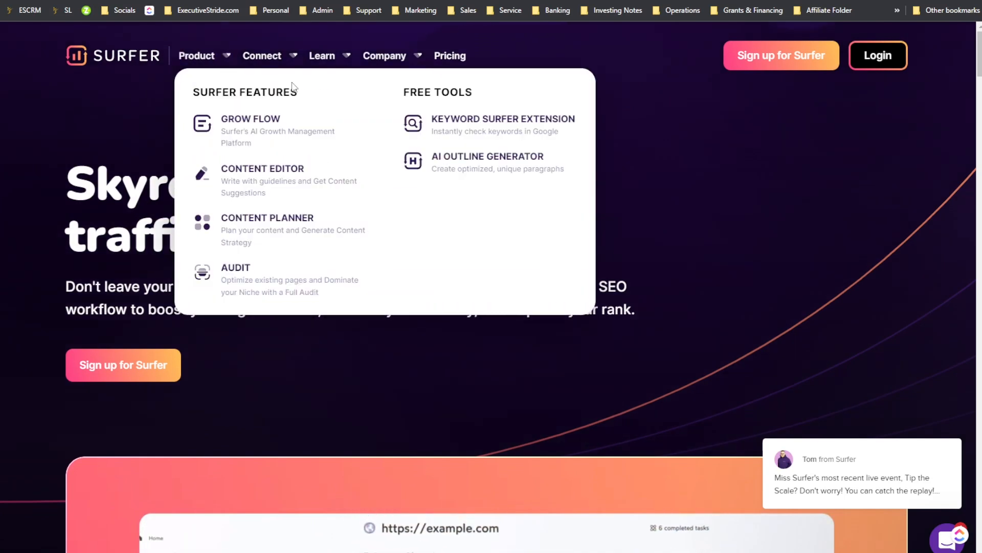
scroll(456, 252, down, 10)
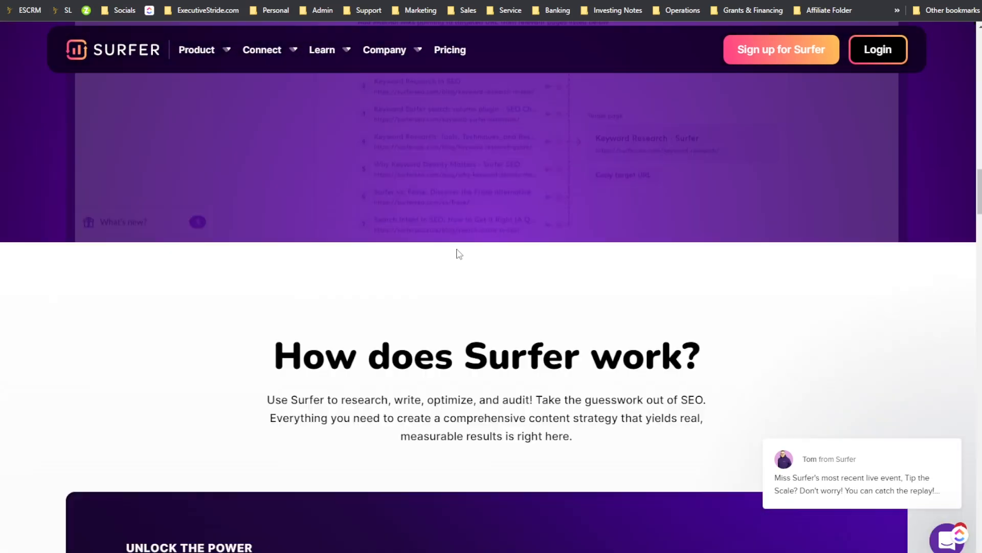
scroll(461, 252, up, 8)
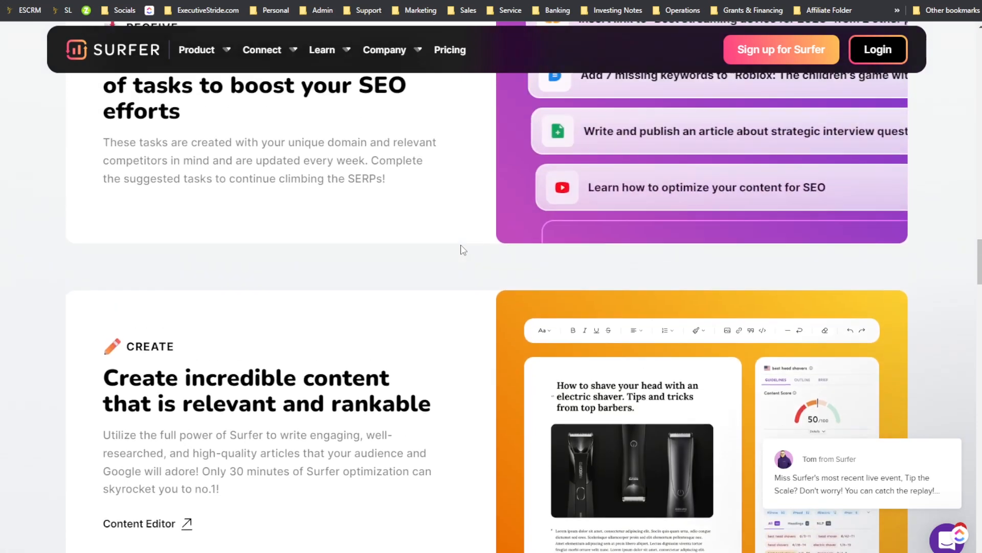
scroll(463, 249, up, 10)
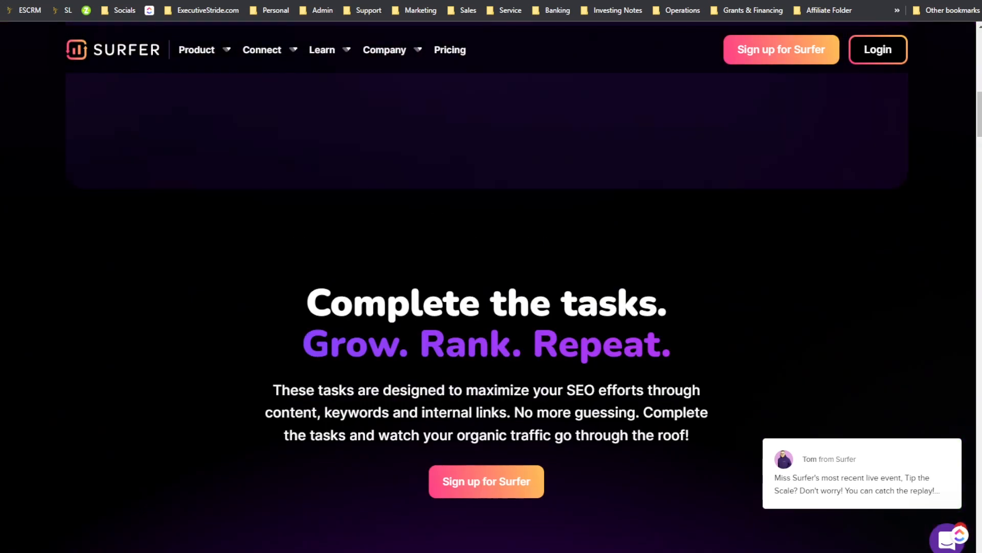
scroll(524, 193, up, 1)
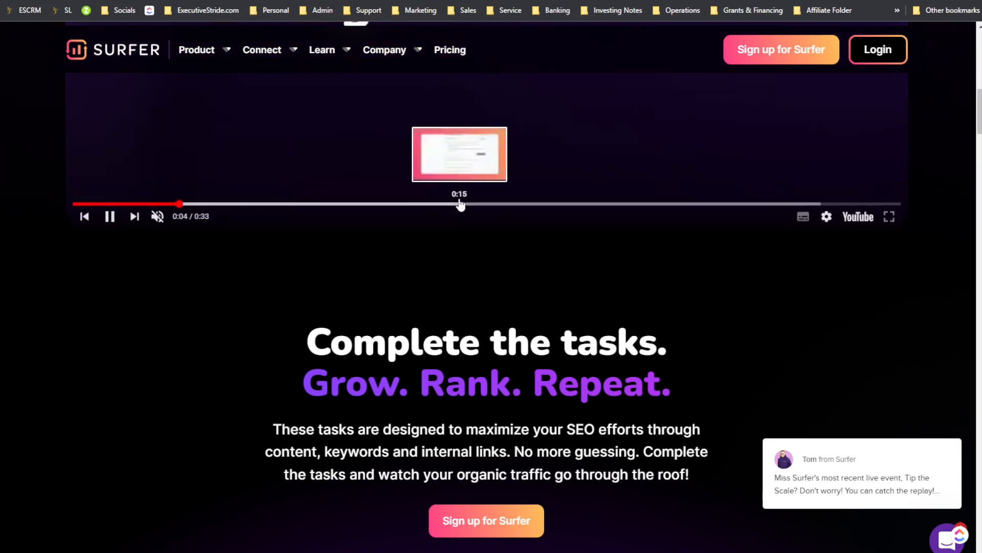
scroll(205, 330, up, 4)
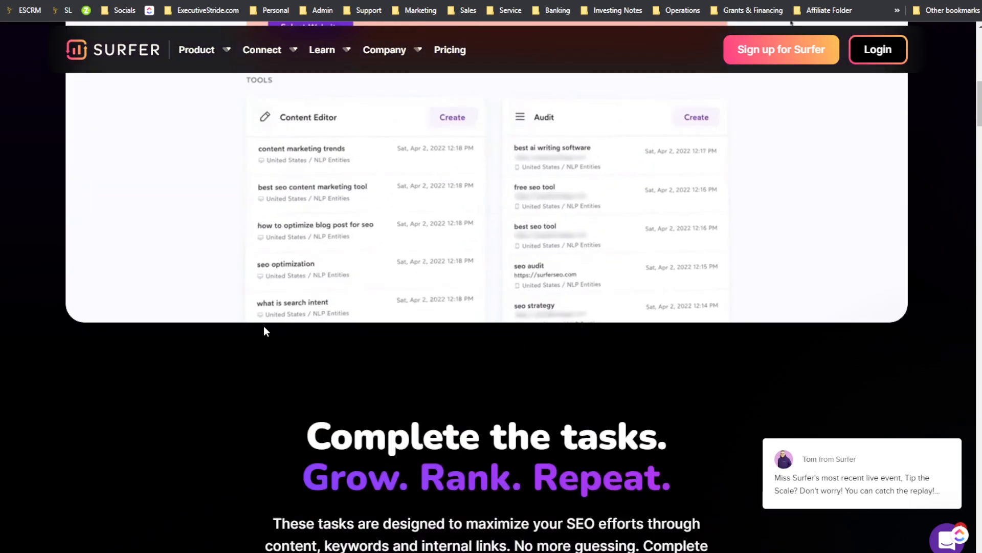
scroll(275, 335, up, 3)
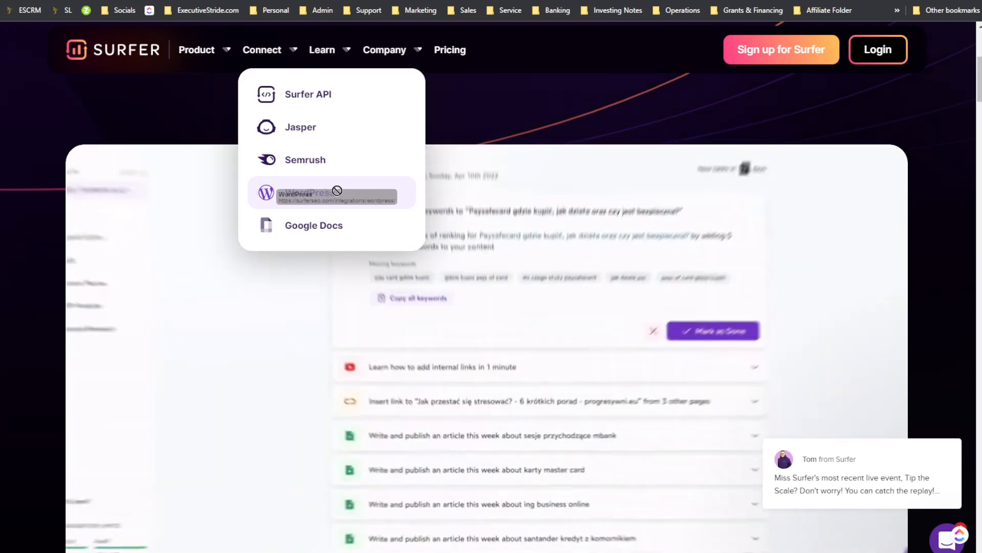
Step: Open Surfer's WordPress integration page and review the free WordPress plugin description
click(390, 188)
scroll(413, 238, down, 5)
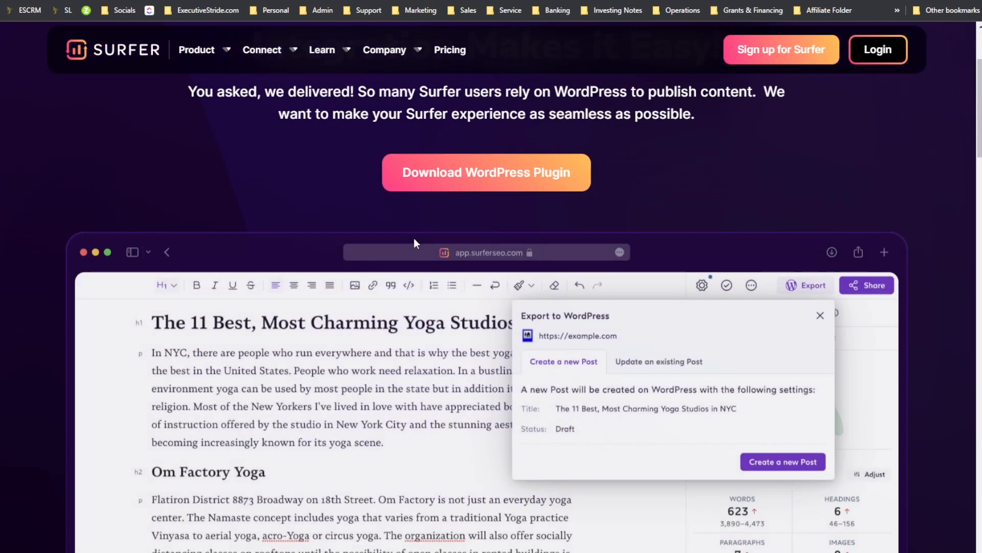
scroll(493, 322, down, 10)
scroll(486, 322, up, 8)
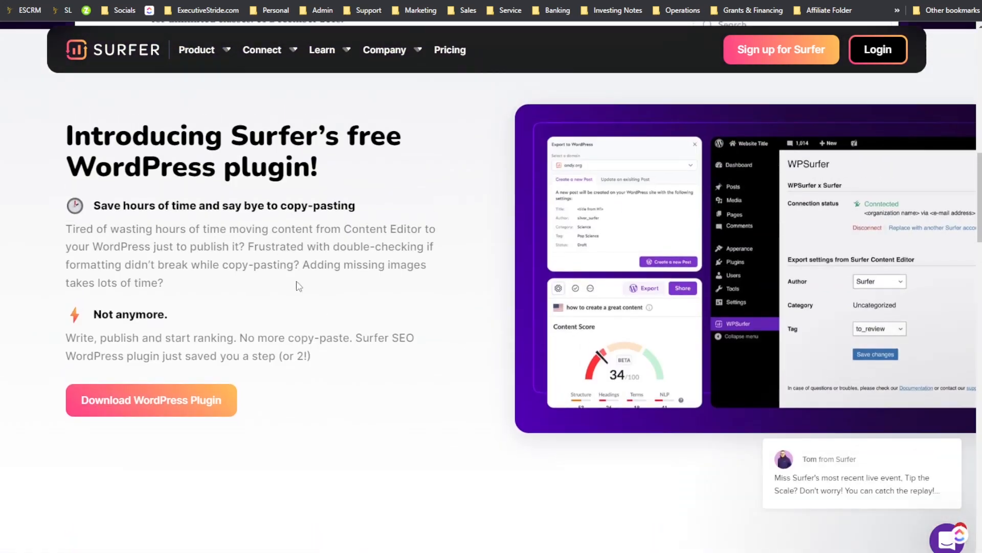
scroll(562, 326, up, 10)
scroll(588, 328, down, 2)
scroll(583, 329, up, 2)
scroll(355, 236, down, 8)
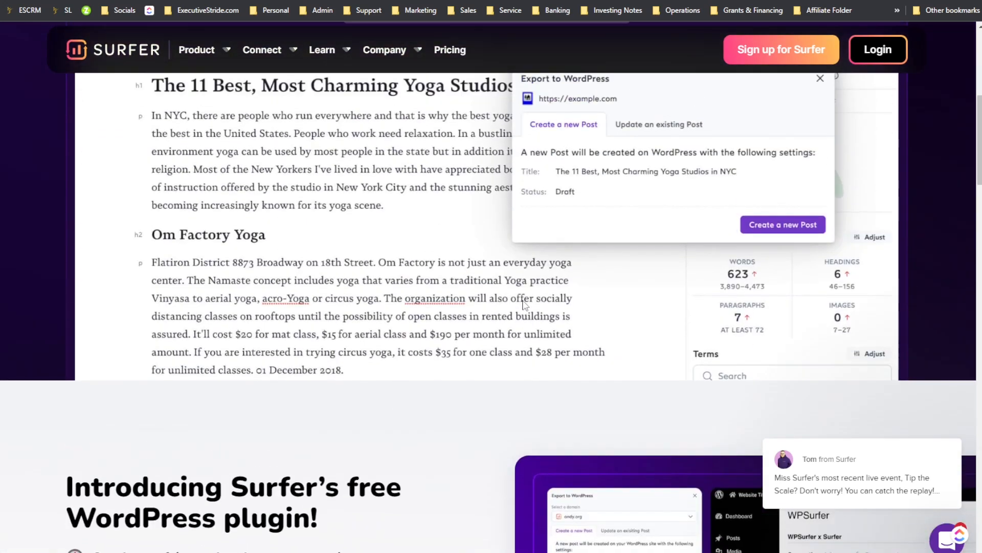
Step: Highlight and read the benefits text of Surfer's free WordPress plugin section
scroll(524, 304, down, 7)
scroll(646, 253, up, 1)
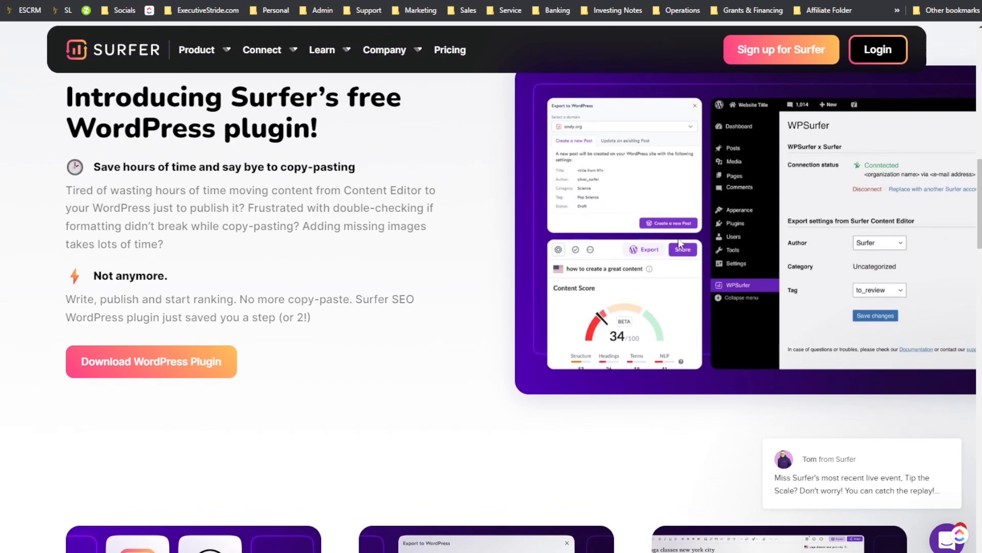
drag(480, 172, 747, 164)
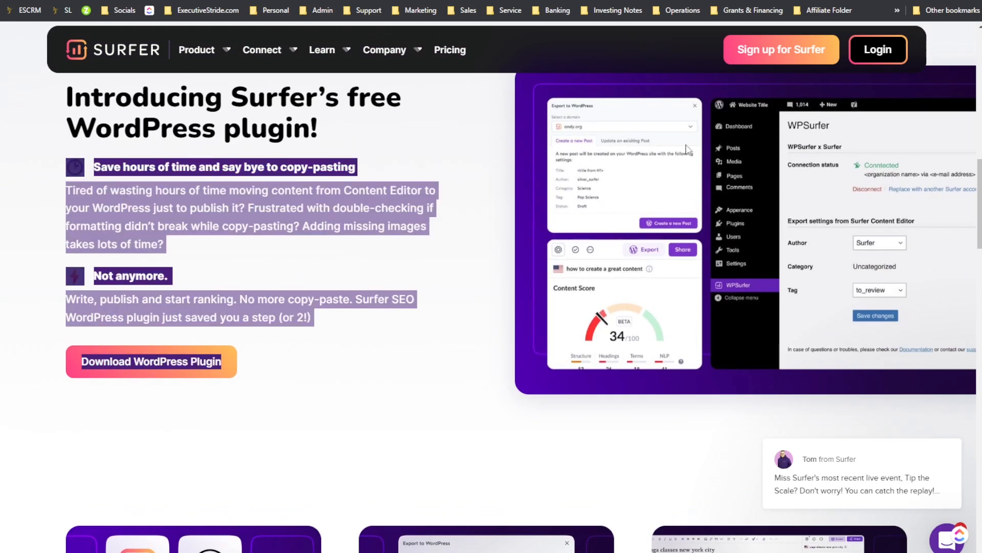
scroll(583, 243, up, 2)
scroll(34, 318, down, 1)
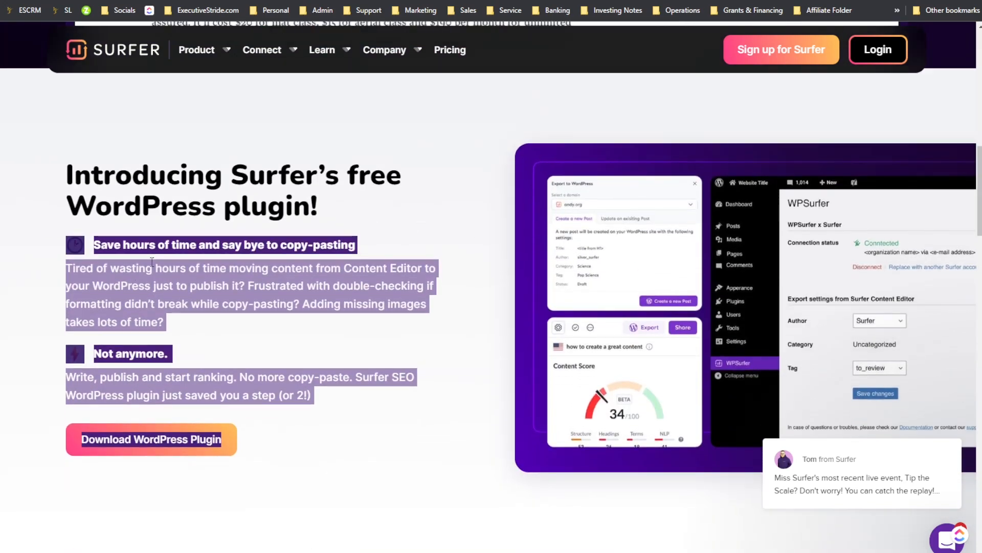
click(298, 266)
scroll(587, 228, down, 7)
scroll(611, 237, down, 5)
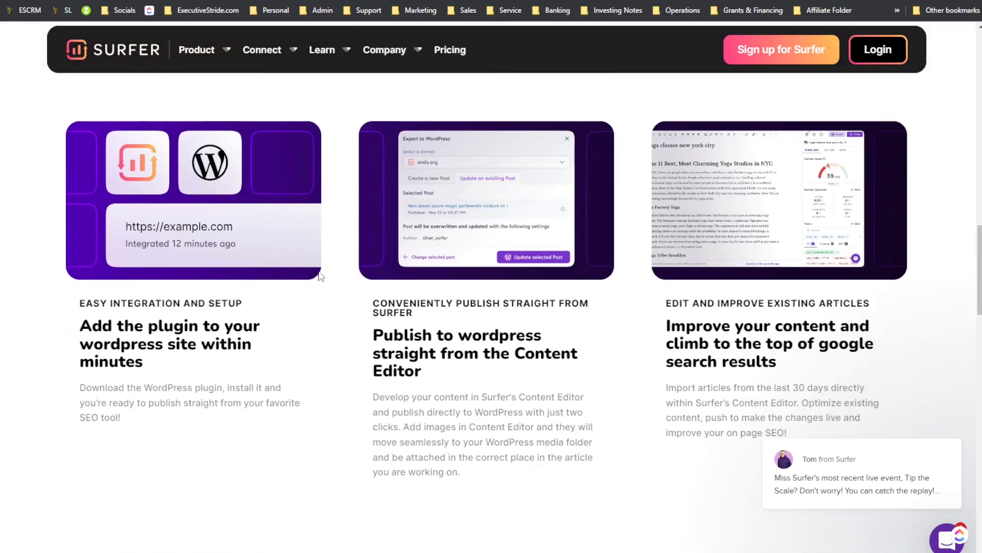
Step: Scroll through the WordPress plugin page's feature cards on integration, publishing and improving articles
scroll(601, 263, up, 2)
scroll(806, 241, up, 10)
scroll(803, 243, down, 12)
scroll(787, 229, up, 2)
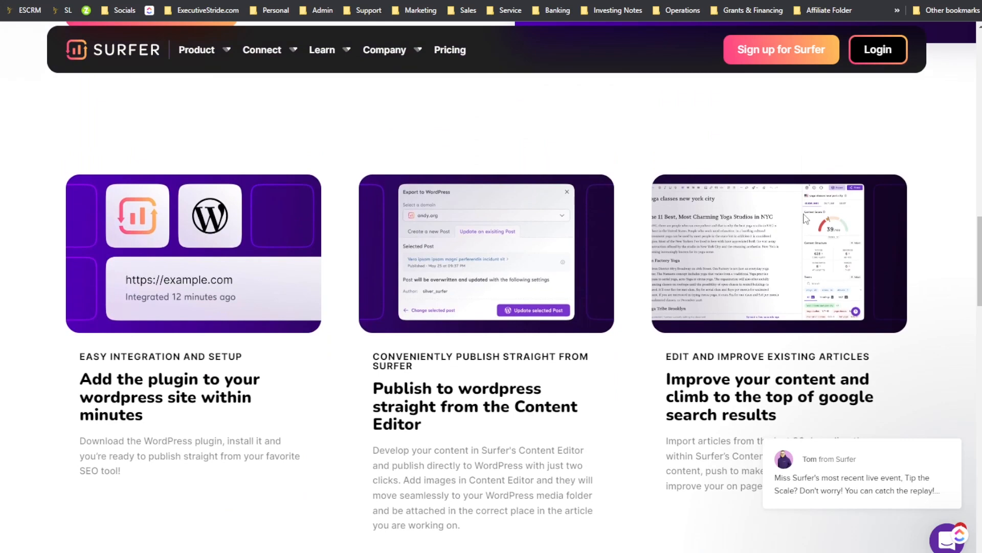
scroll(689, 253, down, 3)
scroll(674, 276, down, 10)
scroll(568, 258, down, 2)
scroll(552, 460, up, 2)
scroll(401, 271, down, 4)
Step: Open Surfer's Google Docs integration page from the Connect menu and review its introduction and preview
mouse_move(294, 56)
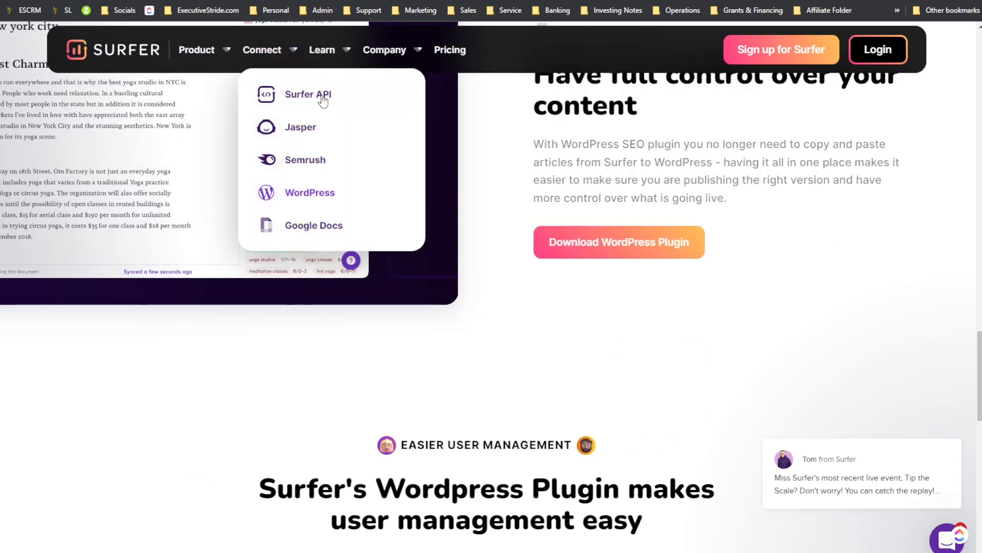
click(436, 219)
scroll(414, 231, down, 6)
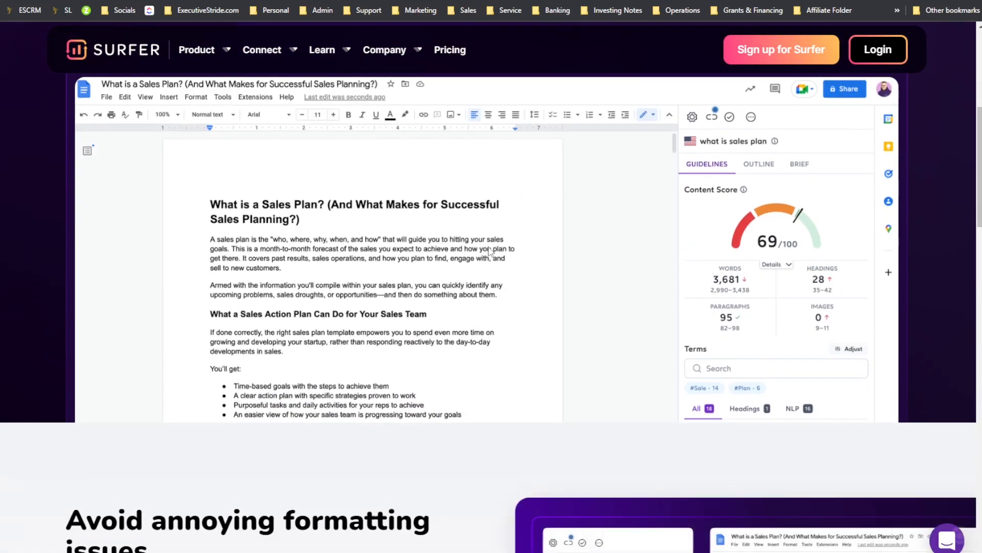
scroll(415, 231, up, 7)
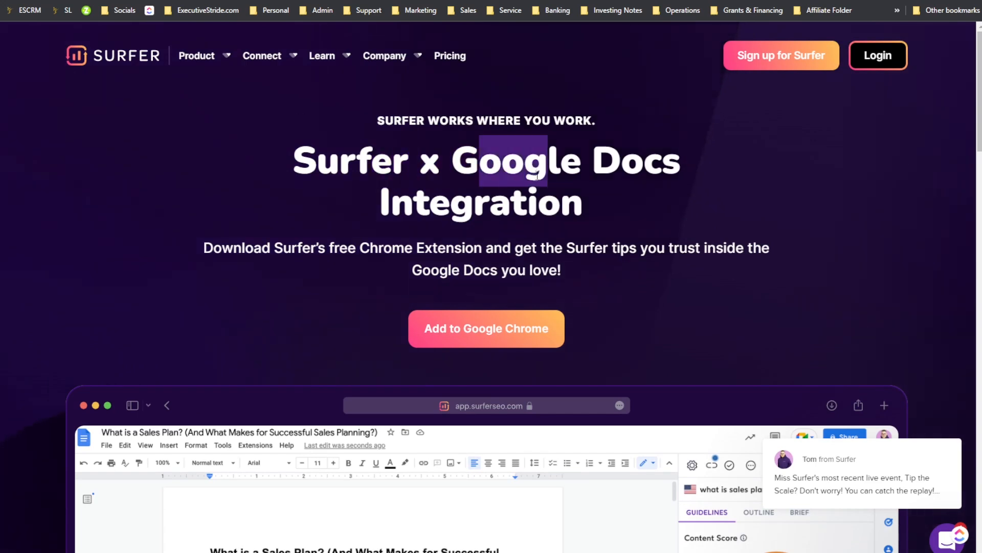
scroll(576, 193, down, 8)
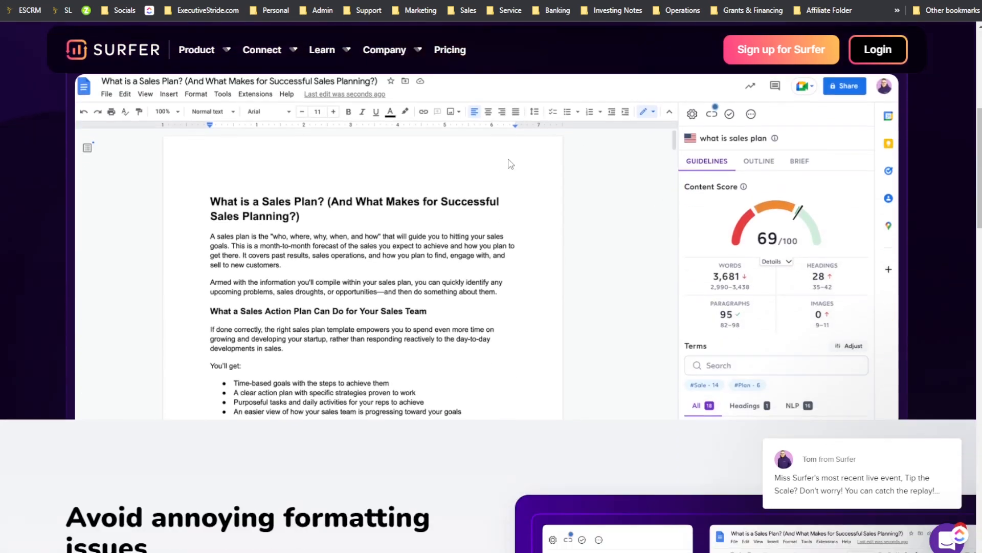
scroll(665, 232, up, 9)
scroll(672, 235, down, 2)
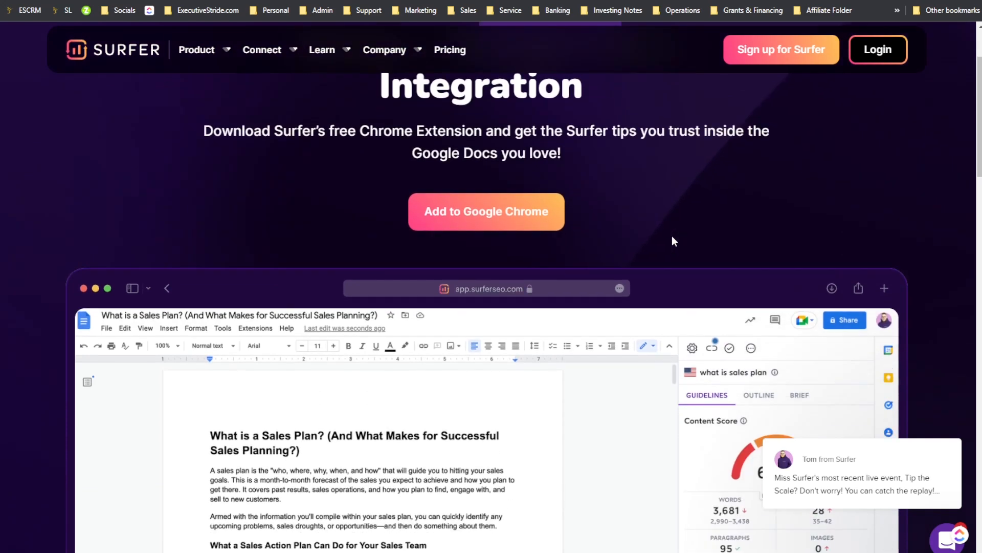
scroll(672, 237, up, 2)
scroll(671, 238, down, 2)
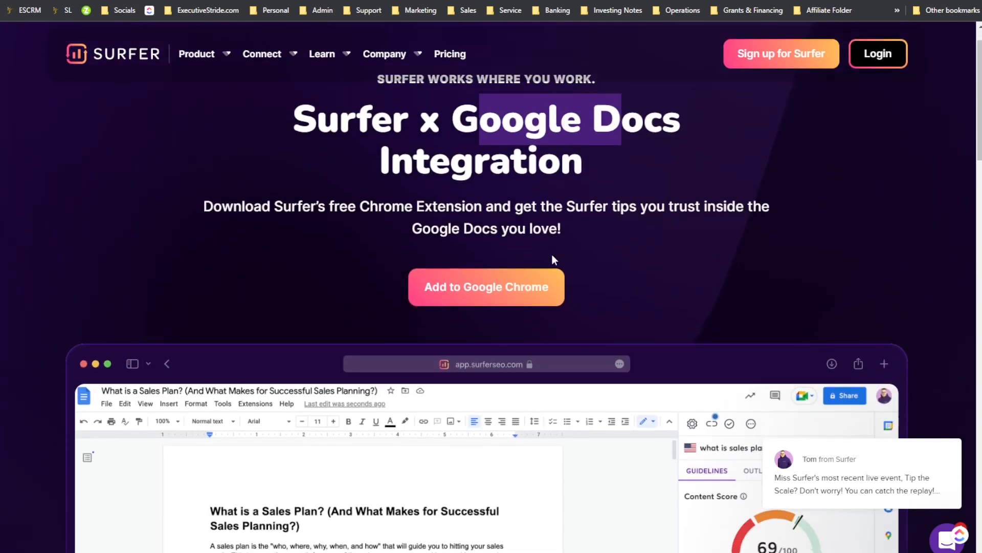
scroll(693, 114, down, 6)
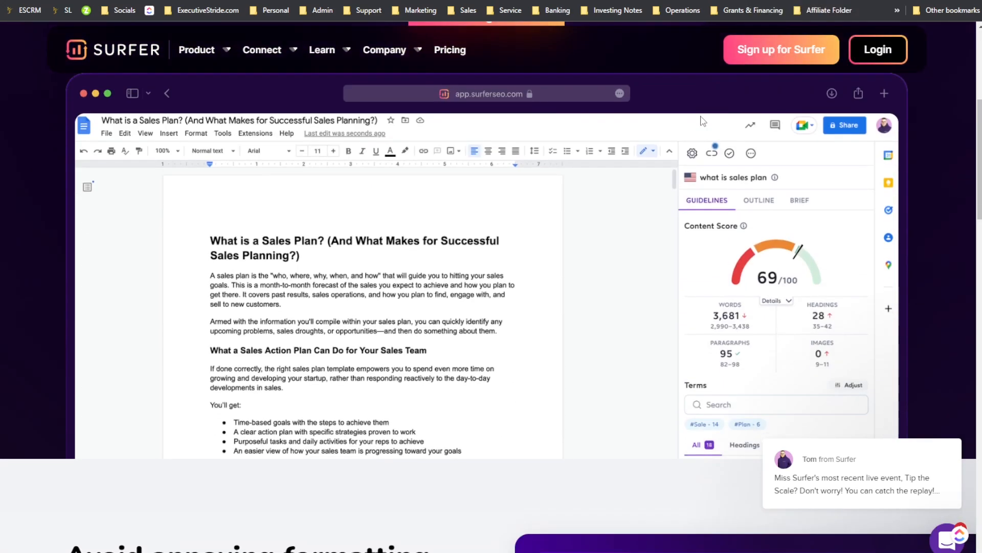
scroll(701, 120, up, 3)
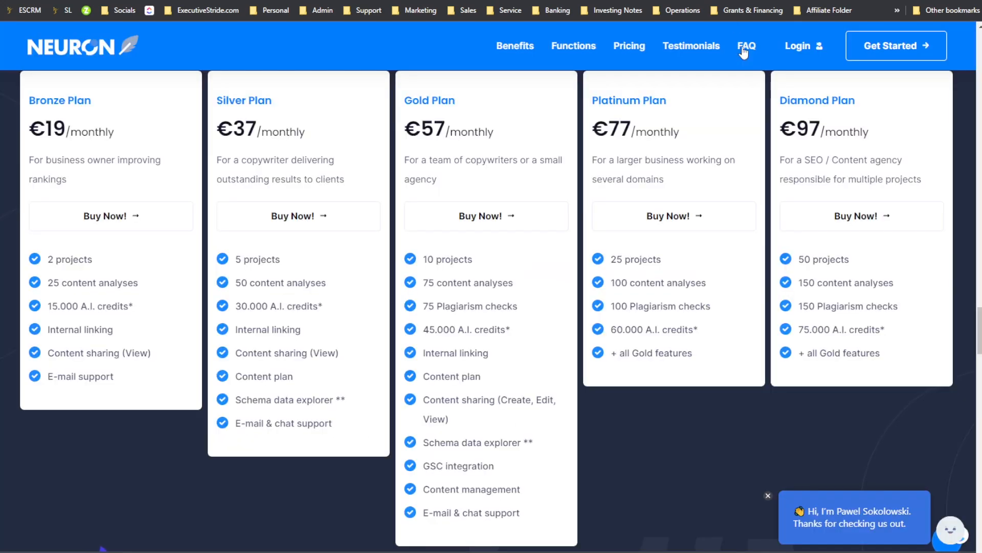
scroll(758, 66, up, 8)
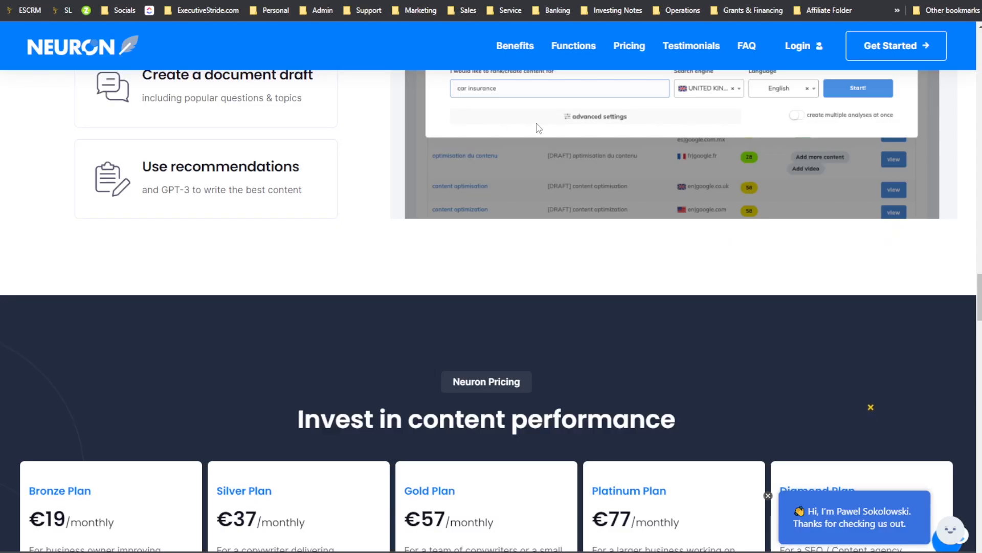
Step: Switch to the NEURONwriter site and review its pricing plans section
scroll(538, 126, up, 15)
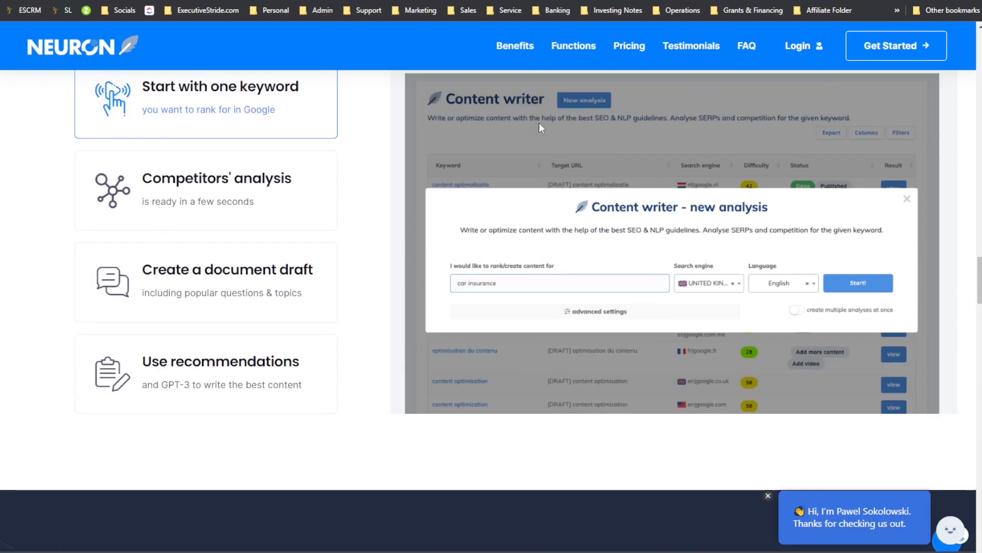
scroll(568, 123, down, 5)
scroll(571, 123, down, 1)
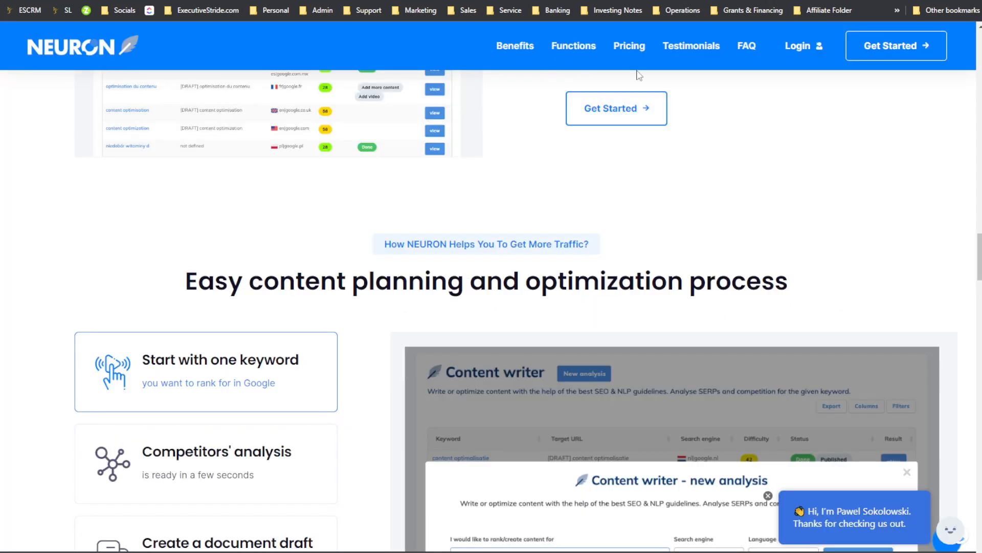
click(625, 50)
drag(234, 246, 501, 208)
click(502, 206)
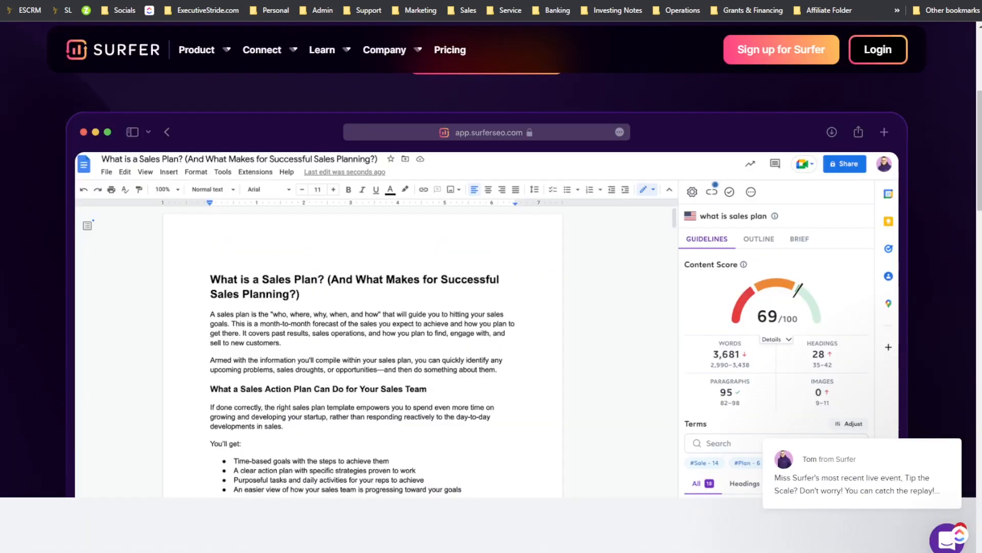
scroll(506, 121, down, 3)
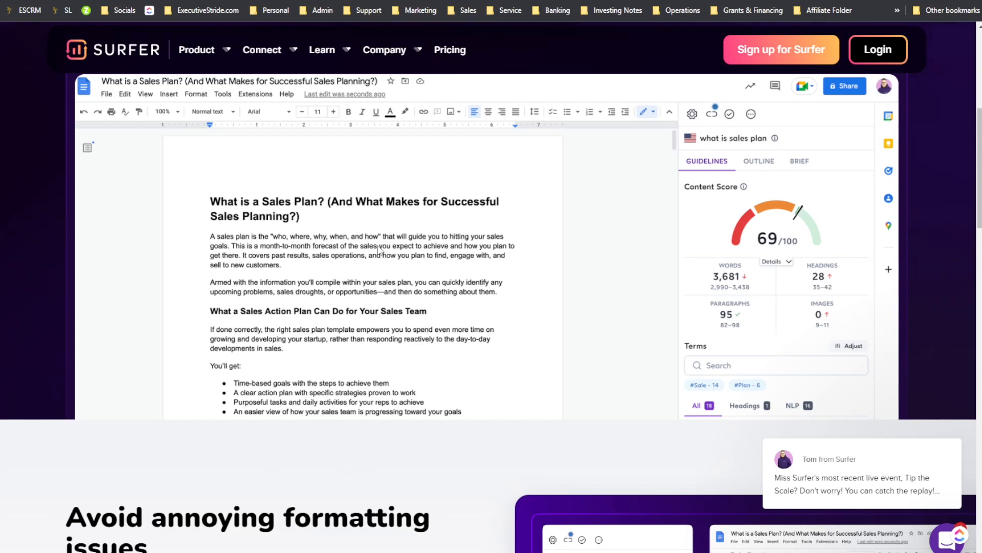
Step: Return to Surfer's Google Docs integration page and read the section on avoiding formatting issues
mouse_move(262, 50)
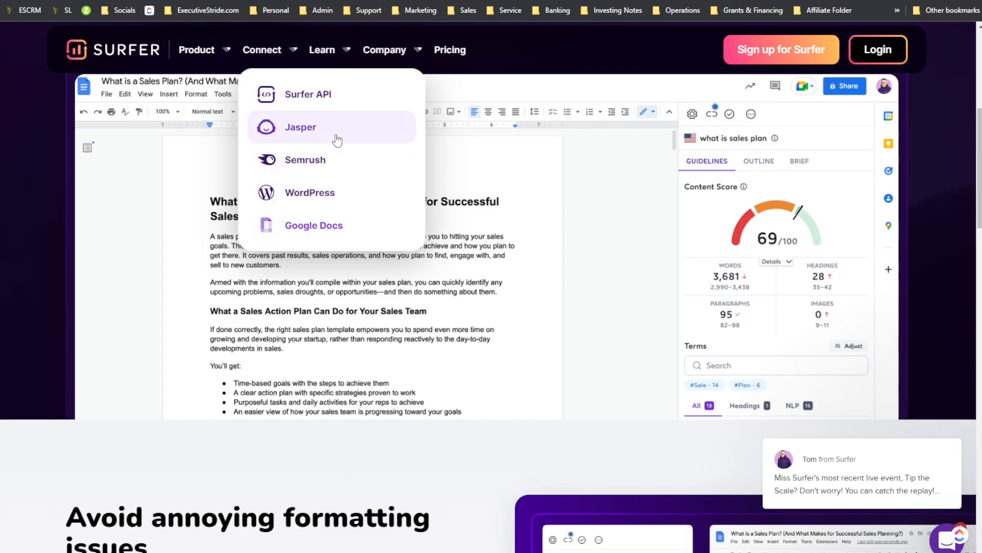
scroll(485, 224, down, 2)
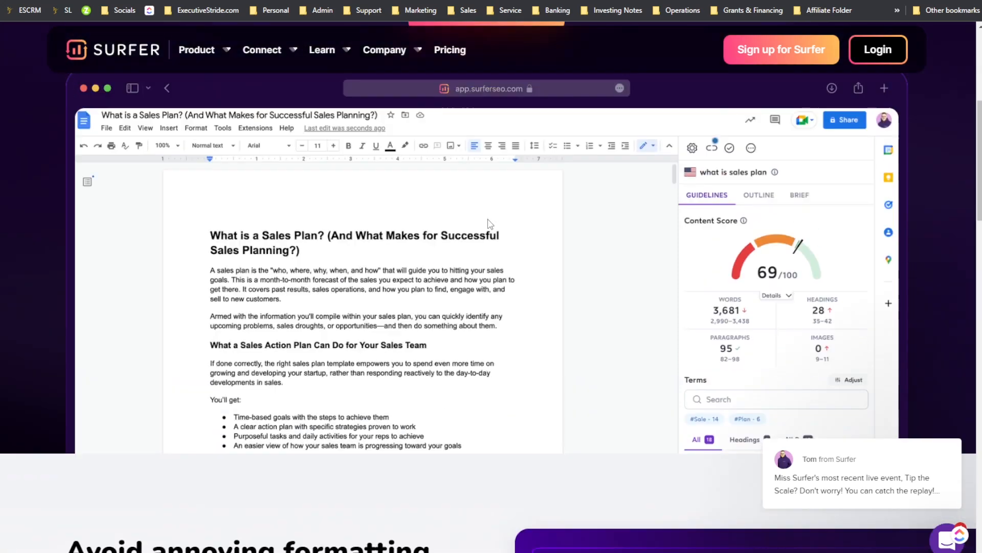
scroll(489, 224, down, 5)
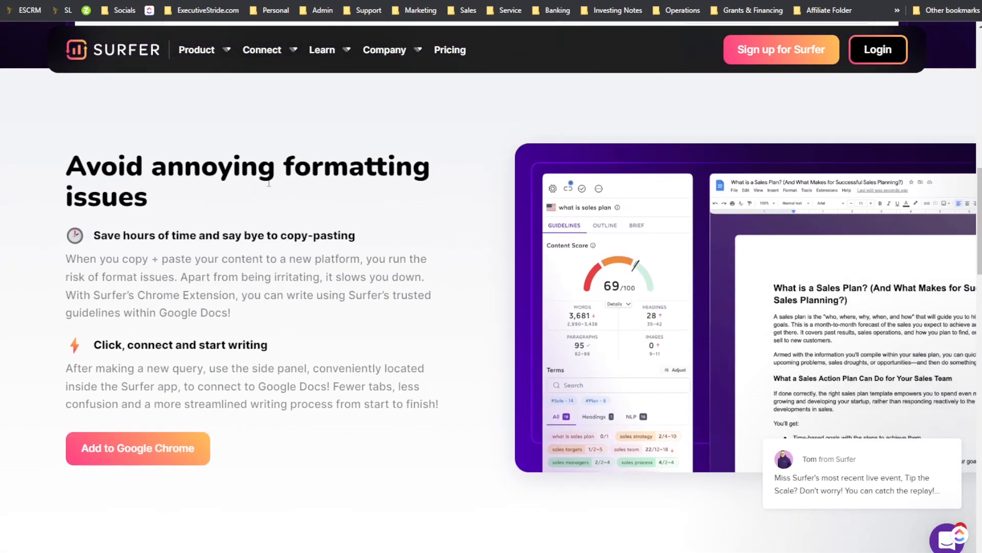
scroll(399, 185, up, 2)
scroll(367, 191, down, 3)
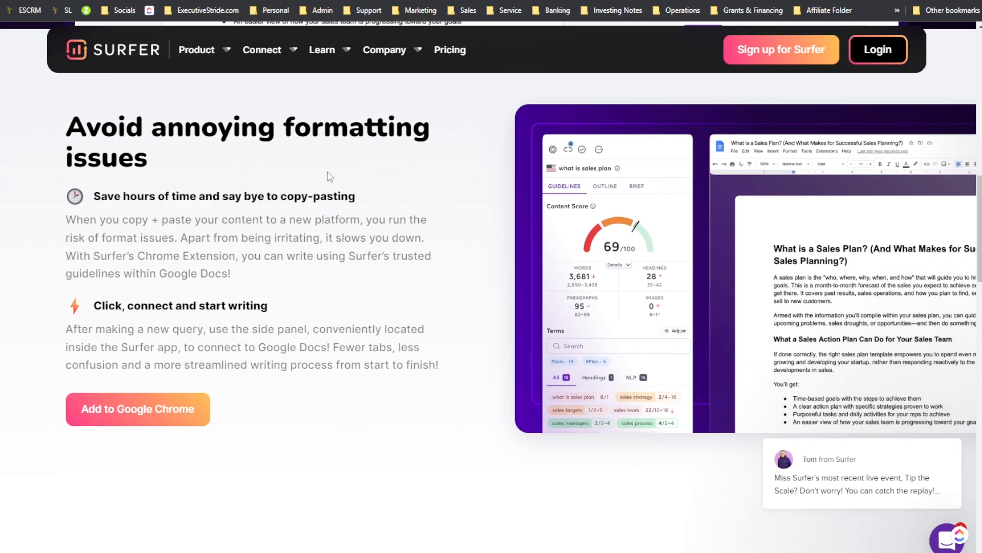
mouse_move(161, 155)
mouse_down()
mouse_move(75, 149)
mouse_move(86, 128)
mouse_move(175, 155)
mouse_up()
drag(229, 195, 239, 173)
Step: Open the footer's Academy, Community, Knowledge base and YouTube links in new tabs
scroll(239, 172, down, 14)
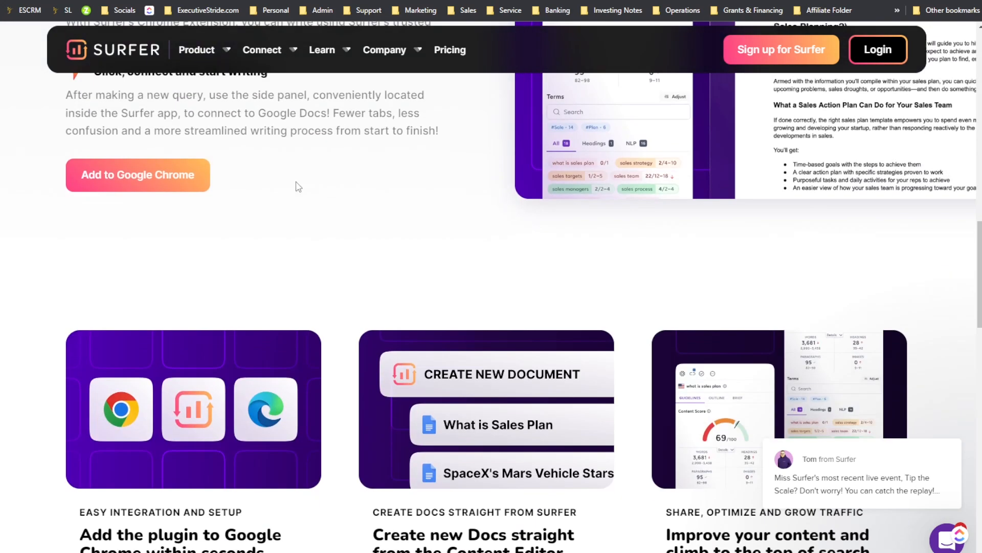
scroll(357, 210, down, 15)
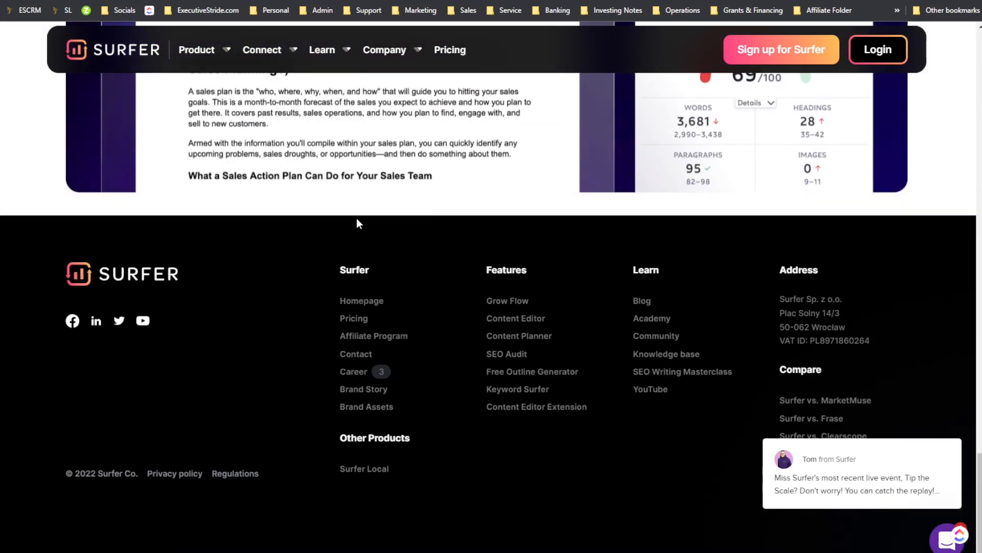
scroll(357, 222, up, 1)
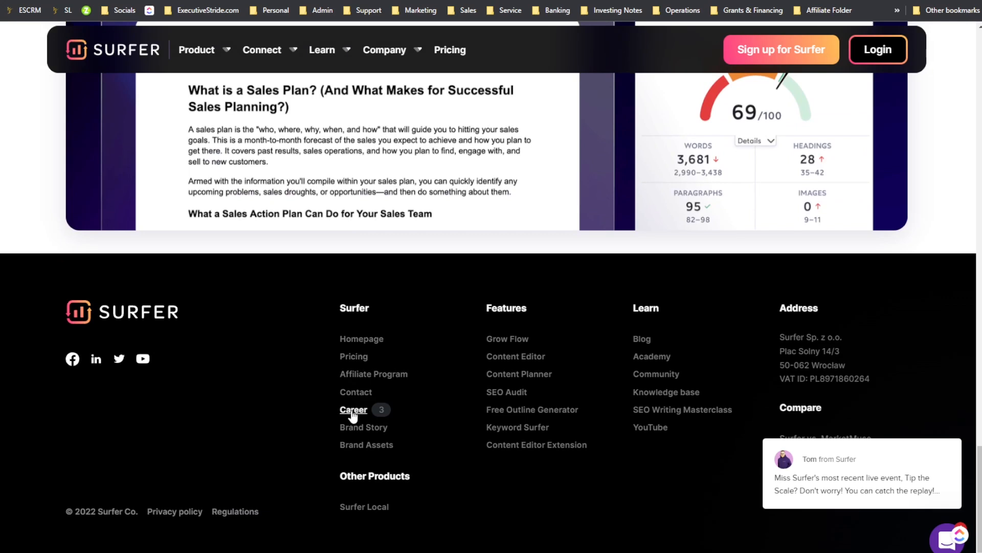
right_click(650, 362)
click(693, 133)
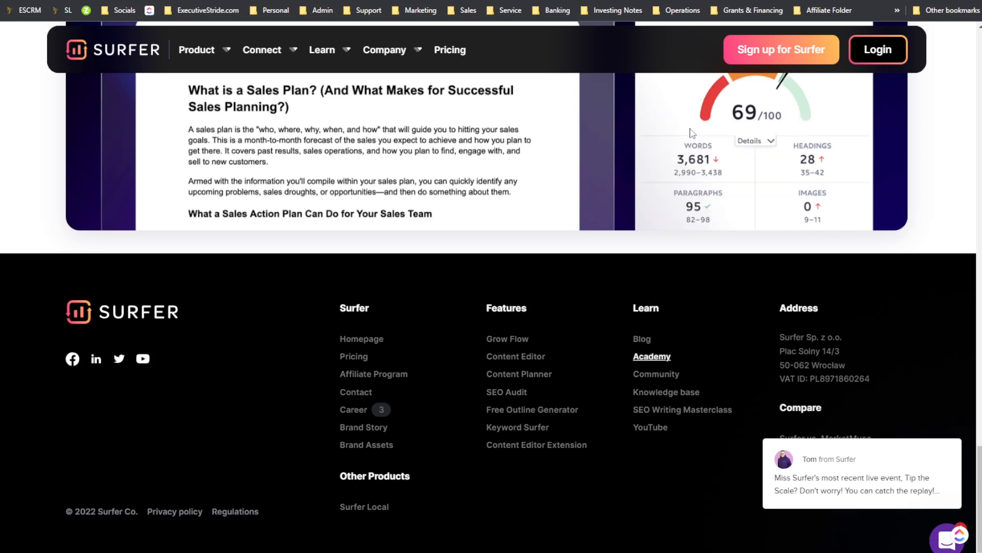
right_click(650, 377)
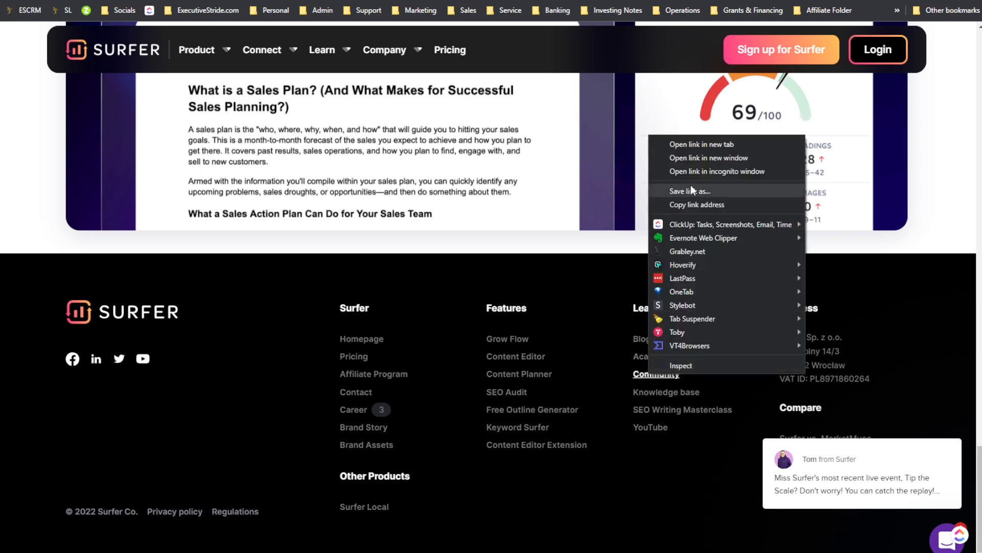
click(688, 142)
right_click(670, 391)
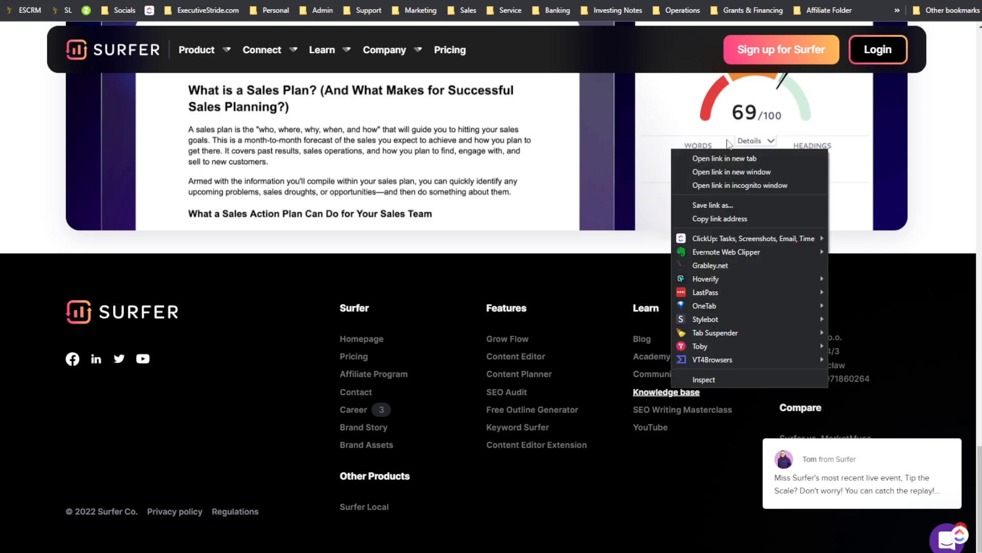
click(728, 158)
right_click(652, 429)
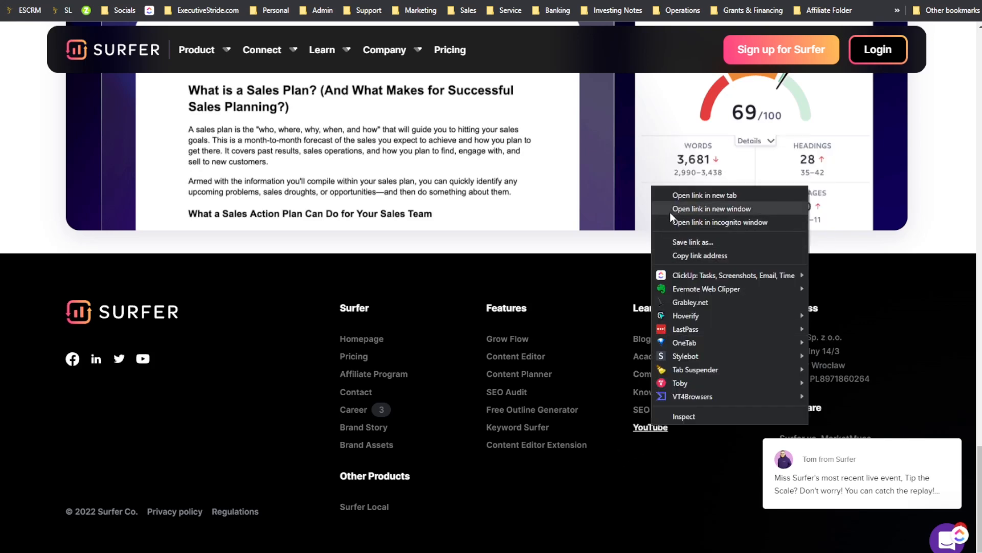
click(674, 194)
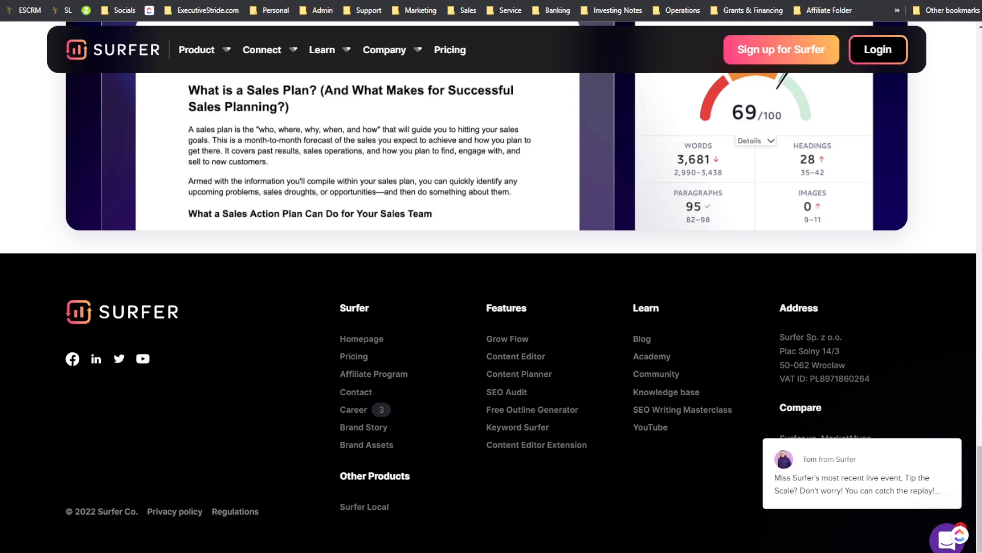
Step: Switch to the Surfer help center tab and scroll through its article collections
click(491, 0)
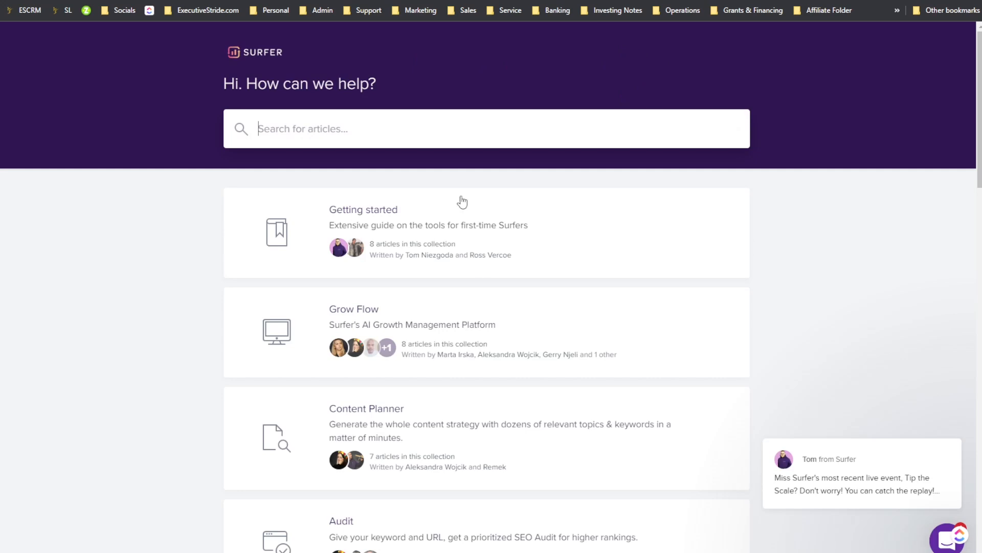
scroll(510, 307, down, 20)
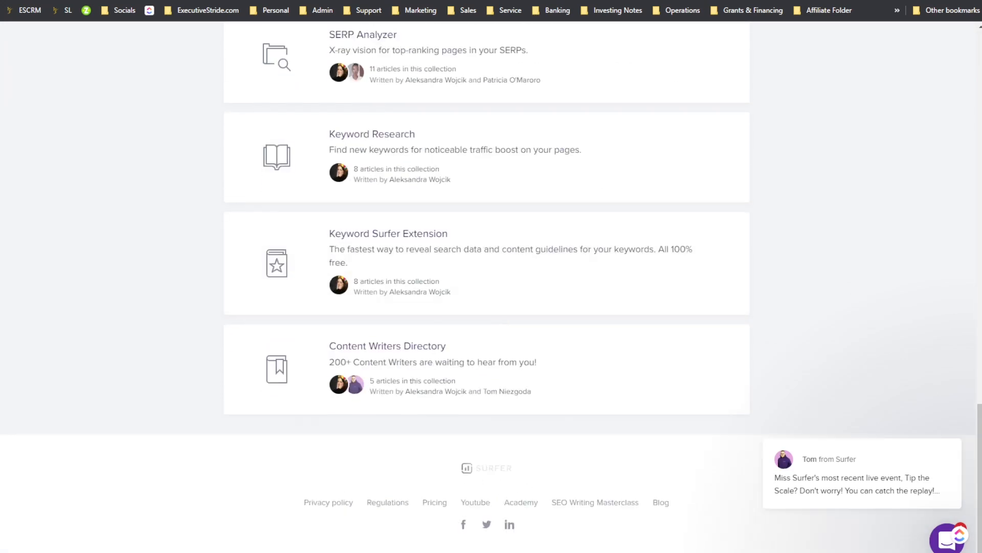
Step: Switch to Surfer's YouTube channel tab and open its Videos section
click(760, 1)
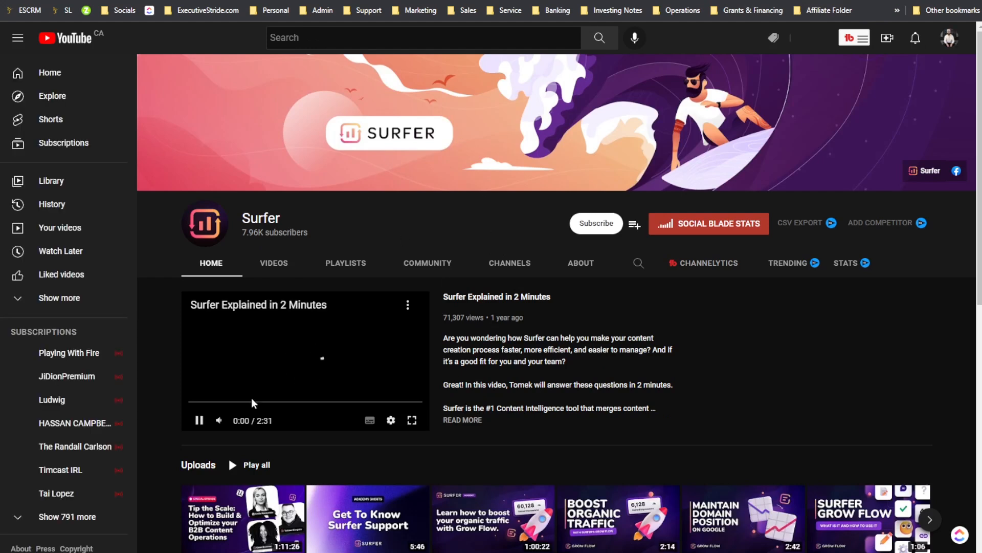
scroll(384, 333, down, 2)
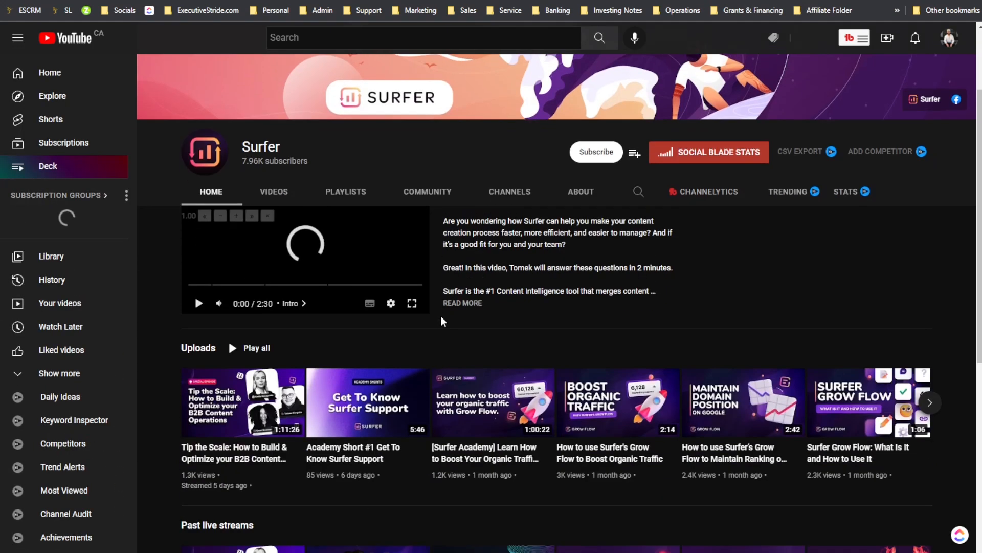
click(273, 146)
scroll(579, 238, down, 5)
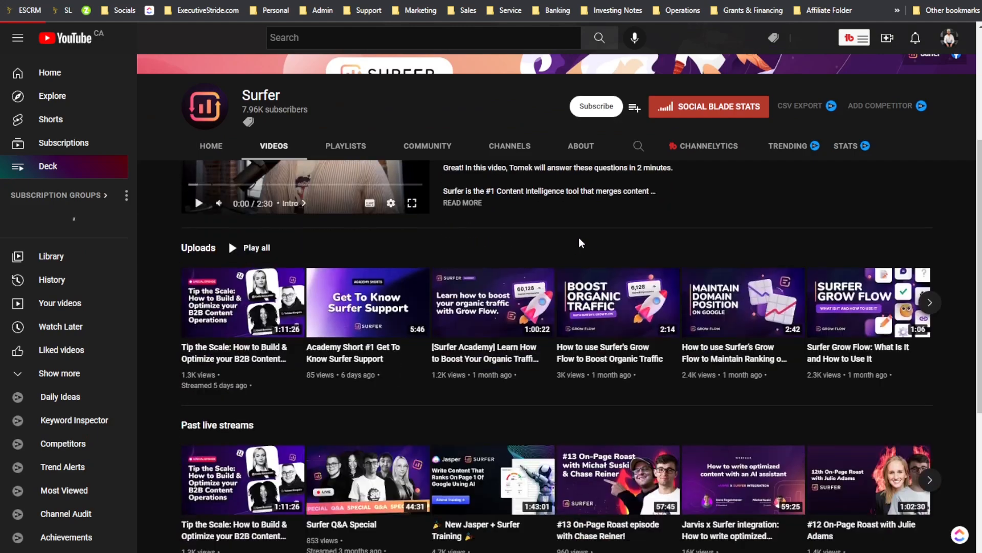
scroll(580, 250, up, 6)
scroll(579, 251, down, 3)
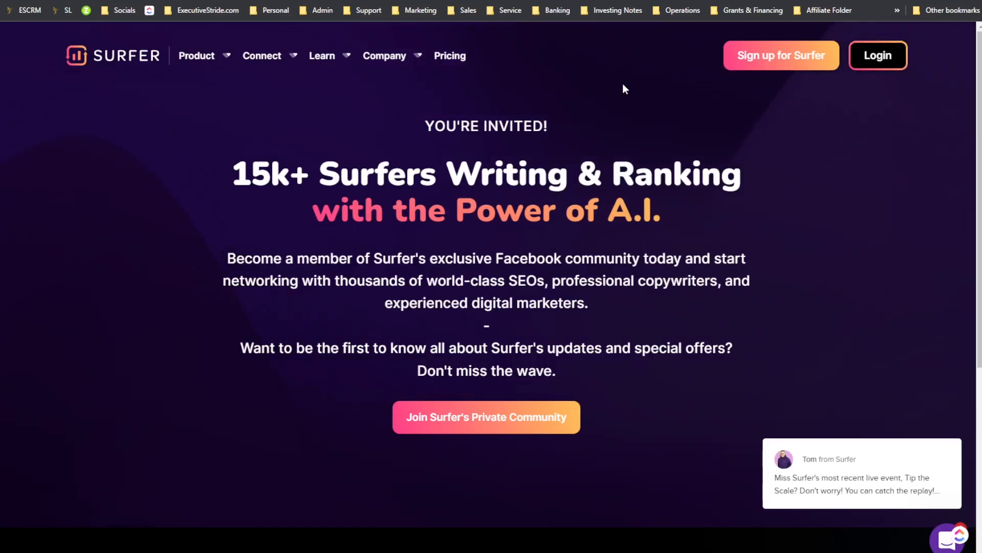
Step: Scroll through the SEO Surfers Facebook group's discussion feed and featured posts
scroll(573, 174, down, 5)
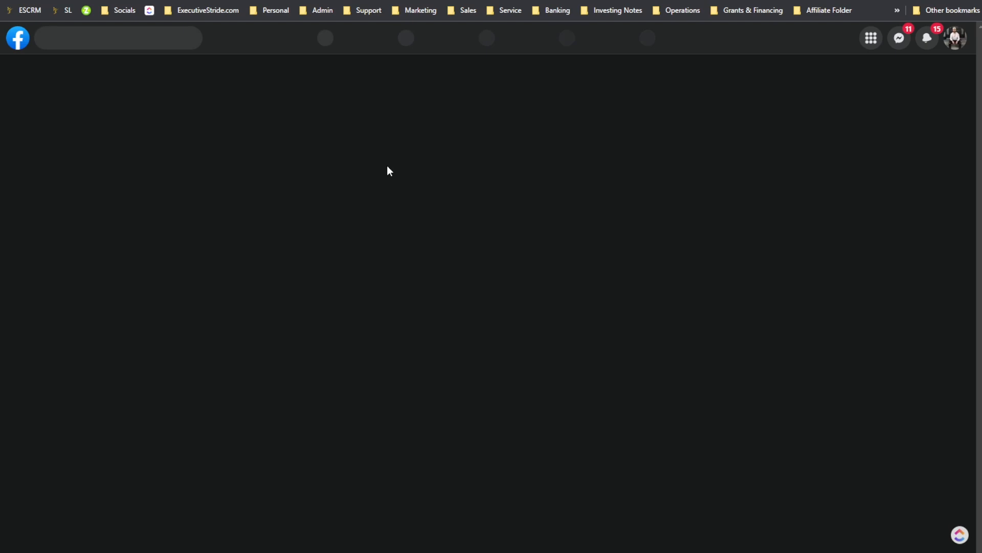
scroll(307, 258, down, 3)
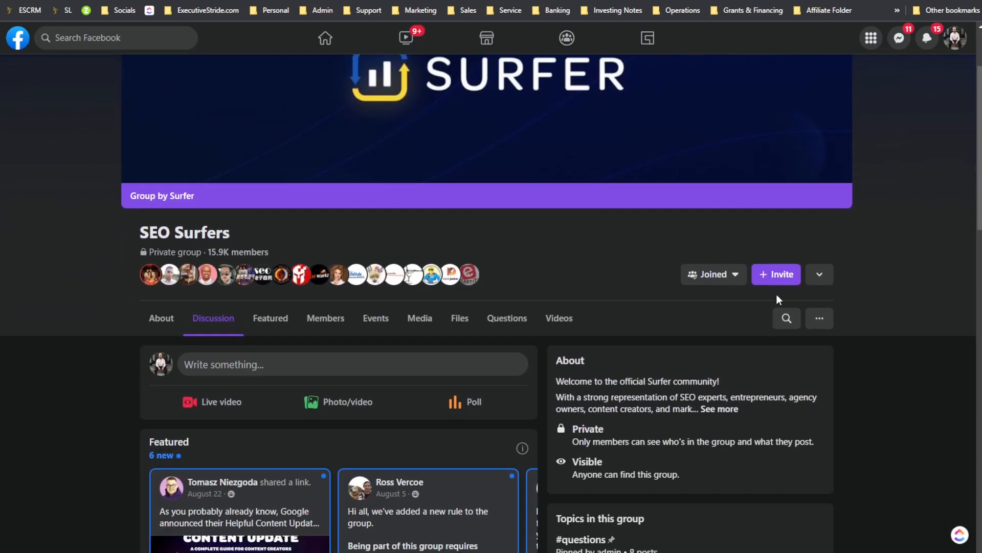
scroll(507, 261, up, 2)
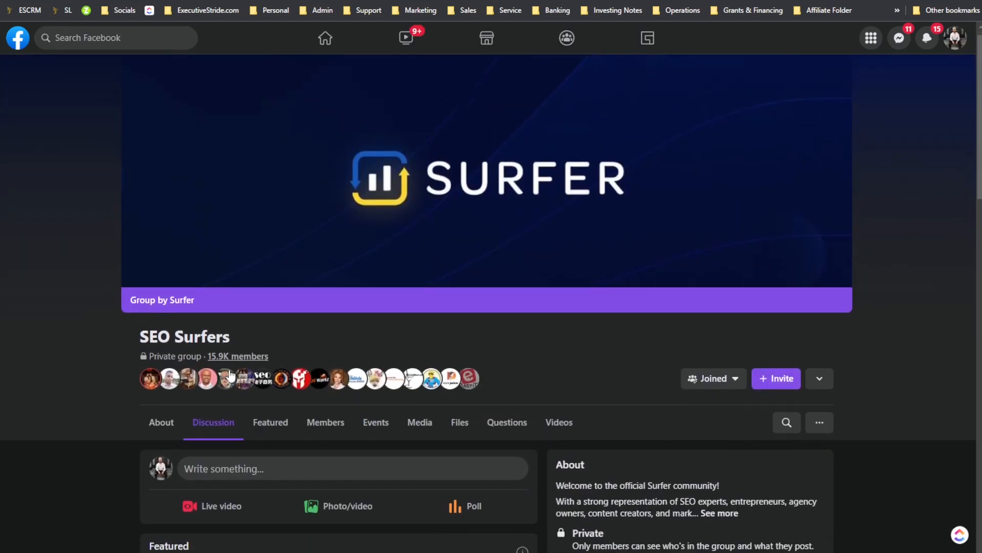
scroll(225, 317, down, 3)
scroll(217, 291, down, 12)
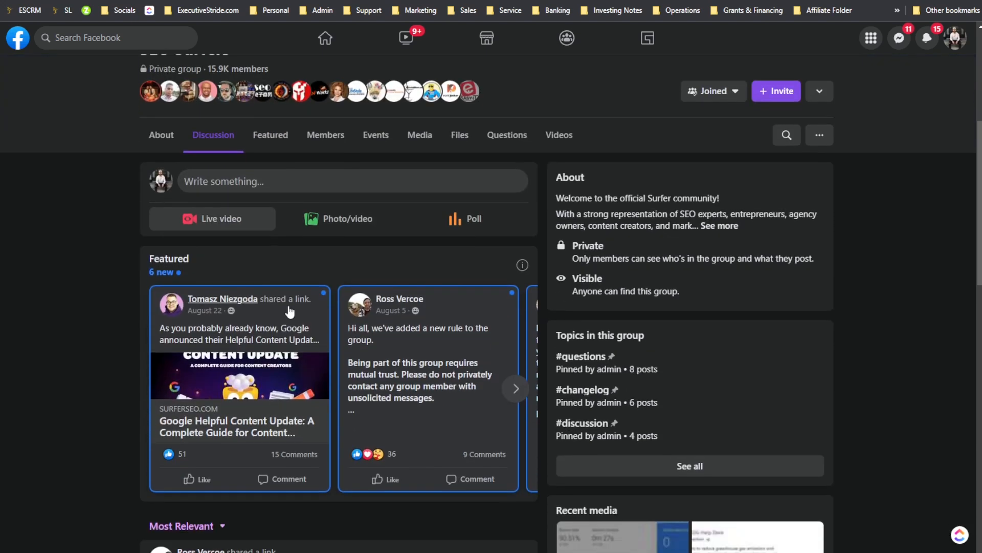
scroll(326, 314, down, 15)
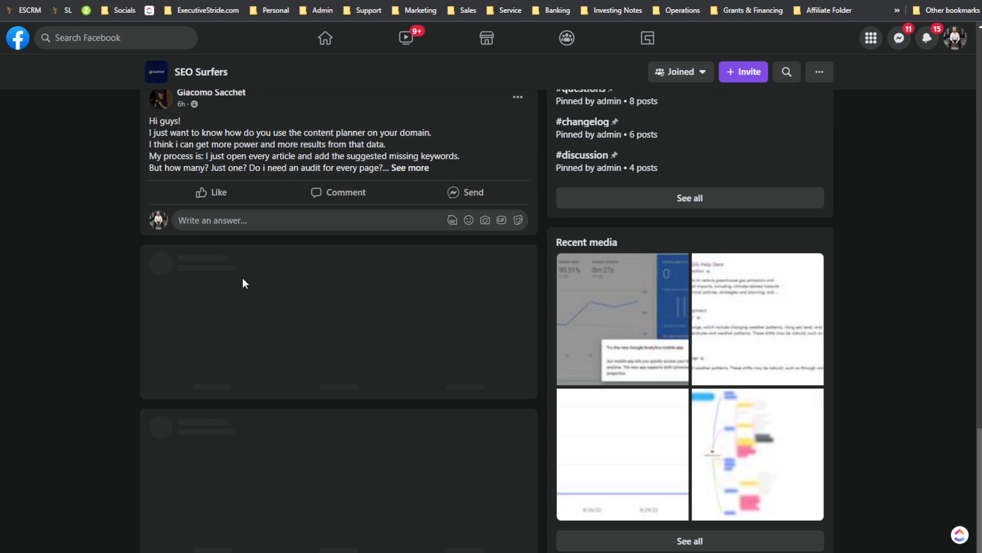
scroll(246, 281, up, 3)
scroll(195, 271, down, 2)
scroll(196, 271, down, 10)
scroll(176, 264, down, 11)
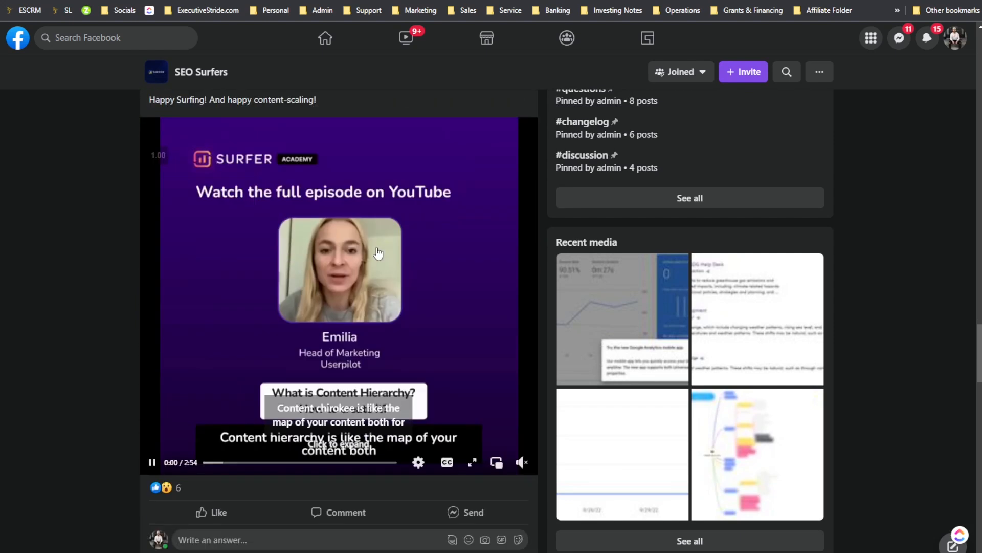
scroll(377, 253, down, 18)
scroll(333, 367, down, 20)
scroll(338, 364, down, 9)
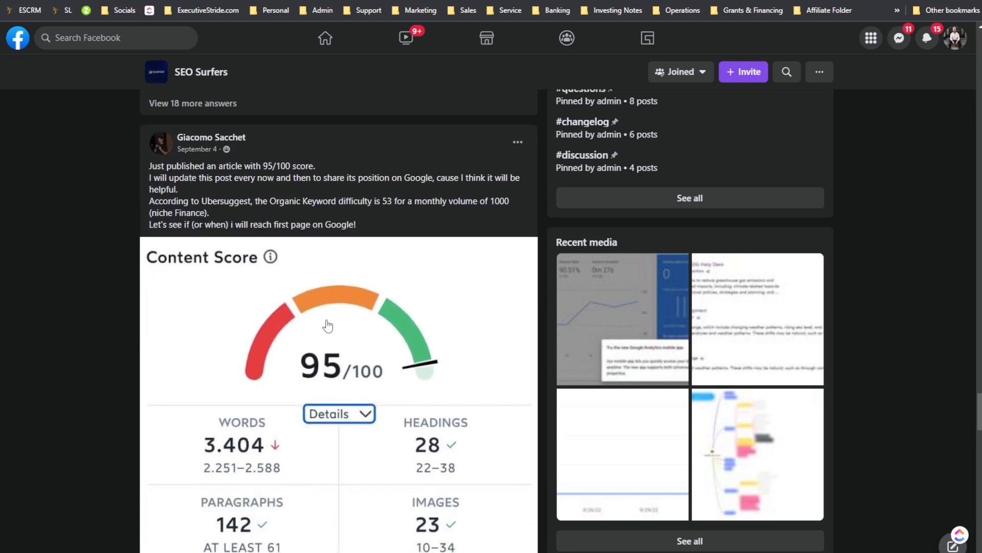
scroll(327, 326, down, 5)
scroll(362, 296, down, 8)
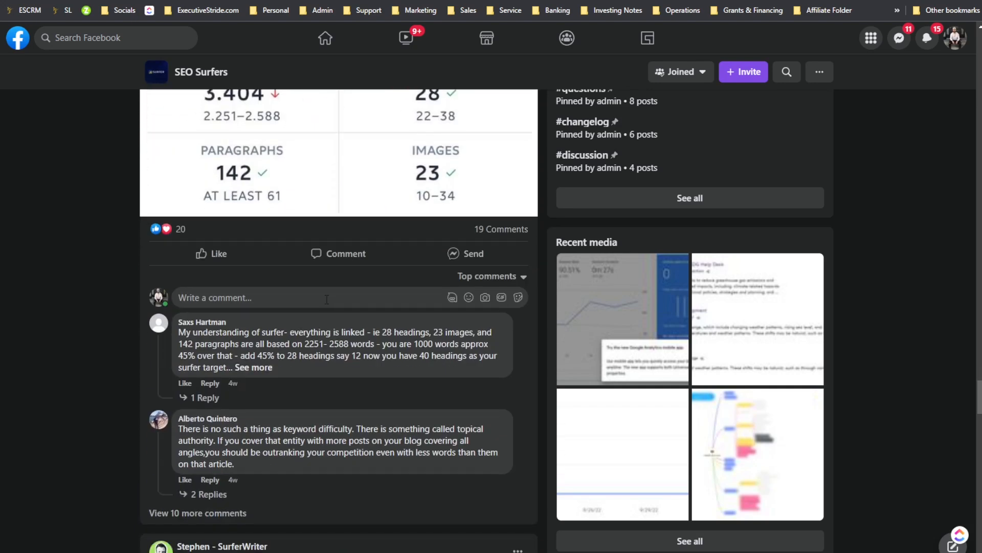
scroll(442, 277, up, 13)
scroll(439, 283, up, 20)
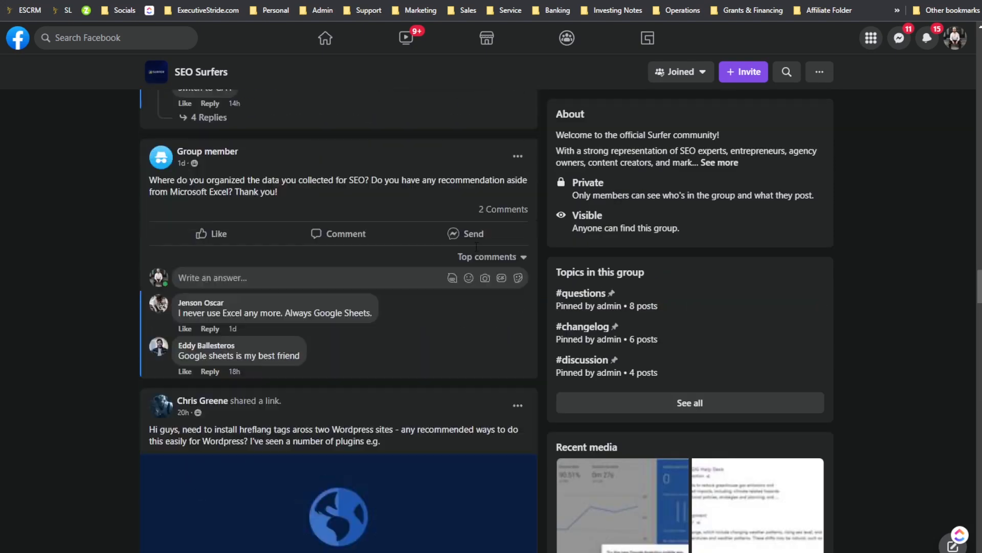
scroll(537, 296, up, 10)
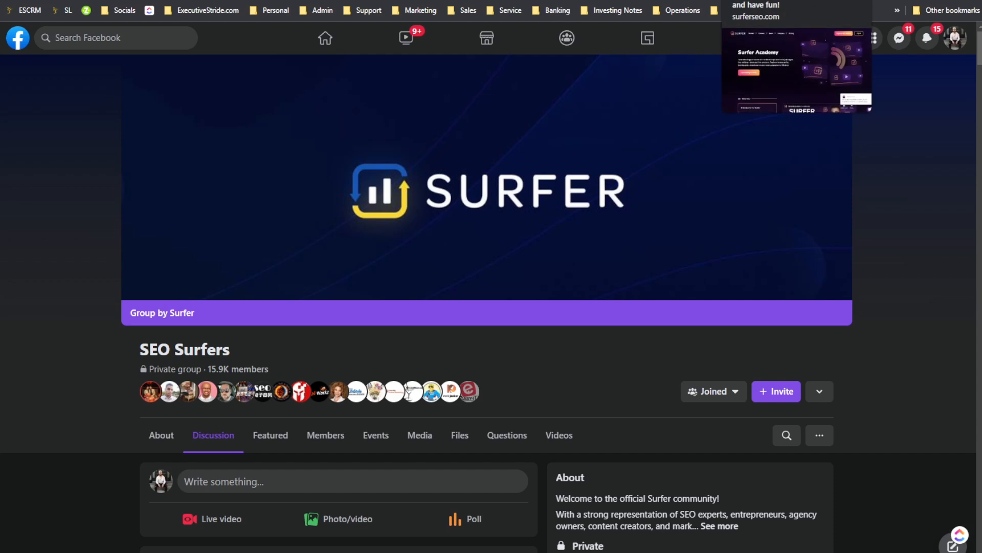
Step: Switch to the Surfer Academy tab and scroll through its Get Started training videos
click(757, 0)
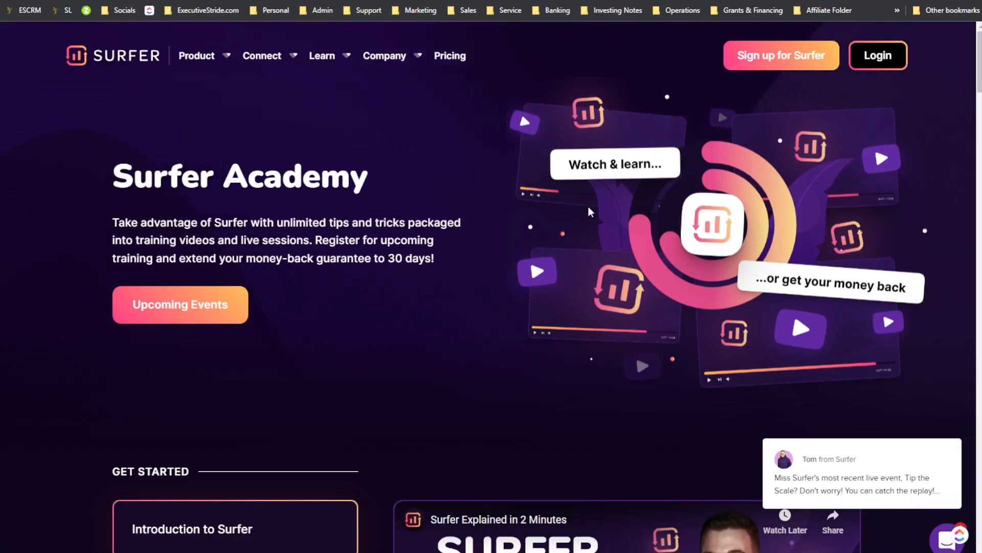
scroll(530, 218, down, 7)
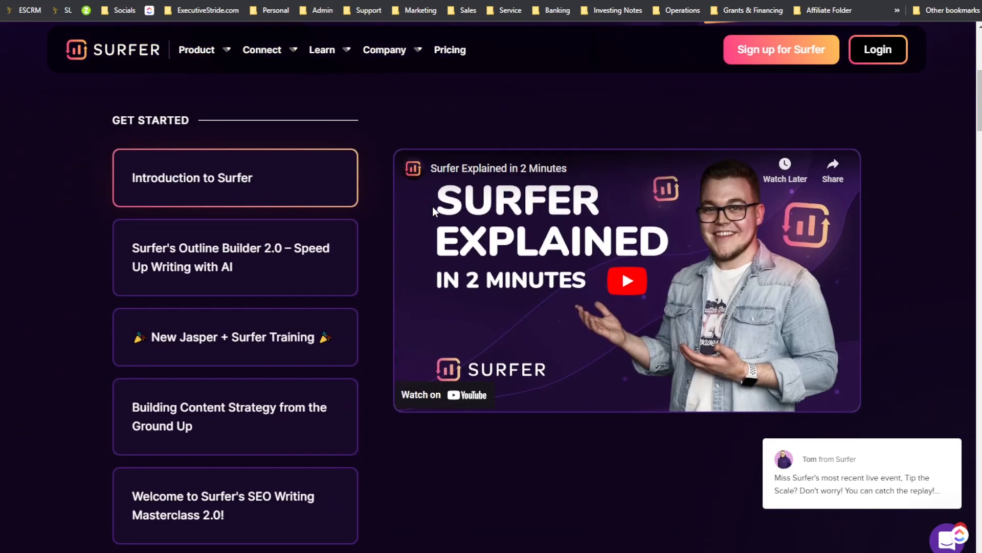
scroll(272, 185, up, 4)
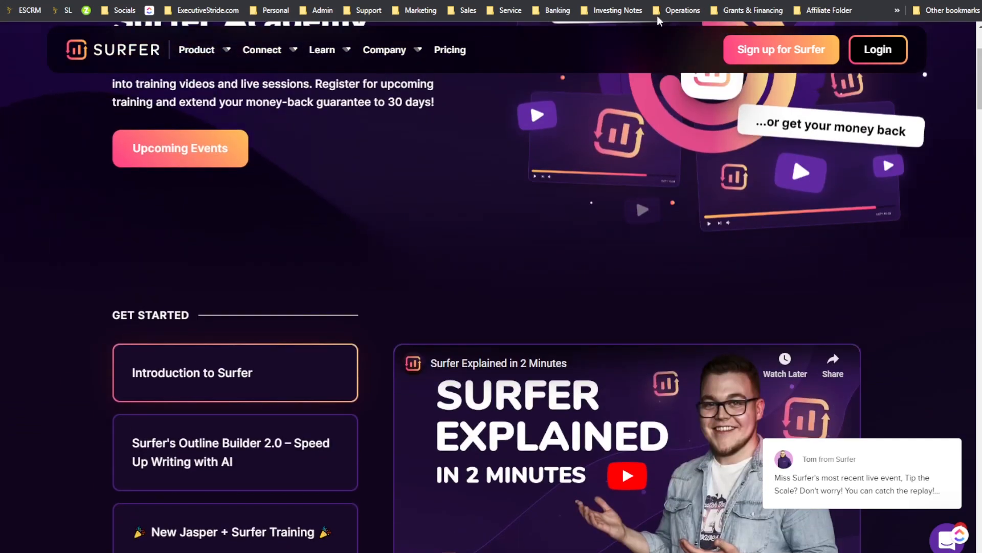
scroll(502, 186, up, 3)
scroll(508, 195, up, 1)
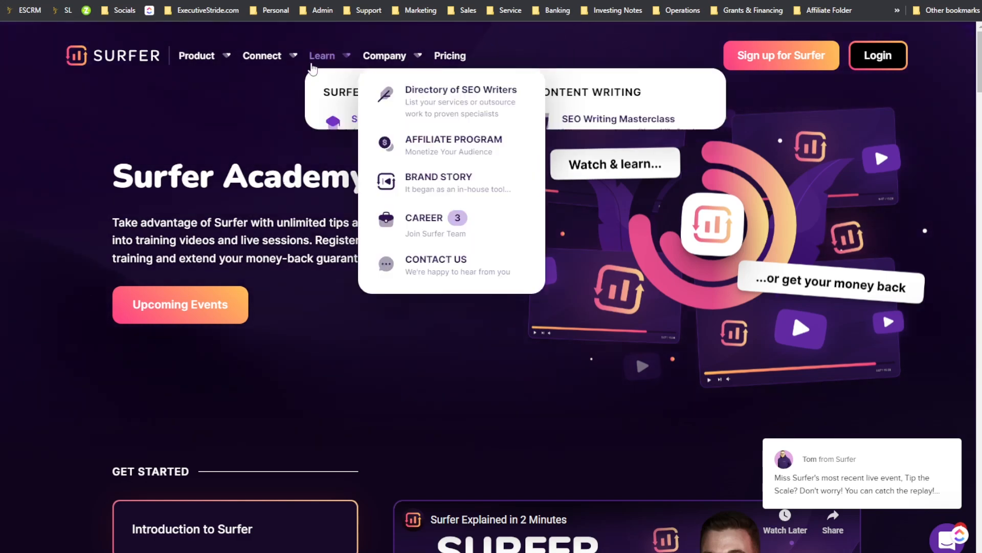
Step: Open the Keyword Surfer Extension page from the product menu and scroll through its features
mouse_move(287, 61)
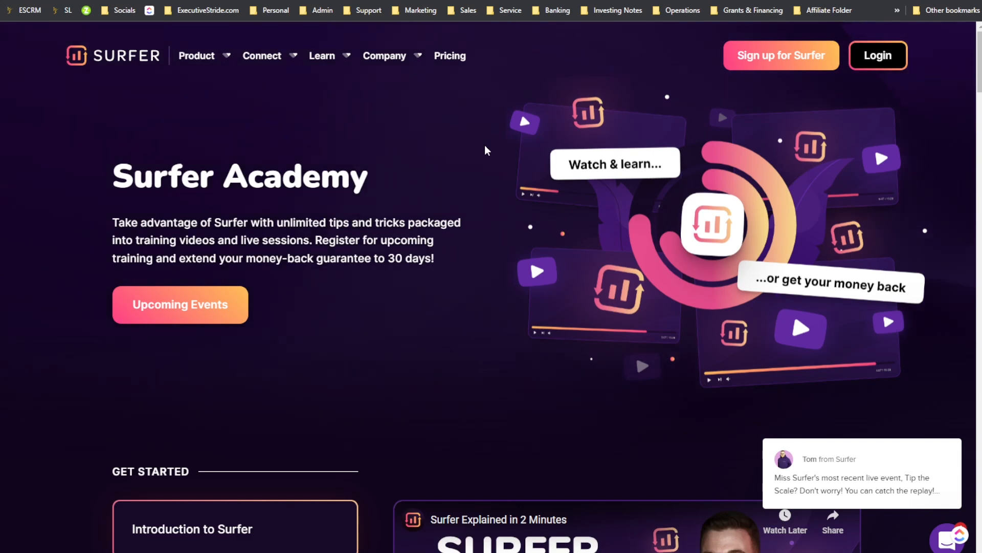
mouse_move(256, 68)
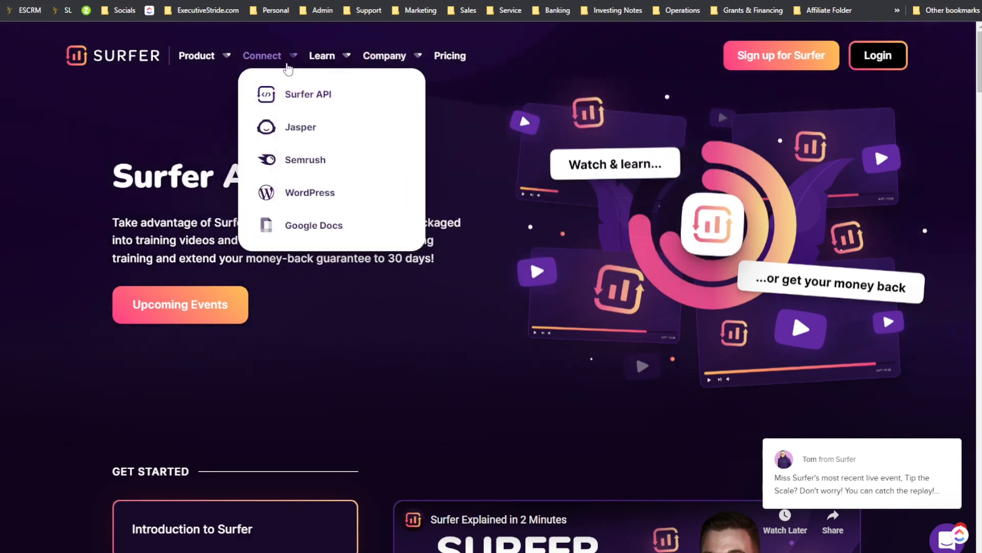
mouse_move(323, 61)
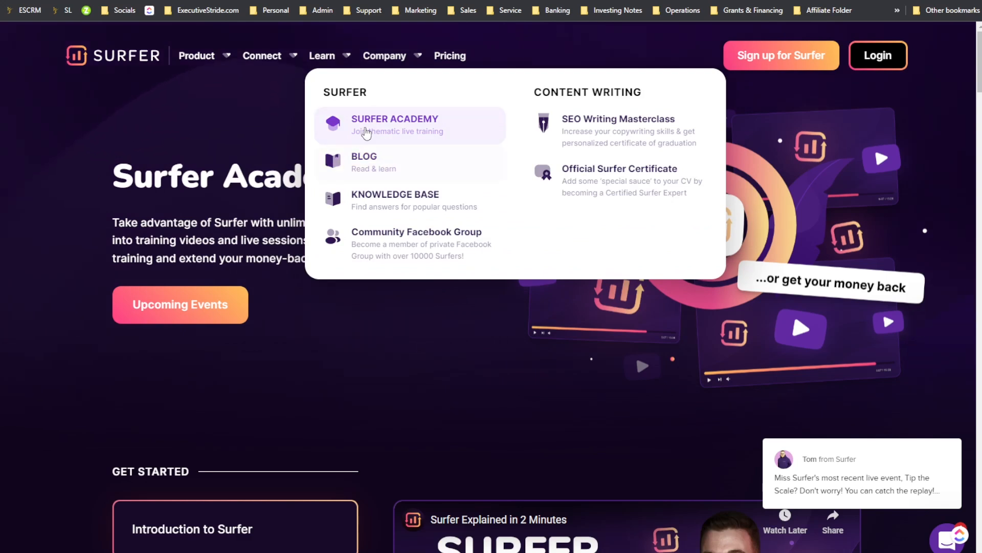
mouse_move(389, 58)
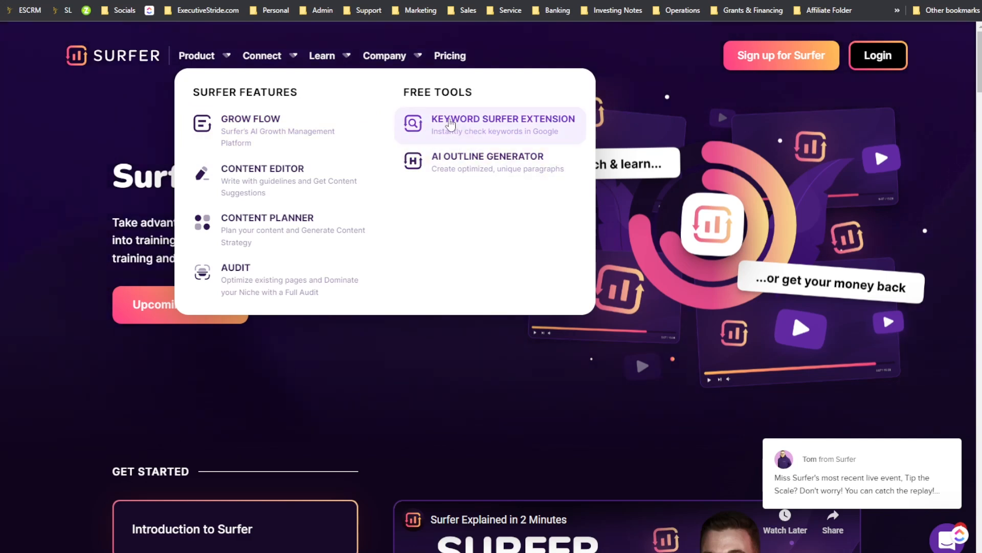
click(493, 134)
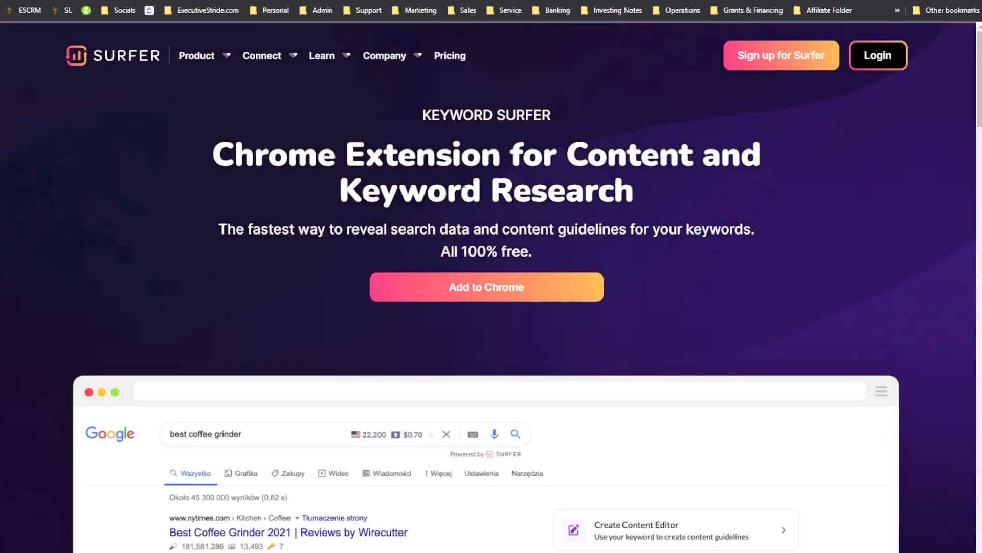
scroll(431, 217, down, 5)
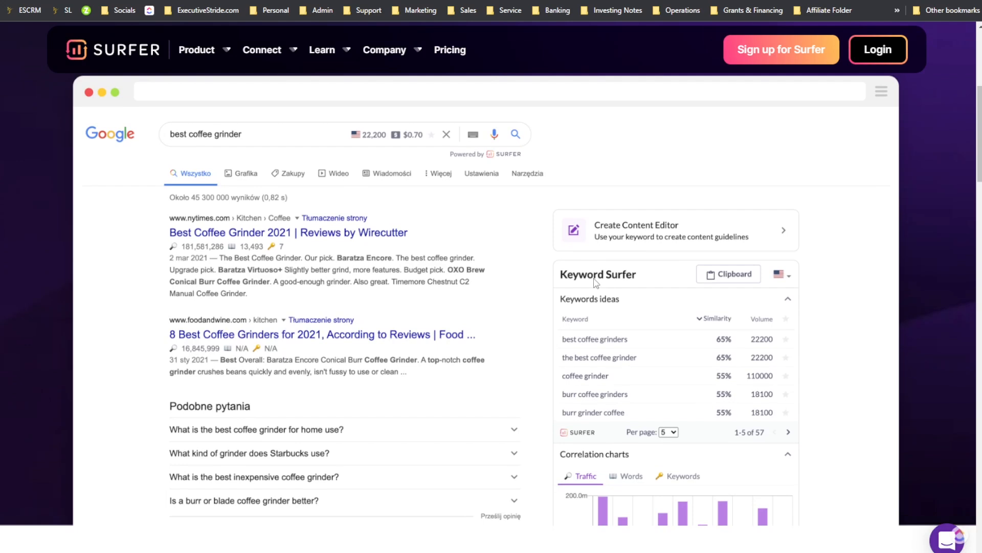
scroll(624, 266, down, 7)
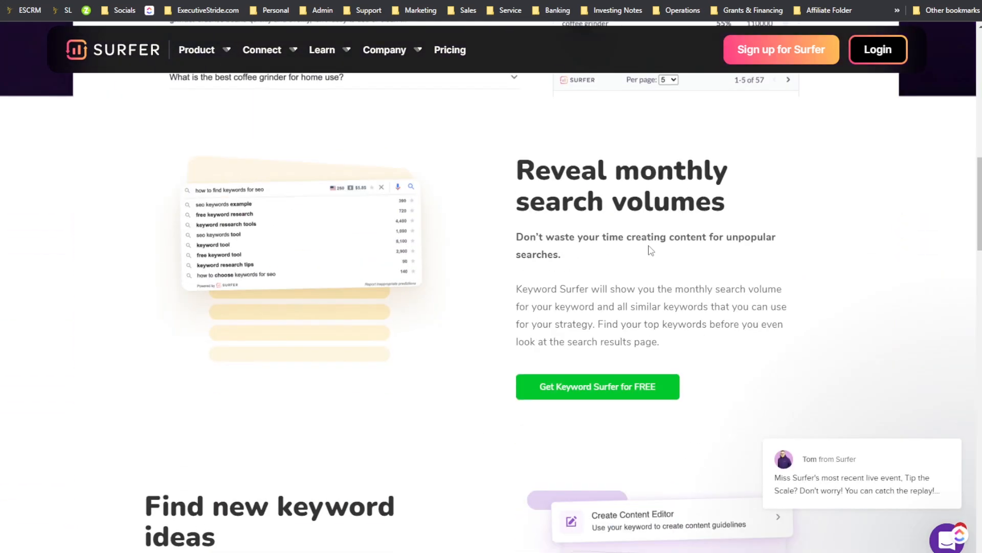
scroll(651, 250, down, 20)
scroll(665, 292, up, 20)
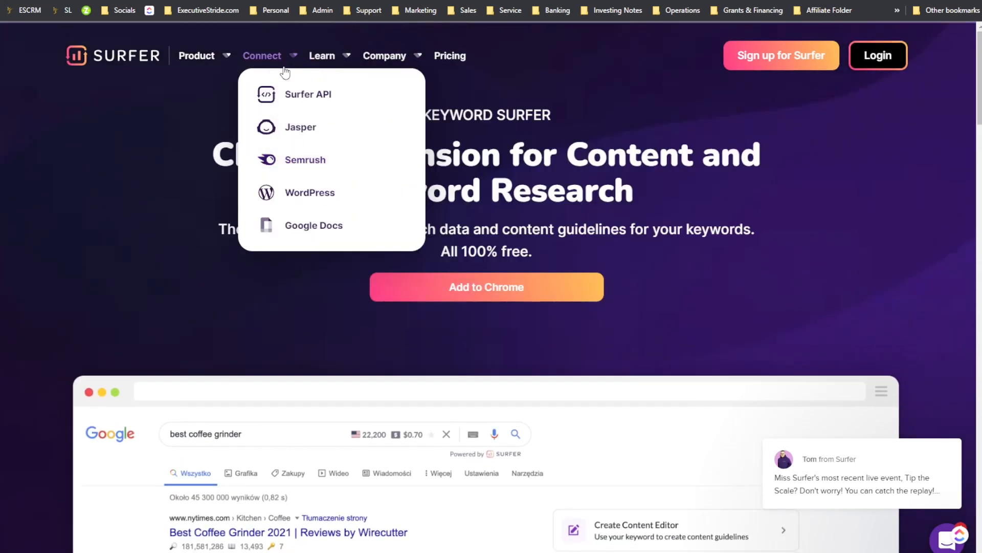
Step: Open the free AI Outline Generator page and scroll through its outline tool and description
mouse_move(199, 55)
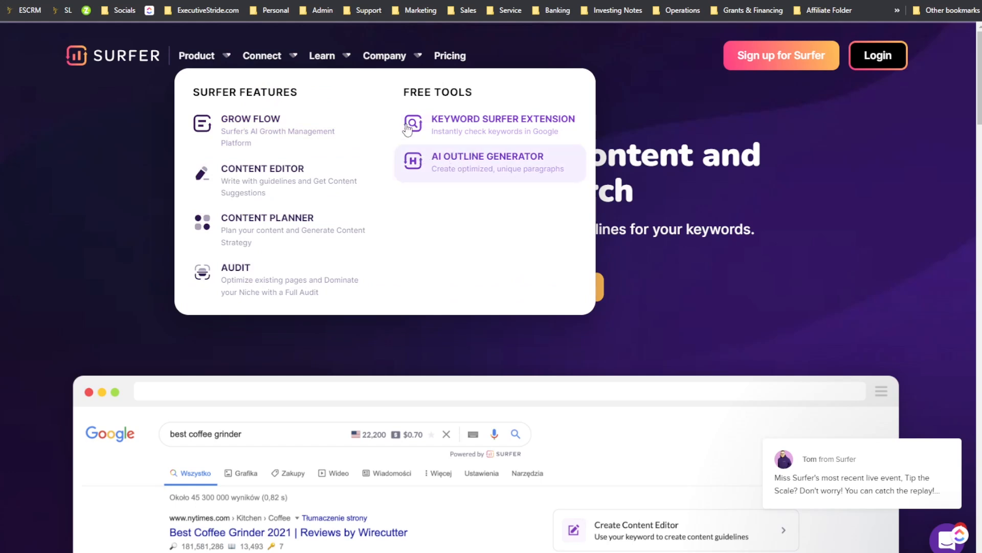
click(440, 162)
scroll(485, 194, down, 2)
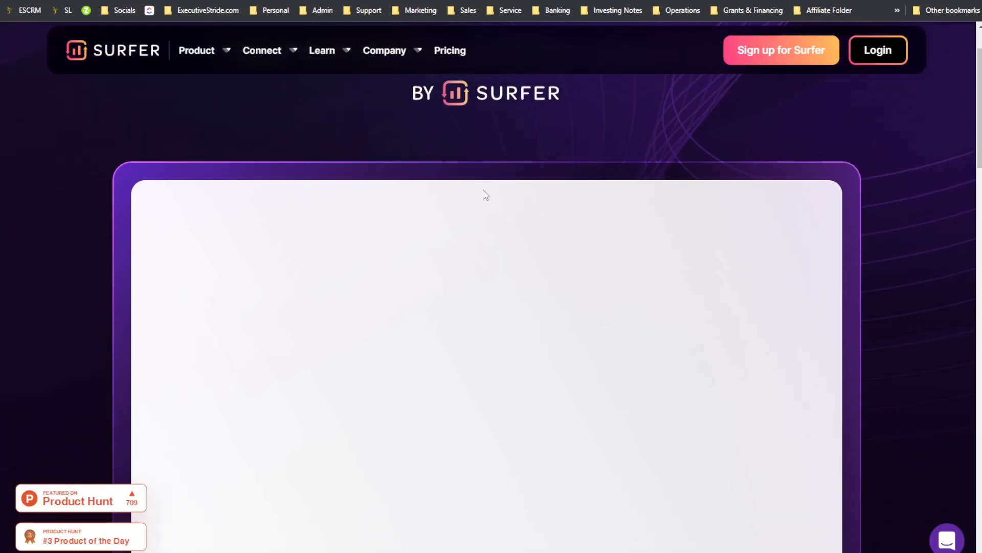
scroll(386, 202, down, 6)
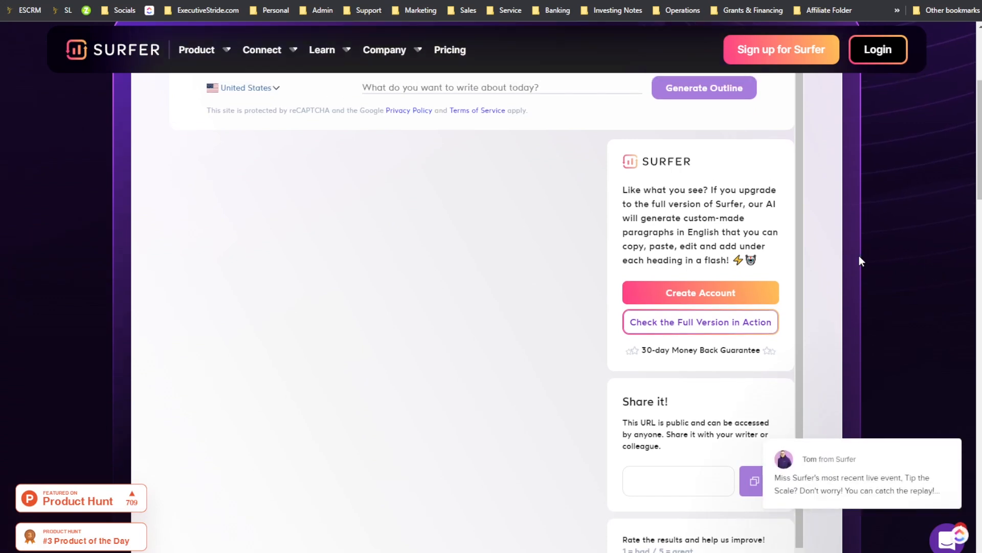
scroll(818, 250, up, 1)
scroll(717, 227, up, 2)
scroll(708, 232, down, 2)
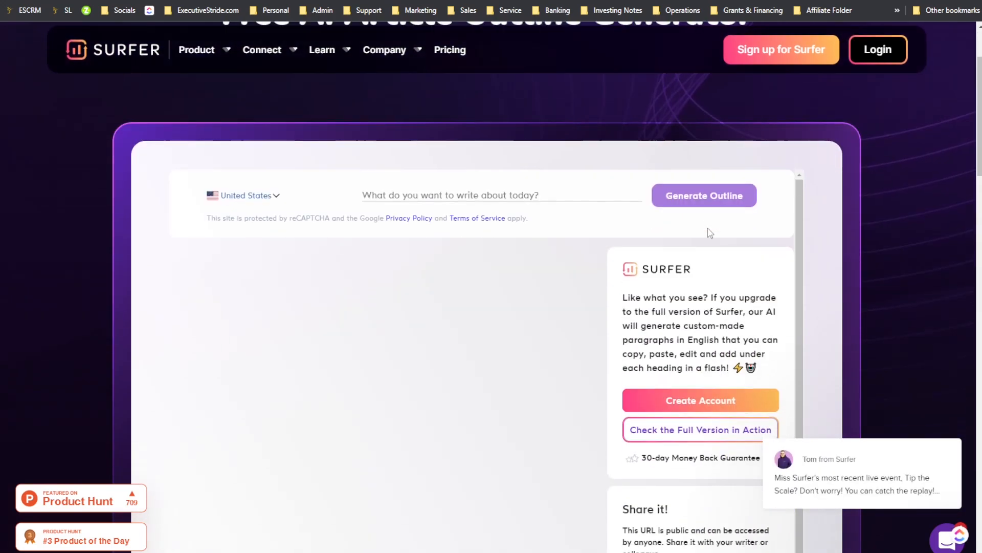
scroll(809, 255, down, 12)
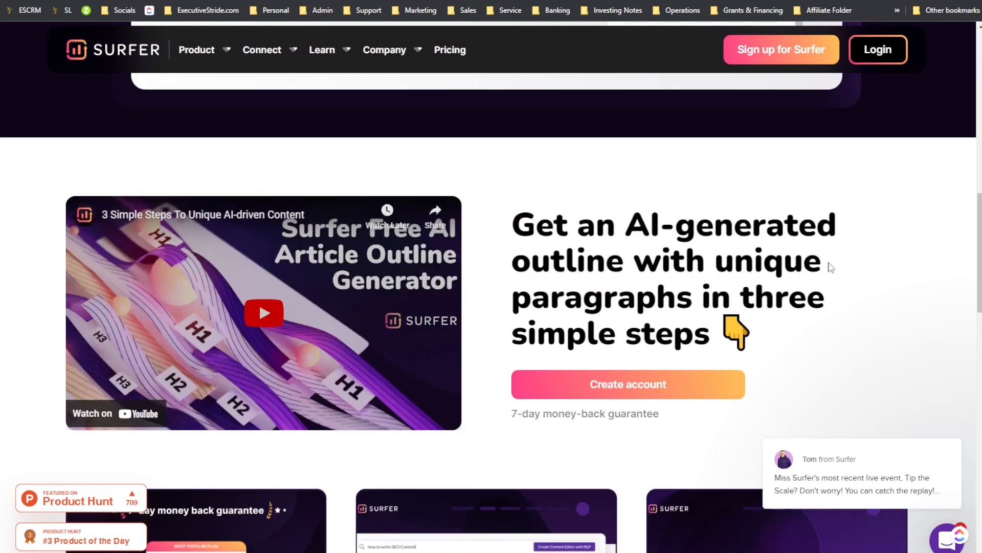
scroll(811, 261, up, 10)
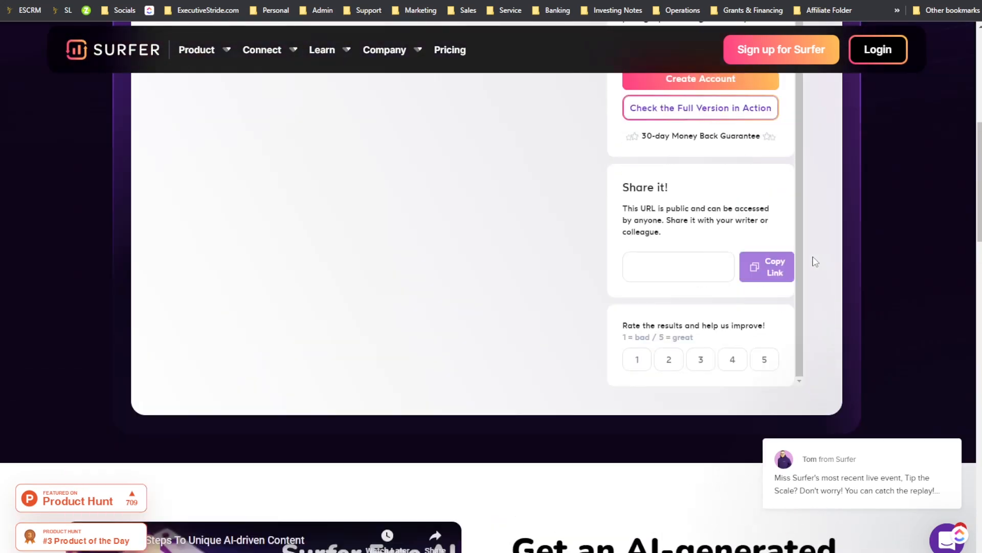
scroll(770, 252, up, 1)
scroll(770, 253, up, 8)
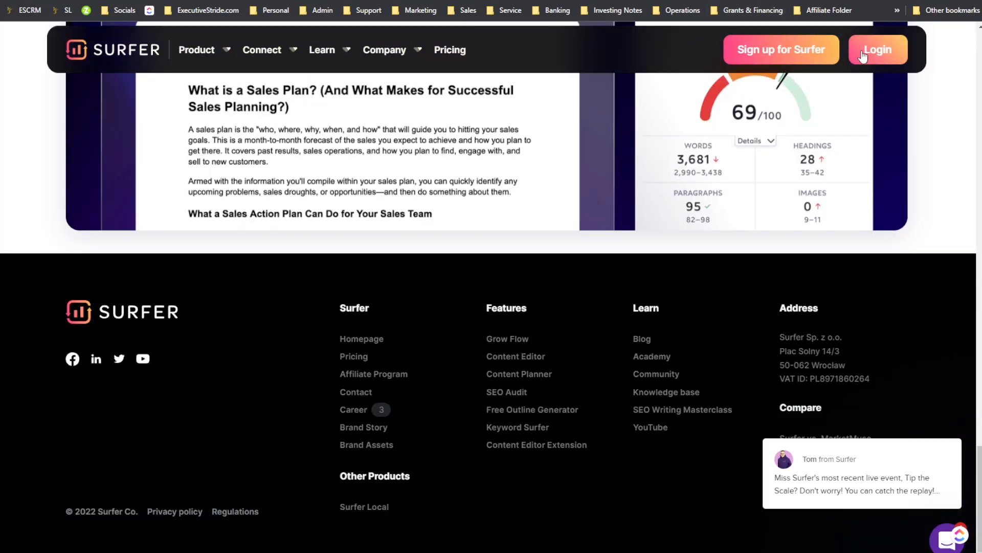
Step: Log in to the Surfer dashboard and view the account menu's integration and billing options
click(878, 50)
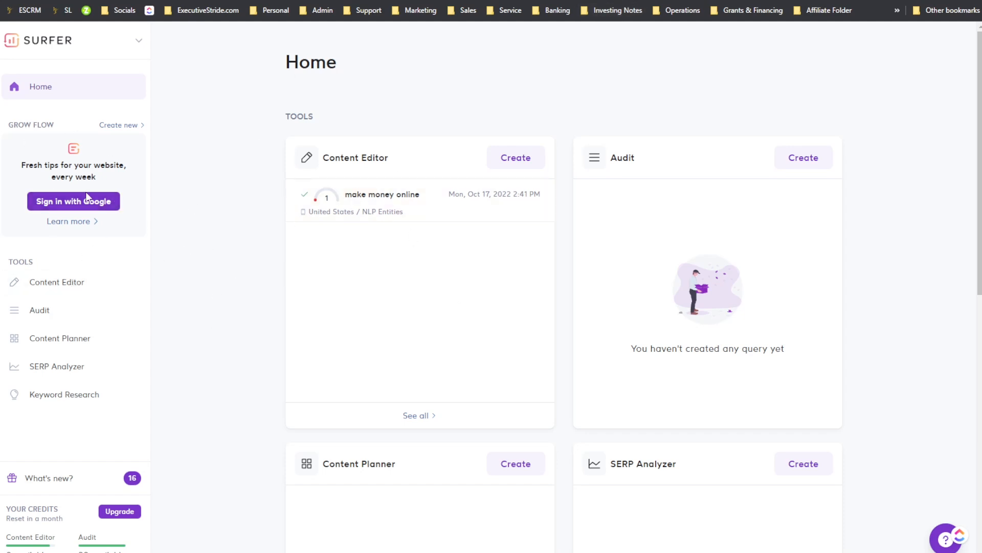
click(137, 41)
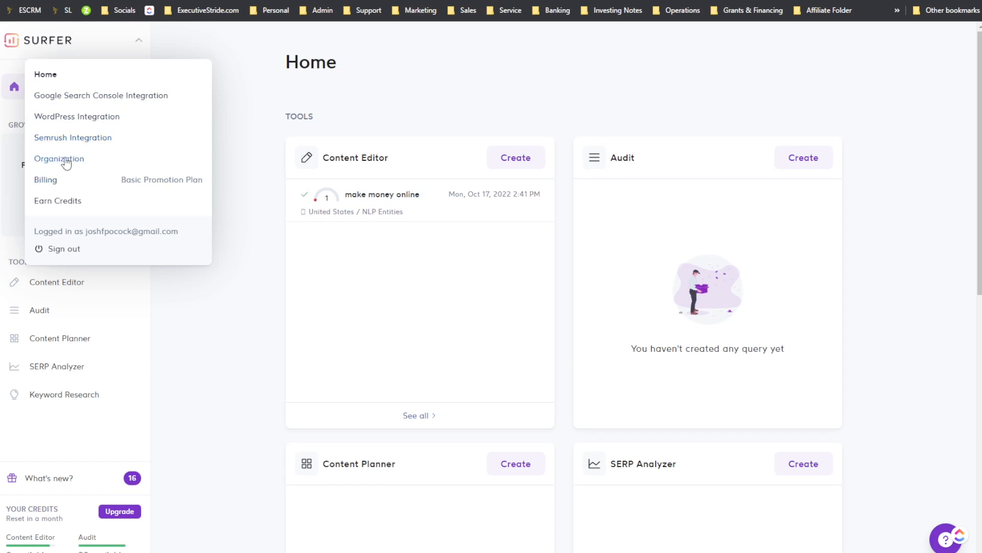
click(242, 143)
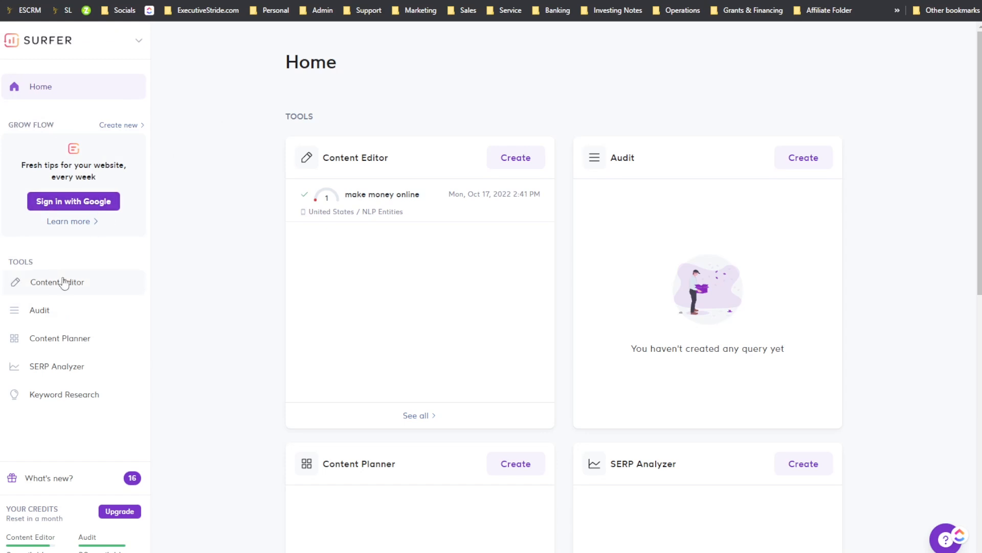
Step: Browse the Content Editor, Audit and Content Planner tool pages in the dashboard
click(75, 295)
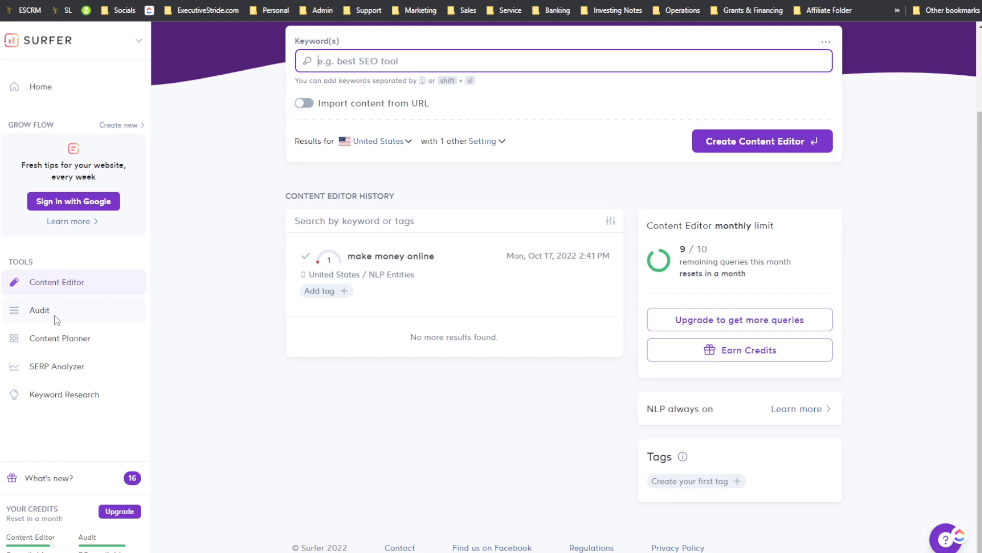
click(58, 312)
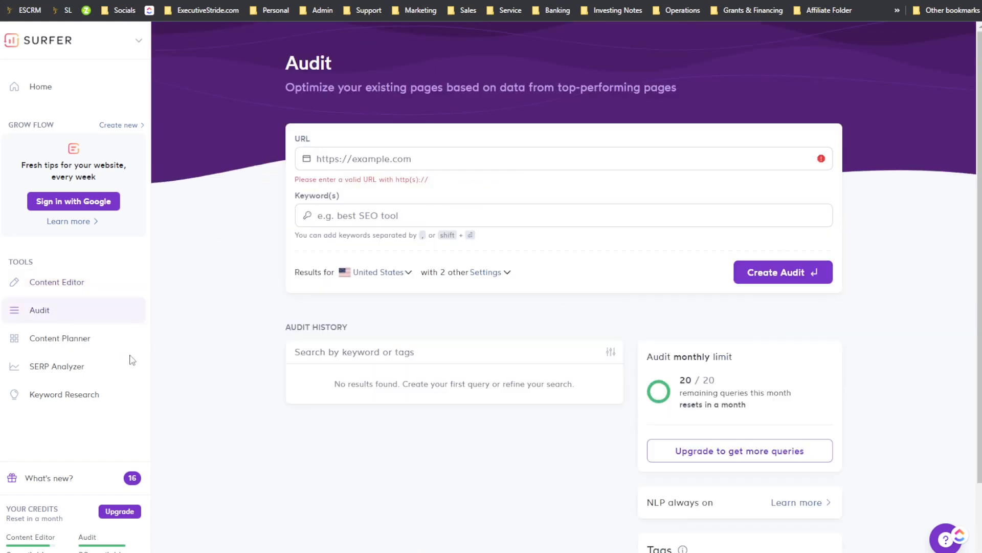
click(80, 343)
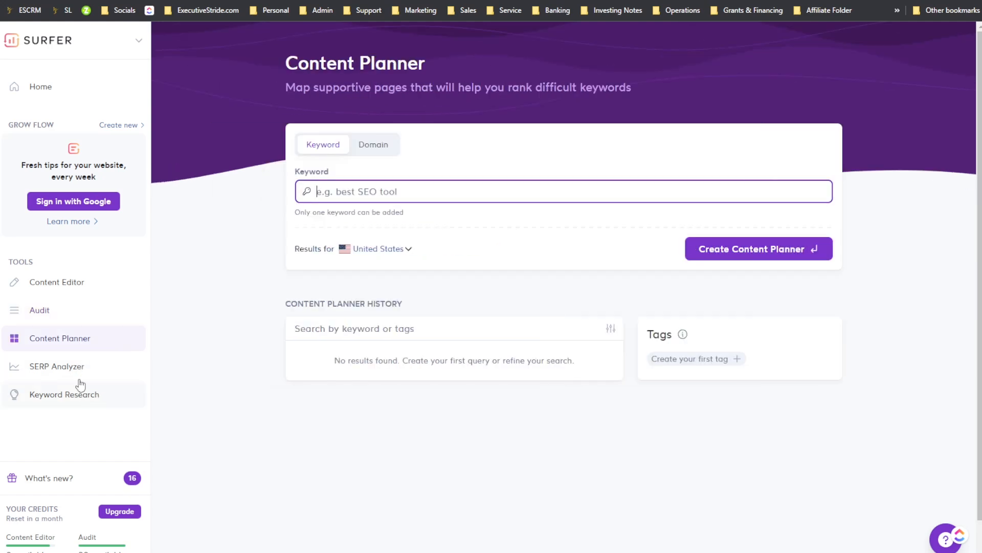
Step: Open the Content Editor and Keyword Research tool pages in the dashboard
click(58, 286)
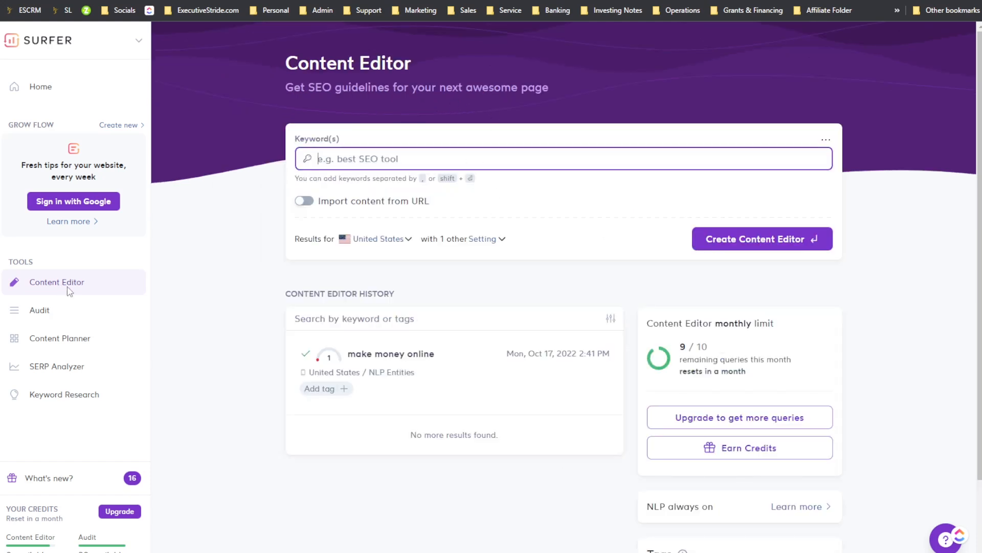
click(53, 398)
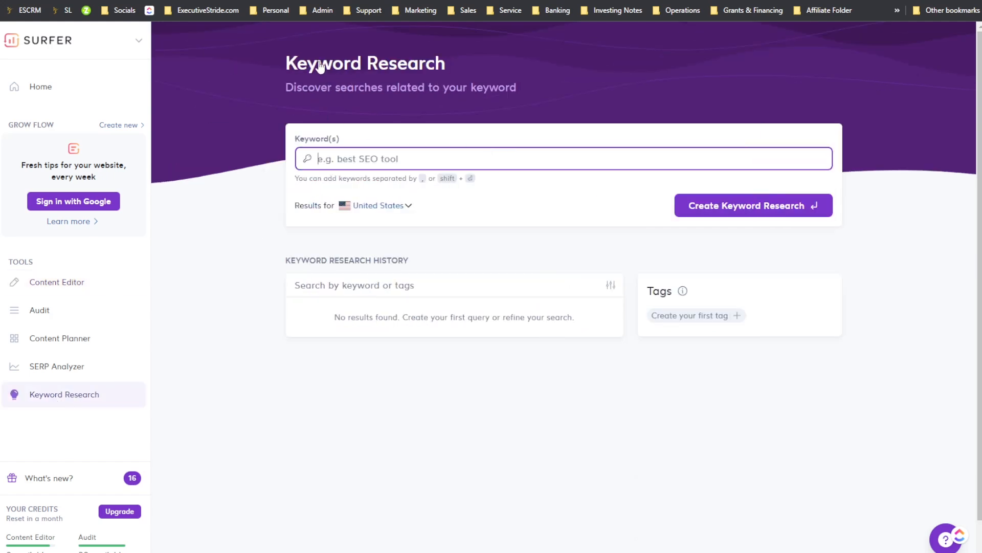
click(406, 64)
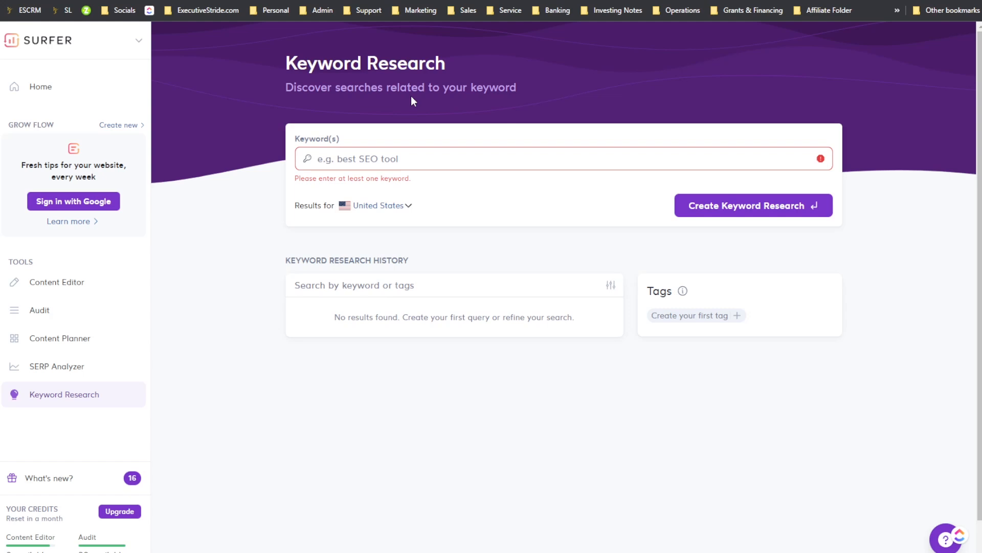
Step: Open the WriterZen website in a new tab and scroll through its homepage
key(ctrl+t)
text(writ)
key(Return)
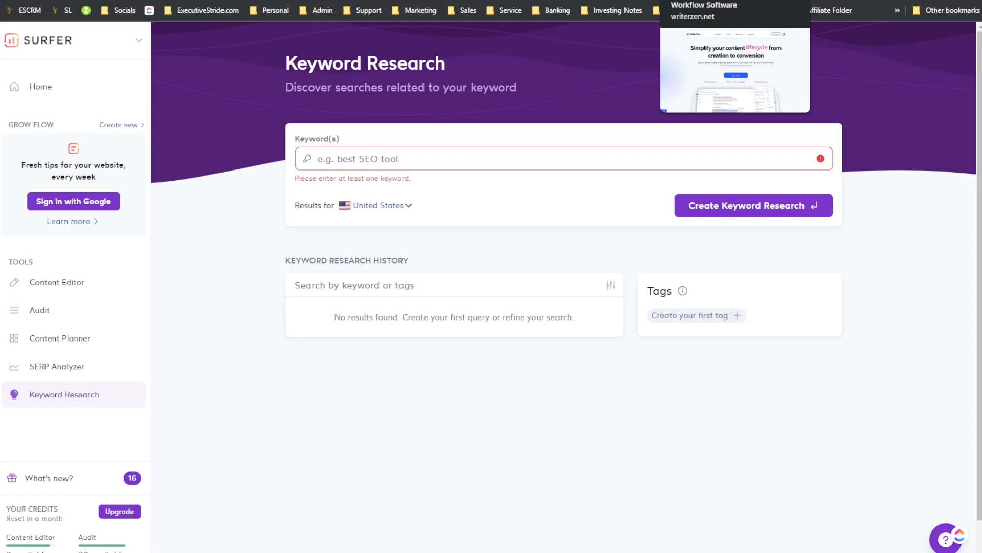
click(676, 0)
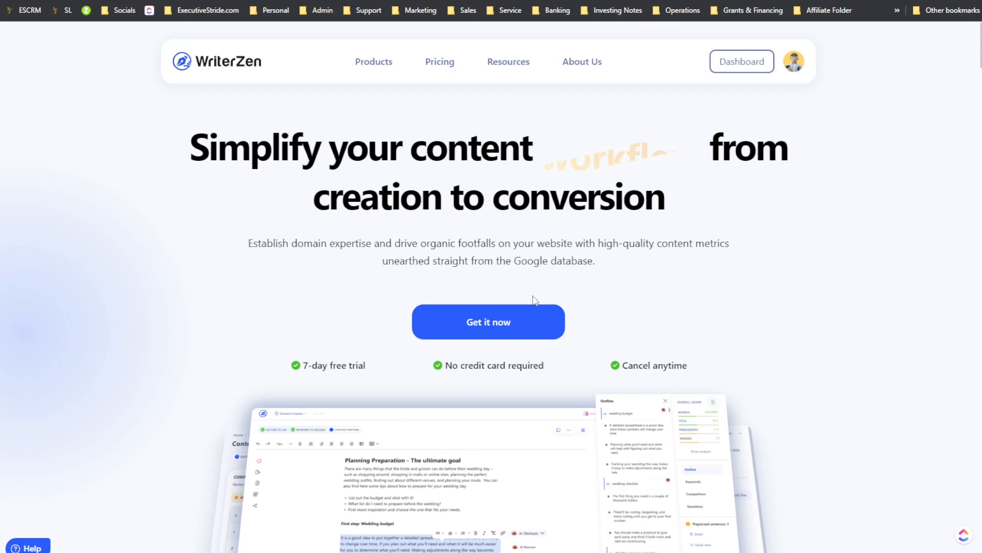
scroll(544, 316, down, 2)
scroll(491, 300, up, 2)
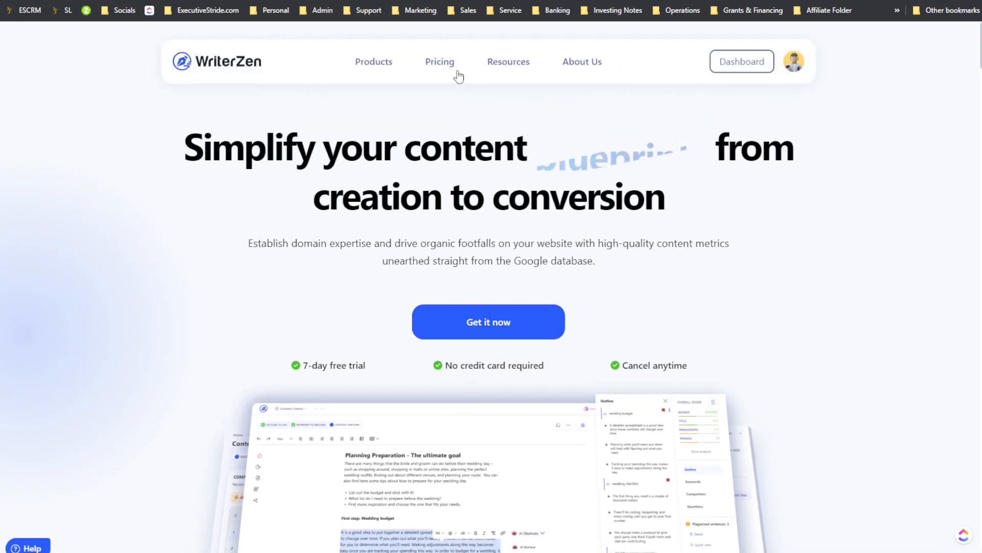
scroll(515, 212, down, 2)
scroll(519, 208, down, 10)
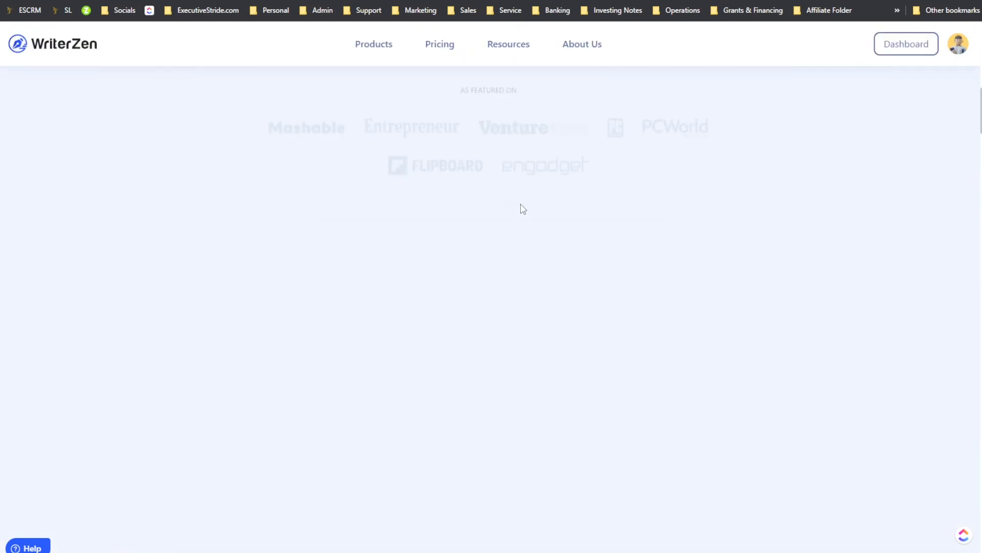
scroll(527, 215, up, 15)
scroll(530, 219, down, 12)
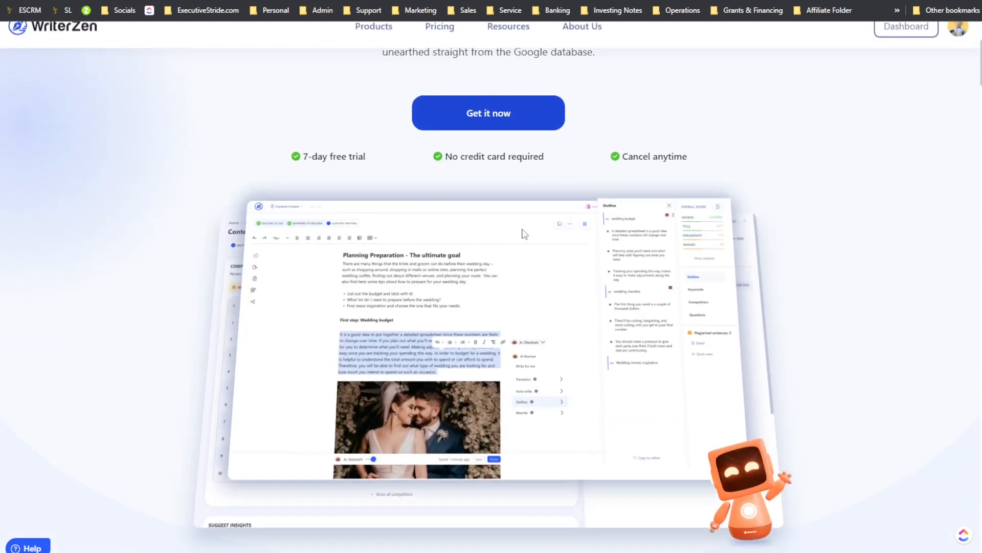
scroll(533, 237, up, 2)
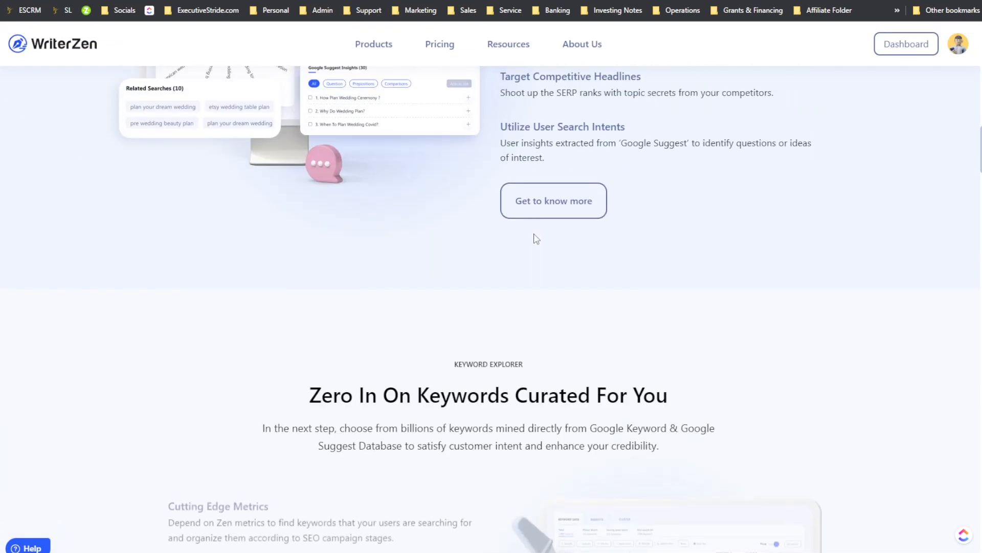
scroll(546, 244, up, 12)
scroll(526, 145, up, 10)
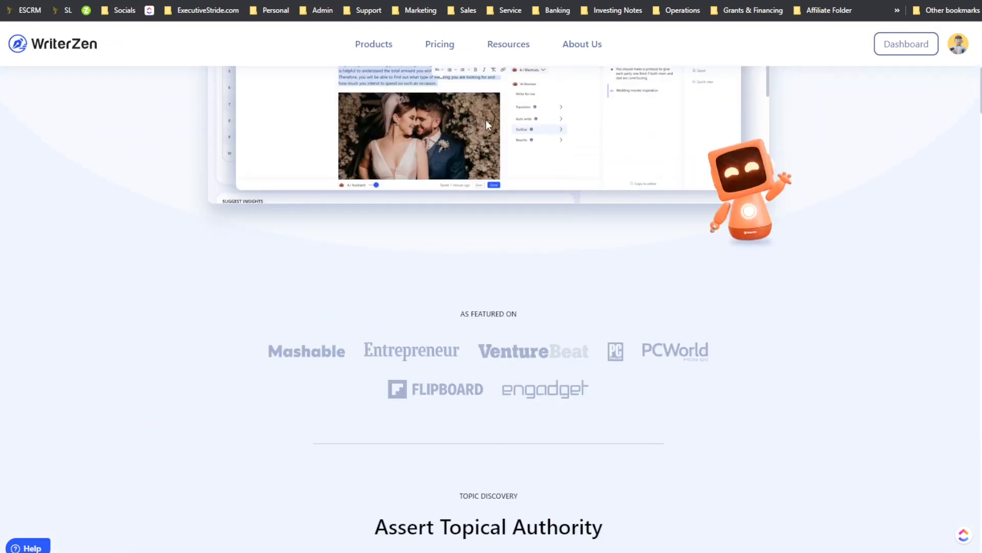
scroll(522, 195, up, 1)
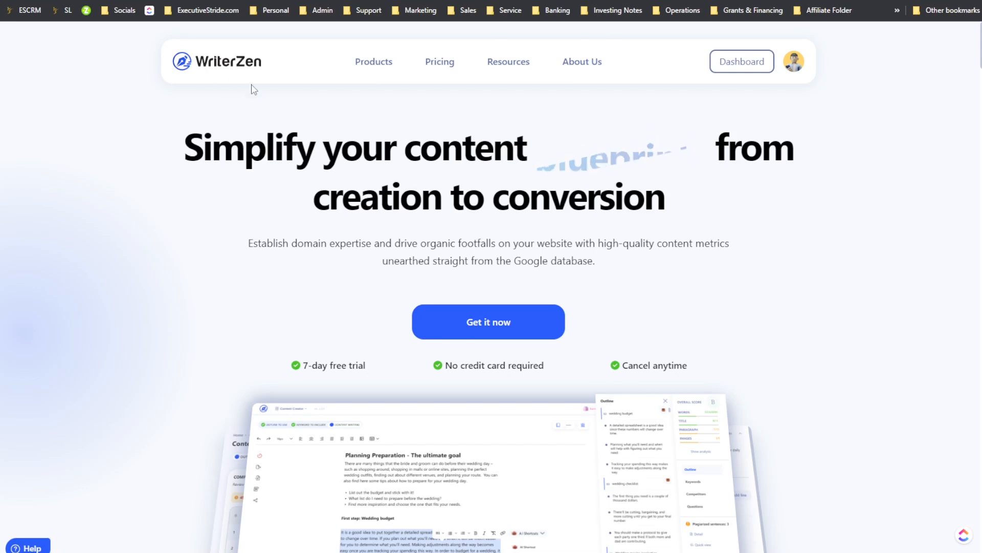
Step: Return to the Surfer Keyword Research page and enter the keyword "digital marketing agency"
key(ctrl+Tab)
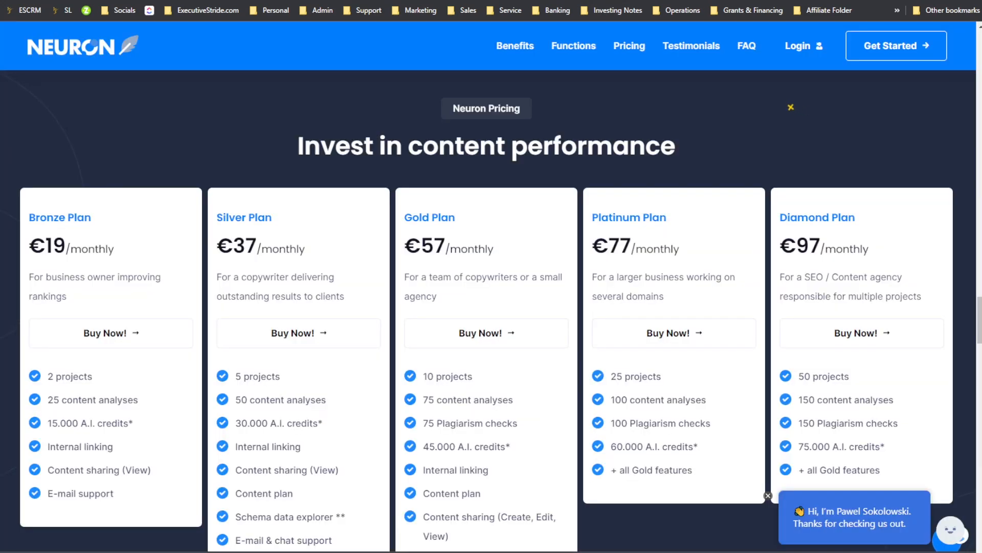
key(ctrl+Tab)
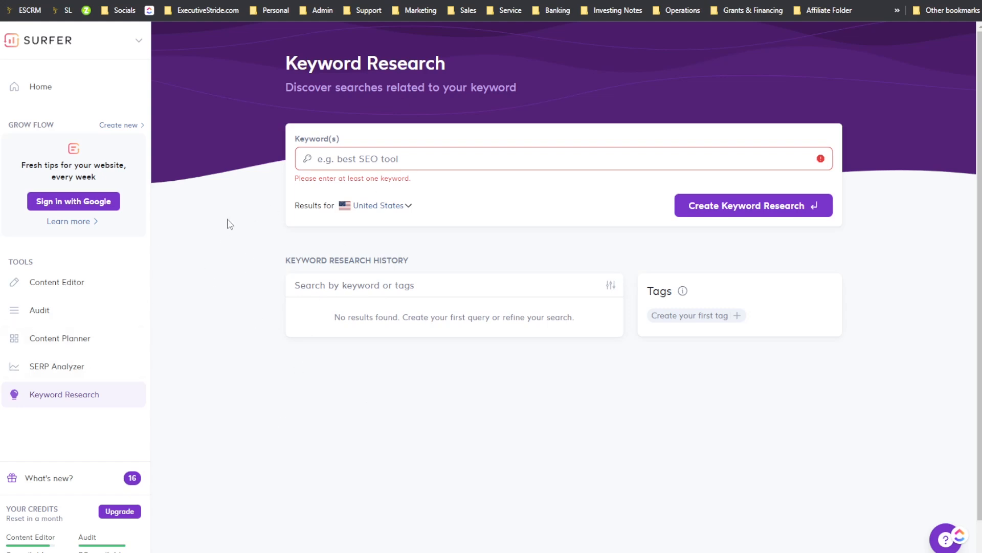
click(328, 162)
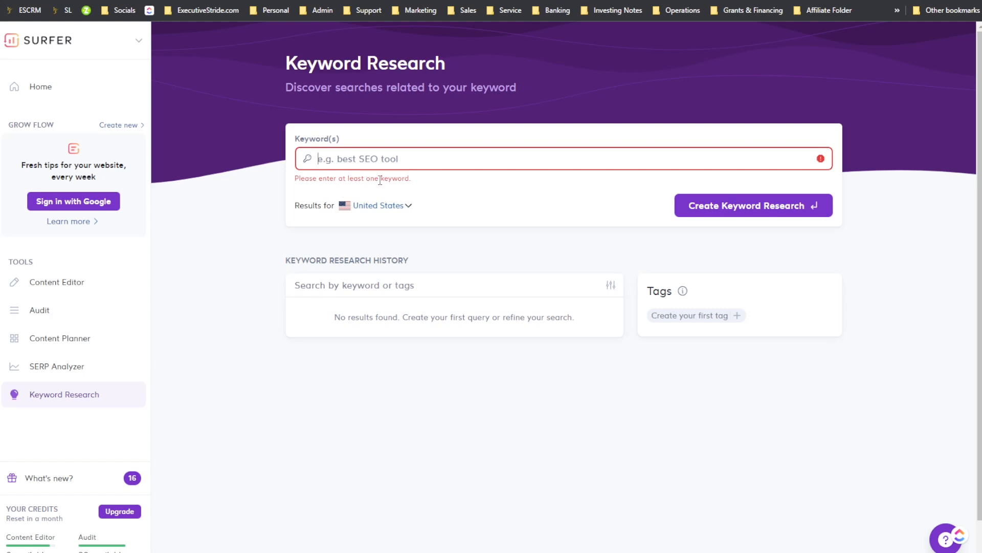
text(digital marketing agency)
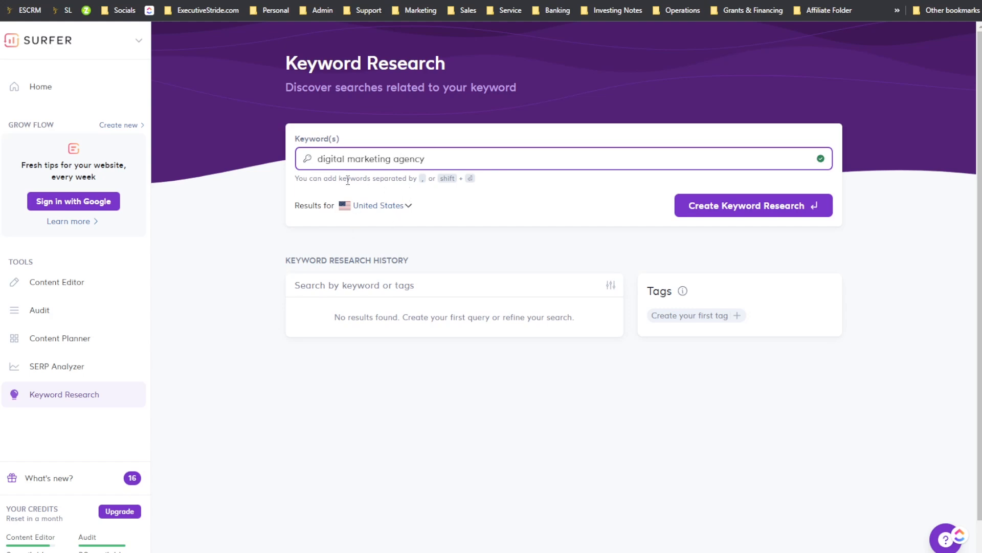
drag(347, 180, 407, 179)
click(420, 180)
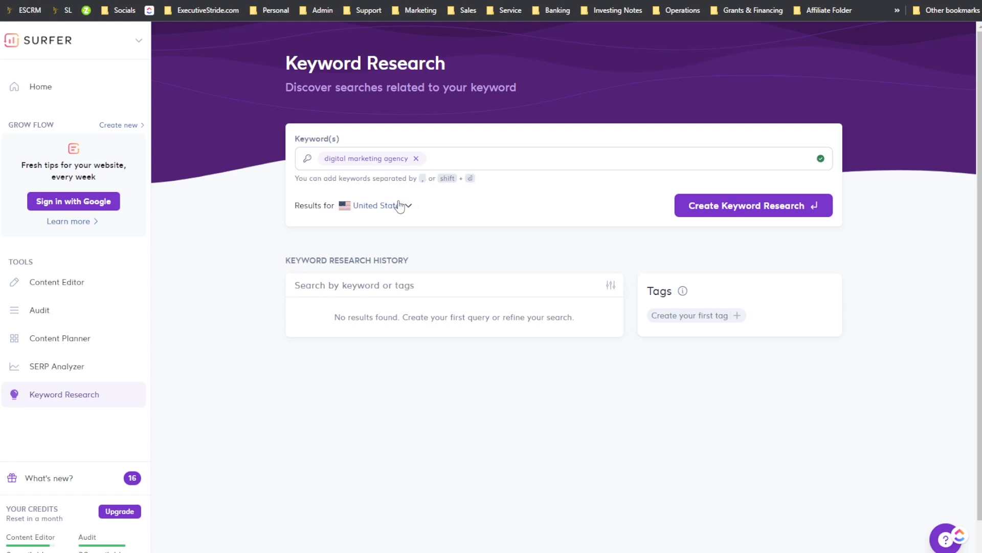
Step: Browse the country list, keep United States, and create the keyword research for "digital marketing agency"
click(364, 210)
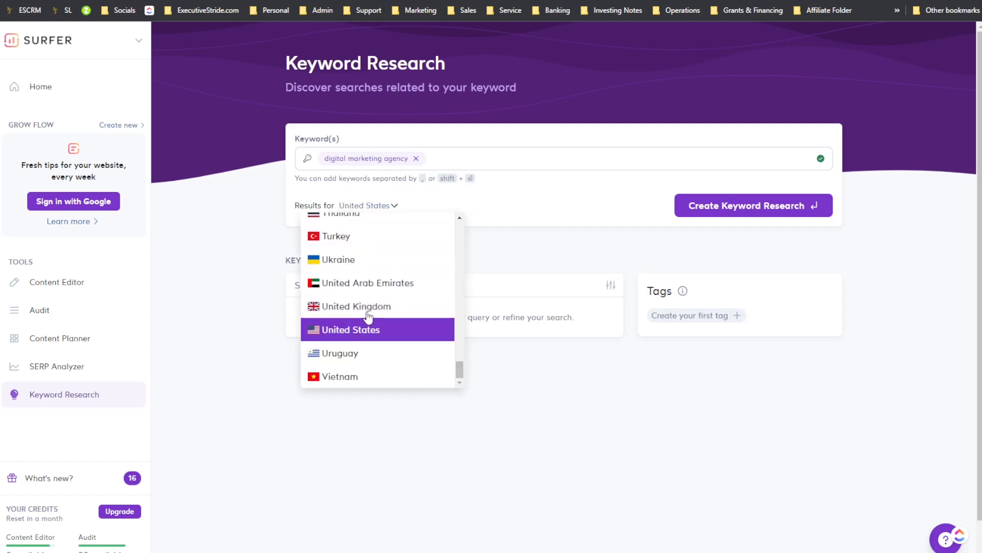
scroll(371, 312, up, 10)
scroll(392, 279, down, 5)
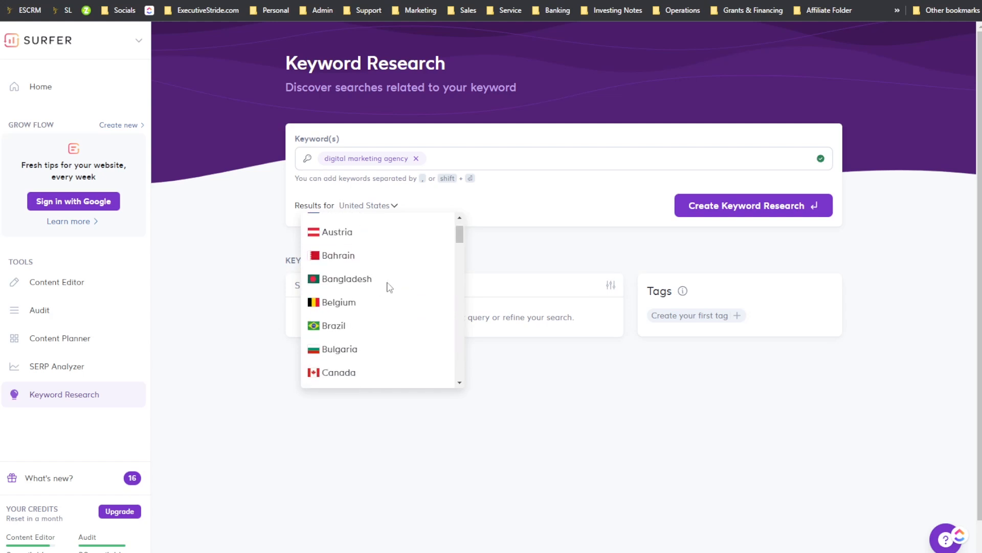
scroll(385, 271, up, 3)
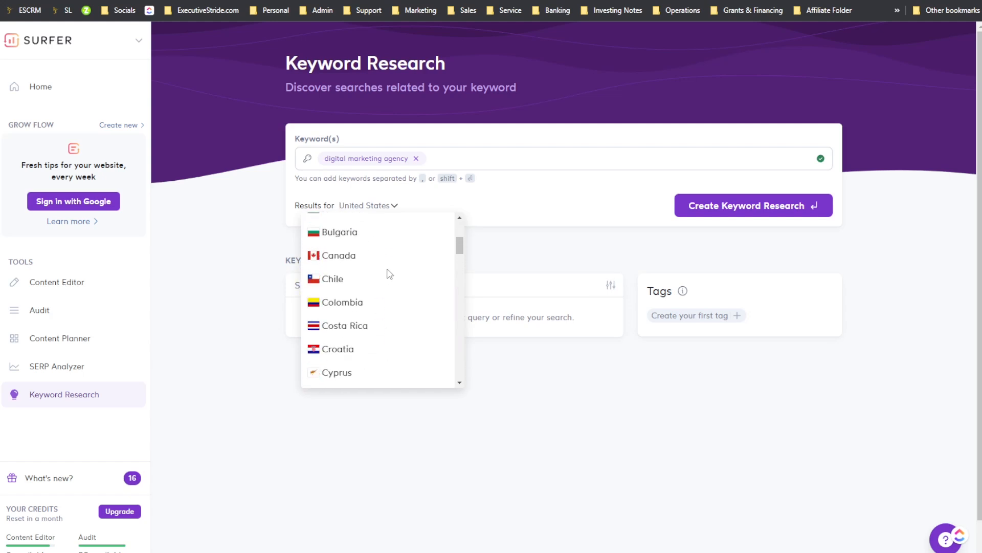
click(500, 244)
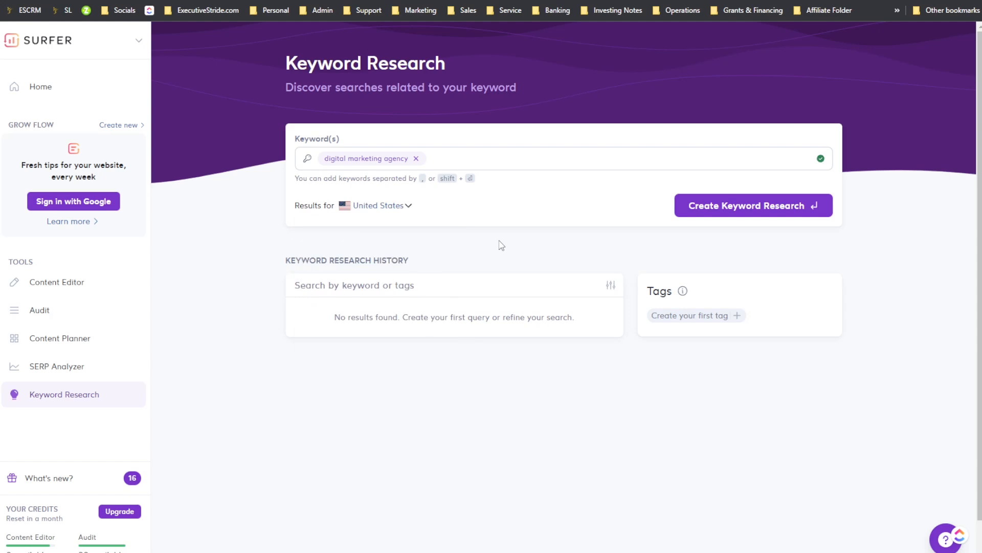
click(393, 210)
click(554, 249)
drag(376, 272, 438, 270)
click(388, 287)
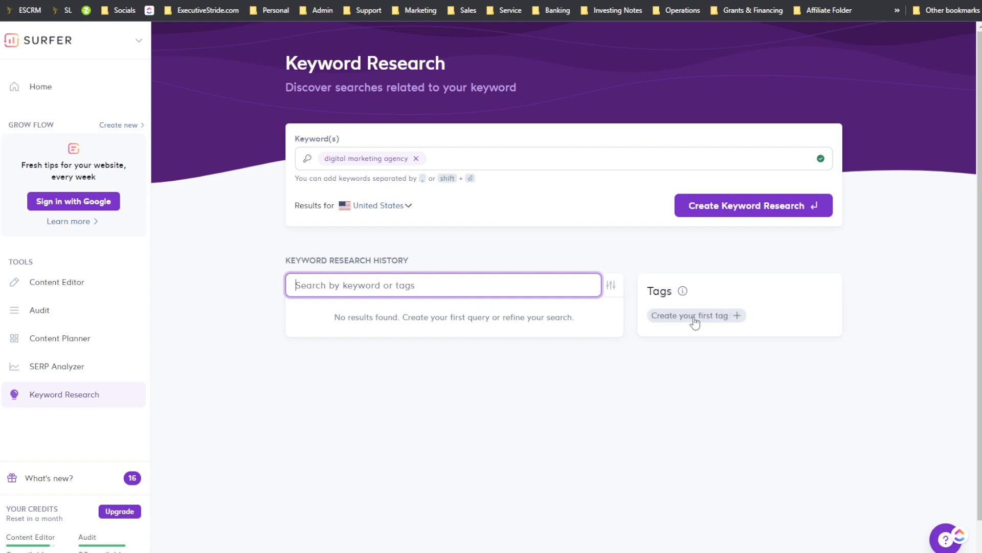
drag(377, 318, 439, 318)
click(752, 212)
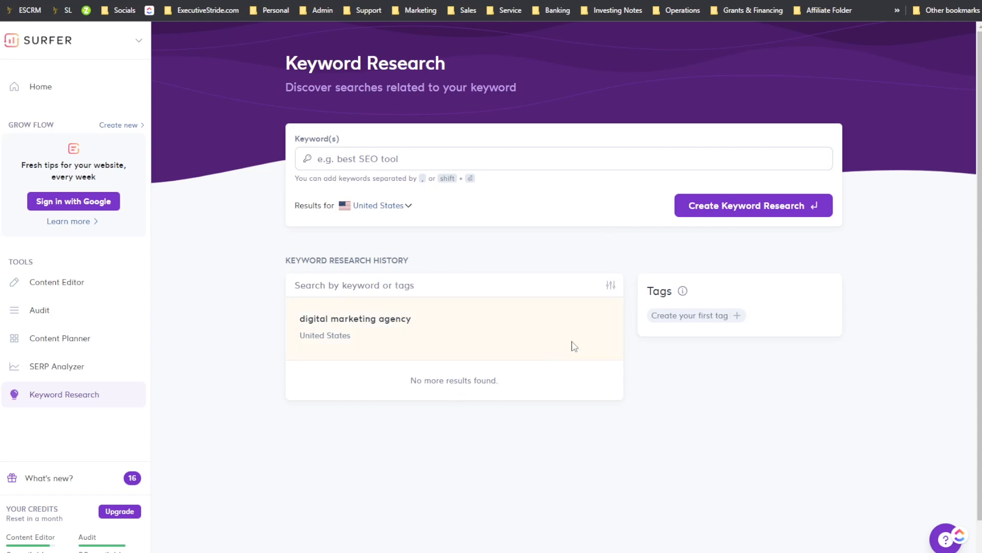
Step: Try to create a new tag named Marketing for the keyword research history
click(686, 314)
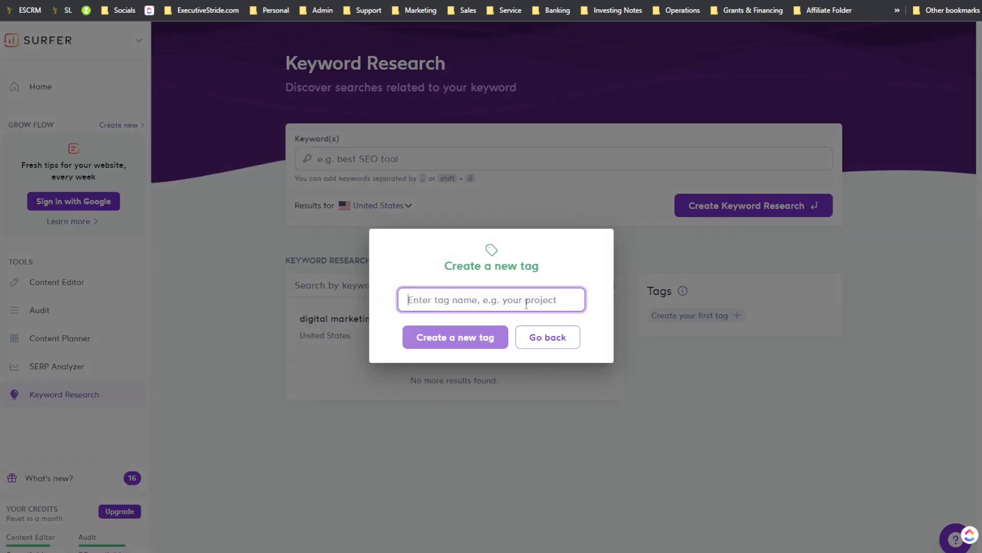
text(T)
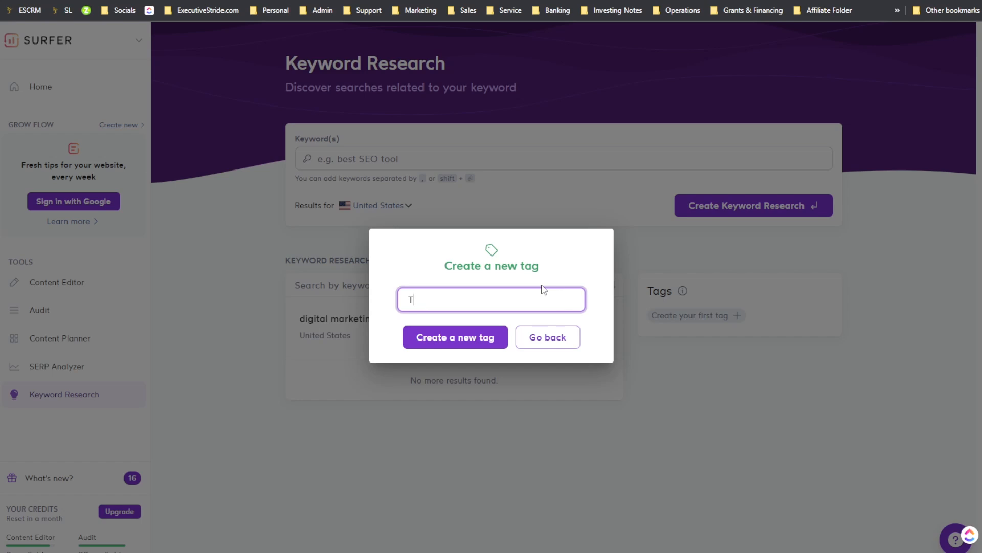
key(BackSpace)
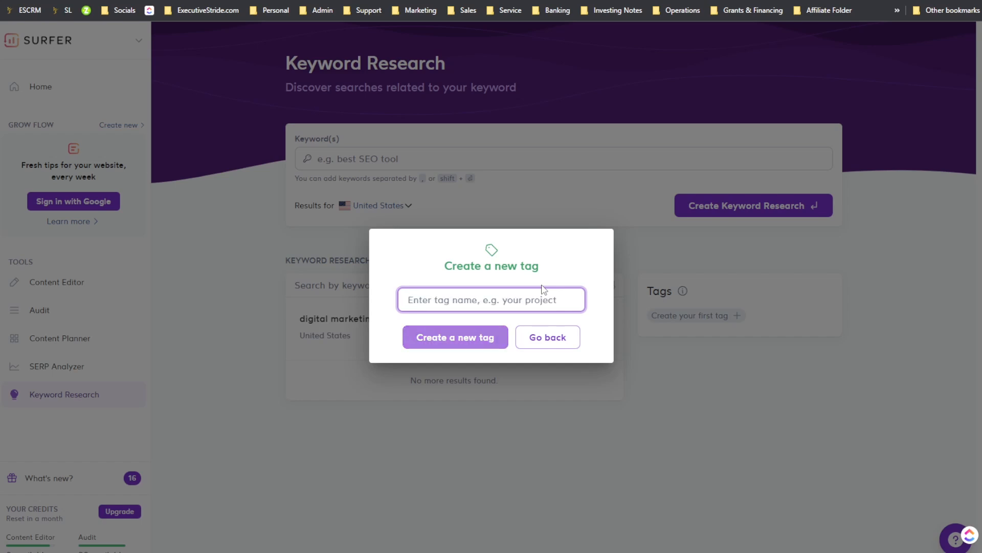
text(Marketing)
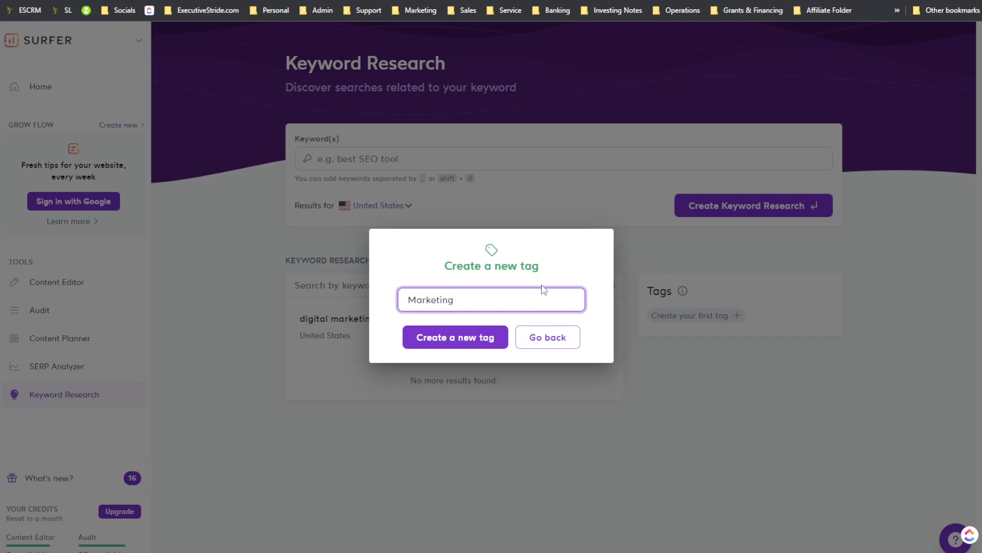
click(478, 335)
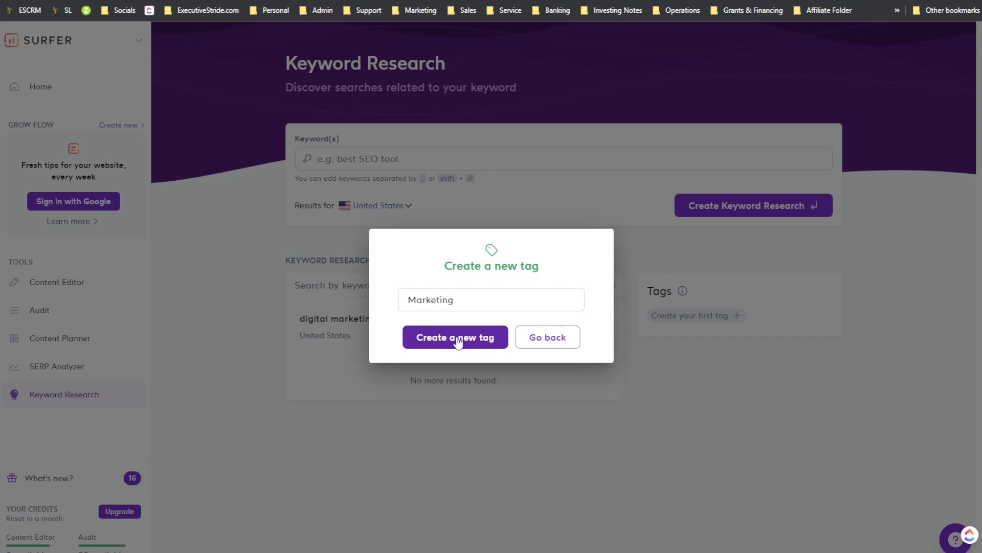
double_click(471, 302)
key(ctrl+c)
click(552, 342)
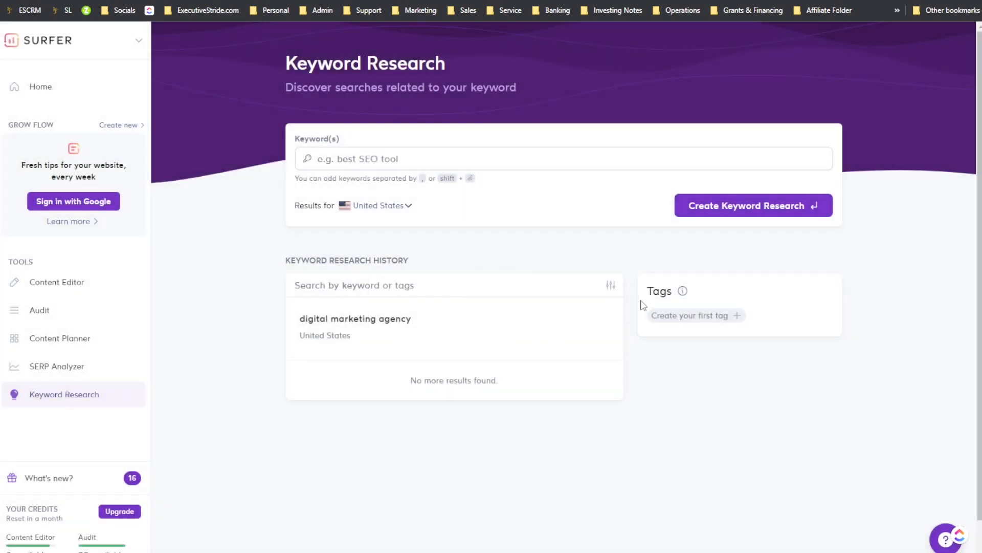
Step: Try again to create a new tag, renaming it test
click(669, 311)
click(549, 336)
click(727, 323)
key(ctrl+v)
click(469, 340)
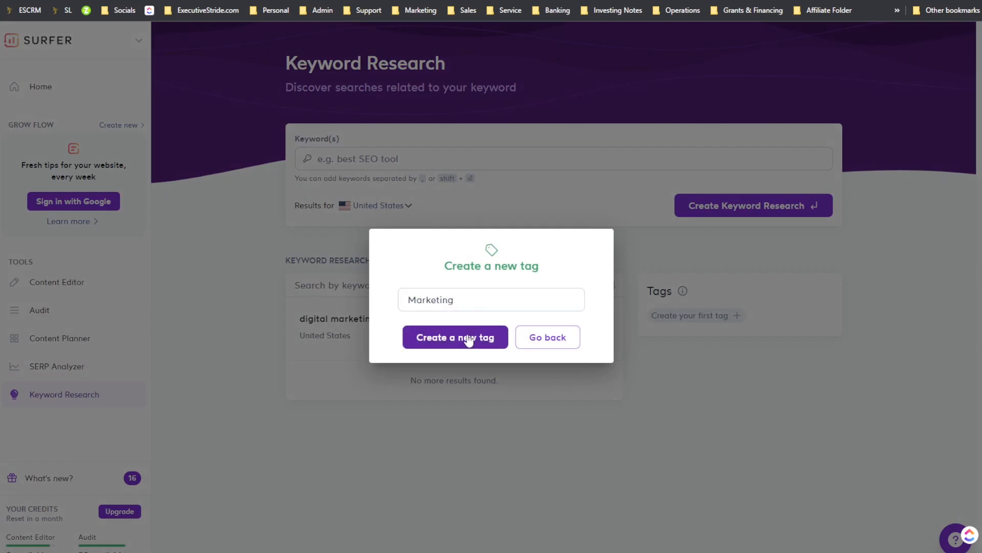
click(459, 294)
double_click(460, 295)
text(test)
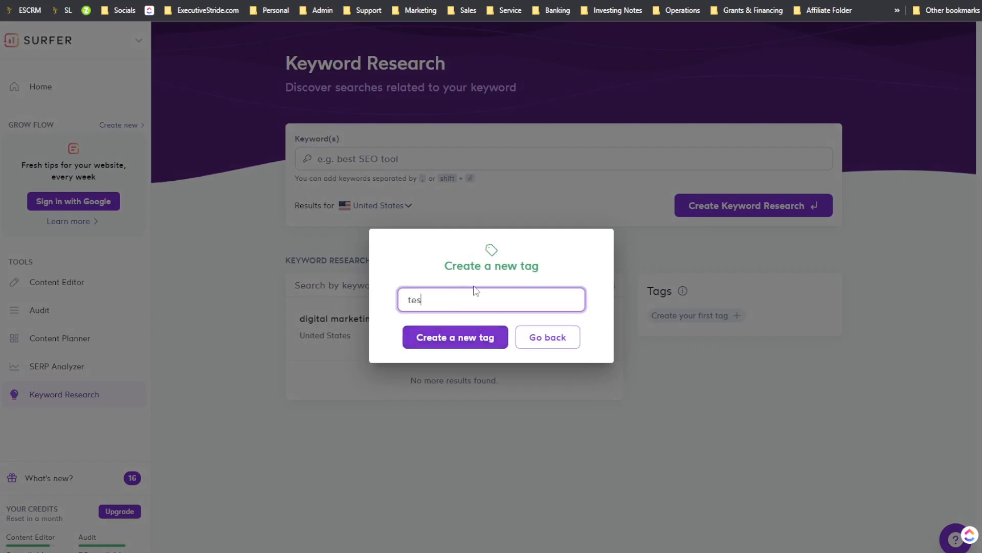
click(450, 336)
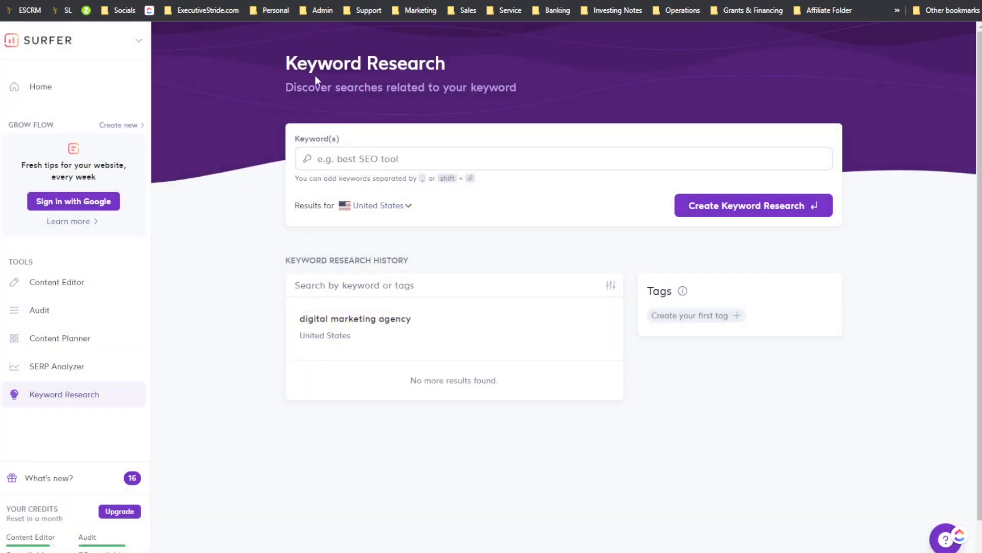
Step: Reload the page and create a keyword research for "digital marketing agency" again
key(F5)
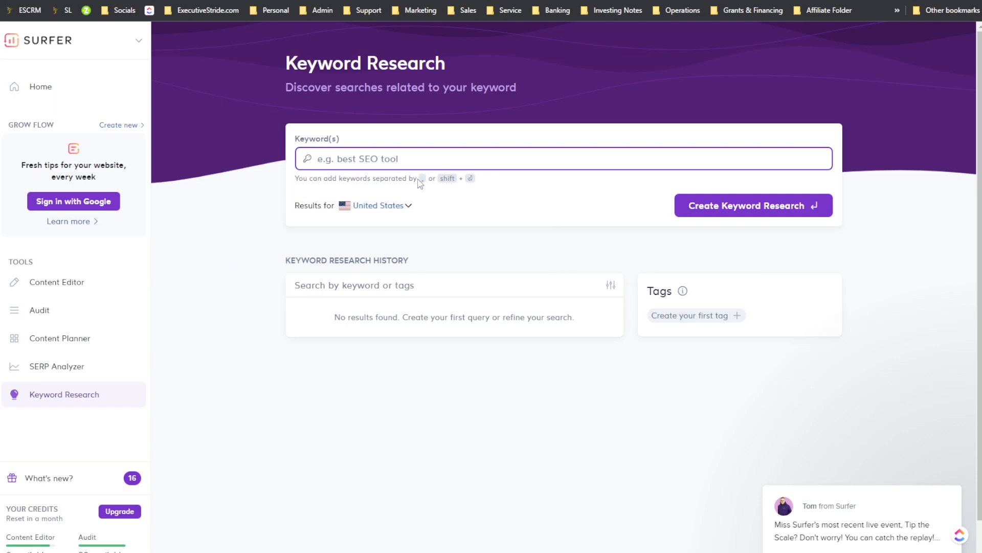
text(digital marketing)
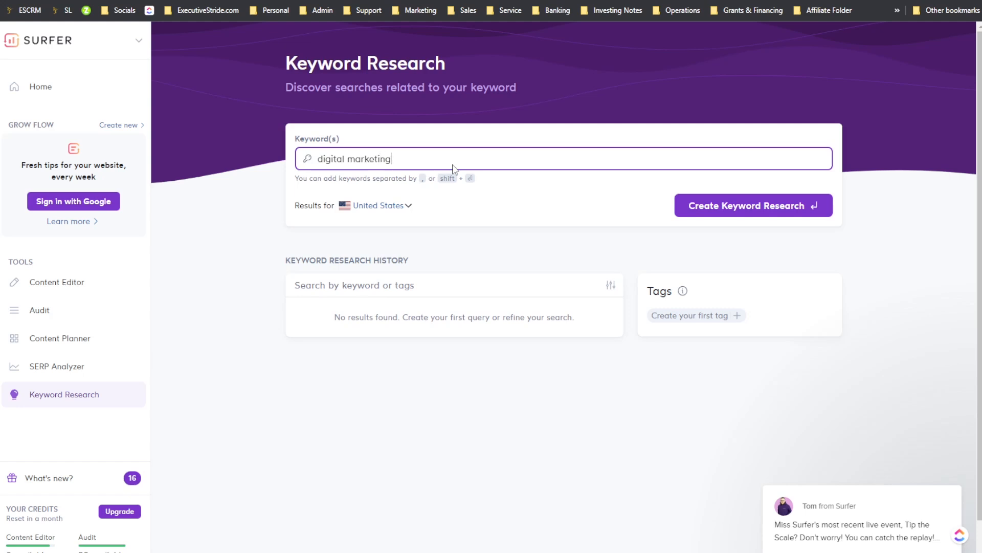
text( agency)
key(Return)
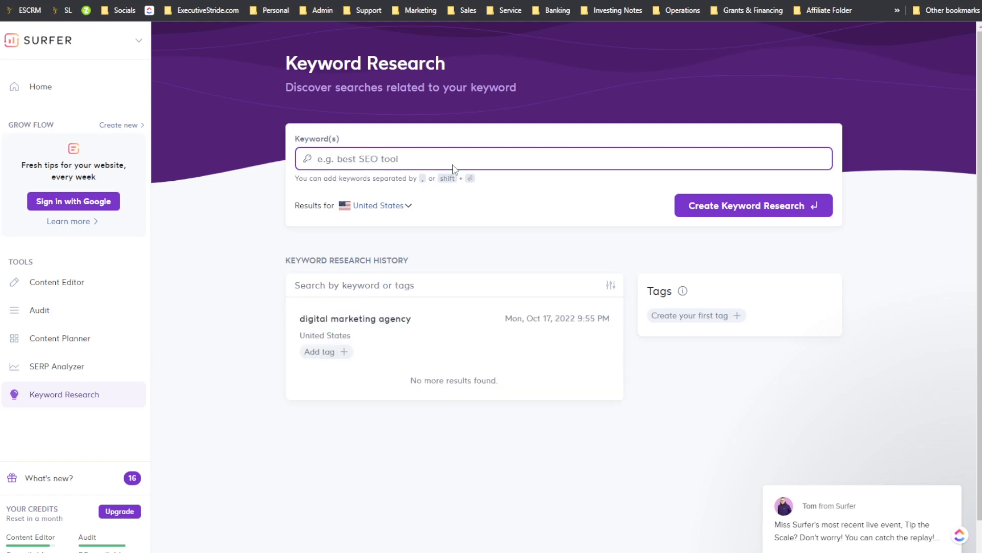
Step: Add a new tag named marketing to the "digital marketing agency" research in the history
click(339, 353)
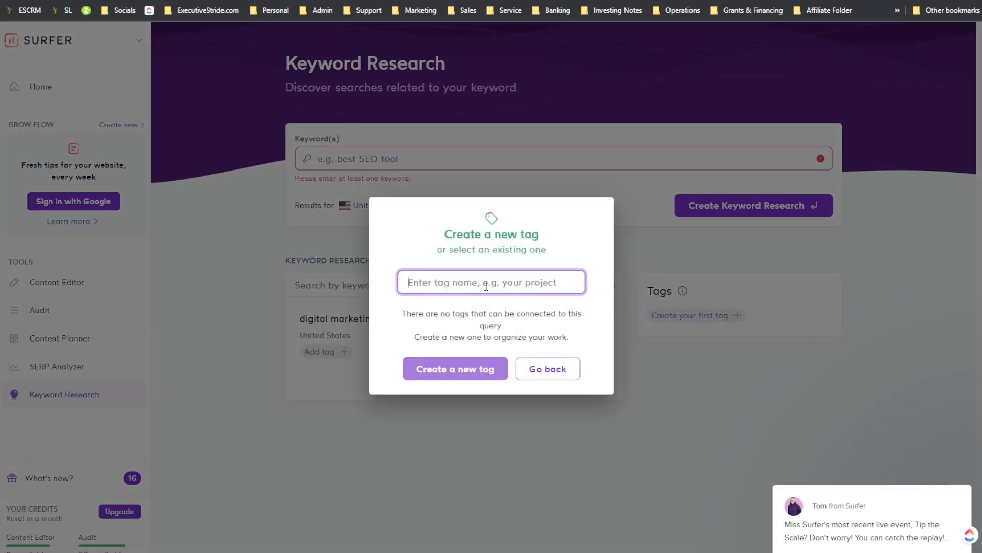
text(marketing)
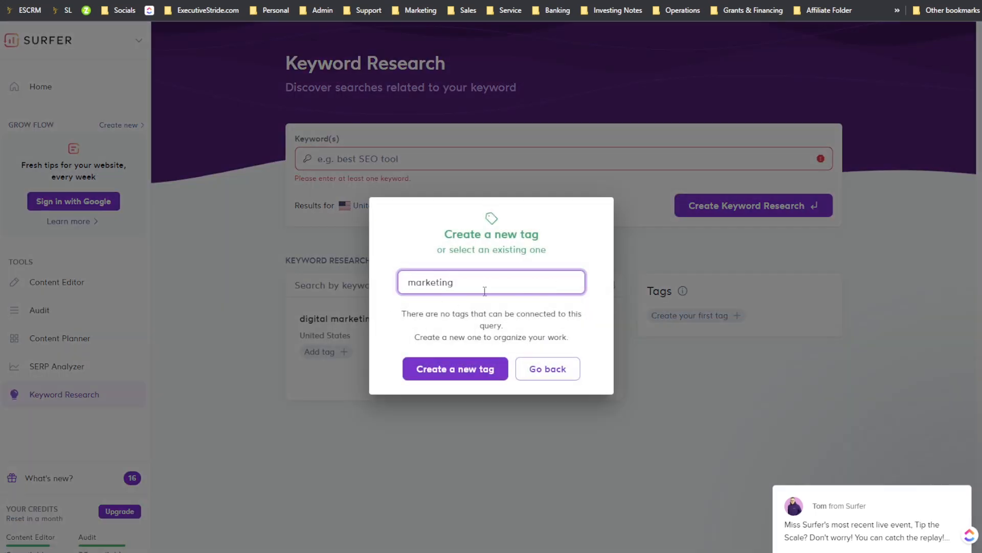
click(465, 366)
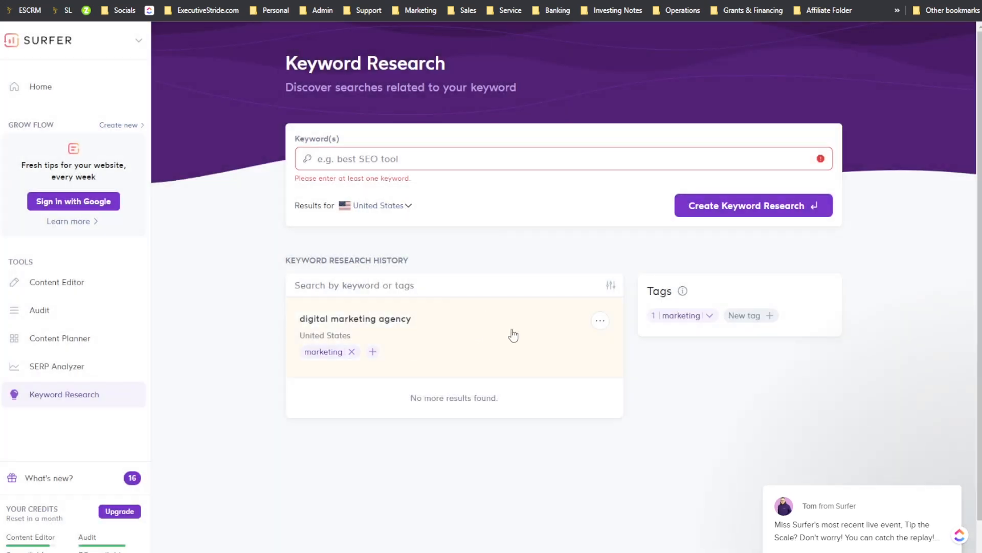
Step: Create a keyword research for "digital marketing agency toronto" with results for Canada
click(445, 160)
text(digita)
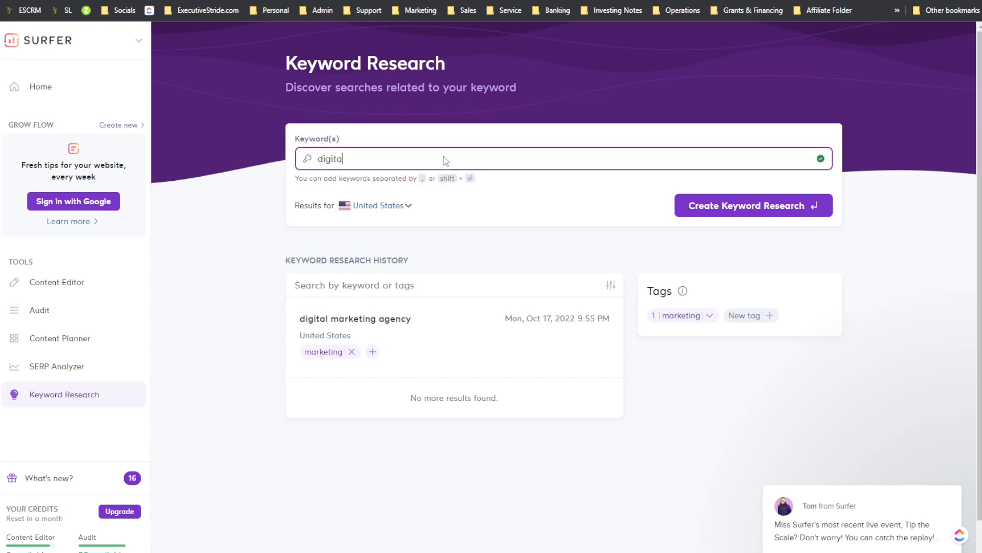
text(l marketing agency toronto)
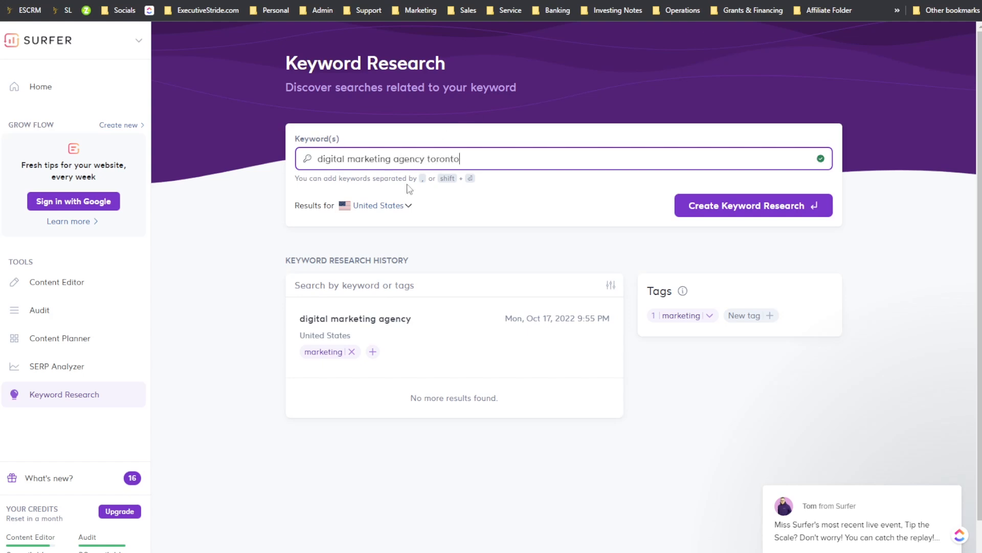
click(395, 204)
scroll(393, 258, up, 10)
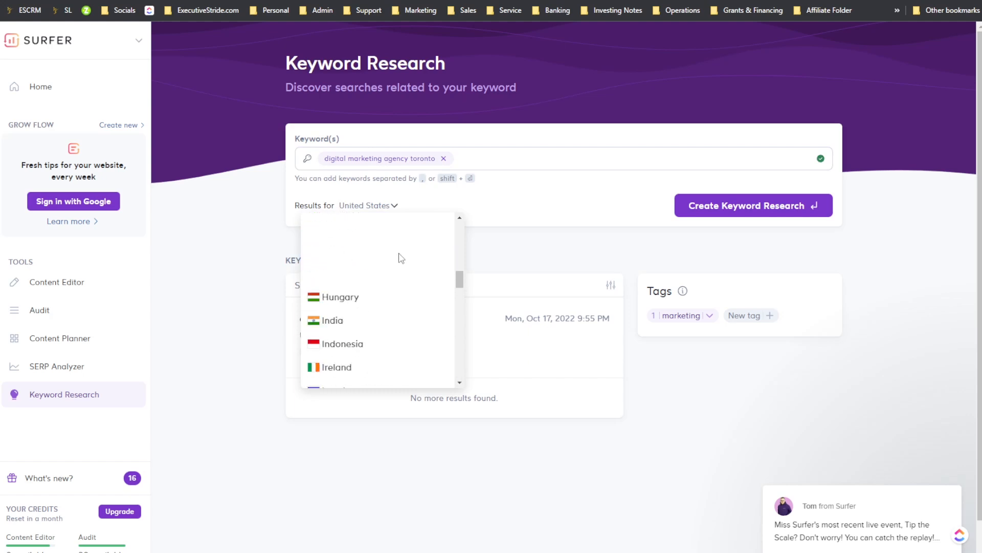
scroll(397, 256, up, 5)
scroll(383, 300, down, 3)
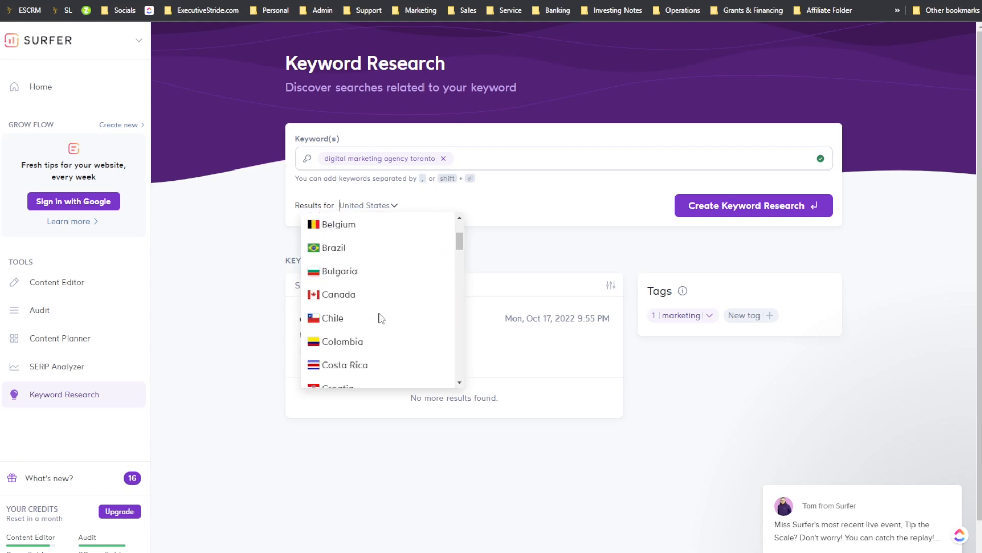
click(379, 297)
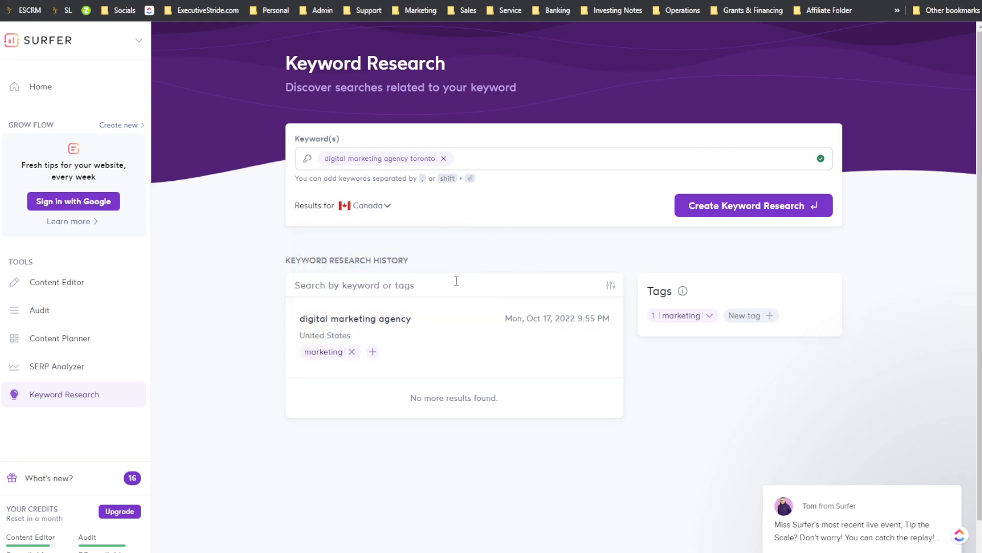
click(770, 220)
Step: Attach the existing marketing tag to the "digital marketing agency toronto" research
click(341, 358)
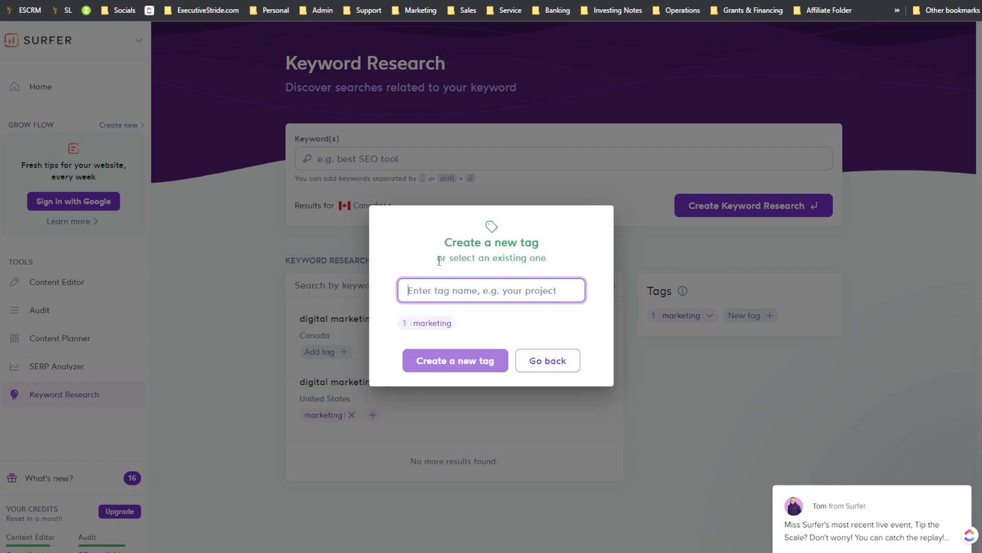
click(427, 323)
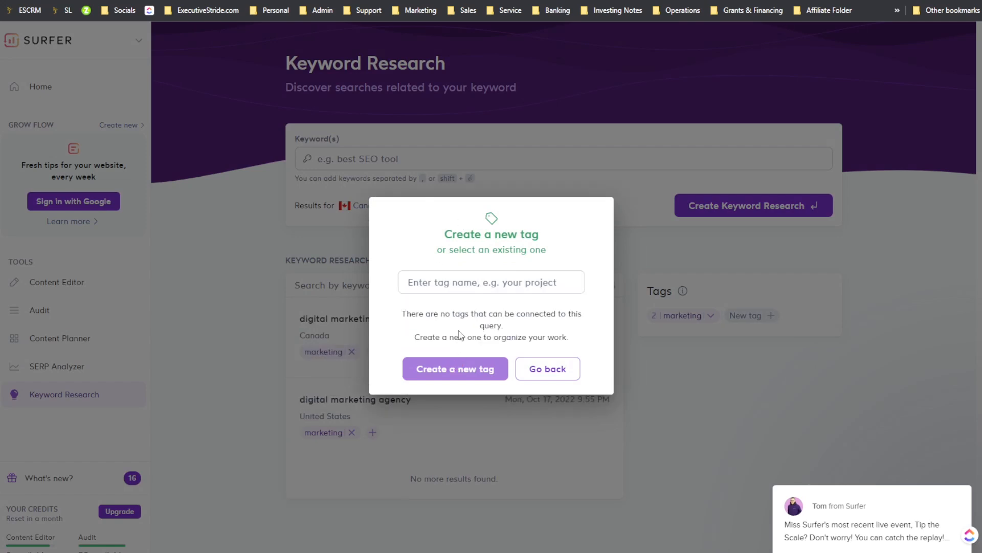
click(435, 279)
text(mark)
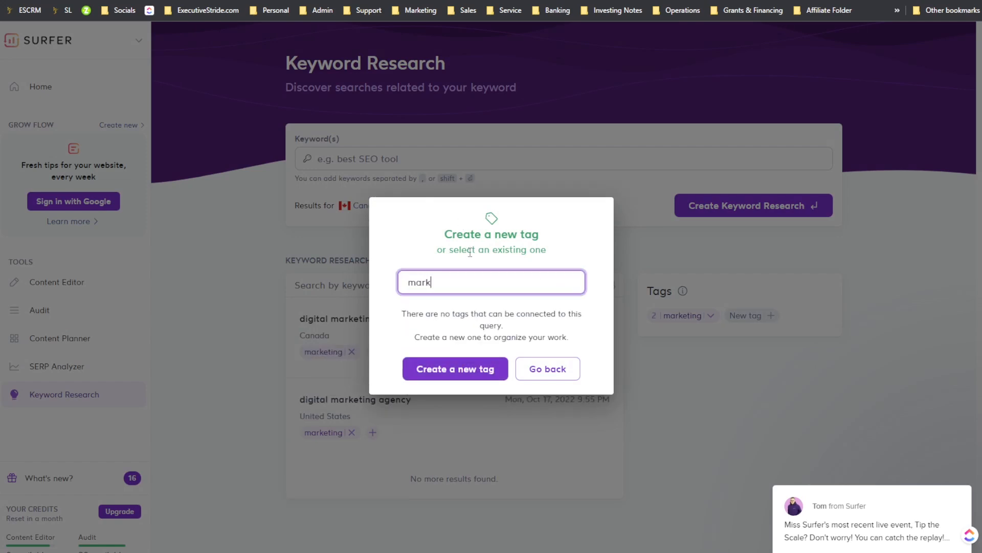
text(eting)
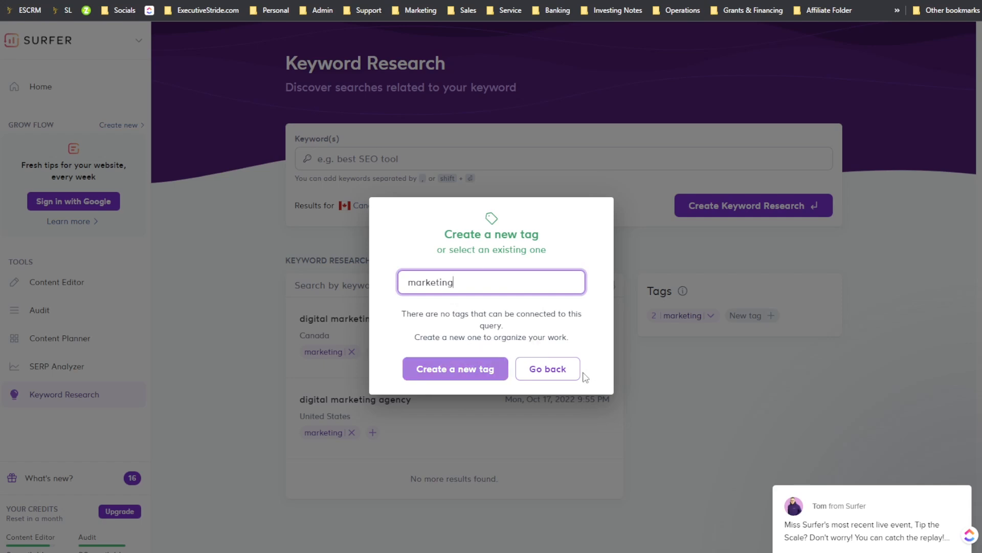
click(547, 369)
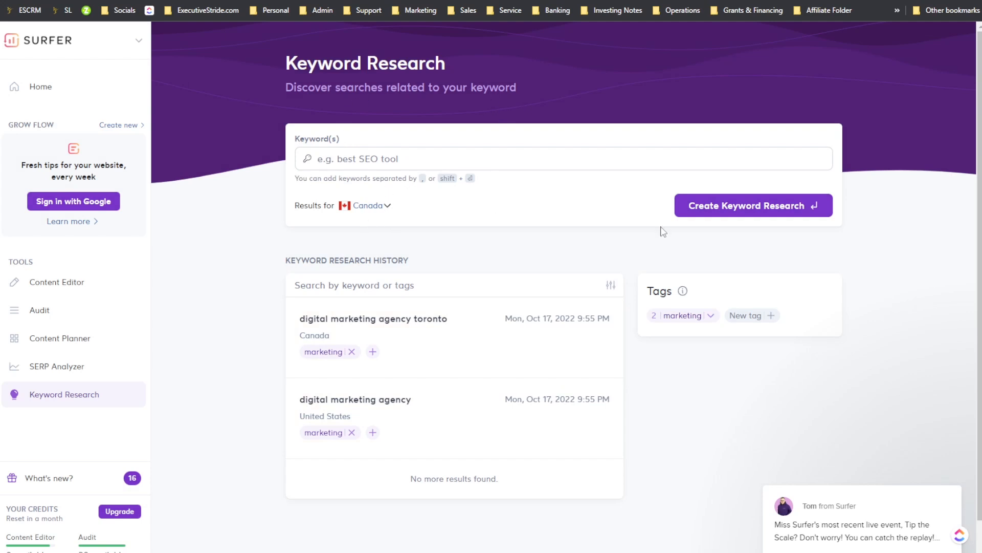
Step: Open the United States "digital marketing agency" research results and return to the history
scroll(547, 353, down, 1)
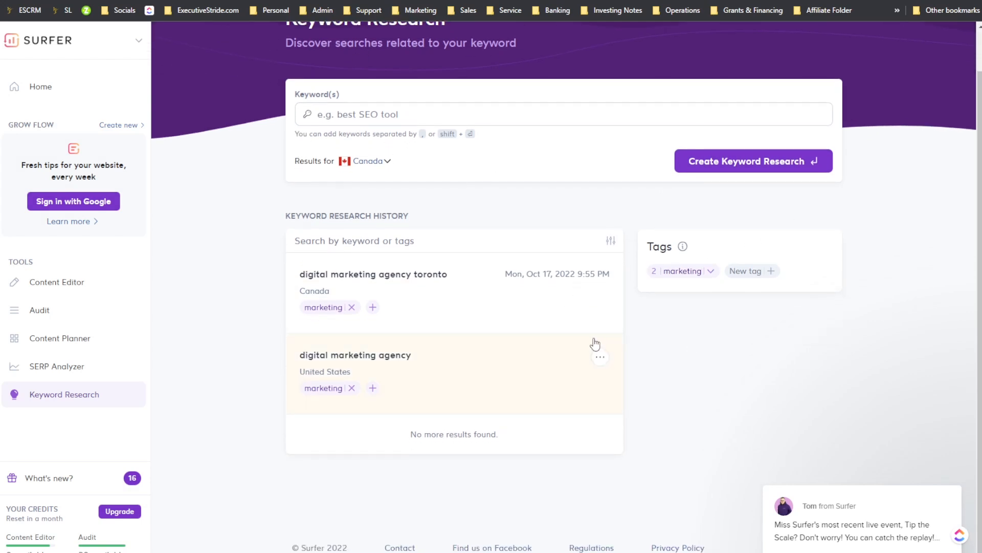
click(588, 361)
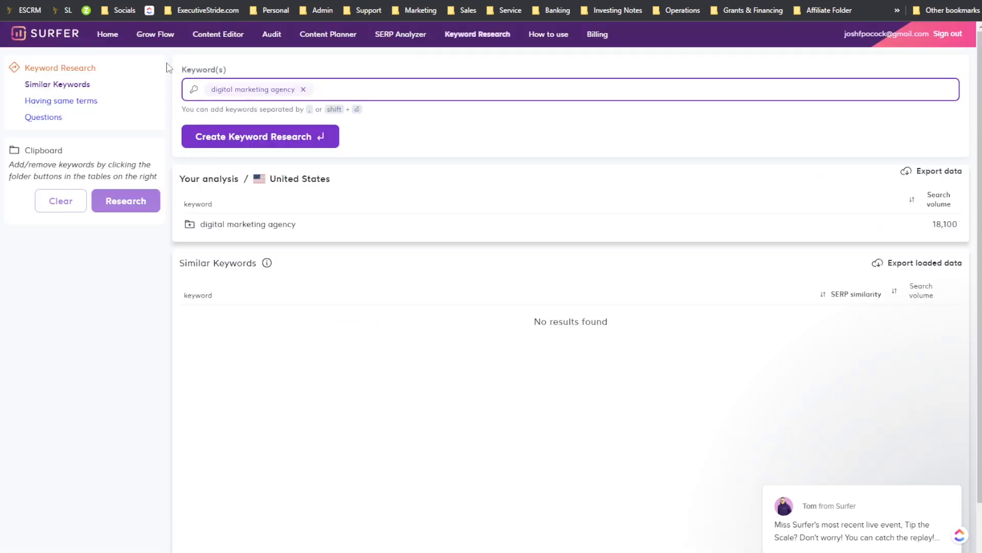
key(alt+Left)
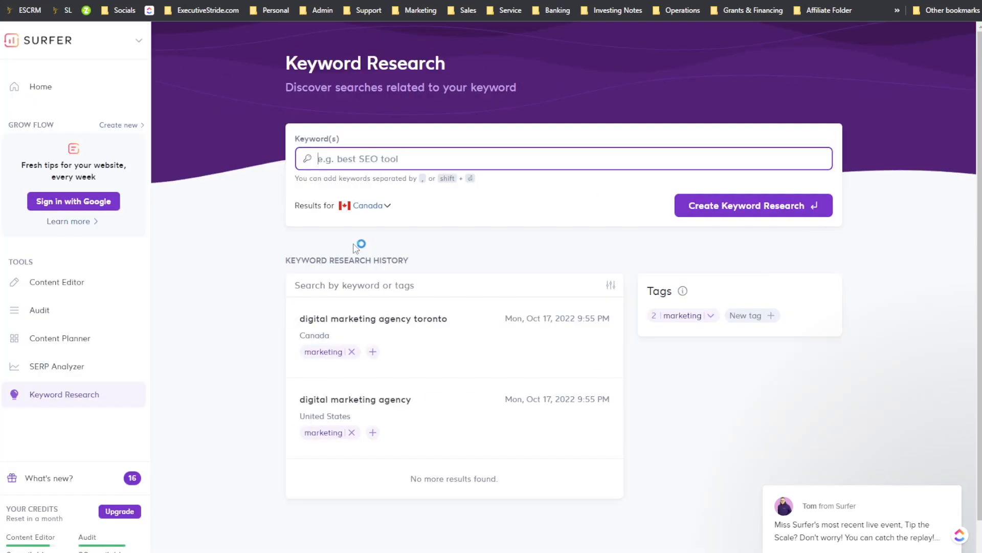
Step: Open the "digital marketing agency toronto" research and review its similar keywords list
click(434, 367)
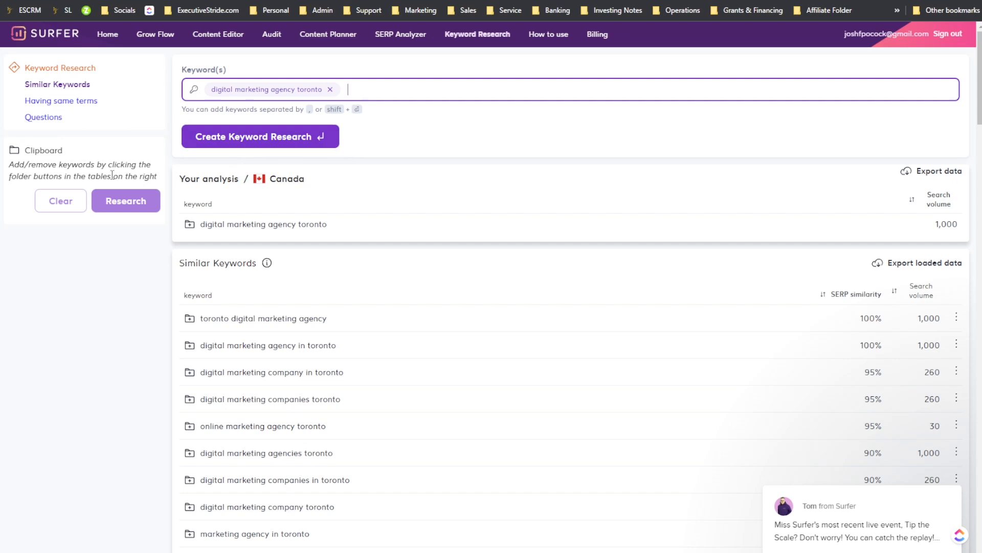
drag(44, 170, 78, 169)
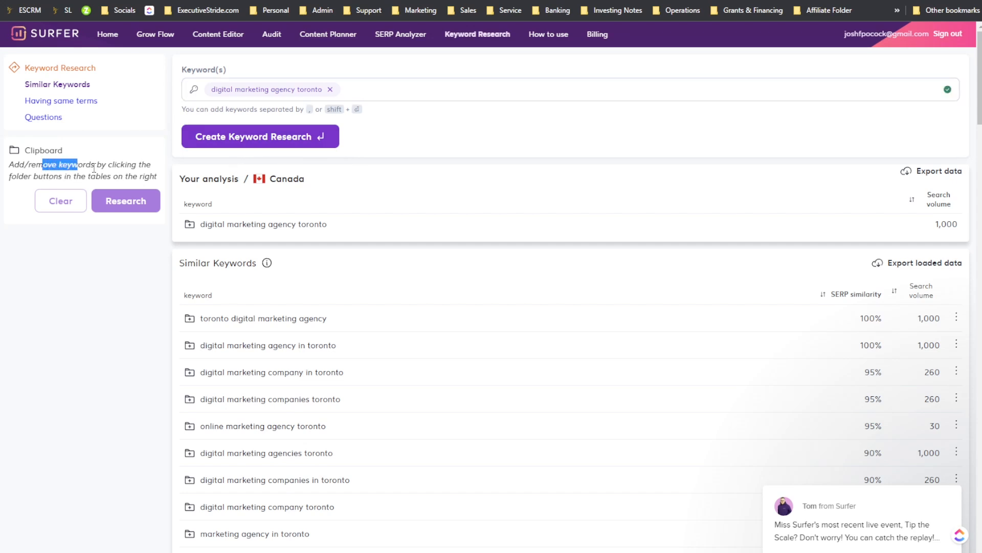
click(70, 178)
scroll(432, 255, down, 2)
scroll(536, 202, down, 1)
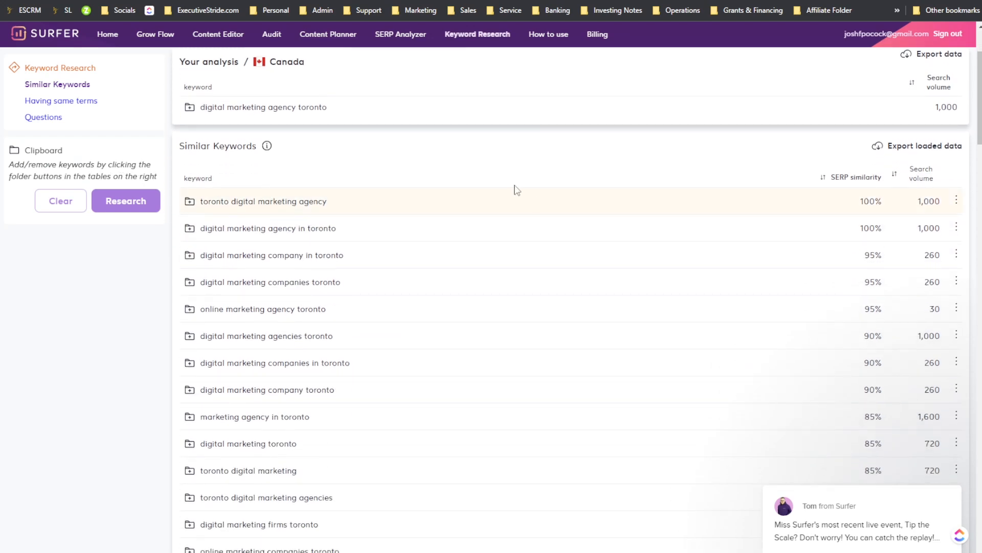
scroll(293, 194, up, 2)
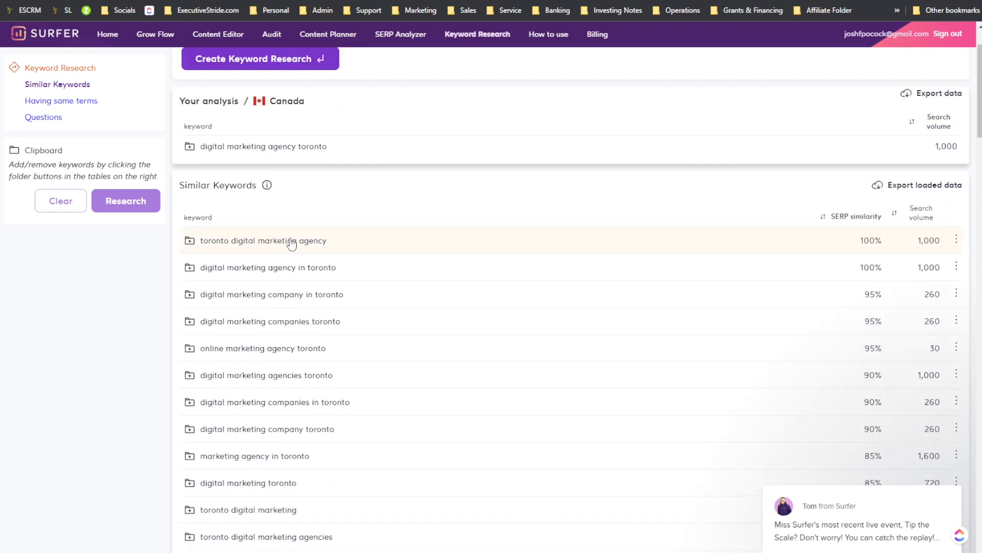
Step: Open the similar keyword "toronto digital marketing agency" as its own research, then navigate back to the Toronto results
click(285, 240)
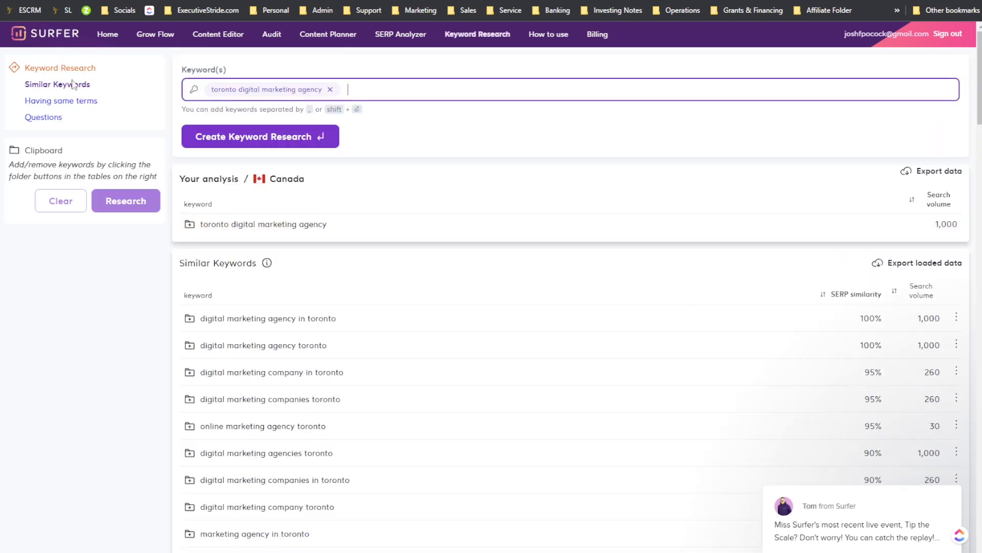
click(8, 1)
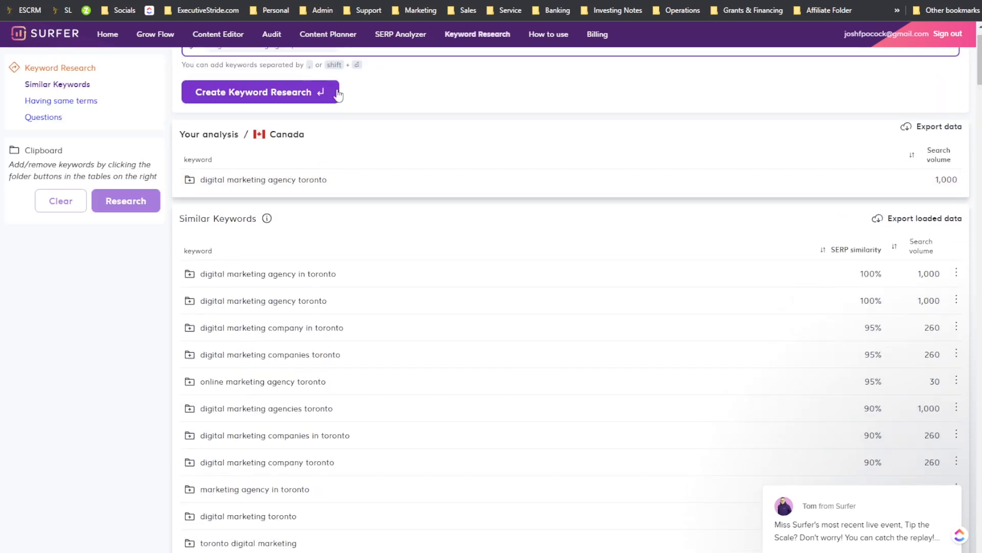
scroll(130, 141, up, 1)
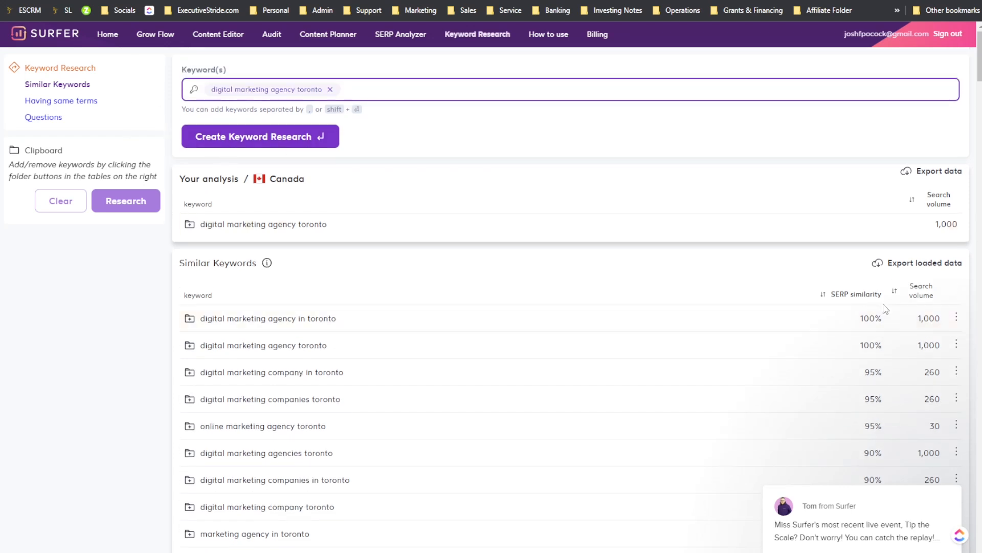
Step: Open the options menu for "digital marketing agency in toronto" to view its SERP Analyzer and Content Editor choices, then close it
click(955, 318)
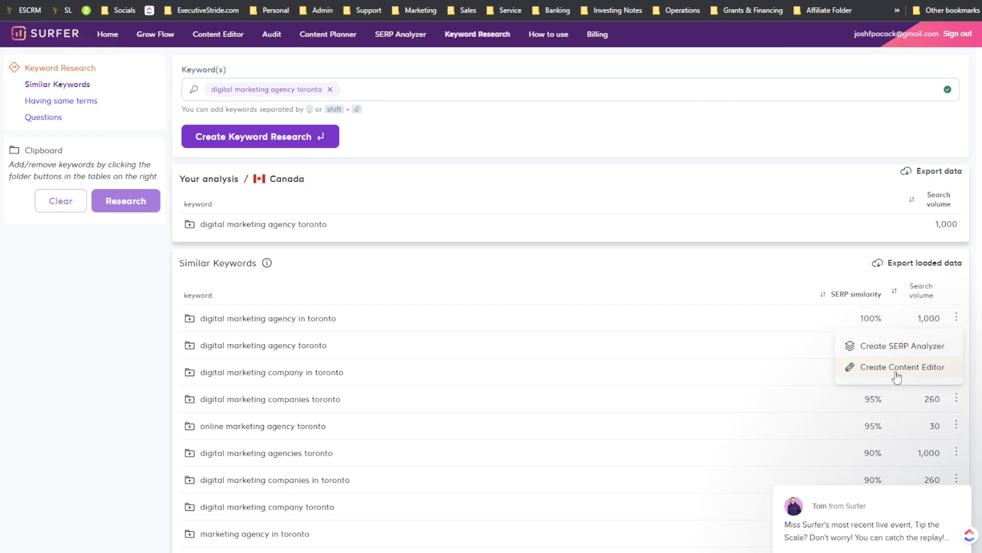
click(805, 235)
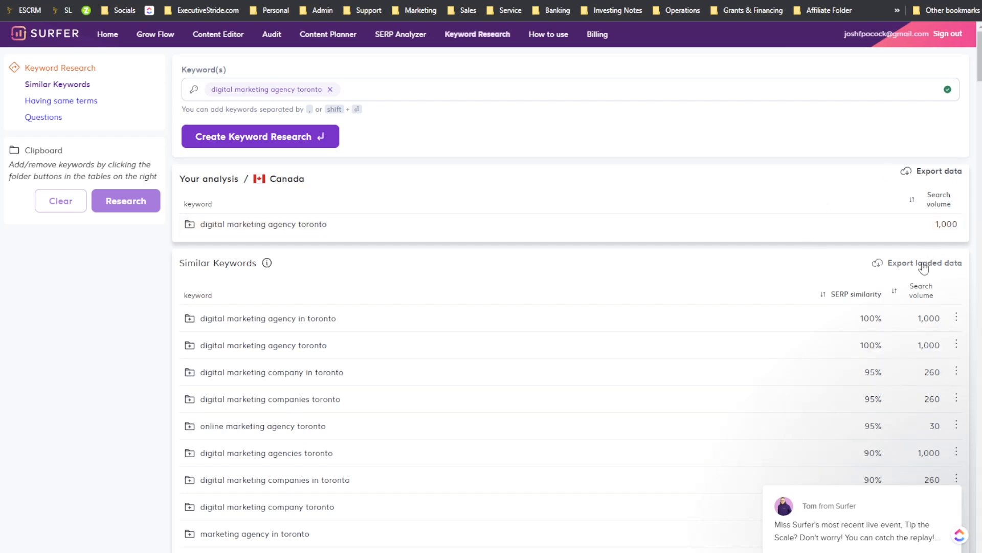
Step: Scroll through the entire similar keywords list for the Toronto research, dismissing the chat popup
scroll(920, 266, down, 3)
scroll(920, 280, down, 15)
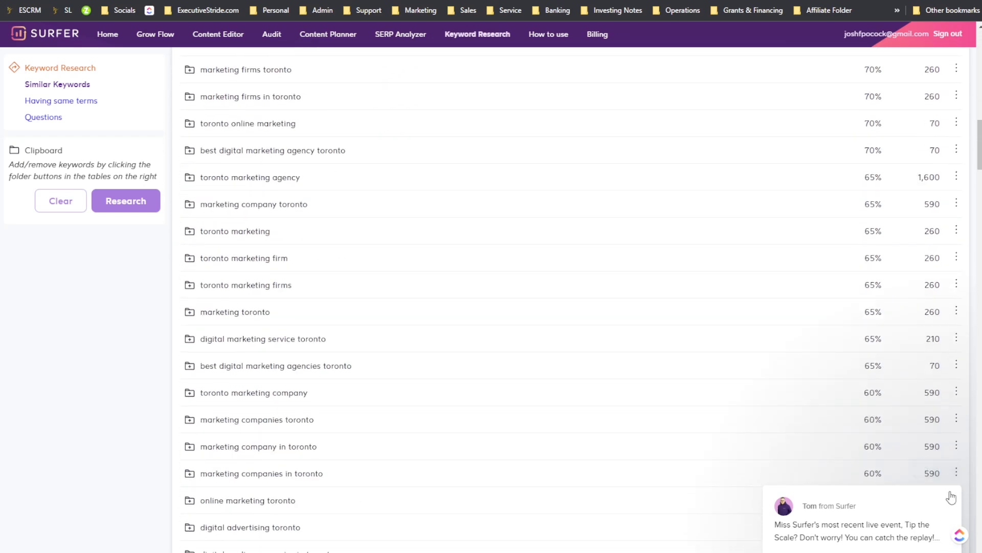
click(948, 471)
scroll(946, 486, down, 2)
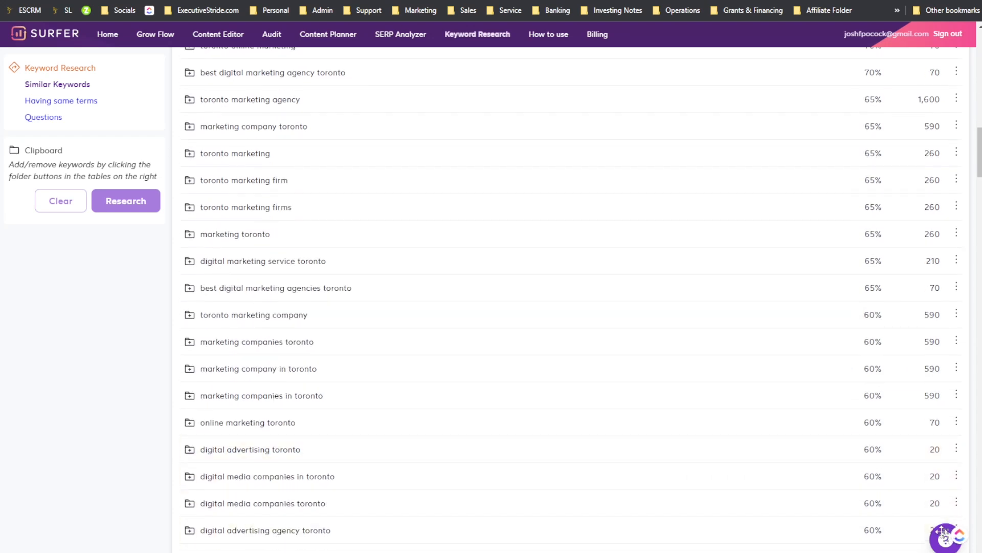
scroll(629, 358, down, 10)
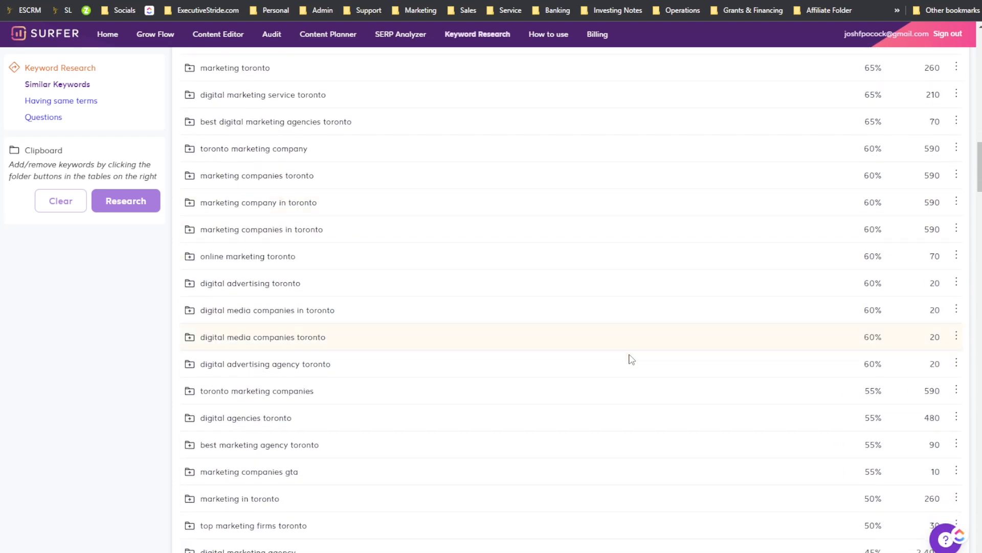
scroll(642, 364, down, 15)
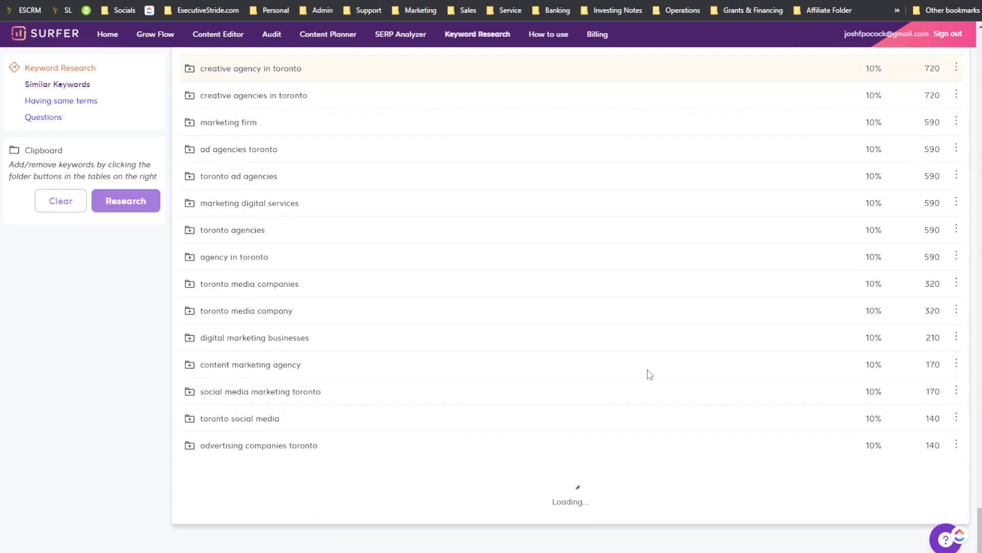
scroll(648, 376, down, 5)
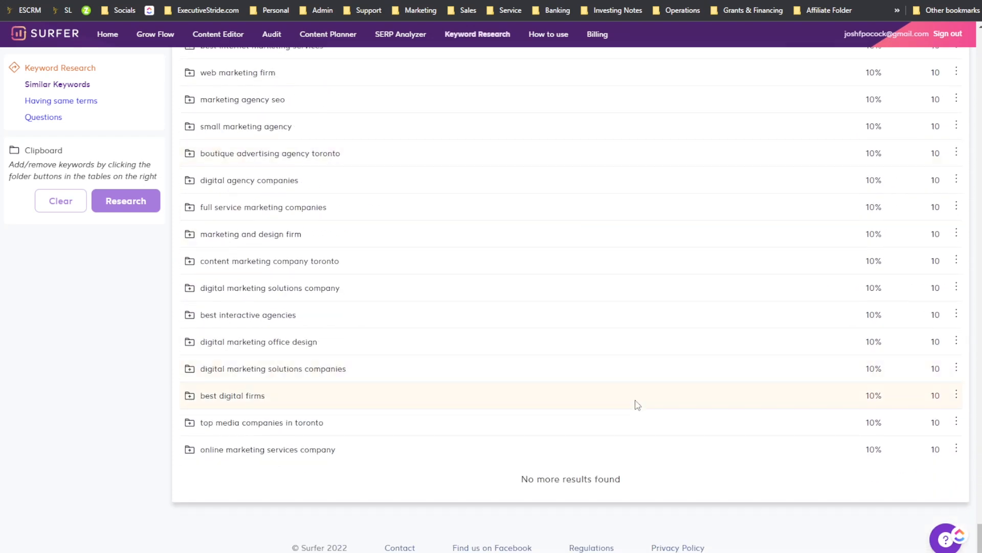
scroll(415, 396, up, 10)
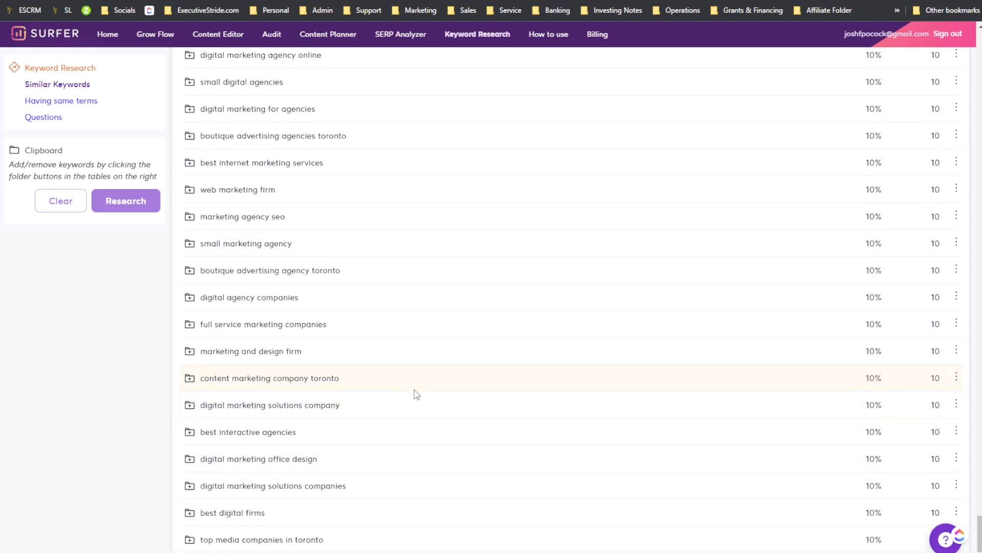
scroll(424, 389, up, 15)
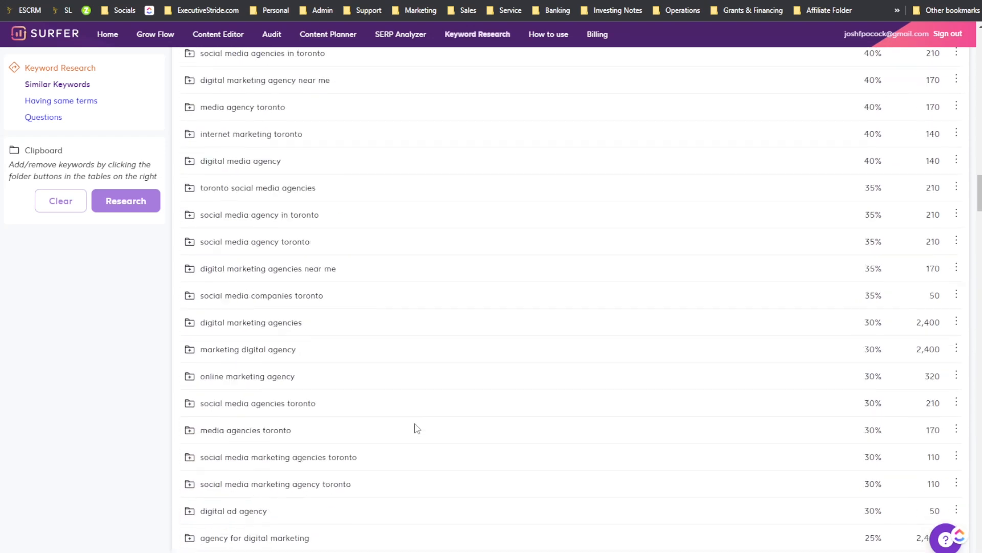
scroll(504, 314, down, 1)
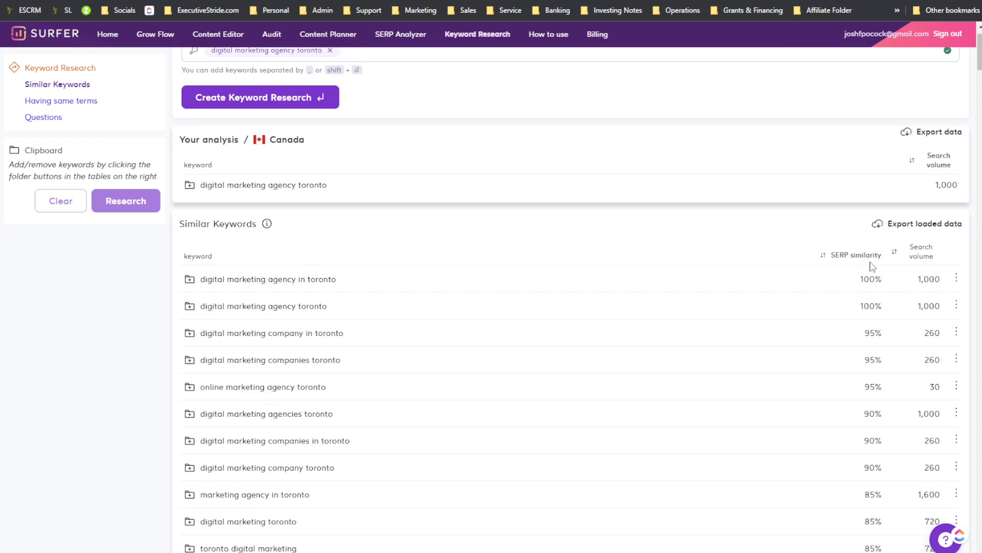
scroll(917, 260, down, 2)
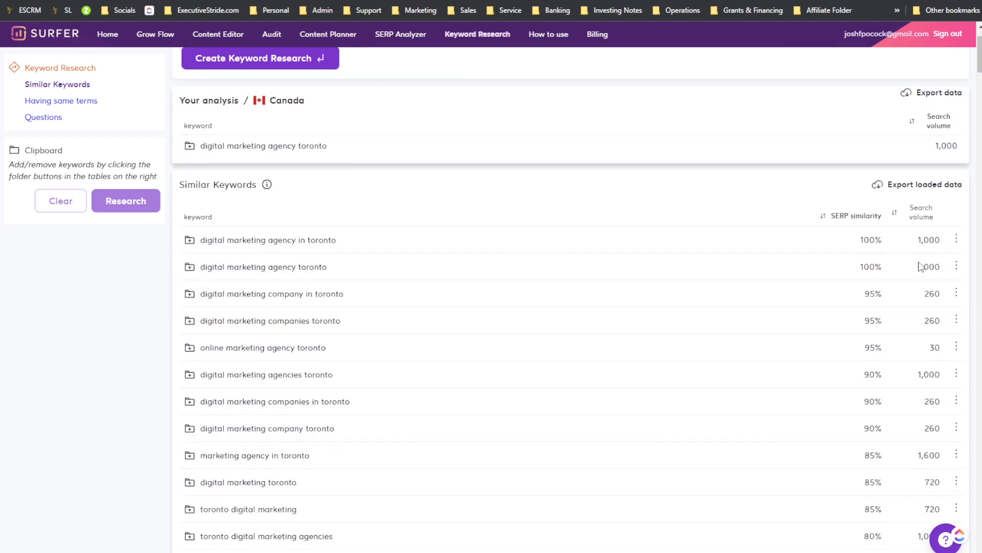
scroll(686, 281, up, 3)
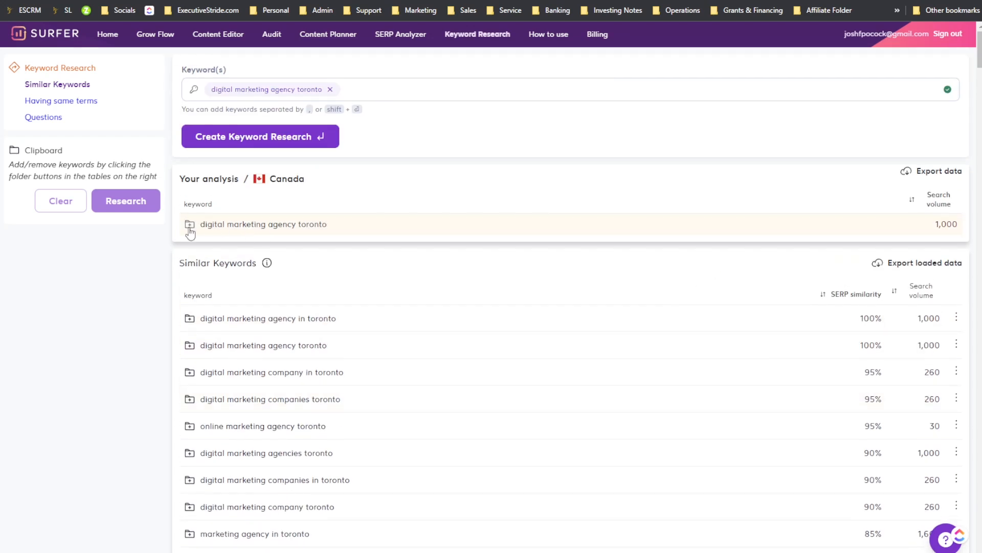
Step: Add "digital marketing agency toronto", "digital marketing agency in toronto" and "digital marketing company in toronto" to the clipboard and research them together
click(189, 227)
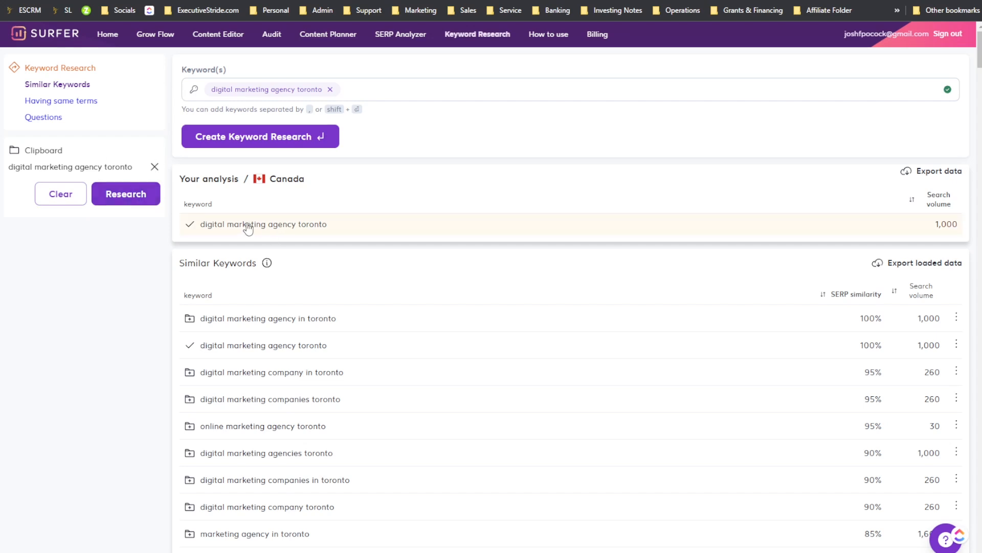
click(276, 330)
click(190, 226)
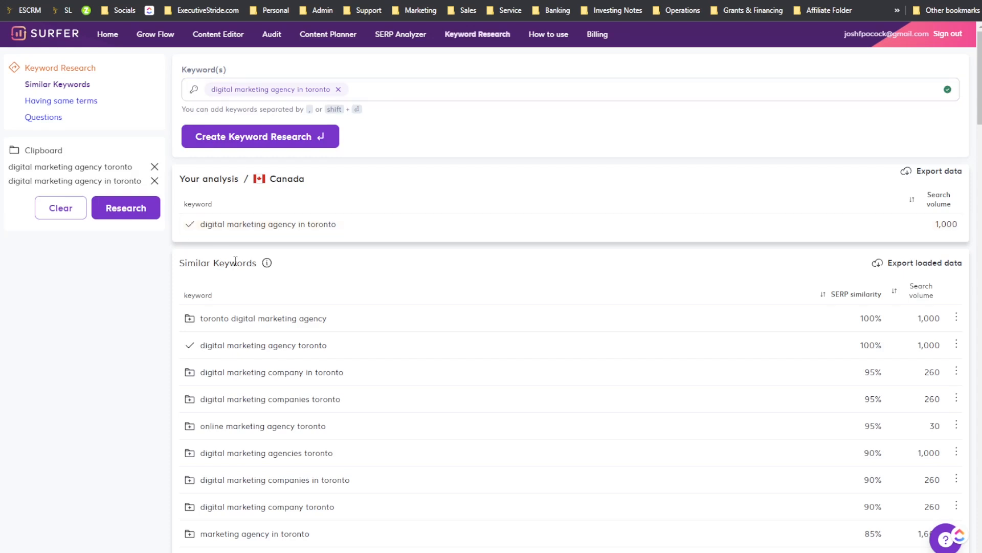
click(236, 378)
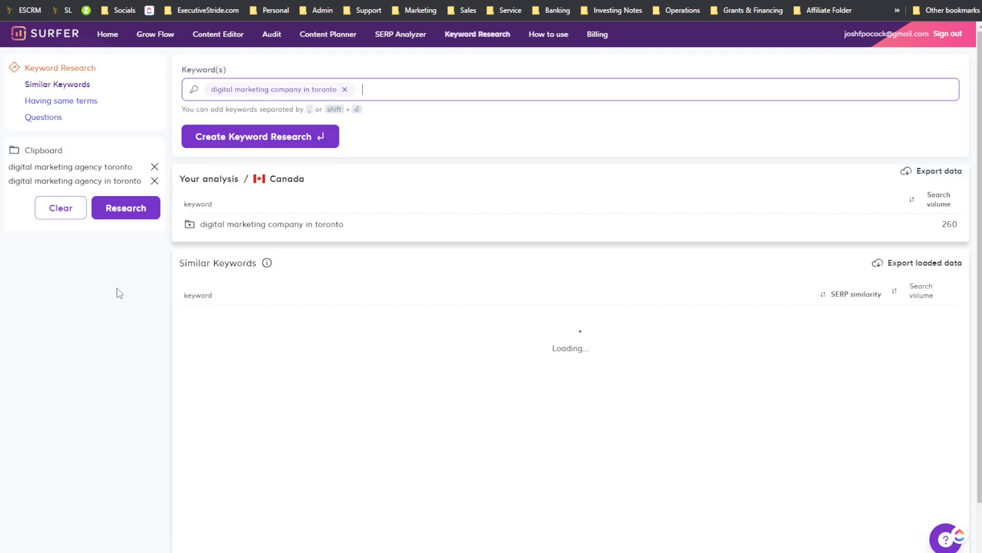
click(189, 224)
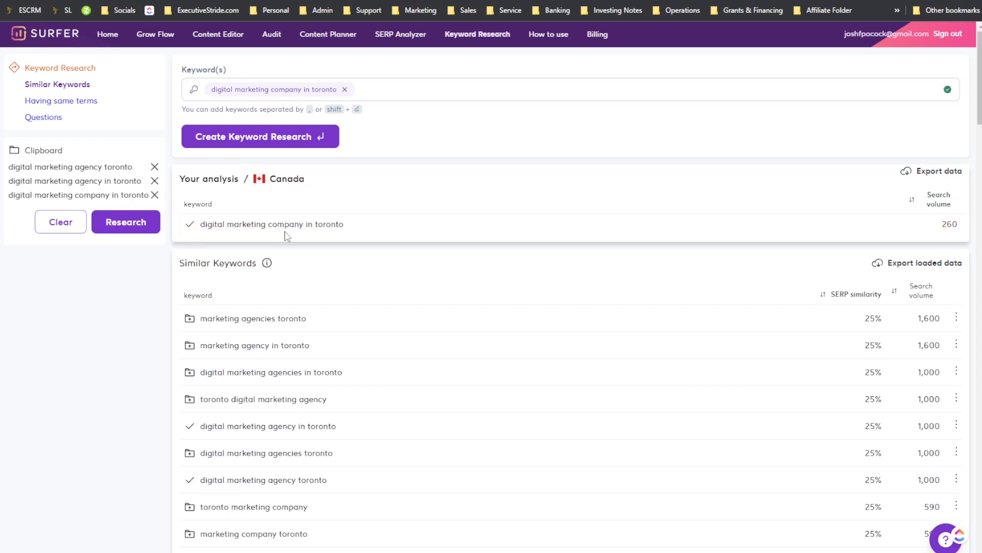
click(120, 222)
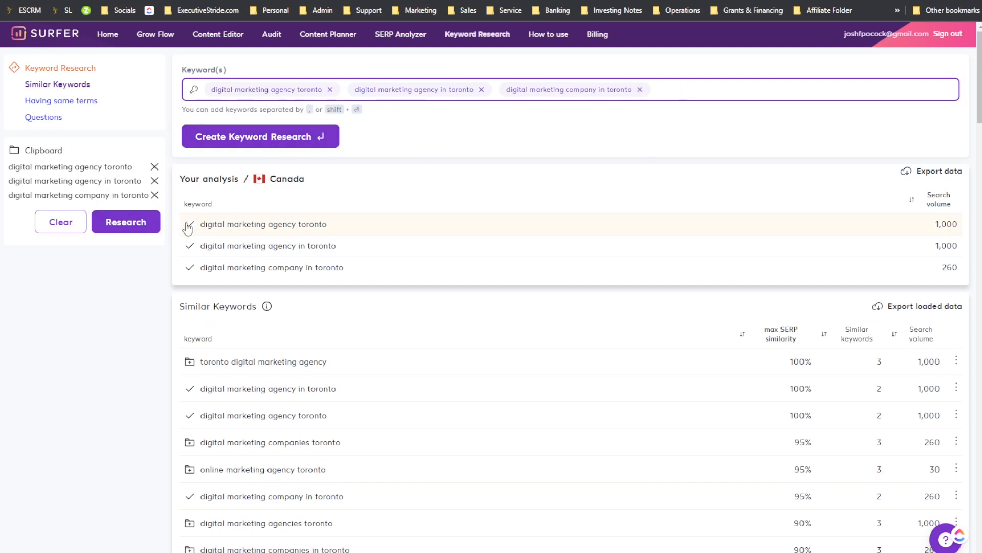
Step: Add seven more similar Toronto keywords to the clipboard and run a combined research on all ten
scroll(522, 339, down, 2)
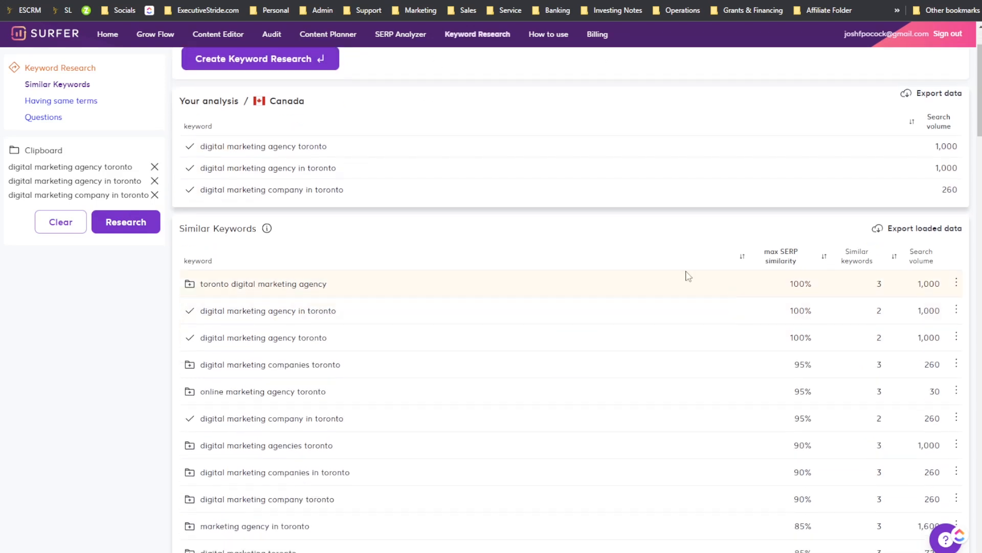
click(189, 284)
scroll(198, 315, down, 2)
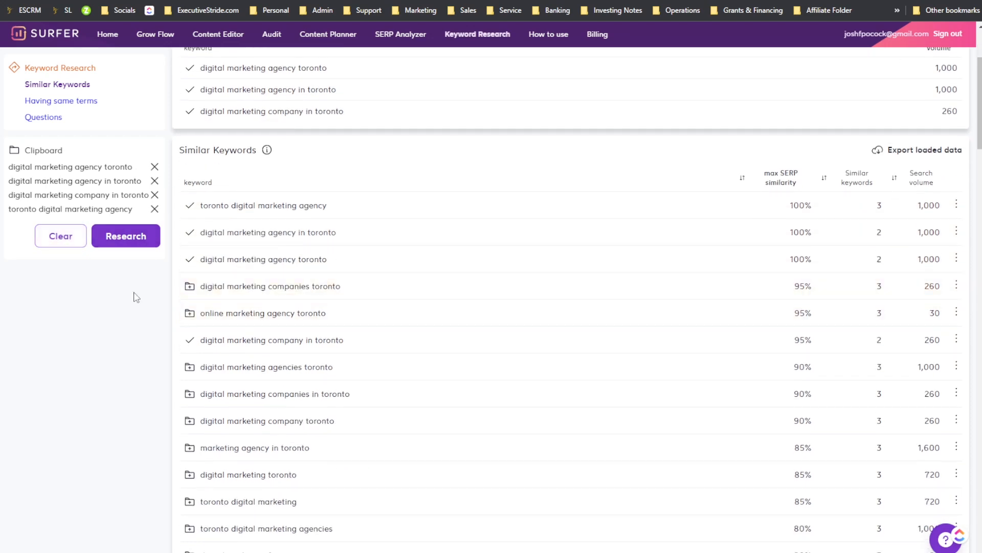
click(190, 312)
click(189, 289)
scroll(192, 307, down, 1)
click(188, 329)
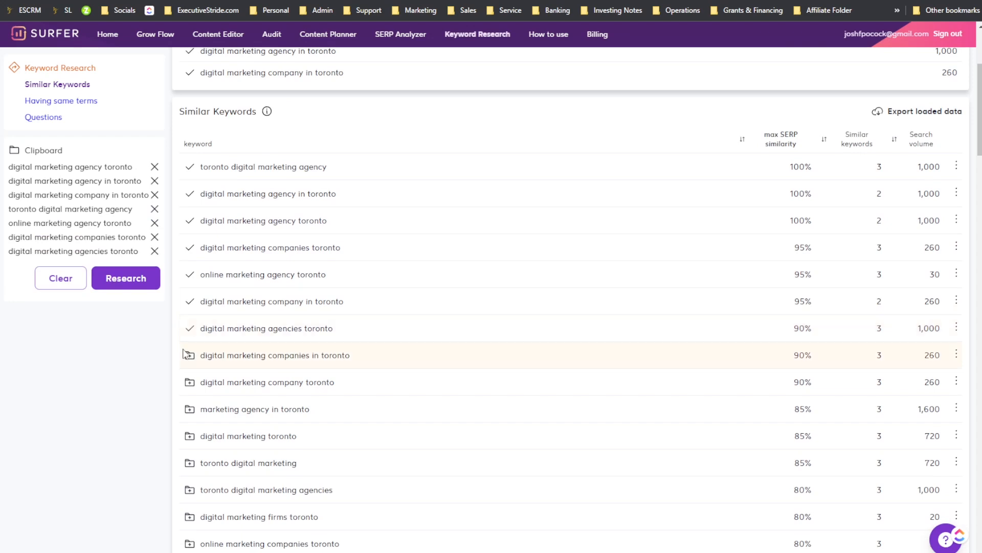
click(187, 355)
click(189, 382)
click(190, 409)
click(149, 328)
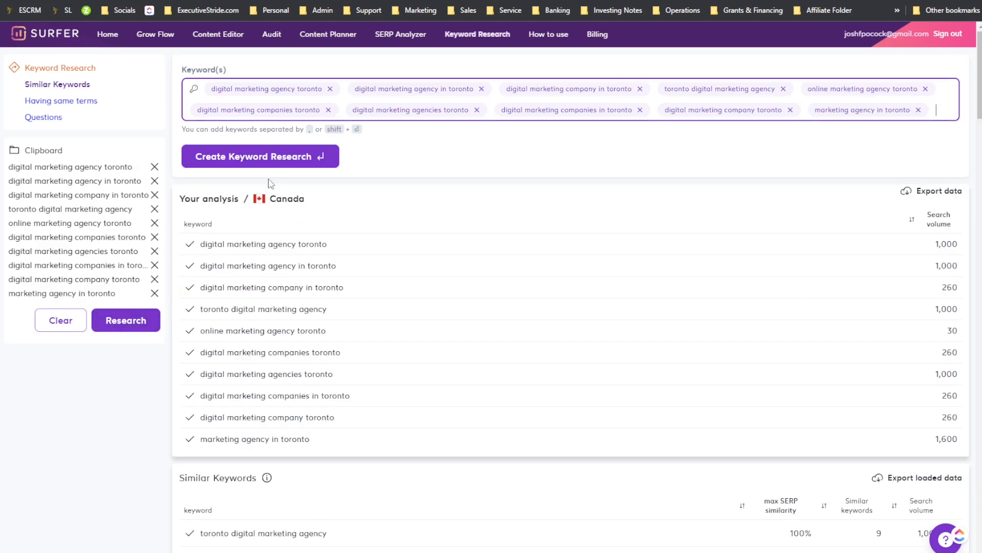
Step: Review the combined analysis of the ten Toronto keywords and their similar keywords
scroll(391, 215, down, 2)
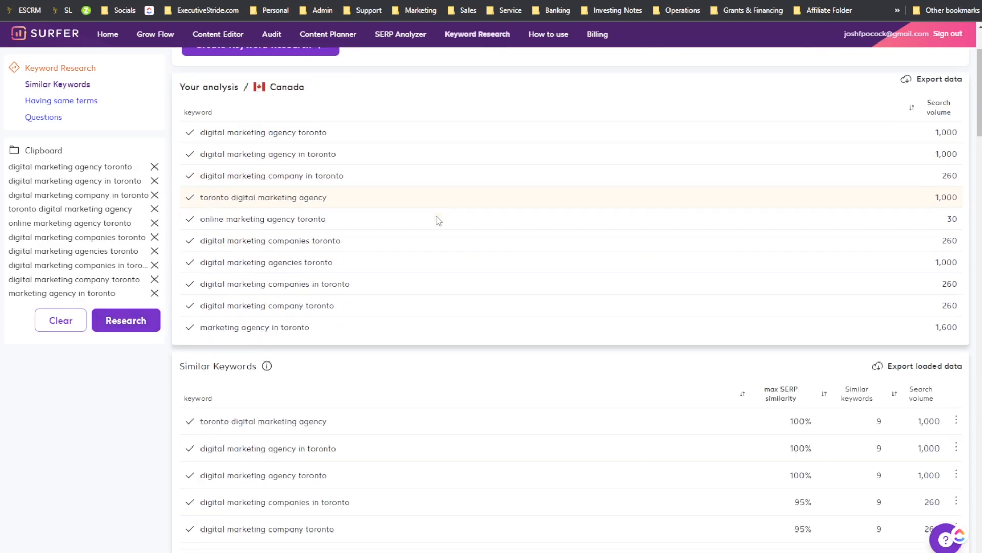
scroll(445, 188, up, 2)
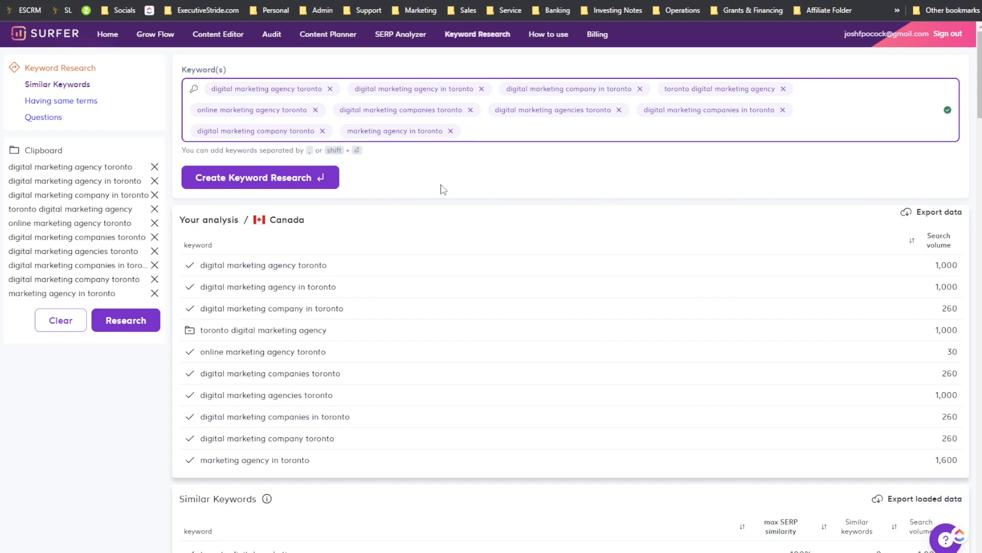
scroll(421, 263, down, 2)
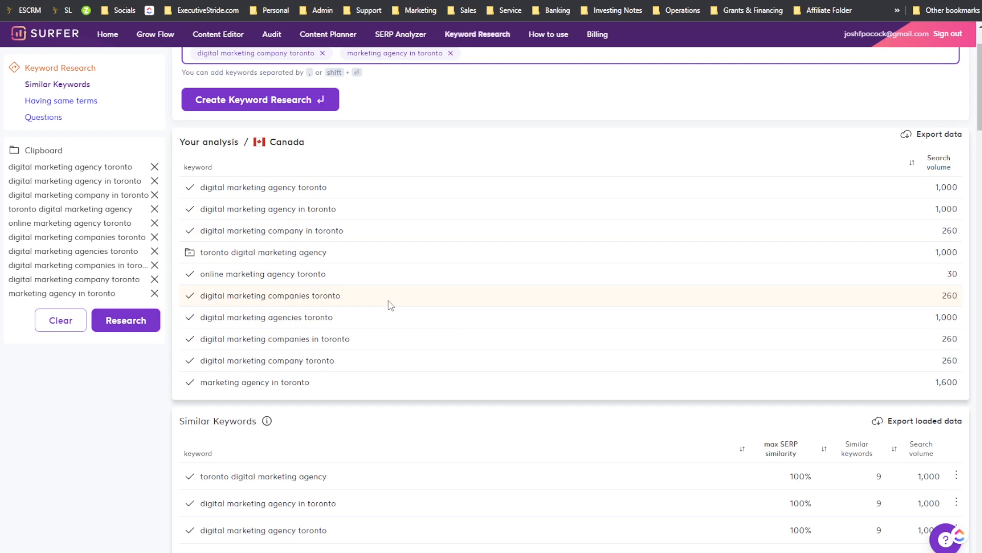
scroll(390, 304, down, 2)
scroll(408, 287, up, 4)
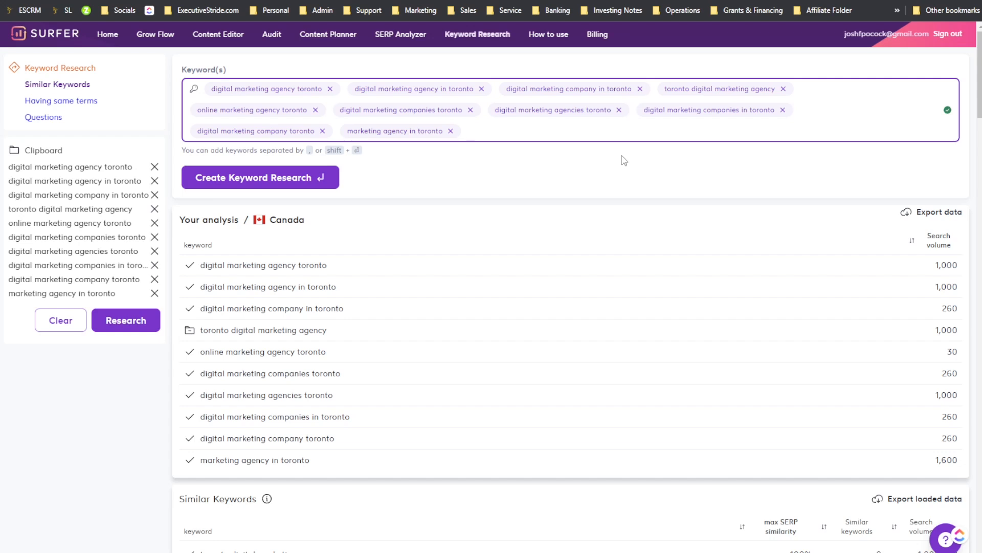
click(475, 126)
scroll(367, 192, down, 1)
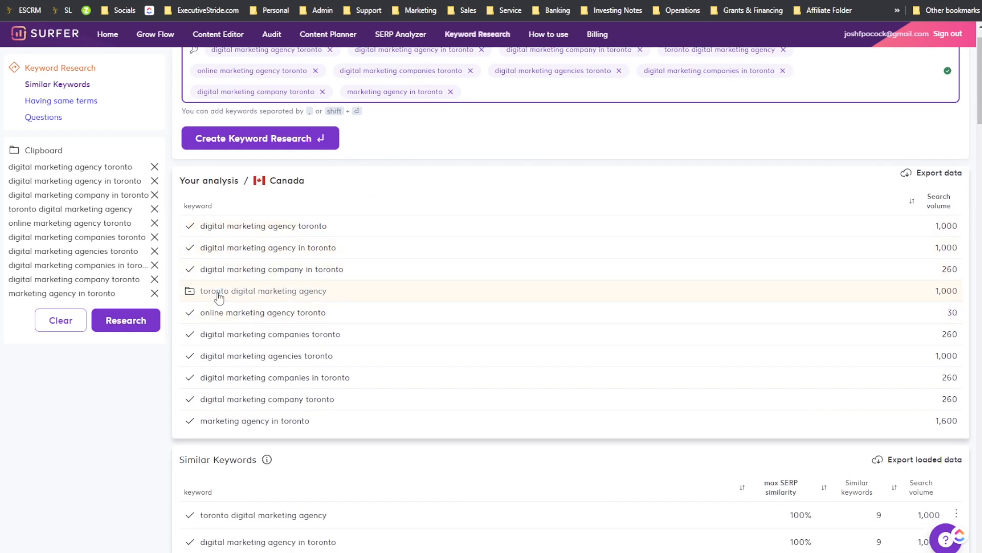
scroll(202, 296, down, 1)
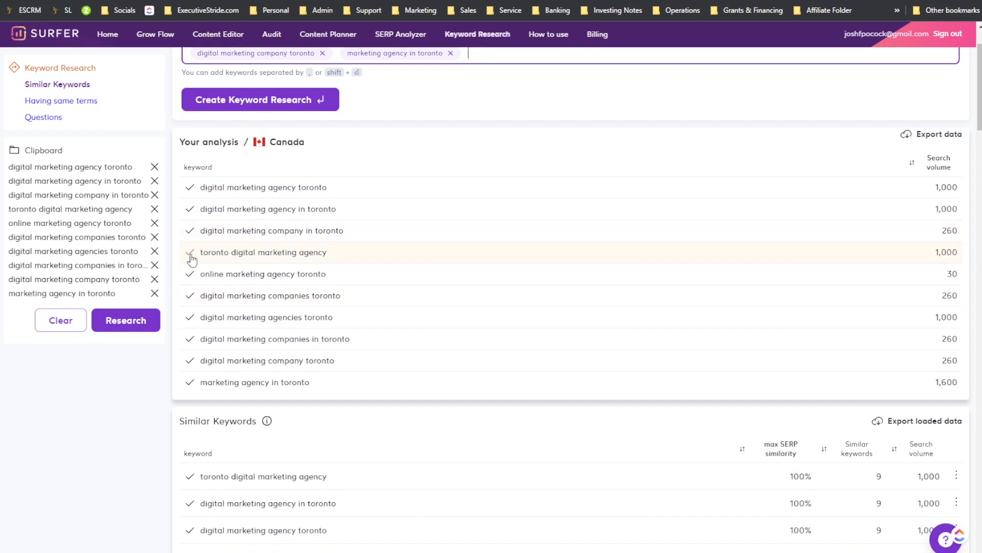
scroll(381, 168, up, 2)
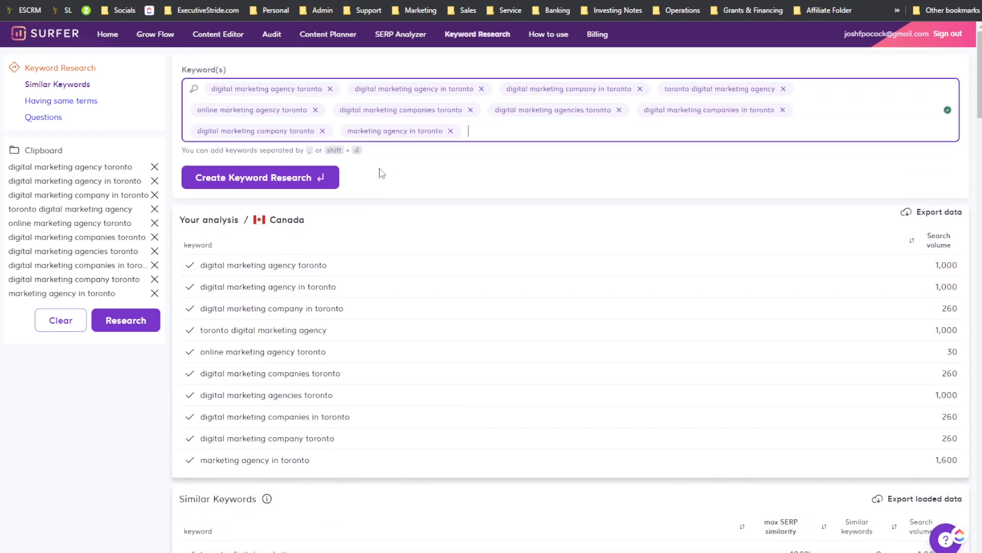
scroll(250, 238, down, 1)
scroll(250, 238, up, 1)
Step: Switch to the Having same terms list and export its loaded data
click(72, 102)
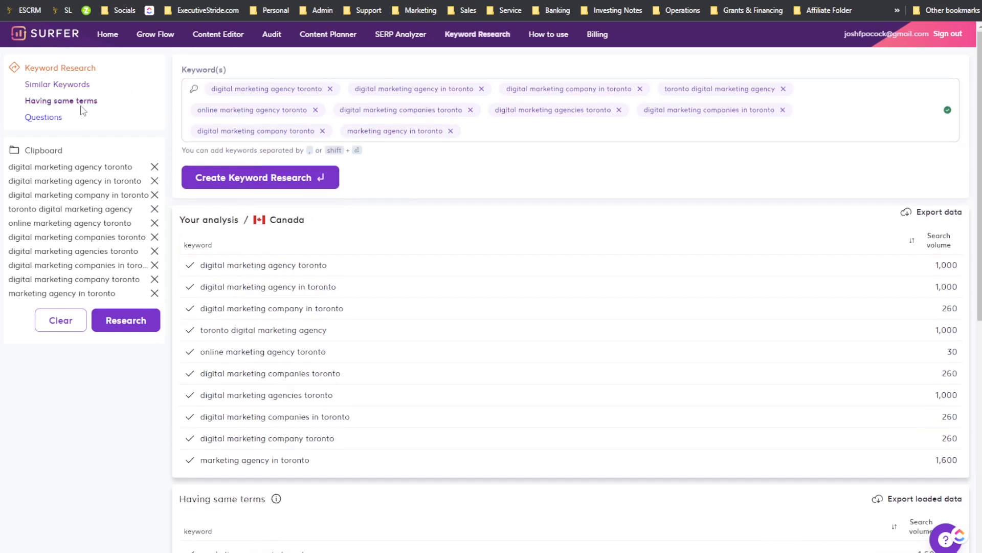
scroll(215, 235, down, 6)
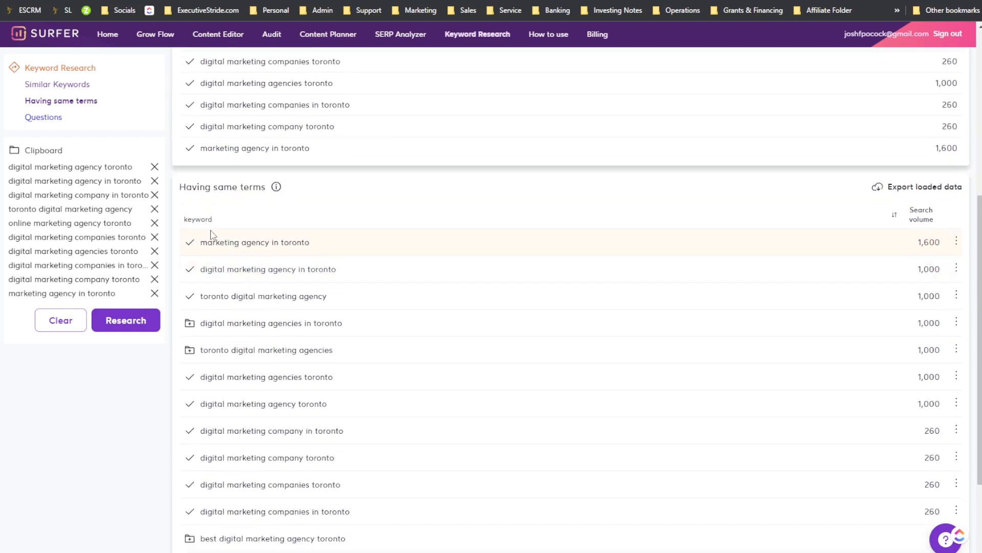
click(921, 187)
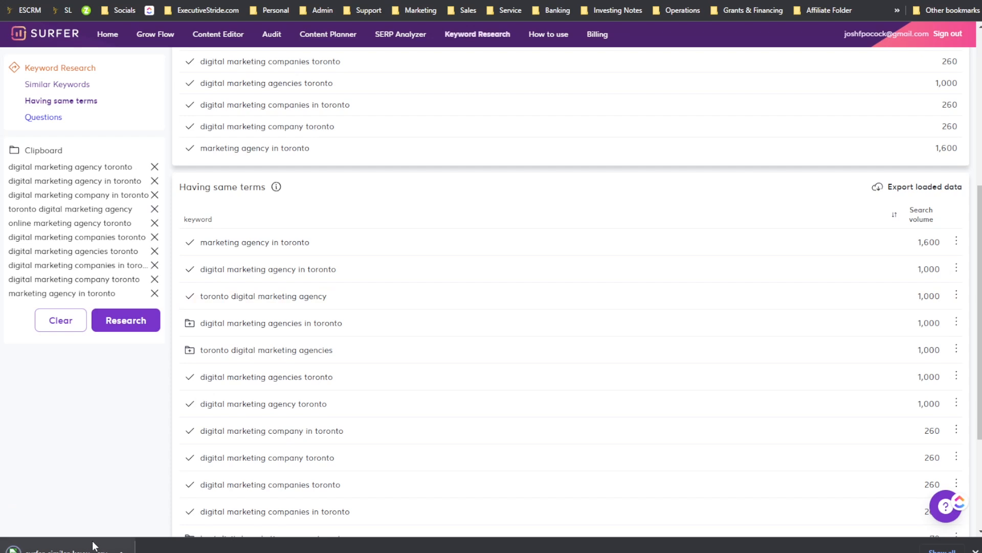
Step: Scroll through the Having same terms list, then open the Questions list for the combined research
scroll(263, 336, down, 1)
scroll(261, 332, down, 3)
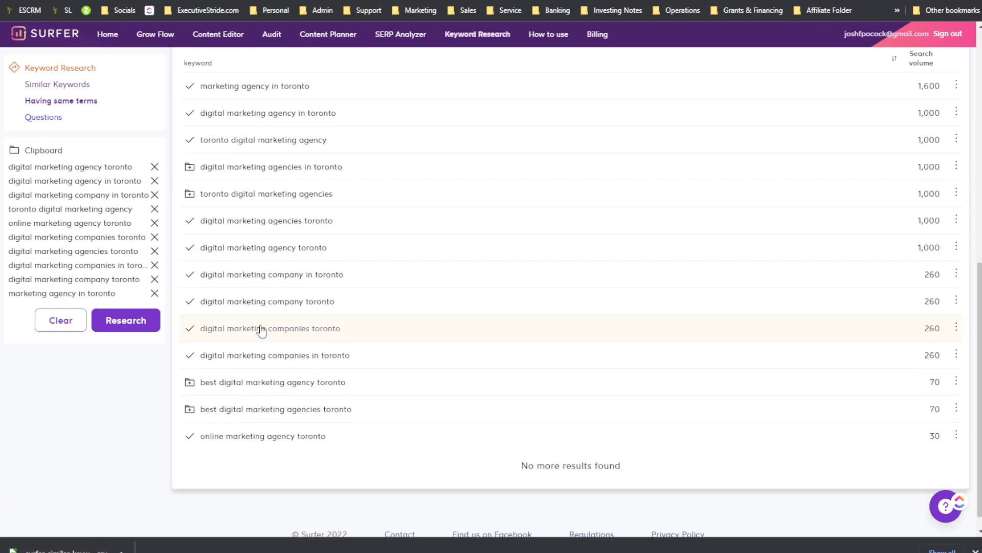
scroll(601, 373, up, 4)
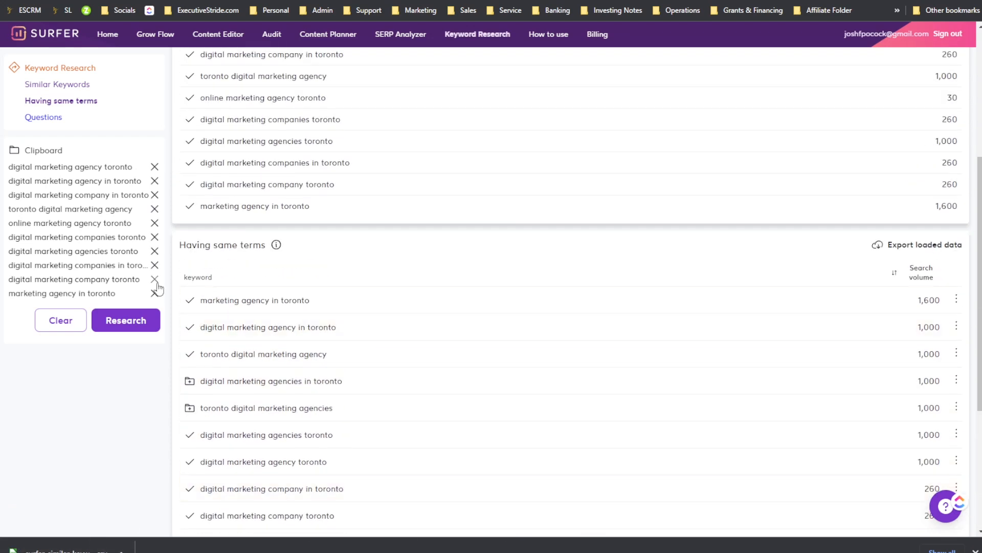
scroll(245, 291, up, 4)
scroll(281, 262, up, 1)
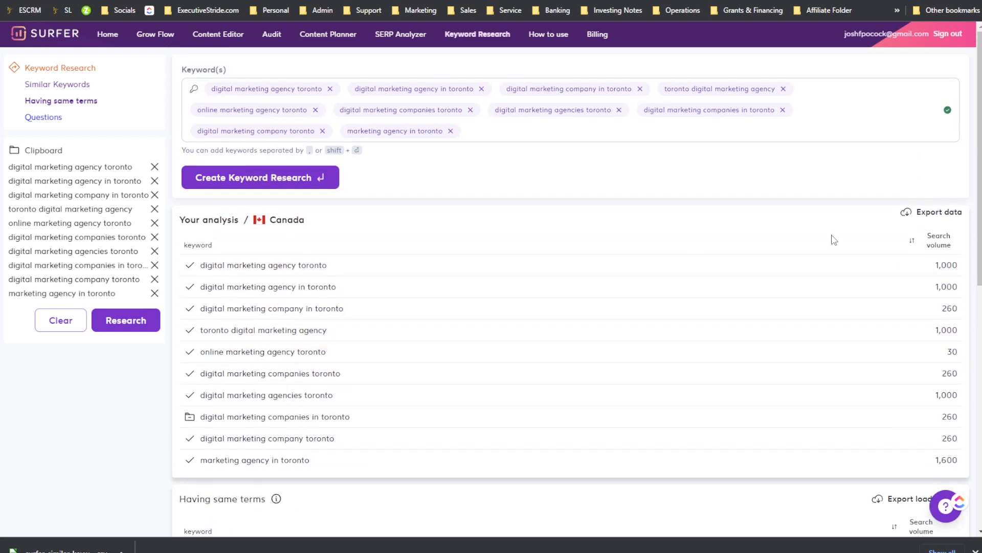
click(61, 122)
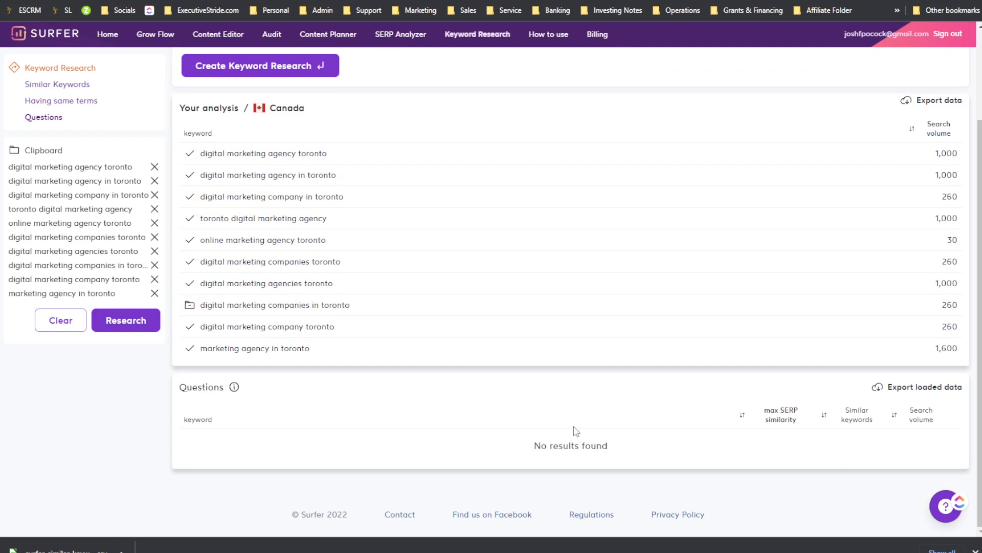
drag(724, 421, 733, 430)
click(732, 430)
scroll(299, 259, up, 3)
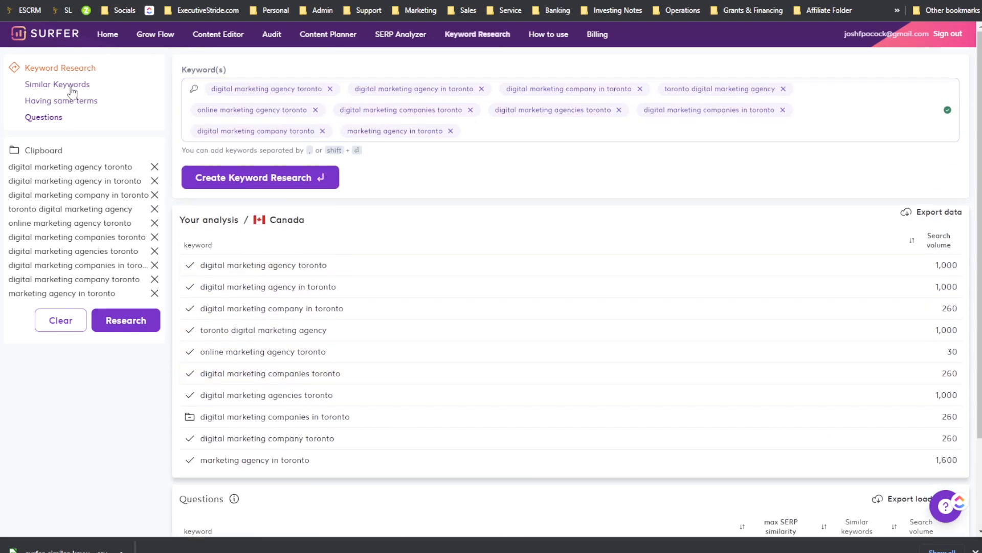
Step: Go Home, open Keyword Research history and reopen the tagged "digital marketing agency toronto" research
click(107, 36)
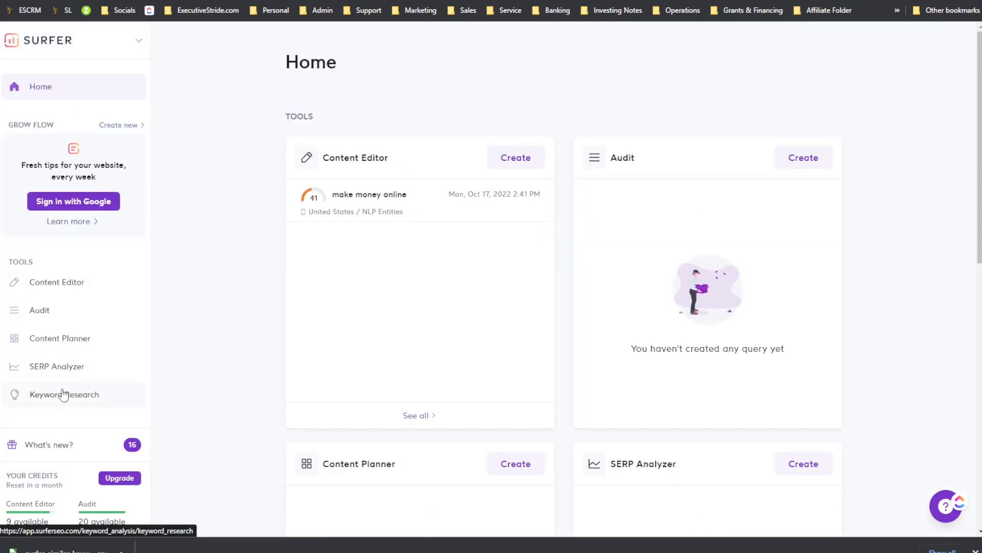
click(66, 393)
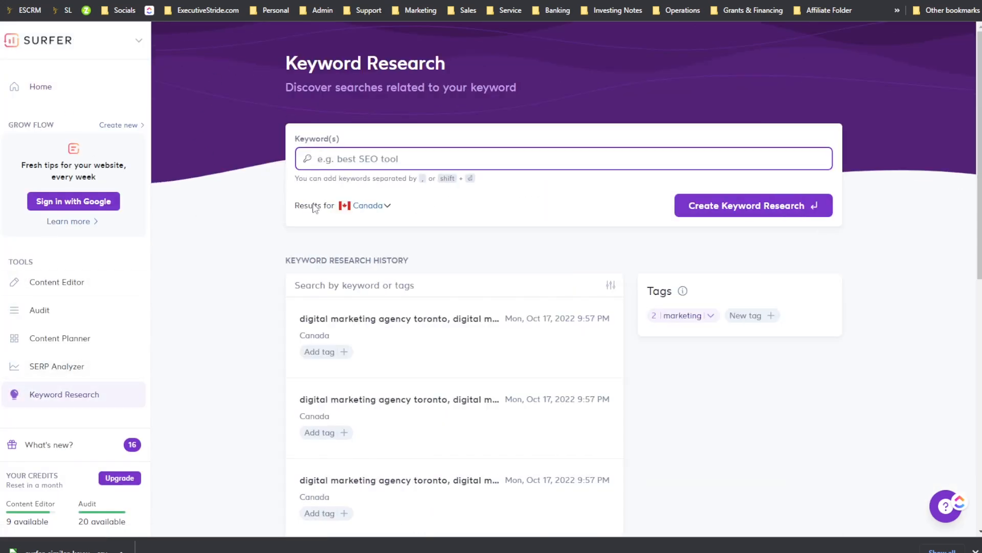
scroll(437, 345, down, 10)
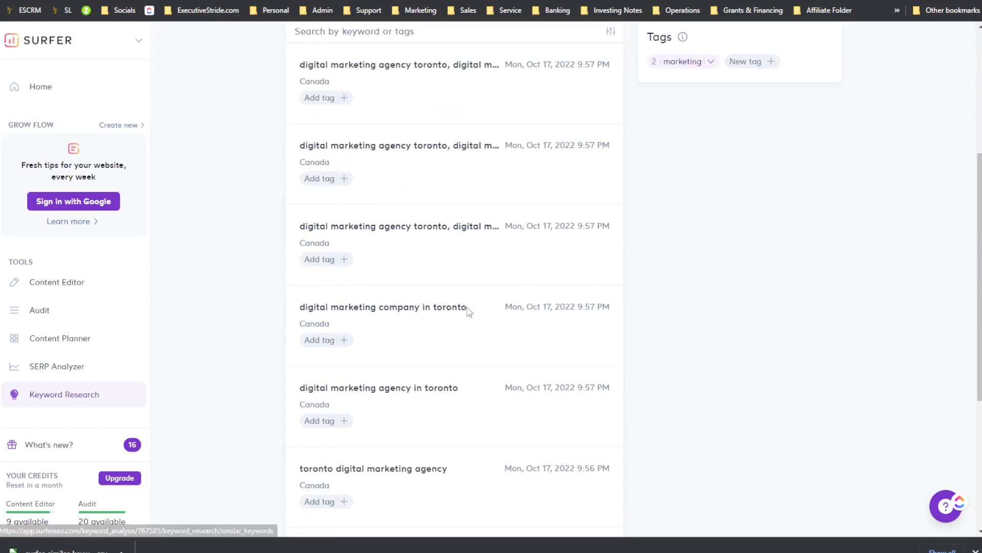
scroll(412, 355, up, 10)
scroll(424, 353, down, 2)
scroll(425, 353, down, 8)
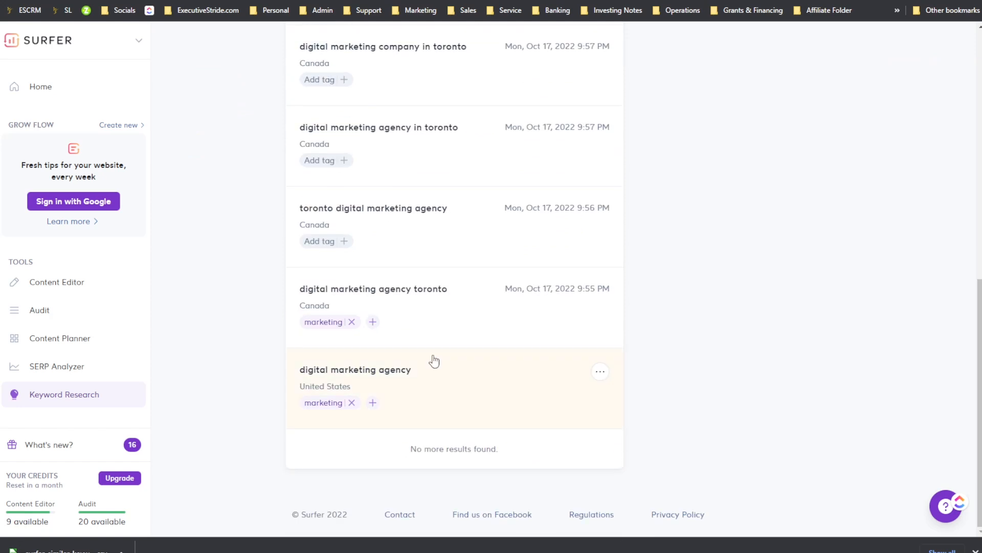
click(450, 318)
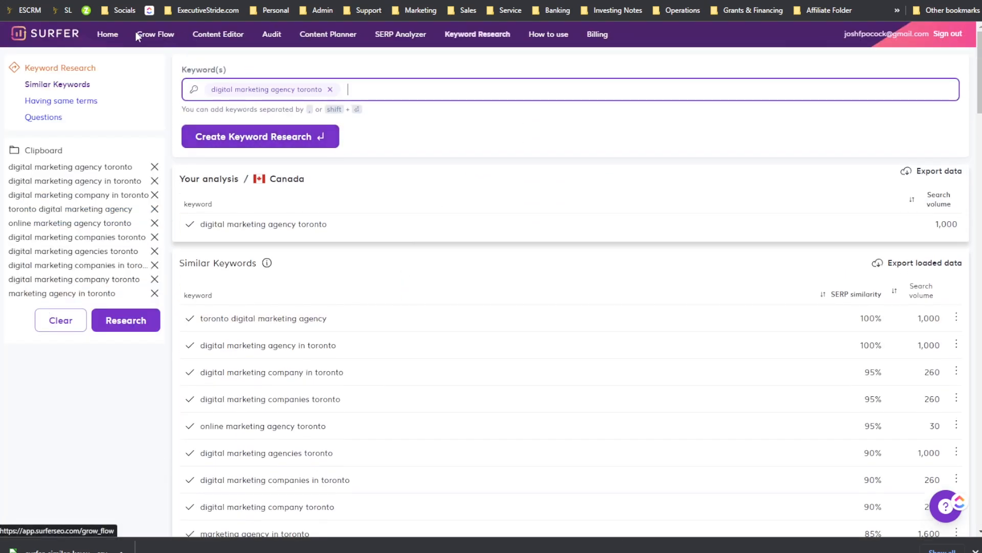
Step: Open the Grow Flow page and highlight part of its introduction text
click(146, 37)
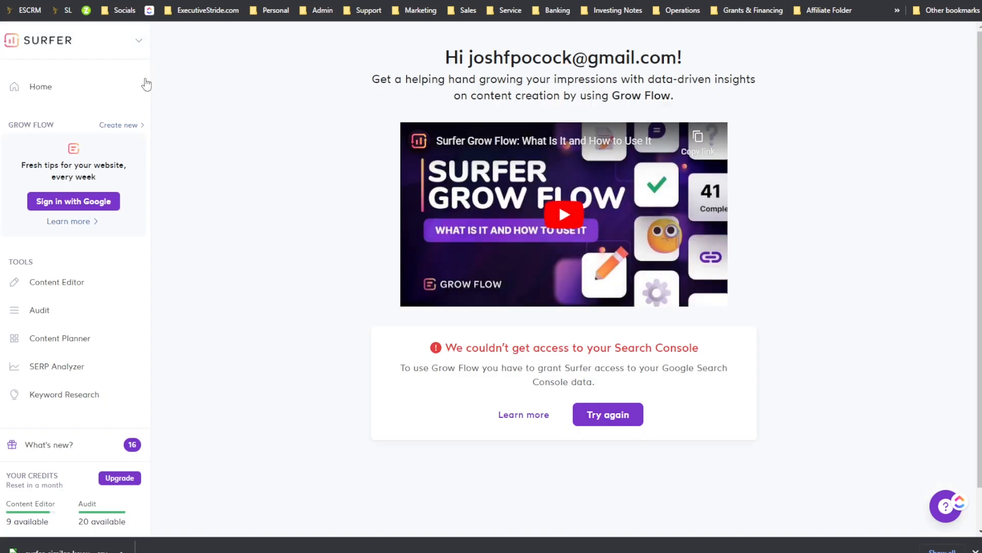
drag(462, 79, 590, 79)
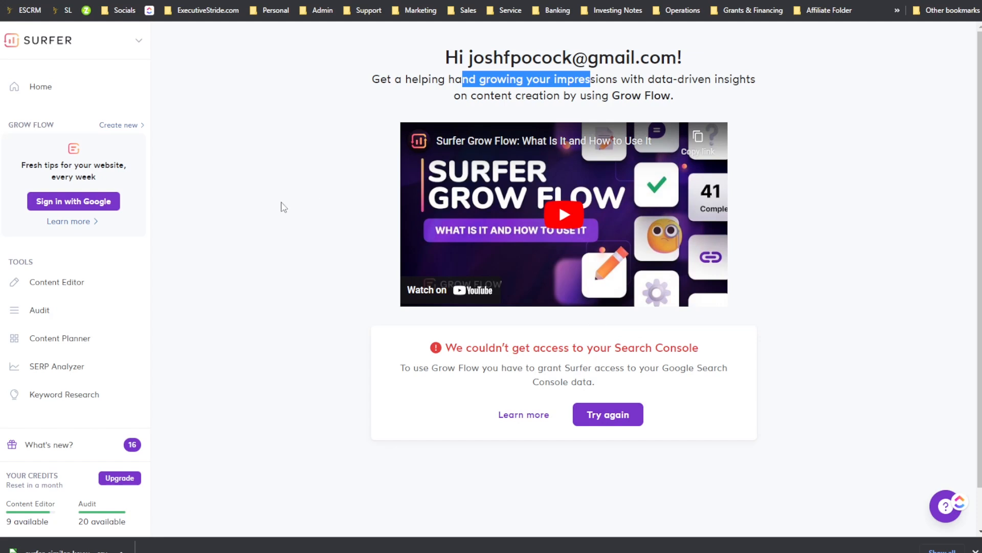
Step: Return to Home and scroll through the dashboard's tool panels
click(61, 88)
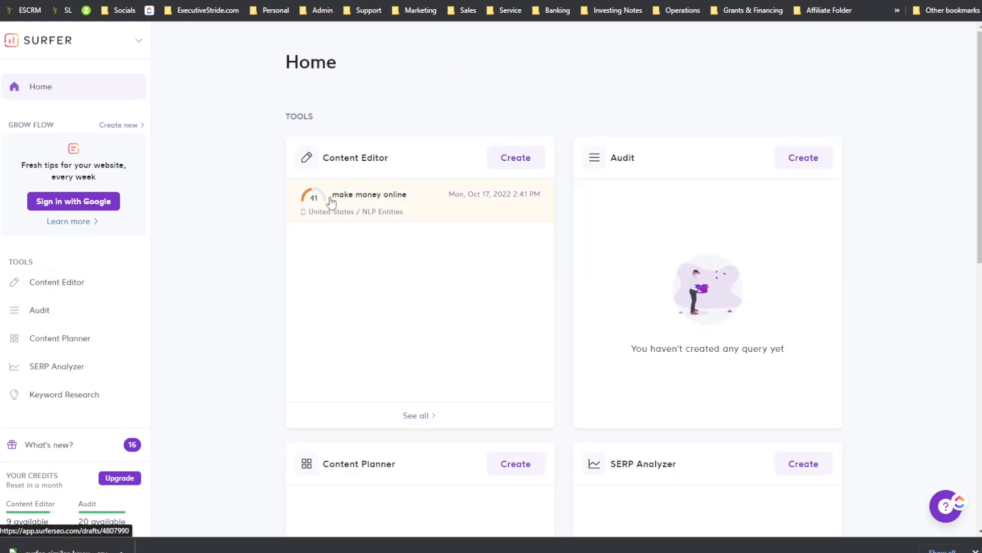
scroll(679, 186, down, 2)
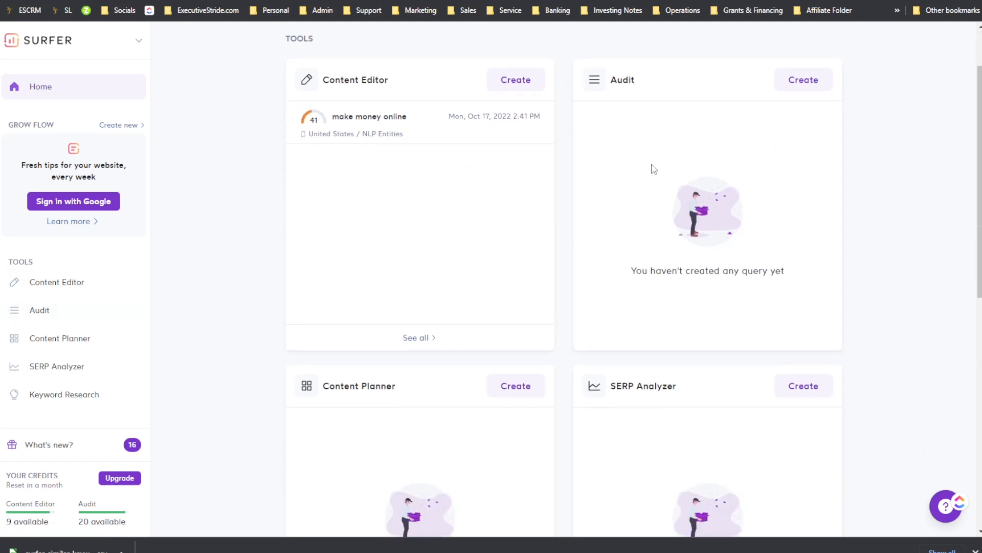
scroll(631, 248, down, 1)
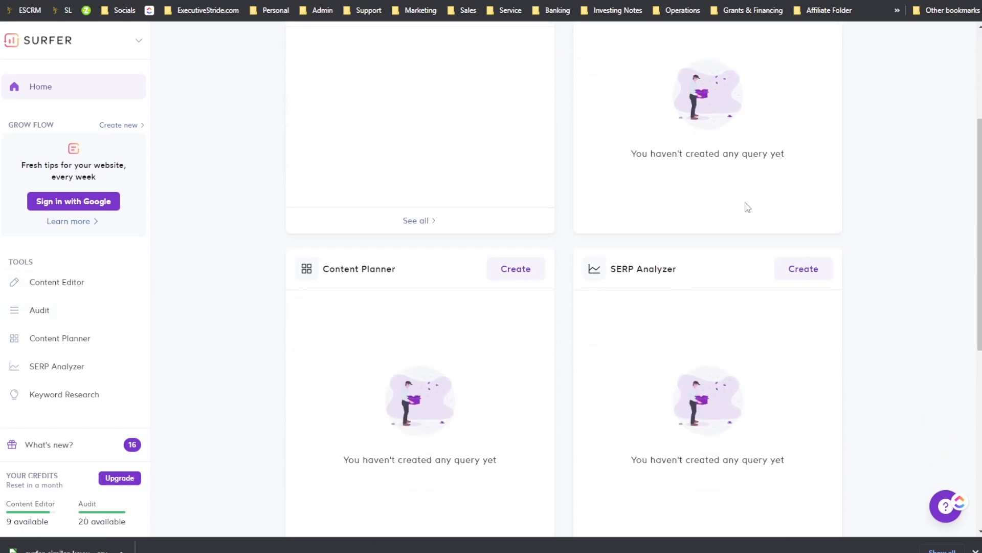
scroll(665, 220, down, 2)
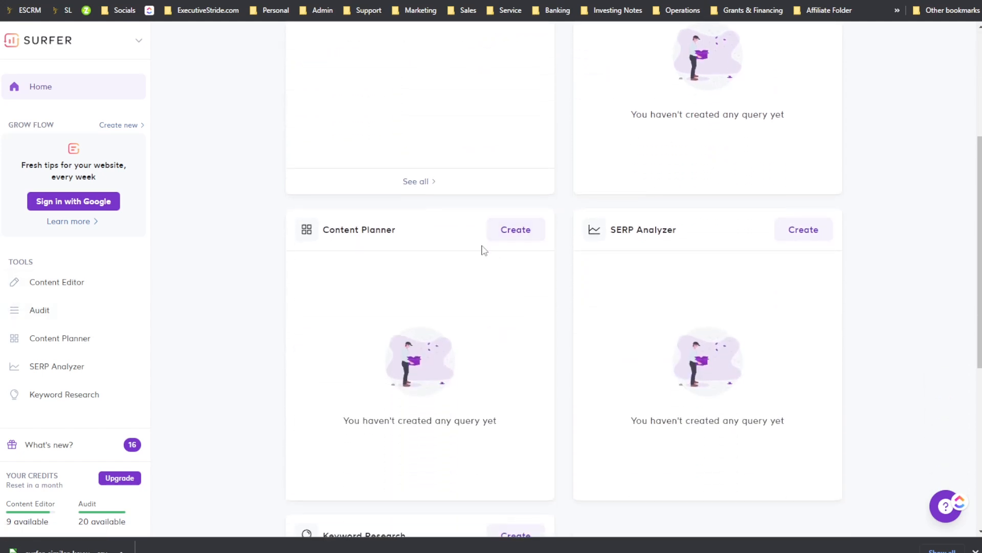
Step: Open the SERP Analyzer tool and highlight its subtitle text
click(78, 369)
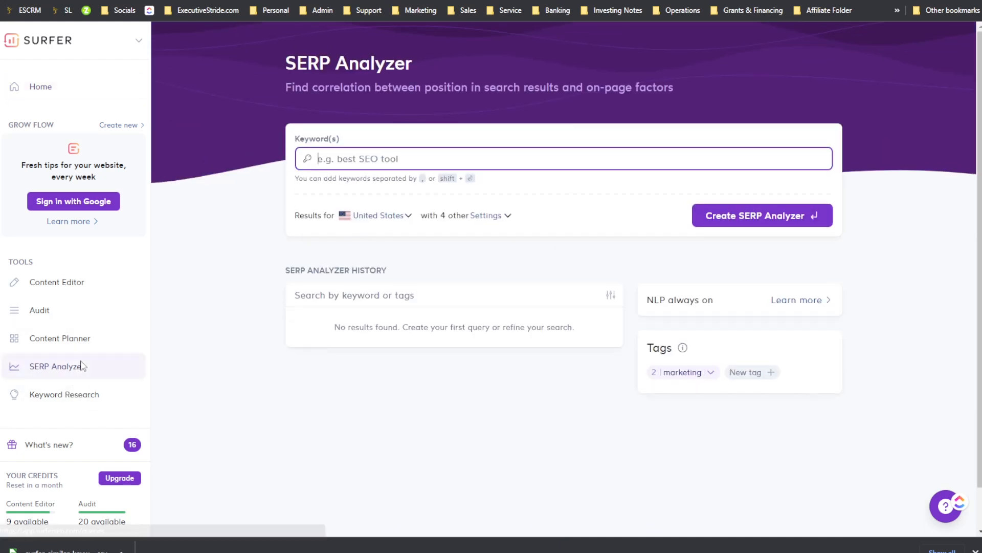
drag(318, 87, 401, 87)
click(441, 86)
drag(515, 87, 554, 87)
click(571, 86)
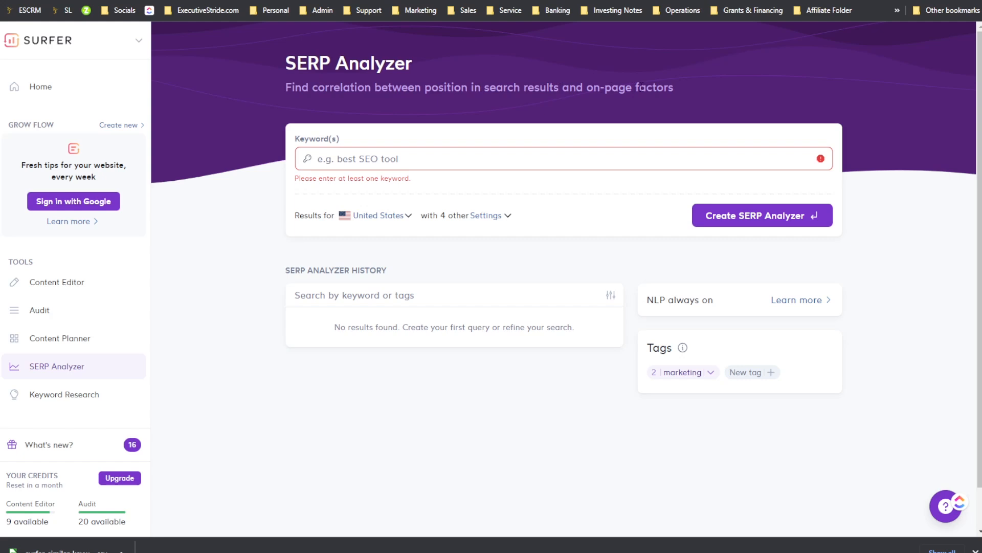
Step: Enter the keyword "digital marketing agency toronto" and set the results location to Canada - EN
click(428, 160)
text(digital marketing age)
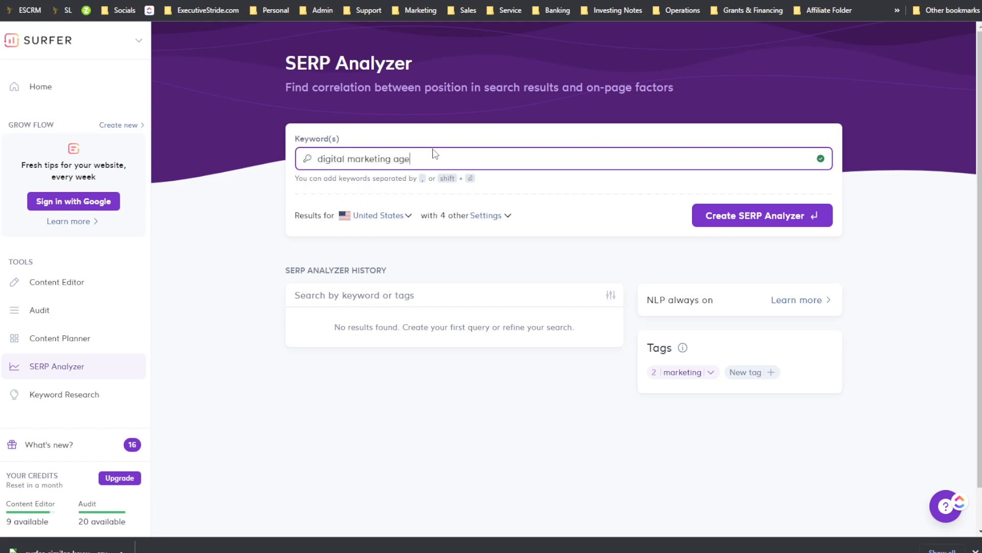
text(ncy toronto)
click(399, 216)
text(c)
scroll(361, 257, down, 10)
scroll(401, 278, down, 5)
text(a)
scroll(410, 290, up, 15)
scroll(369, 273, down, 2)
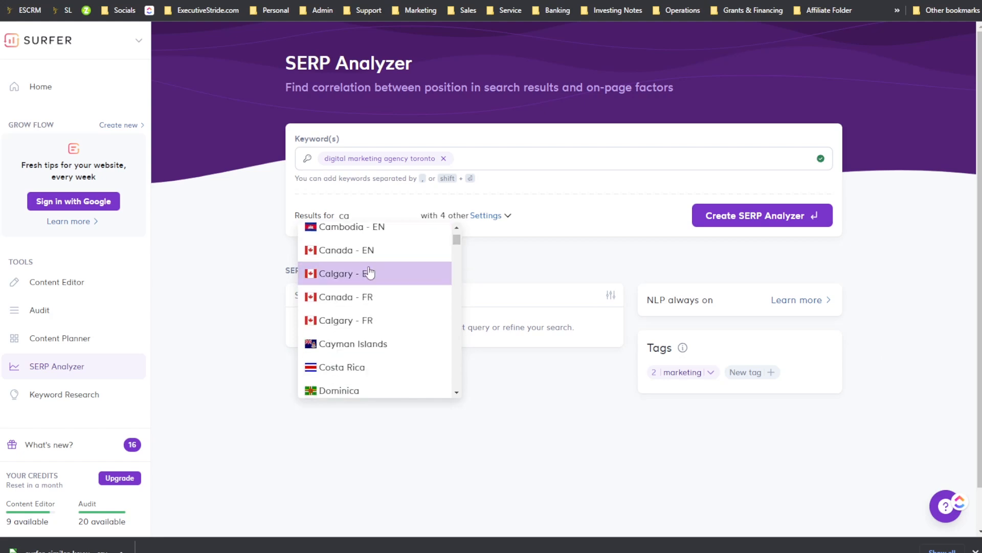
click(367, 248)
Step: Enable the Sentiment, NLP Sentiment on Chart and Screenshots settings, then create the SERP Analyzer query
click(488, 217)
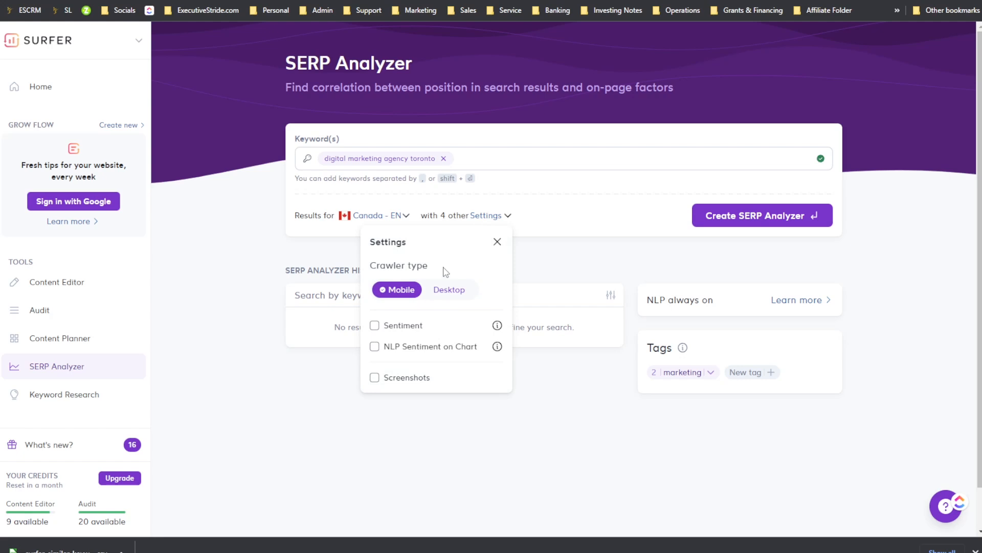
drag(420, 266, 433, 276)
scroll(444, 296, down, 1)
mouse_move(498, 283)
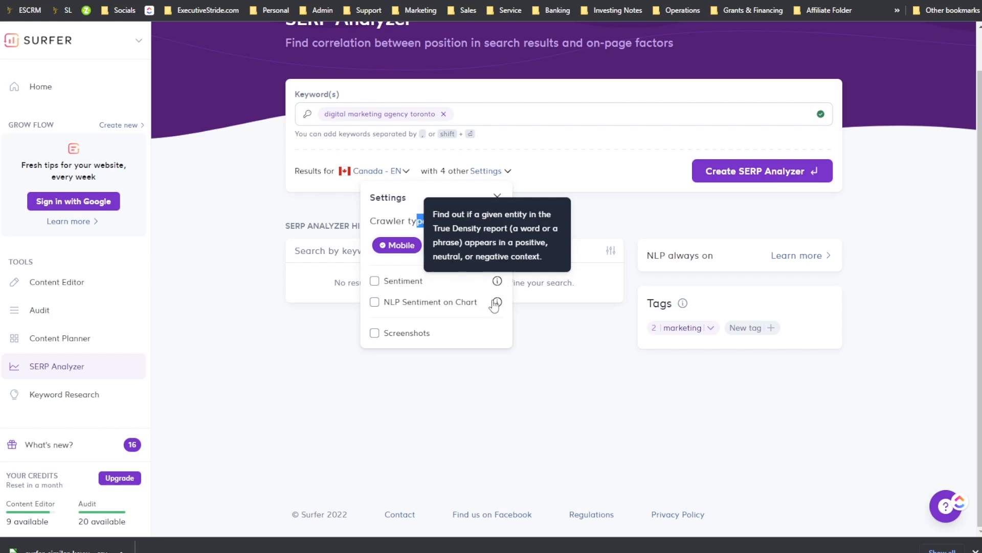
mouse_move(497, 306)
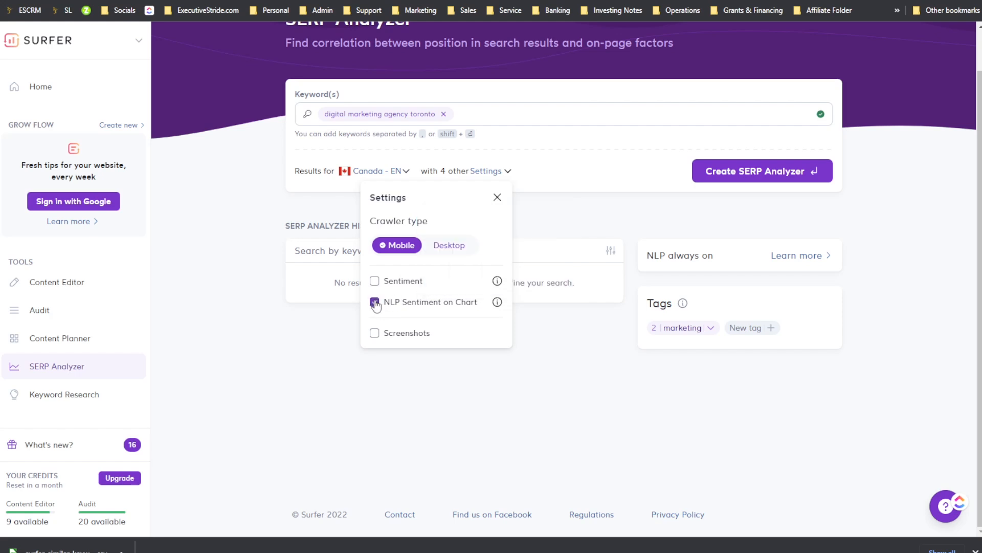
click(374, 281)
click(374, 333)
click(596, 227)
click(760, 172)
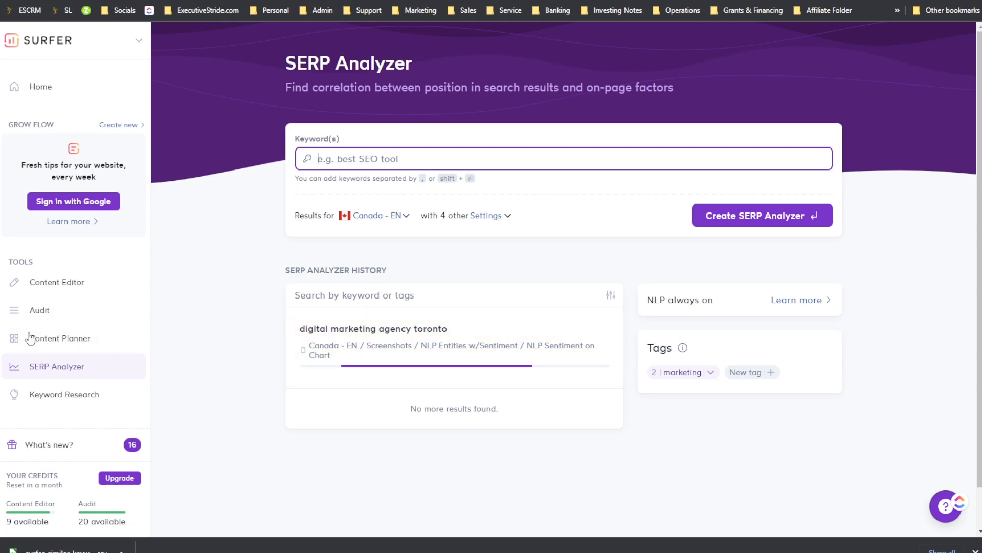
Step: Open the Audit tool and highlight its subtitle text
click(53, 315)
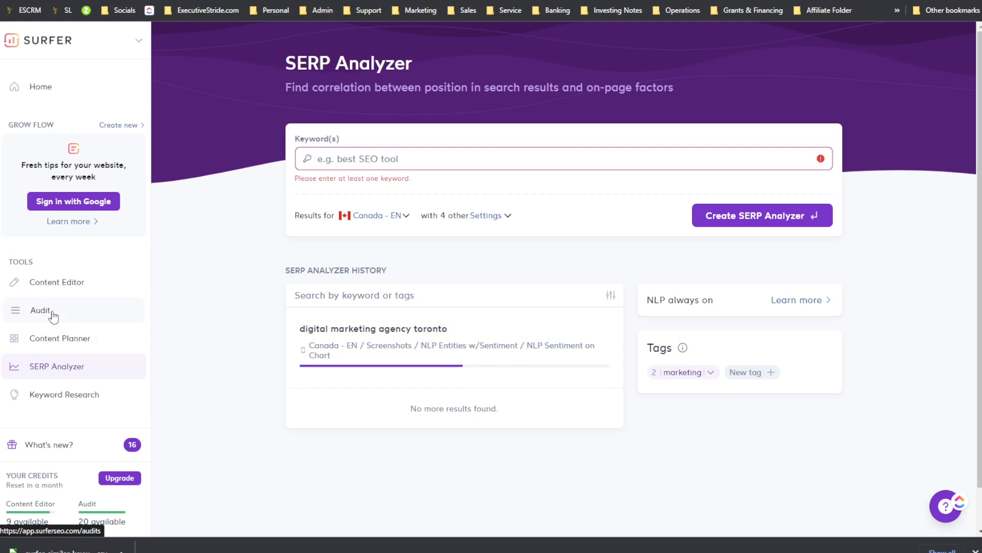
drag(318, 87, 378, 87)
drag(478, 85, 508, 86)
click(534, 85)
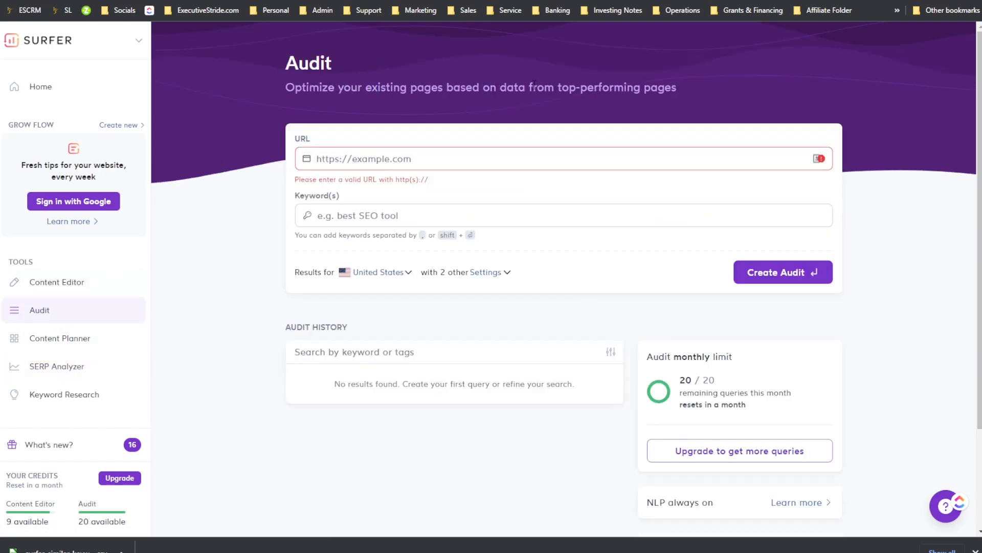
click(406, 158)
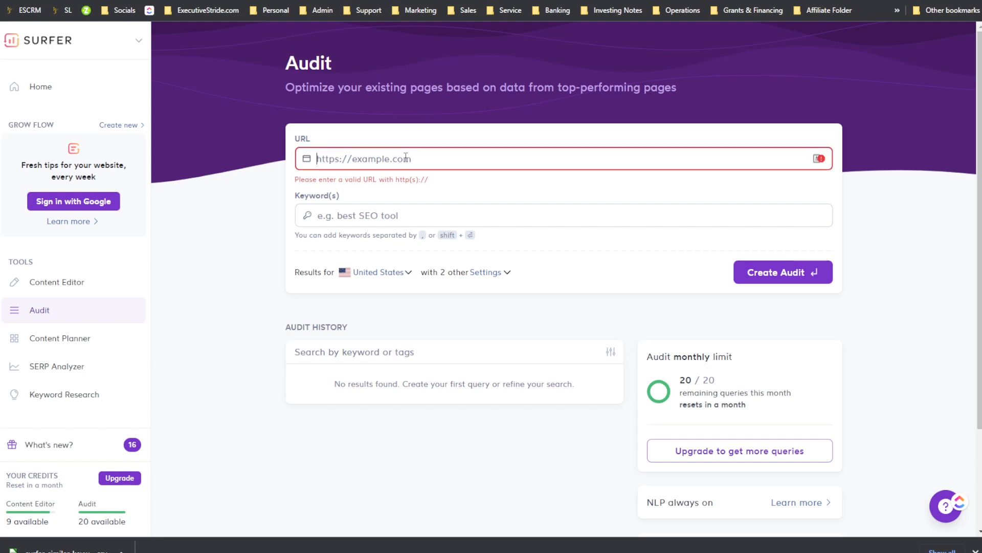
text(ht)
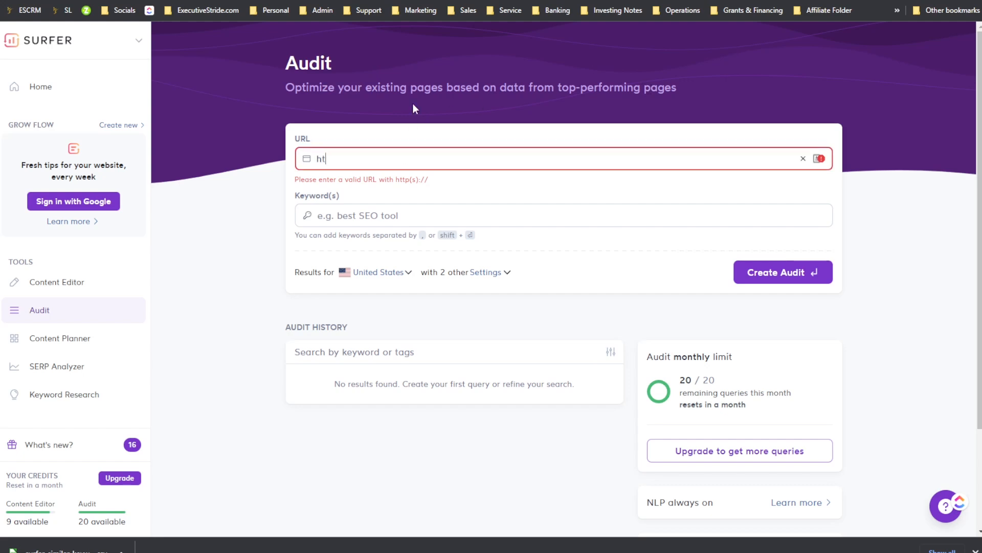
text(tps://ex)
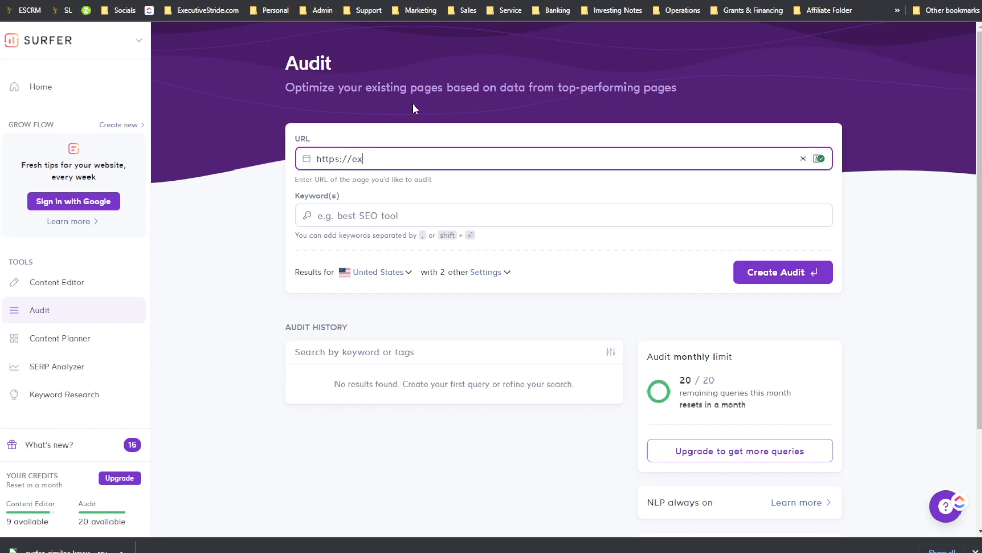
text(ecutivestride.com)
key(Tab)
key(Tab)
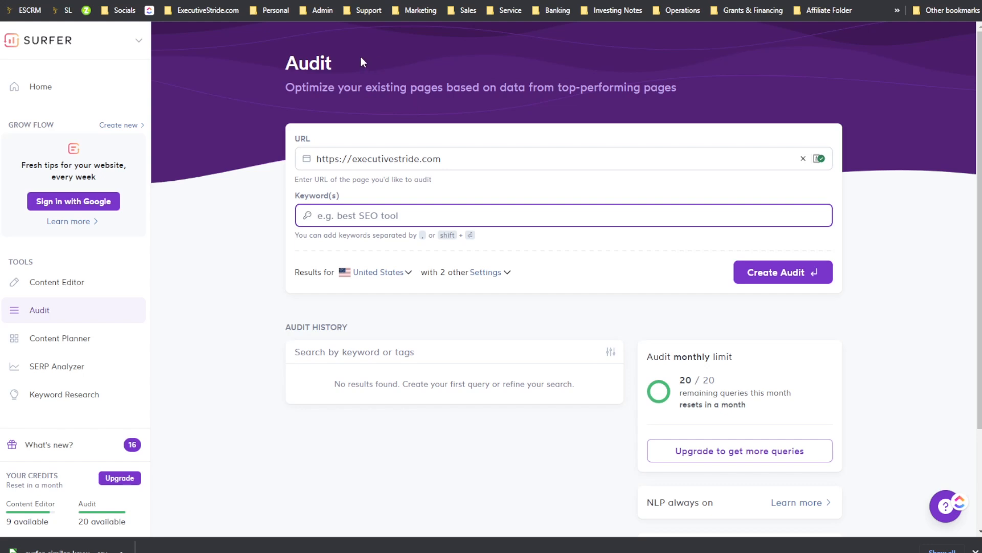
text(coach)
double_click(344, 215)
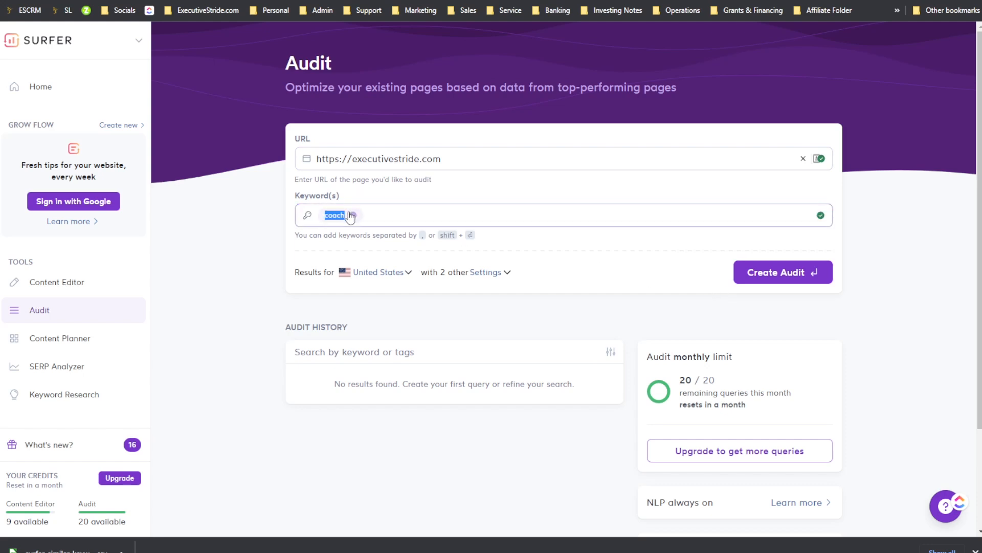
key(BackSpace)
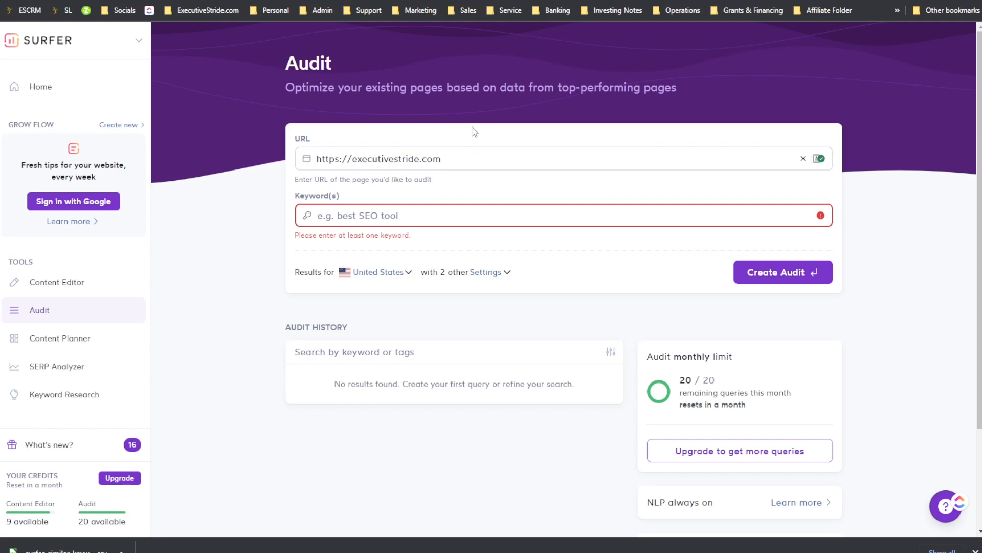
text(m)
key(BackSpace)
double_click(362, 158)
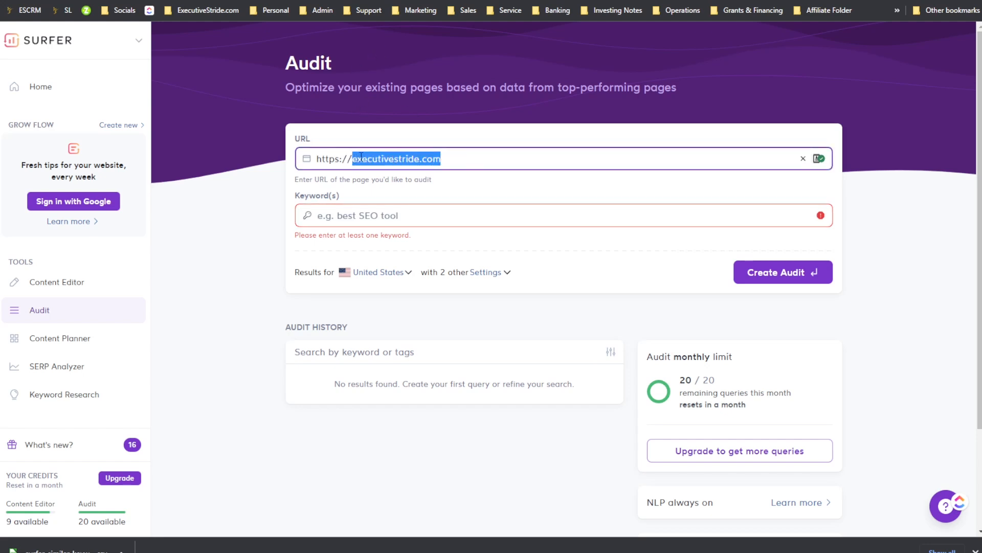
text(utopianmark)
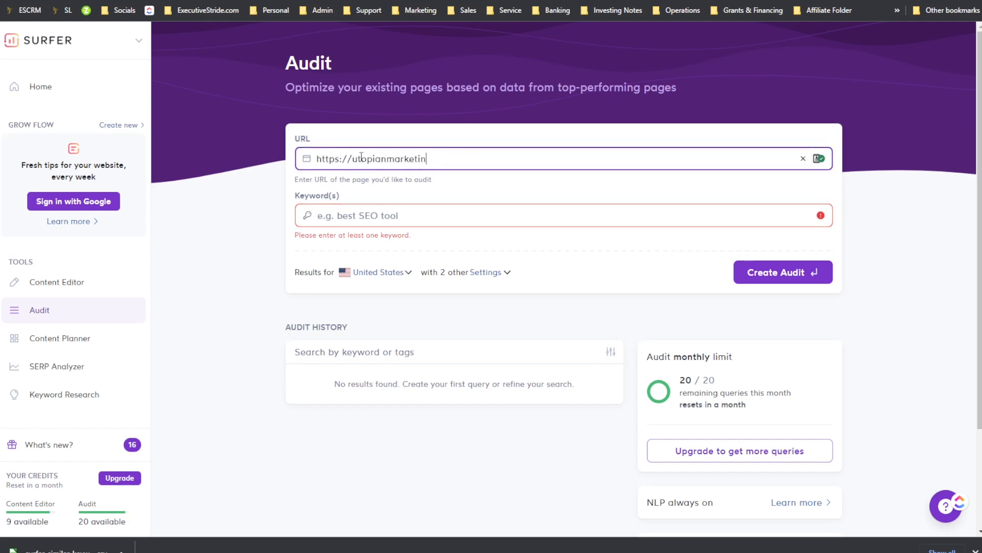
key(Tab)
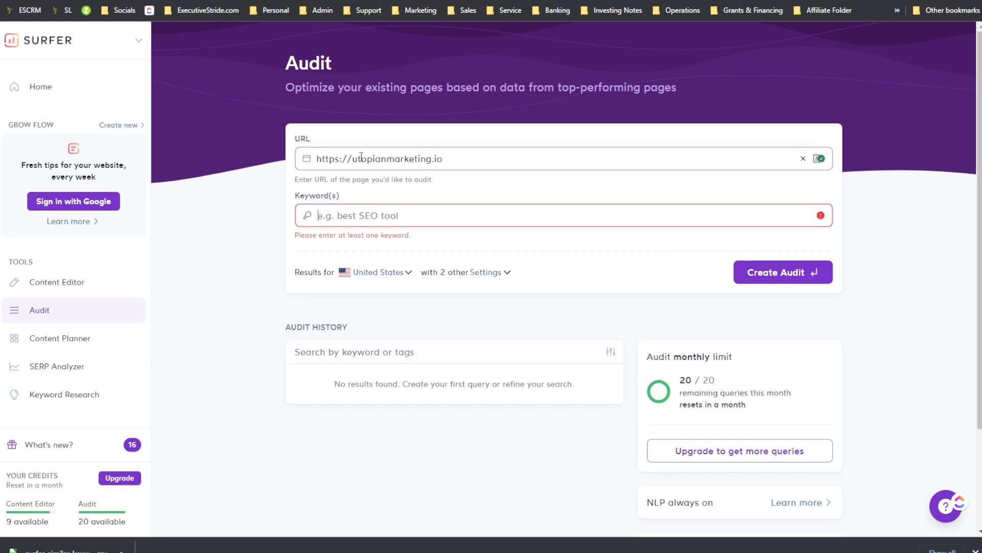
text(digital marketing toronto)
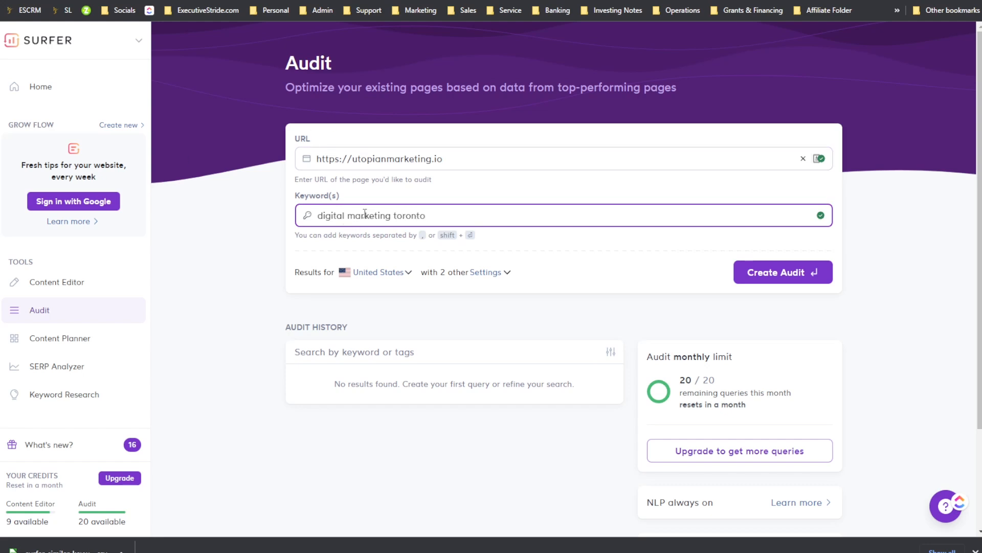
text(gen)
Step: Set the audit results location to Canada - EN, review its settings and create the audit
click(409, 273)
text(c)
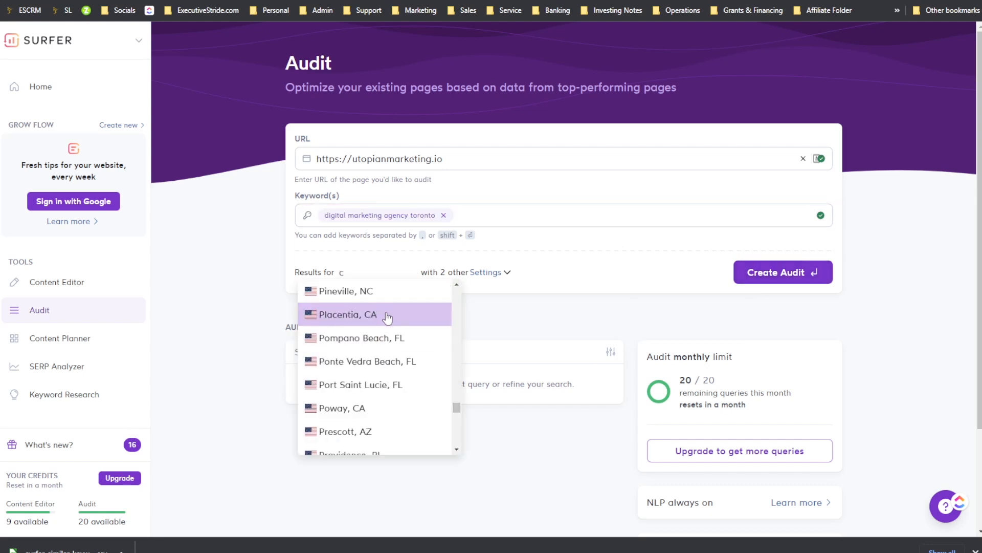
scroll(389, 332, up, 20)
scroll(399, 343, up, 3)
scroll(373, 335, down, 2)
scroll(358, 343, up, 3)
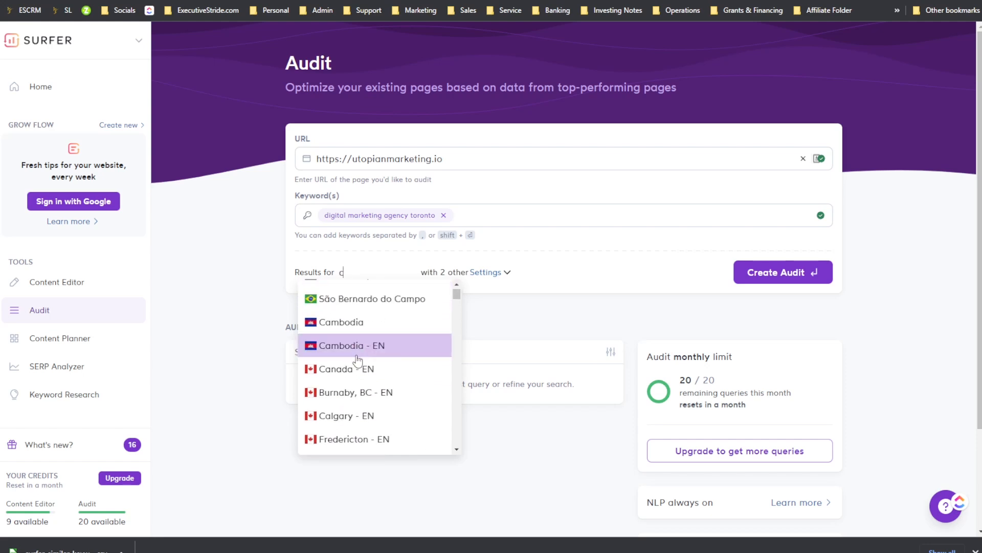
click(359, 369)
click(483, 274)
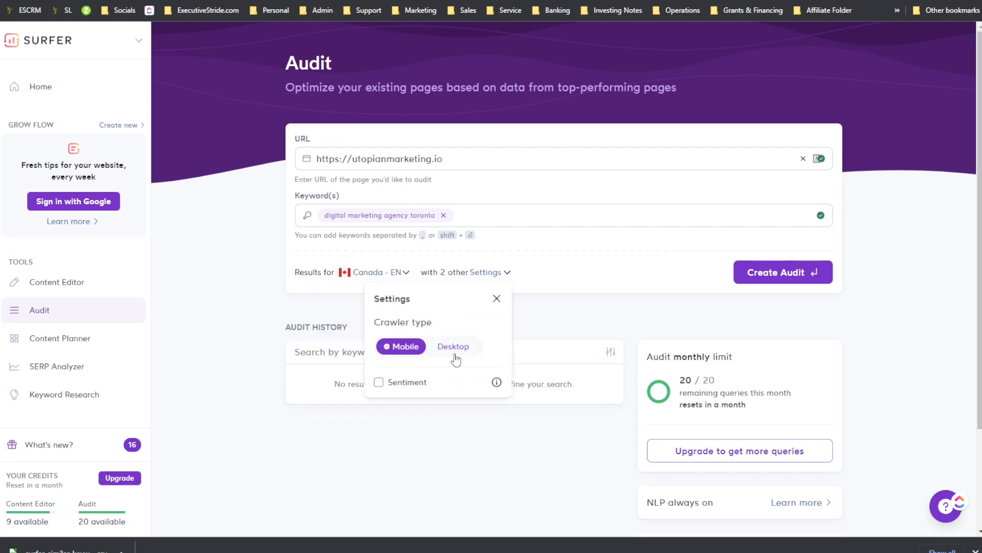
scroll(421, 365, down, 1)
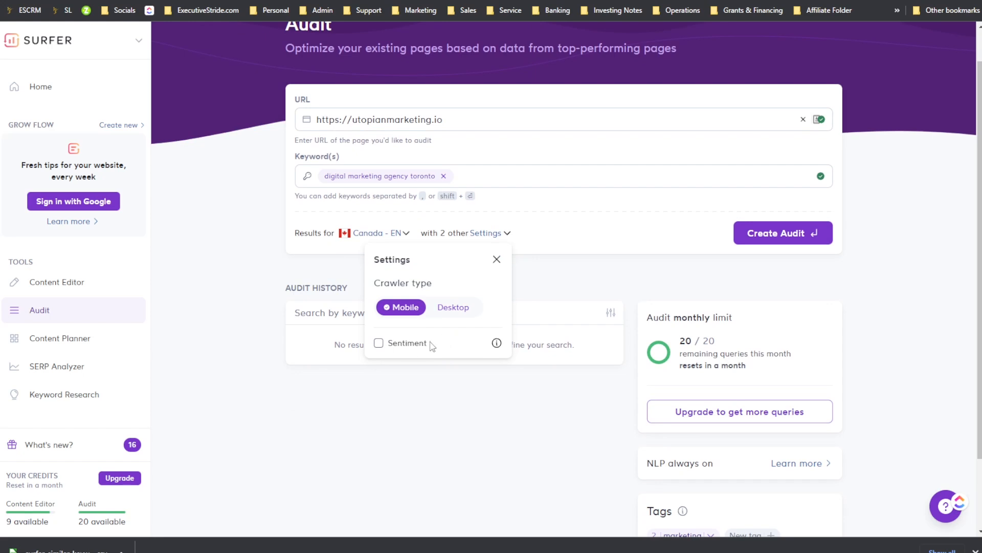
click(747, 246)
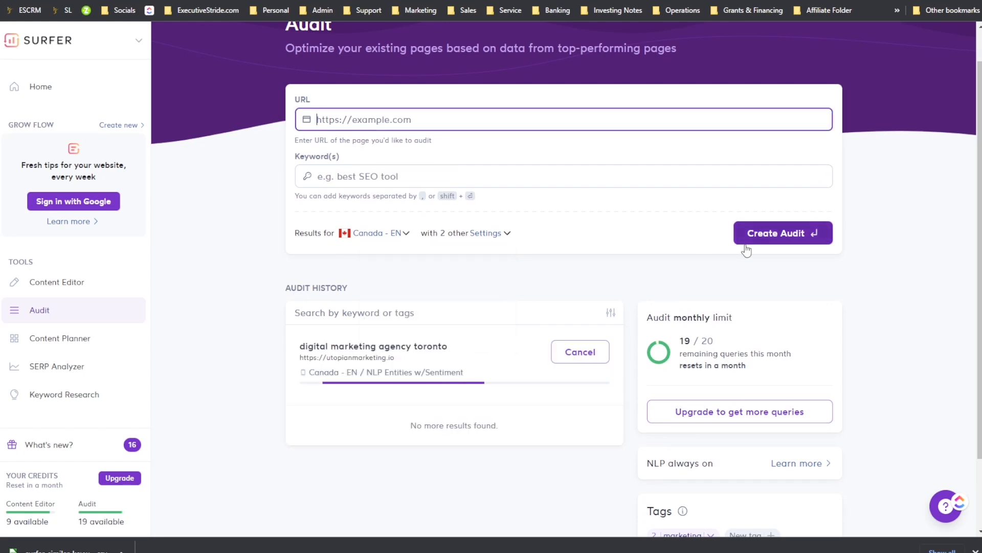
scroll(696, 321, down, 2)
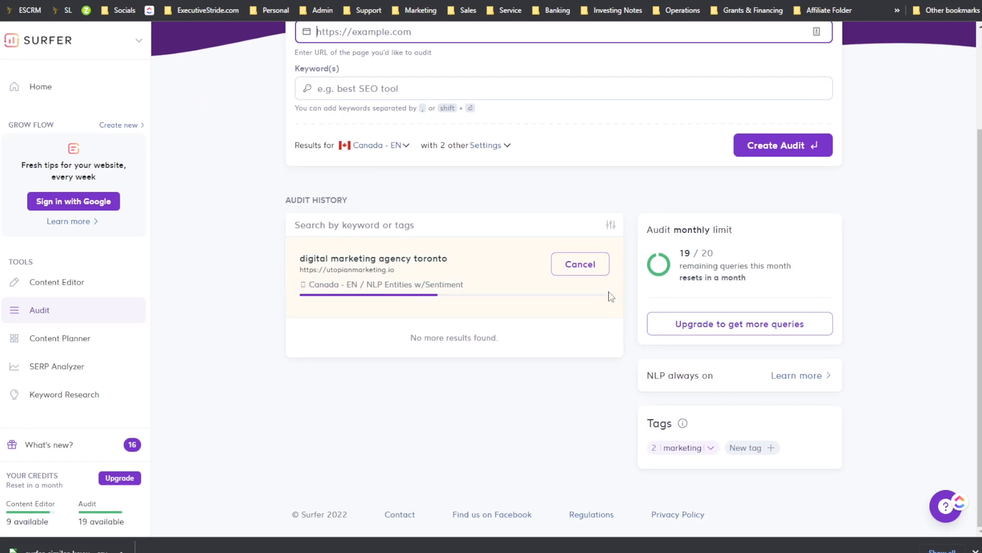
scroll(695, 321, up, 2)
scroll(599, 404, down, 2)
click(745, 448)
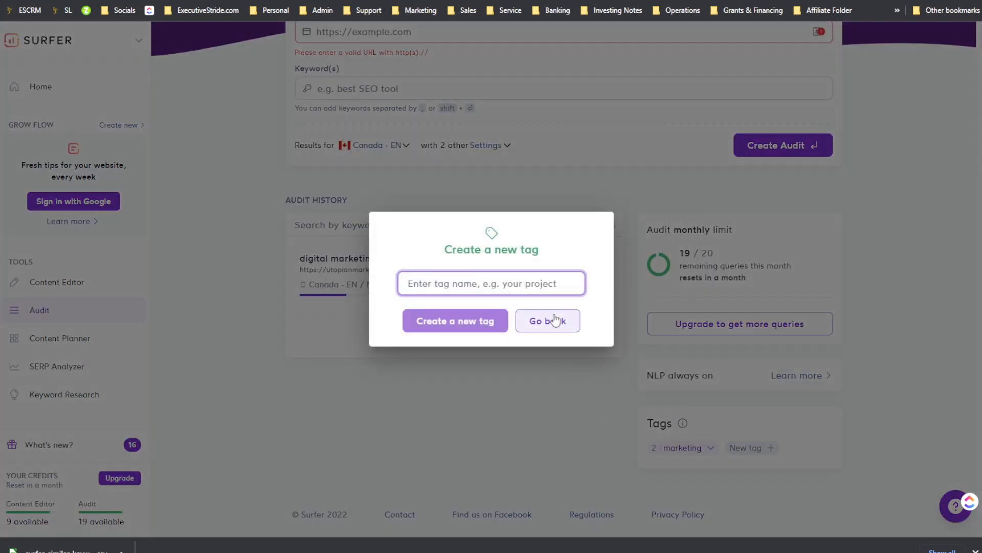
click(555, 320)
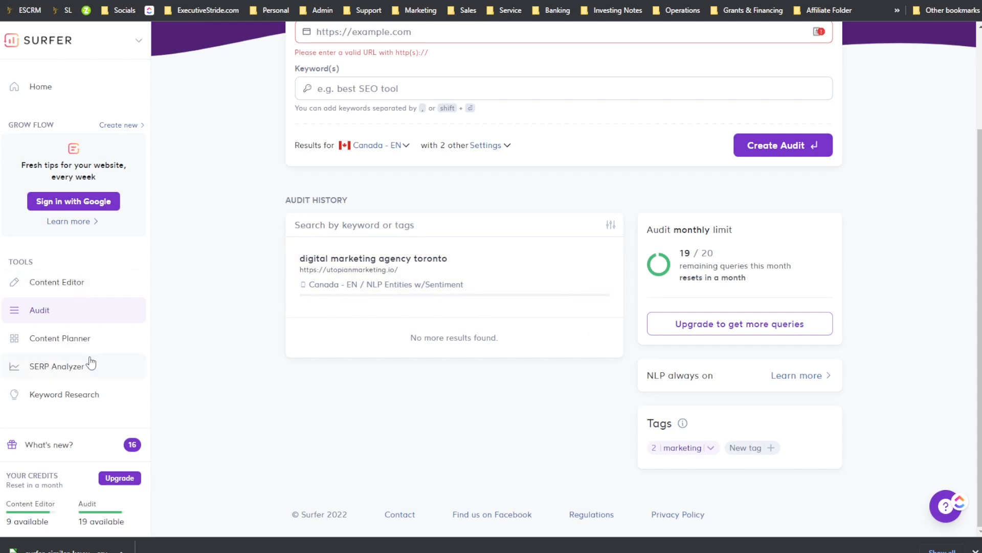
Step: Return to SERP Analyzer and open the "digital marketing agency toronto" report from its history
scroll(698, 371, up, 1)
scroll(694, 373, down, 1)
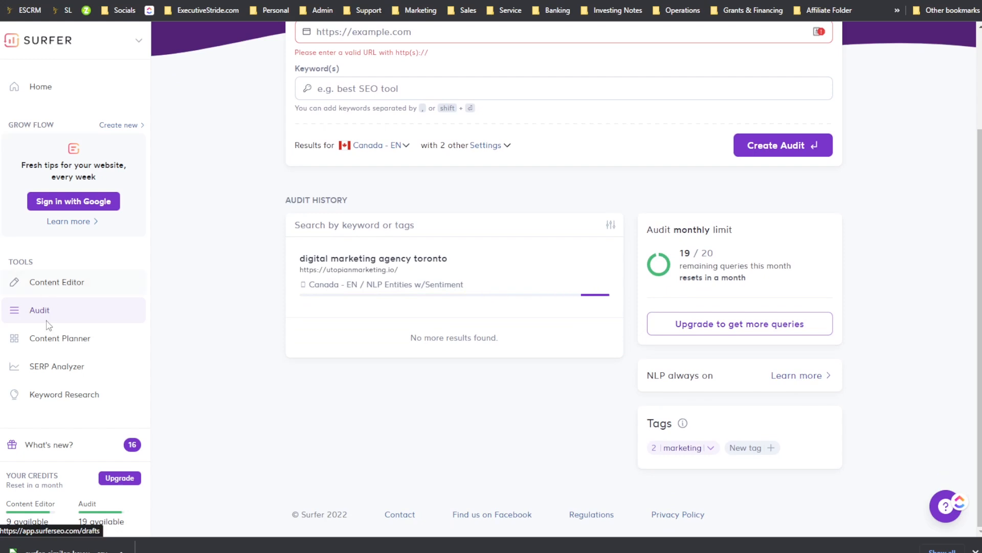
click(103, 338)
click(45, 394)
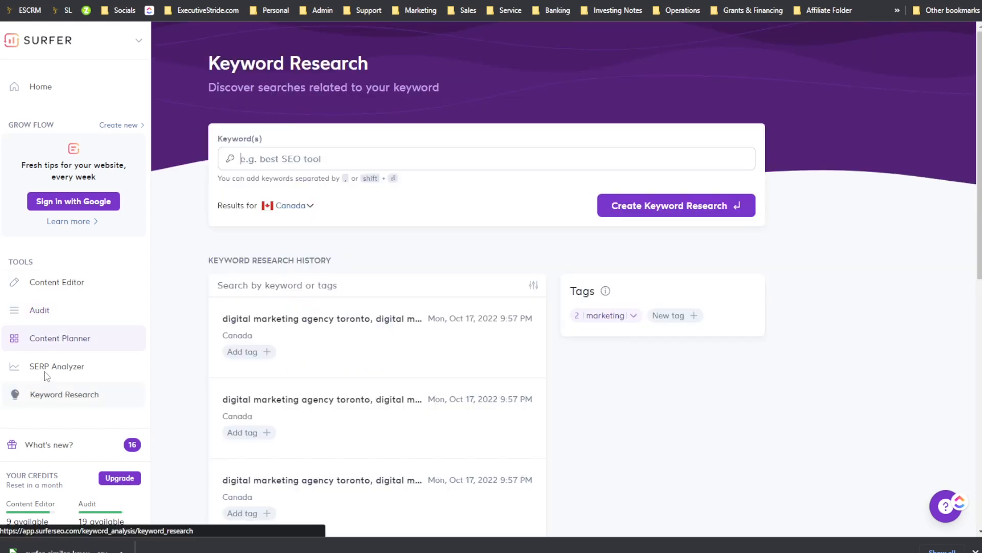
click(49, 367)
click(509, 346)
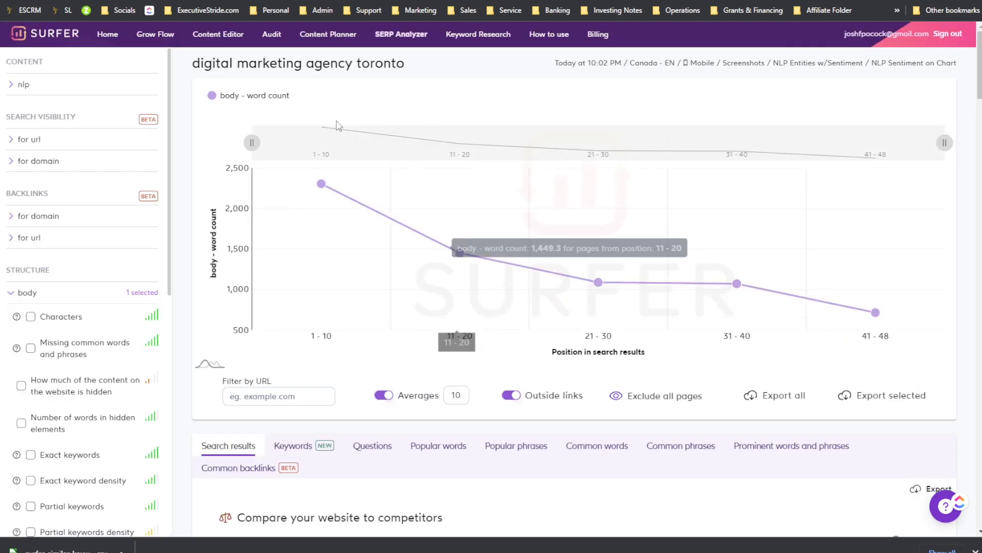
Step: Examine the report's word count chart, header details and search results list
scroll(448, 237, down, 5)
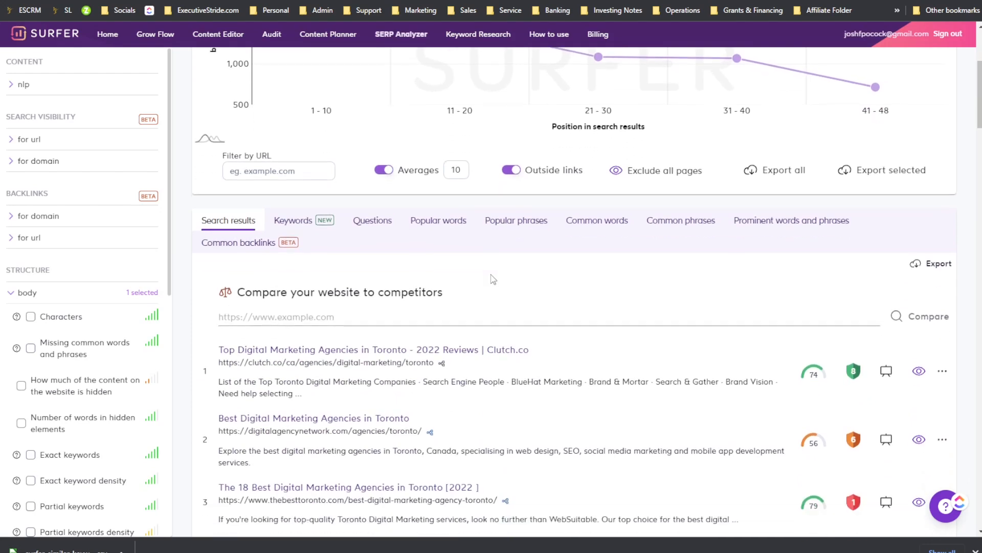
scroll(448, 238, down, 4)
scroll(448, 238, up, 8)
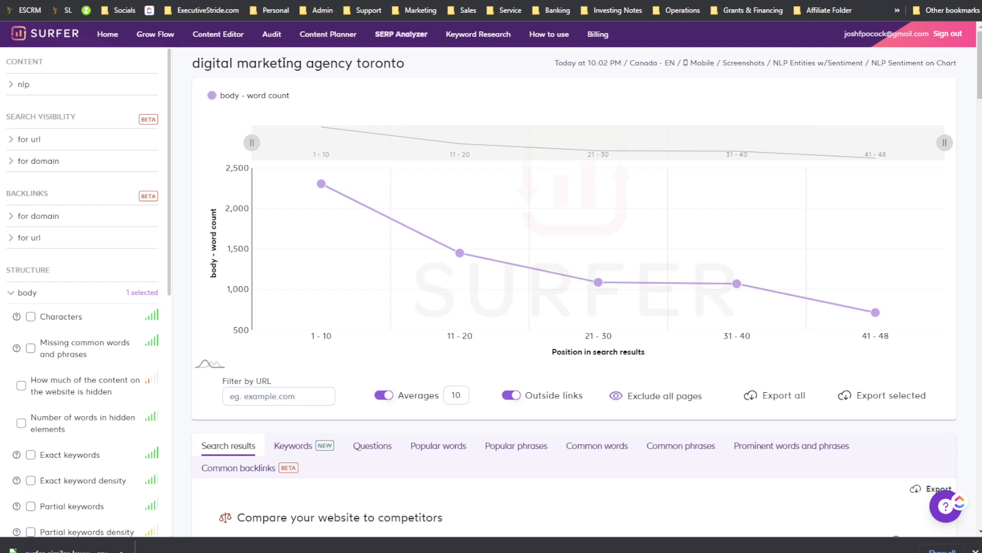
drag(346, 63, 436, 72)
drag(568, 61, 483, 64)
scroll(266, 153, down, 2)
mouse_move(316, 116)
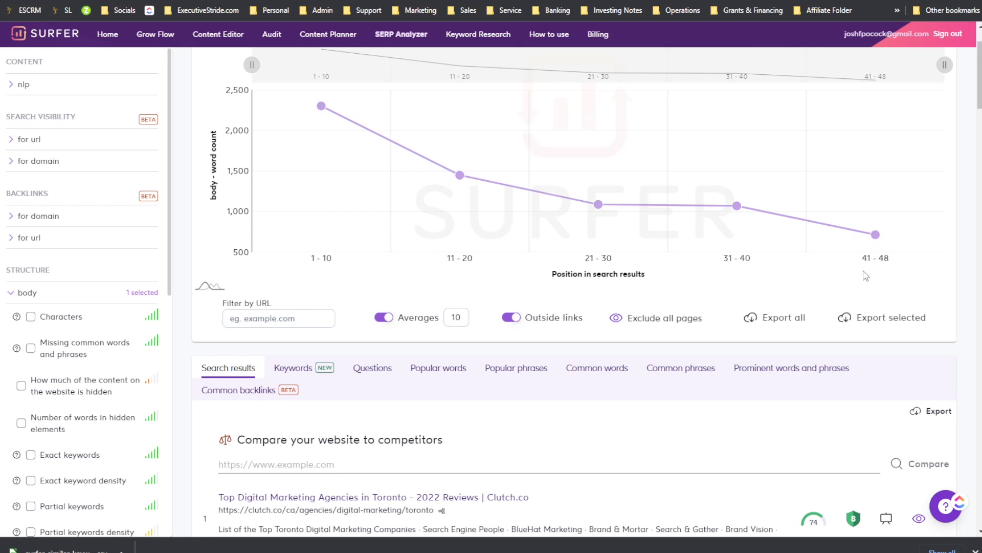
scroll(333, 194, up, 2)
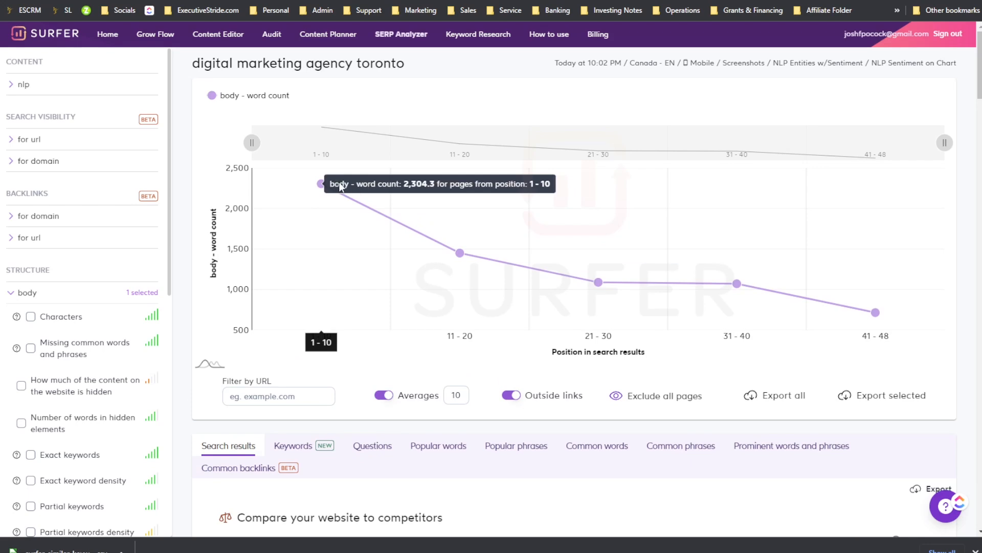
Step: Inspect the average word count per position range, switching Averages off to view per-position counts and back on
mouse_move(454, 256)
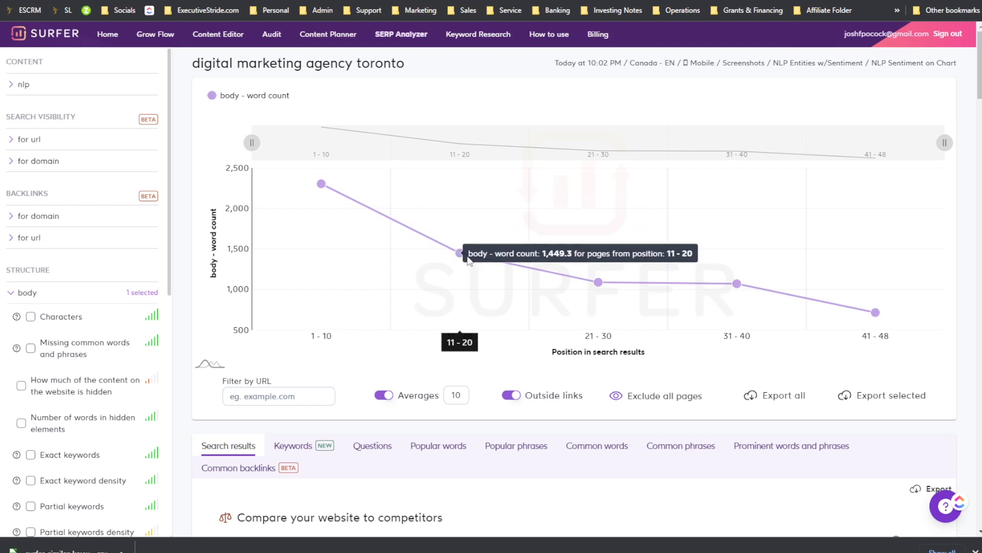
mouse_move(606, 282)
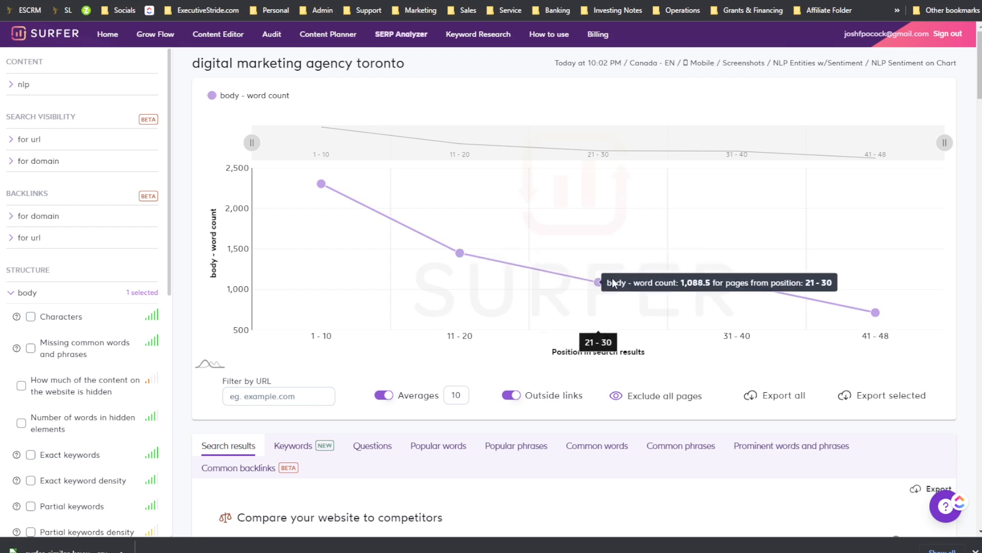
mouse_move(736, 288)
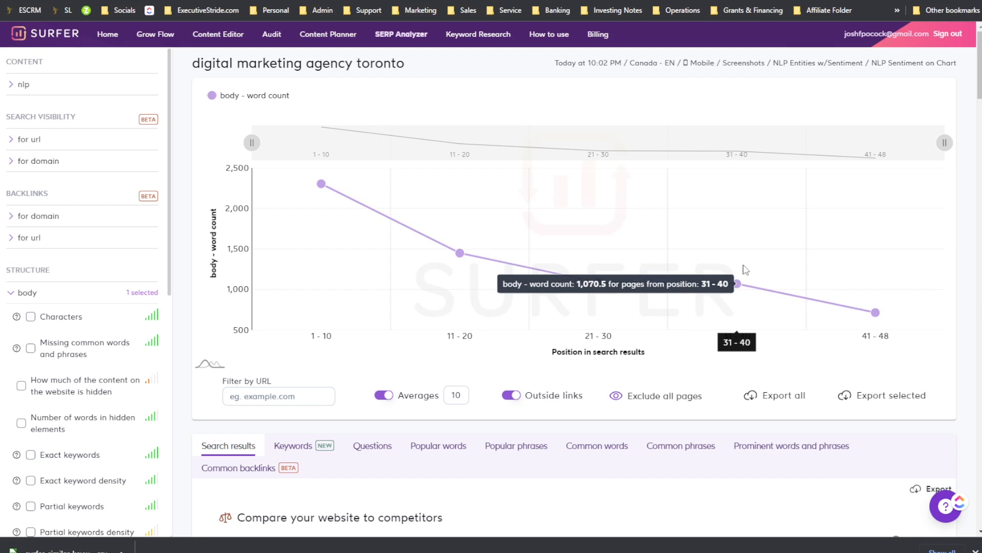
mouse_move(786, 298)
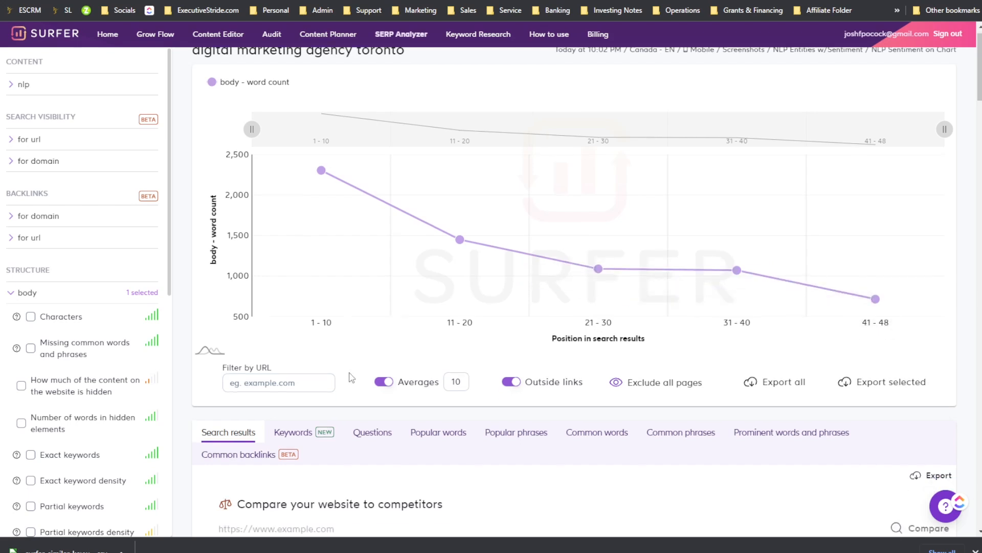
scroll(320, 348, down, 2)
click(289, 280)
click(378, 280)
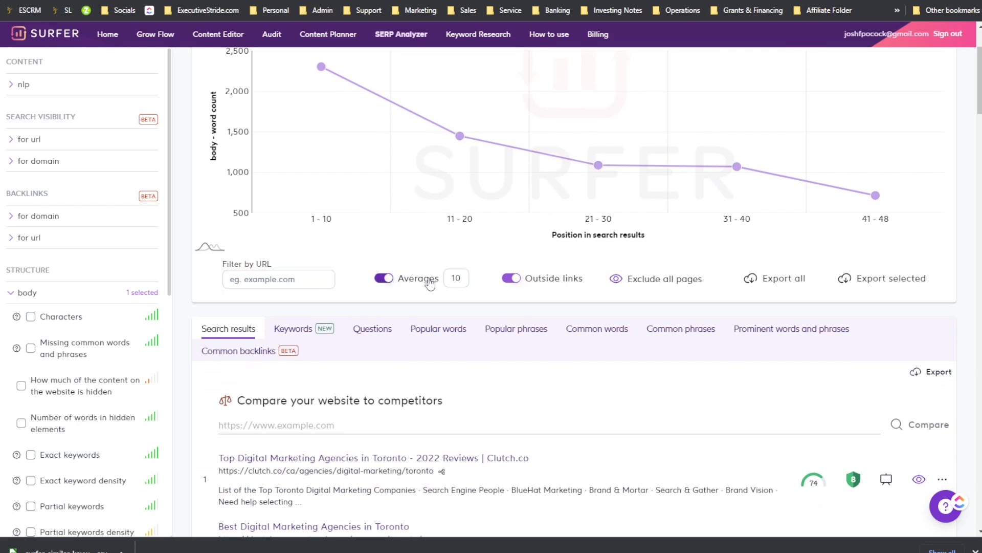
click(402, 280)
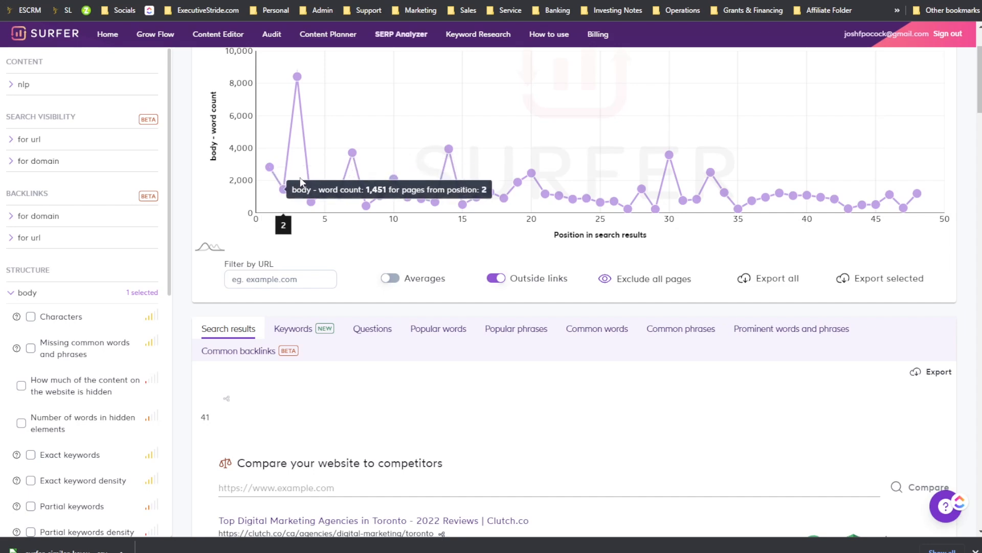
click(390, 279)
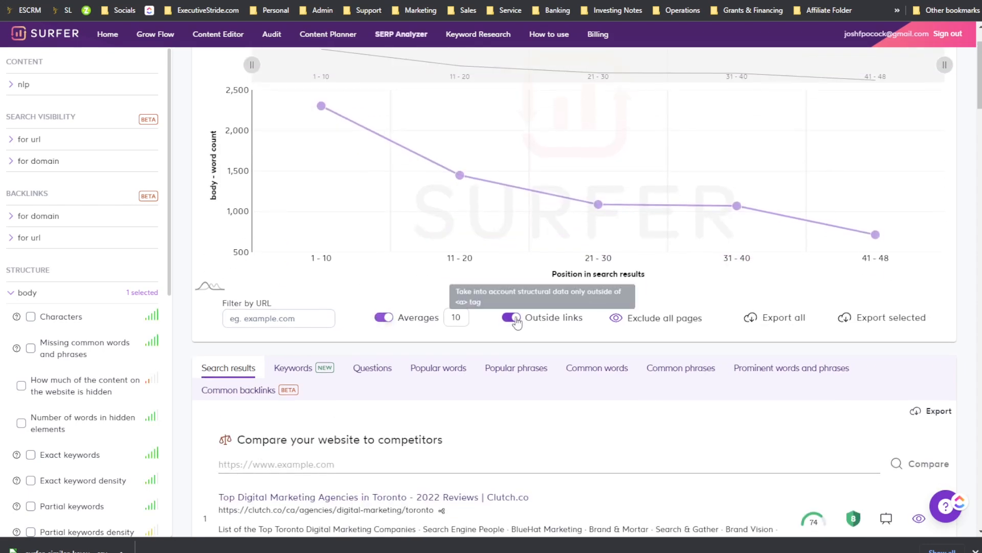
drag(450, 316, 455, 313)
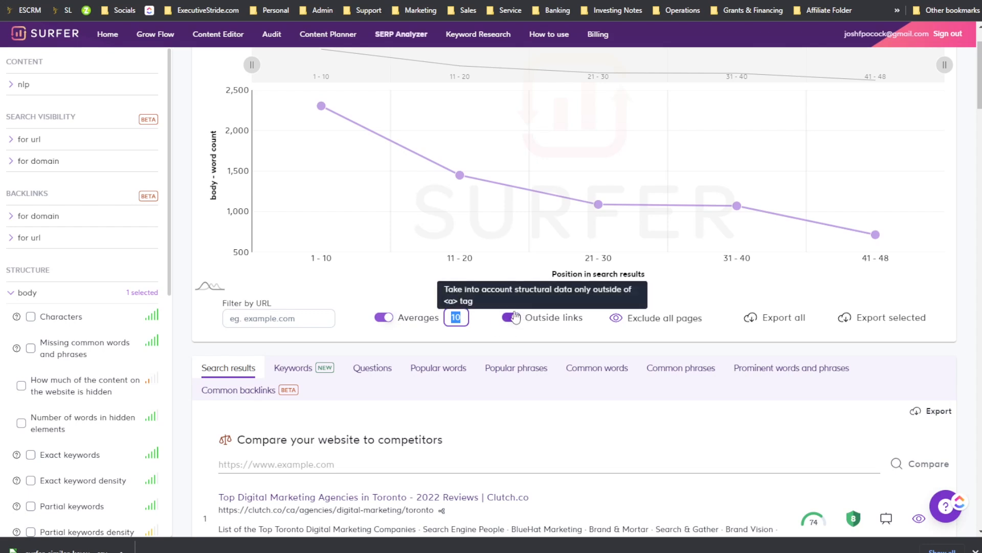
Step: Switch Outside links off to compare word counts, then switch it back on
scroll(468, 322, up, 2)
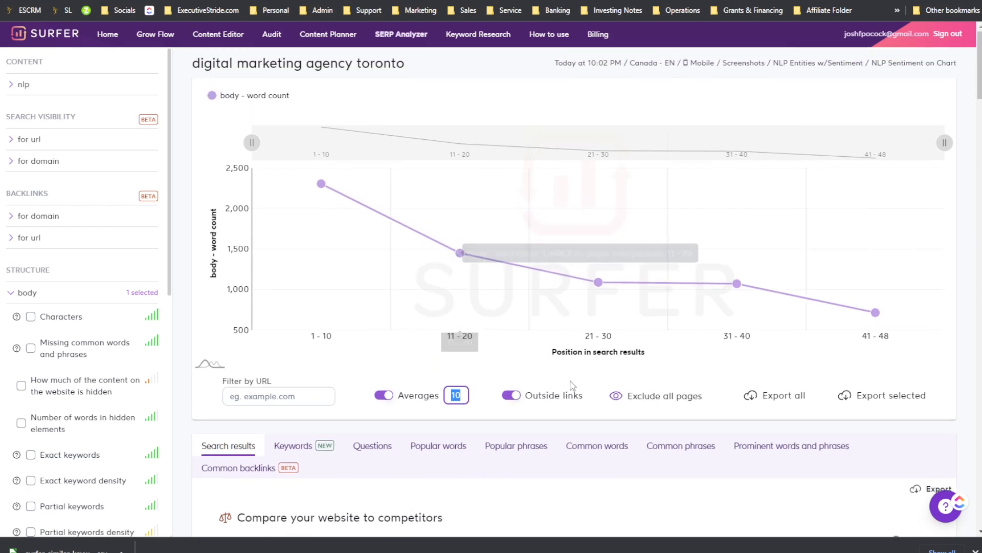
click(511, 401)
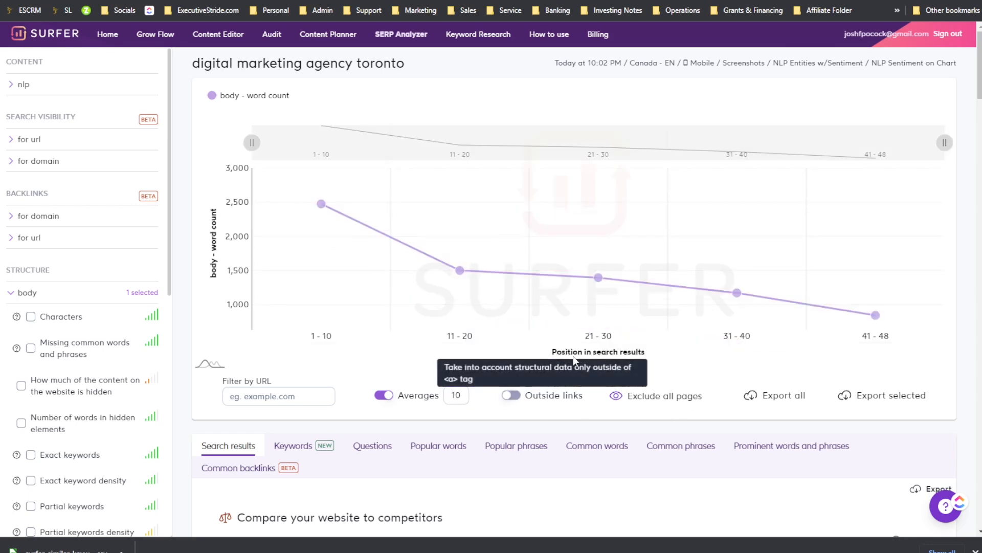
scroll(528, 334, down, 2)
scroll(529, 333, up, 1)
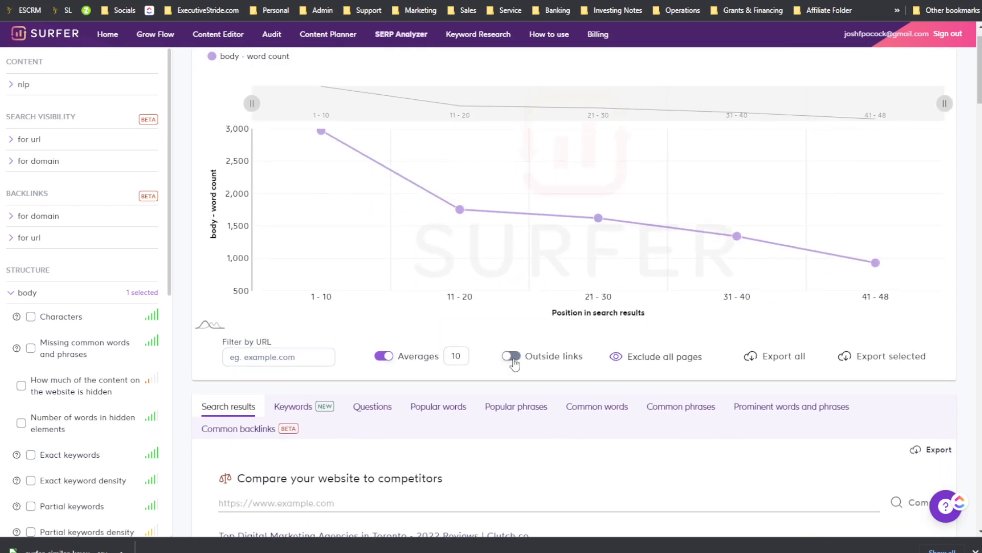
click(511, 356)
scroll(578, 377, up, 1)
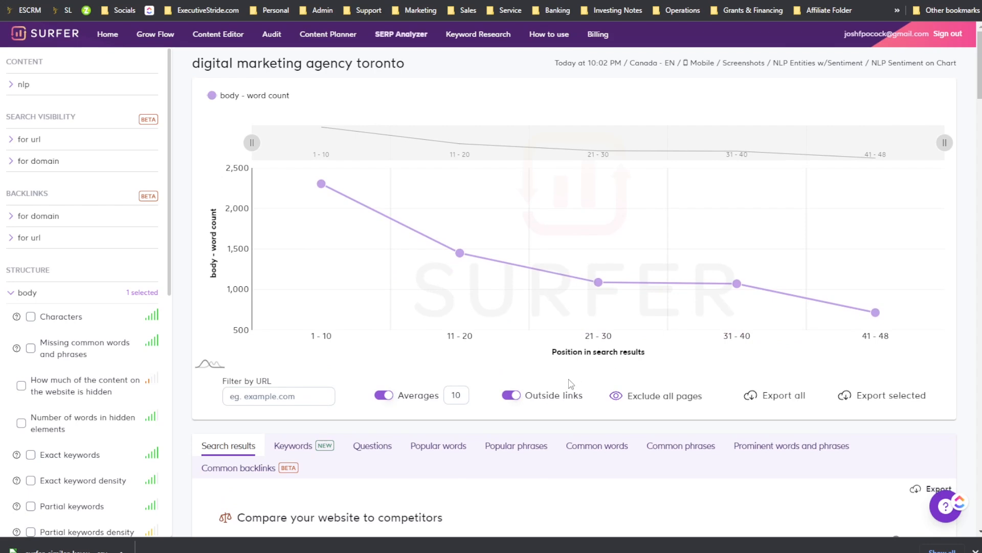
Step: Exclude all pages, then plot the first search result's word count on the chart as a comparison line
click(643, 401)
click(667, 385)
scroll(667, 385, down, 2)
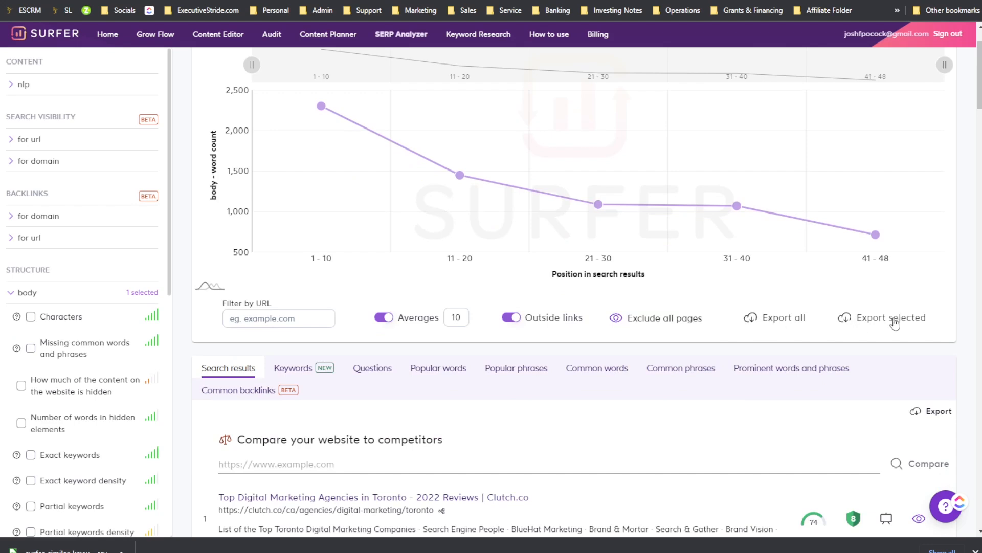
scroll(417, 340, down, 2)
scroll(298, 256, down, 2)
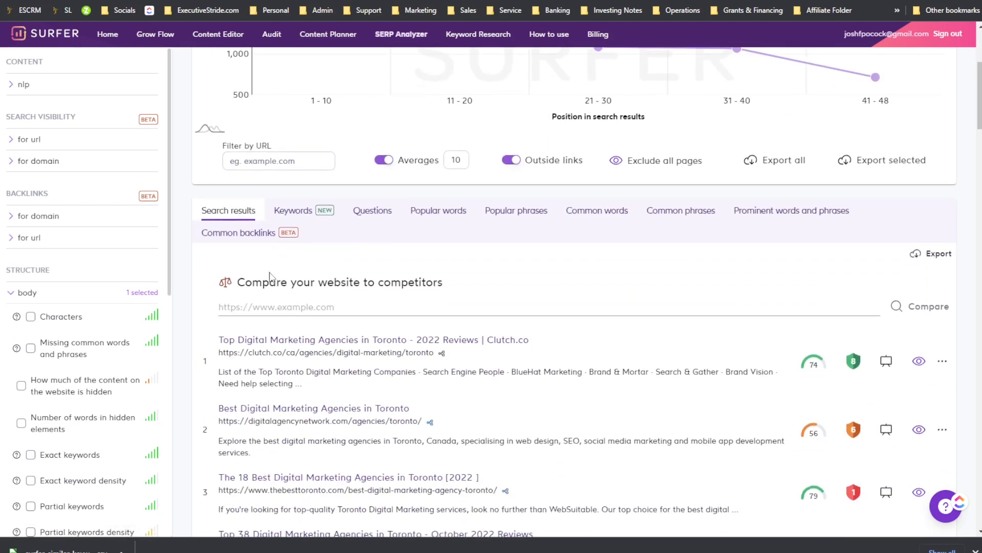
scroll(273, 254, down, 2)
scroll(839, 214, down, 2)
mouse_move(821, 212)
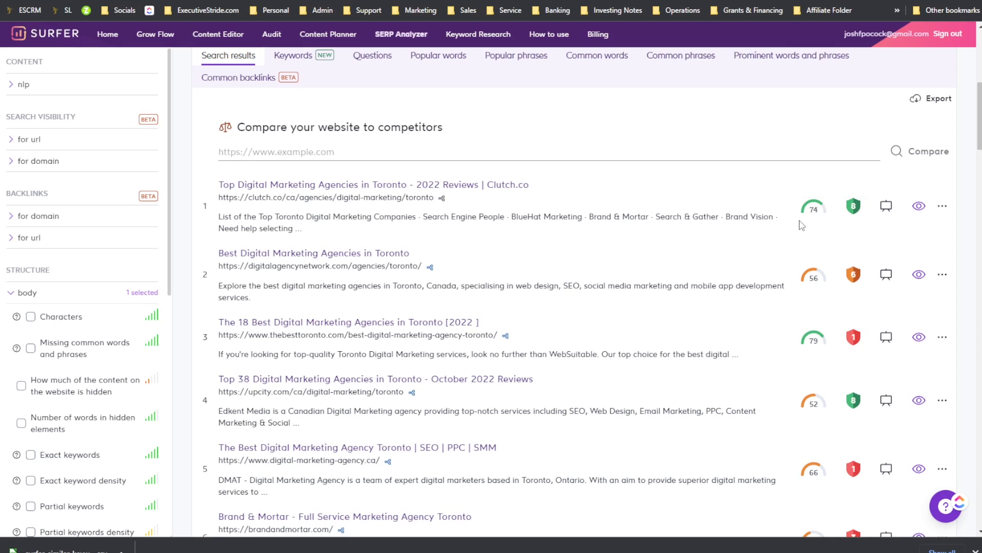
mouse_move(854, 207)
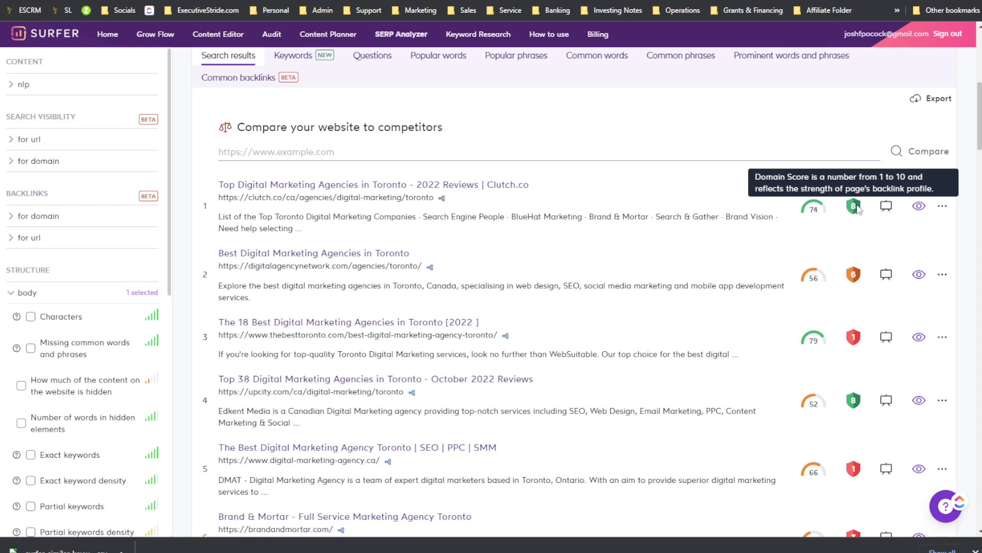
click(886, 210)
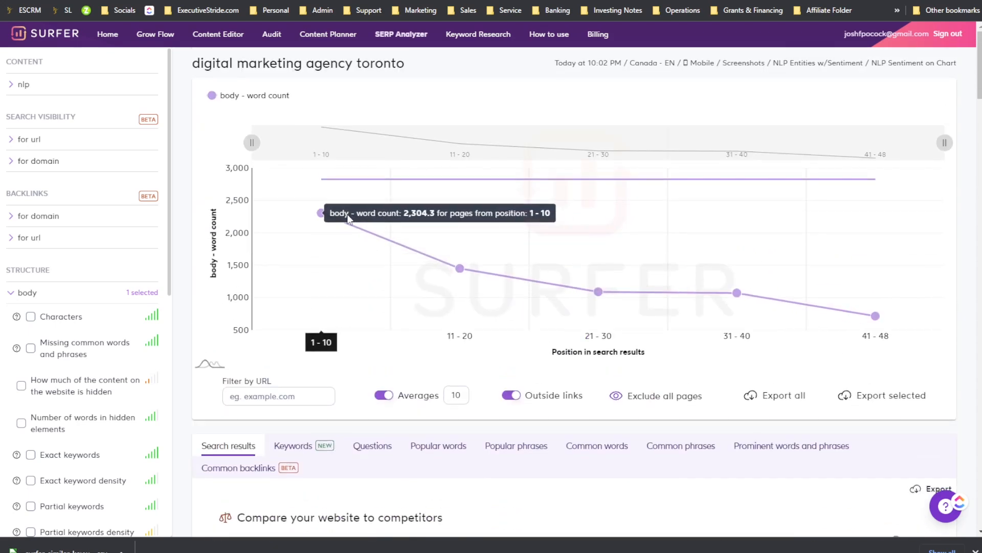
Step: Toggle other search results onto the chart to compare their word counts with the averages
scroll(708, 287, down, 5)
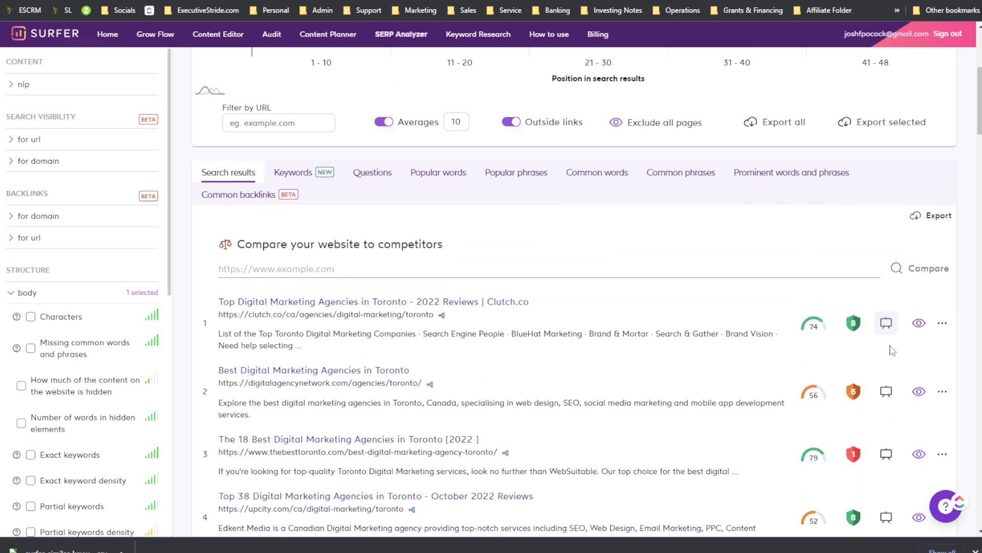
click(886, 323)
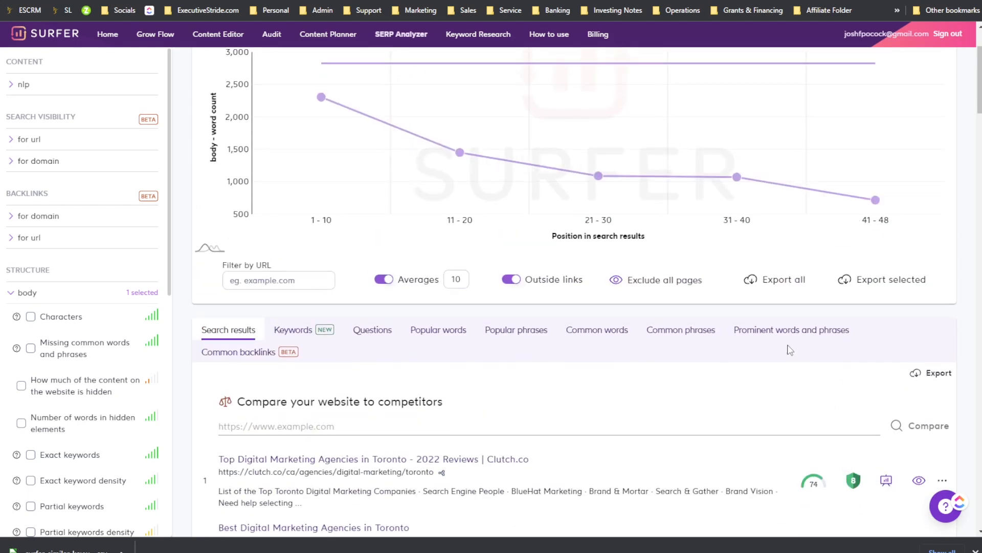
scroll(790, 350, up, 2)
scroll(520, 269, down, 2)
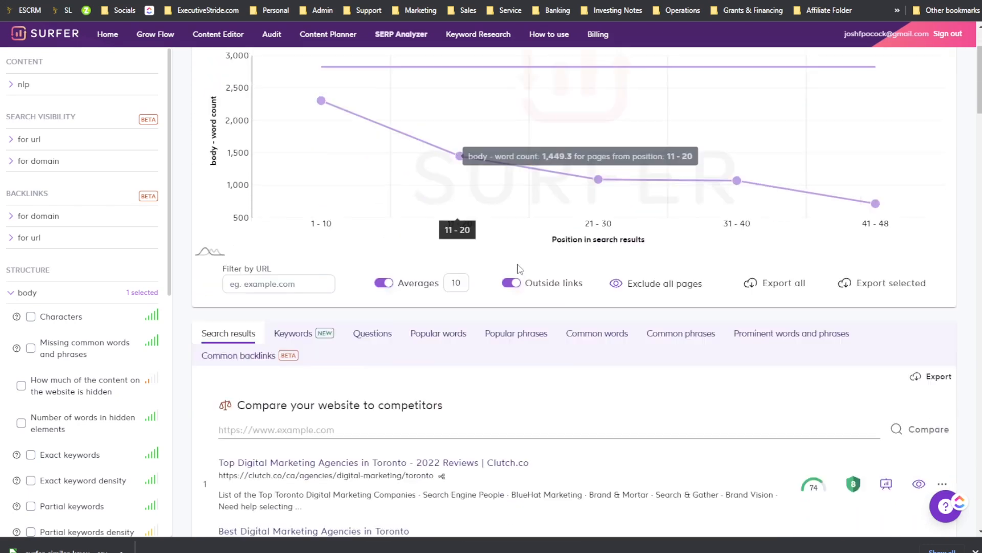
scroll(520, 269, down, 4)
click(886, 357)
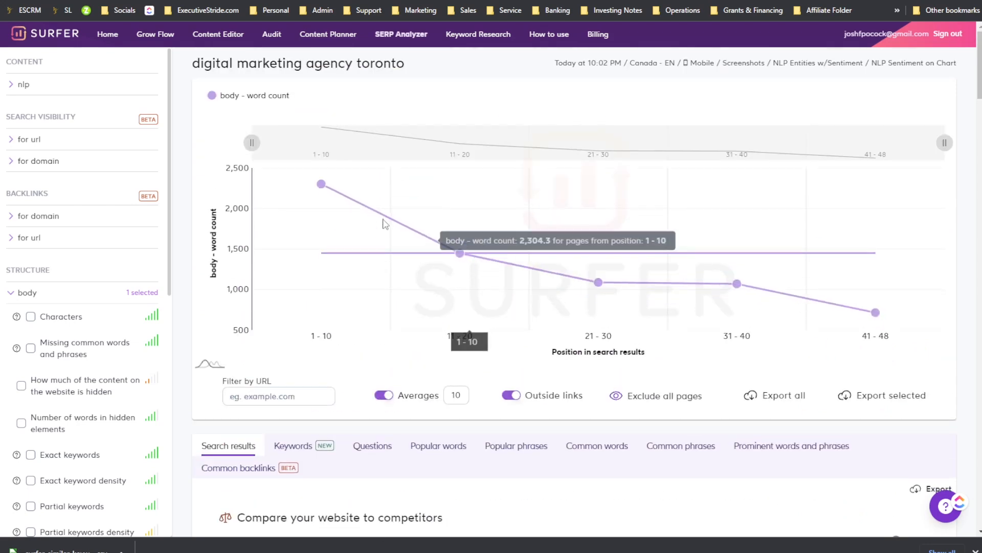
mouse_move(357, 249)
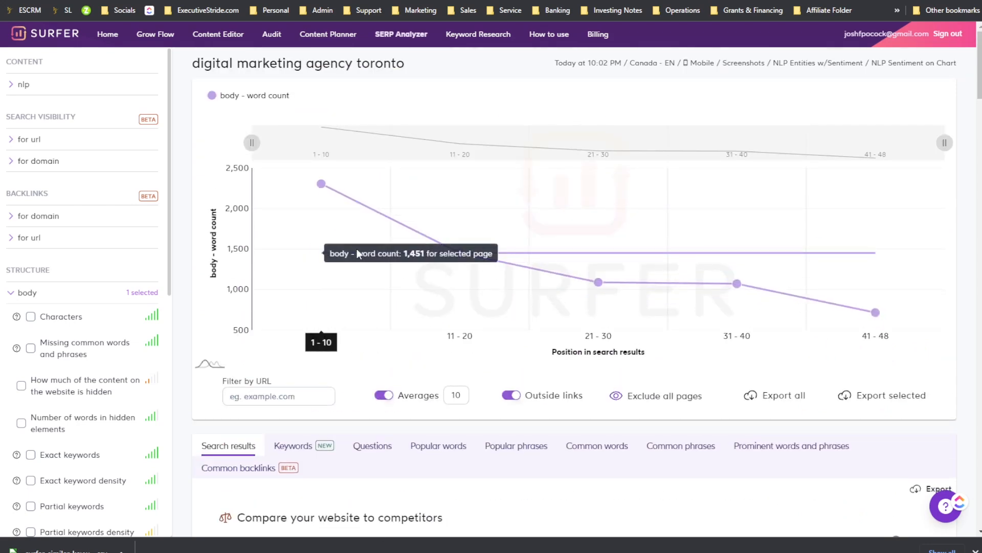
scroll(357, 249, down, 4)
scroll(881, 467, down, 2)
click(888, 420)
scroll(865, 391, up, 3)
scroll(542, 218, up, 3)
scroll(542, 218, down, 6)
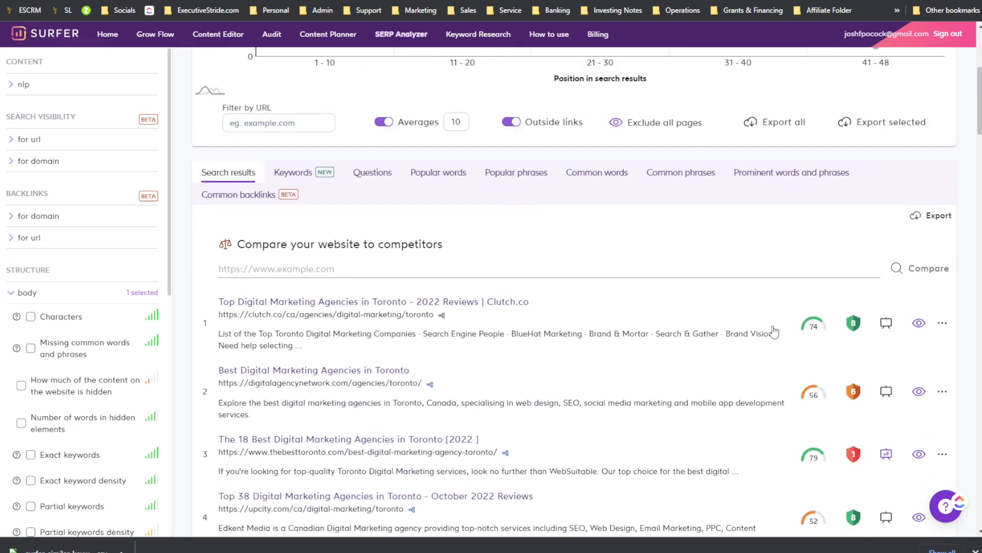
Step: Narrow the chart's position range with the slider handles and restore the full range
scroll(730, 307, up, 6)
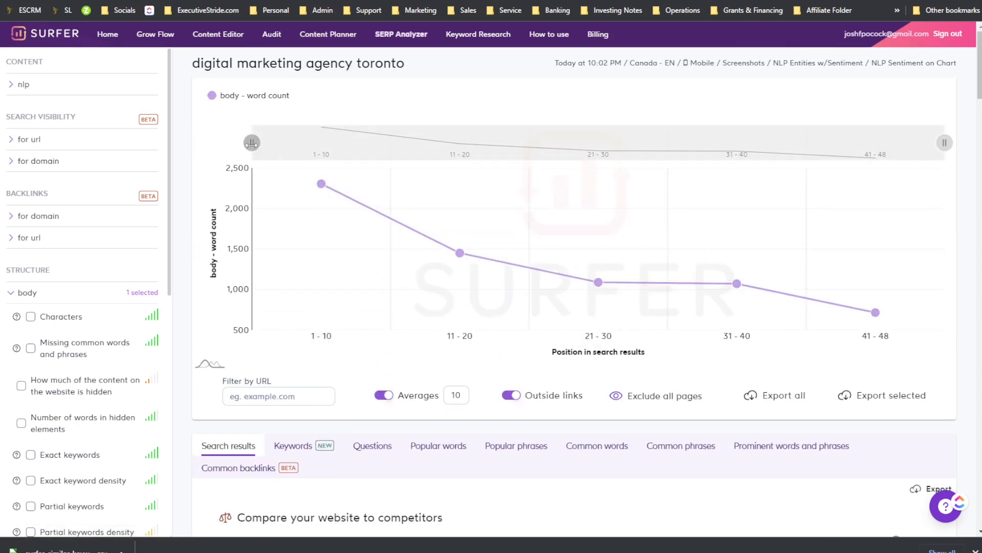
drag(258, 139, 752, 144)
drag(815, 152, 249, 150)
mouse_move(945, 143)
mouse_down()
mouse_move(508, 145)
mouse_move(945, 146)
mouse_up()
Step: Scroll through the search results list, reviewing each result's content score and domain badge
scroll(723, 246, down, 6)
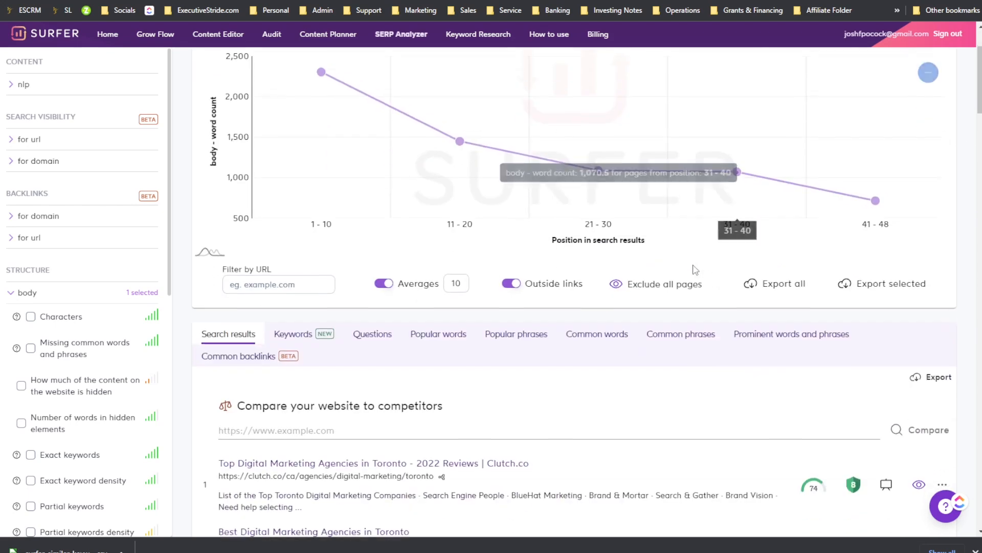
scroll(730, 291, down, 3)
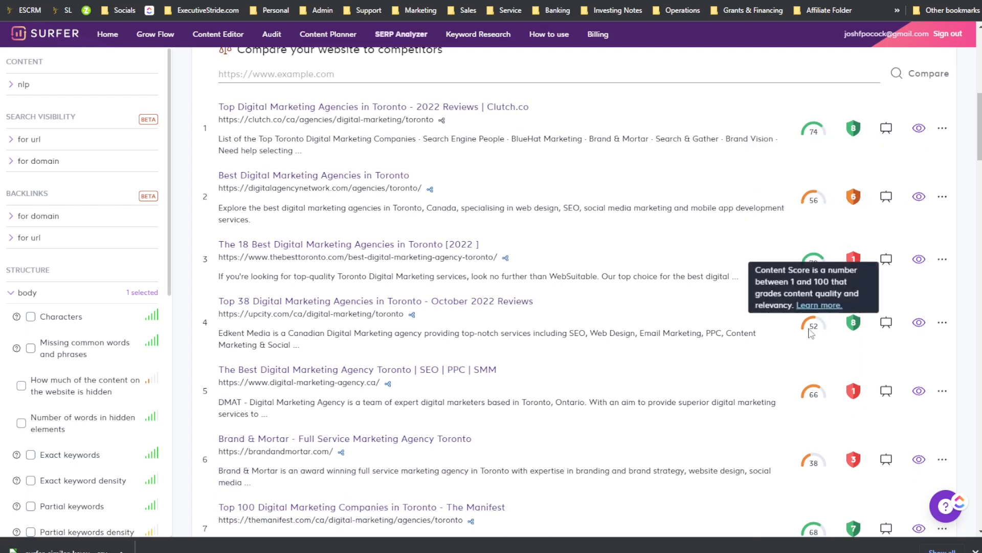
scroll(811, 332, down, 5)
scroll(285, 231, down, 4)
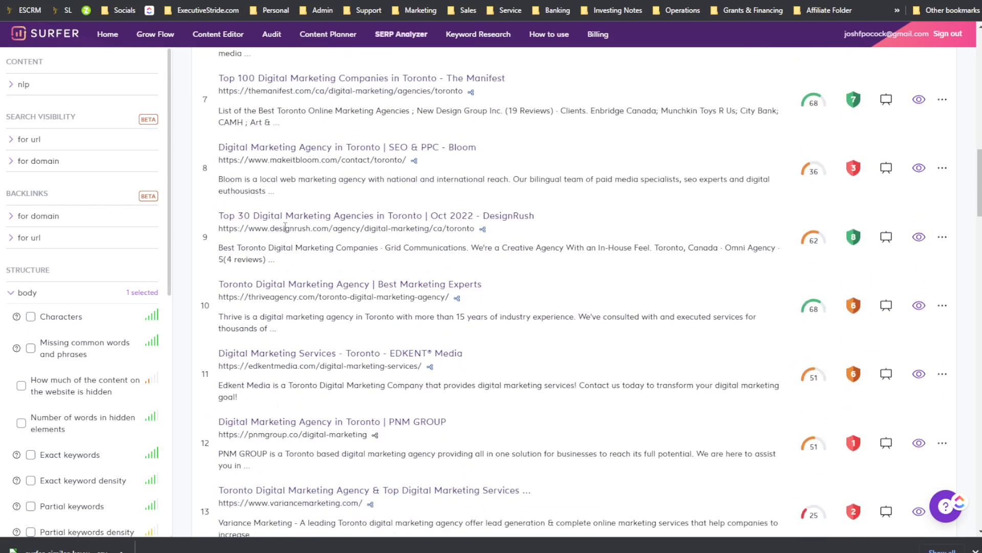
scroll(294, 233, down, 11)
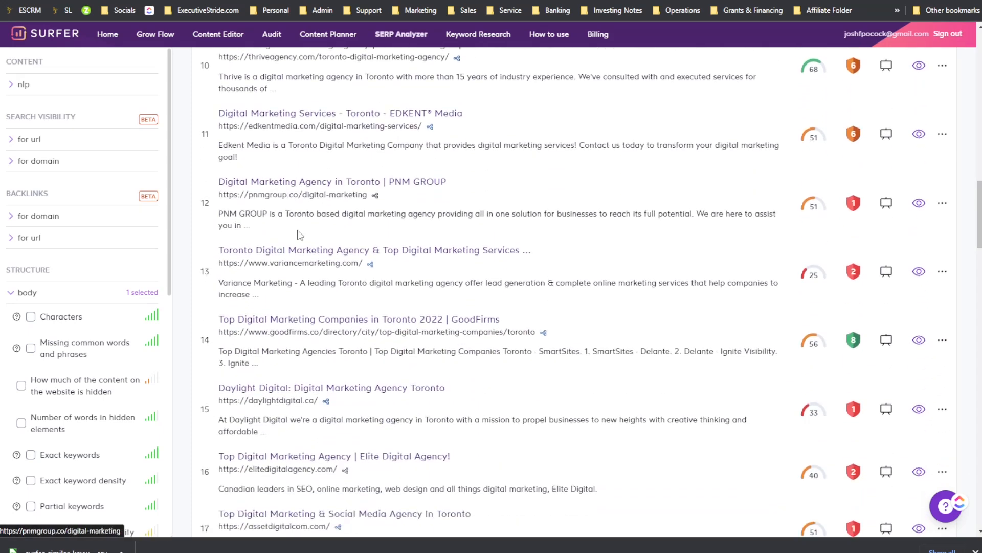
scroll(767, 235, down, 2)
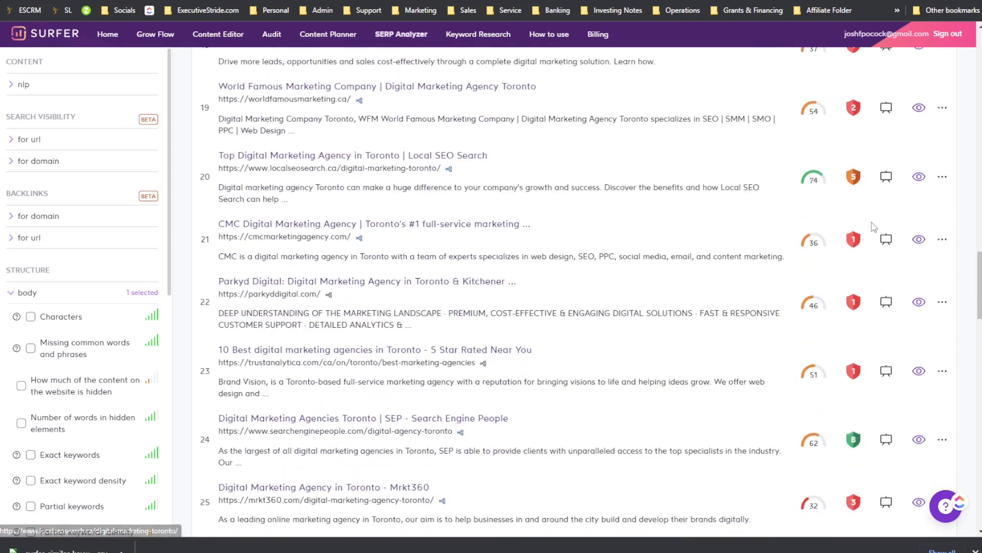
scroll(815, 233, up, 20)
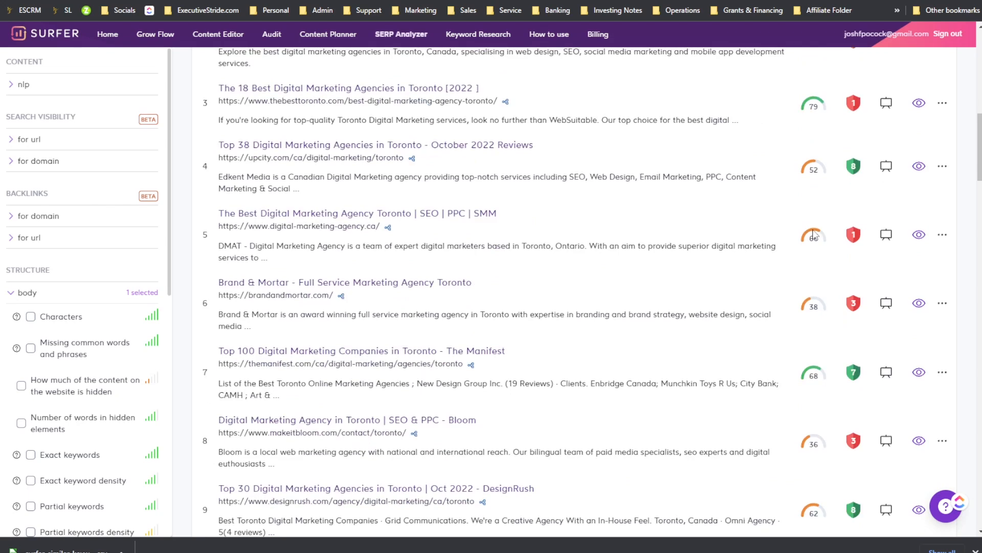
scroll(808, 223, up, 5)
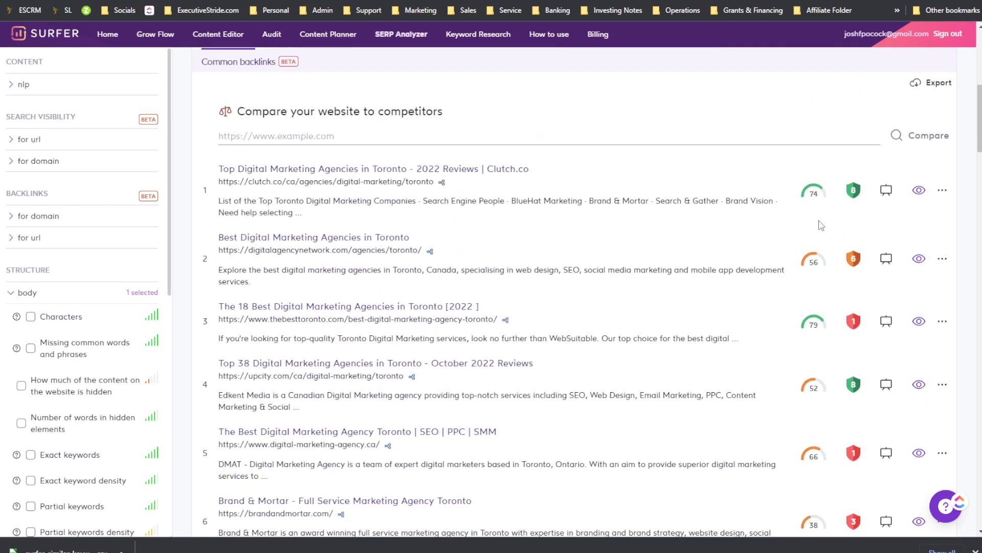
mouse_move(808, 358)
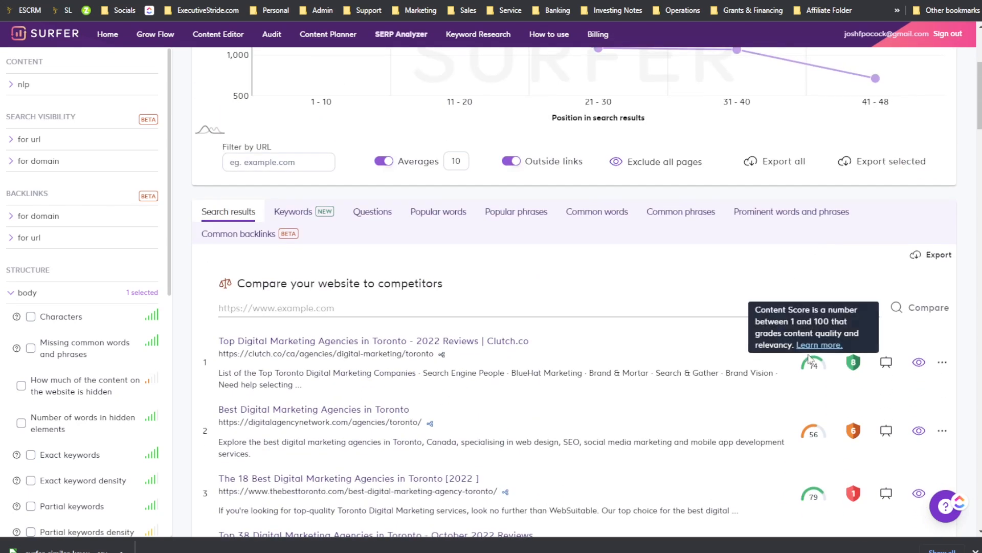
mouse_move(853, 357)
scroll(854, 358, down, 2)
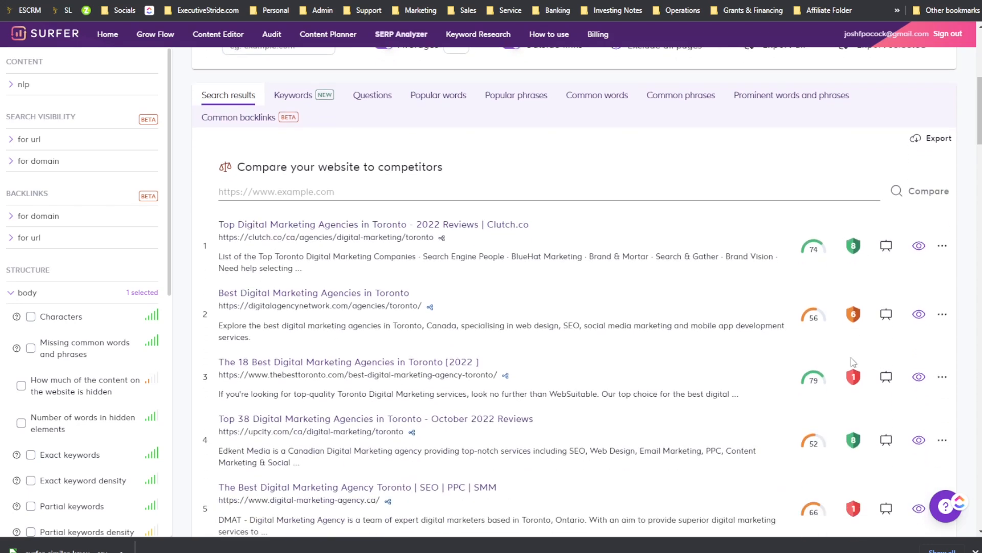
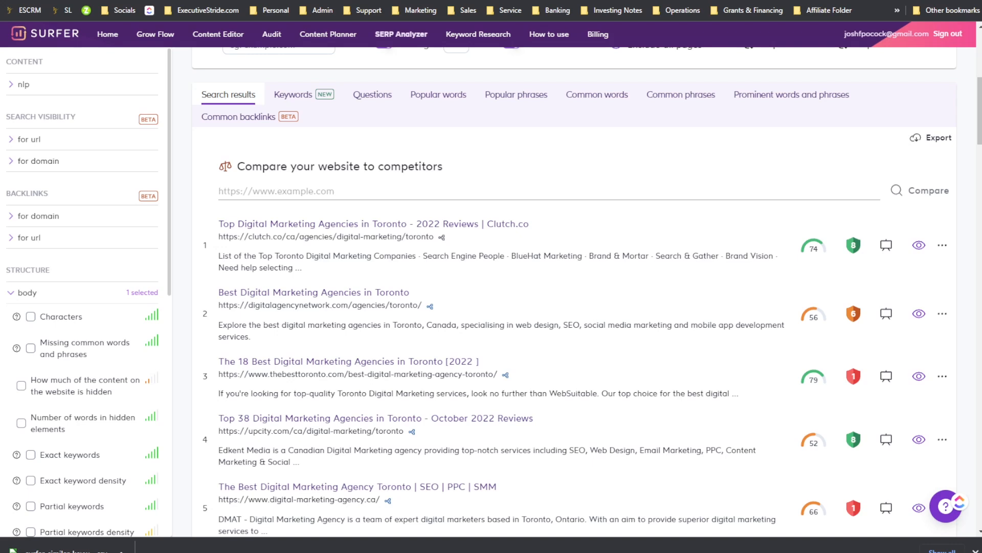
Step: Scroll further through the search results, reading the content score and domain score explanations
scroll(739, 140, down, 2)
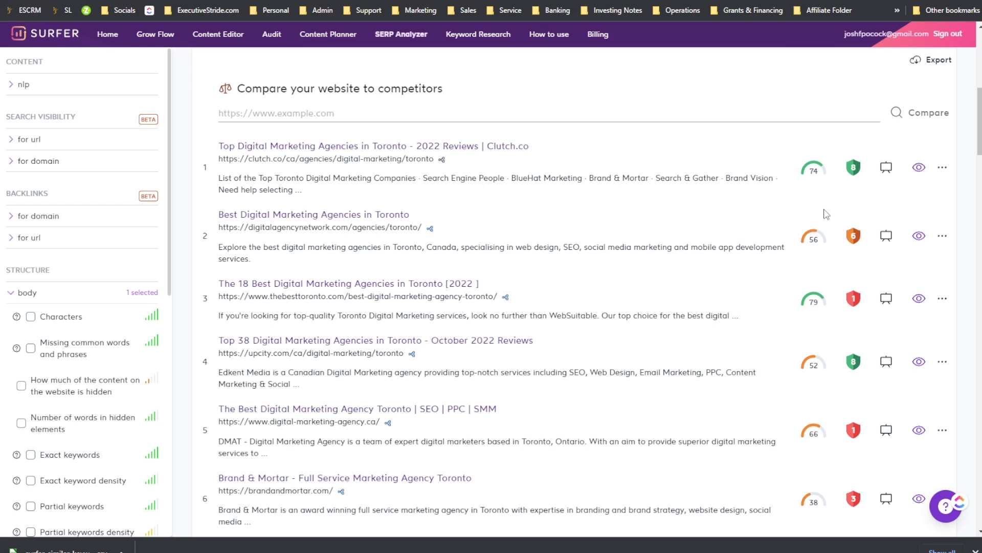
scroll(826, 214, up, 2)
scroll(824, 213, down, 7)
scroll(822, 214, up, 13)
scroll(821, 215, down, 9)
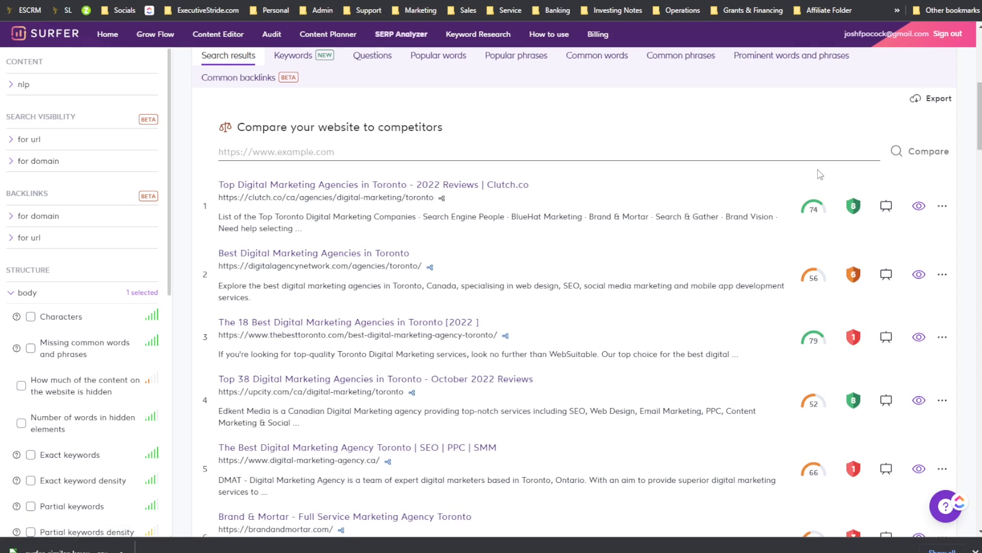
scroll(819, 174, down, 2)
mouse_move(814, 132)
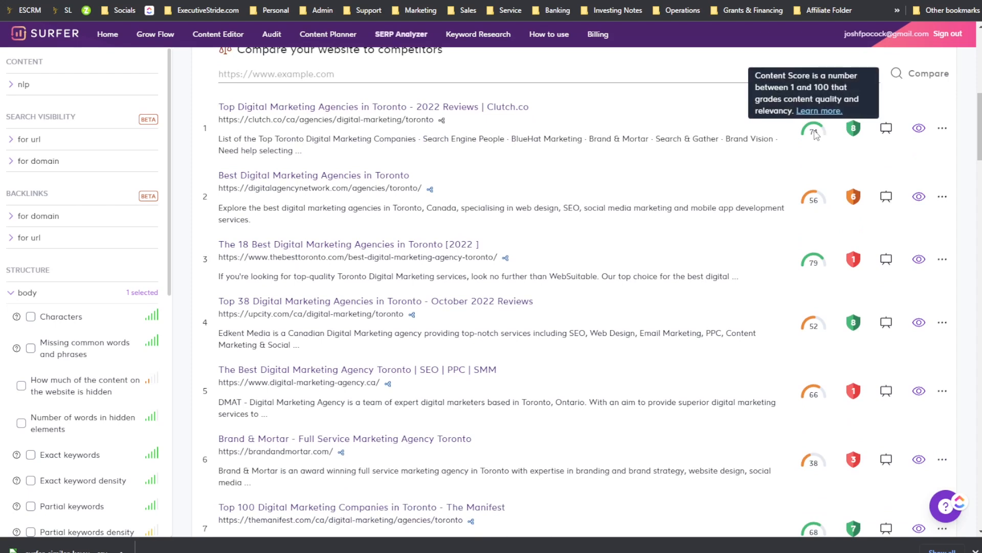
mouse_move(853, 127)
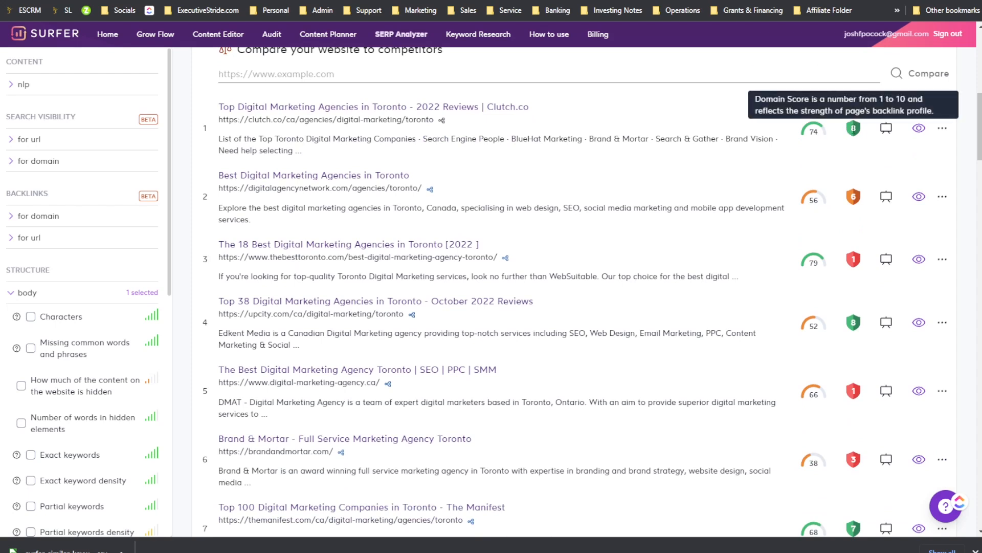
scroll(826, 153, down, 9)
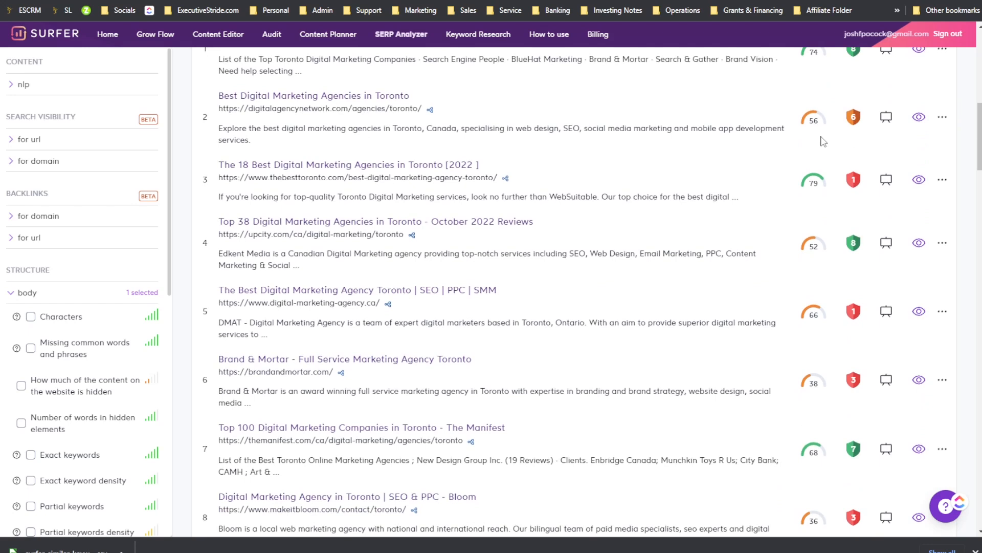
scroll(827, 153, down, 6)
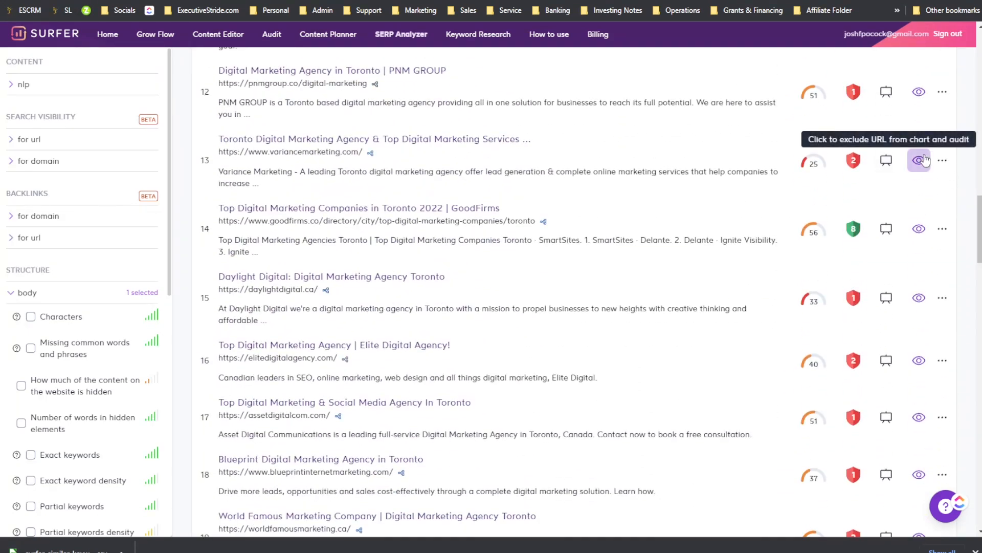
scroll(919, 163, down, 5)
Step: Open the 16th result's page screenshot, zoom in and scroll through it, then close it
mouse_move(943, 134)
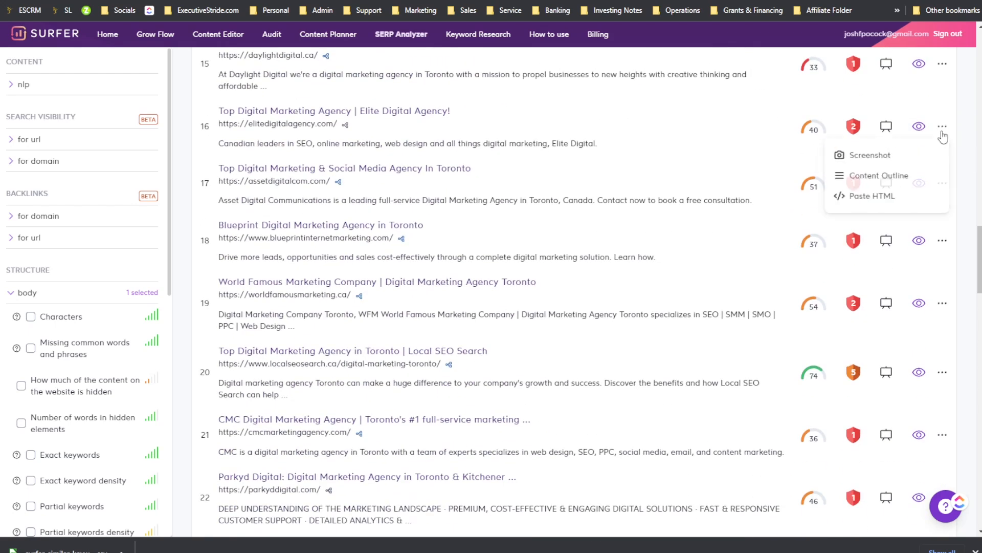
click(903, 155)
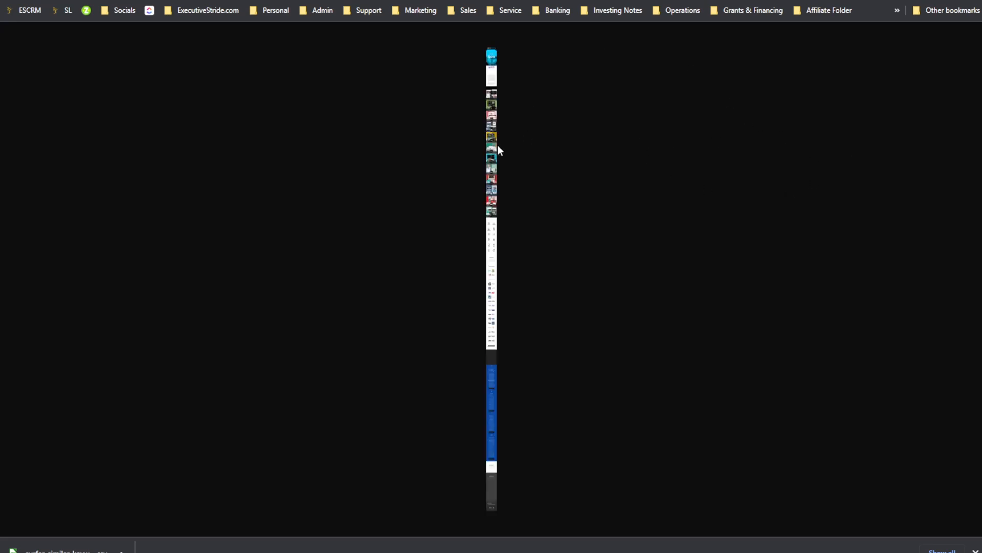
click(495, 137)
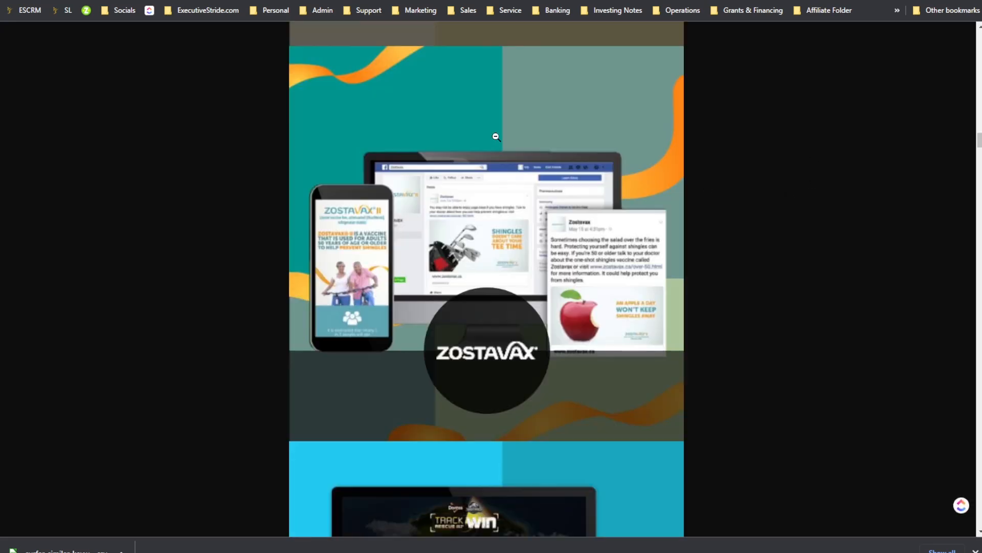
scroll(495, 138, down, 20)
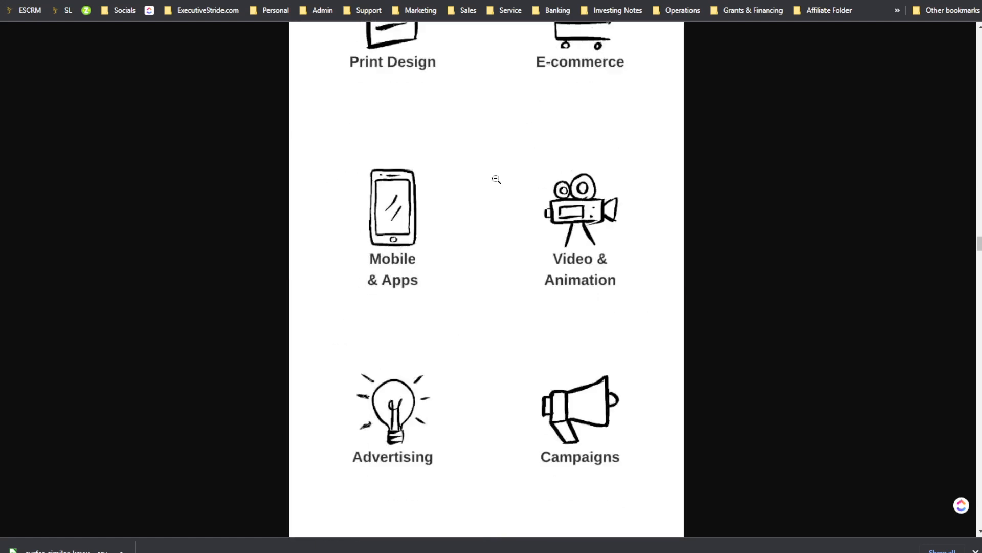
scroll(496, 179, down, 15)
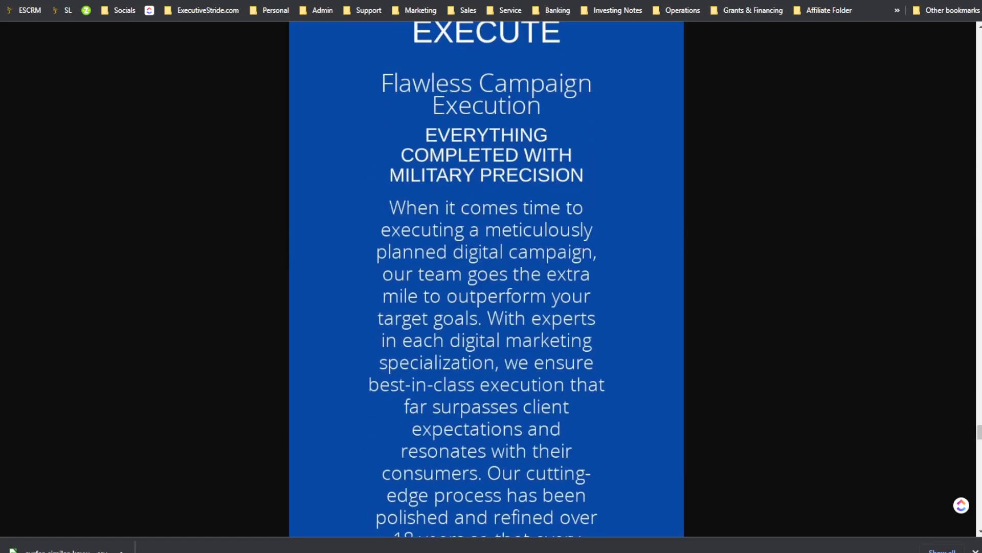
key(Escape)
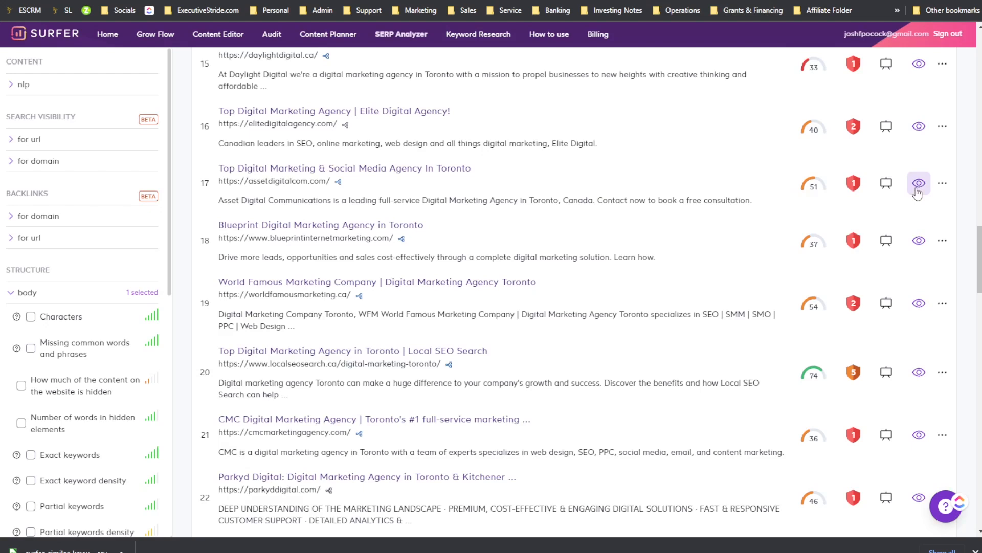
Step: Open the content outline of the Blueprint Digital Marketing result and close it
scroll(916, 186, down, 1)
click(942, 201)
click(876, 252)
scroll(326, 182, down, 2)
scroll(318, 200, up, 2)
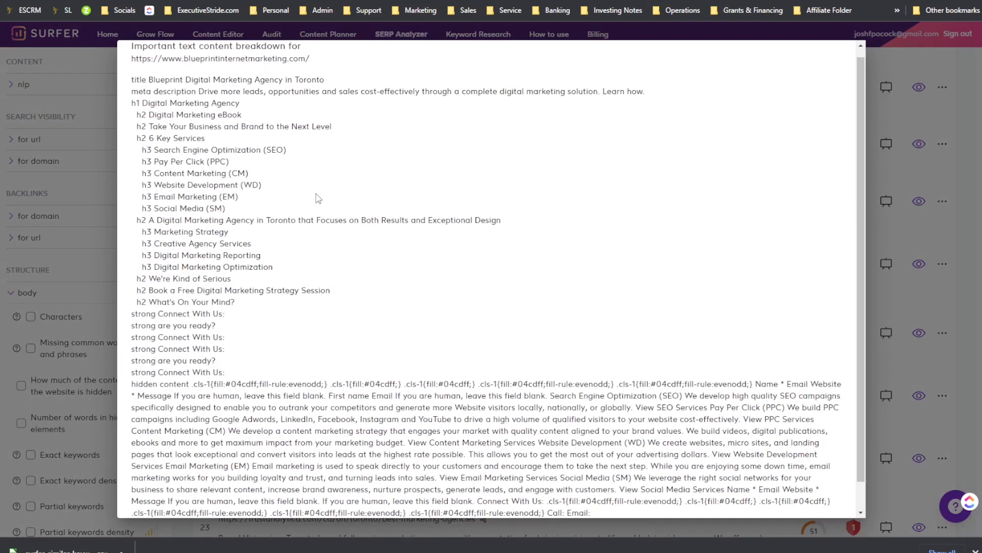
click(873, 169)
Step: Open the first Clutch.co result's content outline, scroll through its text, and close it
scroll(916, 256, up, 15)
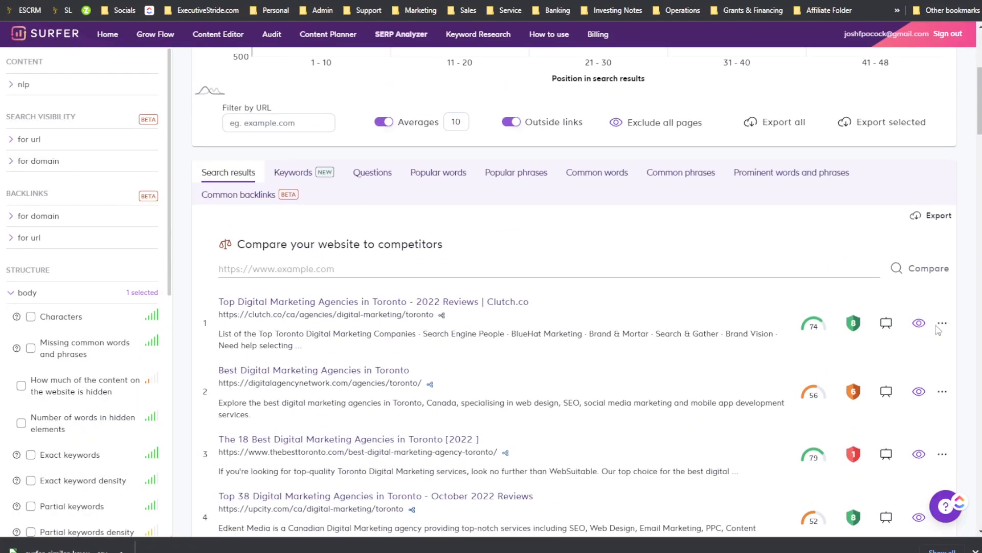
click(942, 324)
click(890, 373)
scroll(396, 184, down, 10)
scroll(401, 178, down, 4)
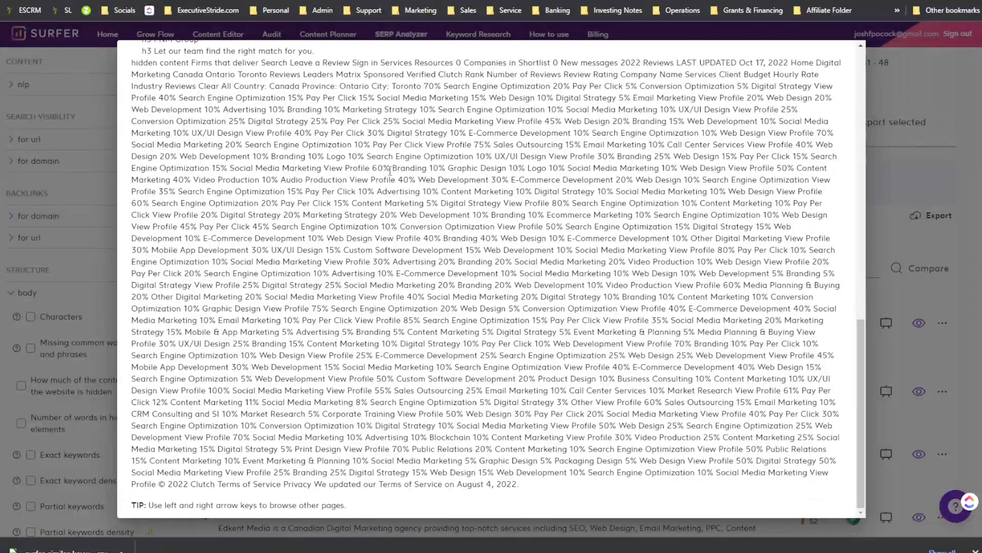
scroll(834, 205, up, 9)
scroll(834, 205, up, 5)
drag(457, 165, 650, 291)
click(831, 227)
click(908, 209)
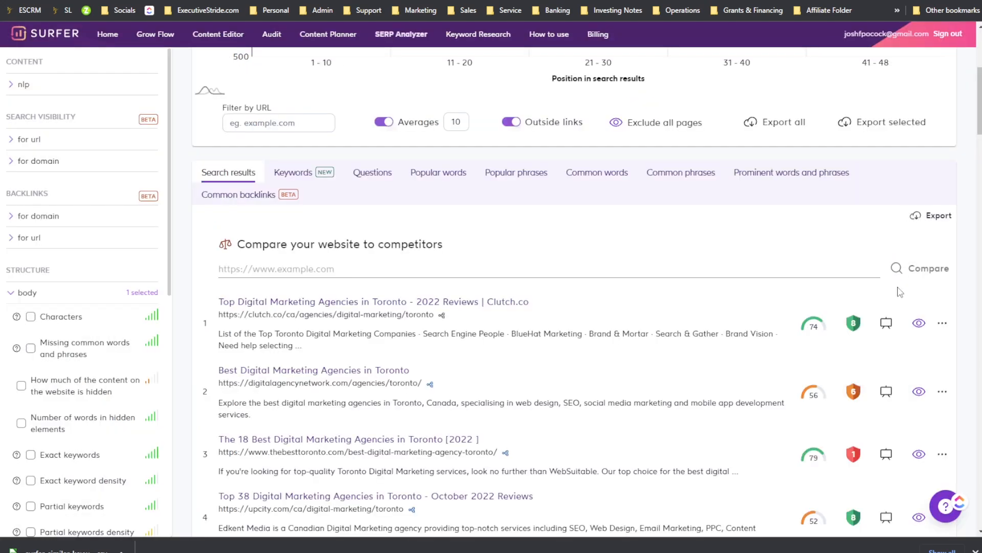
Step: Scroll to the end of the search results list and back up to the chart
scroll(901, 292, down, 1)
scroll(890, 256, down, 4)
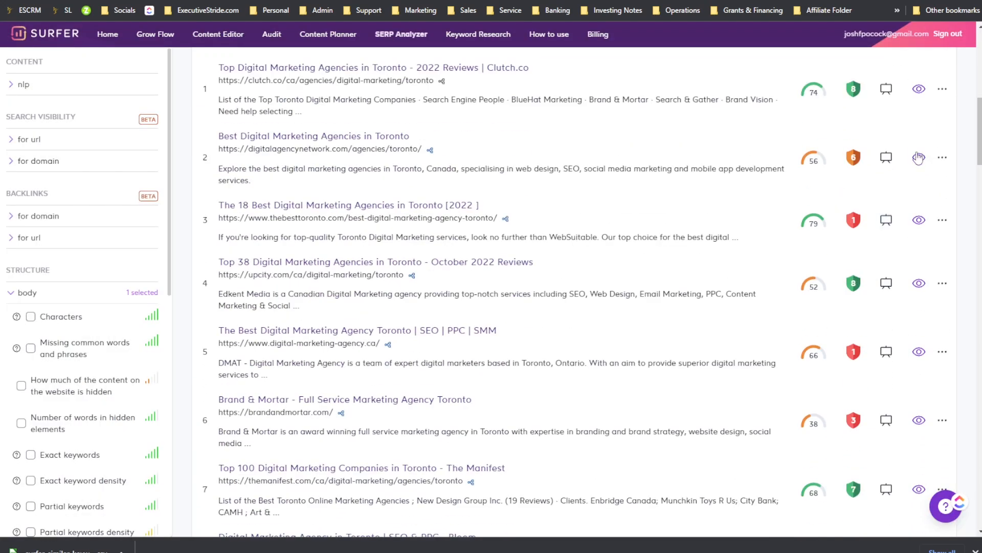
scroll(895, 248, down, 10)
scroll(841, 231, down, 20)
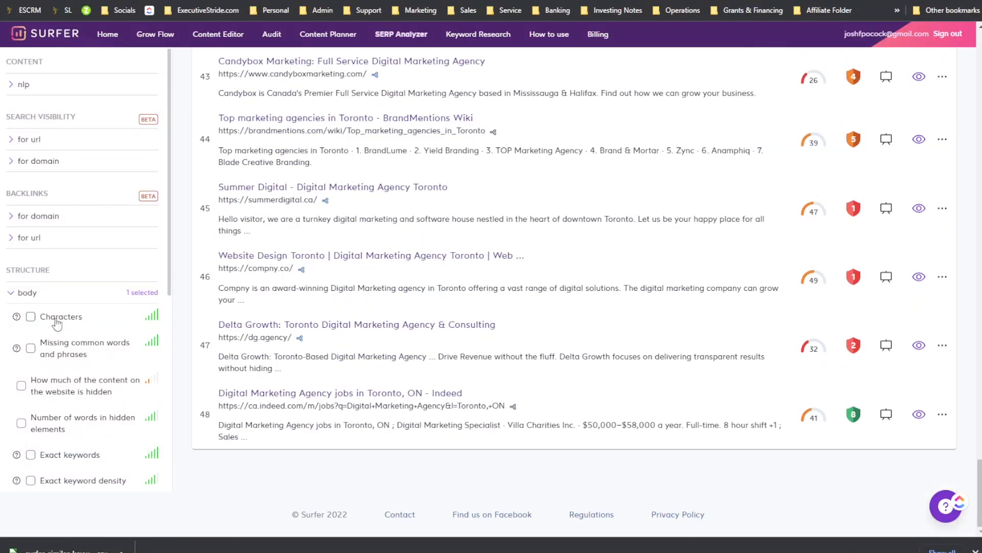
scroll(58, 292, up, 2)
scroll(58, 271, up, 20)
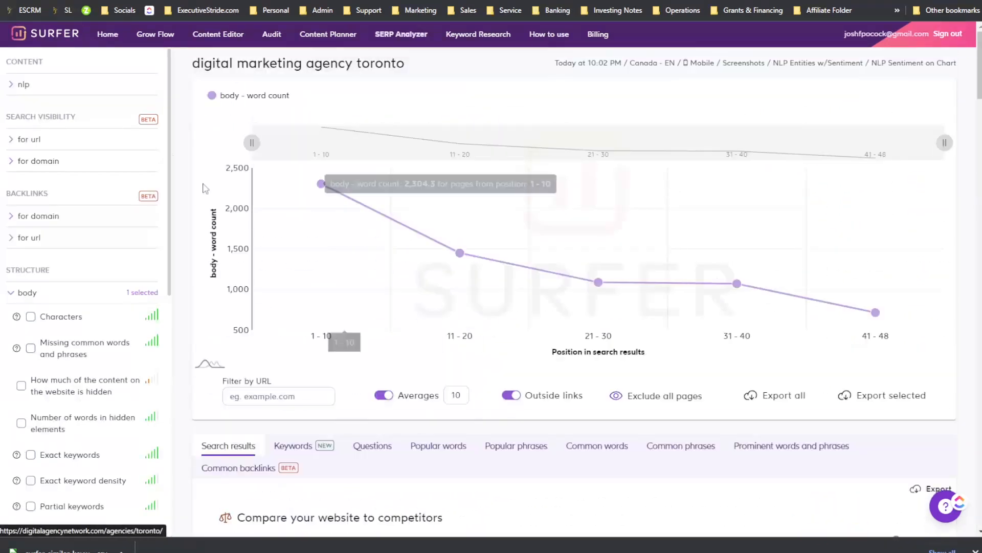
Step: Add the NLP Sentiment metric to the chart
click(45, 91)
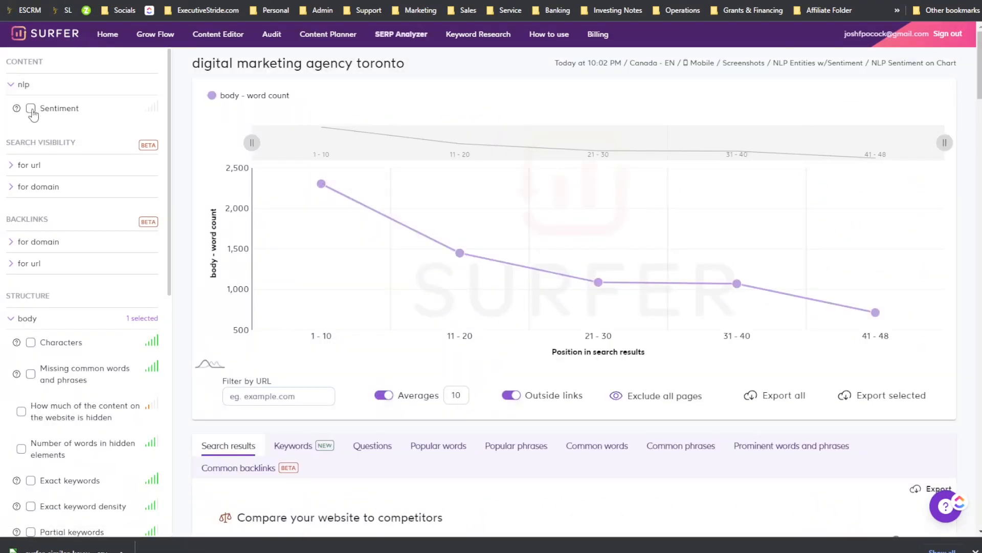
click(32, 110)
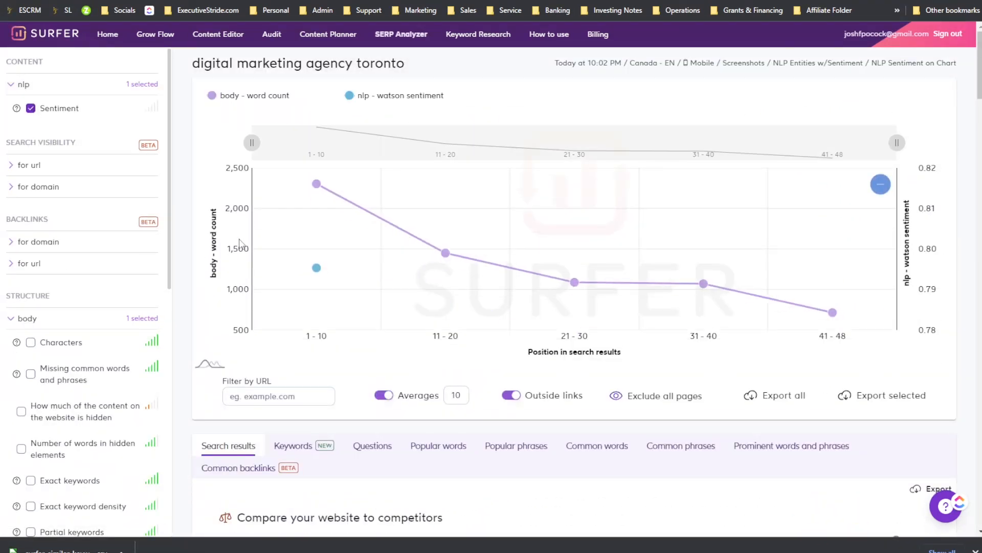
mouse_move(312, 271)
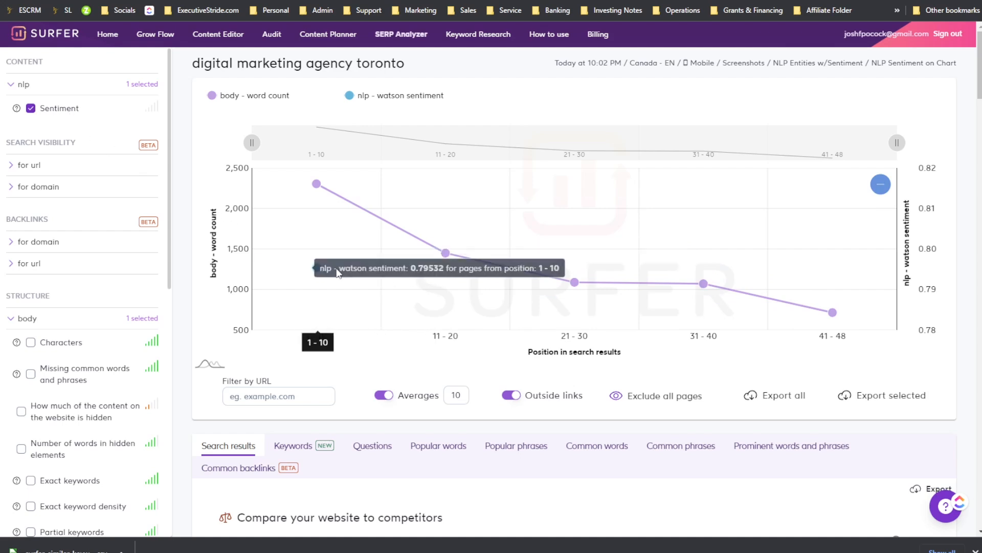
Step: Add the per-URL number of ranked keywords and estimated traffic to the chart
click(30, 165)
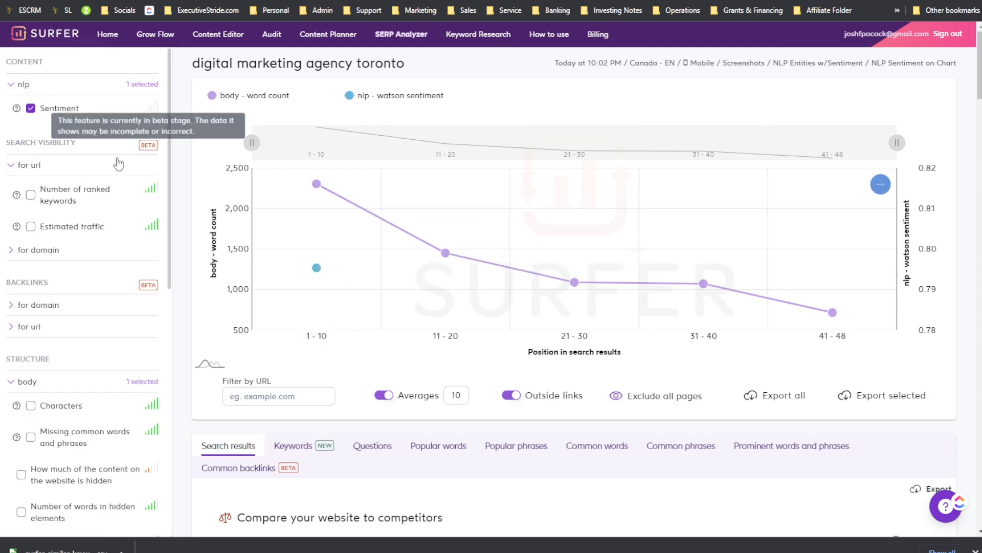
click(46, 197)
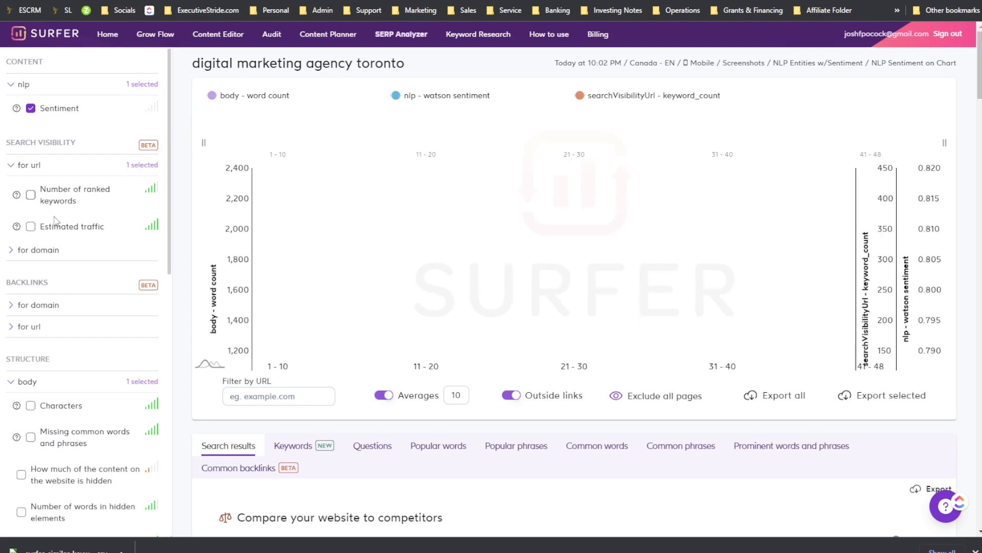
scroll(51, 179, down, 1)
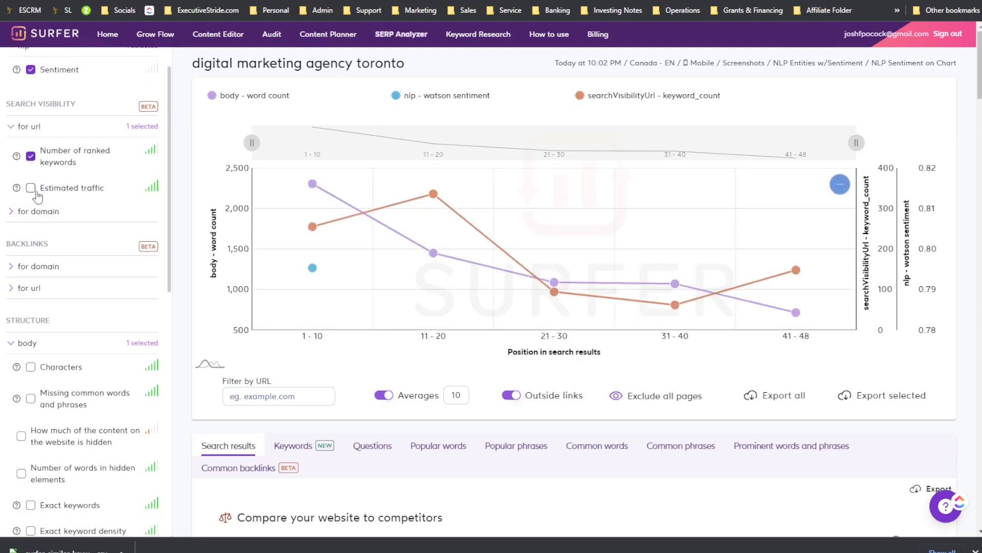
click(31, 188)
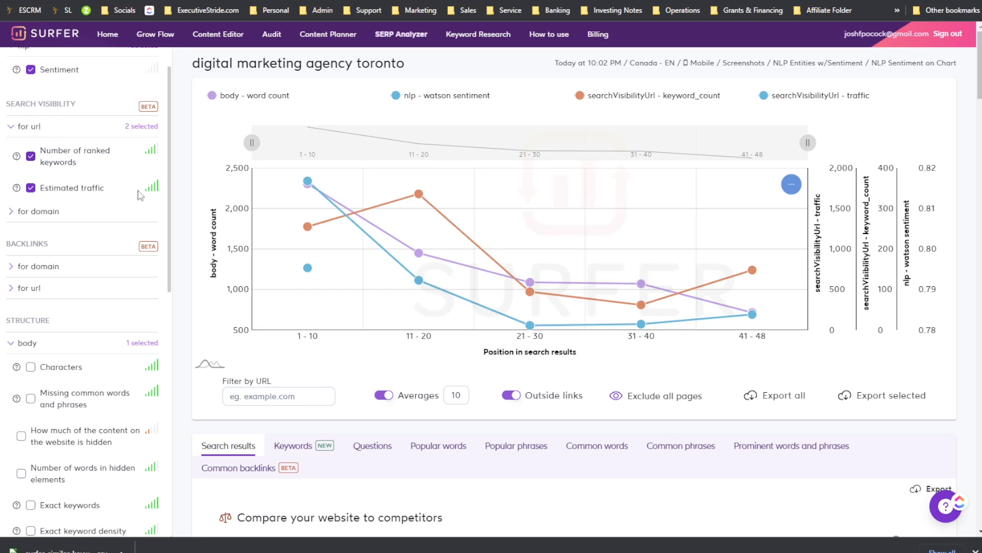
Step: Plot the domain-level estimated traffic on the chart, toggling domain ranked keywords on and off
click(43, 211)
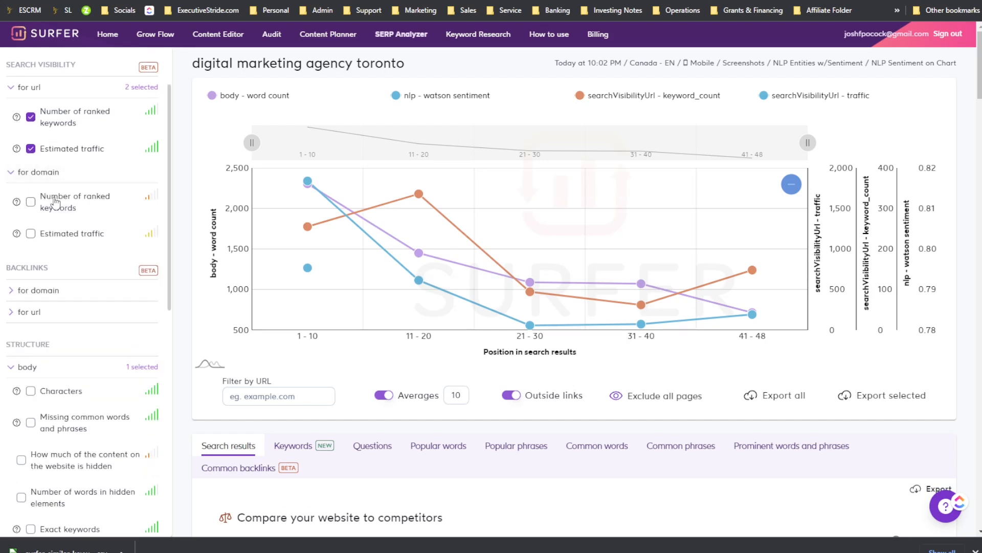
click(58, 233)
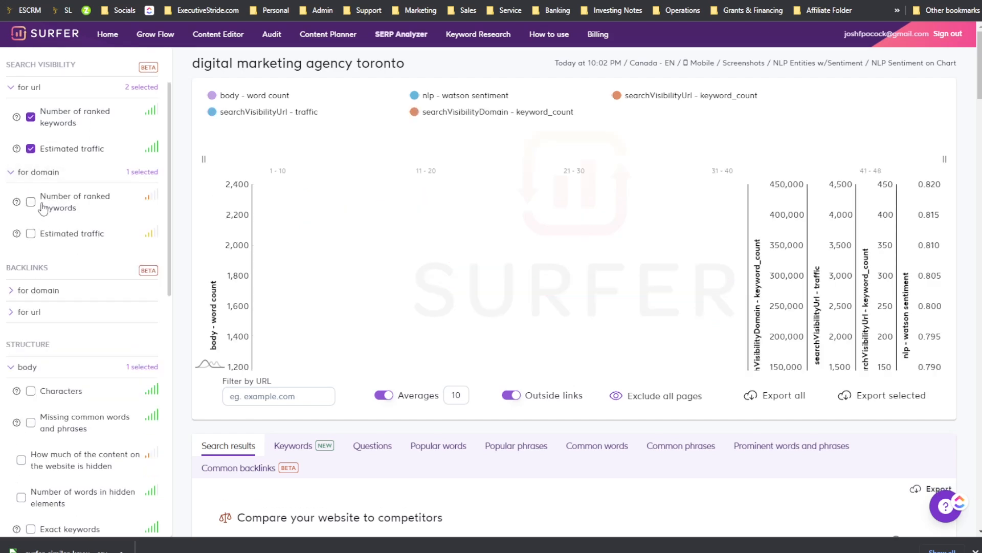
click(44, 205)
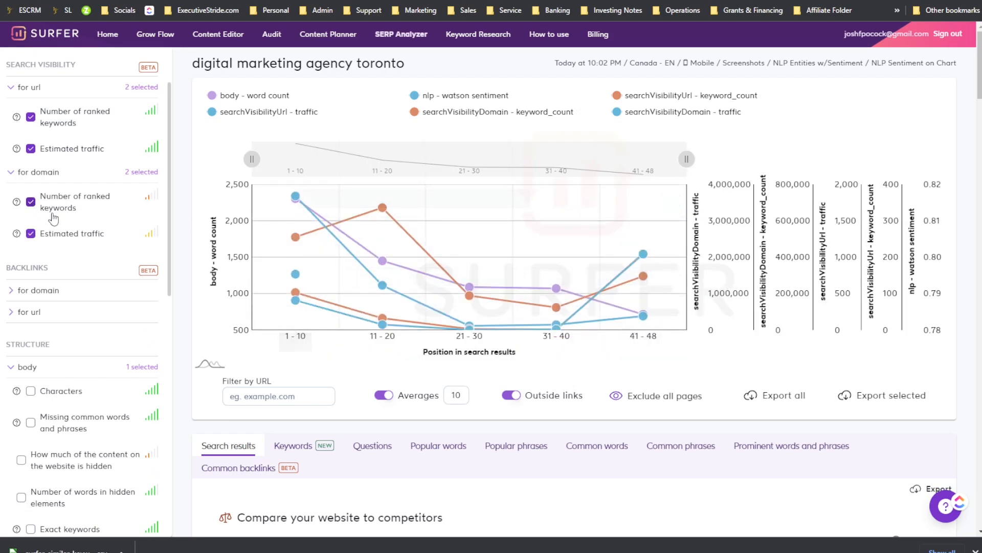
click(34, 235)
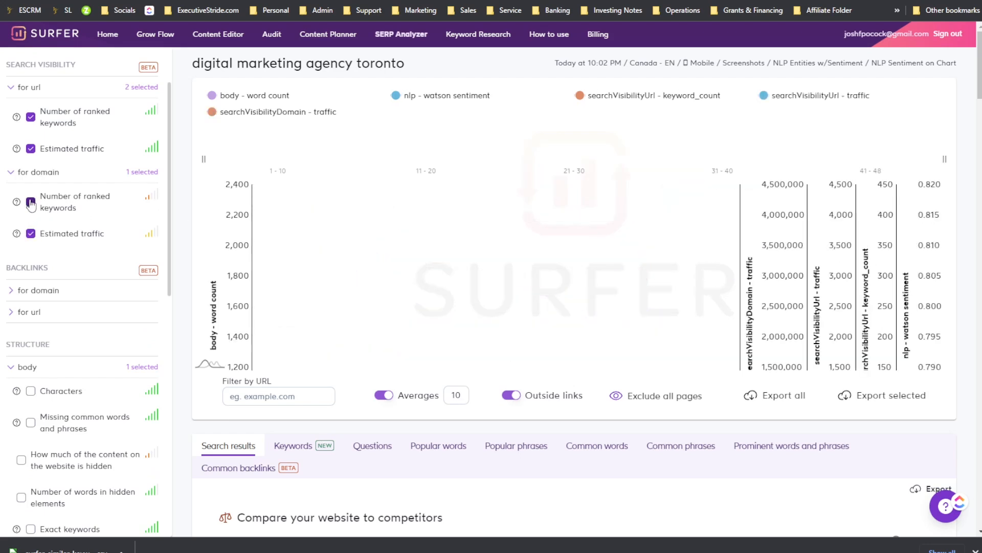
click(32, 234)
click(32, 213)
Step: Add the backlinks Referring domains metric for domain to the chart
click(50, 278)
scroll(50, 278, down, 1)
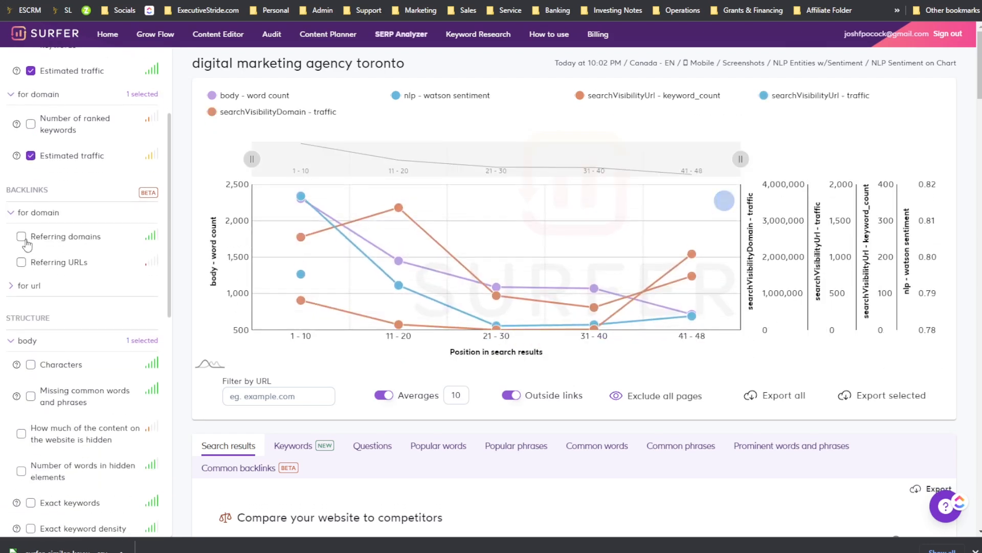
click(63, 239)
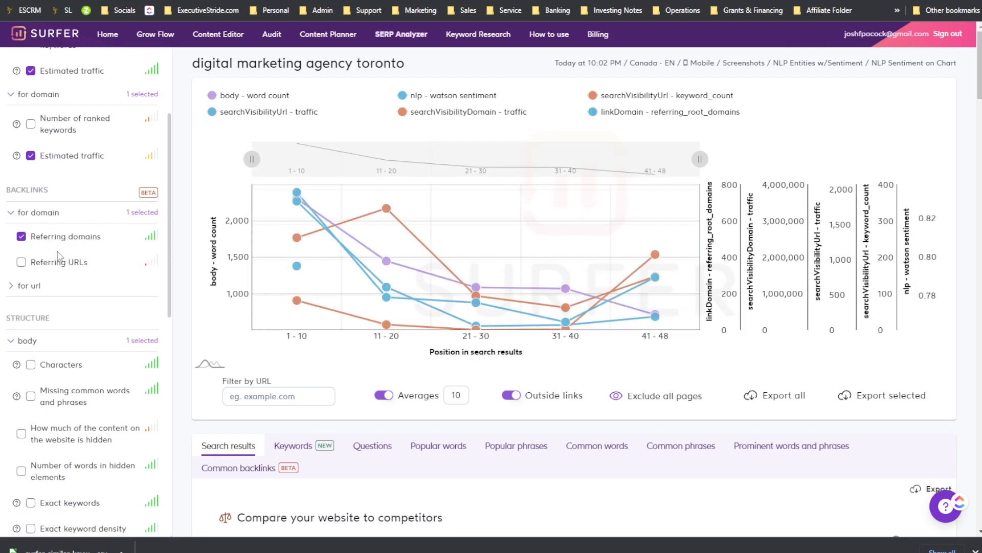
Step: Add the backlinks Referring domains metric for URL to the chart
scroll(40, 243, down, 1)
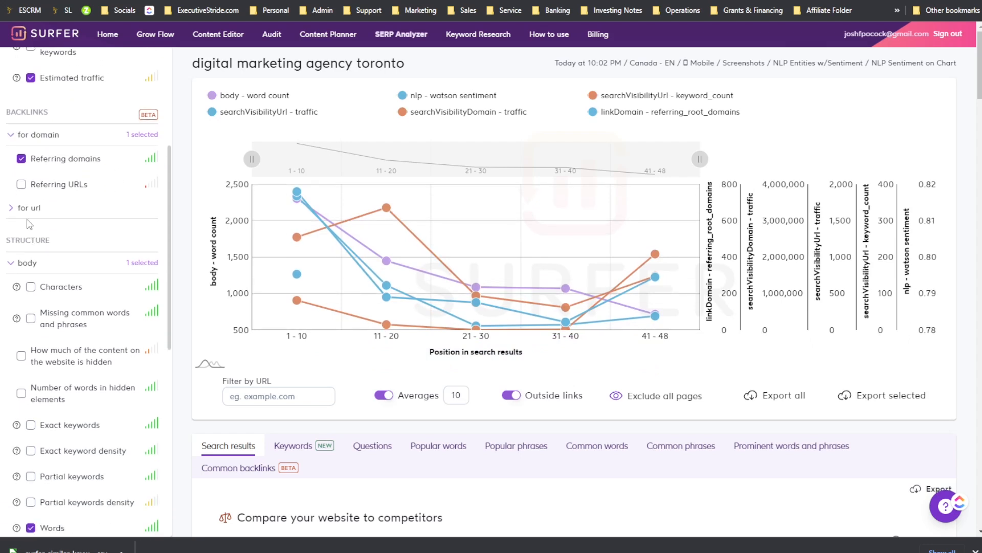
click(35, 208)
click(64, 235)
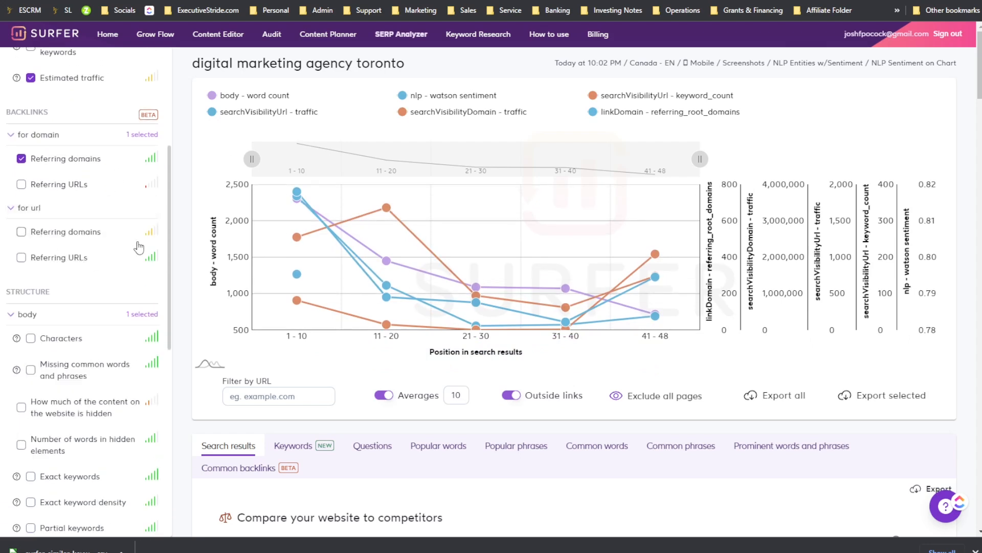
scroll(60, 230, down, 1)
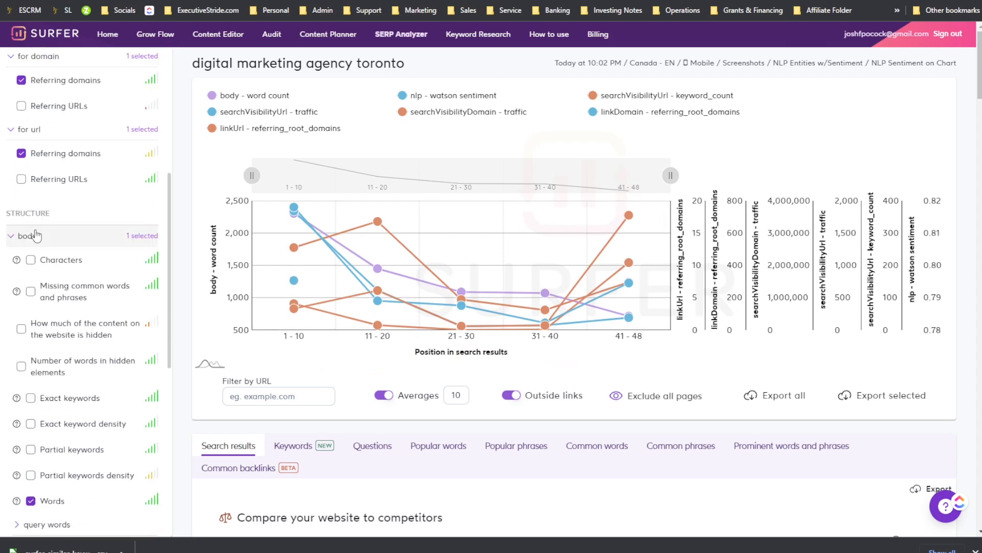
Step: Add the body Characters and Missing common words and phrases metrics to the chart
scroll(77, 225, down, 1)
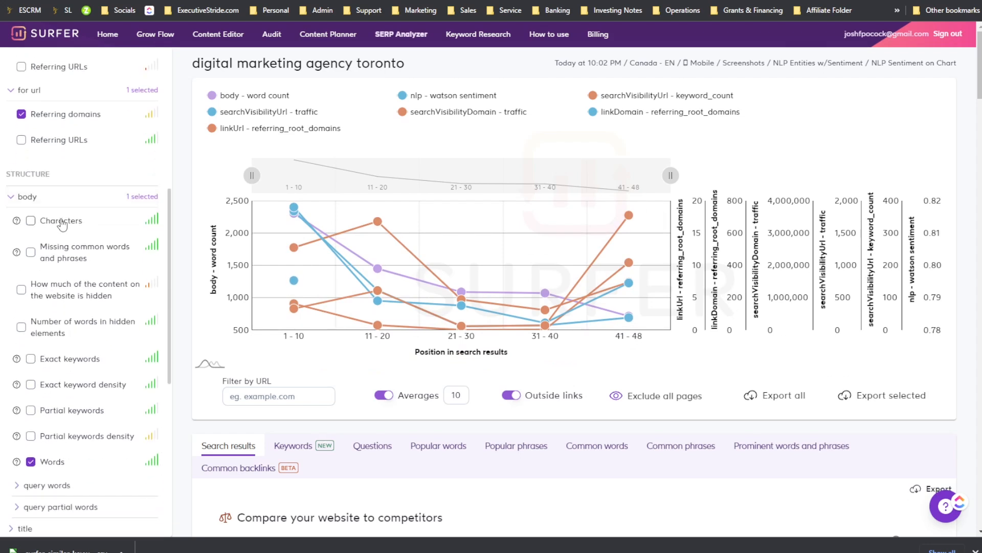
click(30, 221)
click(32, 252)
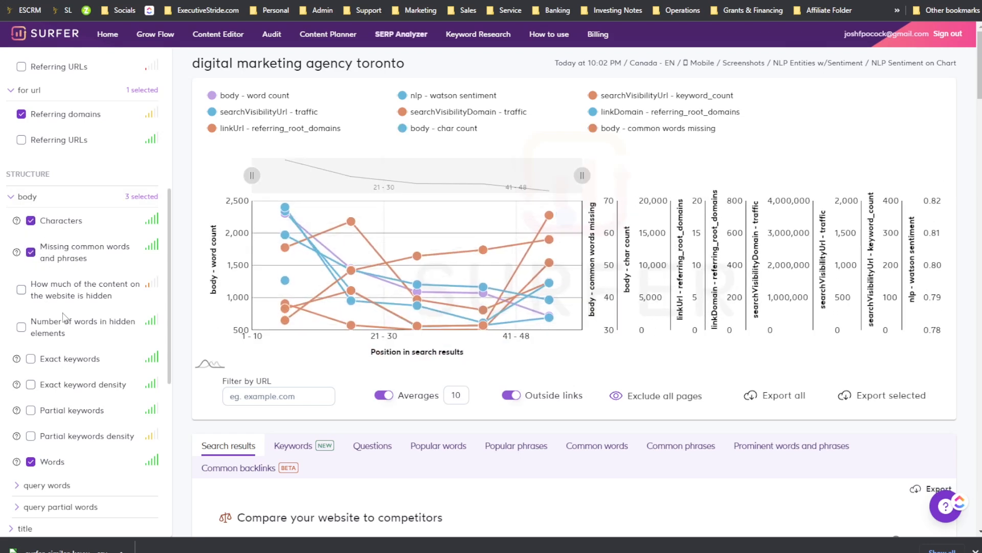
Step: Browse the remaining structure metric groups, expanding the paragraphs group
scroll(102, 283, down, 2)
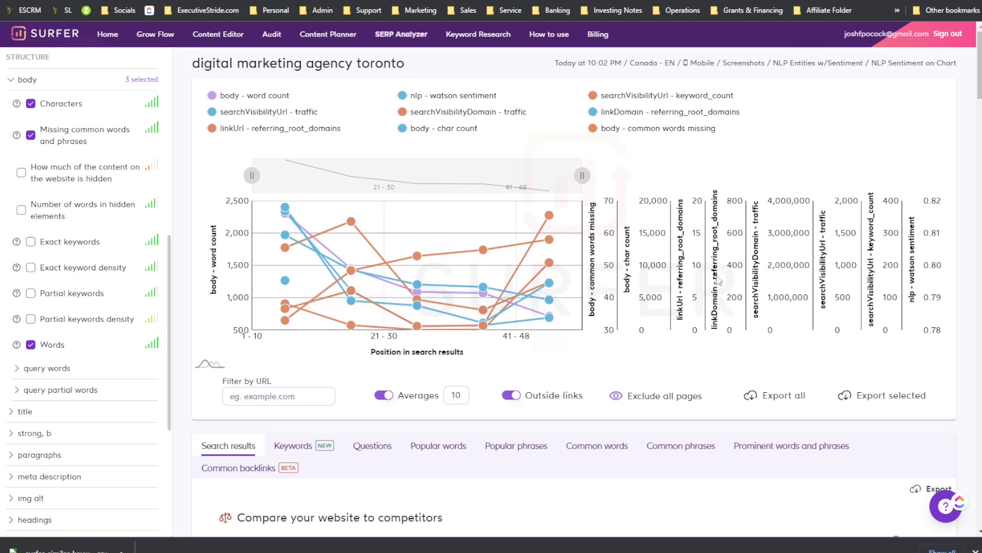
scroll(109, 309, down, 2)
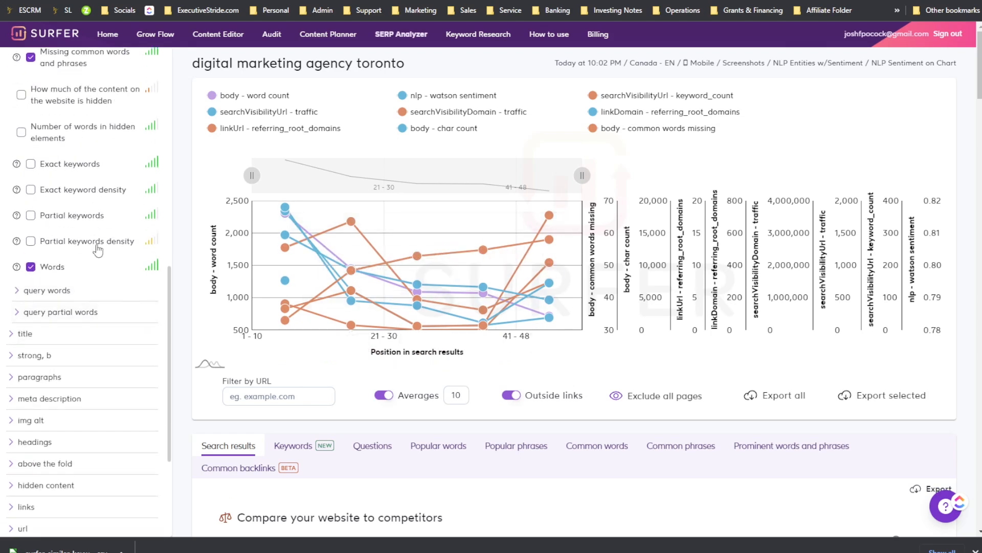
scroll(178, 285, down, 3)
scroll(136, 285, down, 3)
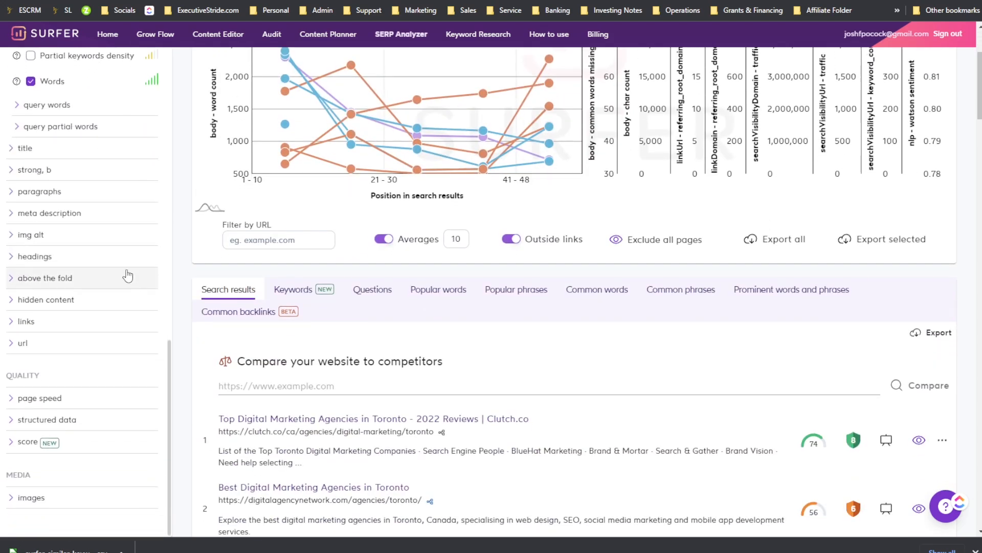
click(65, 192)
scroll(62, 307, down, 5)
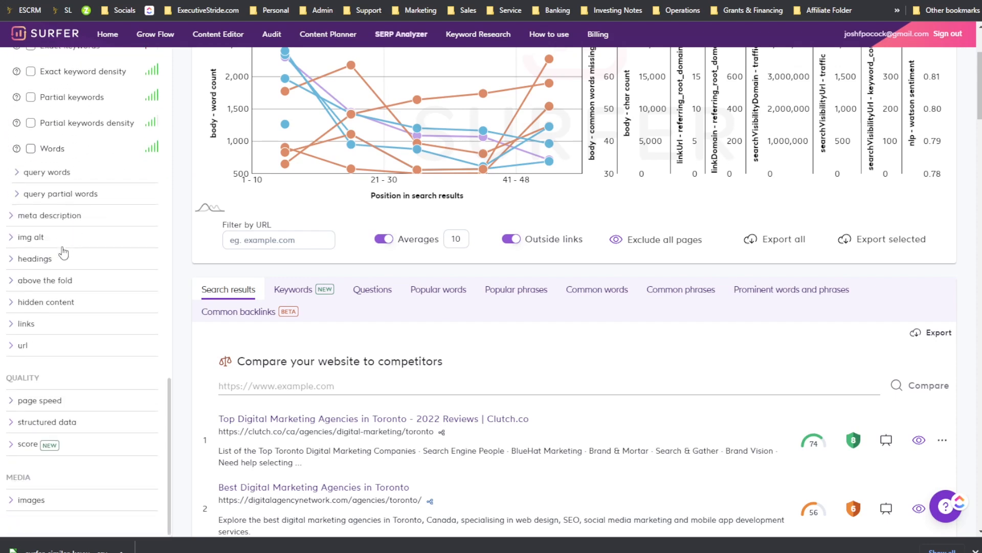
scroll(63, 316, up, 8)
scroll(271, 84, up, 3)
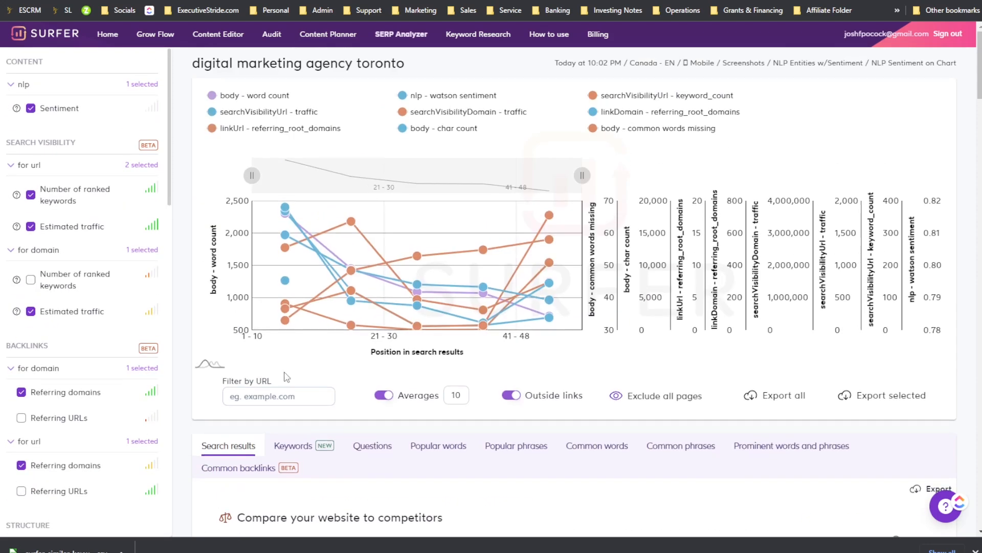
Step: Open the existing digital marketing agency toronto report from the Audit tool's history
click(62, 33)
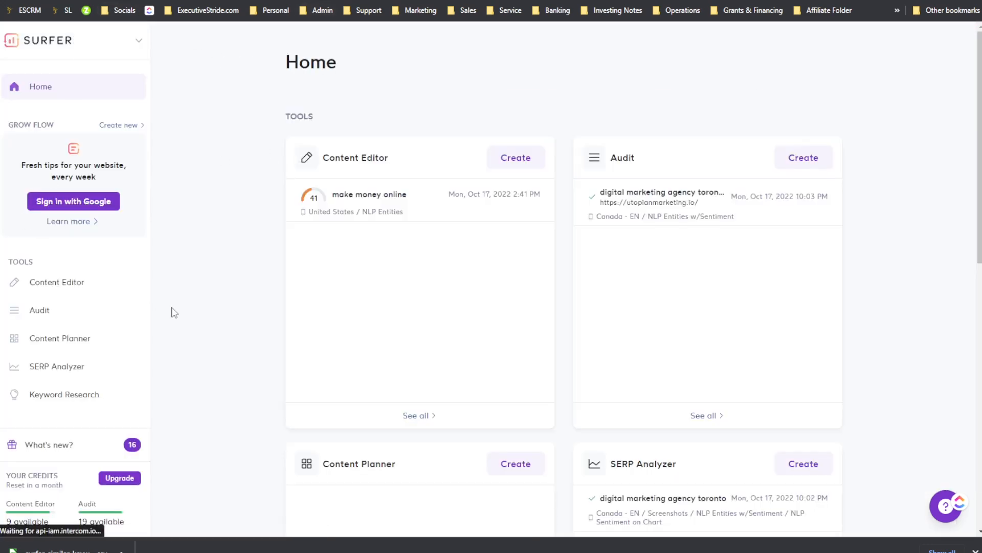
click(70, 377)
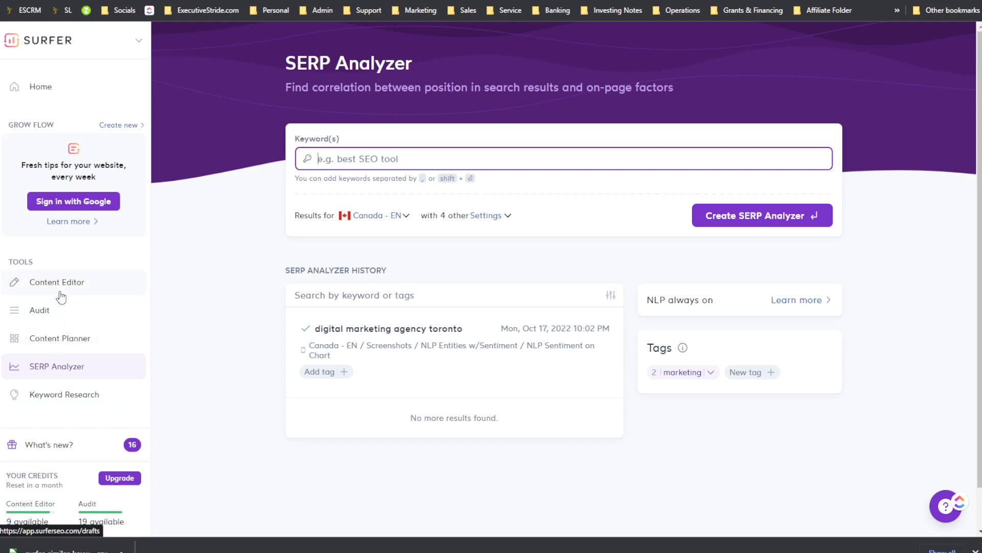
click(62, 316)
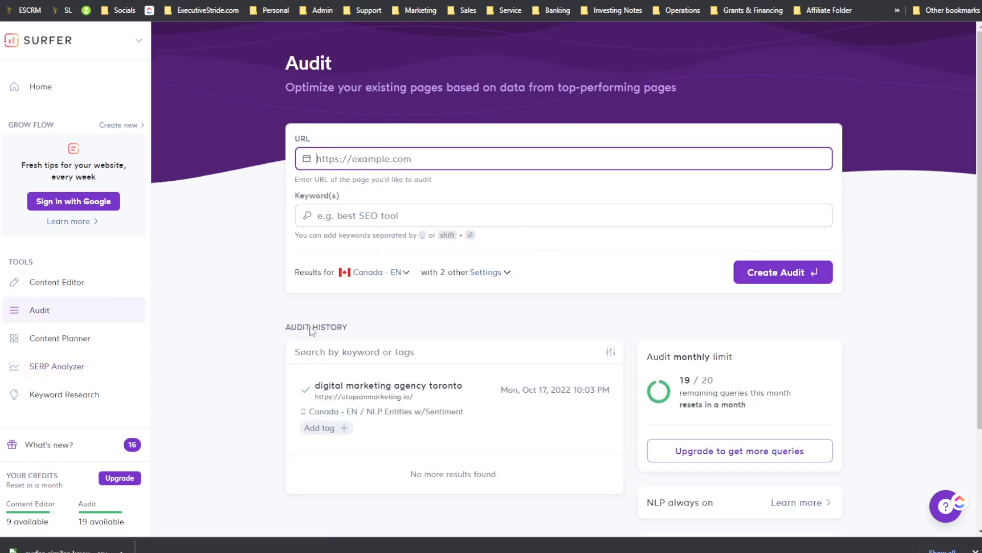
click(338, 394)
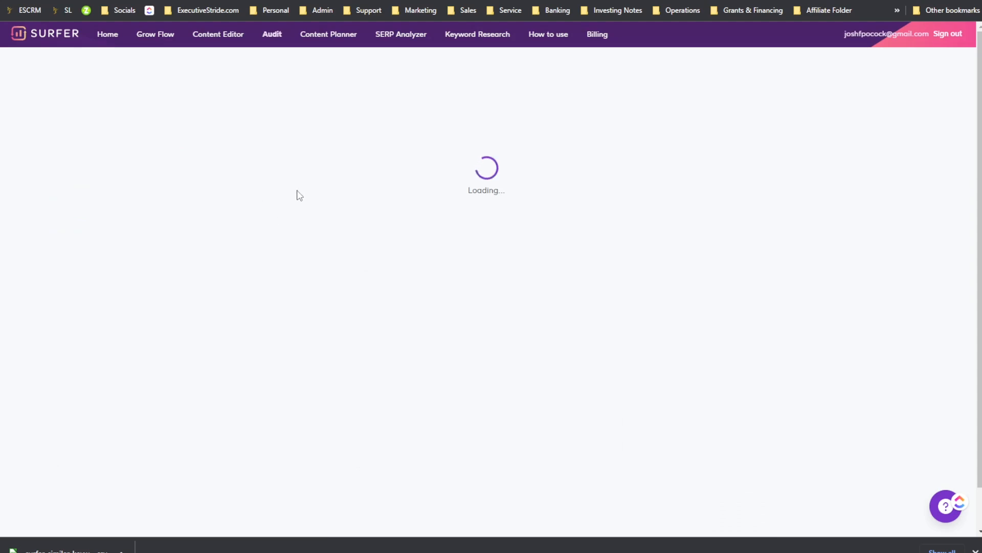
drag(209, 125, 279, 143)
click(264, 151)
drag(204, 231, 283, 257)
click(188, 241)
click(285, 257)
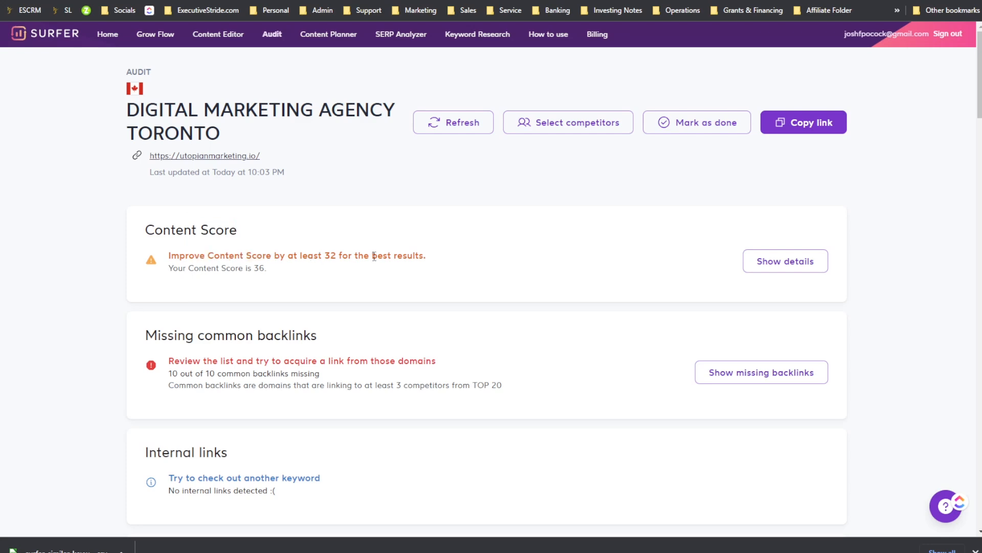
drag(352, 256, 403, 260)
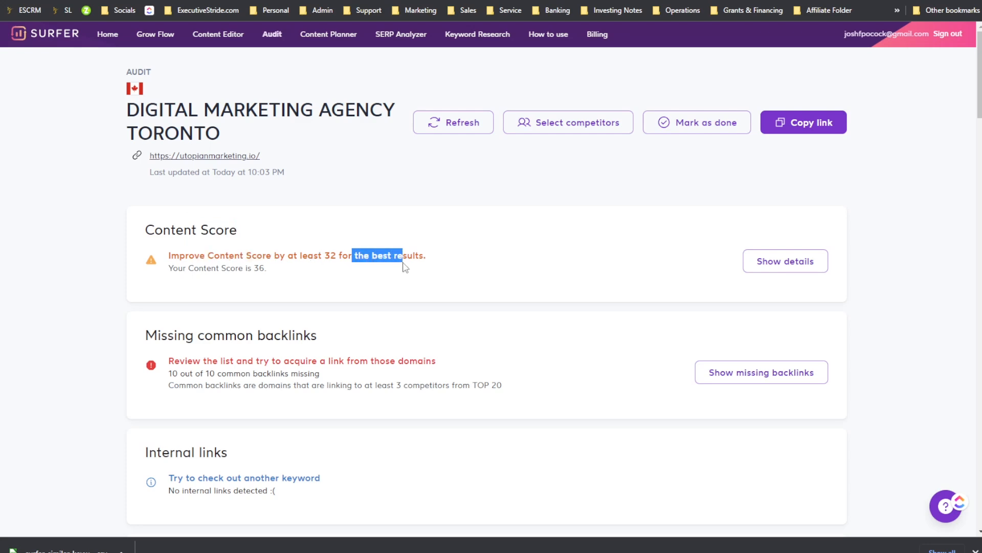
Step: Show the Content Score details comparing the audited page with its competitors
click(821, 263)
scroll(367, 247, down, 3)
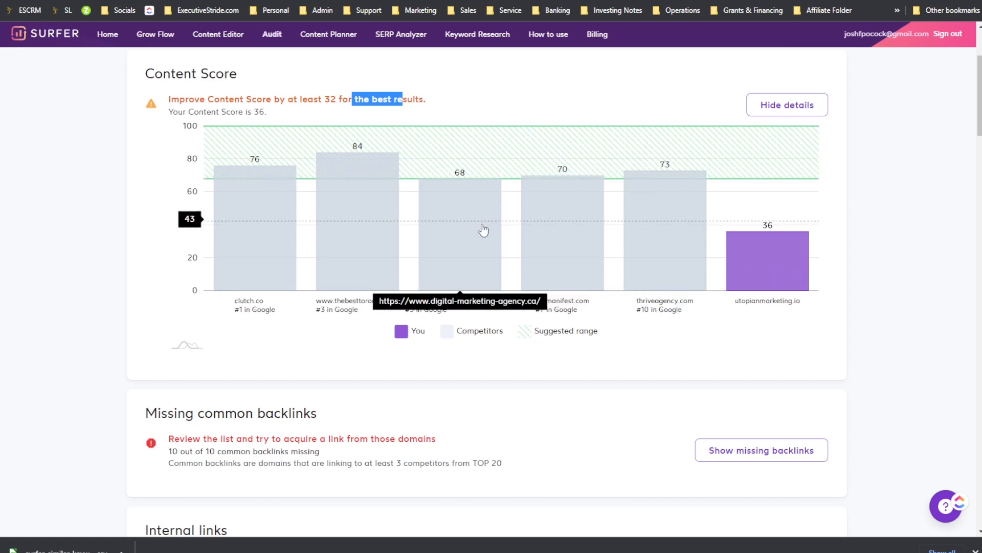
scroll(482, 229, down, 2)
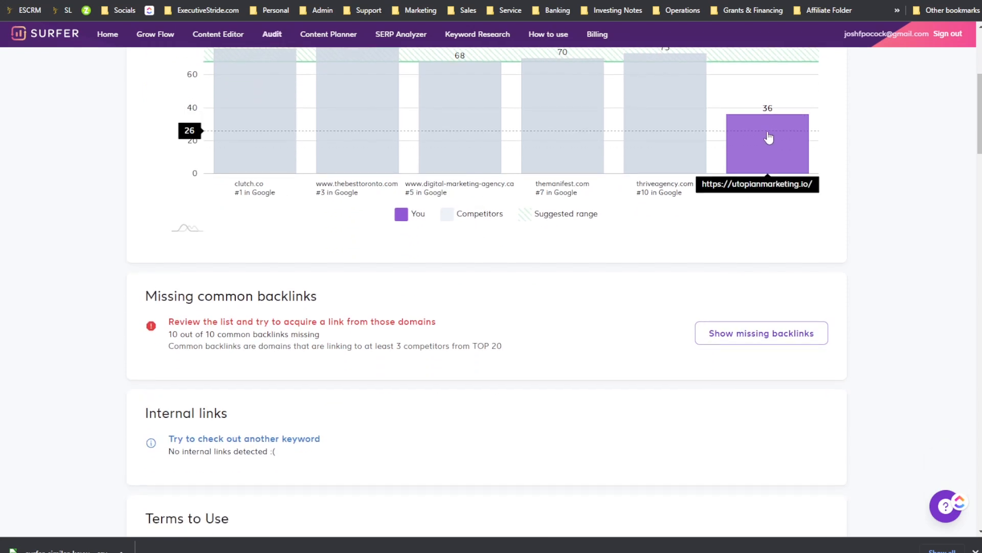
scroll(445, 210, down, 1)
Step: Show the list of missing common backlinks
drag(212, 222, 362, 230)
scroll(355, 236, down, 2)
drag(201, 126, 258, 127)
click(298, 127)
click(715, 145)
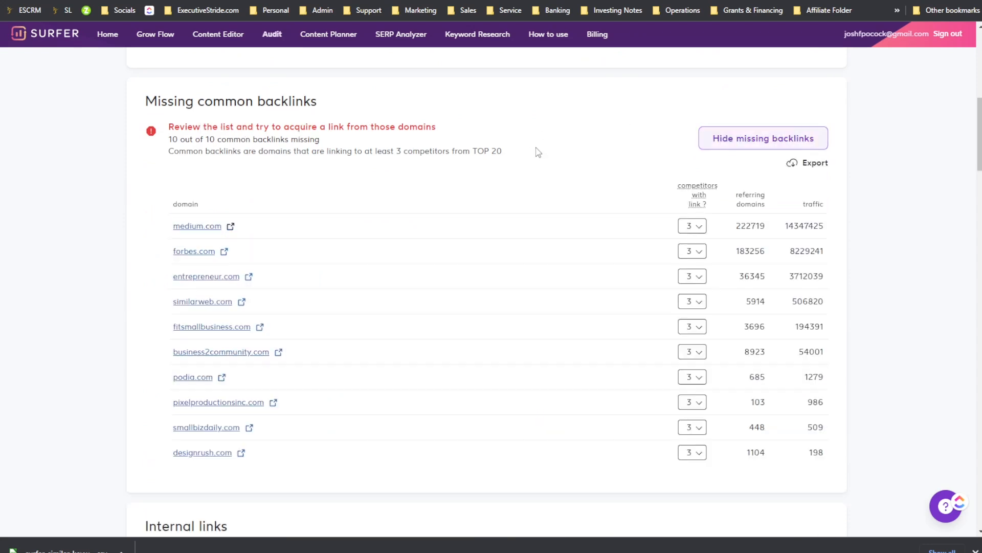
Step: Review the missing common backlinks table with each domain's referring domains and traffic
scroll(160, 176, down, 1)
scroll(246, 247, down, 1)
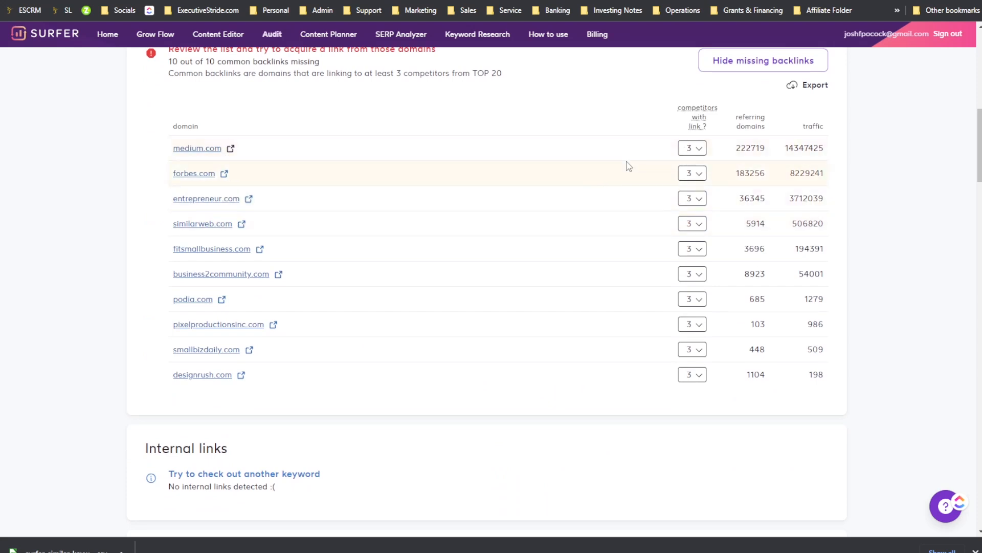
drag(188, 299, 252, 387)
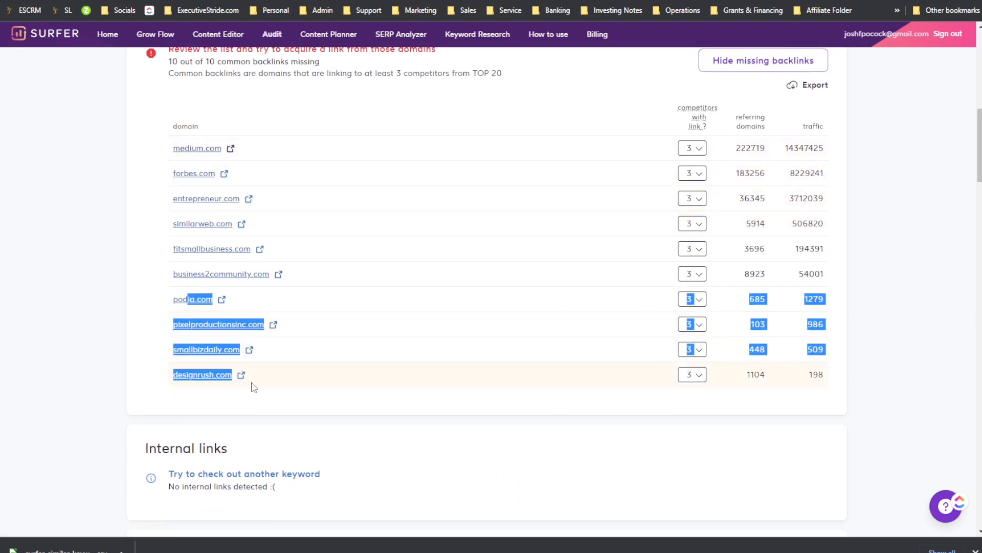
drag(164, 134, 305, 356)
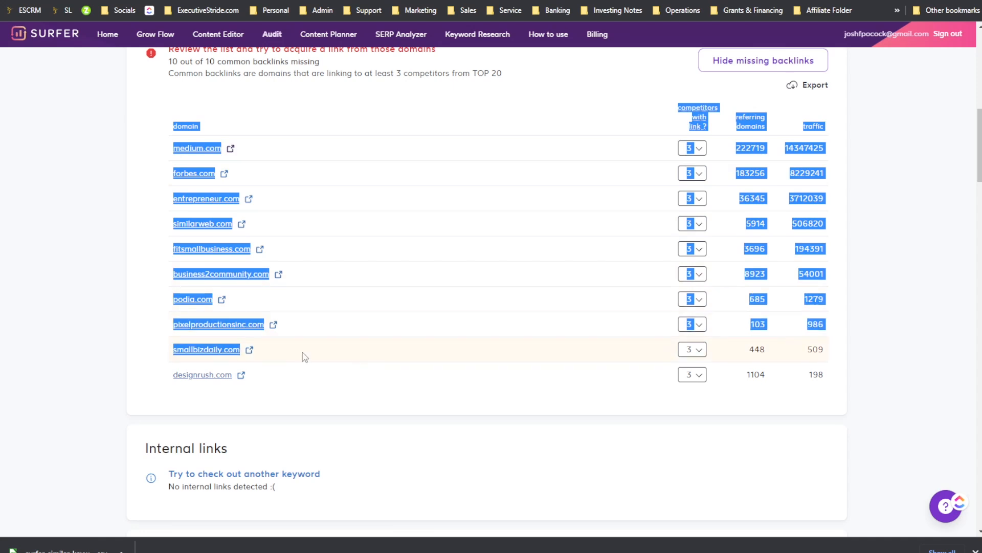
click(134, 284)
drag(157, 162, 209, 209)
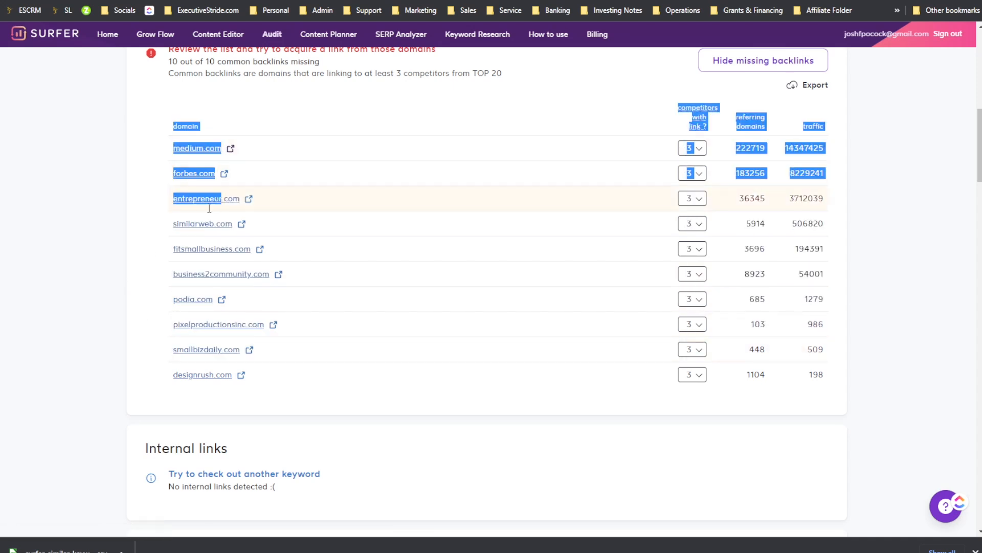
click(150, 171)
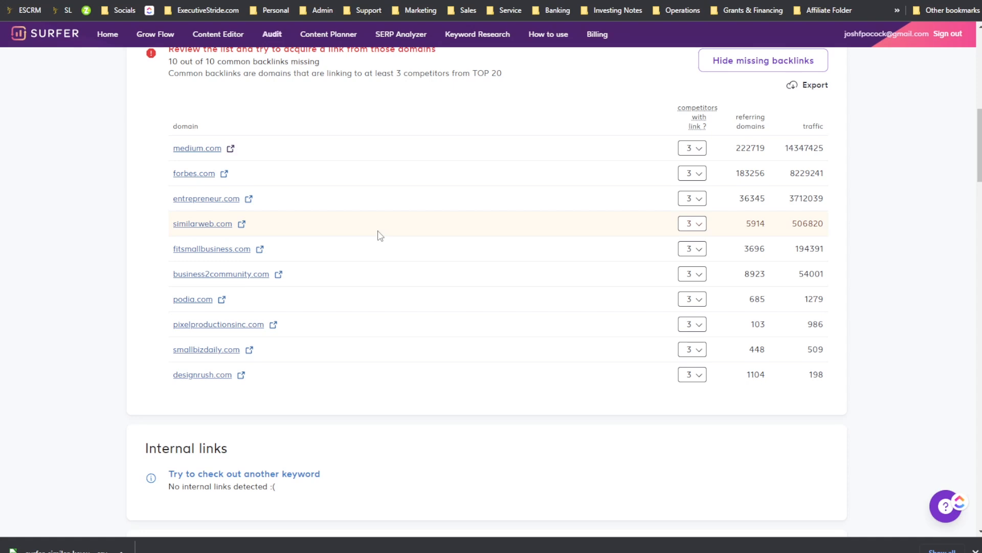
Step: Review the Terms to Use section with its suggested terms and actions
scroll(256, 217, down, 2)
scroll(250, 232, up, 2)
scroll(268, 237, down, 3)
scroll(275, 263, down, 3)
scroll(251, 225, up, 3)
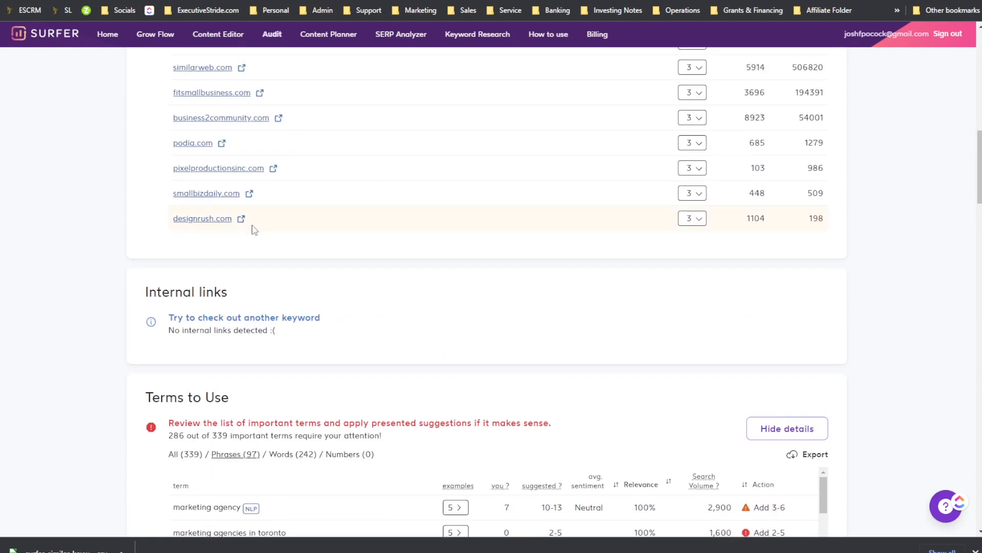
scroll(289, 279, down, 5)
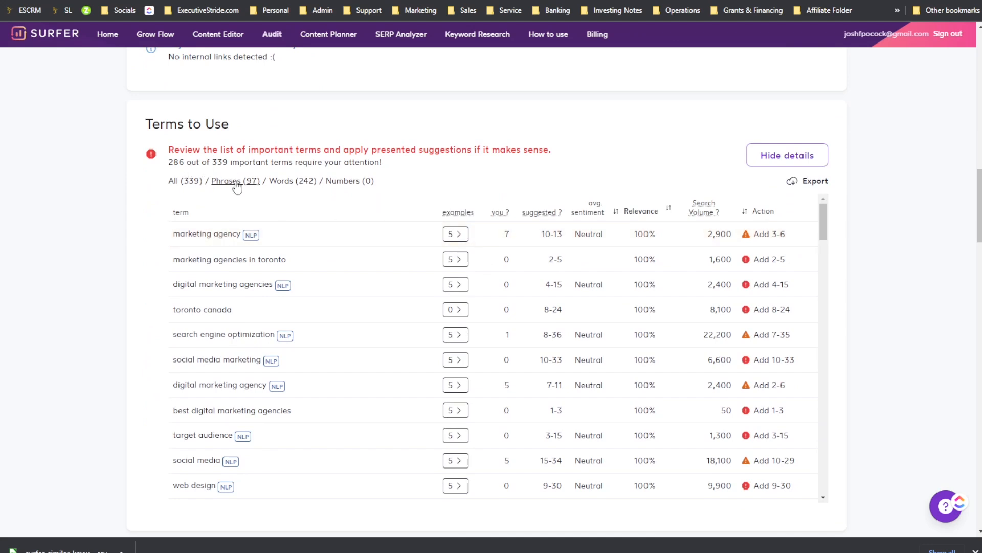
Step: Filter the Terms to Use list to show Words only
drag(168, 131, 318, 148)
click(211, 129)
click(356, 147)
mouse_move(184, 169)
mouse_down()
mouse_move(175, 166)
mouse_move(186, 166)
mouse_up()
click(208, 162)
click(204, 182)
drag(228, 182, 233, 183)
click(305, 184)
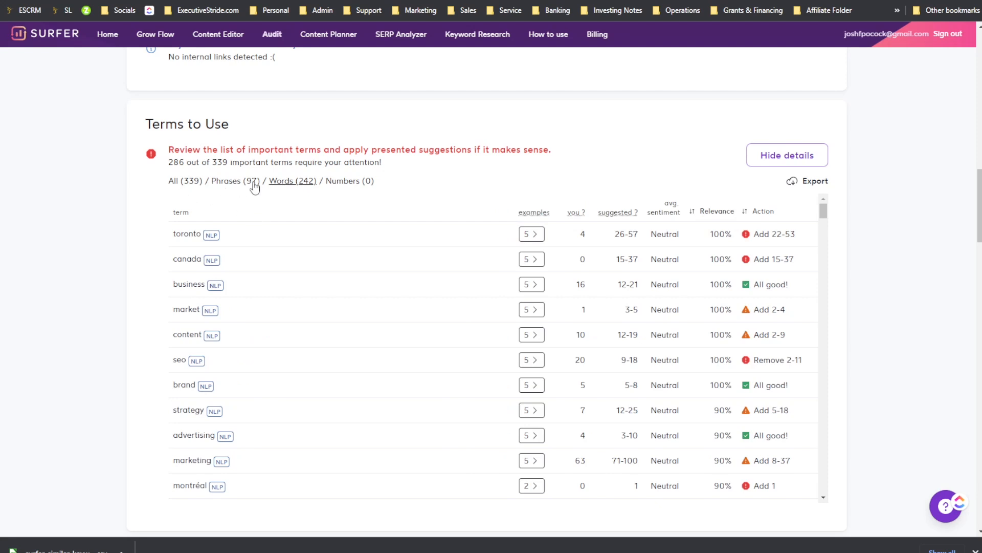
Step: Examine the suggested word terms, their usage counts and recommended actions
scroll(335, 428, down, 1)
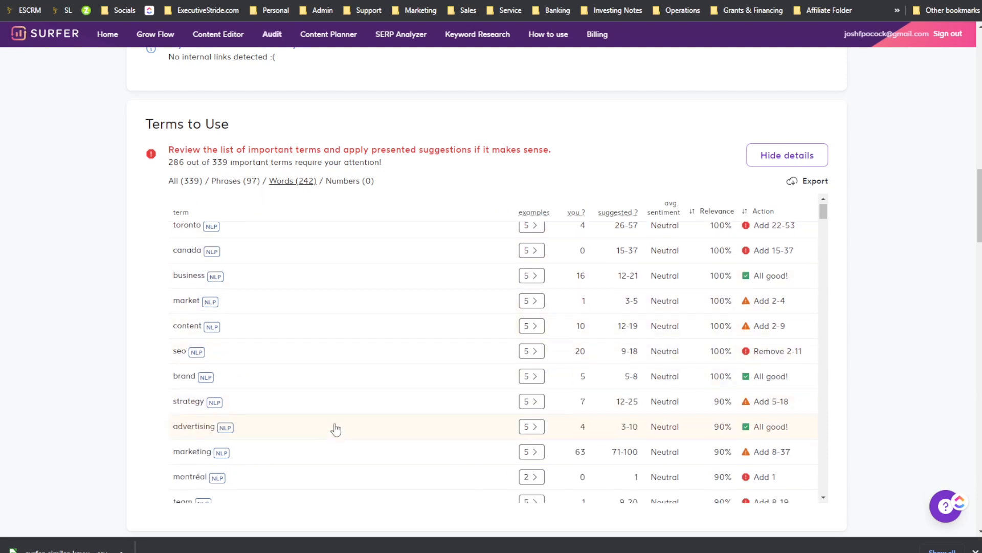
scroll(766, 296, up, 4)
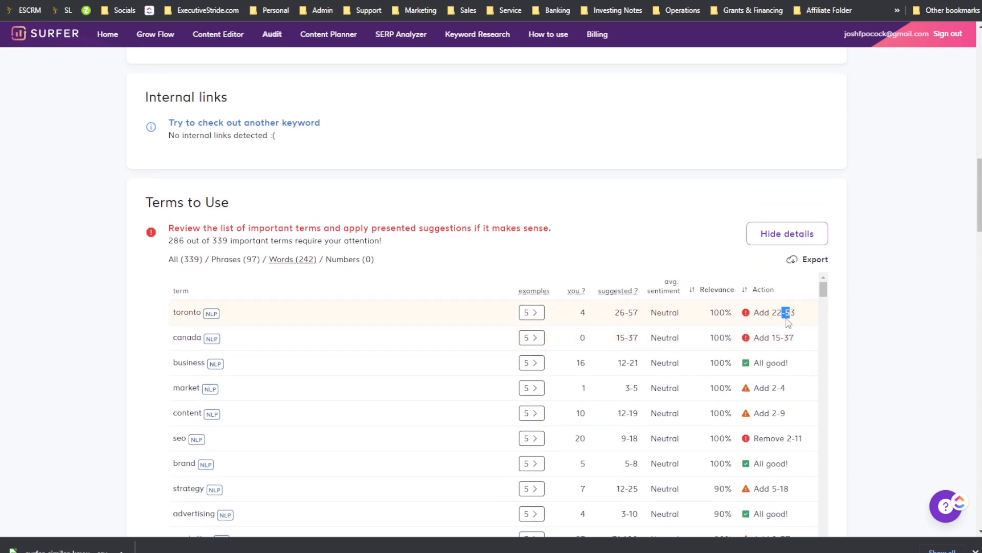
scroll(789, 322, down, 3)
scroll(784, 346, up, 3)
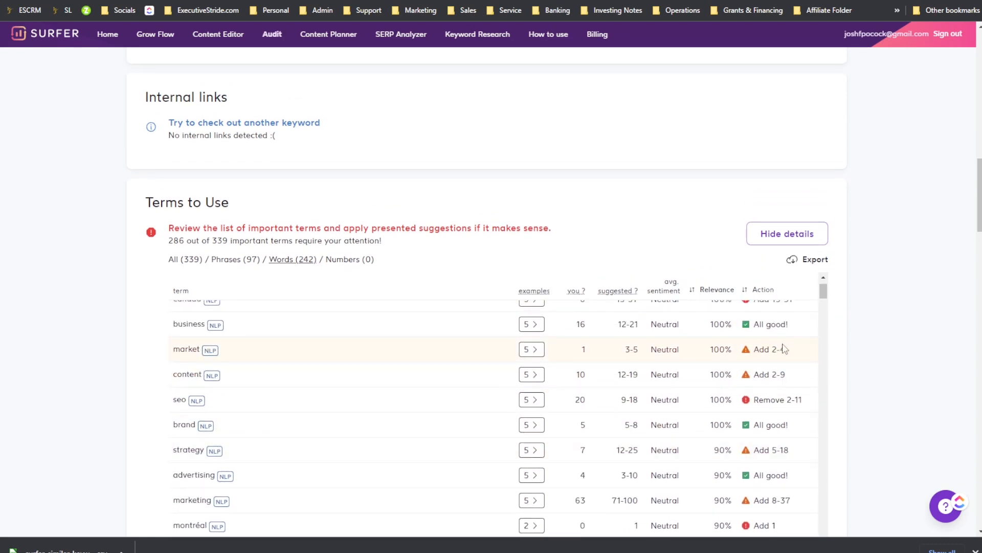
scroll(719, 300, down, 2)
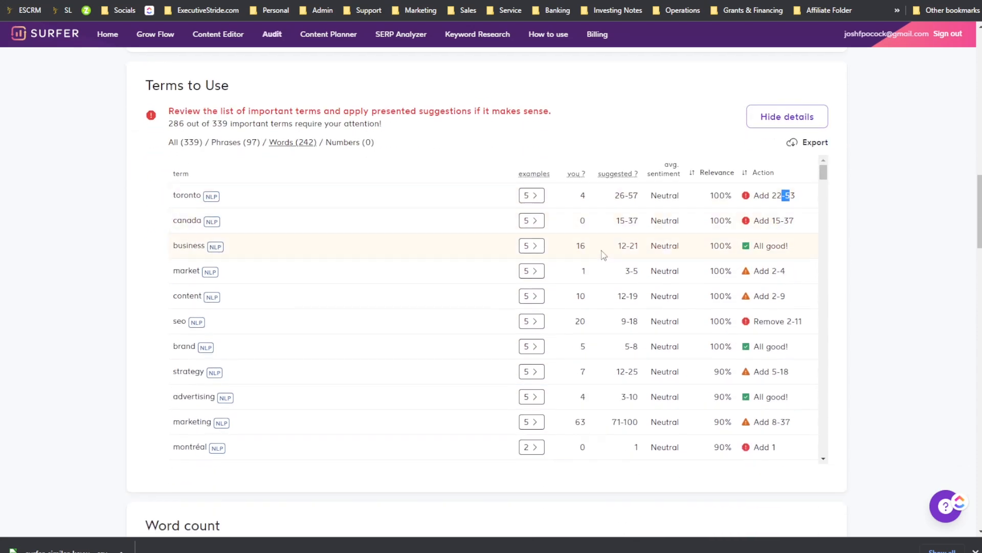
scroll(592, 291, down, 15)
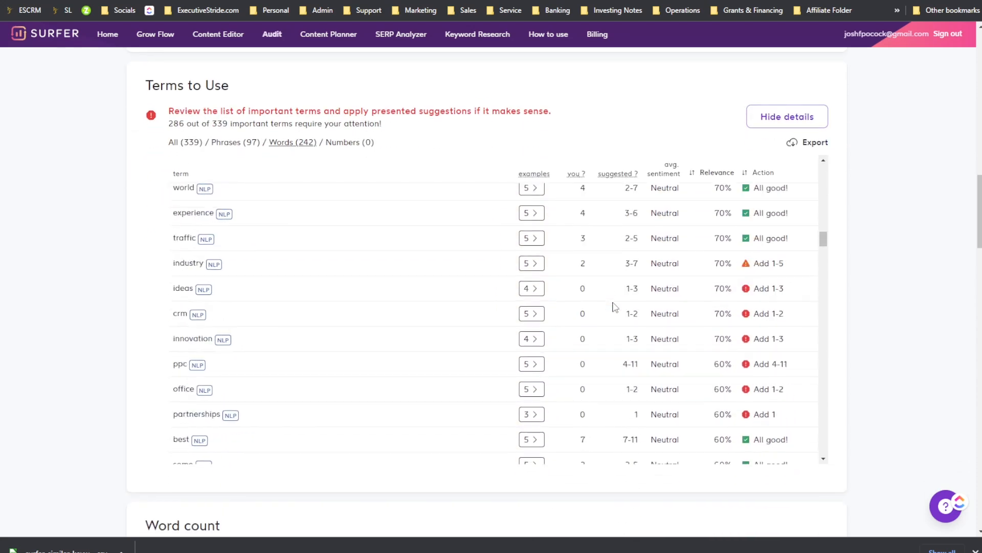
scroll(617, 307, down, 20)
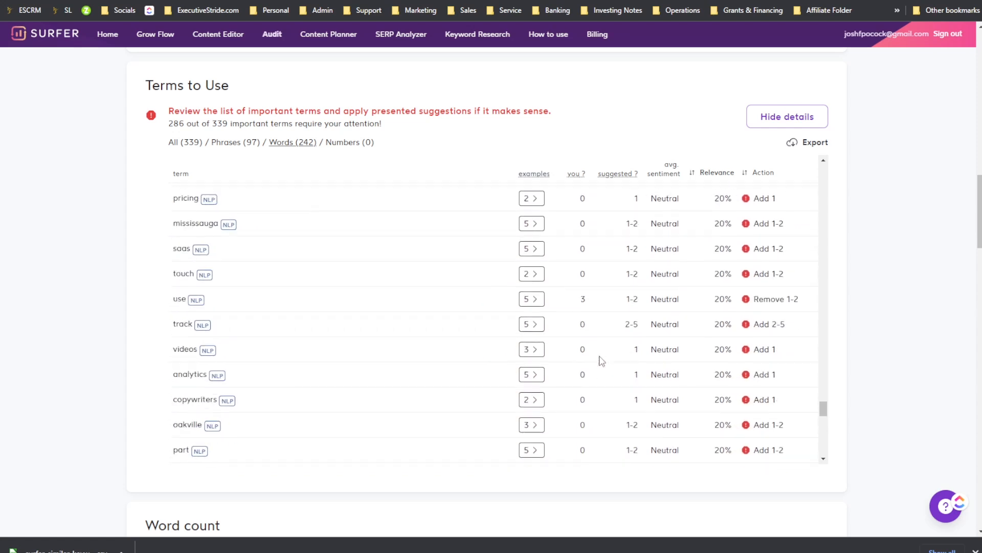
scroll(602, 361, down, 5)
scroll(602, 361, up, 10)
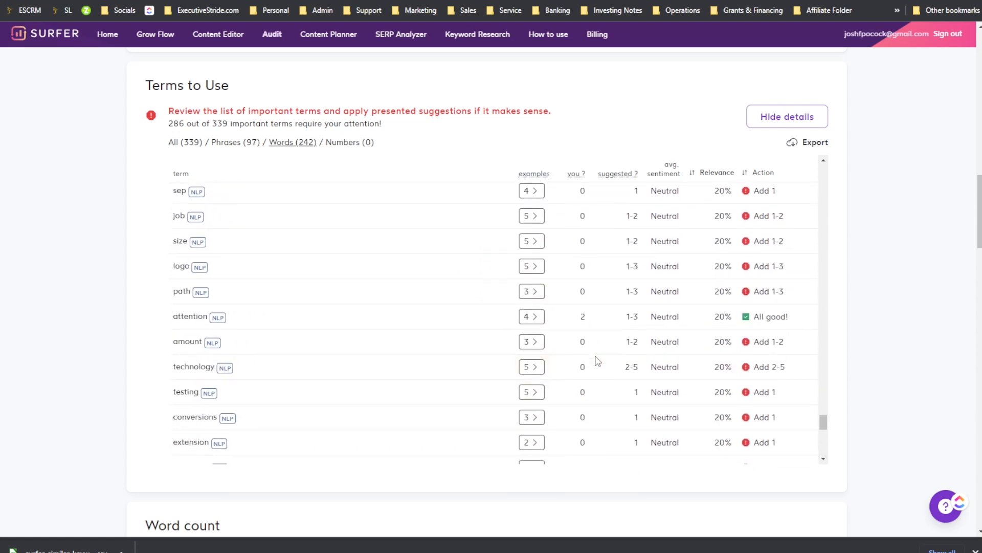
scroll(274, 333, down, 6)
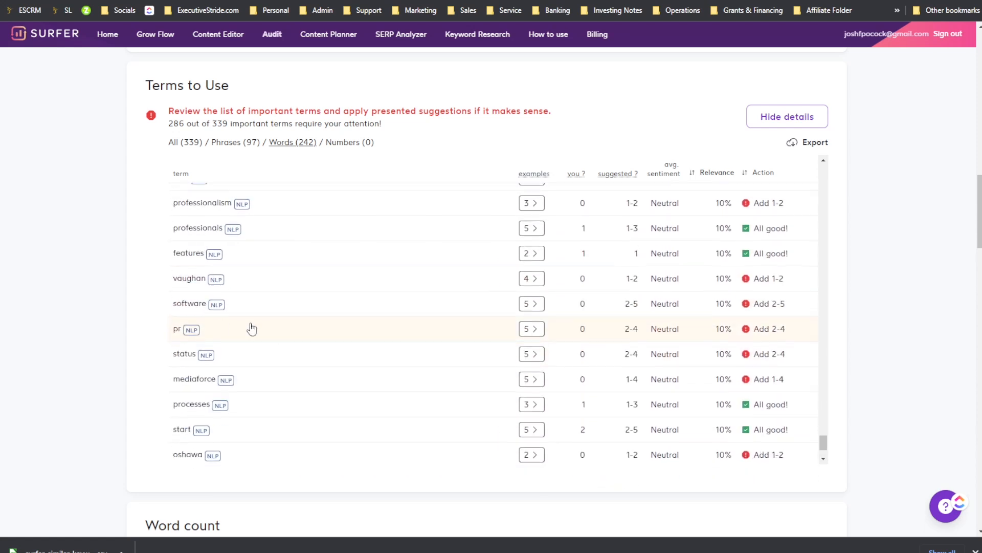
scroll(240, 356, up, 6)
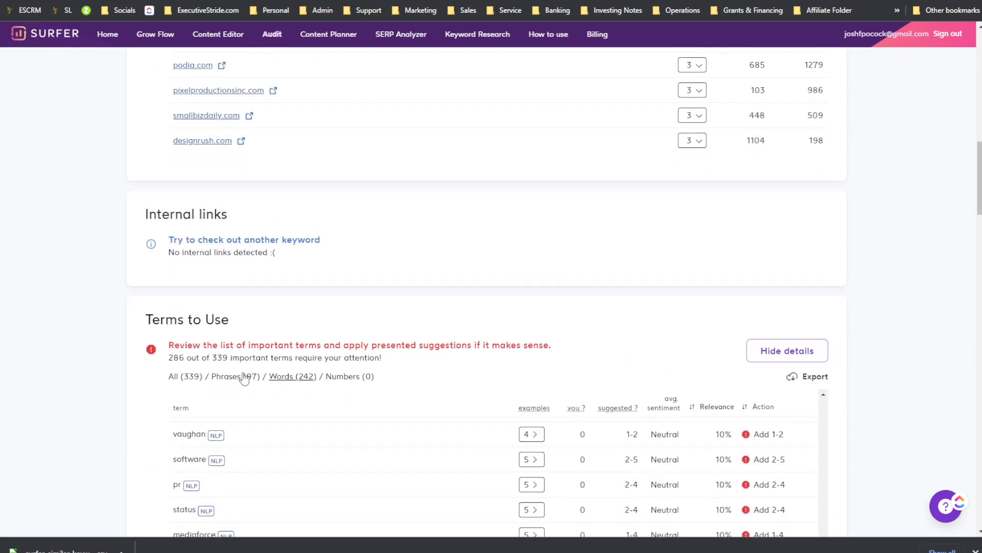
Step: Switch the Terms to Use list back to All terms and review the Word count section
click(243, 376)
click(193, 380)
scroll(750, 313, down, 6)
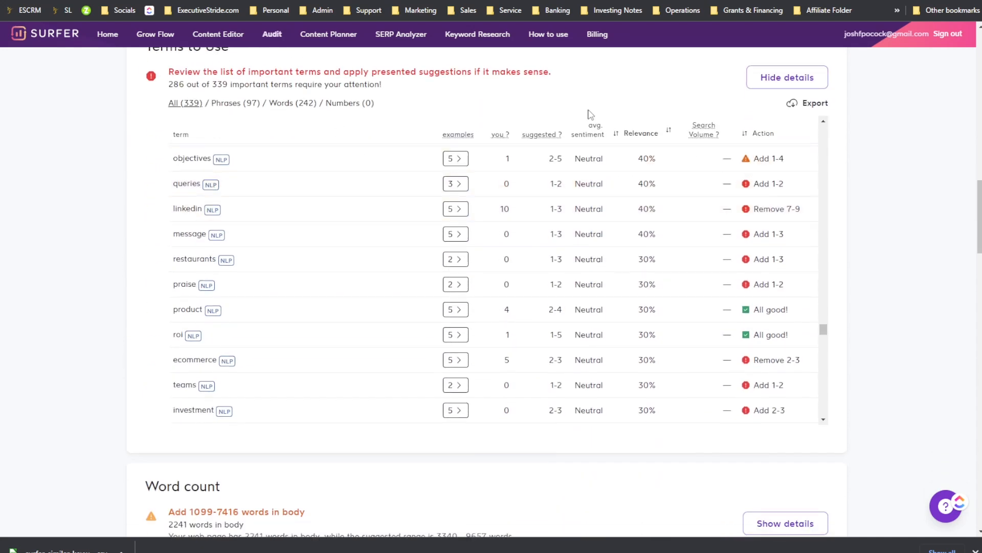
scroll(851, 239, down, 8)
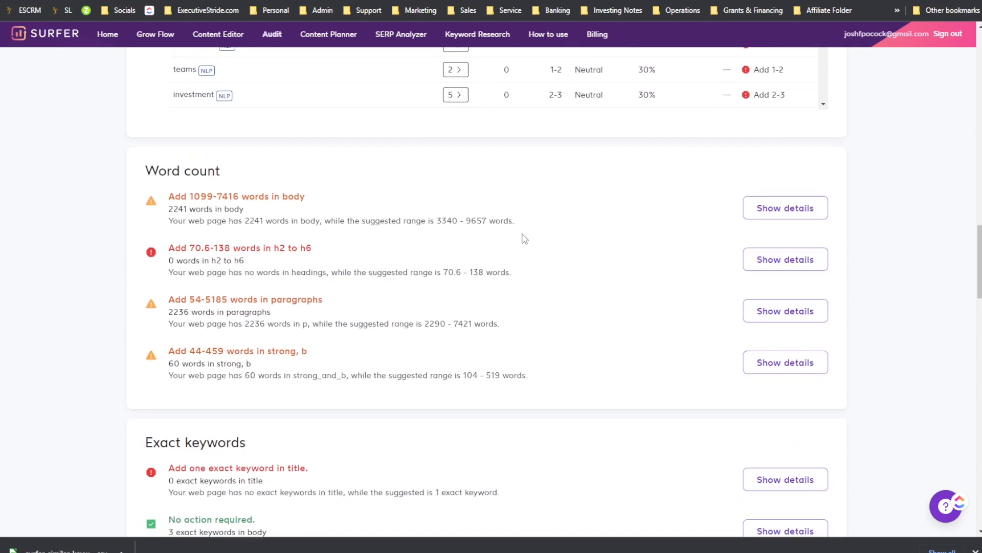
Step: Expand the details chart for the words-in-body recommendation in the Word count section
drag(220, 119, 281, 132)
click(293, 138)
drag(301, 175, 279, 176)
click(300, 182)
drag(243, 224, 285, 235)
scroll(228, 290, down, 1)
click(299, 238)
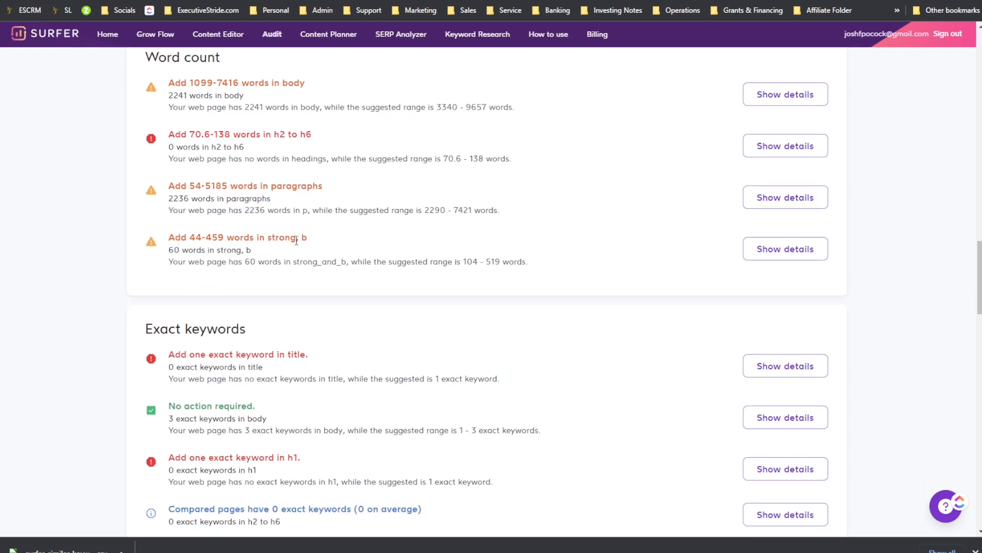
scroll(574, 250, up, 2)
click(792, 184)
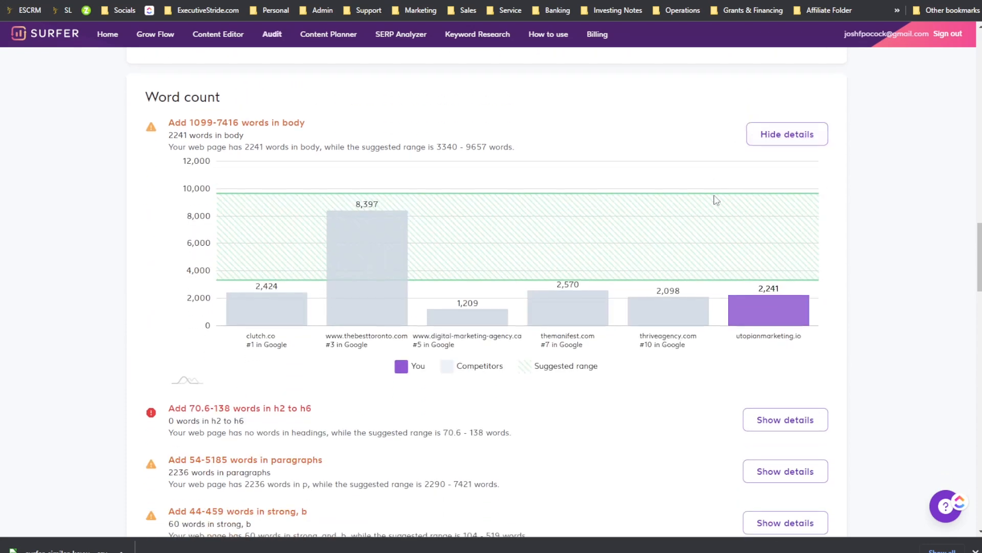
Step: Expand the details chart for the words in h2 to h6 recommendation
scroll(710, 222, down, 1)
scroll(710, 222, down, 1)
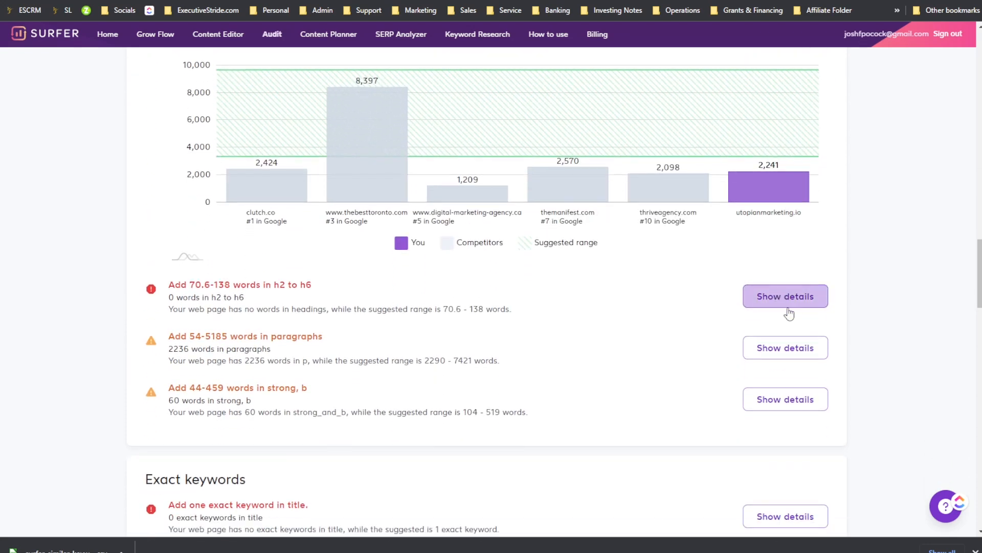
click(775, 299)
Step: Expand the details charts for the words in paragraphs and words in strong, b recommendations
scroll(783, 333, down, 4)
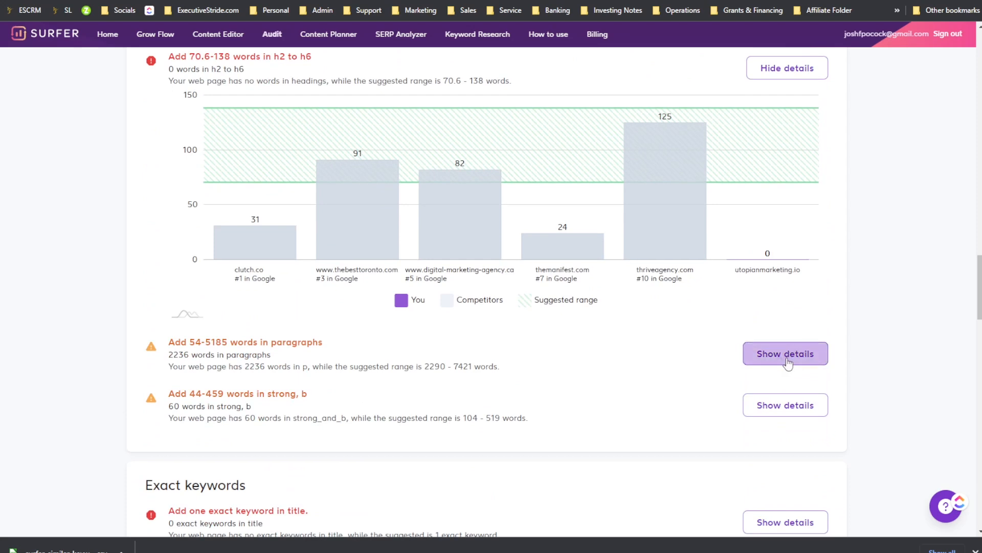
scroll(786, 307, down, 3)
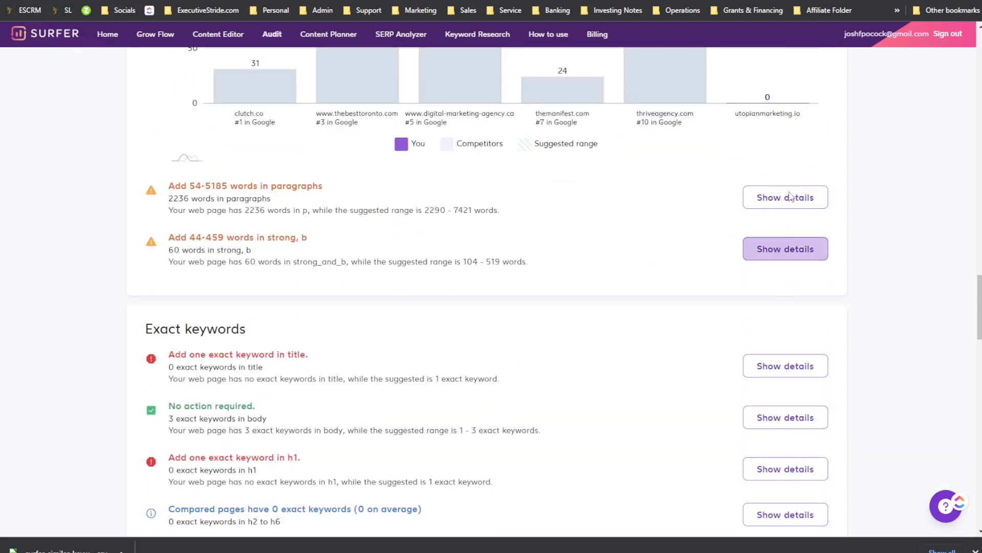
click(782, 249)
click(788, 197)
Step: Expand the details chart for the exact keyword in title recommendation in the Exact keywords section
scroll(778, 211, down, 3)
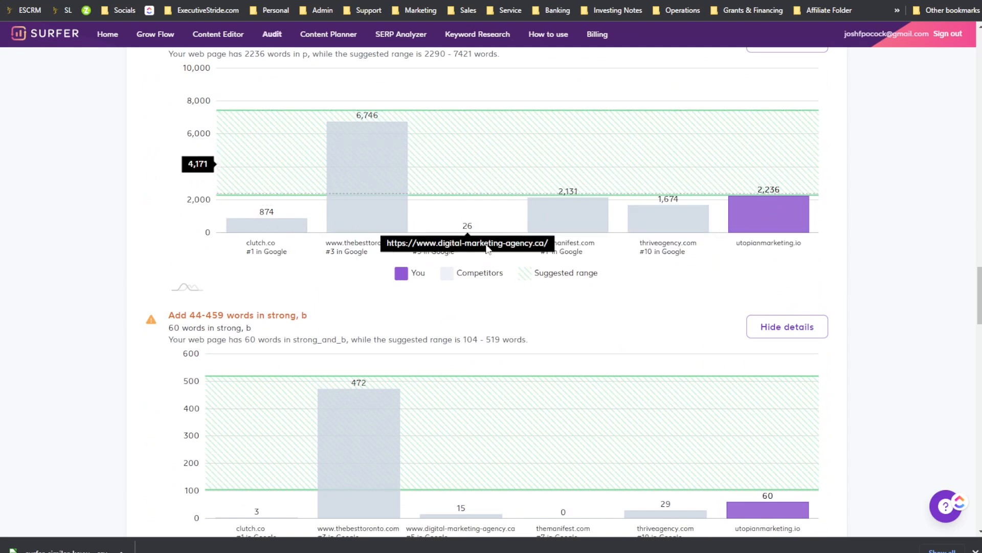
scroll(575, 261, down, 5)
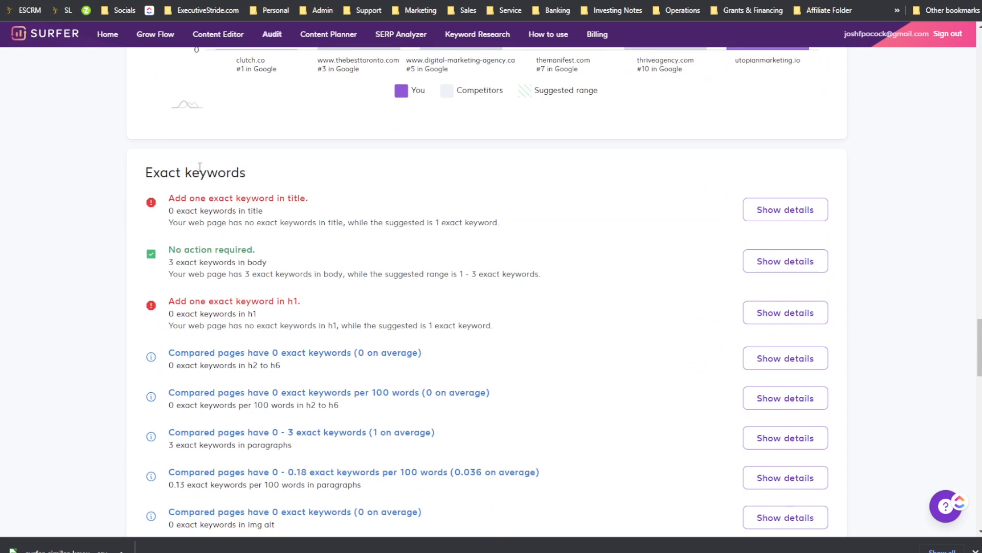
drag(217, 176, 276, 180)
click(259, 207)
drag(224, 202, 259, 200)
drag(181, 201, 185, 202)
scroll(800, 222, down, 3)
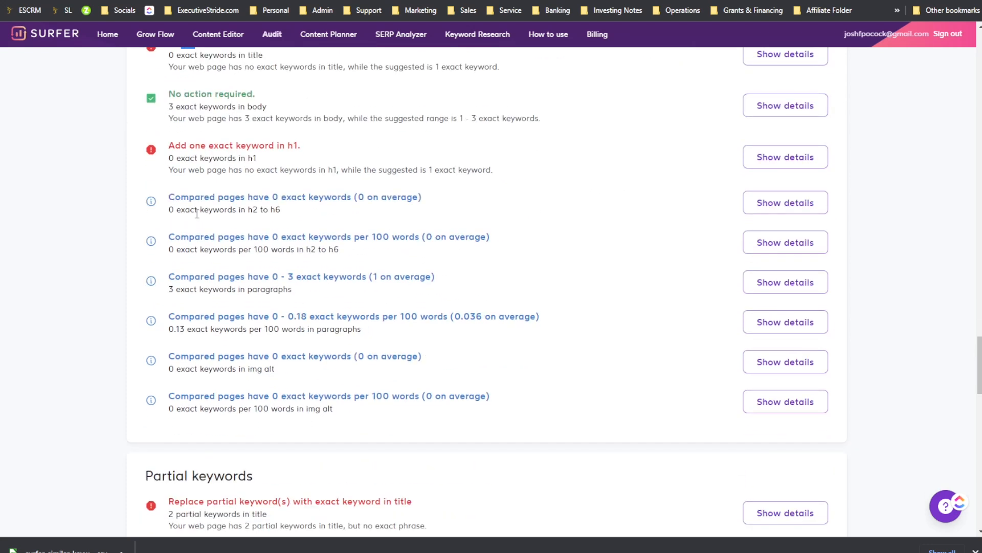
scroll(779, 196, up, 2)
click(782, 134)
Step: Scroll through the Partial keywords, Page structure, Title and meta description length, and load time sections
scroll(665, 179, down, 5)
scroll(563, 193, down, 12)
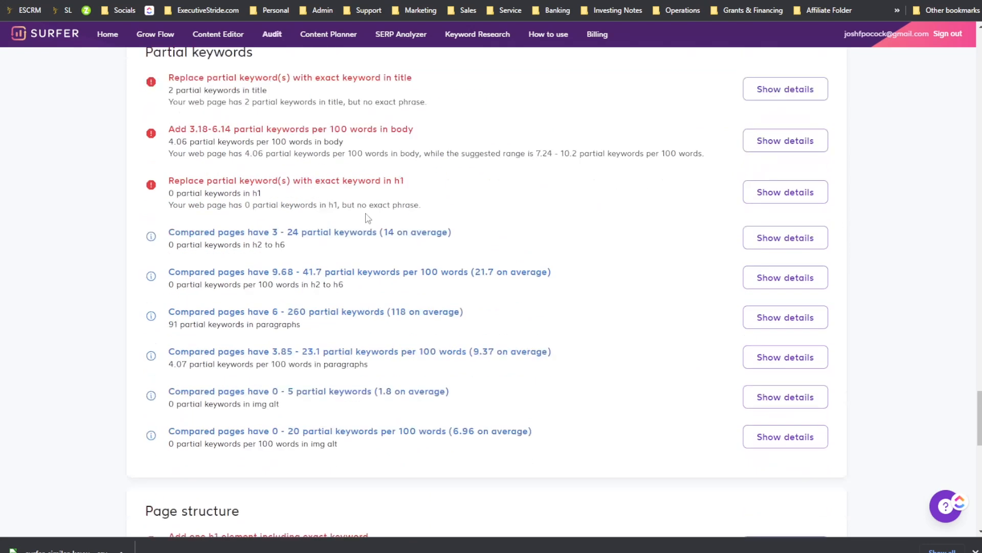
scroll(431, 210, down, 4)
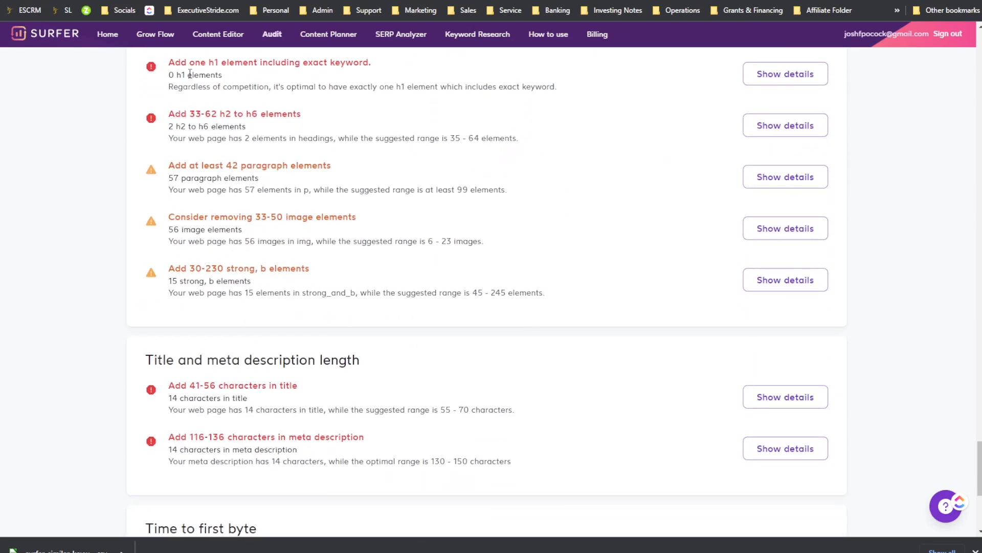
scroll(213, 228, down, 6)
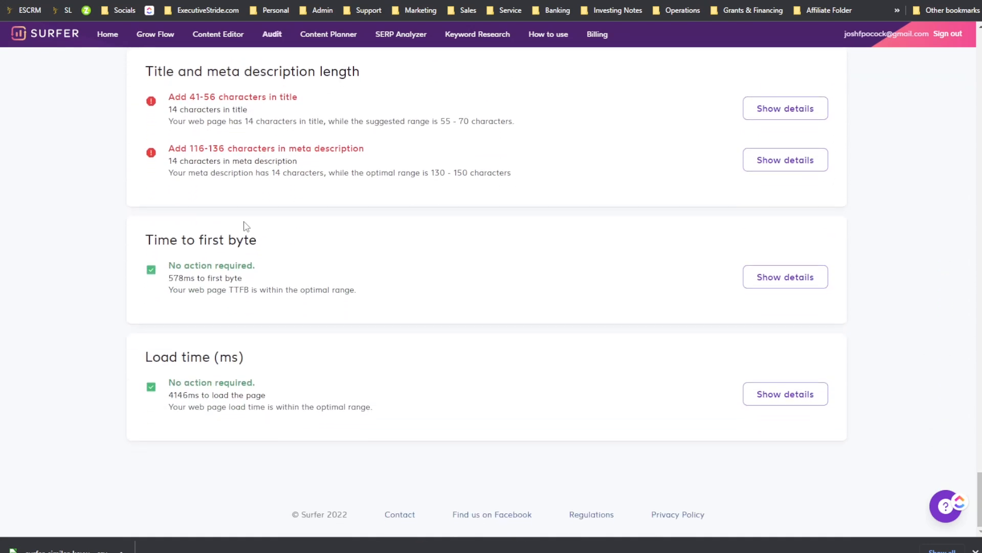
drag(186, 358, 423, 395)
scroll(427, 393, up, 3)
scroll(427, 393, up, 1)
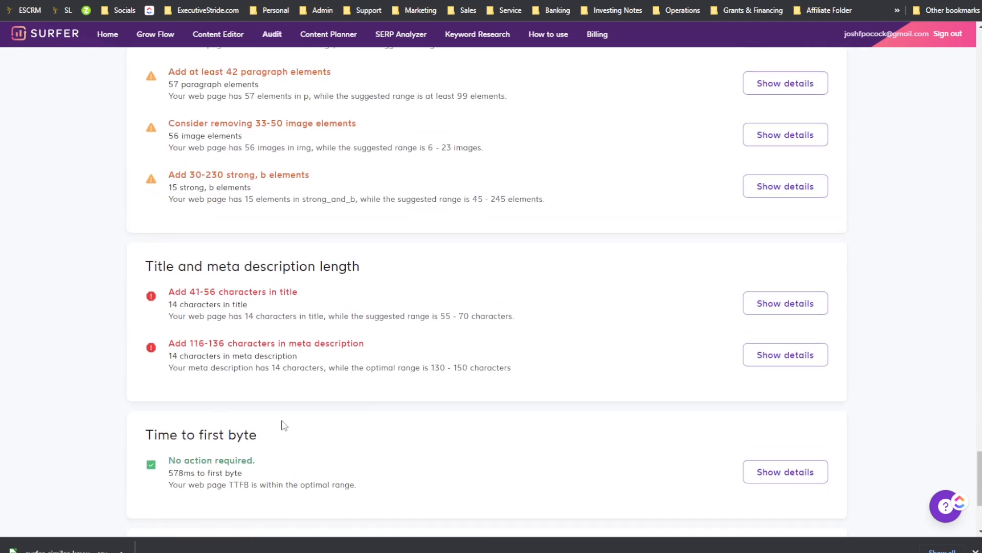
scroll(284, 426, up, 20)
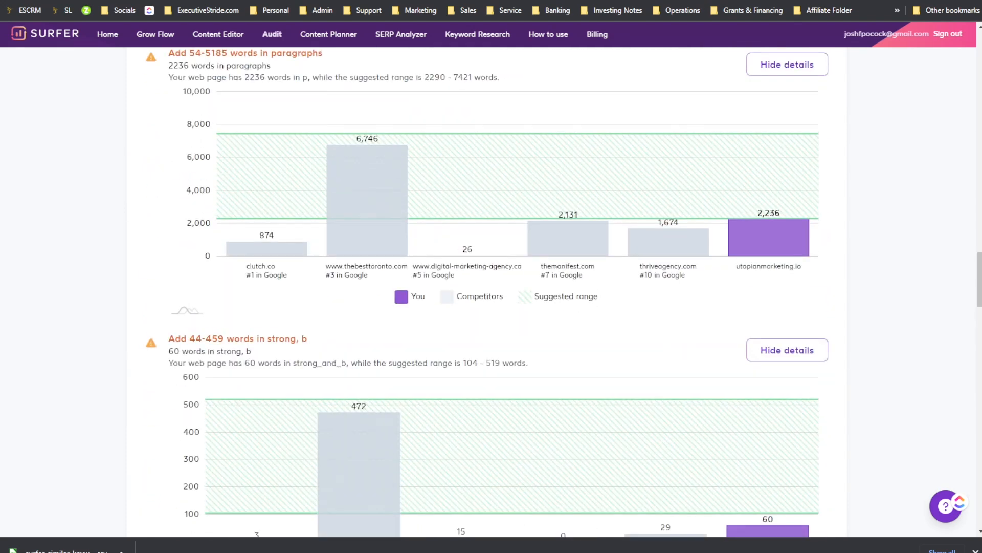
Step: Open a new tab and visit utopianmarketing.io
key(ctrl+t)
text(utopi)
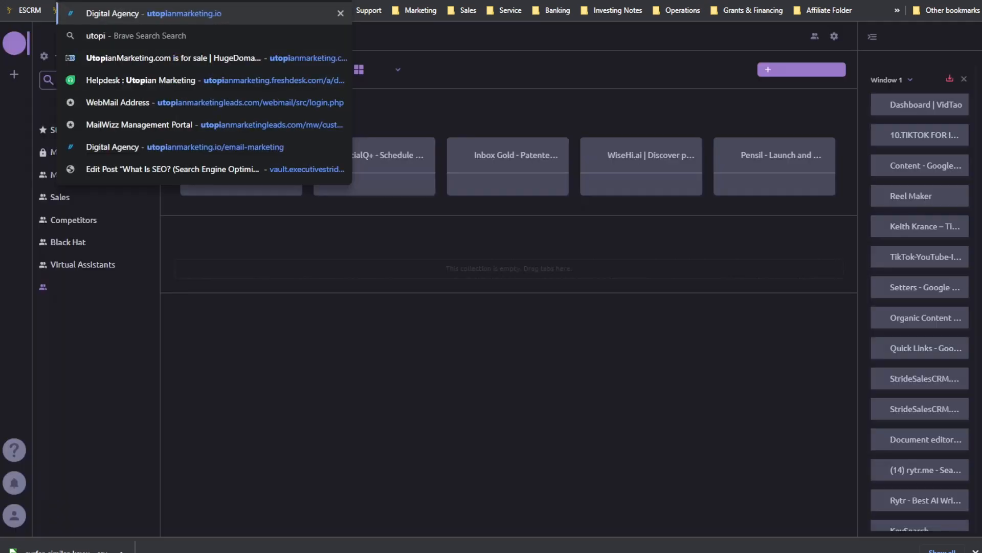
key(Return)
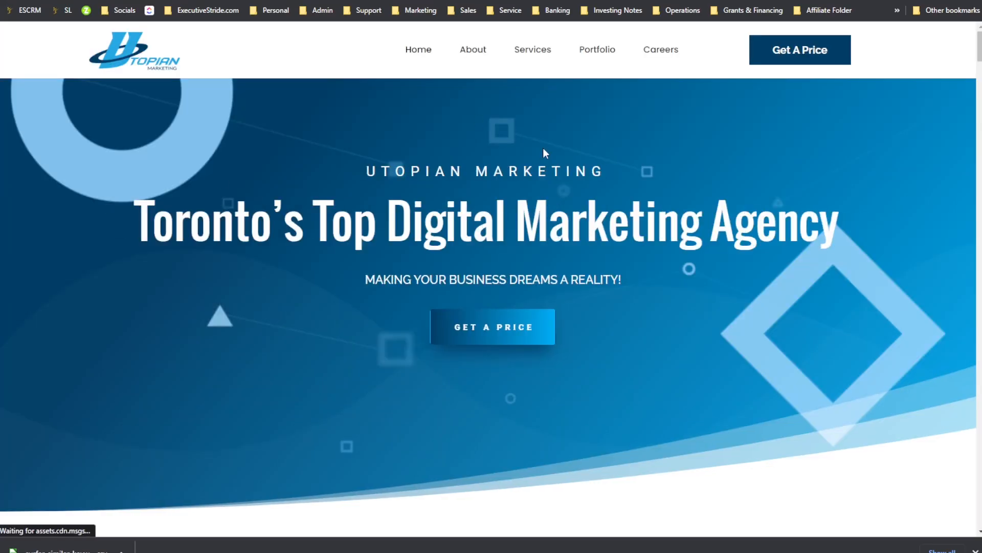
Step: Scroll through the Utopian Marketing homepage content, then return to the Surfer audit tab
scroll(550, 169, down, 4)
scroll(556, 180, down, 15)
scroll(561, 177, up, 15)
scroll(563, 182, down, 3)
scroll(567, 185, down, 12)
scroll(565, 187, up, 12)
scroll(566, 188, down, 9)
scroll(566, 187, down, 20)
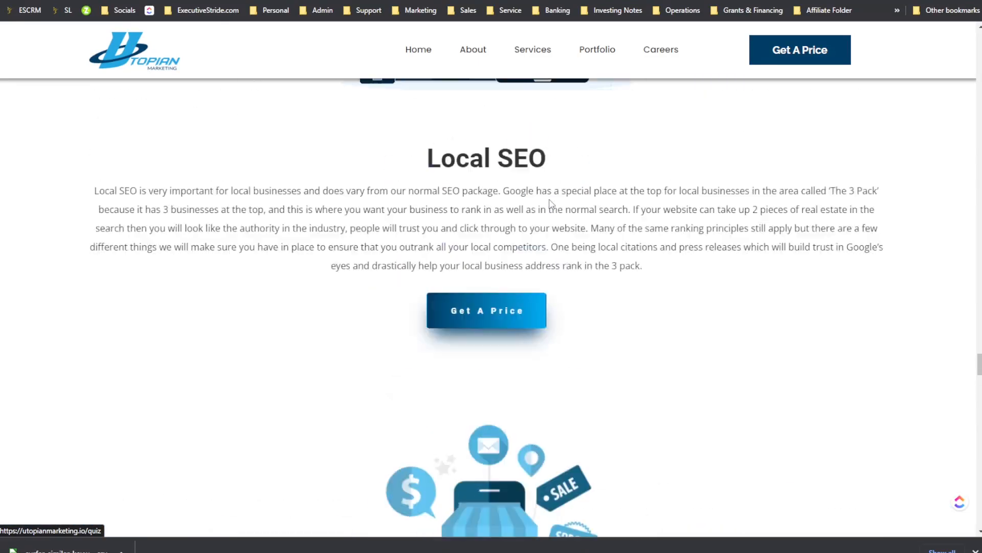
scroll(549, 203, up, 20)
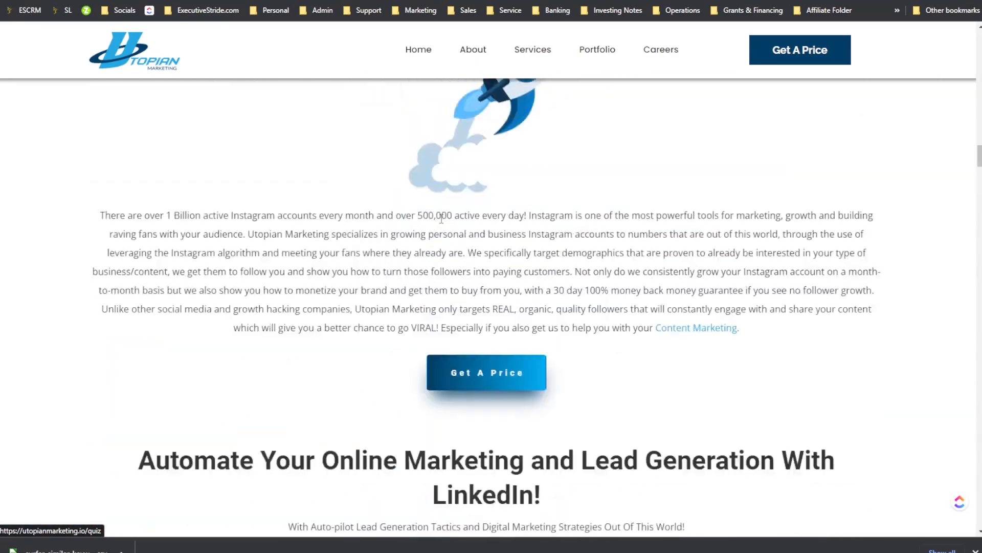
scroll(441, 218, down, 20)
scroll(453, 238, up, 3)
scroll(442, 239, up, 20)
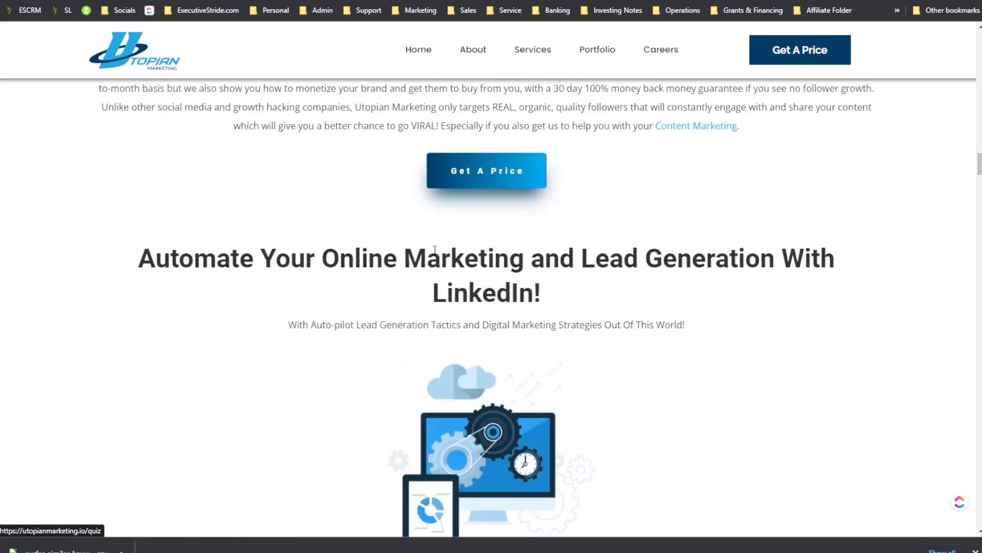
scroll(436, 252, up, 10)
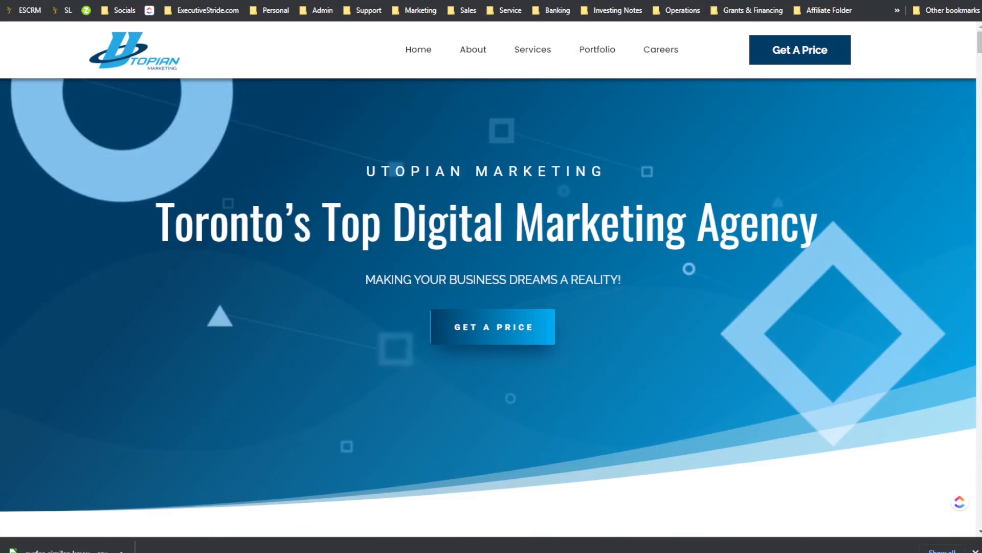
drag(285, 233, 660, 232)
click(668, 231)
mouse_move(524, 59)
click(859, 0)
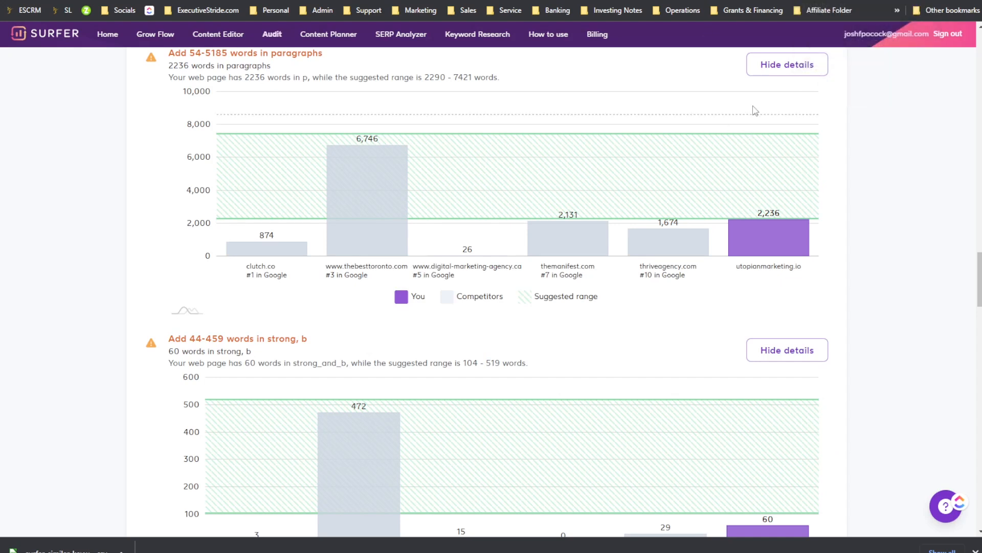
Step: Review the expanded word-count charts, the missing common backlinks list and the Content Score chart
scroll(651, 228, down, 4)
scroll(650, 202, down, 2)
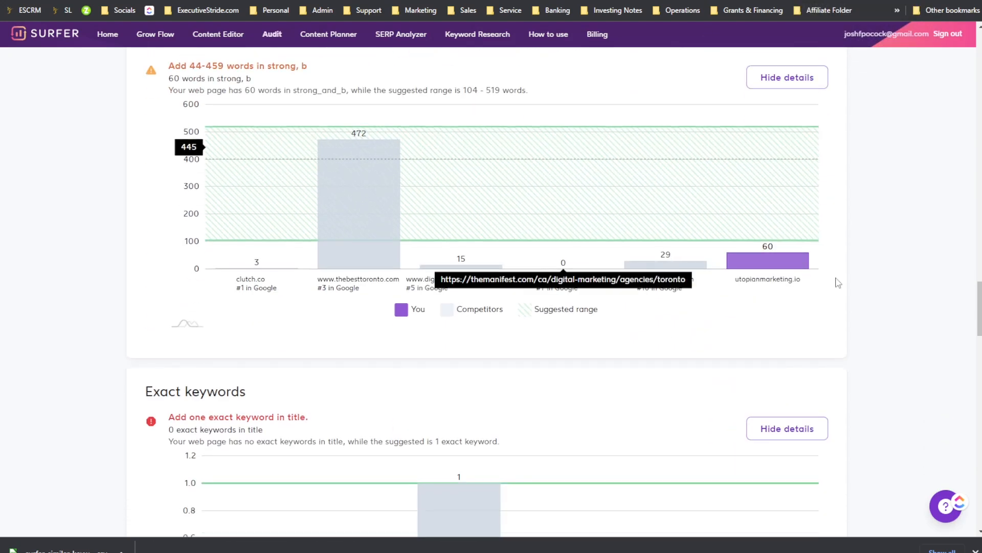
scroll(754, 292, down, 5)
scroll(772, 277, up, 5)
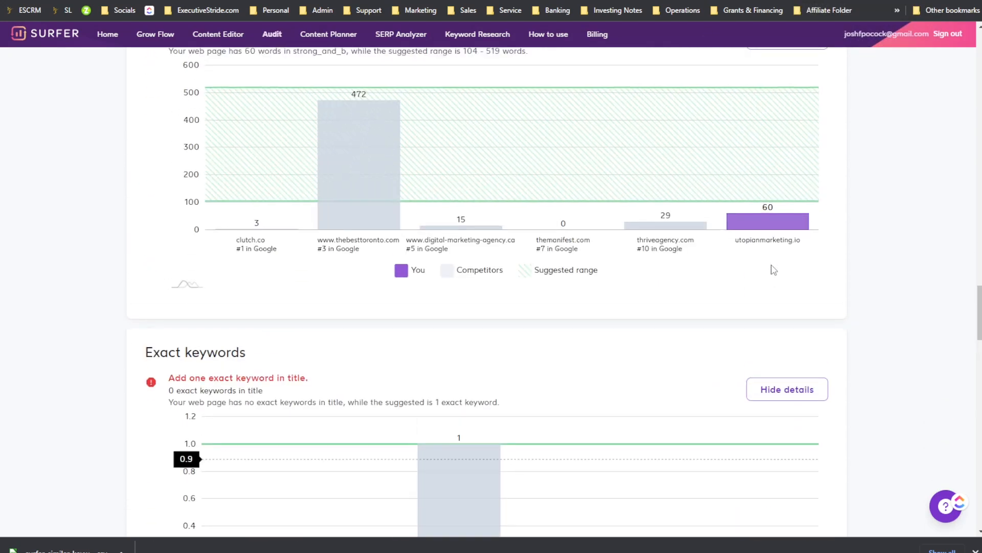
scroll(793, 301, up, 3)
scroll(727, 271, up, 3)
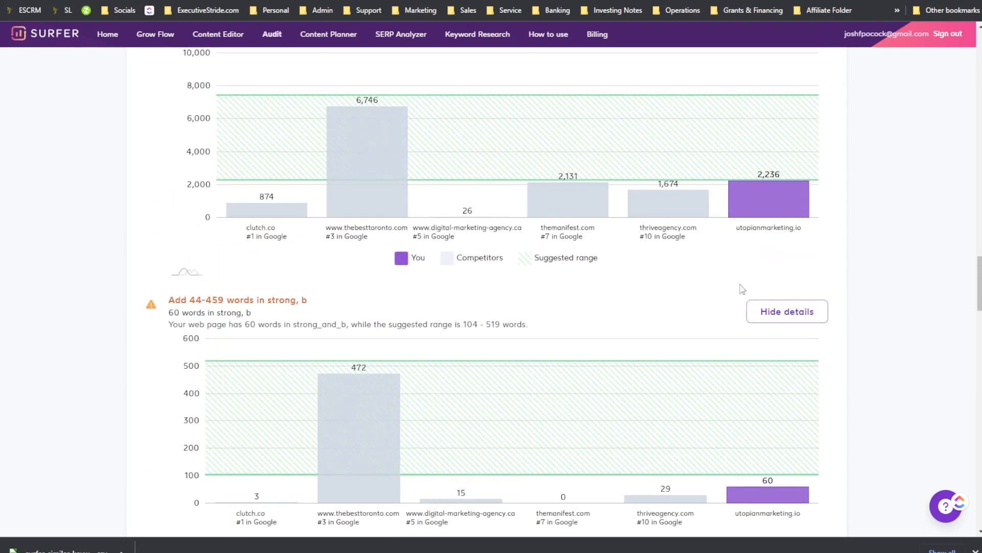
scroll(716, 279, down, 4)
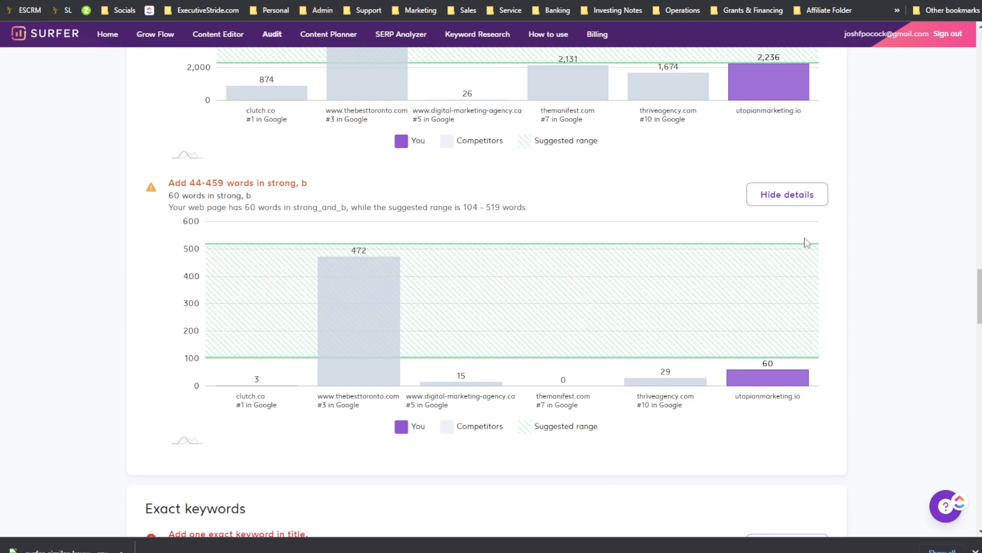
scroll(686, 179, down, 11)
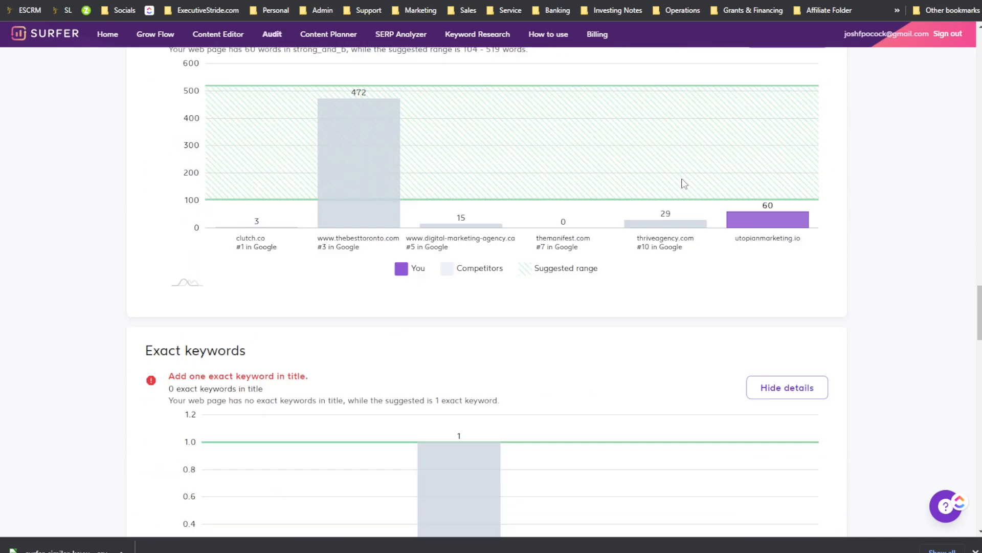
scroll(733, 288, up, 20)
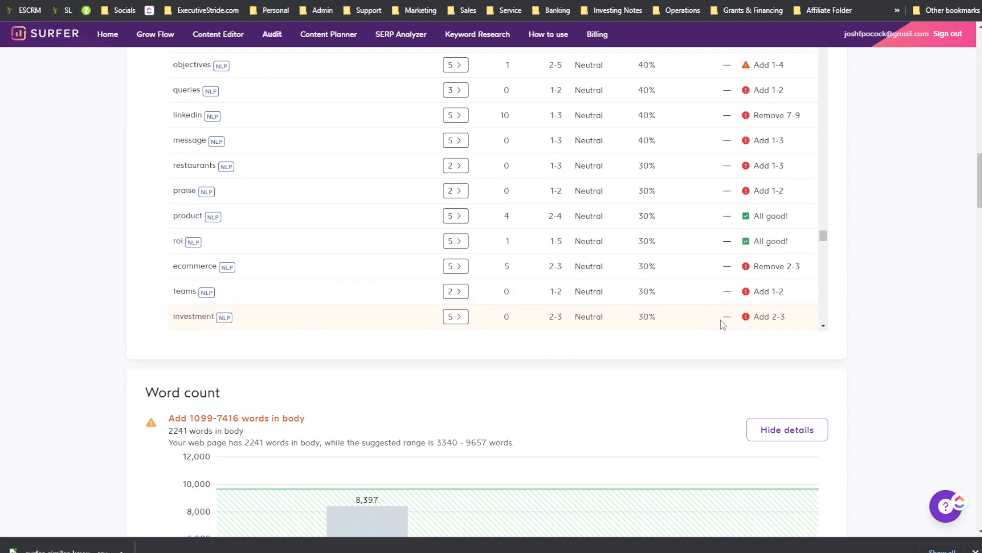
scroll(723, 324, up, 4)
scroll(927, 325, up, 12)
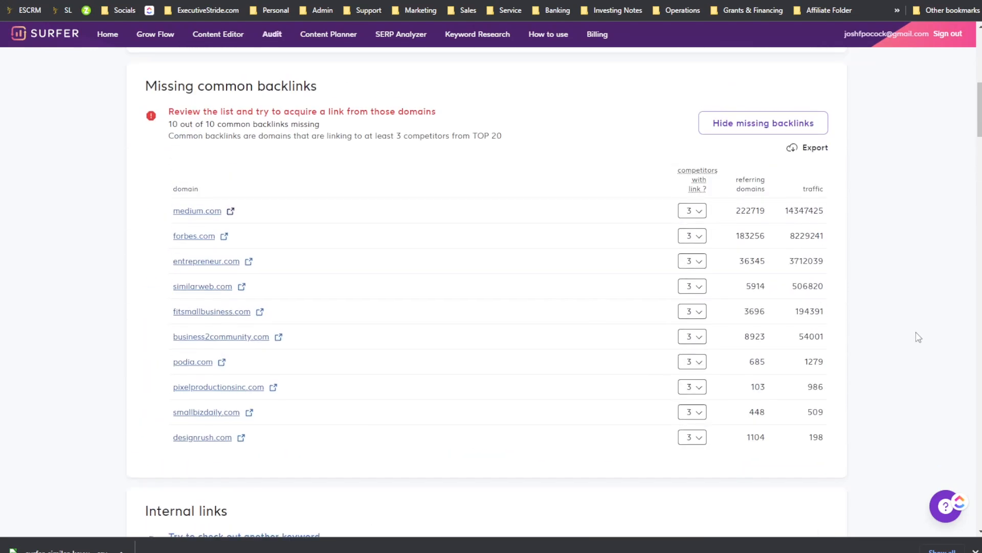
scroll(919, 337, down, 20)
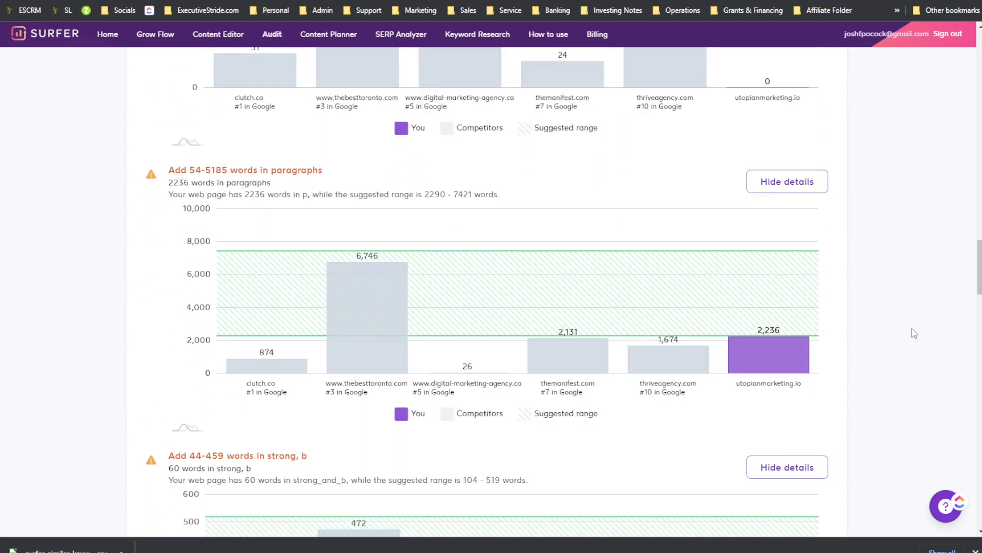
scroll(344, 305, down, 5)
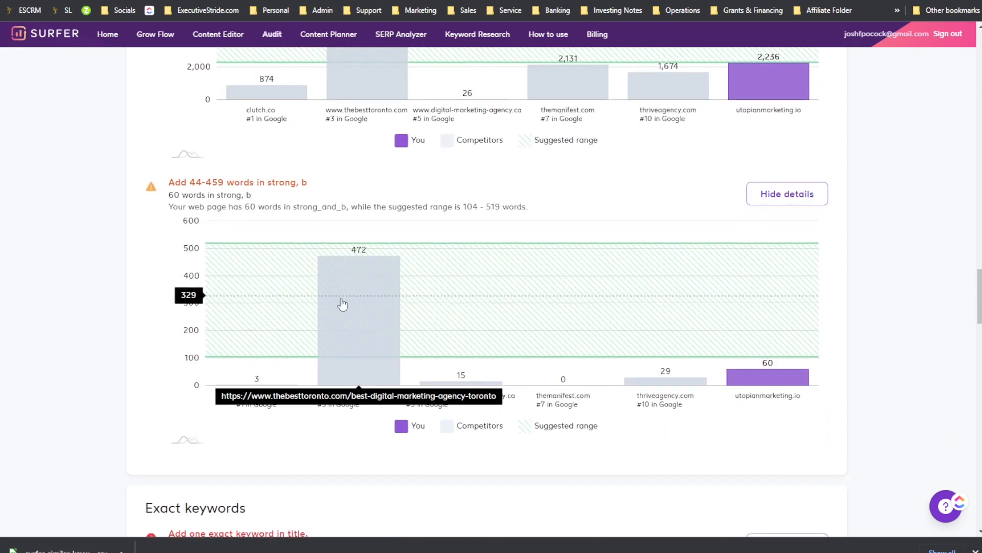
scroll(343, 303, down, 15)
scroll(132, 285, down, 6)
scroll(225, 340, up, 20)
scroll(227, 345, up, 20)
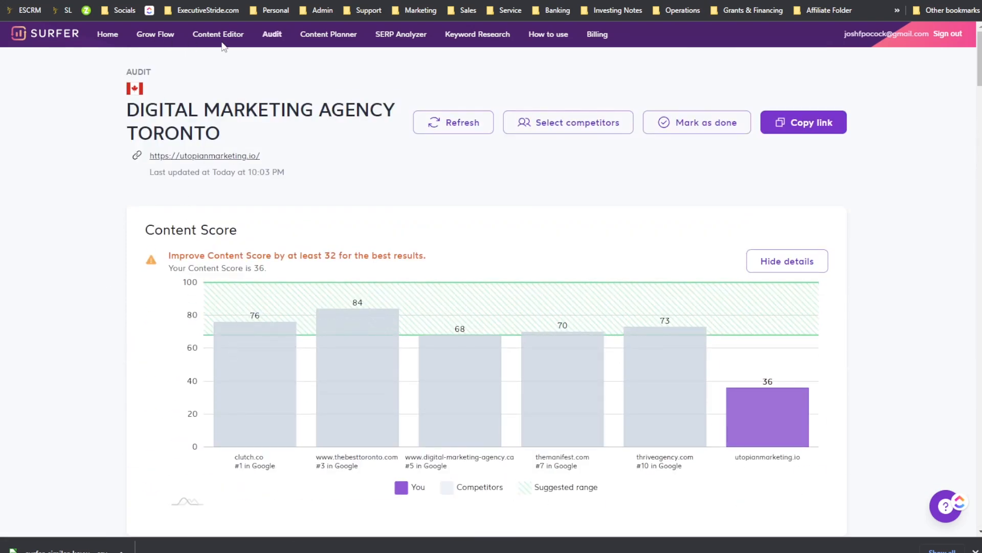
click(78, 37)
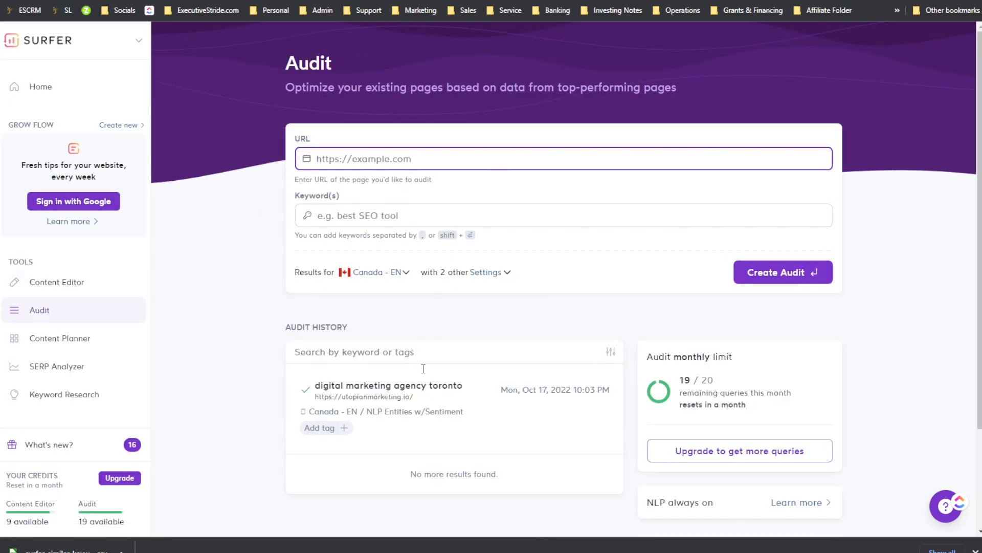
click(509, 368)
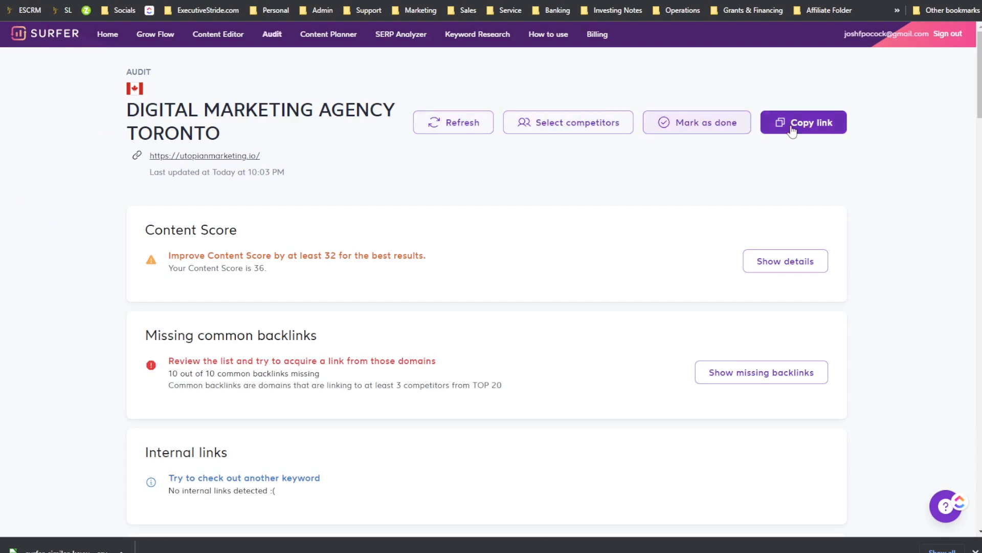
click(11, 0)
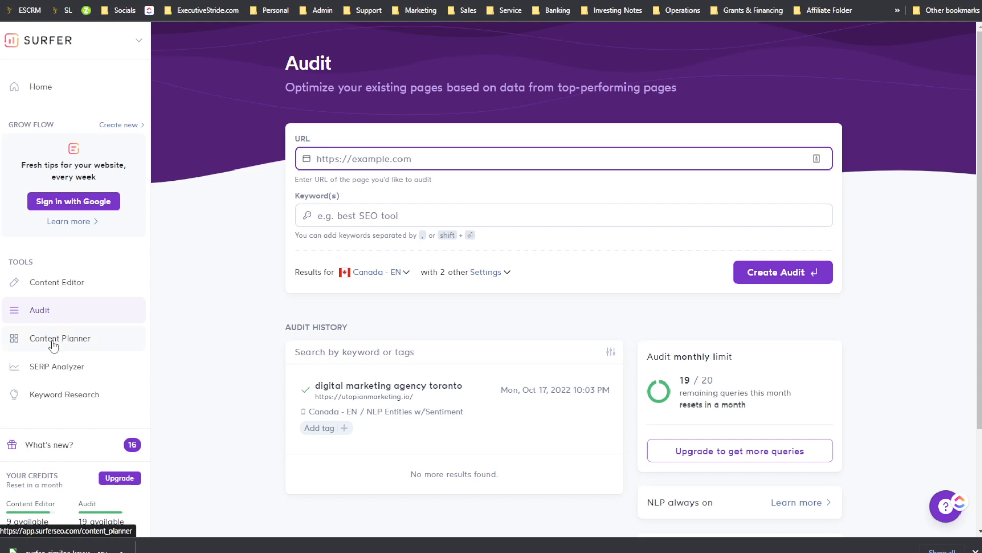
Step: Open the Content Planner and enter the keyword "best digital marketing agency toronto"
click(67, 350)
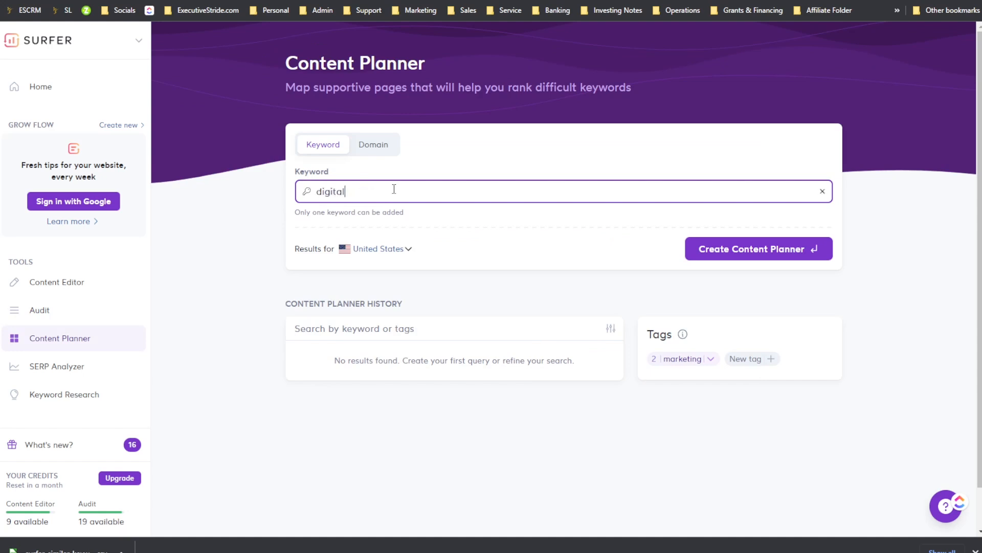
key(BackSpace)
key(BackSpace)
key(BackSpace)
key(BackSpace)
key(BackSpace)
key(BackSpace)
key(BackSpace)
text(bs)
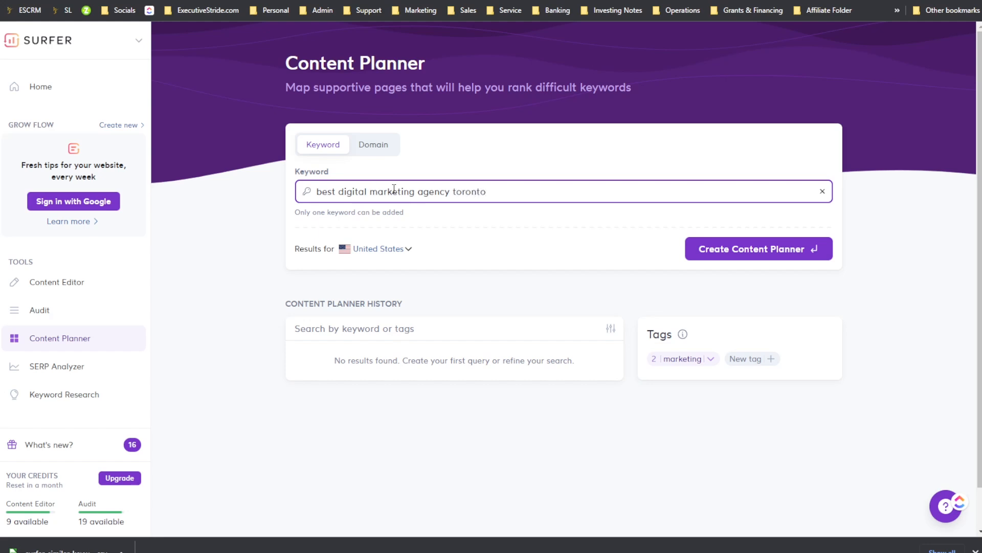
Step: Set the Content Planner's results location to Canada - EN
click(400, 251)
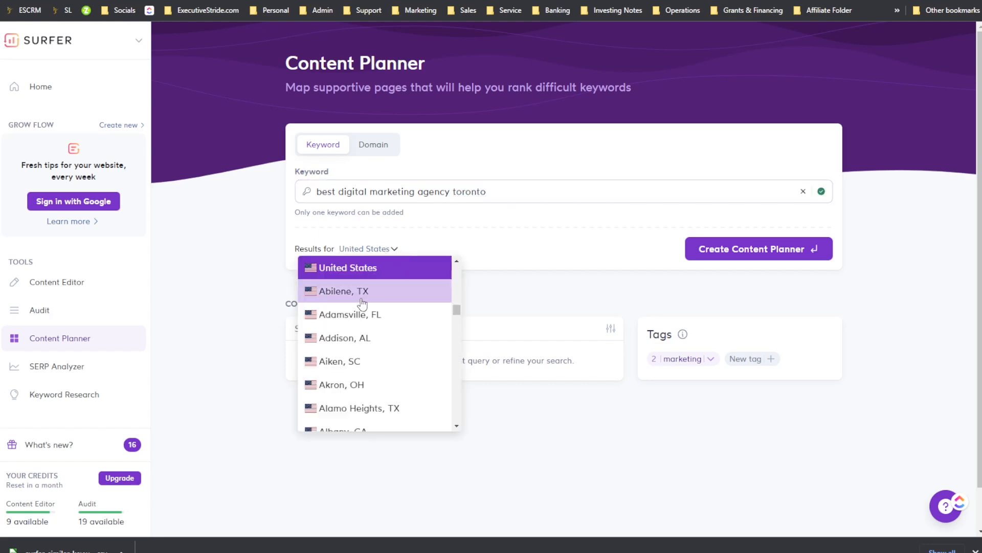
scroll(366, 279, down, 10)
scroll(366, 275, up, 15)
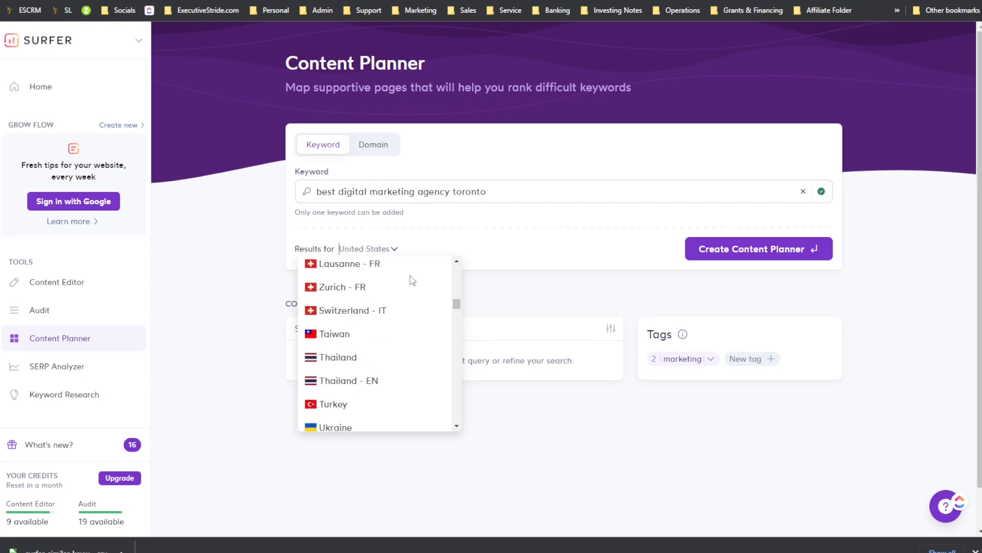
scroll(408, 279, up, 15)
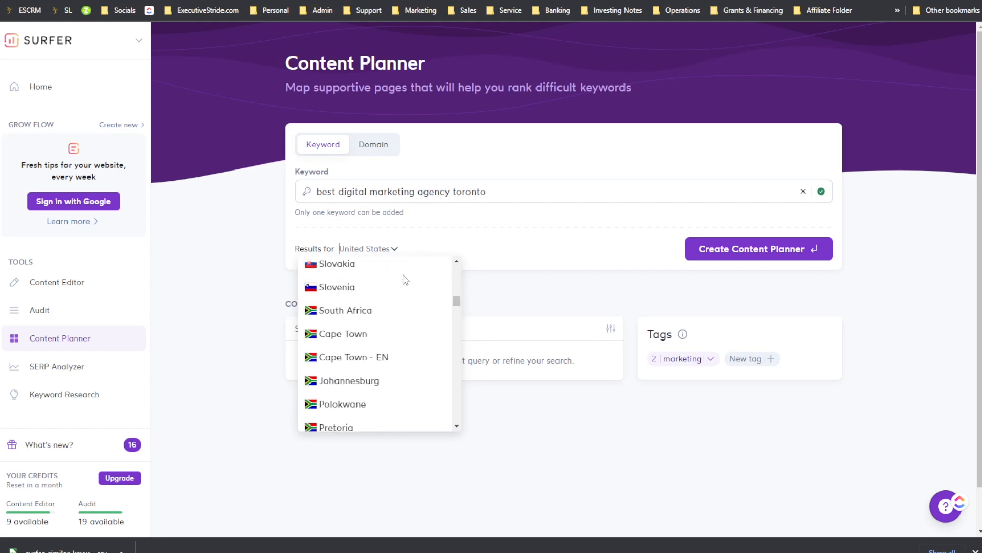
drag(456, 309, 450, 265)
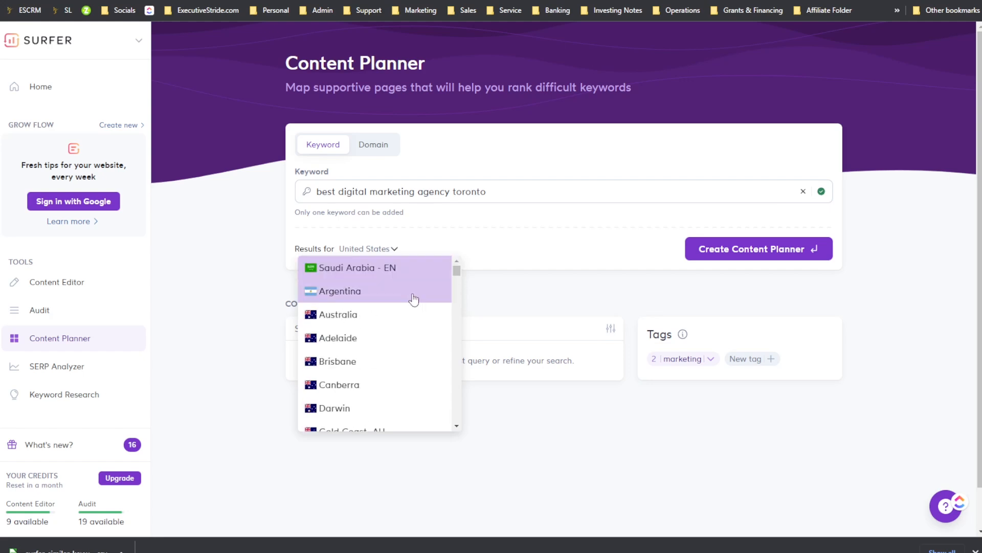
scroll(413, 301, down, 5)
scroll(413, 301, down, 5)
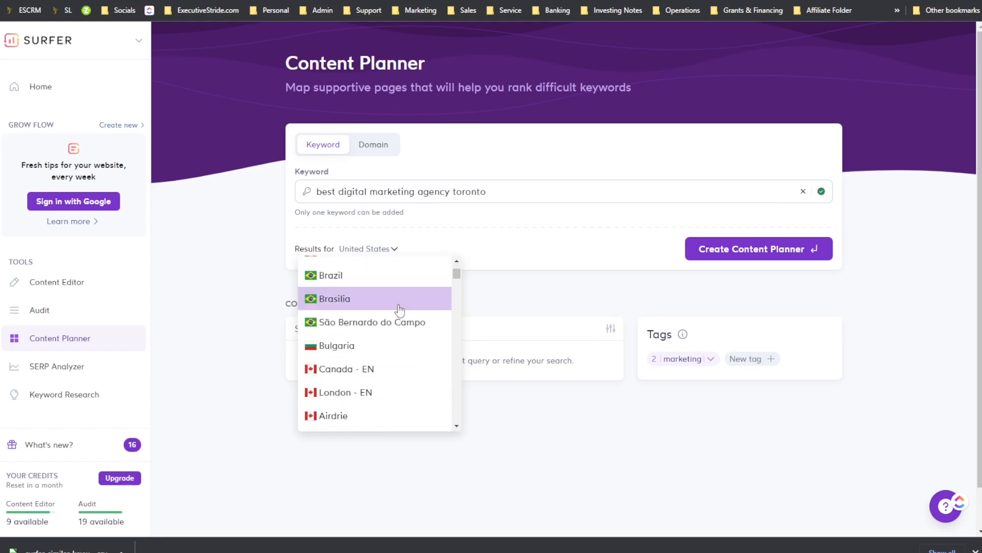
click(388, 333)
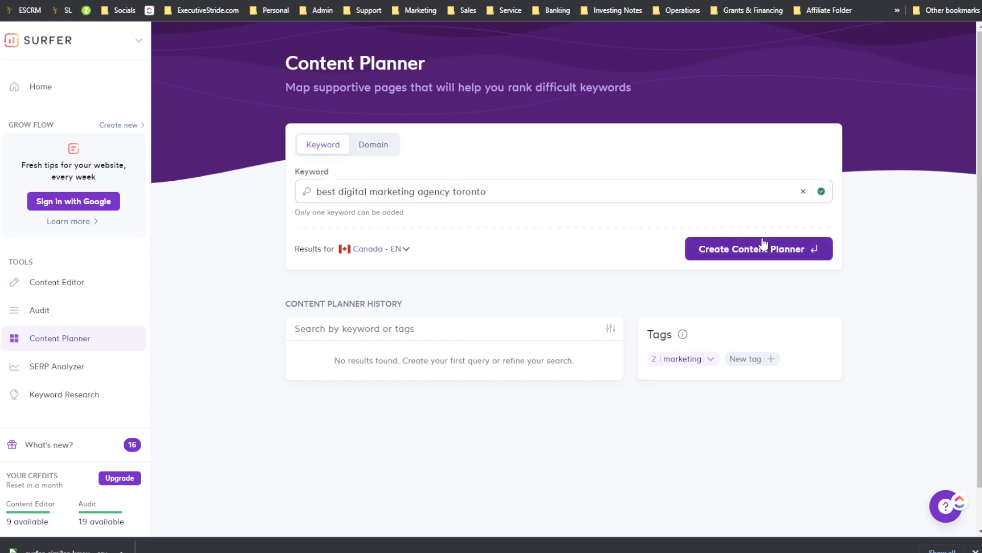
Step: Switch to the Domain mode and read the Grow Flow replacement notice
triple_click(429, 191)
click(373, 145)
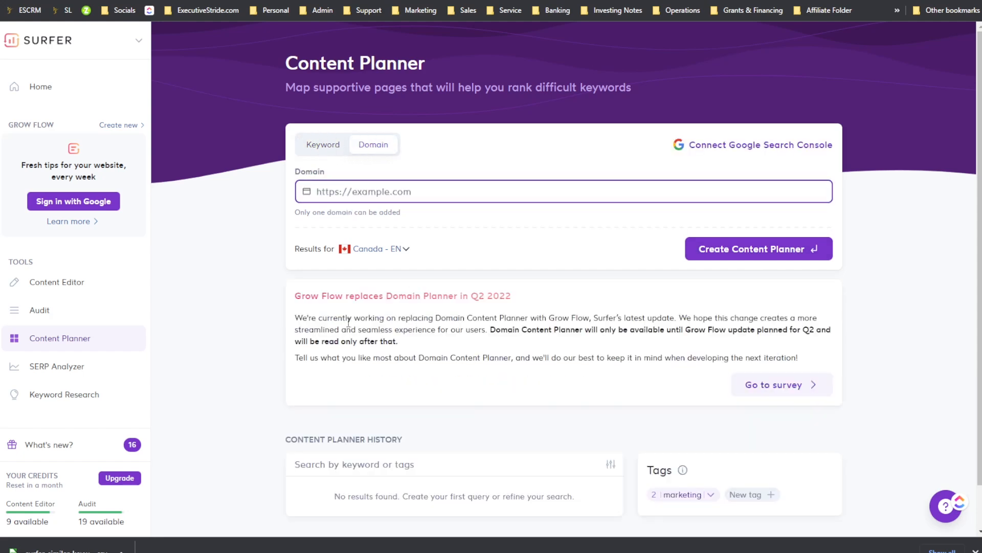
drag(357, 302, 438, 307)
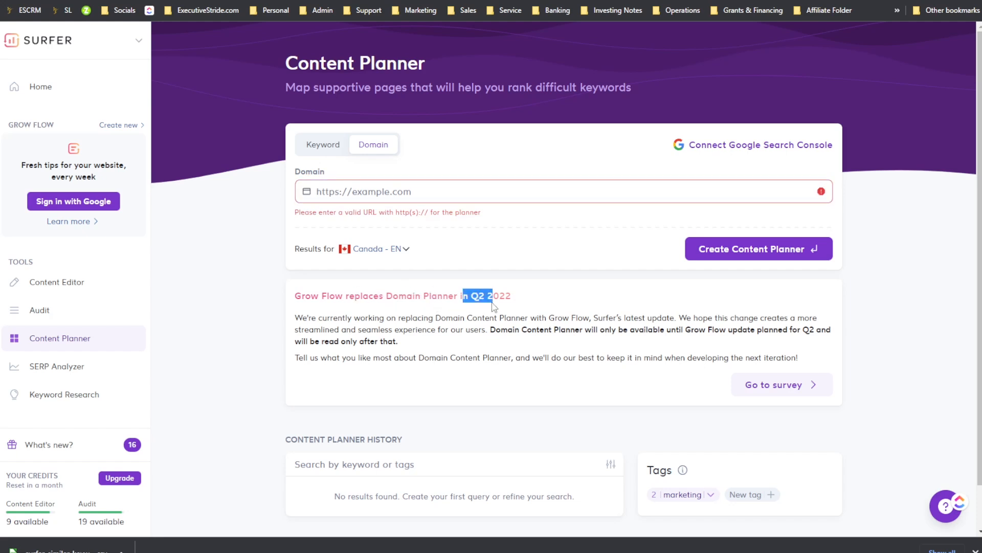
drag(348, 318, 550, 330)
click(537, 327)
click(543, 321)
Step: Return to Keyword mode and create the content planner for the Toronto keyword
click(328, 145)
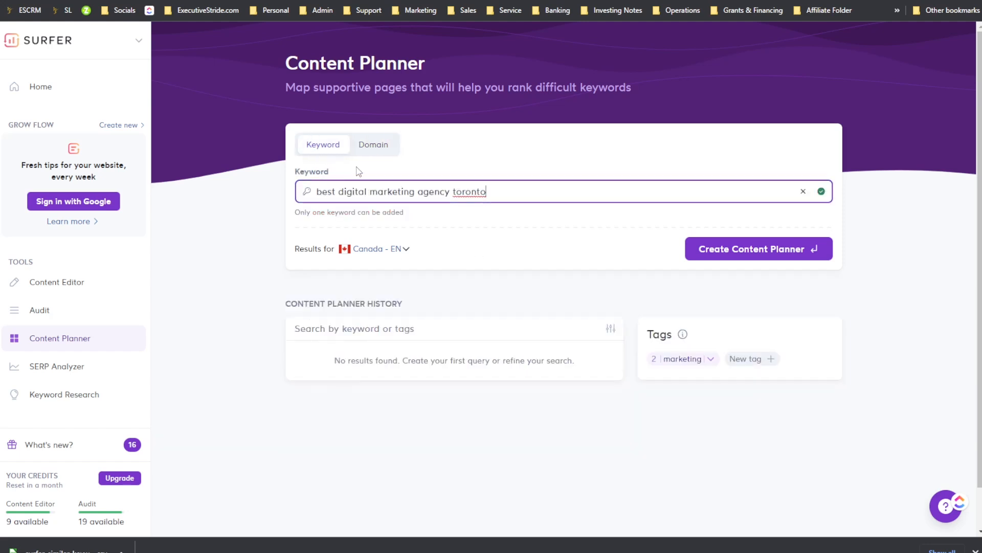
click(714, 250)
scroll(490, 319, down, 1)
scroll(489, 319, down, 1)
click(383, 147)
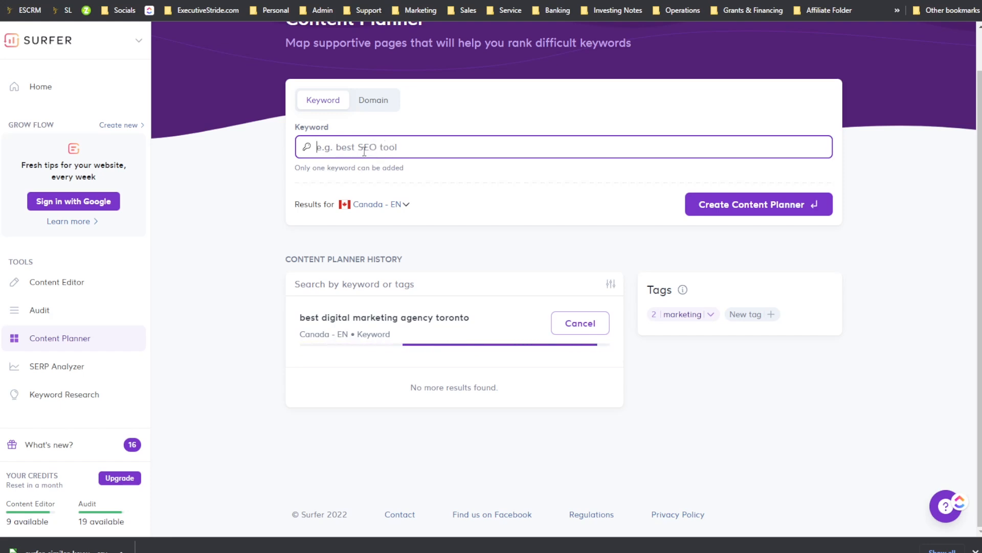
Step: Glance at the WriterZen tab, come back and reload the Content Planner page
key(ctrl+Tab)
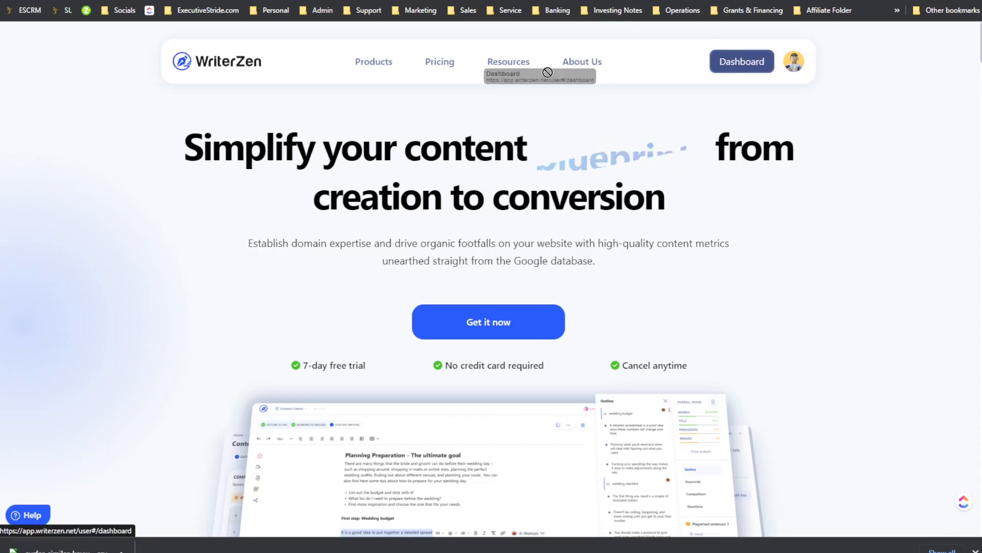
key(ctrl+shift+Tab)
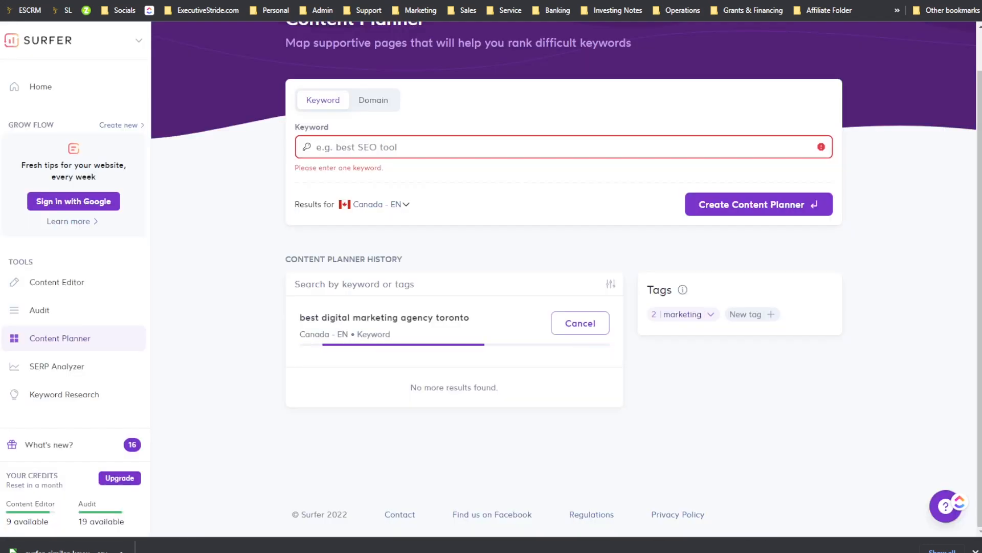
key(F5)
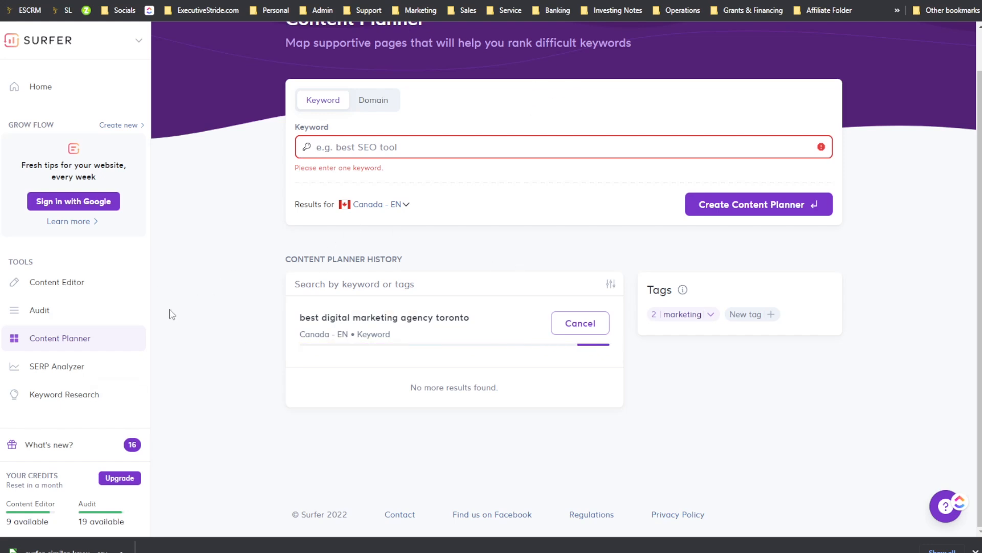
Step: Open the Content Editor and toggle Import content from URL on and off
click(131, 282)
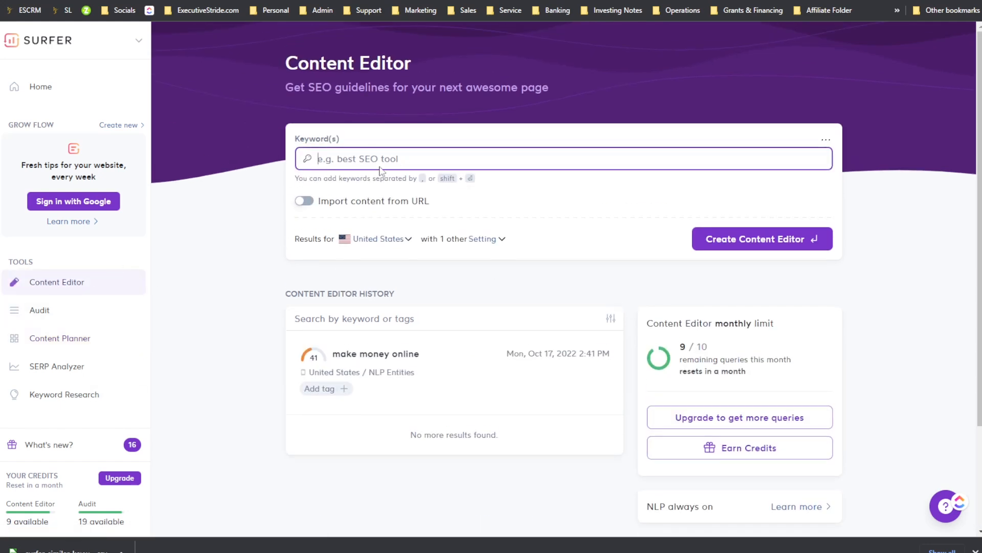
click(325, 179)
click(371, 160)
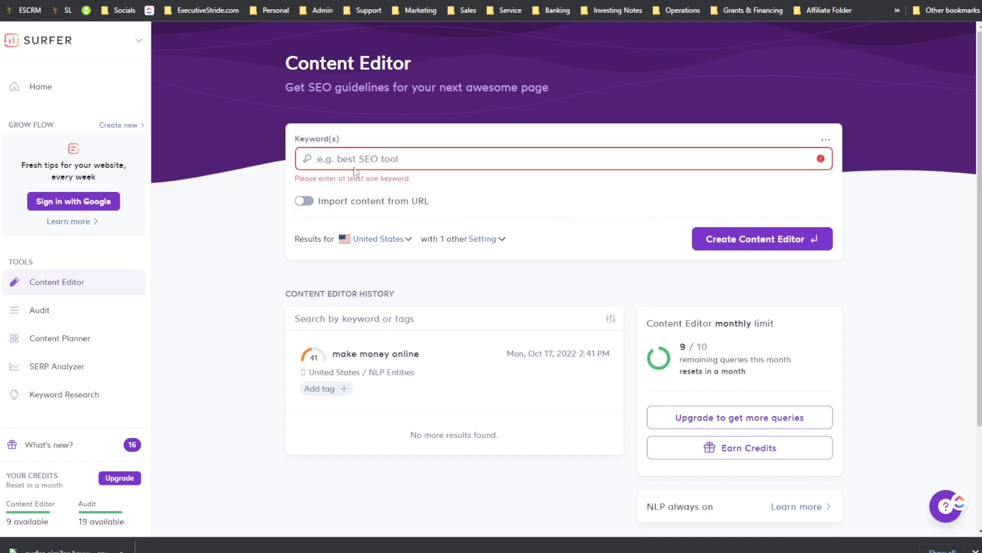
click(340, 205)
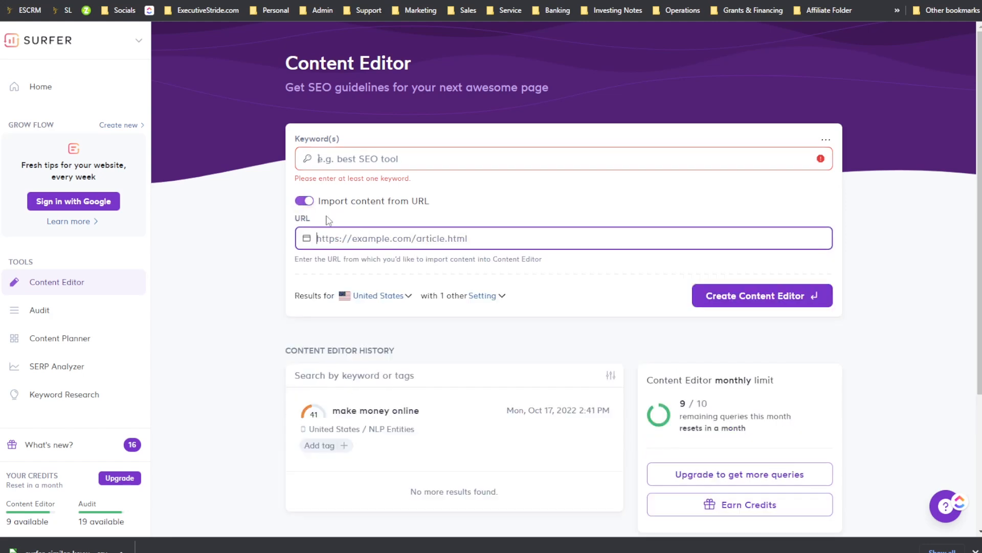
click(307, 202)
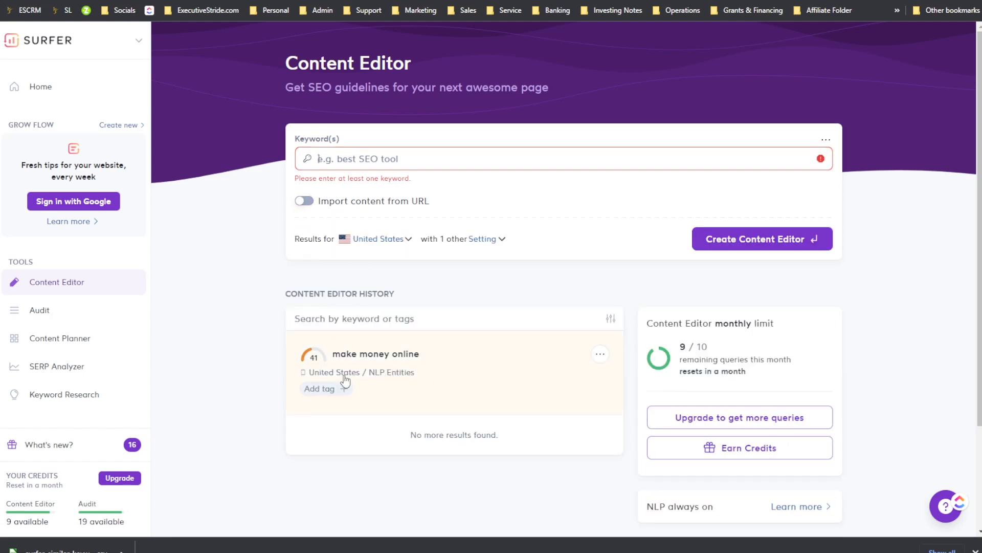
Step: Create a Content Editor for the keyword "best digital marketing agency toronto"
click(52, 313)
click(64, 342)
click(40, 310)
click(73, 341)
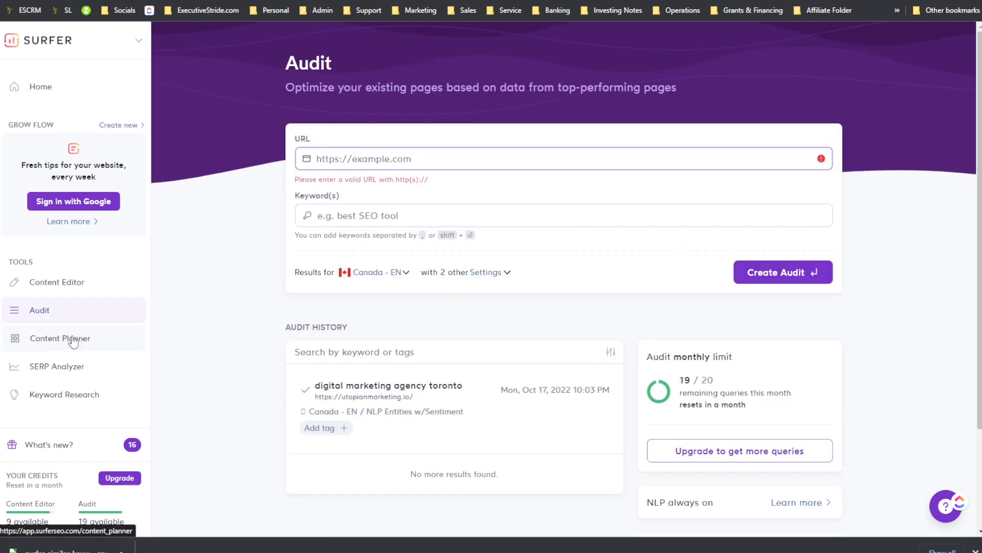
drag(500, 357, 209, 301)
key(ctrl+c)
click(97, 285)
key(ctrl+v)
click(794, 243)
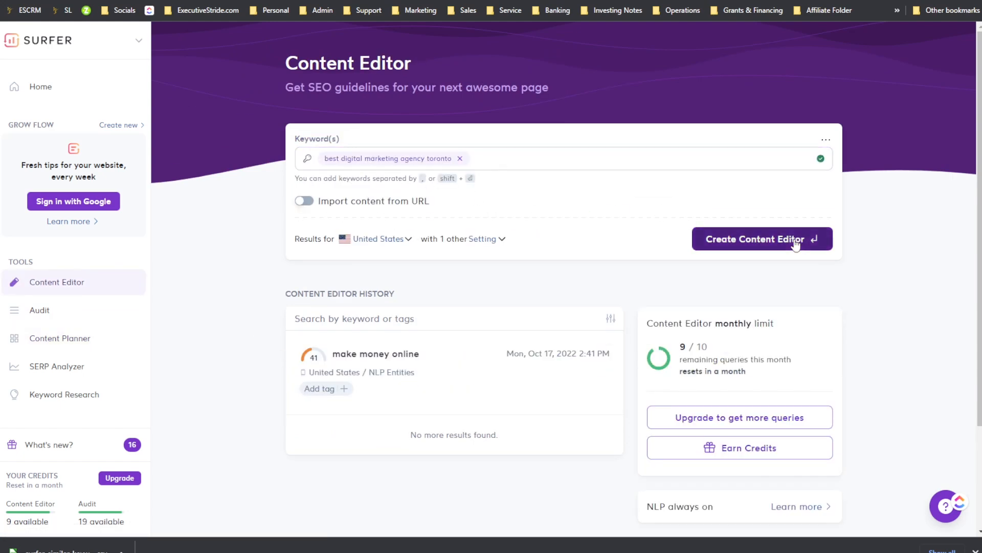
Step: Check the Content Editor and Content Planner histories for processing progress
scroll(537, 312, down, 3)
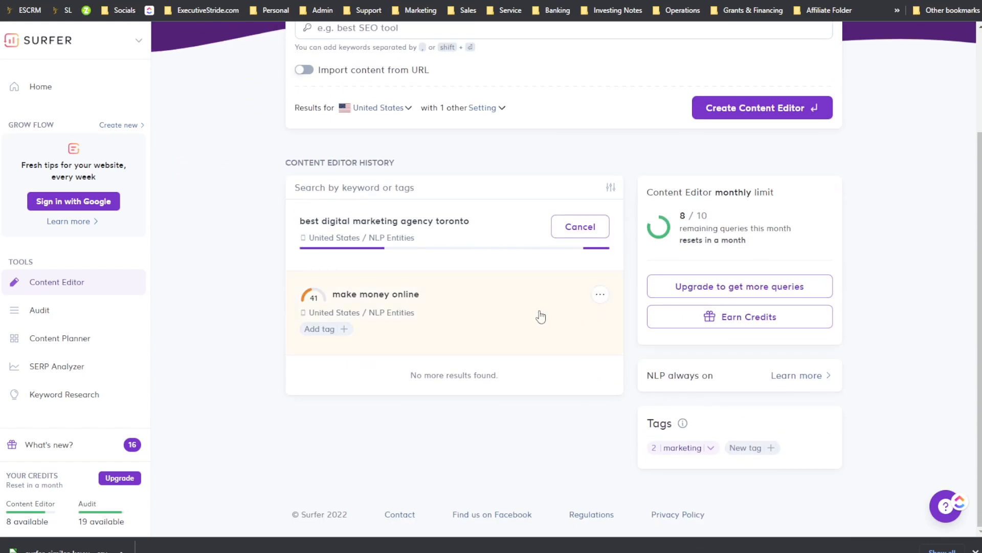
scroll(453, 307, up, 3)
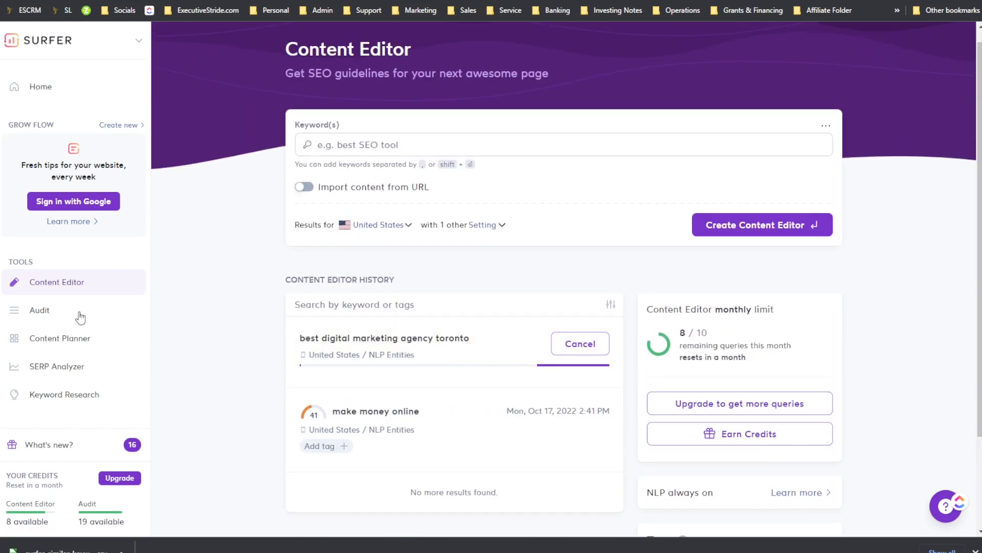
click(25, 314)
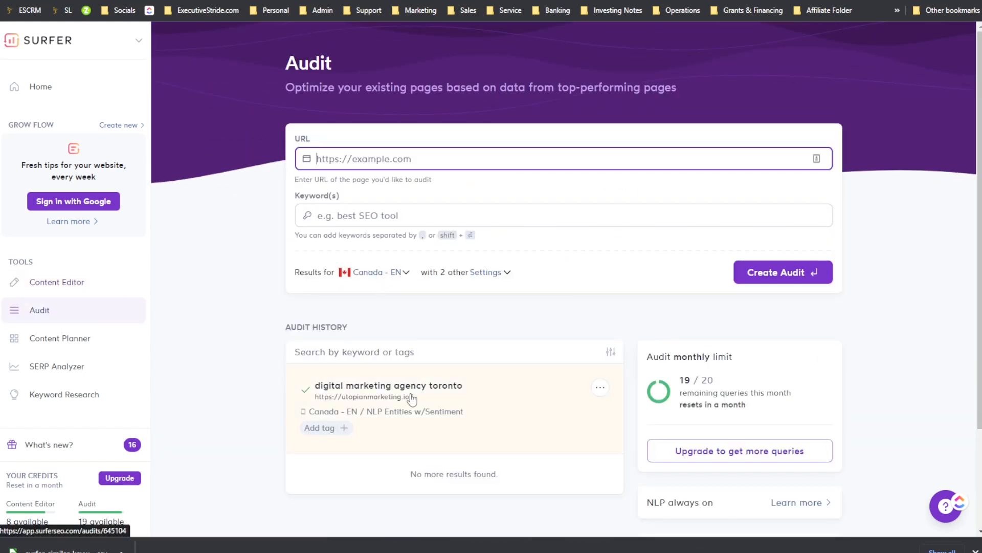
click(73, 337)
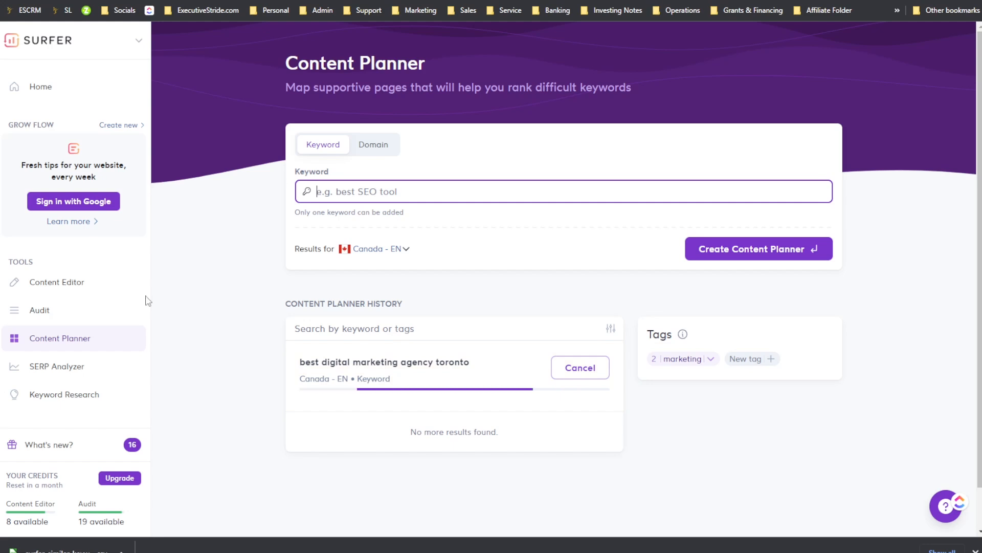
scroll(69, 348, down, 3)
scroll(75, 442, up, 3)
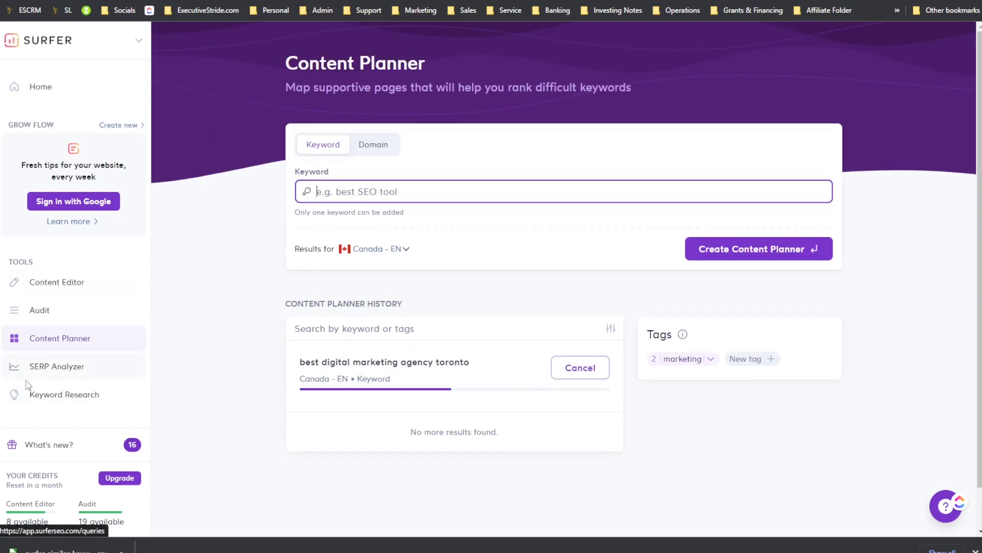
Step: Open the What's new panel and read through the latest Surfer updates
click(64, 444)
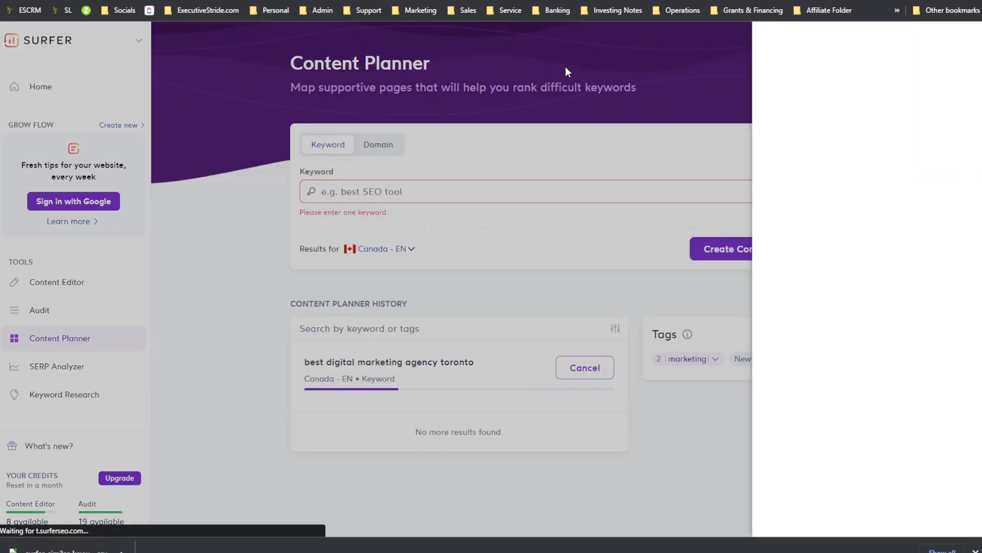
scroll(825, 144, down, 2)
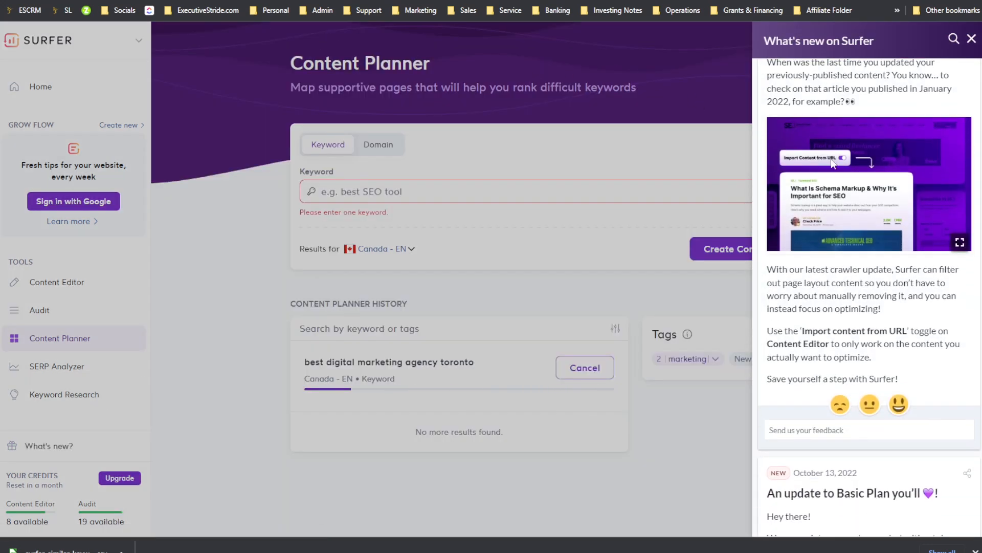
scroll(829, 153, up, 2)
scroll(849, 159, down, 4)
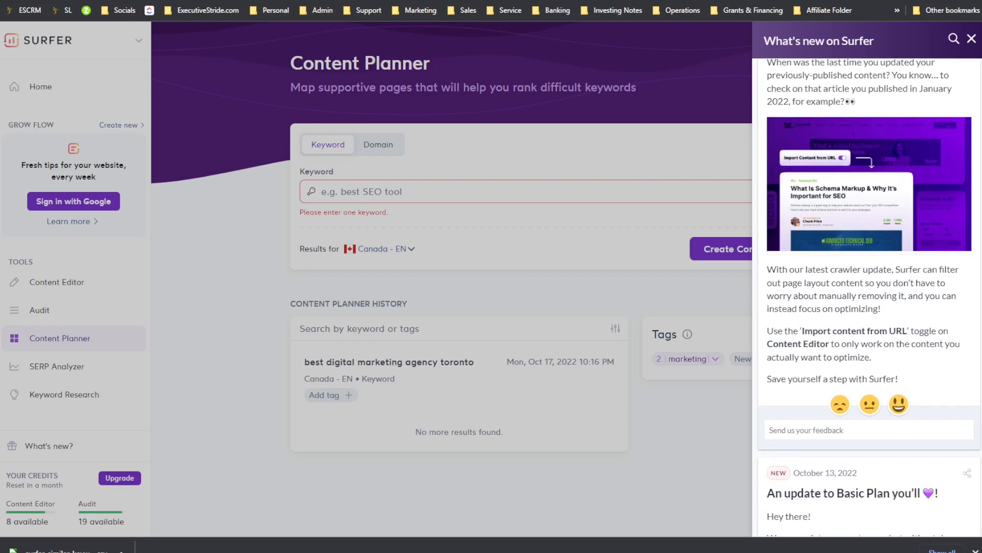
scroll(860, 155, down, 10)
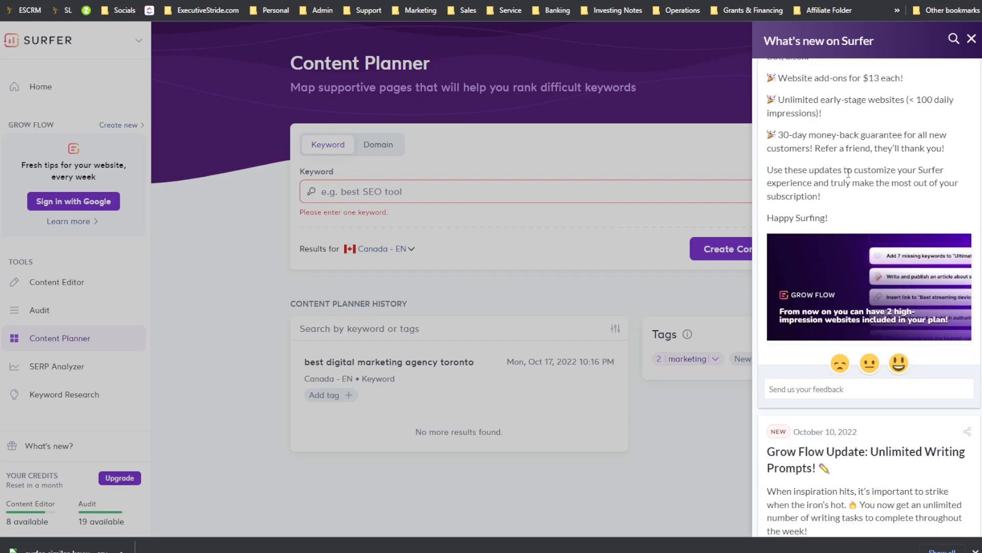
click(713, 153)
scroll(431, 278, down, 1)
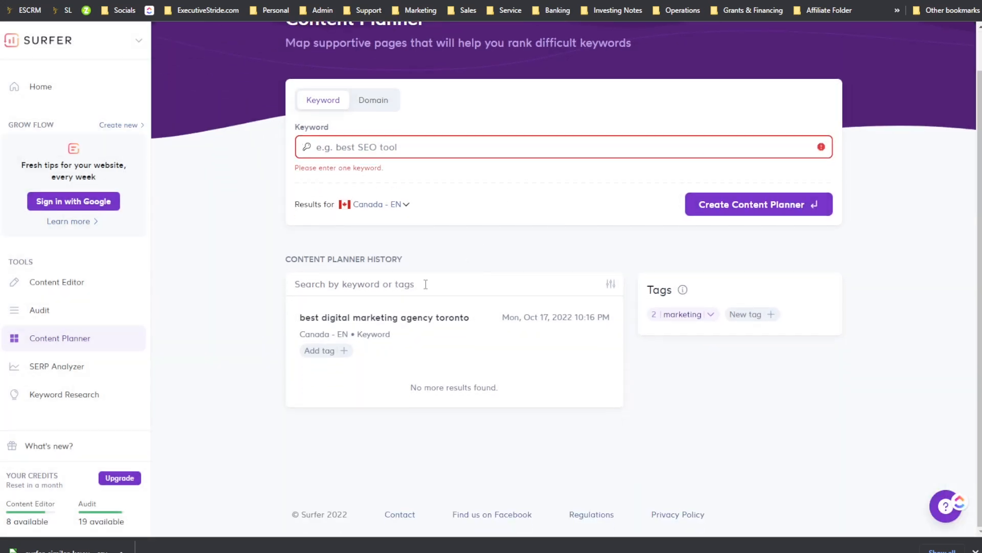
Step: Open the completed content planner and browse its keyword clusters
click(417, 320)
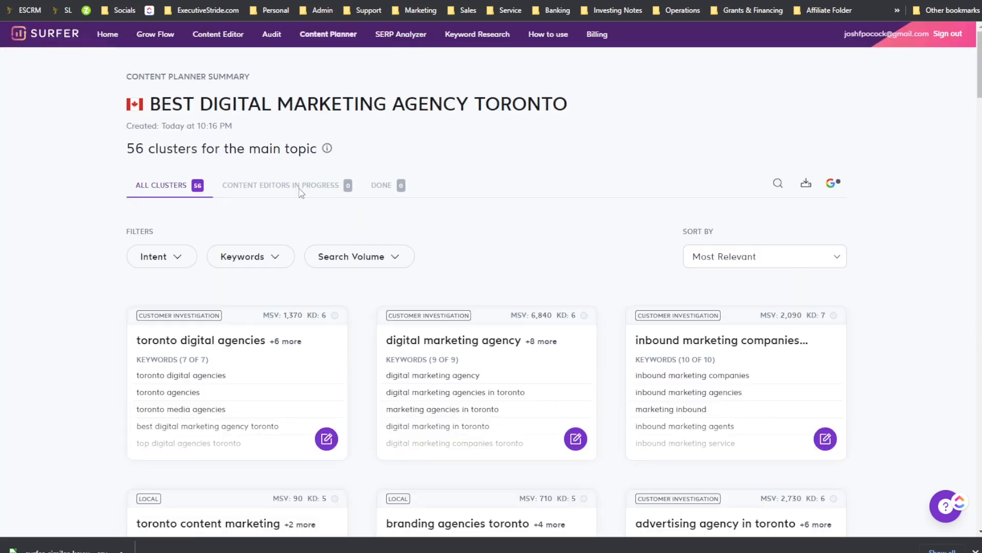
scroll(401, 206, down, 5)
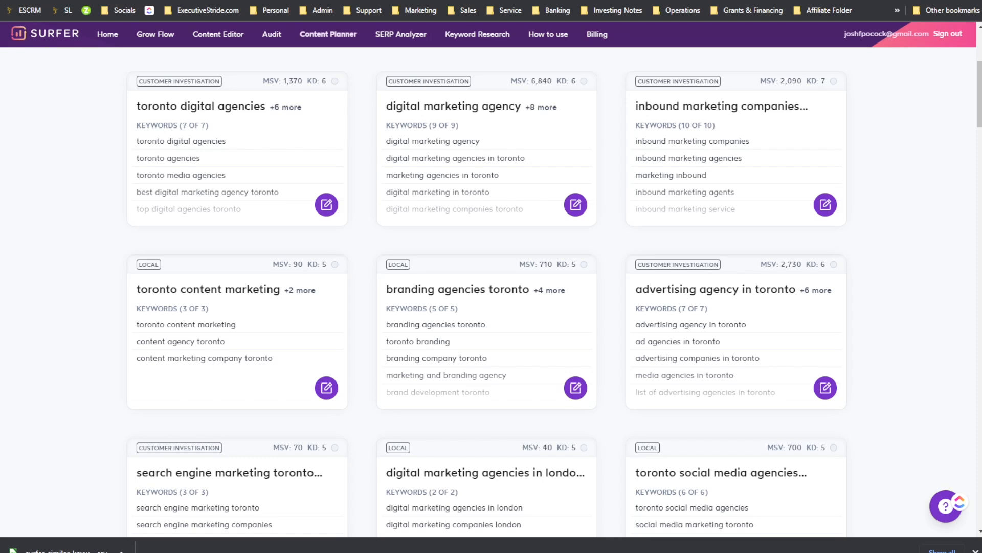
Step: Switch to WriterZen's Topic Discovery results for digital marketing agency
drag(981, 0, 951, 0)
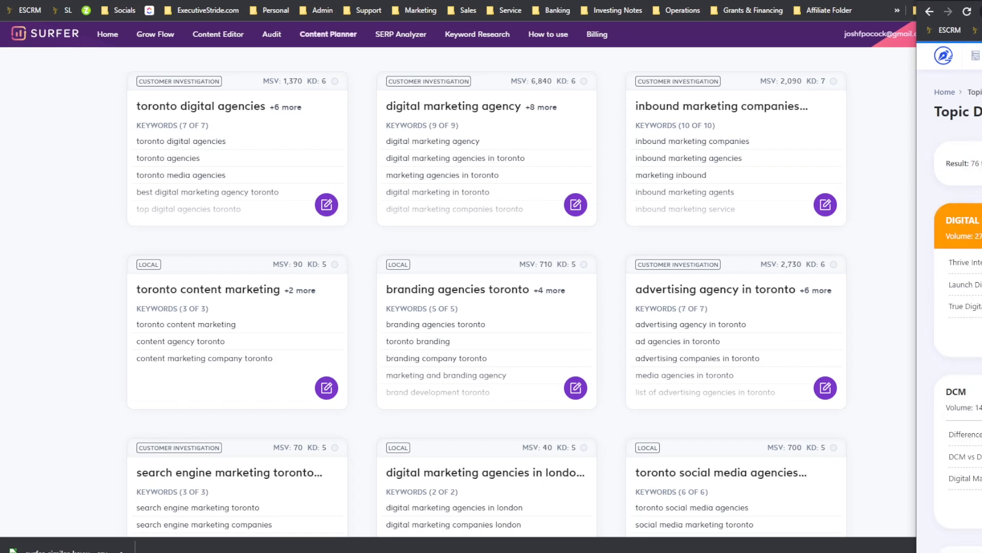
drag(951, 0, 818, 0)
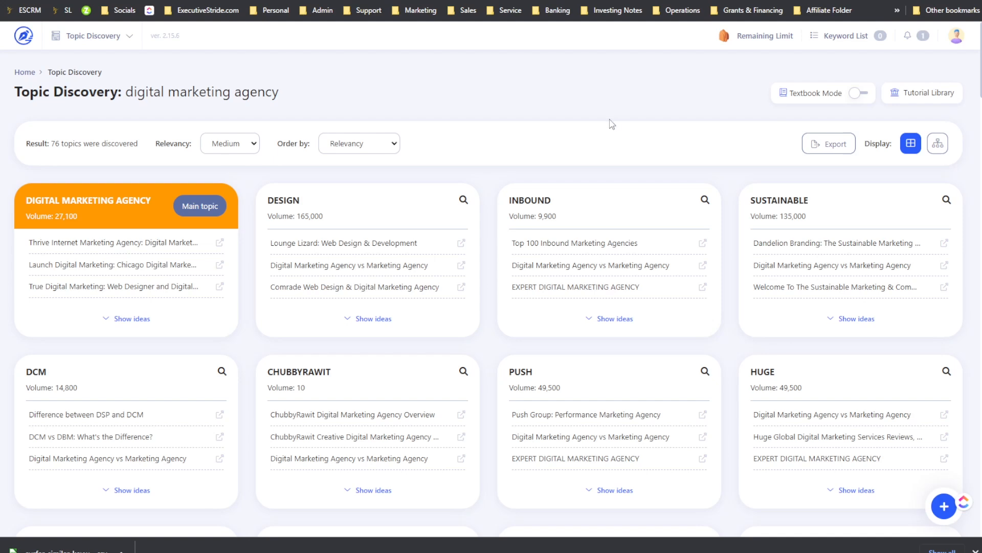
Step: Scan the Topic Discovery topic cards for digital marketing agency
drag(146, 93, 206, 93)
click(307, 94)
scroll(154, 223, down, 1)
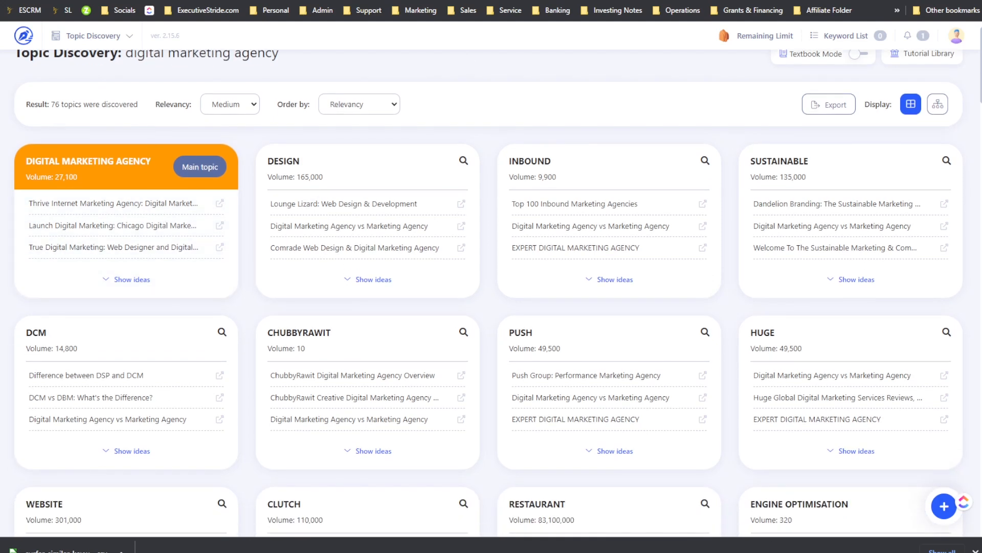
Step: Return to the Surfer content planner and copy its main topic, BEST DIGITAL MARKETING AGENCY TORONTO
click(652, 1)
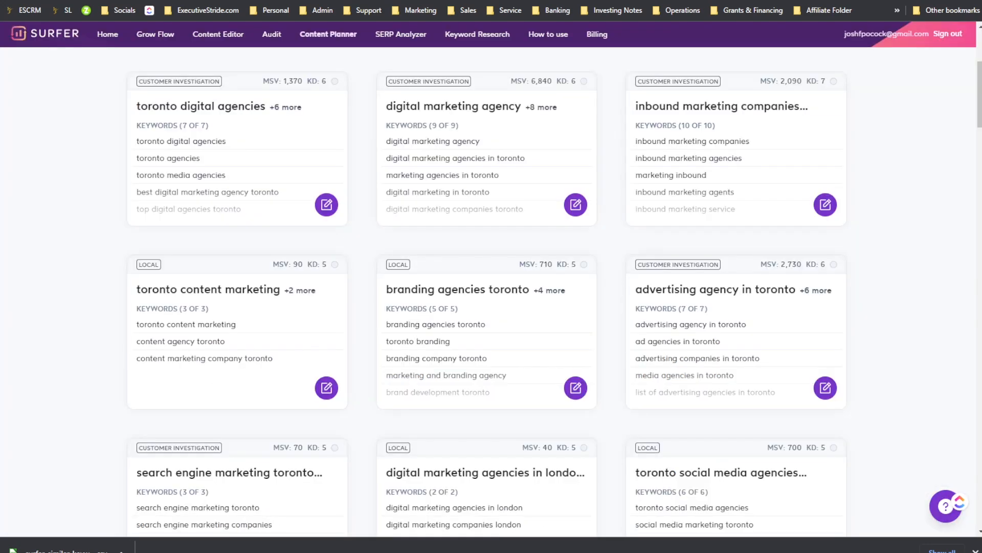
scroll(439, 146, up, 5)
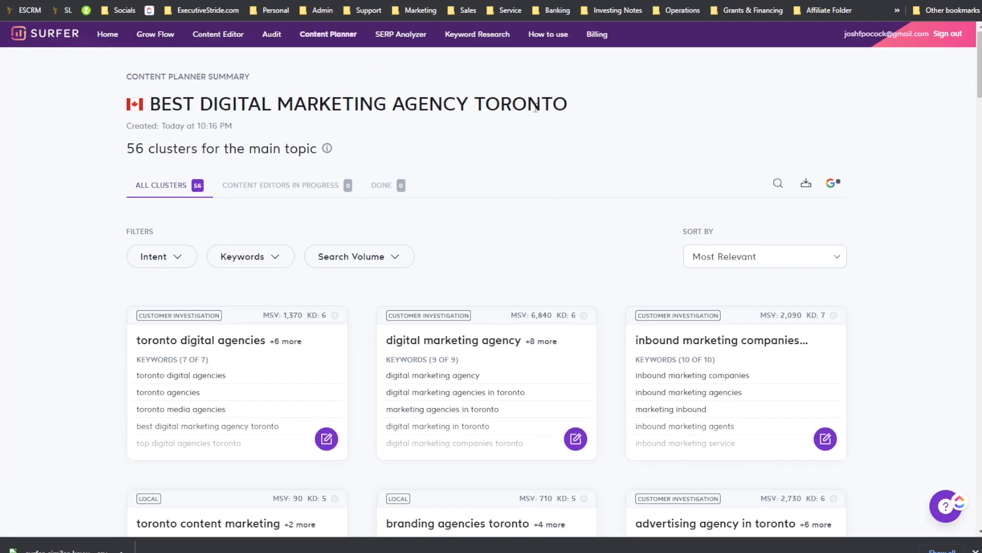
drag(572, 103, 155, 101)
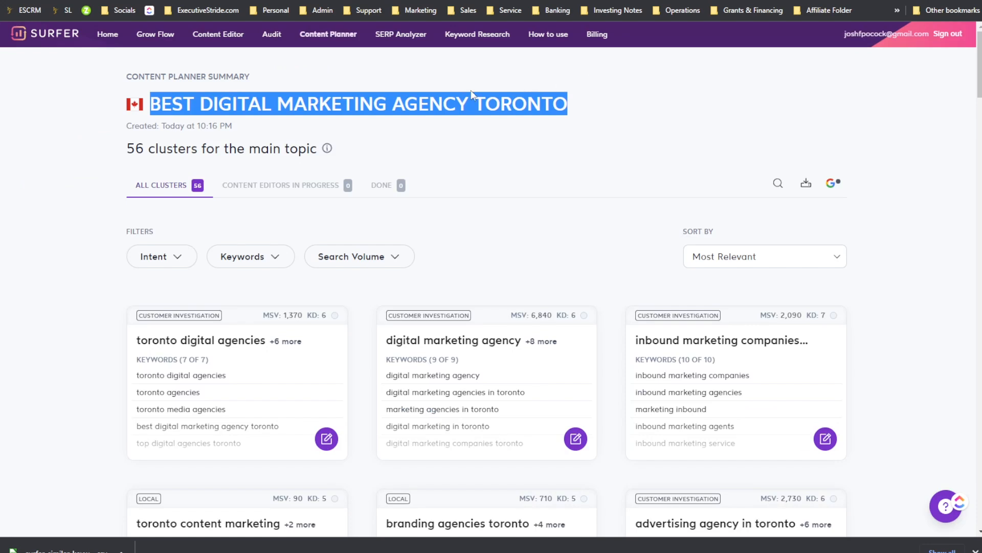
click(462, 65)
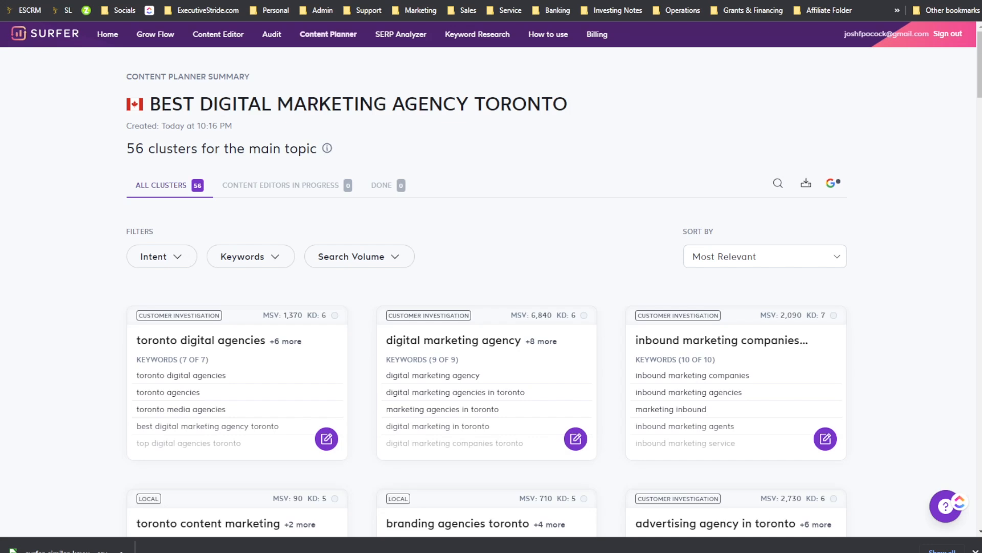
Step: Scroll through the keyword clusters of the best digital marketing agency toronto content planner
drag(343, 121, 562, 134)
click(562, 135)
scroll(564, 139, down, 3)
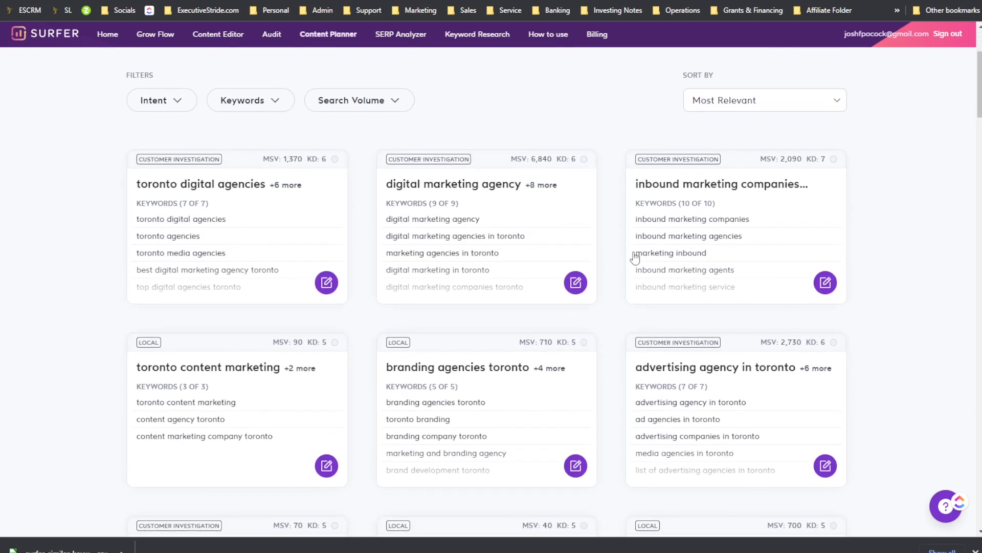
scroll(591, 178, down, 5)
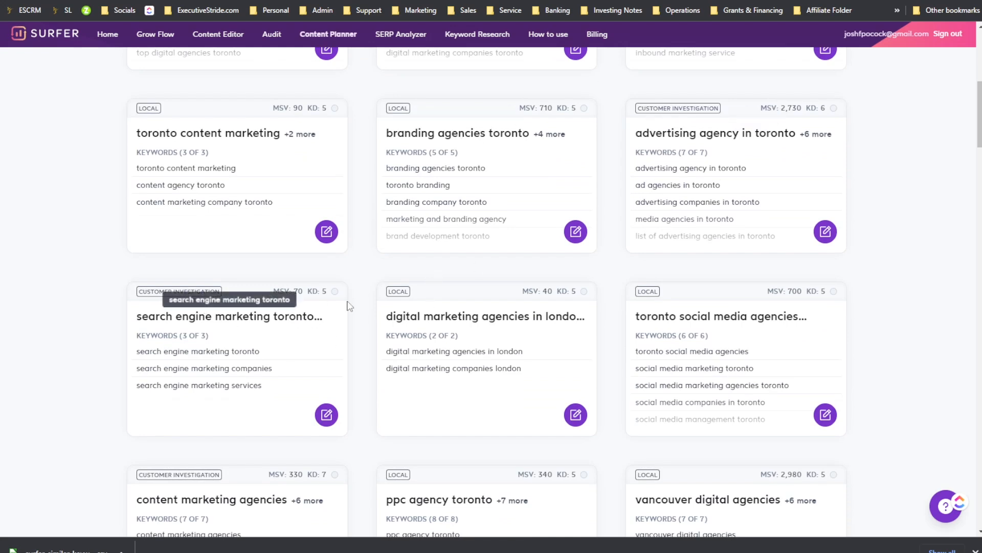
scroll(301, 253, up, 3)
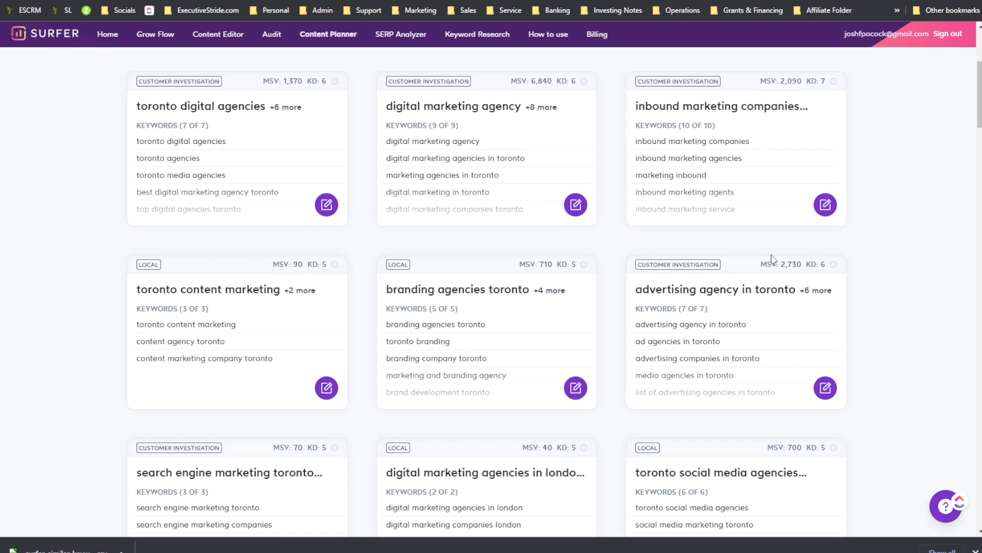
scroll(319, 158, up, 2)
scroll(307, 151, up, 3)
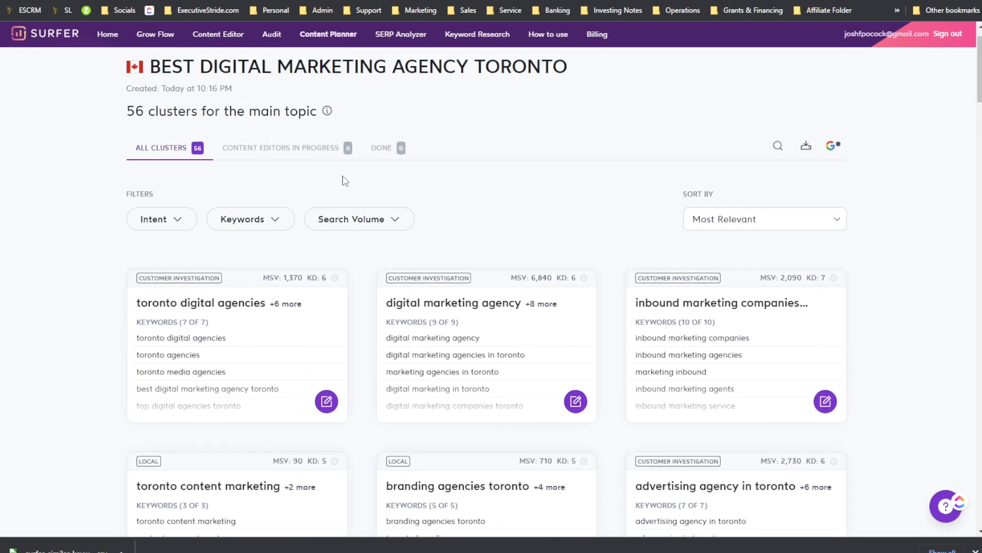
scroll(307, 252, down, 2)
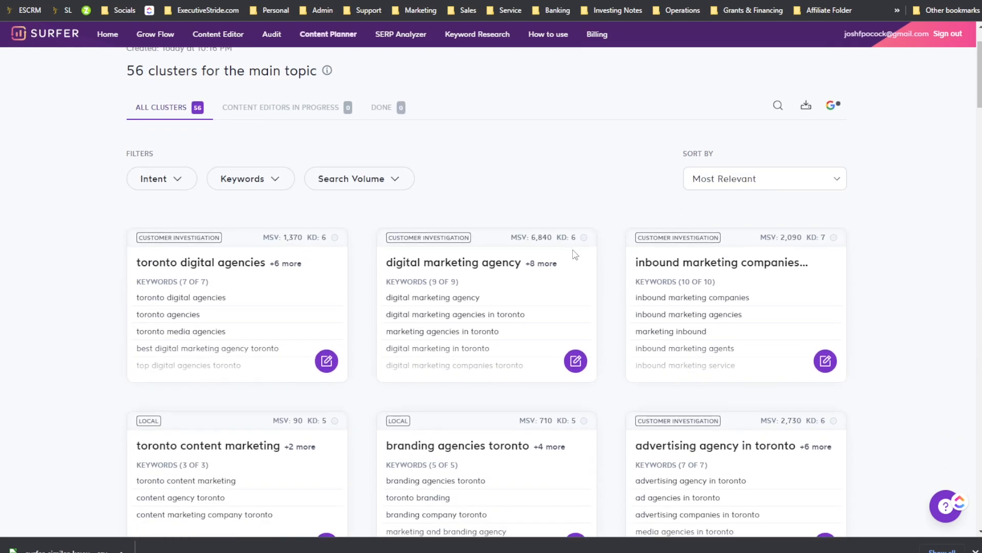
scroll(588, 277, down, 4)
scroll(484, 251, down, 4)
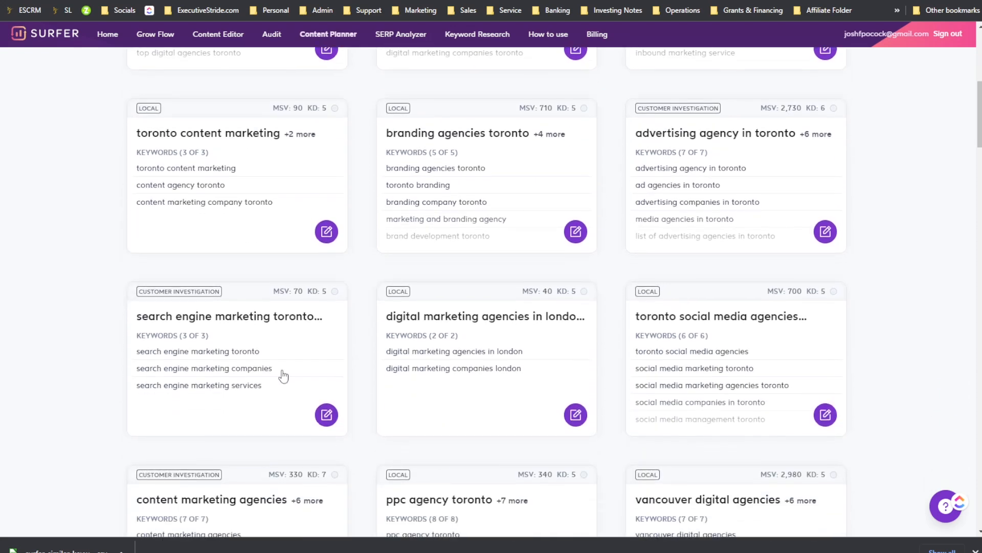
scroll(511, 353, down, 3)
scroll(423, 340, down, 12)
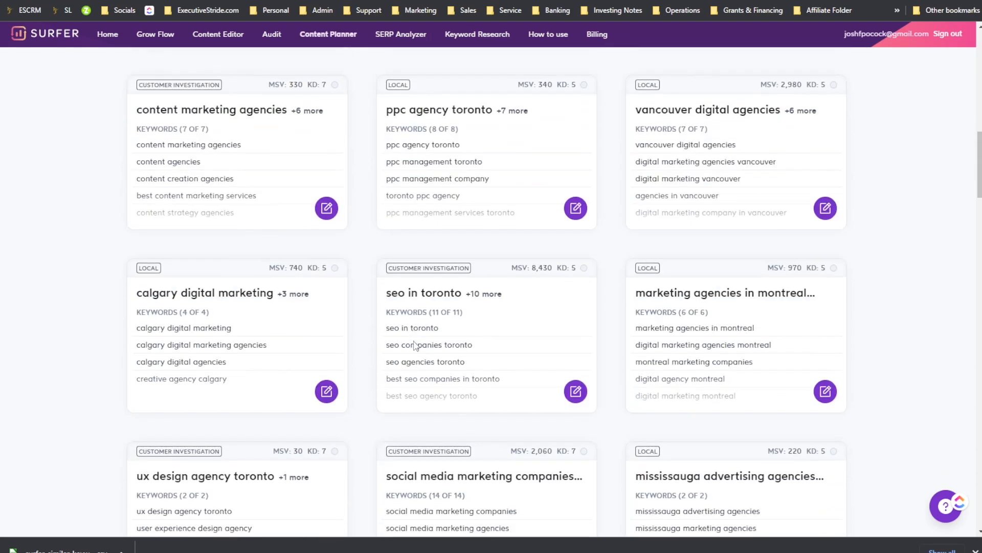
scroll(421, 345, down, 4)
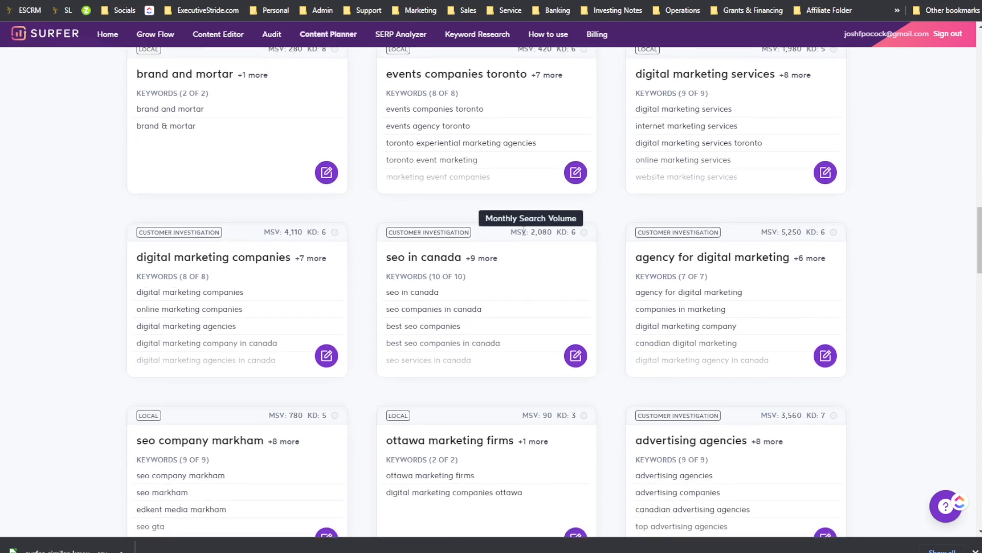
scroll(516, 257, down, 7)
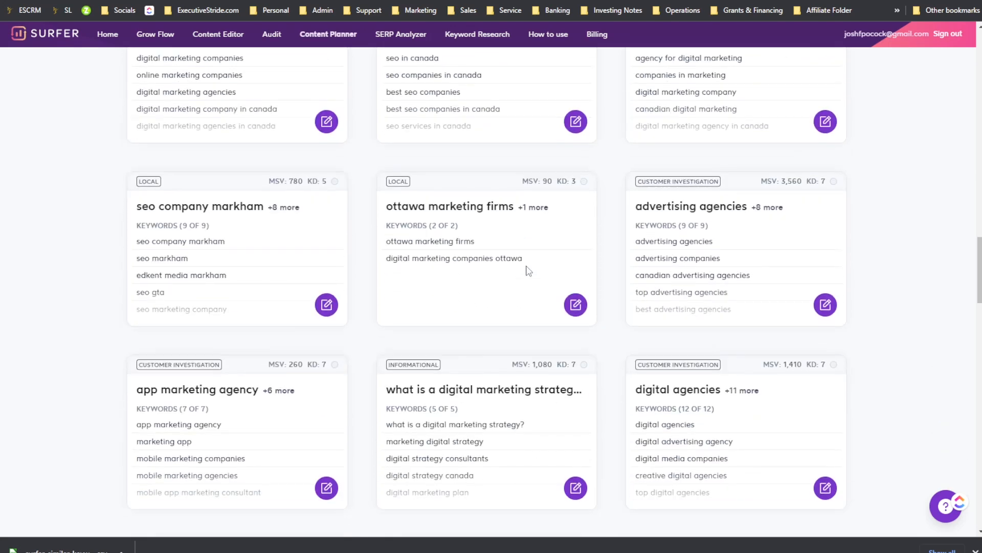
scroll(528, 265, down, 5)
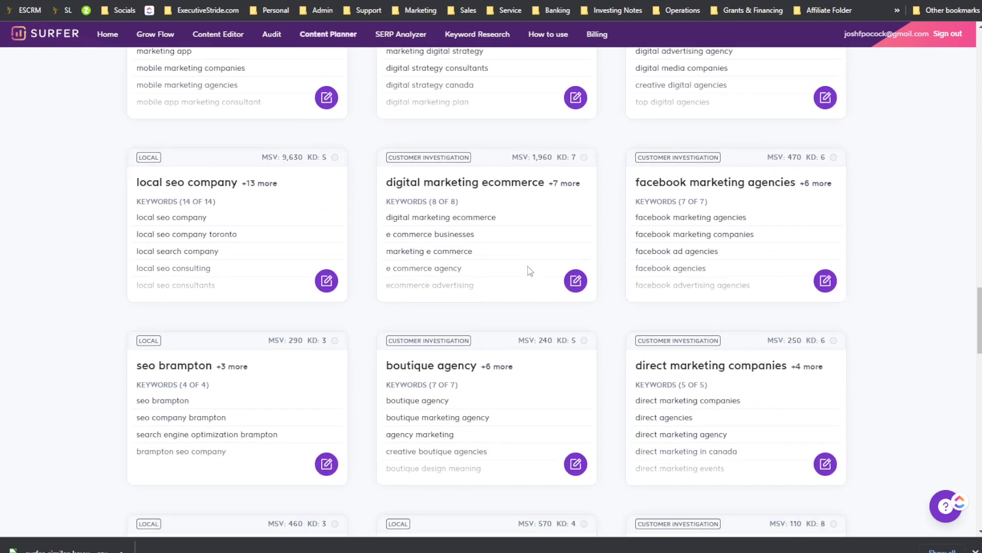
scroll(528, 272, down, 2)
scroll(517, 266, down, 2)
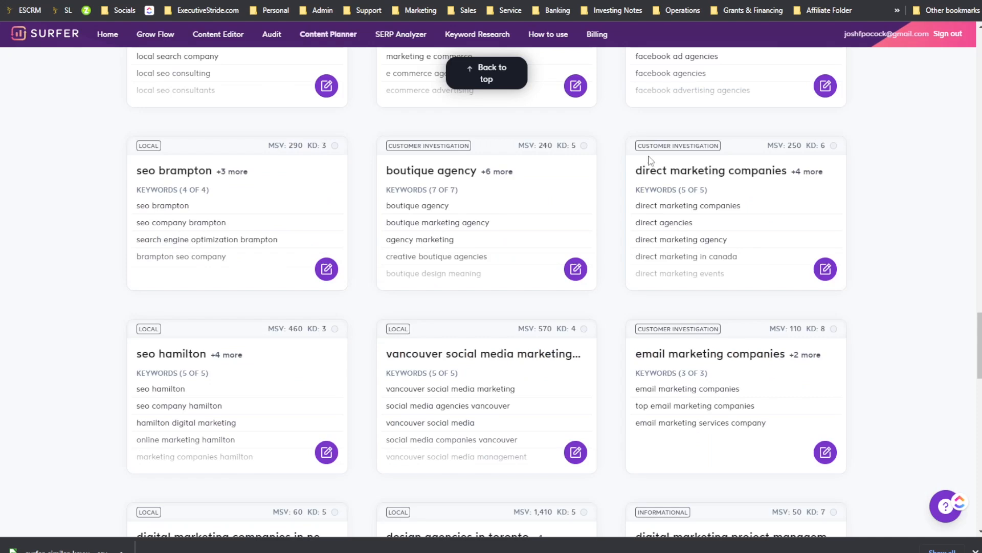
Step: Order the Topic Discovery results for best digital marketing agency toronto by Search Volume, keeping Medium relevancy
scroll(637, 208, up, 15)
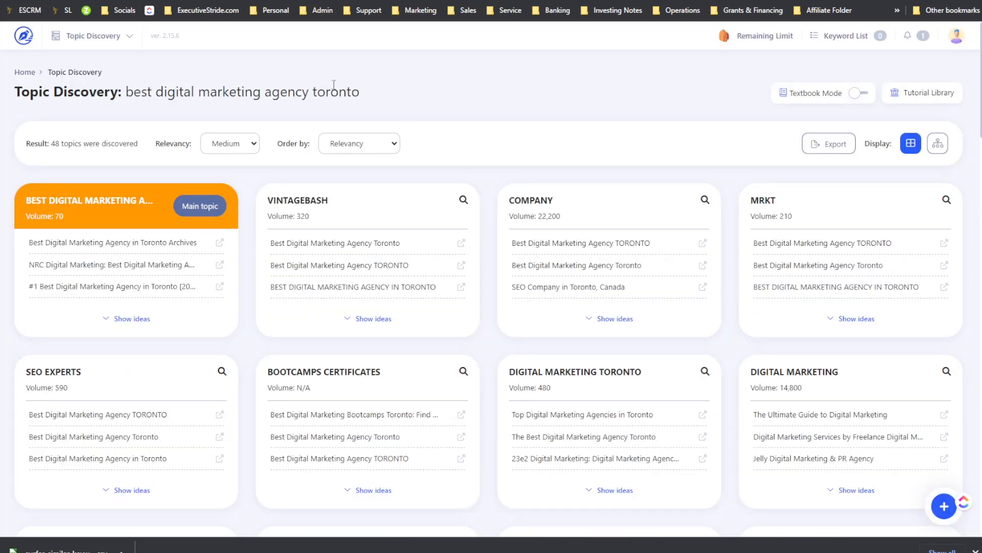
click(232, 138)
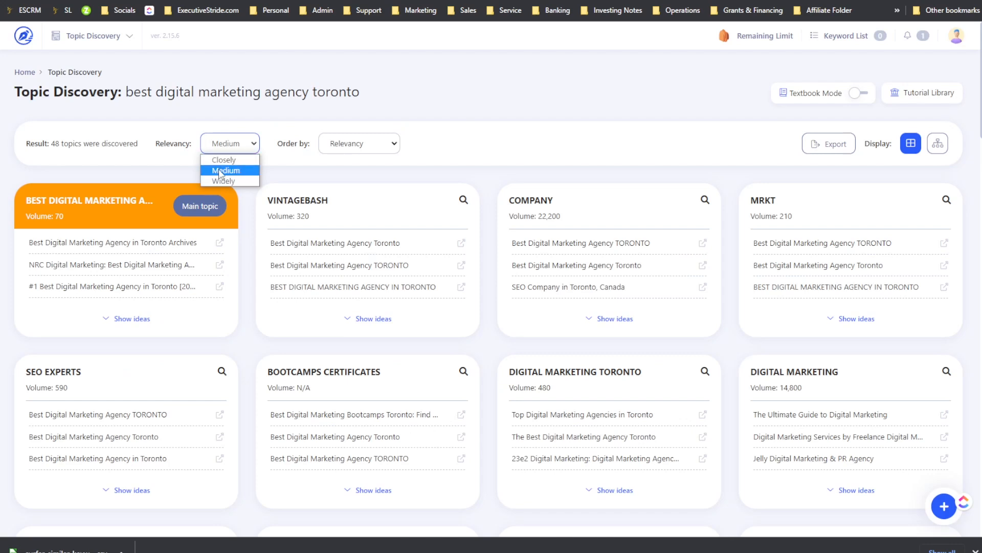
click(342, 147)
click(342, 146)
click(343, 169)
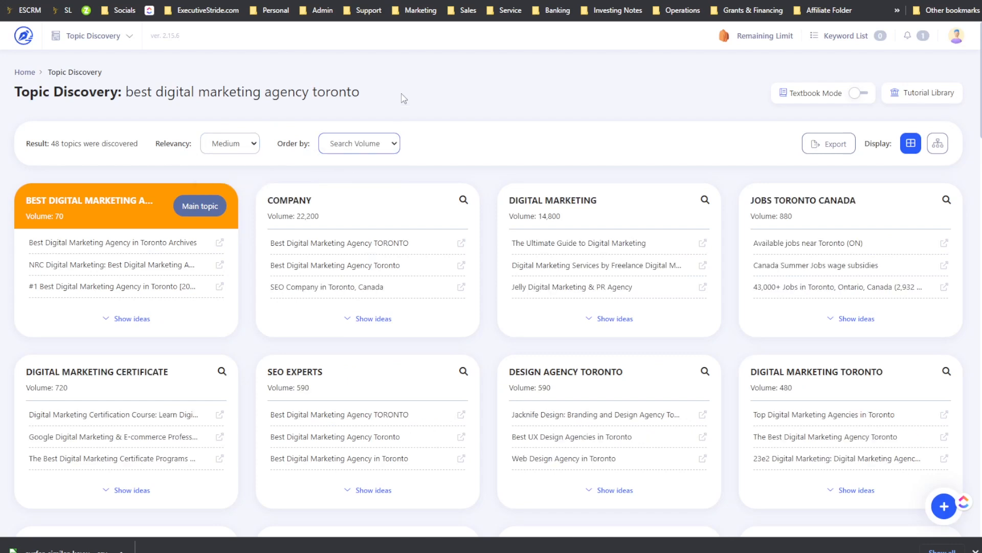
click(347, 144)
click(341, 142)
click(240, 145)
click(246, 163)
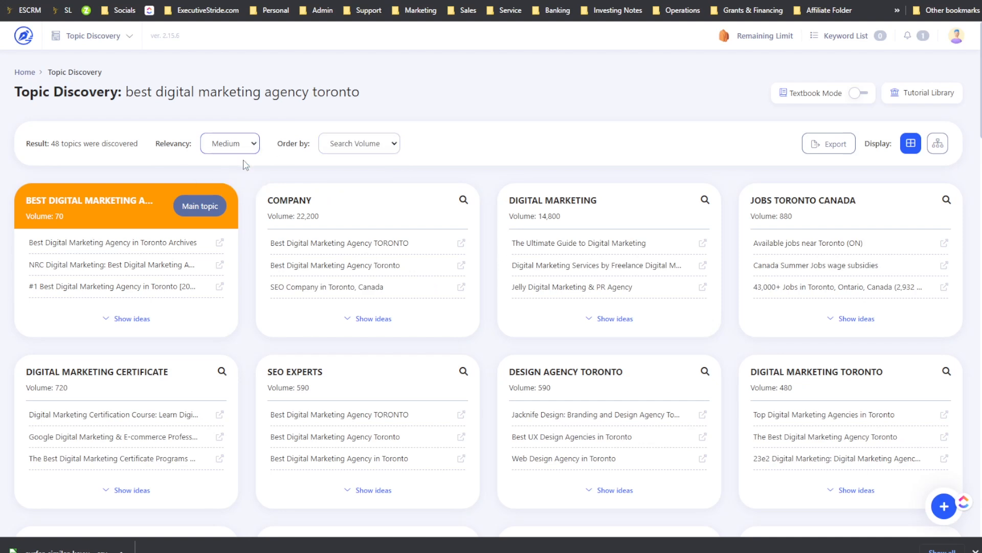
click(247, 145)
click(240, 160)
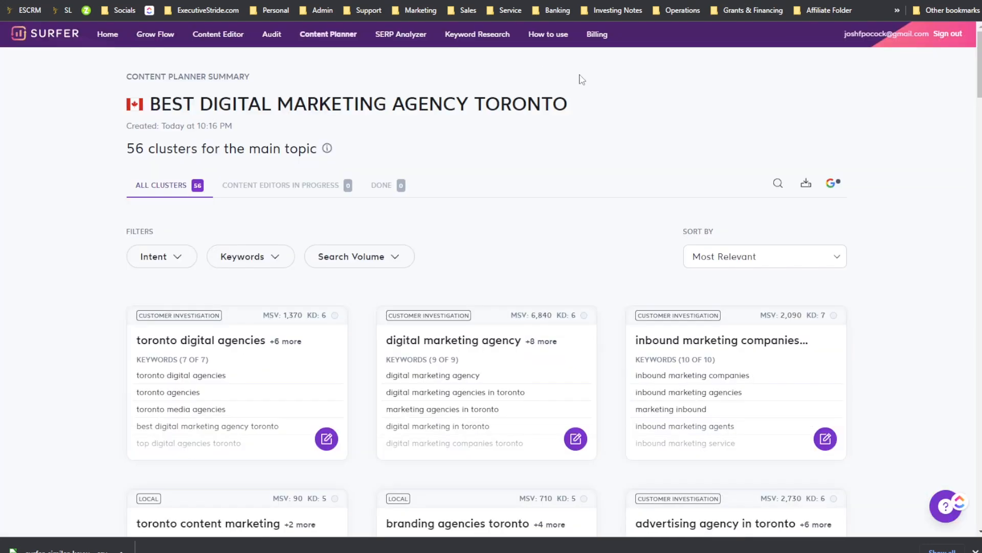
Step: Open the toronto digital agencies cluster details in the content planner
scroll(465, 214, down, 3)
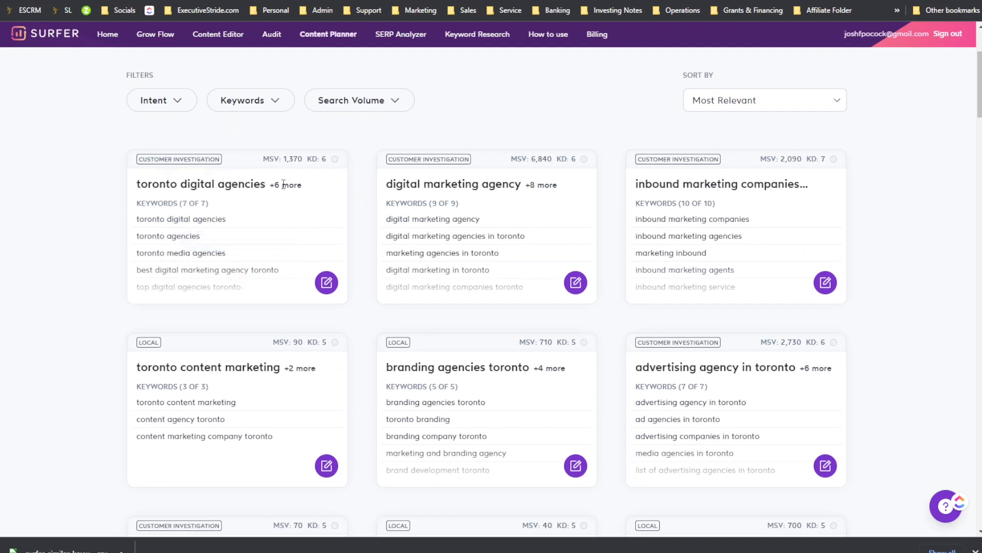
click(210, 288)
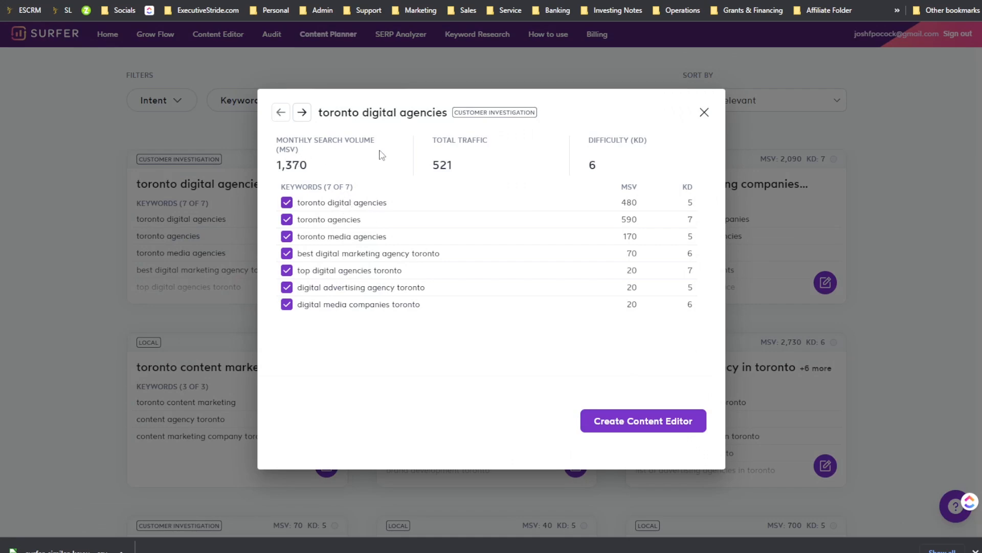
drag(381, 154, 437, 164)
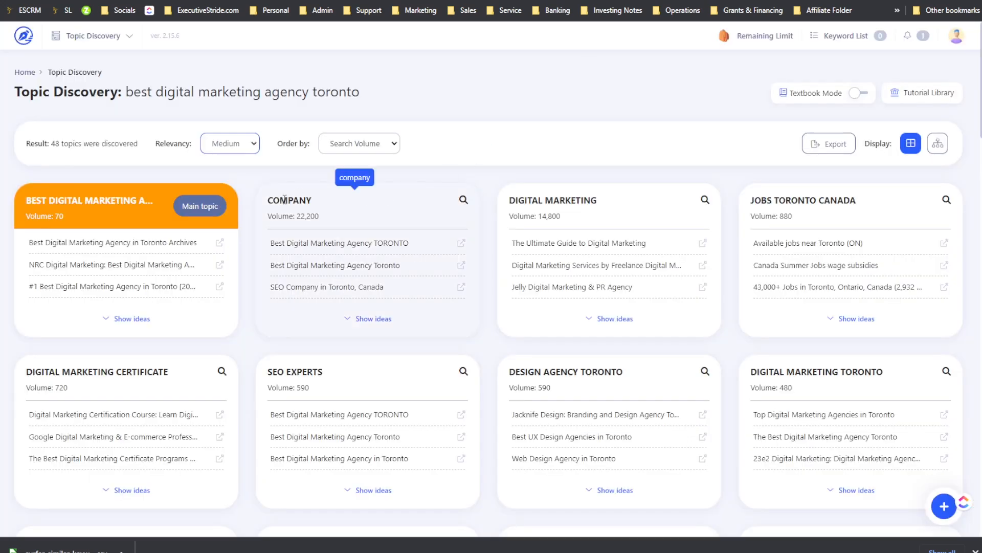
Step: Show ideas for the main topic and browse its headlines and Google Suggest Insights
click(131, 318)
scroll(331, 297, down, 3)
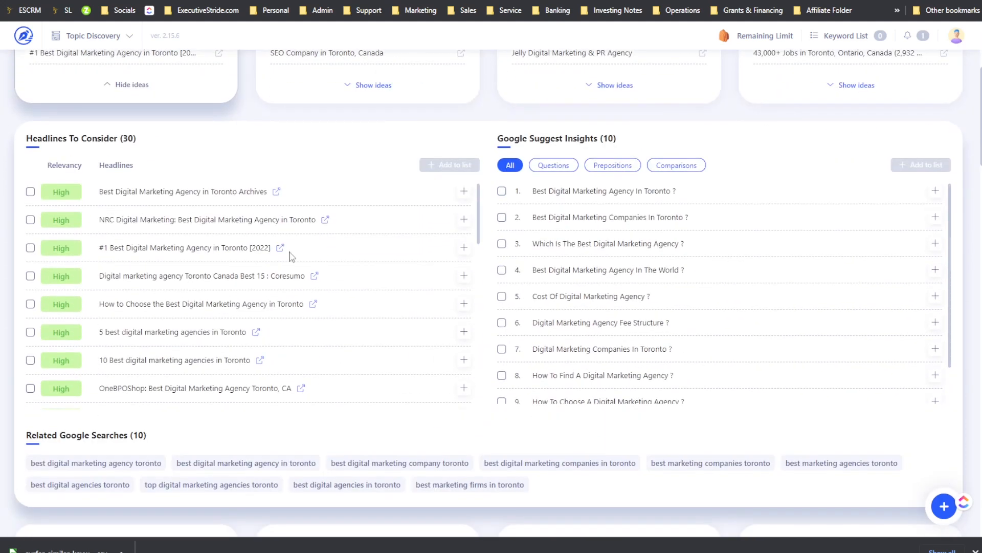
scroll(182, 196, up, 3)
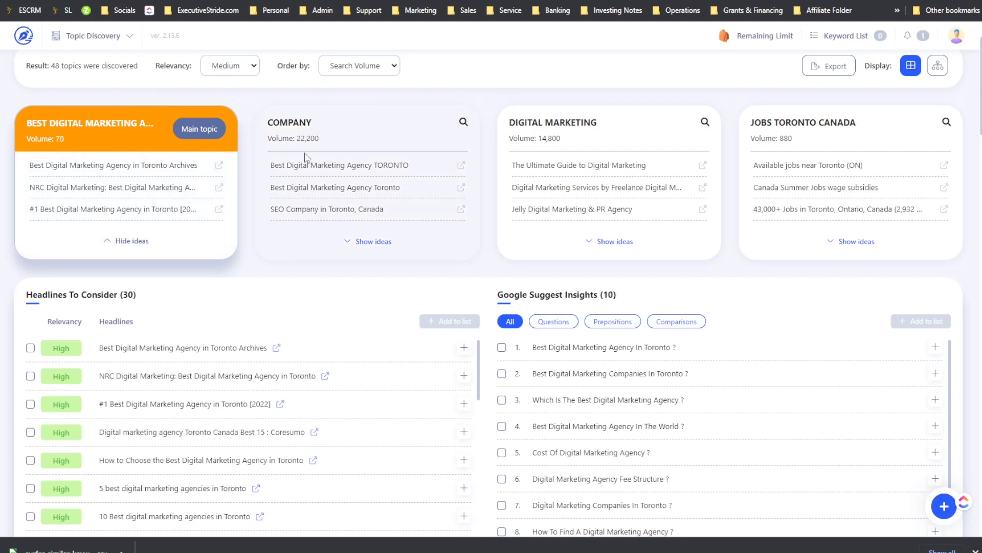
scroll(445, 323, down, 3)
scroll(445, 324, down, 2)
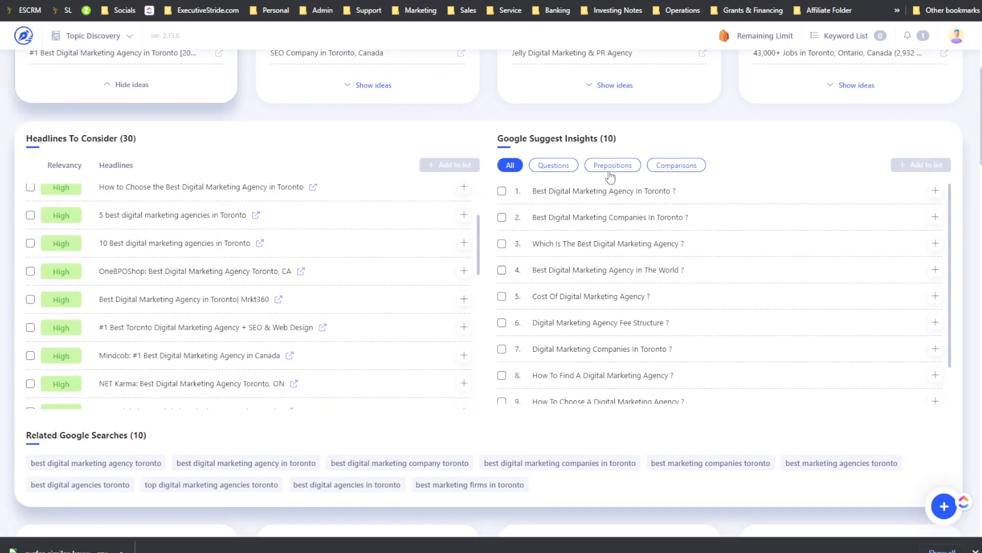
scroll(351, 210, up, 2)
scroll(364, 182, up, 5)
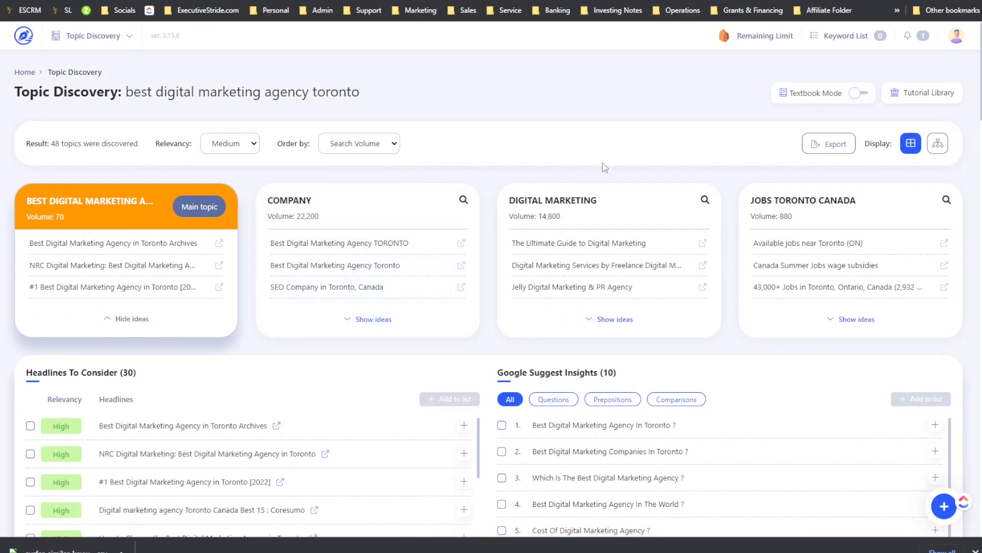
Step: Expand and collapse the ideas for the COMPANY topic card
click(372, 319)
click(361, 317)
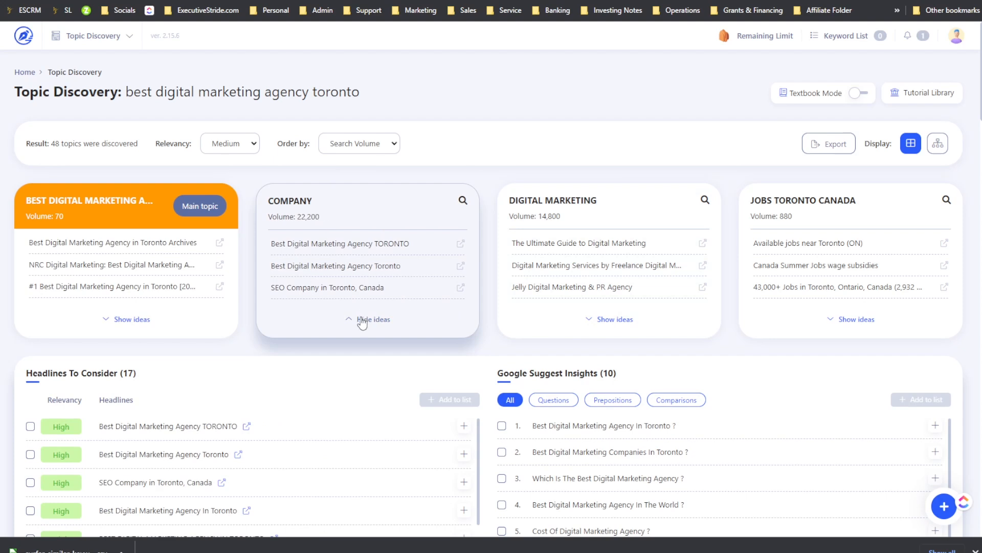
scroll(362, 233, down, 2)
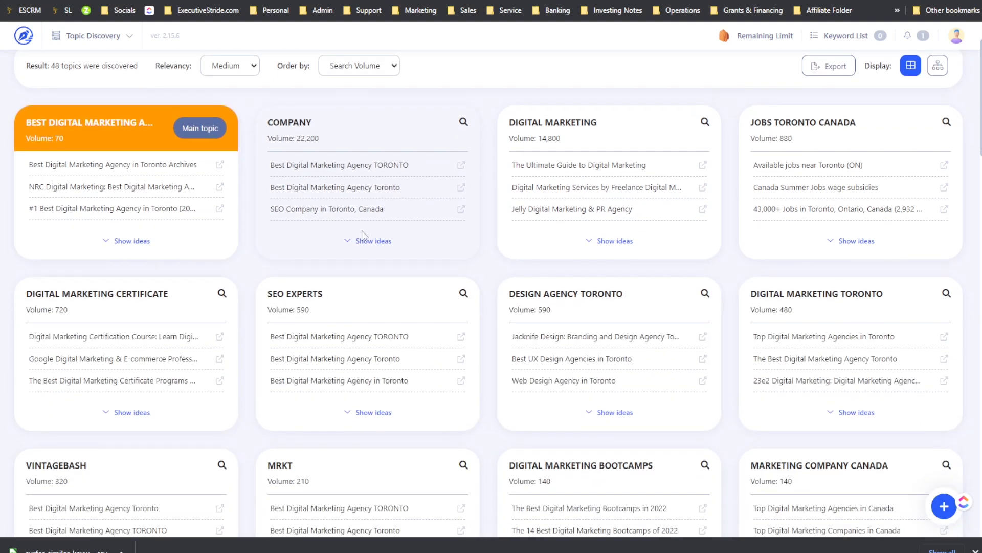
click(363, 240)
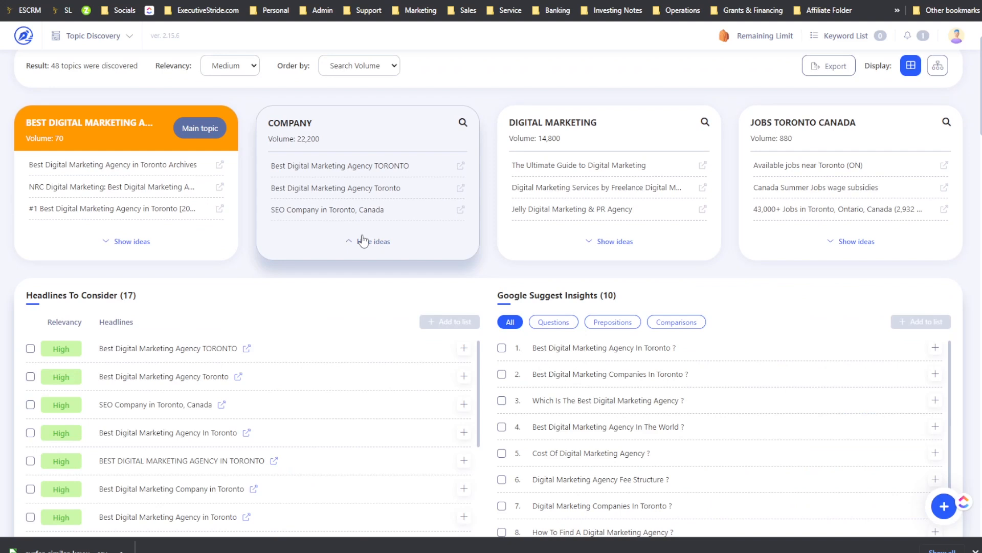
click(363, 241)
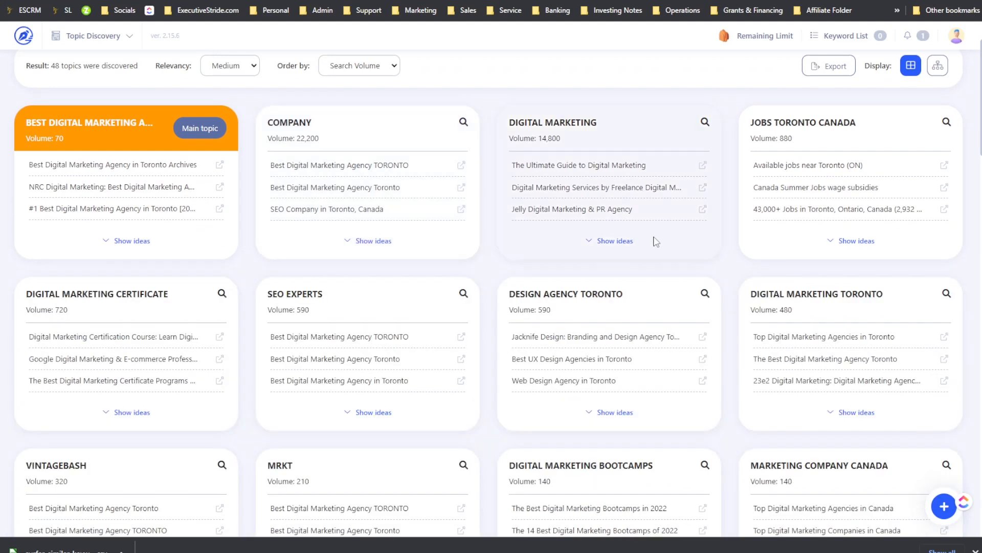
Step: Close the cluster details dialog and keep browsing the Topic Discovery topic cards
scroll(803, 237, down, 2)
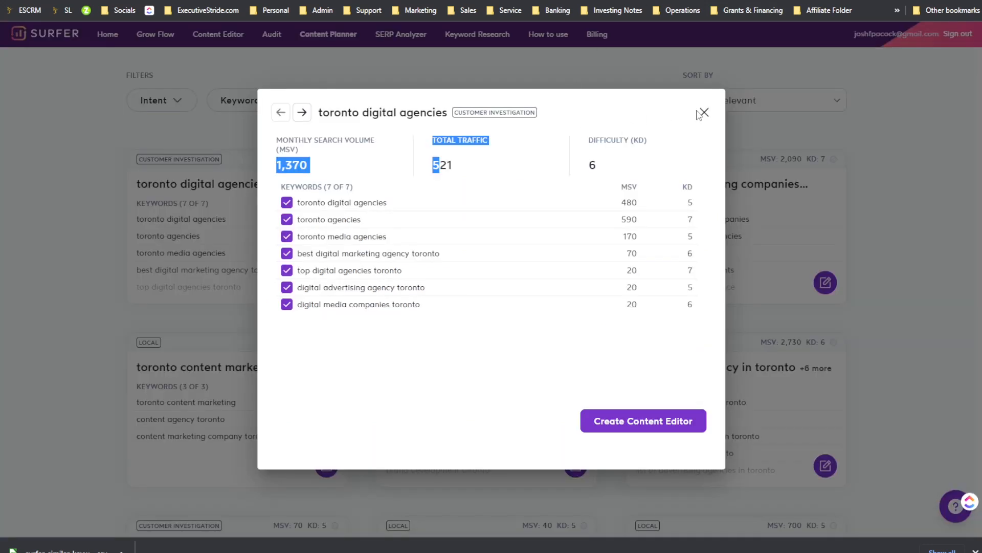
click(703, 113)
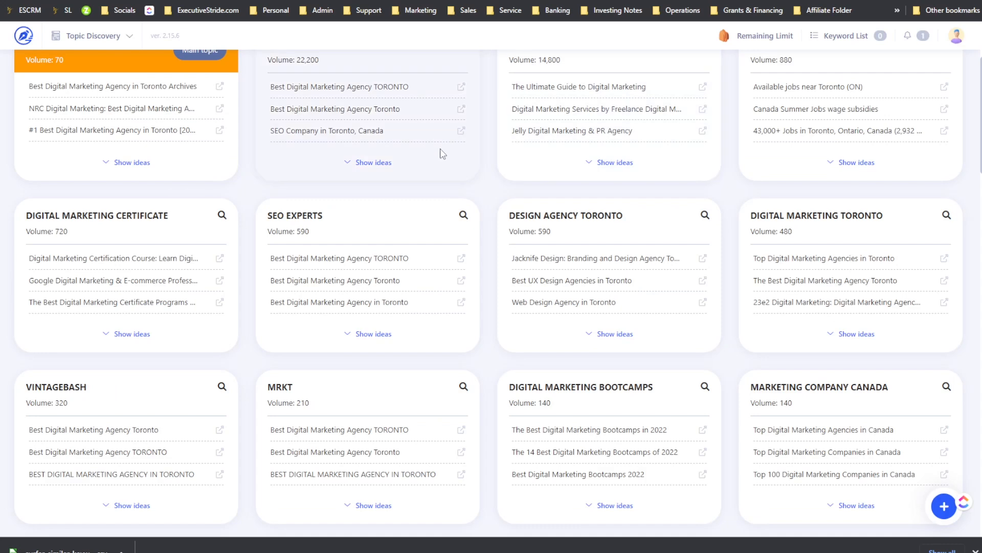
scroll(438, 158, down, 2)
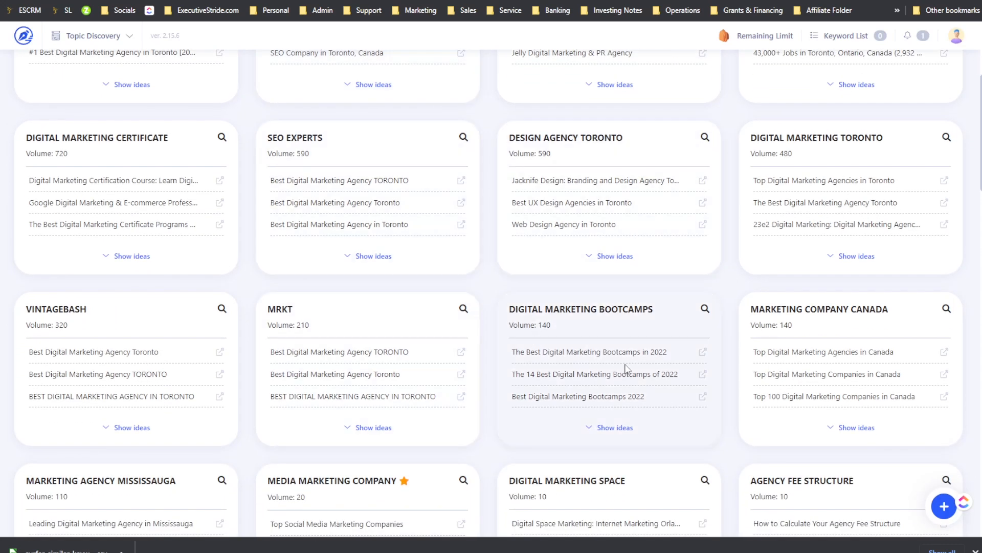
Step: Scroll through the Topic Discovery topic cards and the Content Planner clusters to compare them
scroll(467, 320, down, 3)
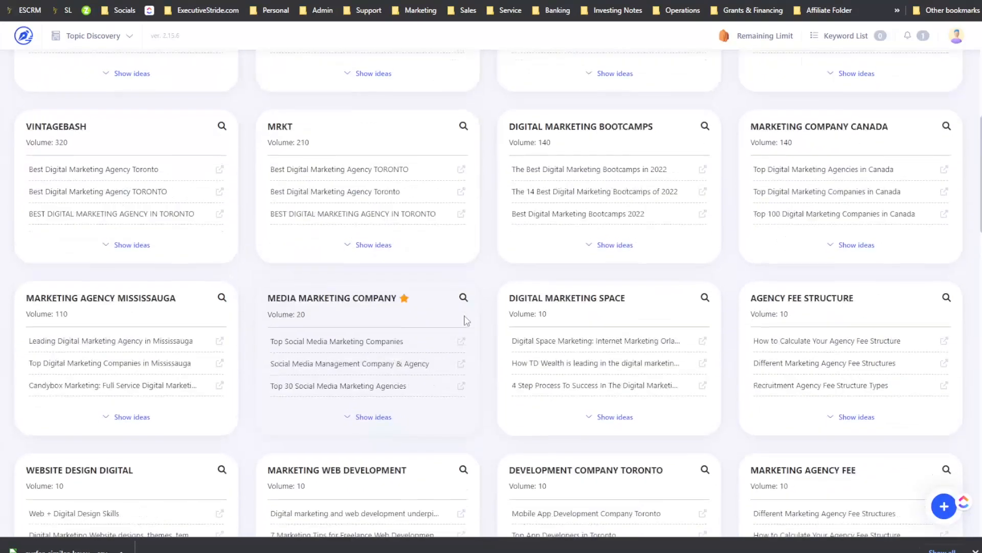
scroll(467, 320, up, 8)
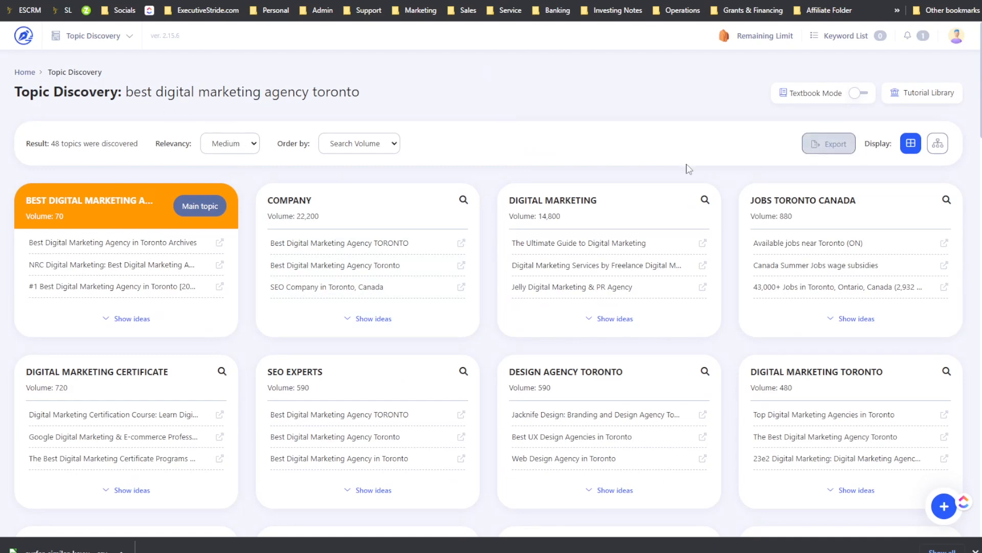
scroll(495, 258, down, 20)
scroll(495, 258, up, 10)
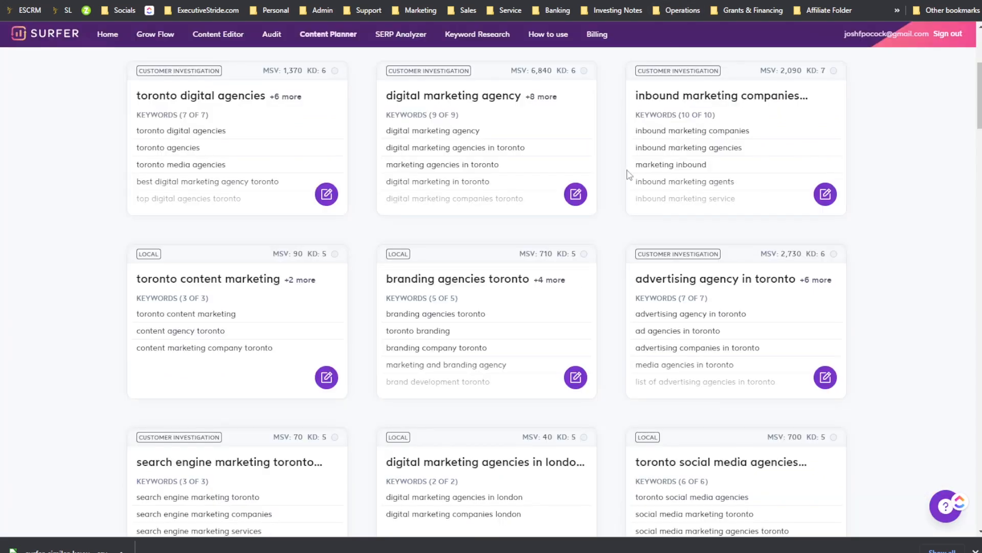
scroll(629, 174, up, 2)
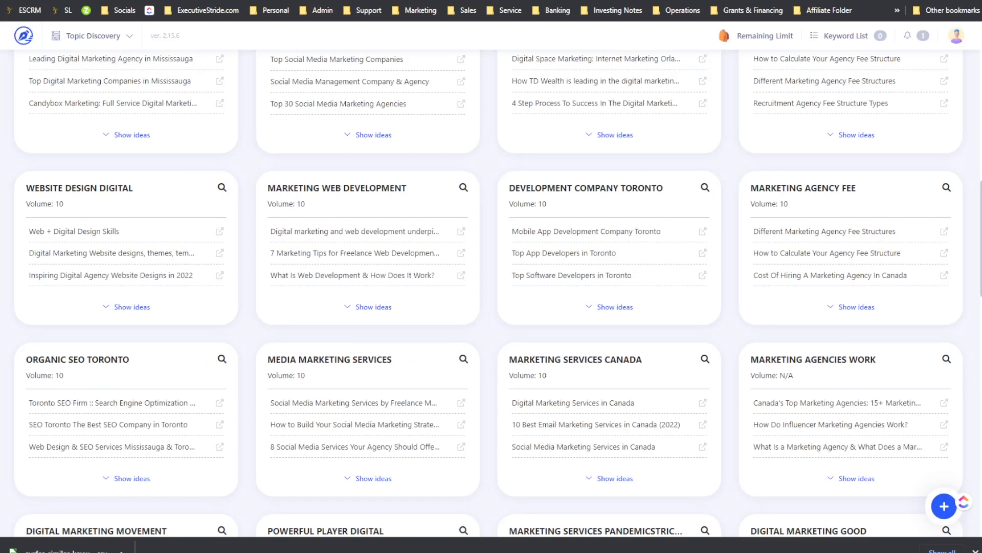
scroll(532, 173, up, 8)
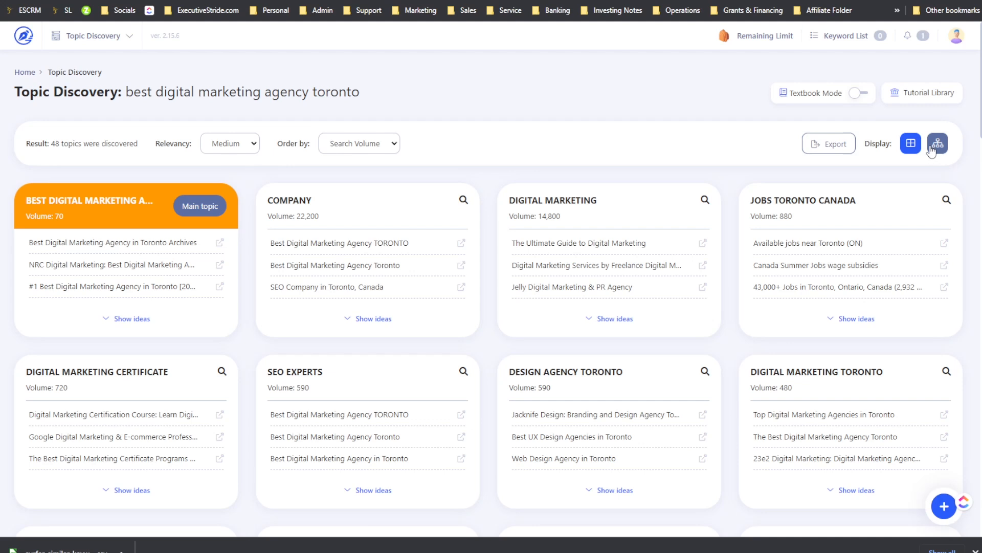
scroll(849, 172, down, 2)
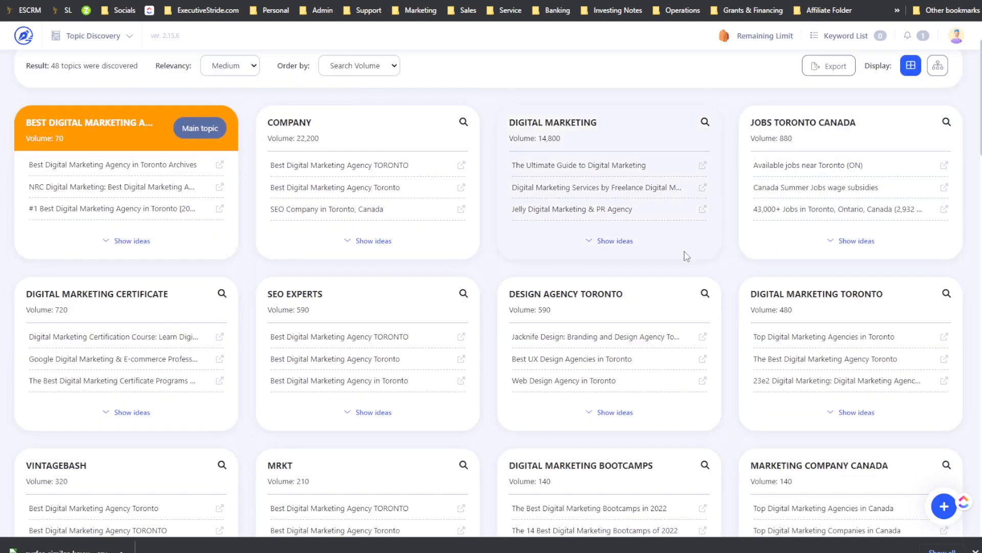
Step: Expand the ideas for the DIGITAL MARKETING topic card
click(601, 246)
scroll(262, 225, down, 2)
scroll(712, 188, down, 1)
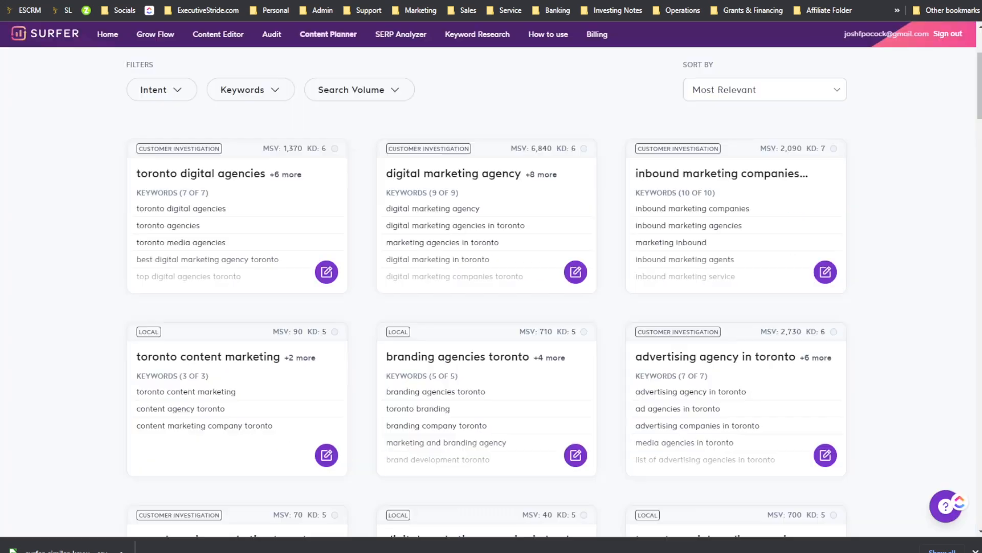
Step: Open the digital marketing agency cluster details and highlight its keyword volumes and difficulty
scroll(595, 159, down, 2)
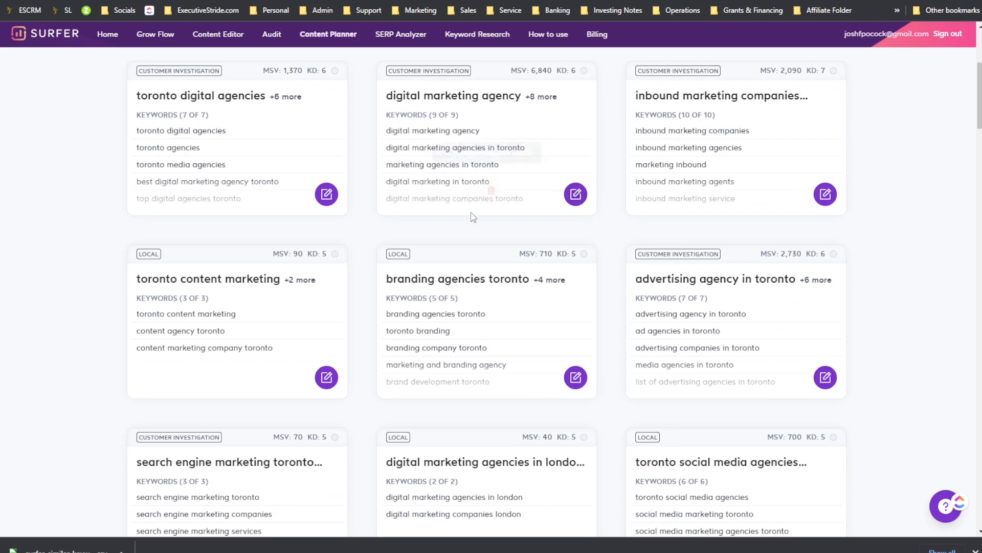
click(490, 148)
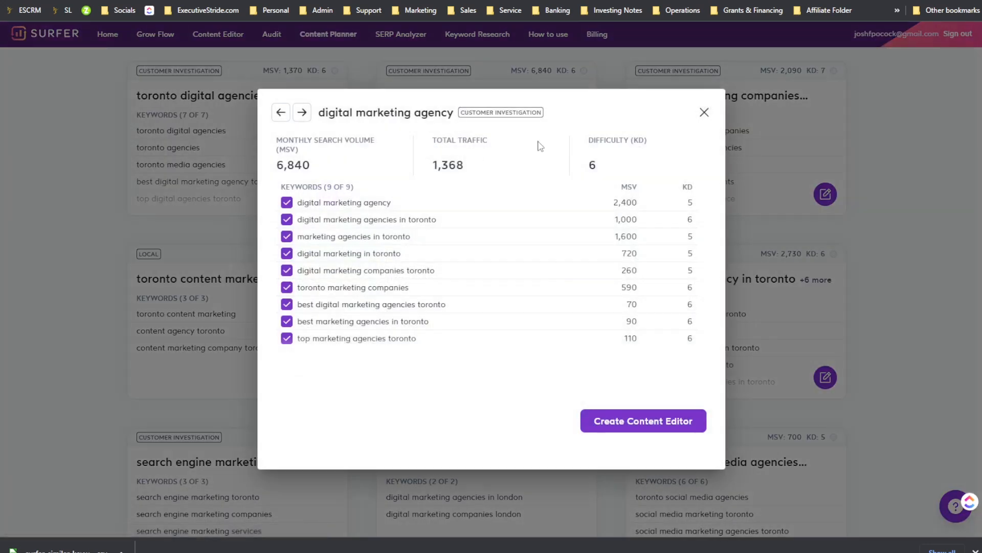
drag(286, 159, 287, 161)
drag(431, 164, 487, 165)
drag(609, 160, 598, 156)
drag(661, 203, 632, 289)
drag(632, 292, 693, 252)
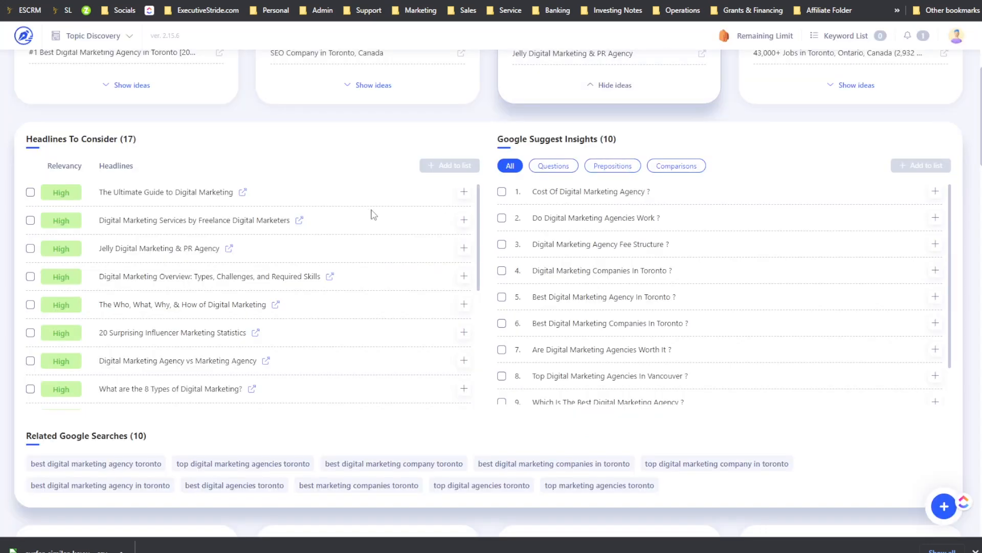
Step: Browse the DIGITAL MARKETING headlines, Google Suggest Insights, related searches and the remaining topic cards
scroll(395, 195, up, 2)
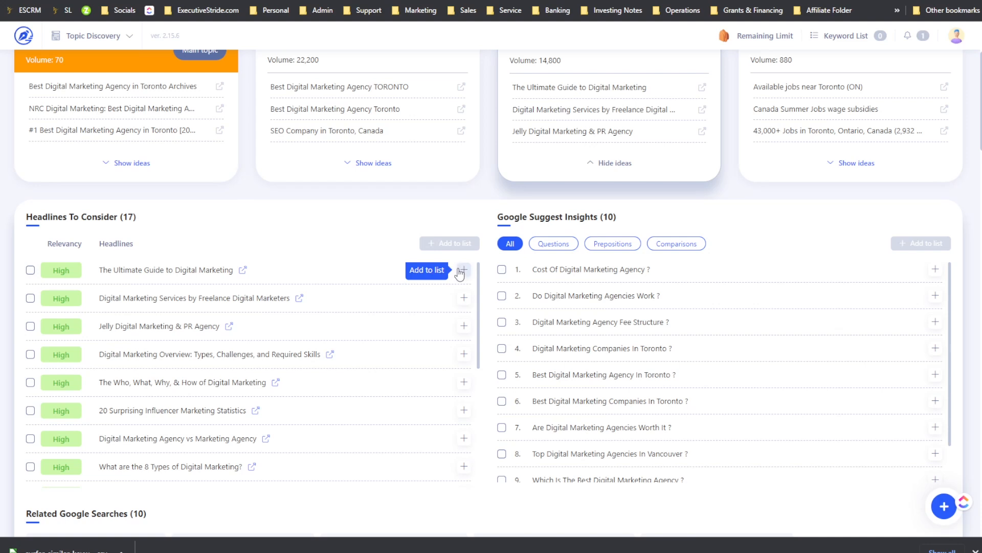
scroll(461, 311, down, 3)
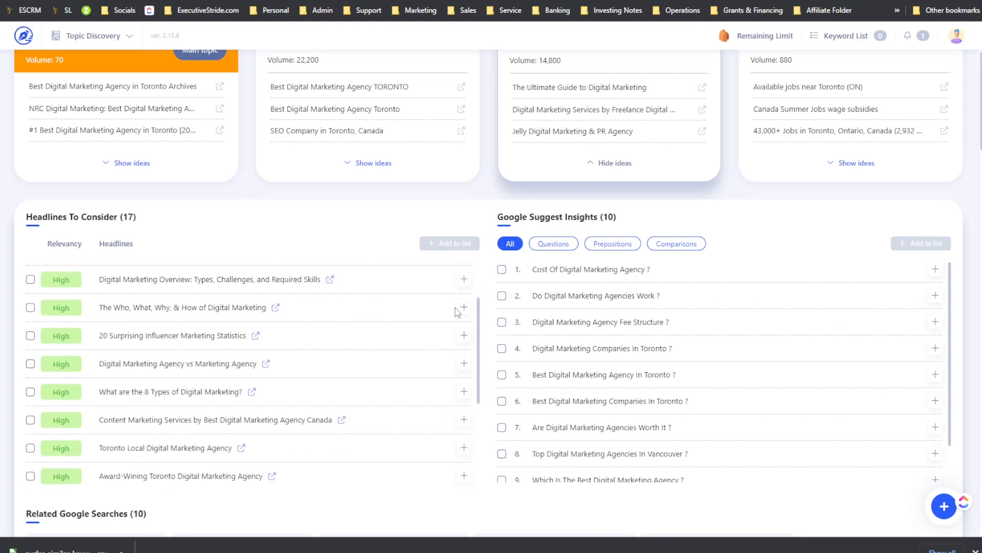
scroll(491, 217, down, 6)
scroll(499, 230, up, 10)
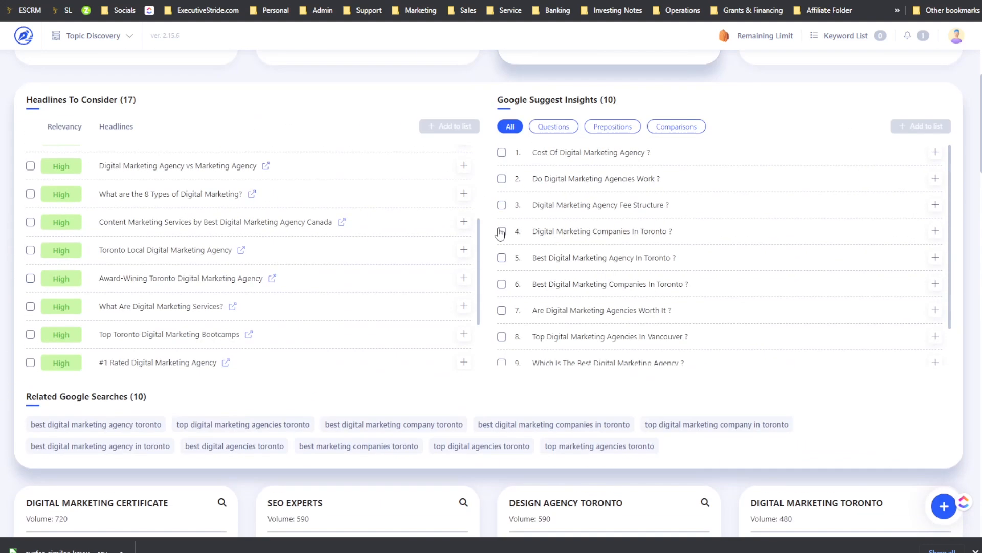
scroll(500, 234, down, 1)
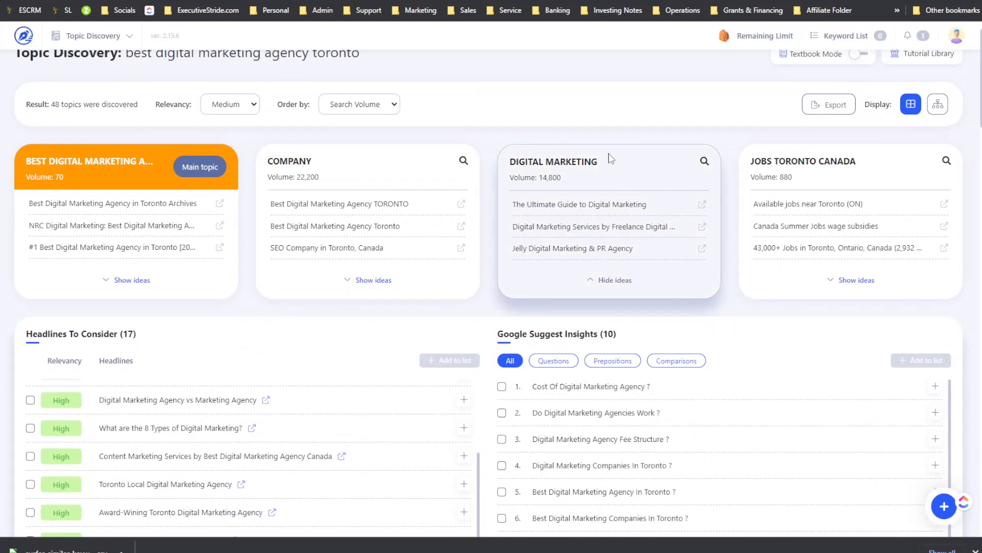
scroll(772, 204, down, 3)
scroll(638, 263, down, 3)
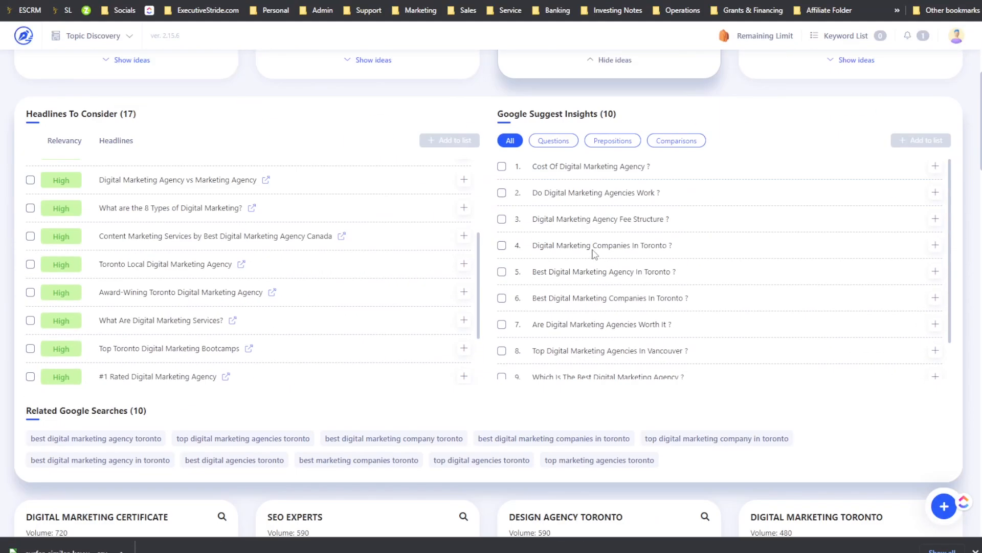
scroll(432, 290, down, 1)
scroll(752, 246, down, 10)
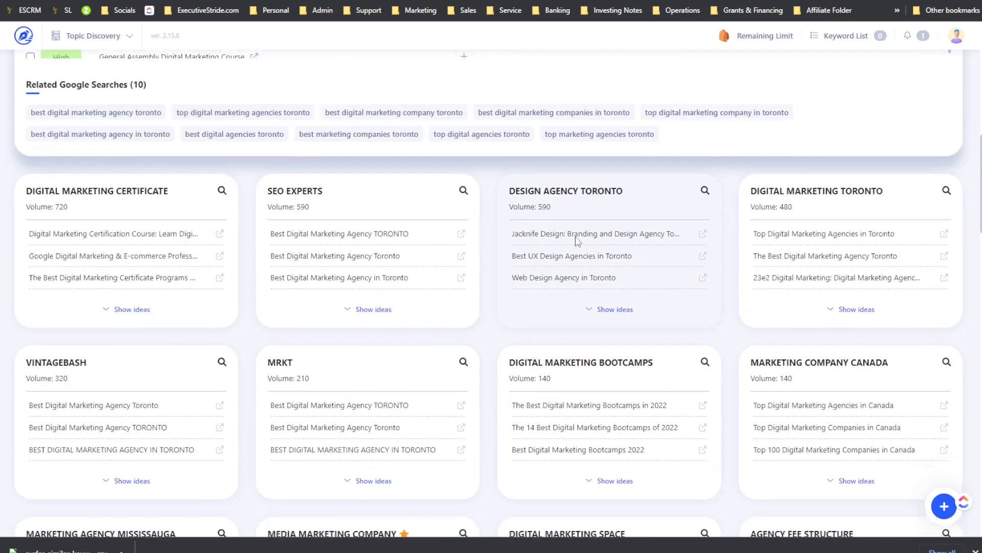
scroll(554, 244, down, 3)
scroll(573, 281, down, 20)
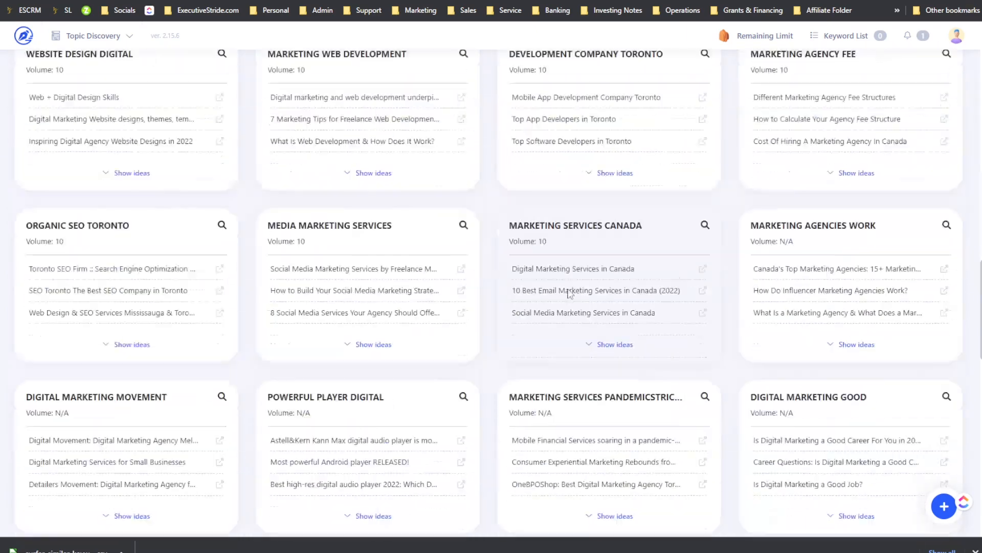
scroll(512, 266, up, 15)
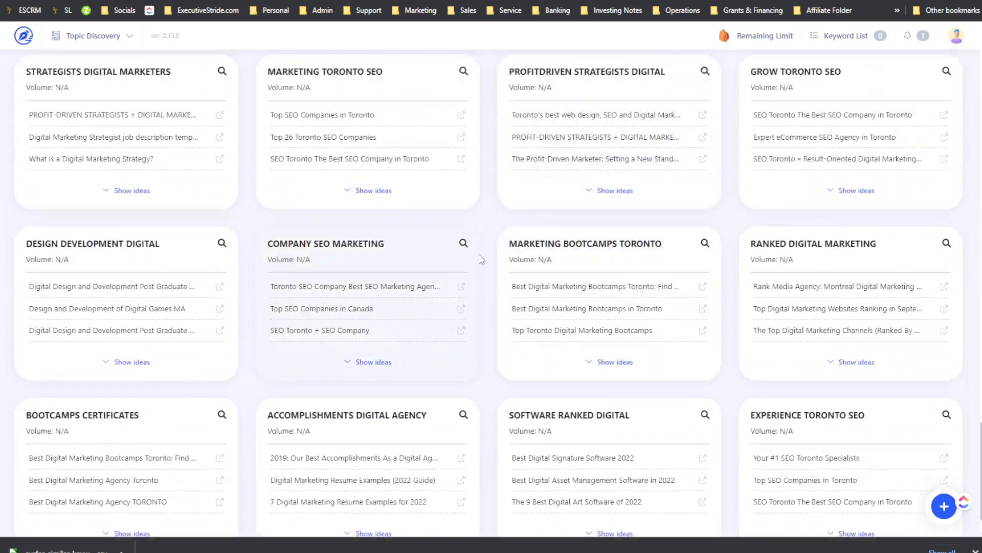
scroll(414, 249, up, 2)
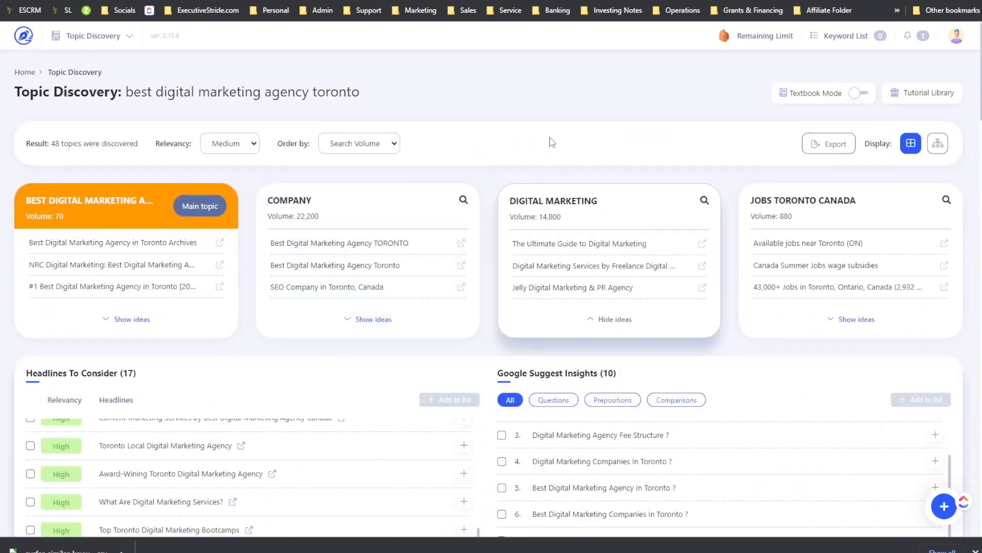
Step: Close the digital marketing agency cluster details and return to the top of the content planner
click(649, 1)
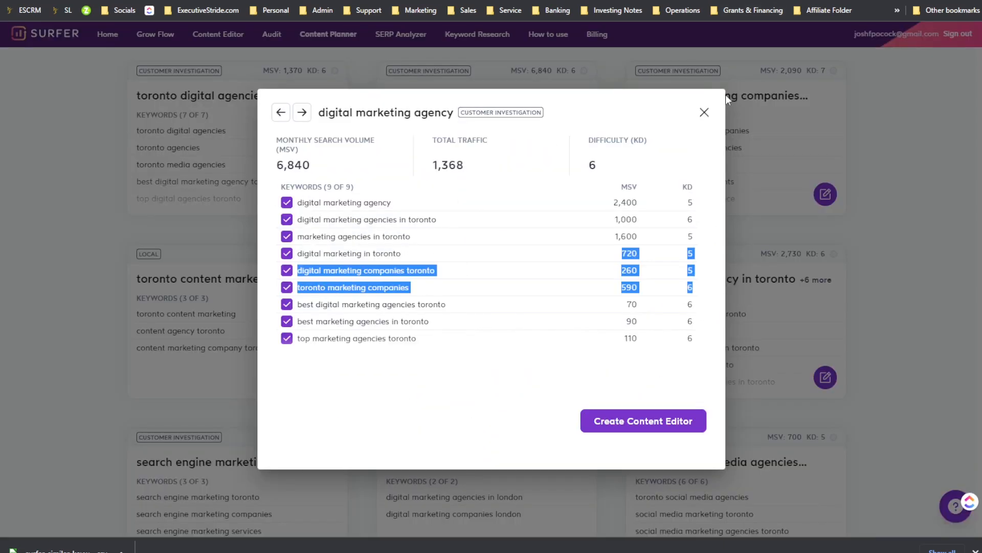
click(705, 112)
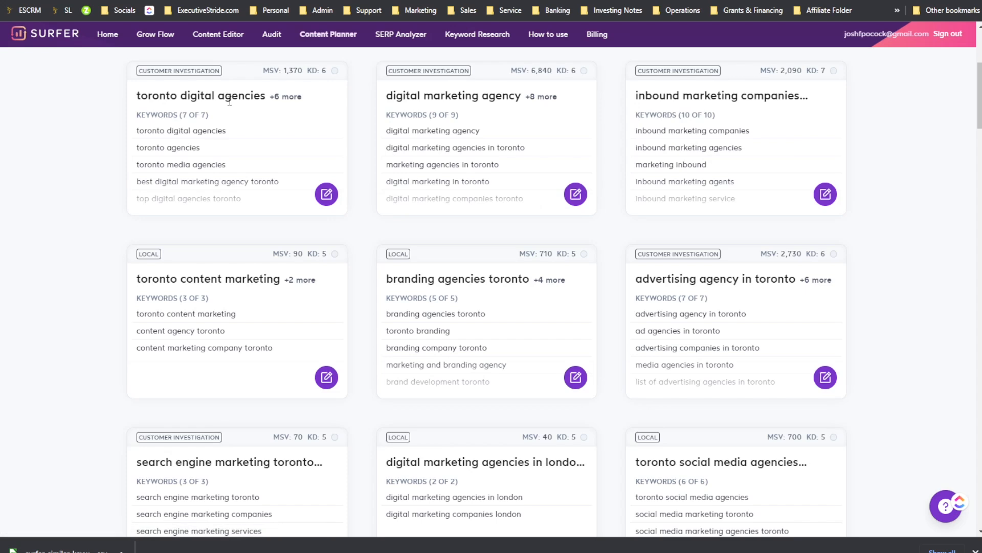
scroll(679, 295, up, 1)
scroll(681, 298, up, 5)
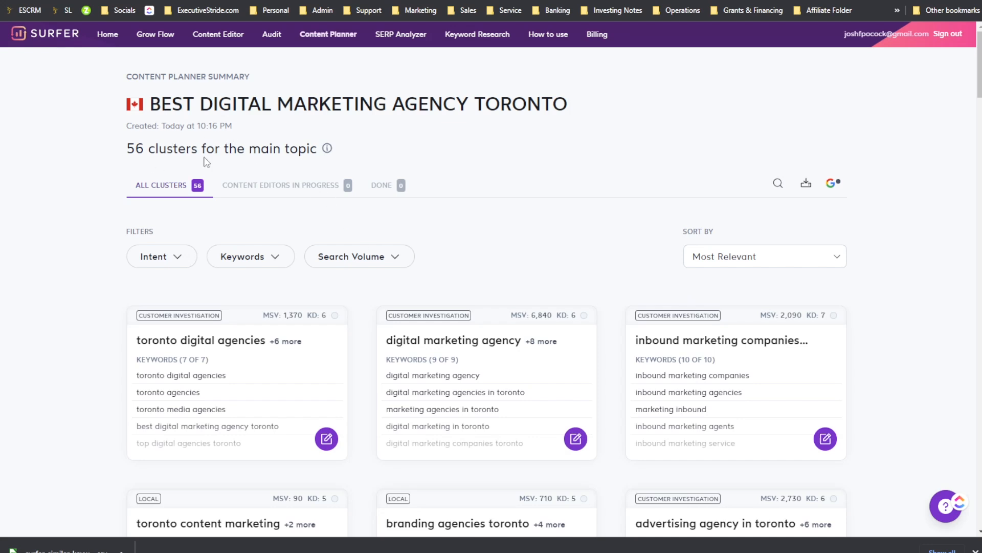
Step: Review the Search Volume and Intent filter options of the content planner
click(330, 259)
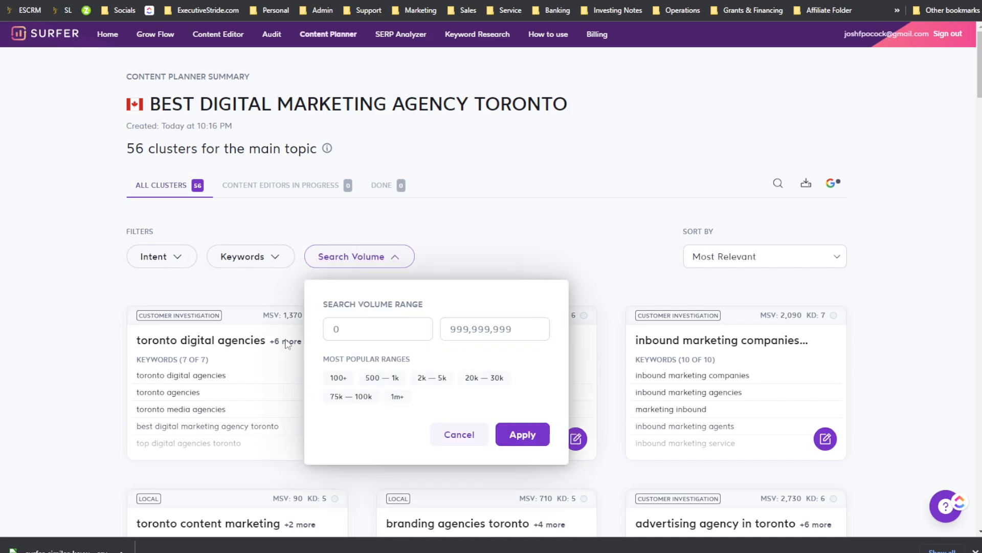
click(459, 434)
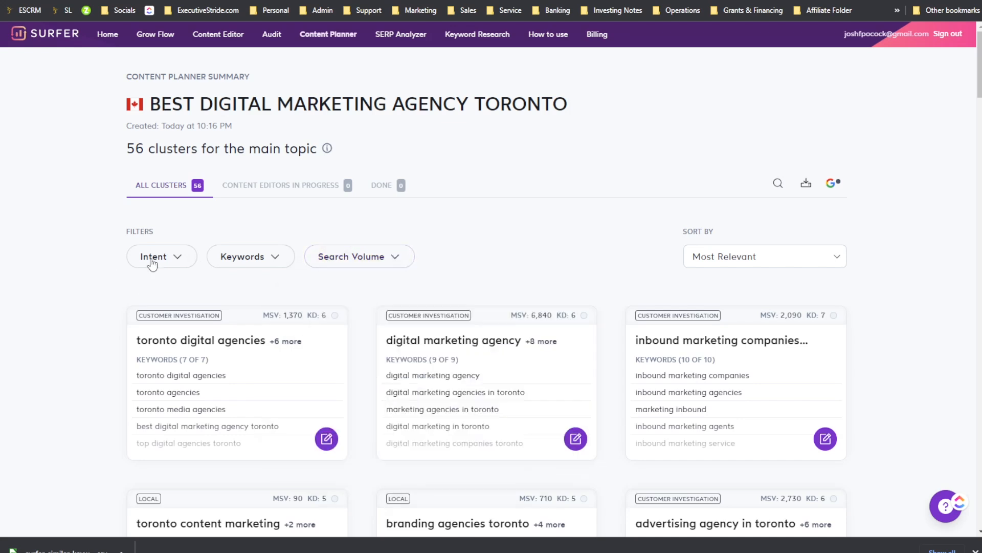
click(155, 259)
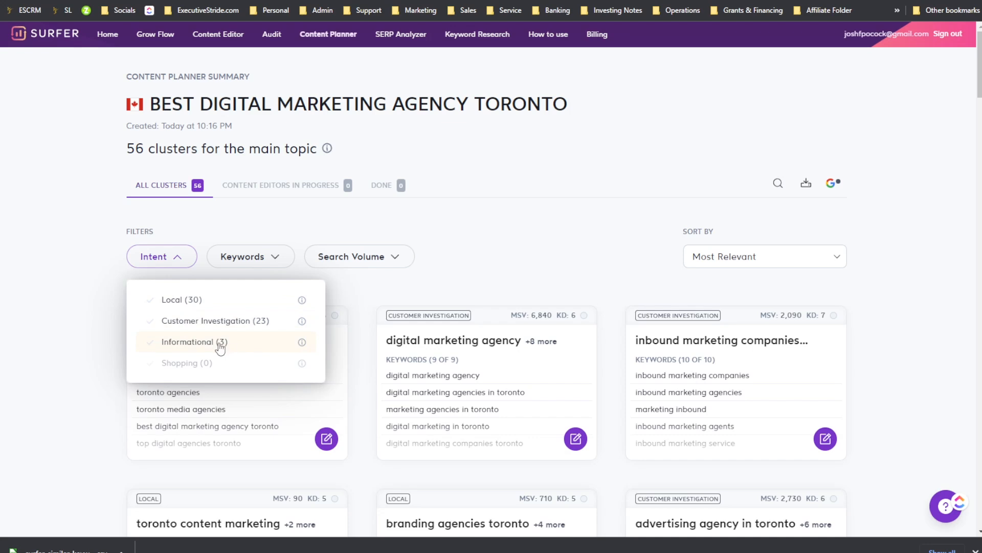
click(286, 262)
click(247, 327)
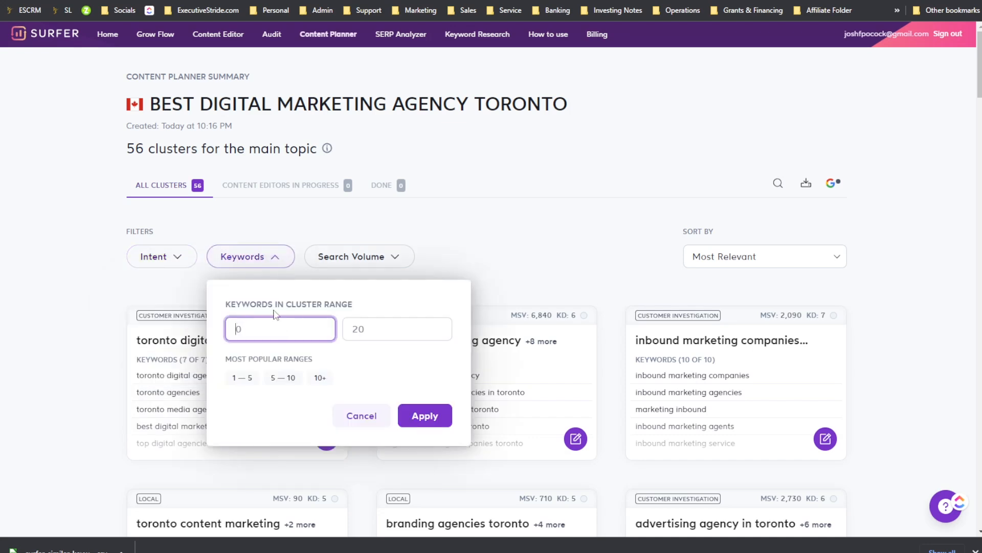
Step: Try a 1 to 5 keywords-in-cluster range in the Keywords filter without applying it
drag(275, 313, 344, 305)
drag(270, 361, 293, 359)
click(240, 369)
click(252, 379)
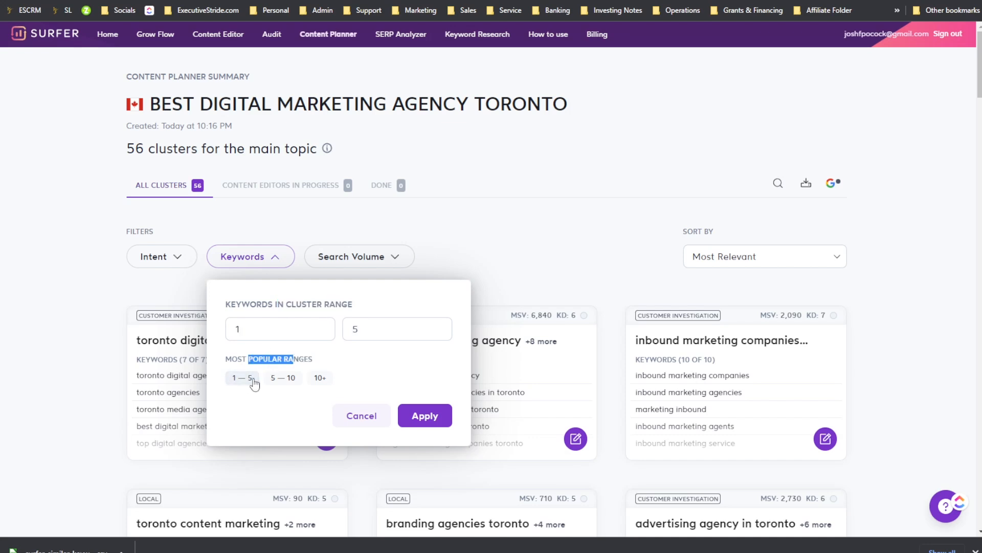
click(363, 417)
Step: Reopen the Search Volume filter and close it without changes
click(360, 257)
click(352, 328)
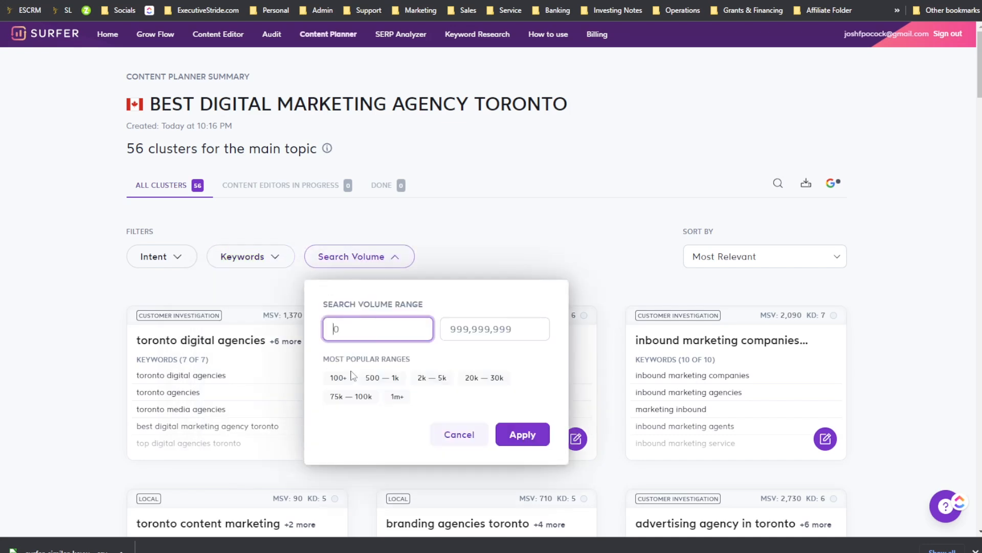
click(618, 241)
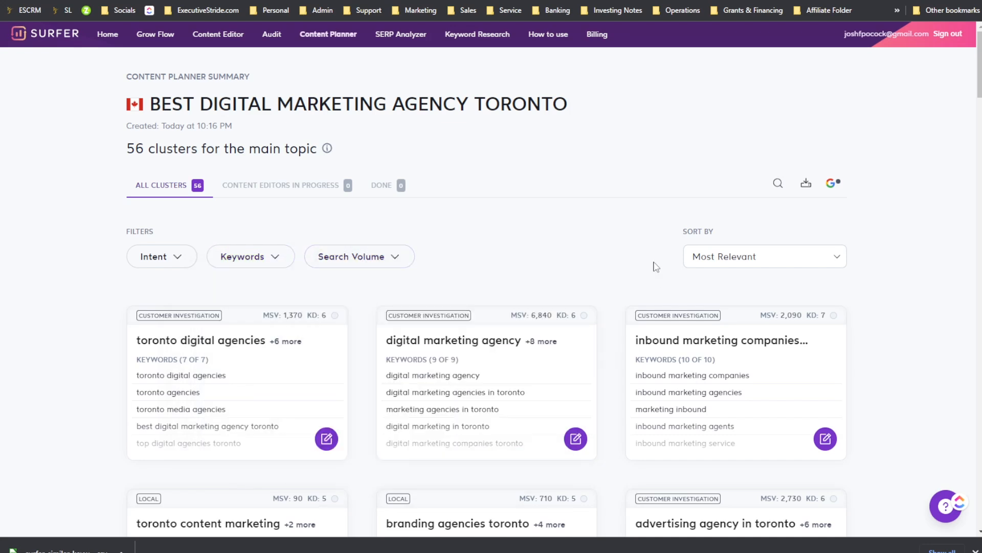
Step: Review the Sort By options and dismiss the domain-connection tip
scroll(619, 265, down, 1)
click(723, 217)
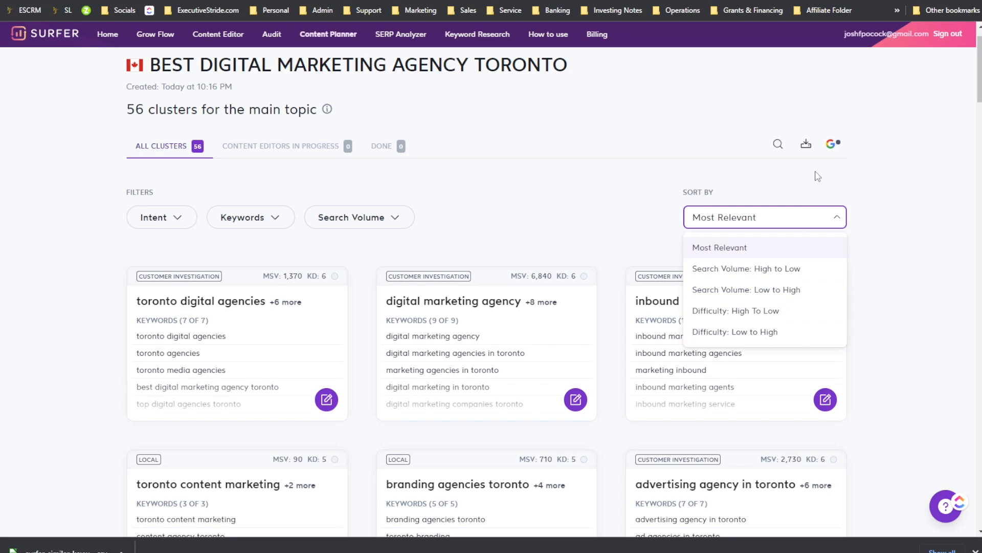
mouse_move(839, 152)
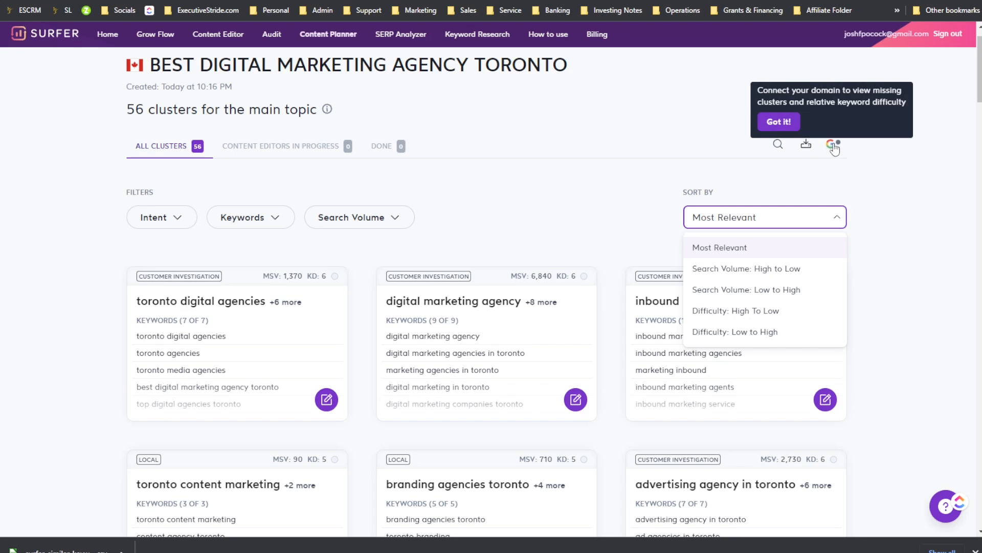
click(776, 123)
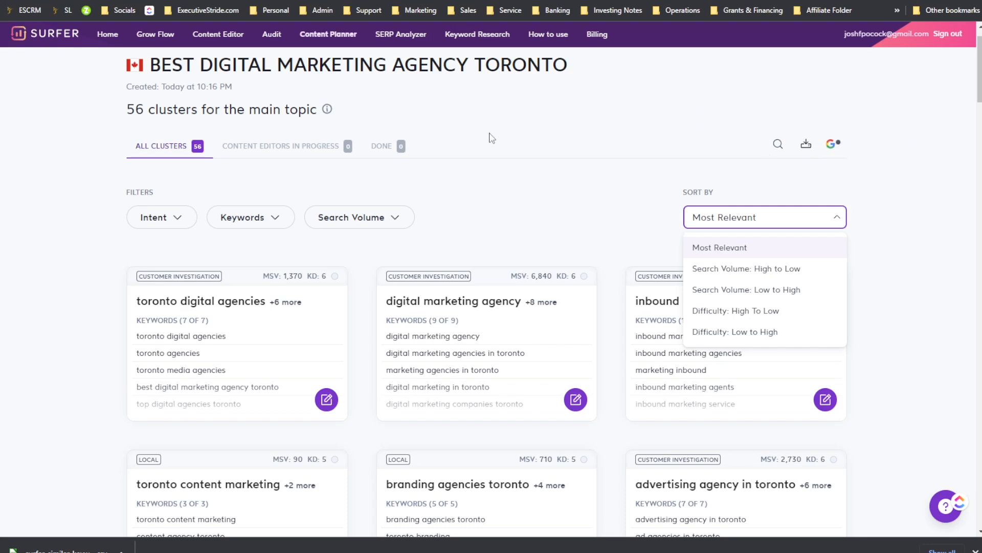
click(491, 138)
Step: Return to the Surfer home page
scroll(122, 114, up, 1)
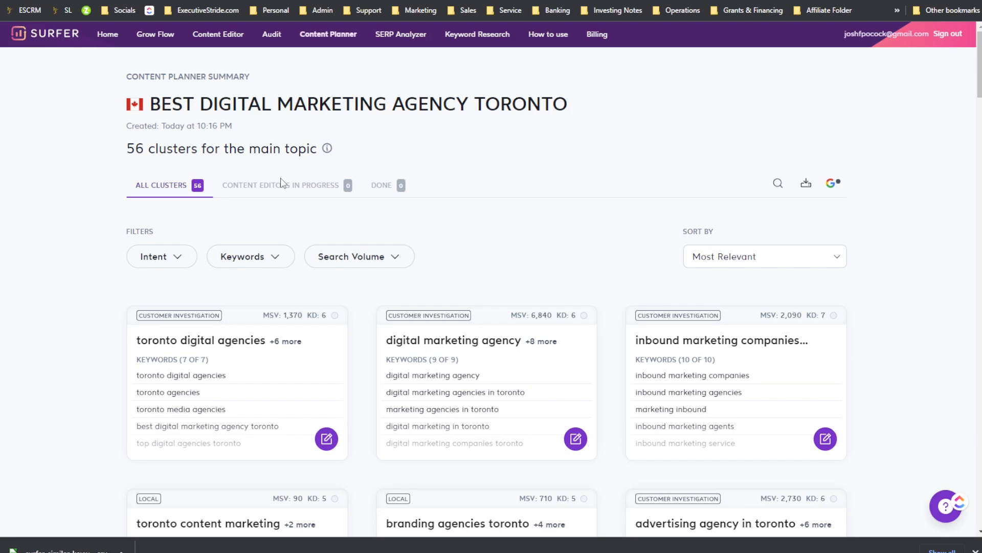
scroll(209, 198, down, 4)
scroll(208, 203, up, 3)
scroll(217, 203, down, 15)
scroll(226, 197, down, 7)
scroll(200, 228, up, 20)
scroll(202, 235, up, 10)
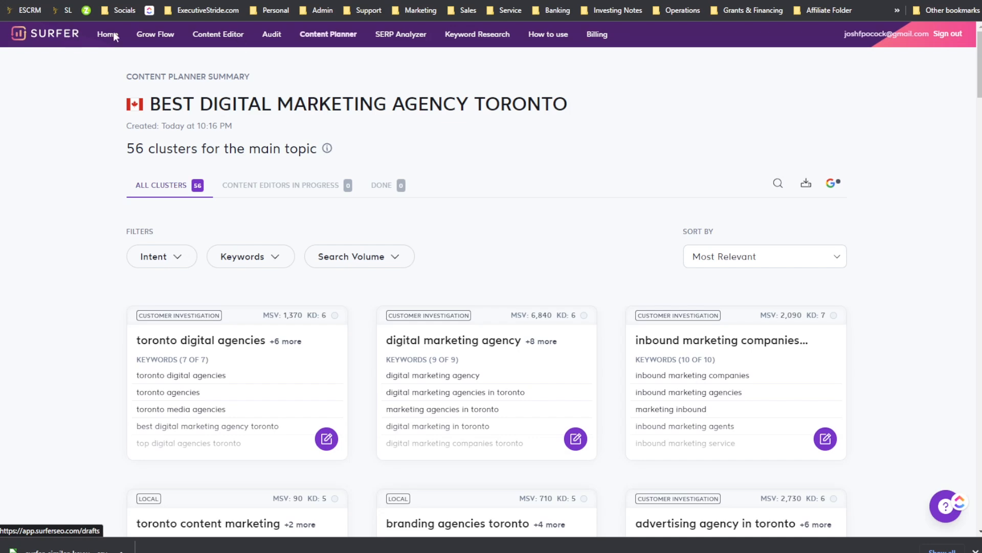
click(71, 35)
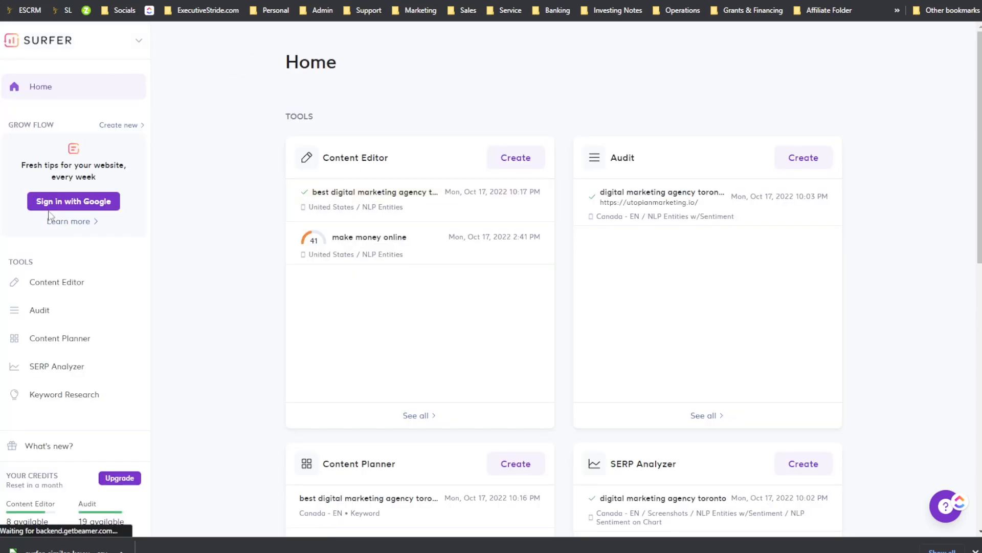
Step: Browse Surfer's tool pages: Content Planner, SERP Analyzer, Audit, Keyword Research and Content Editor histories
click(84, 338)
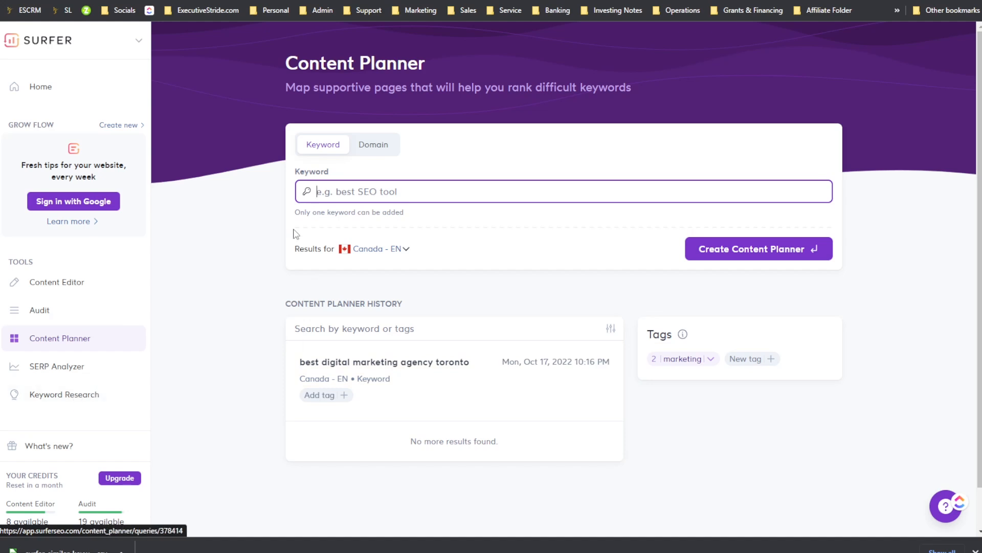
click(76, 371)
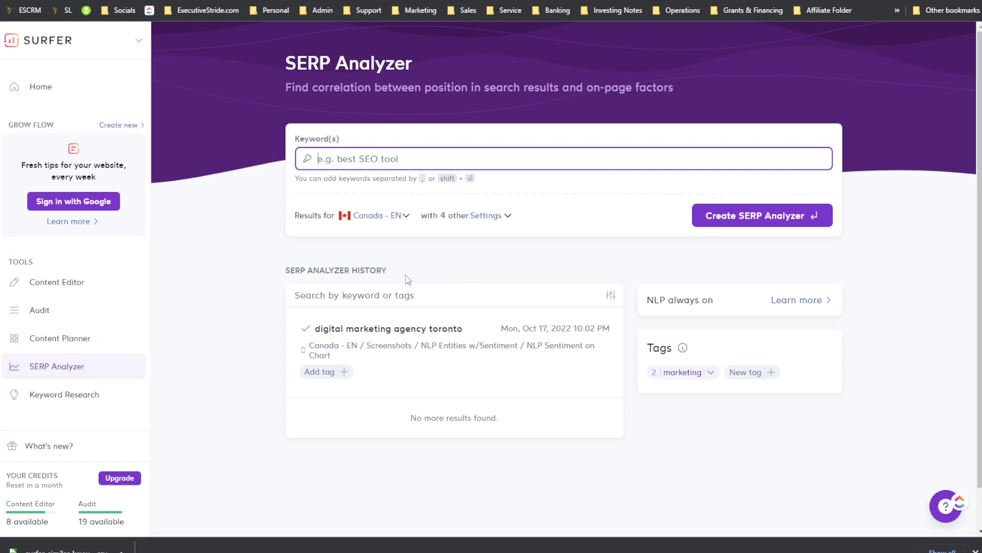
click(56, 291)
click(49, 312)
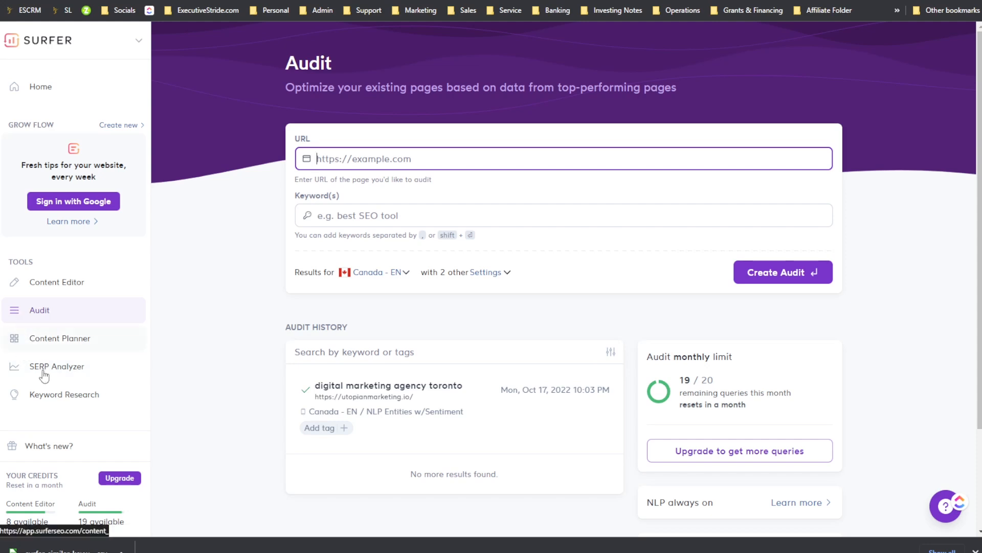
click(83, 395)
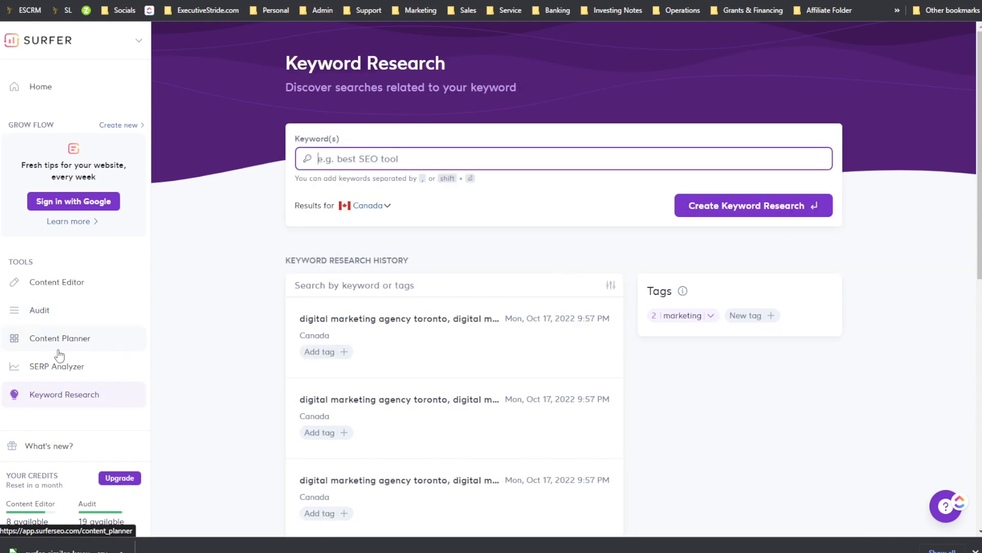
click(64, 372)
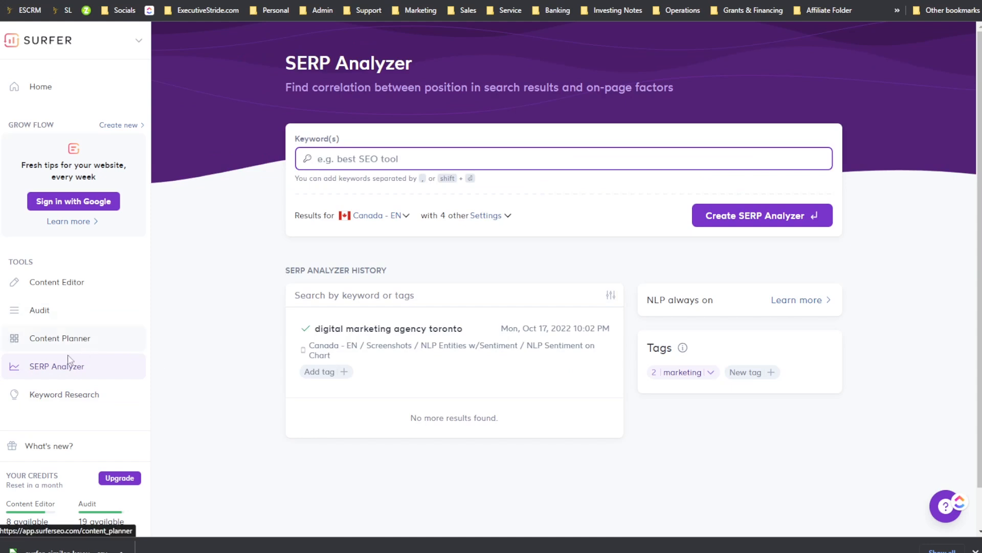
click(77, 337)
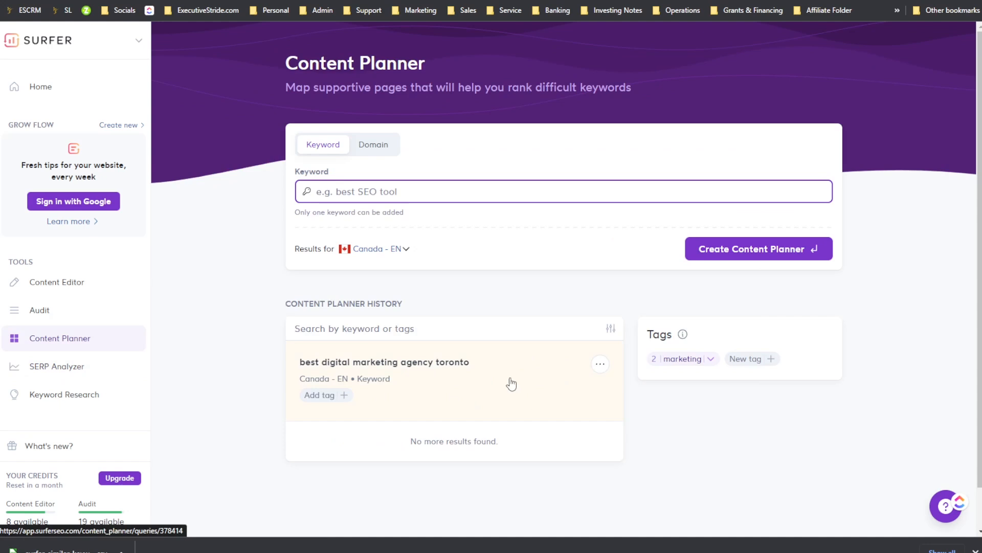
click(76, 281)
scroll(512, 282, down, 2)
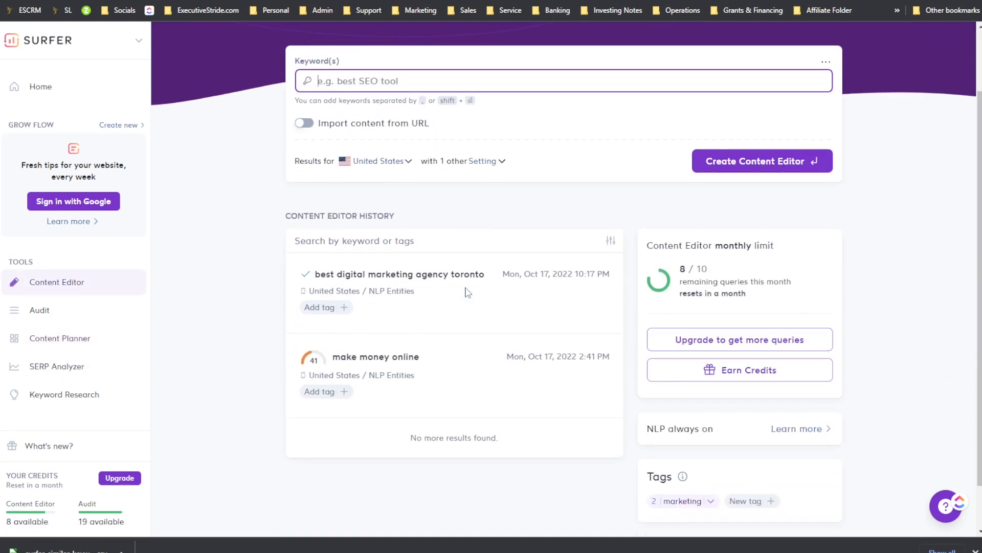
scroll(461, 276, down, 2)
scroll(512, 261, up, 3)
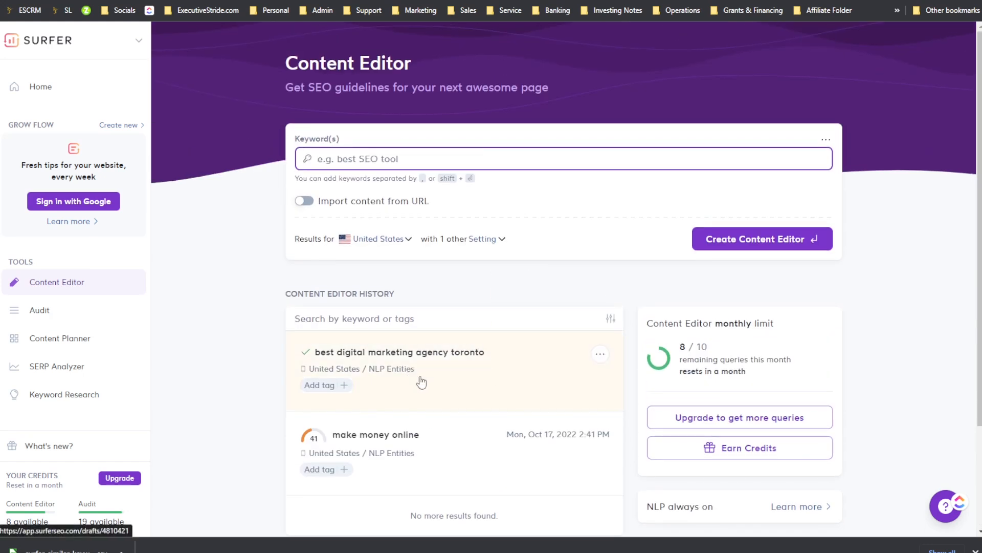
scroll(458, 418, down, 1)
Step: Open the 'best digital marketing agency toronto' Content Editor document and step through its seven-part guided tour to the end
click(445, 319)
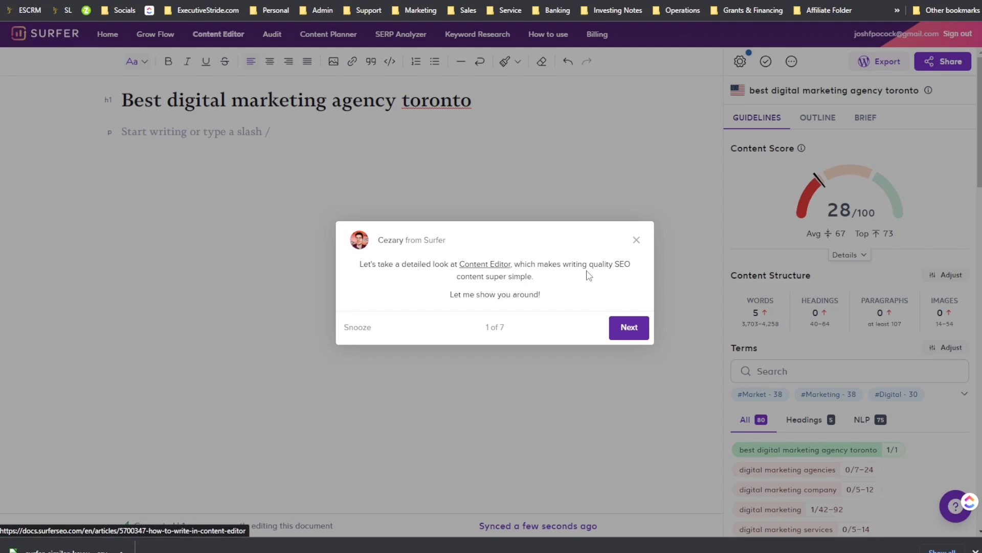
click(629, 325)
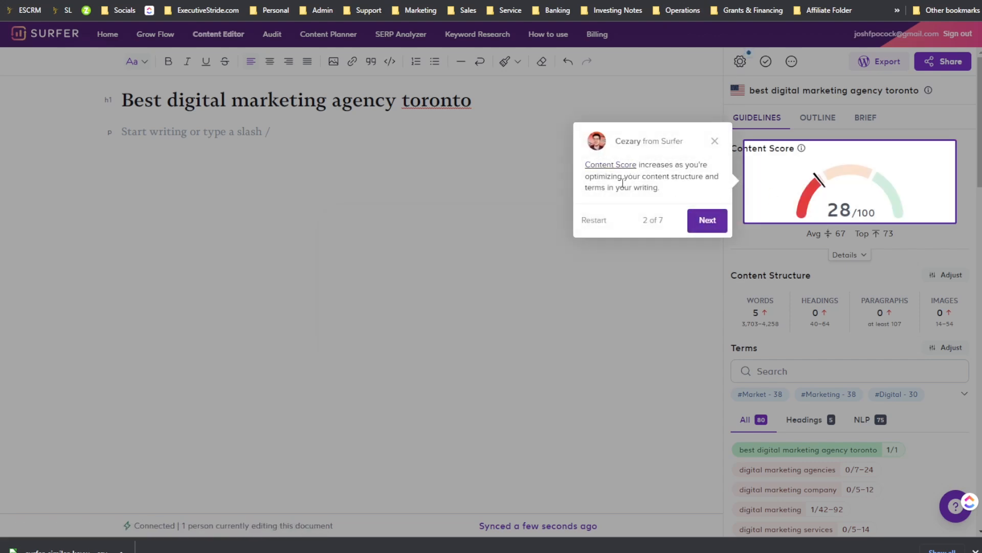
click(712, 222)
drag(625, 258, 678, 261)
click(631, 275)
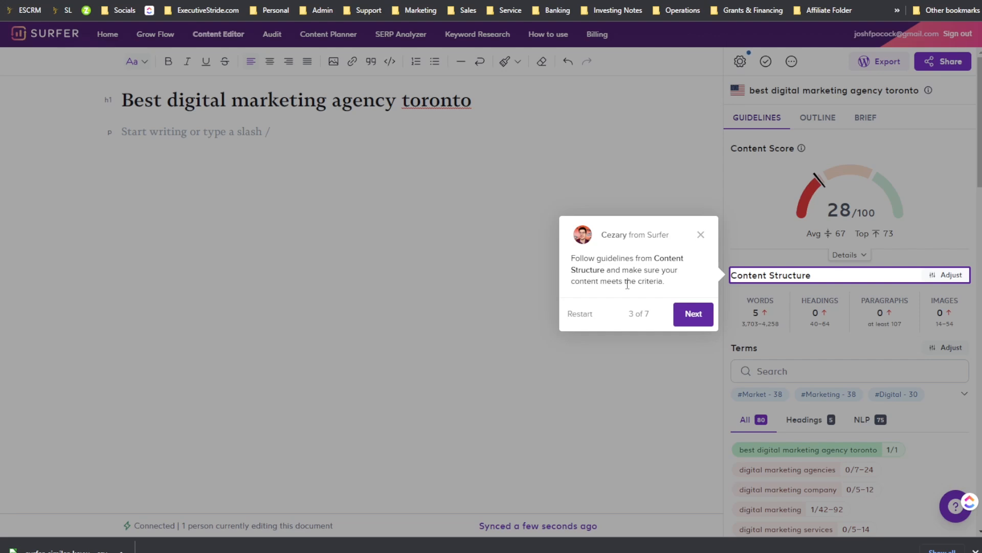
click(694, 314)
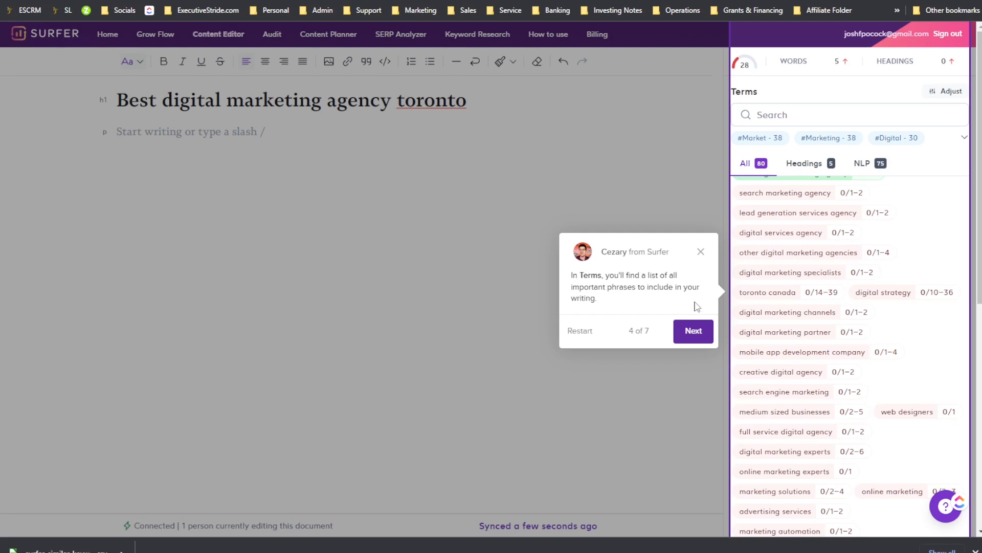
click(694, 331)
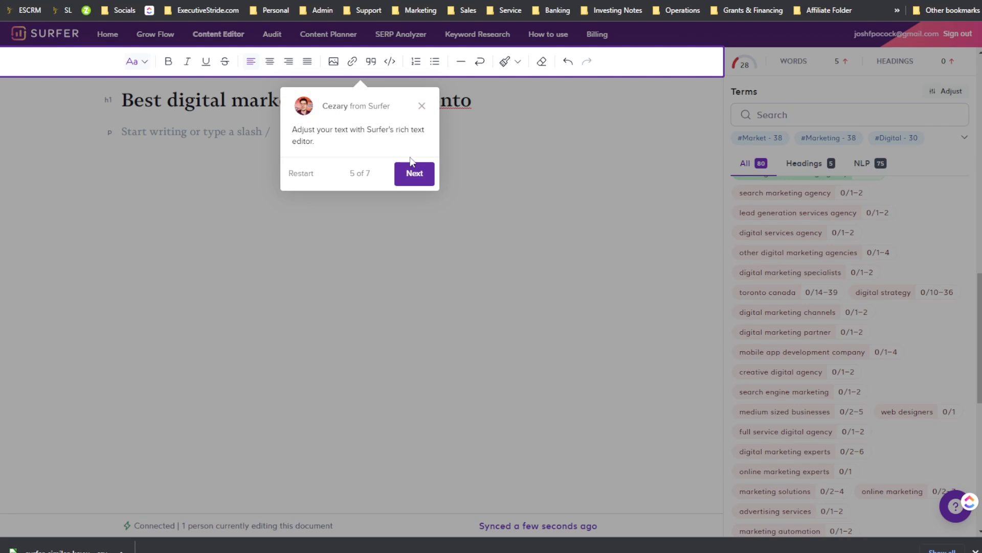
click(415, 174)
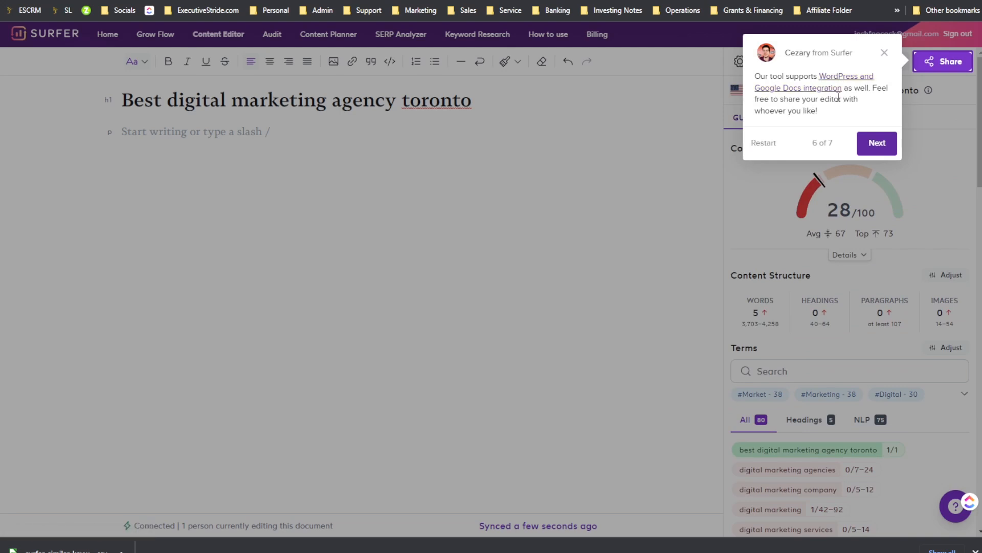
click(875, 144)
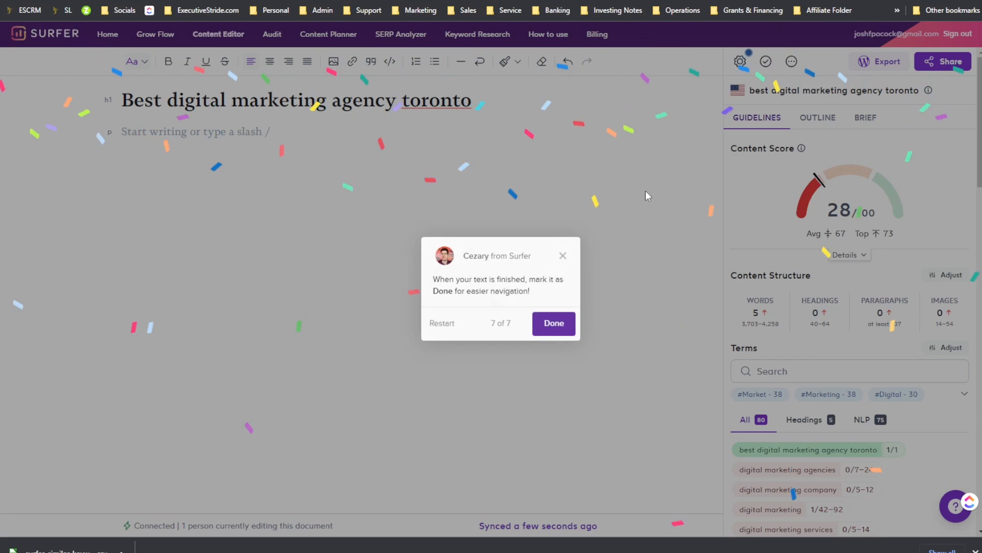
click(559, 321)
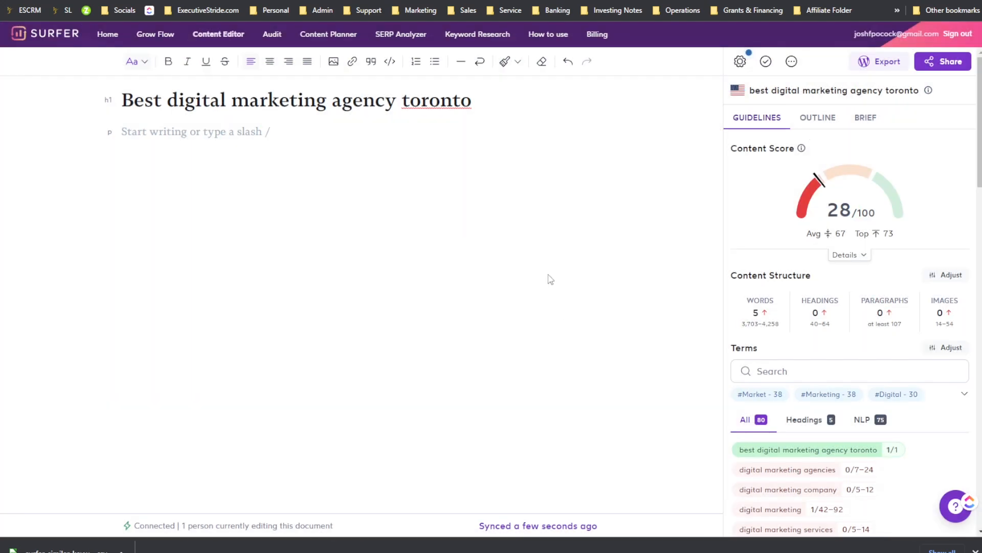
Step: Open the editor's text style list of paragraph and heading options and close it without choosing
click(145, 66)
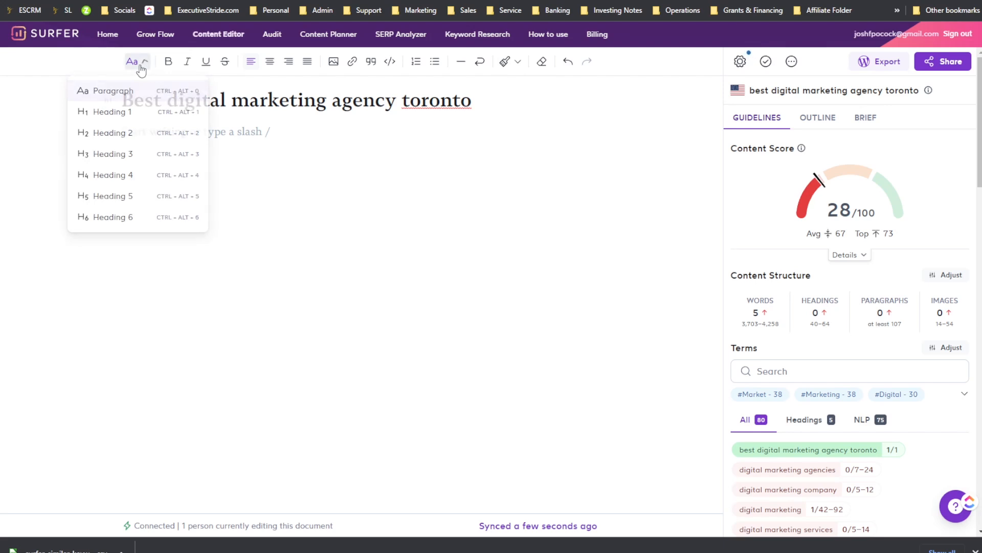
click(140, 71)
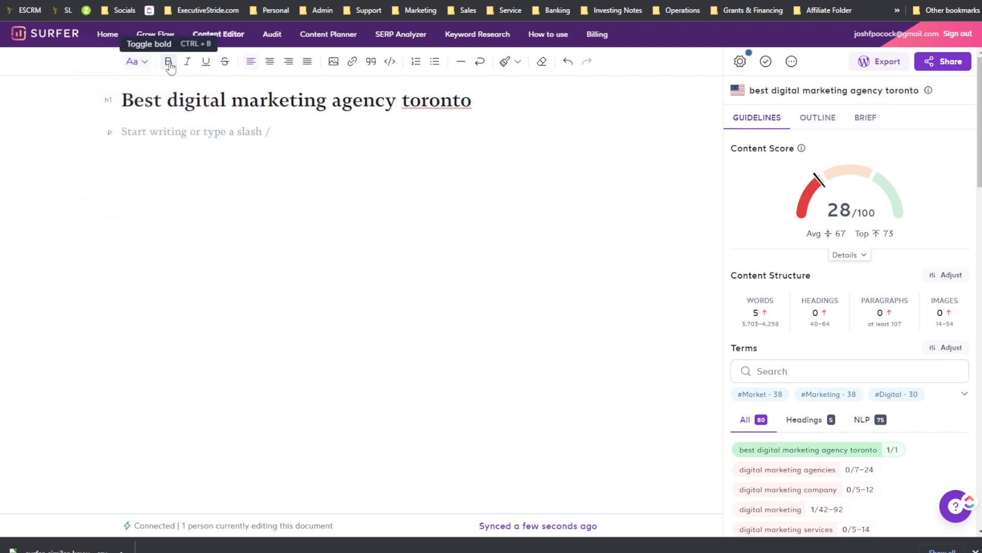
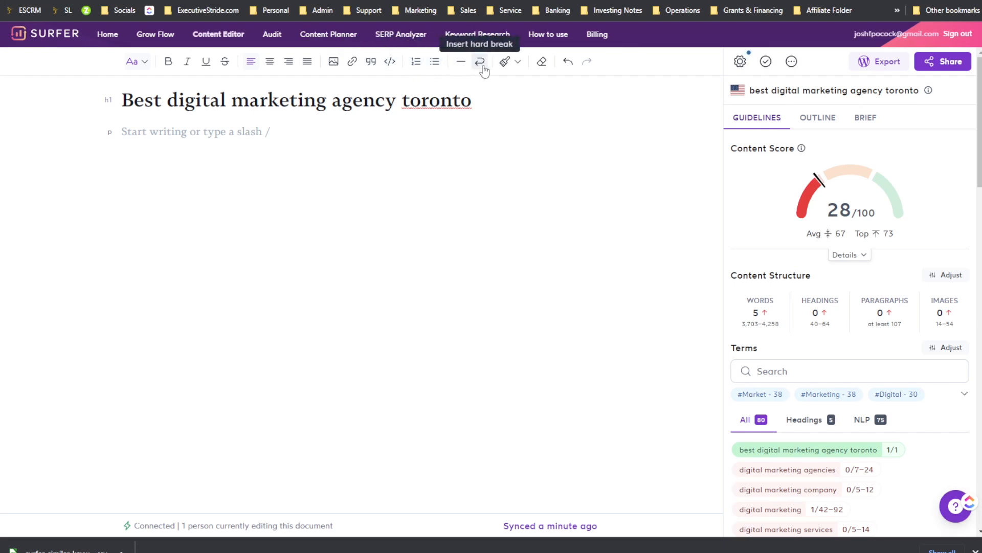
Step: Open the text highlight colour list and close it without choosing a colour
click(512, 68)
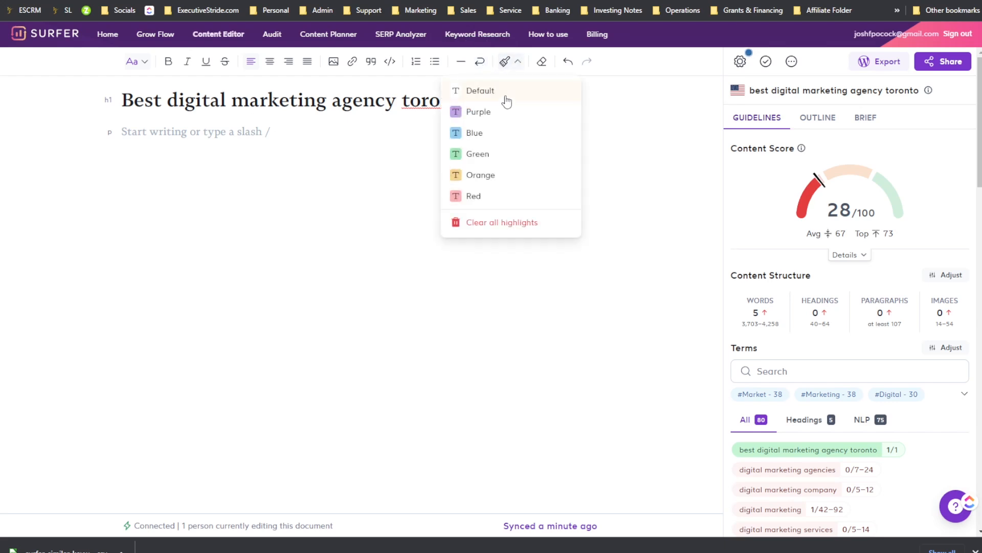
click(542, 65)
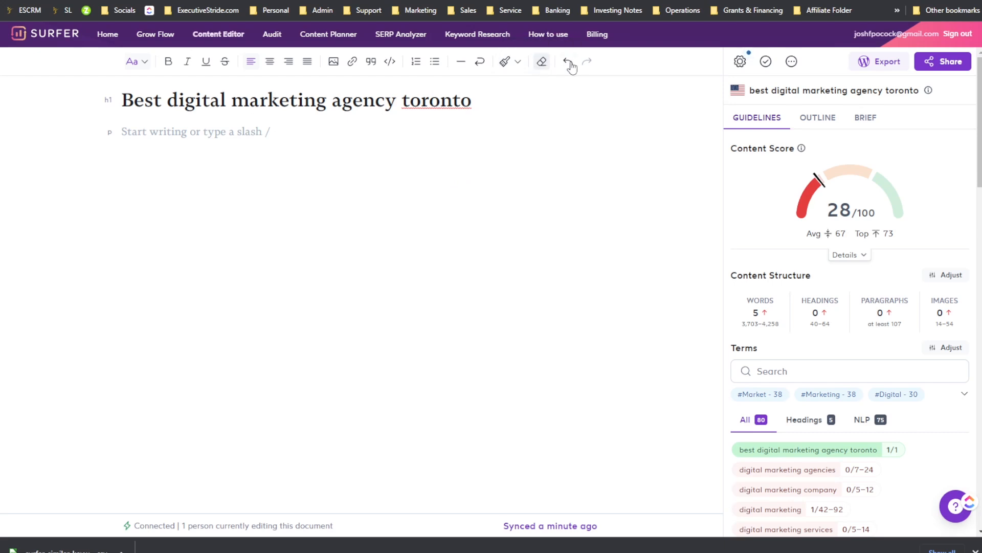
Step: Review the outline builder's generated titles and headings, then view the brief's notes and competitor links
click(813, 121)
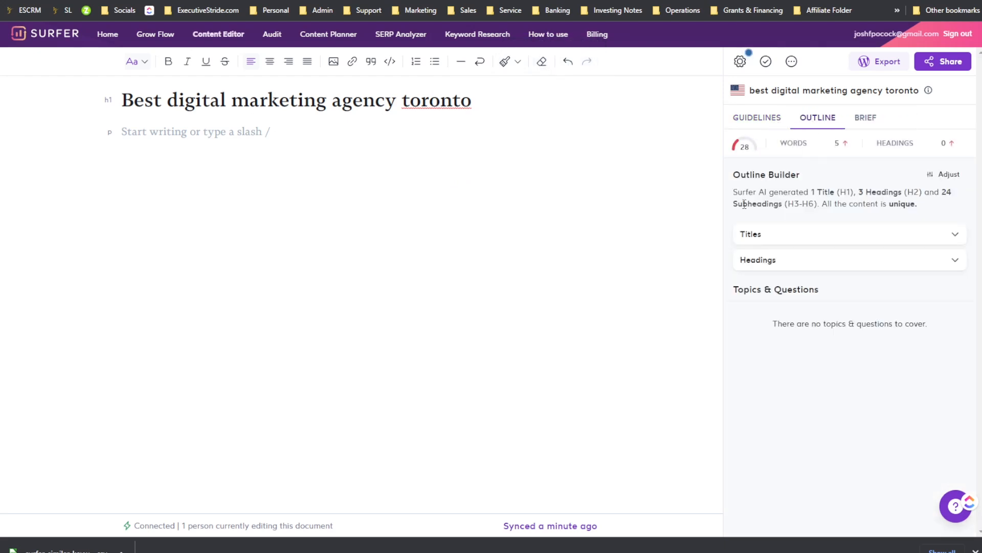
click(782, 234)
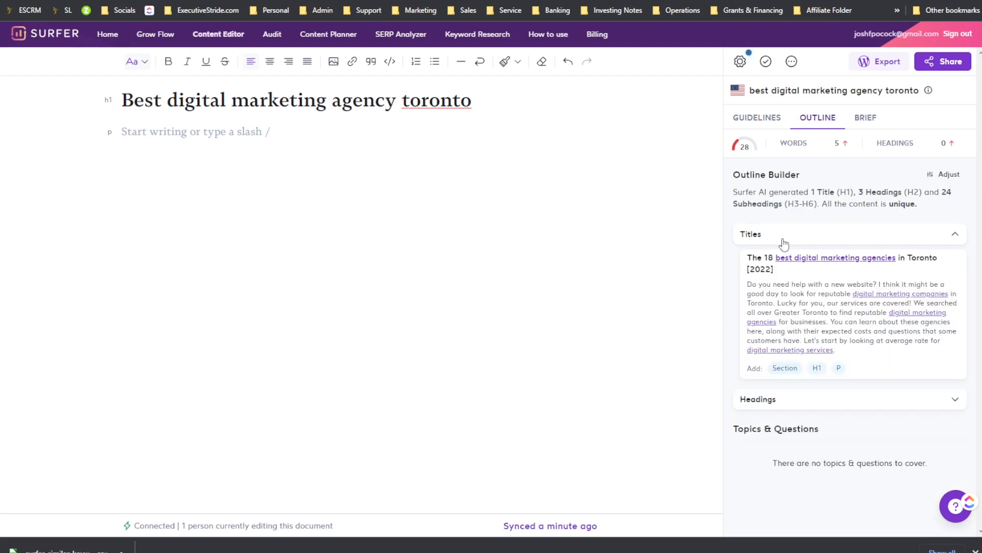
click(804, 406)
scroll(823, 405, down, 2)
scroll(817, 316, up, 3)
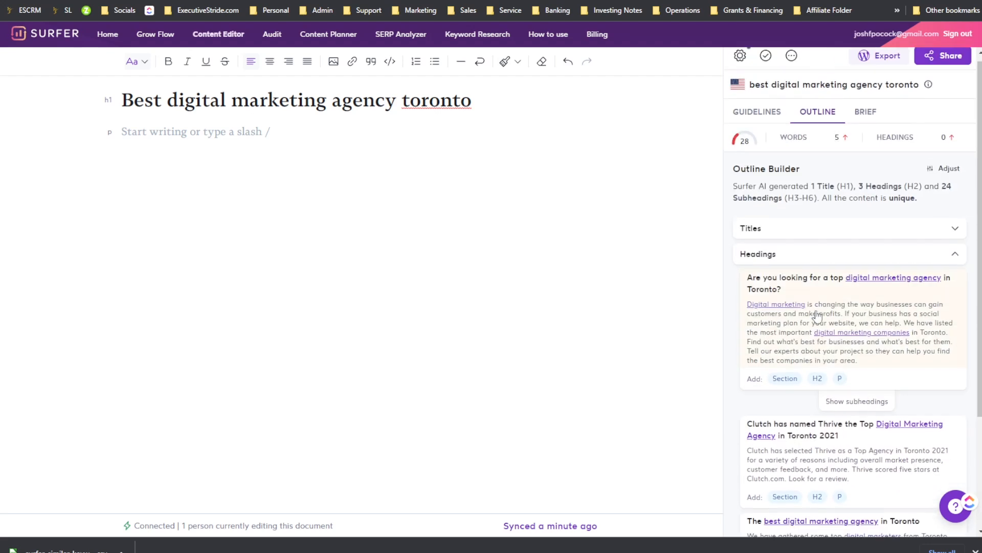
click(865, 119)
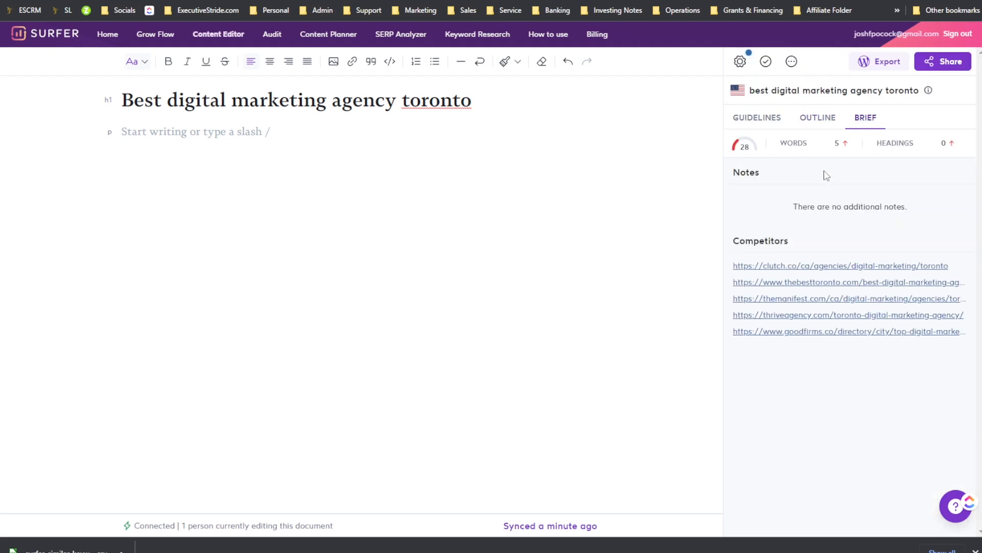
Step: Open the document's guideline settings and scroll through the organic competitors list
mouse_move(792, 143)
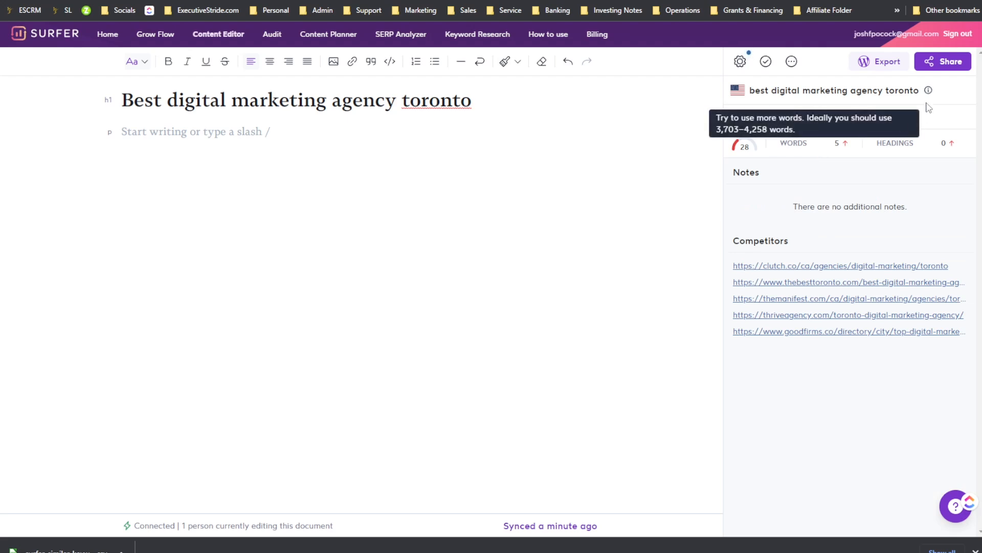
click(740, 62)
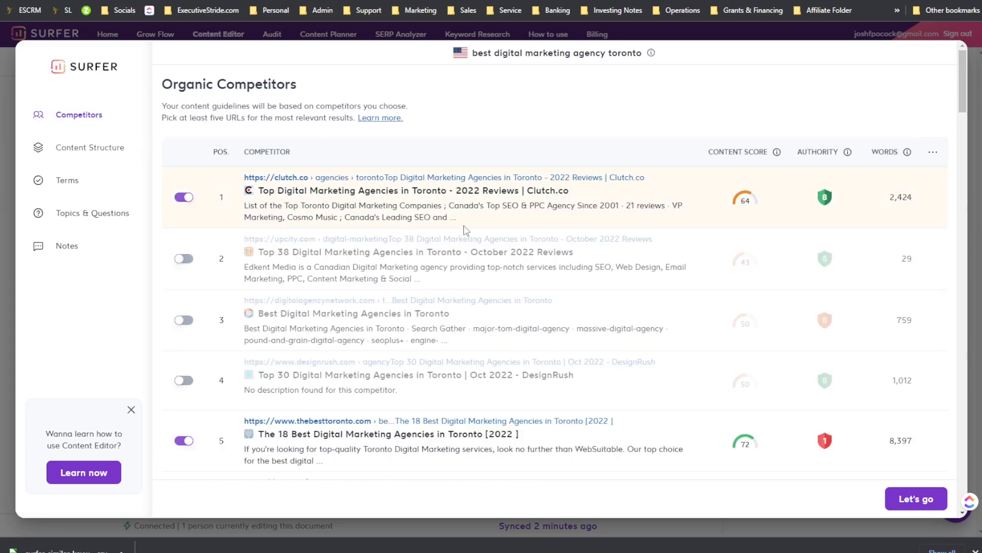
scroll(408, 208, down, 2)
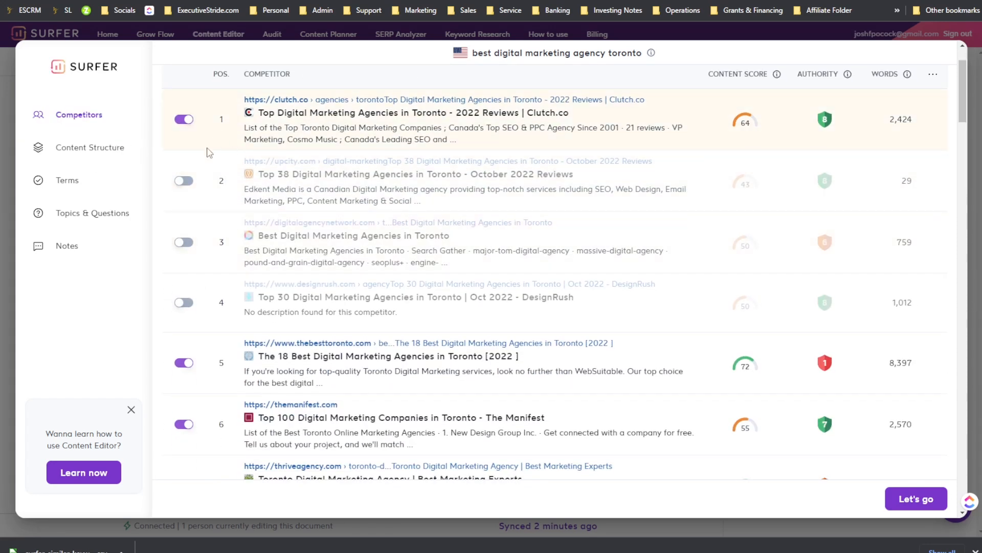
scroll(207, 152, up, 2)
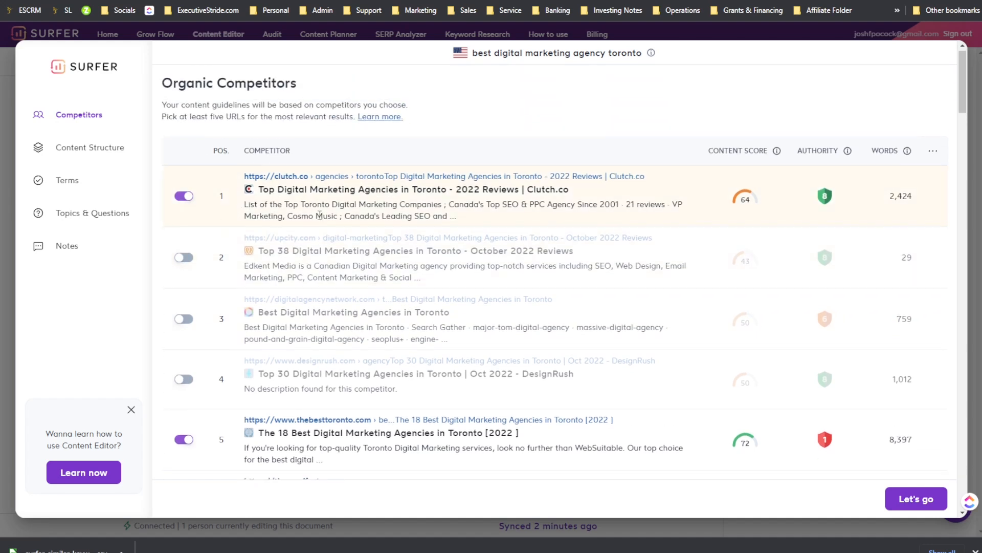
scroll(213, 221, down, 5)
scroll(261, 219, up, 1)
scroll(240, 227, down, 2)
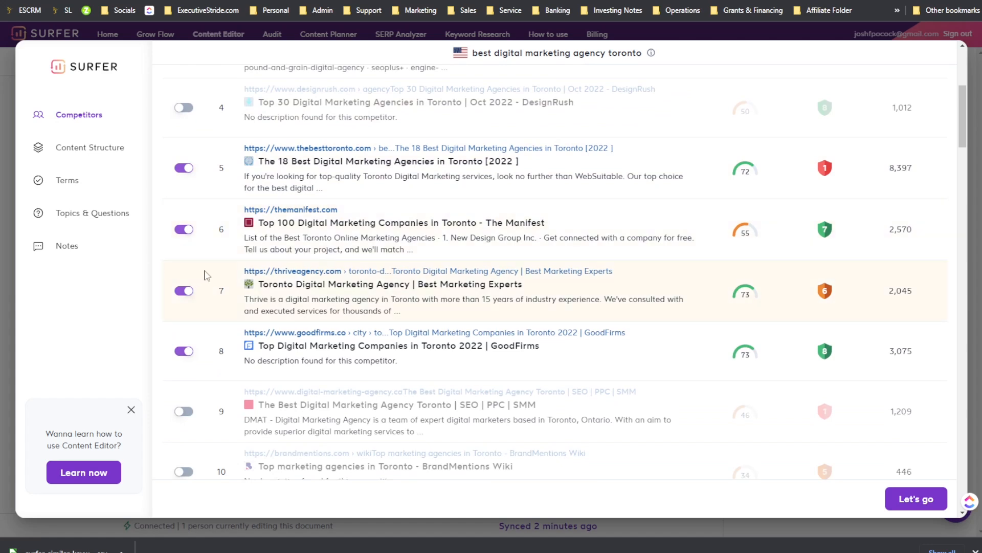
scroll(224, 309, down, 2)
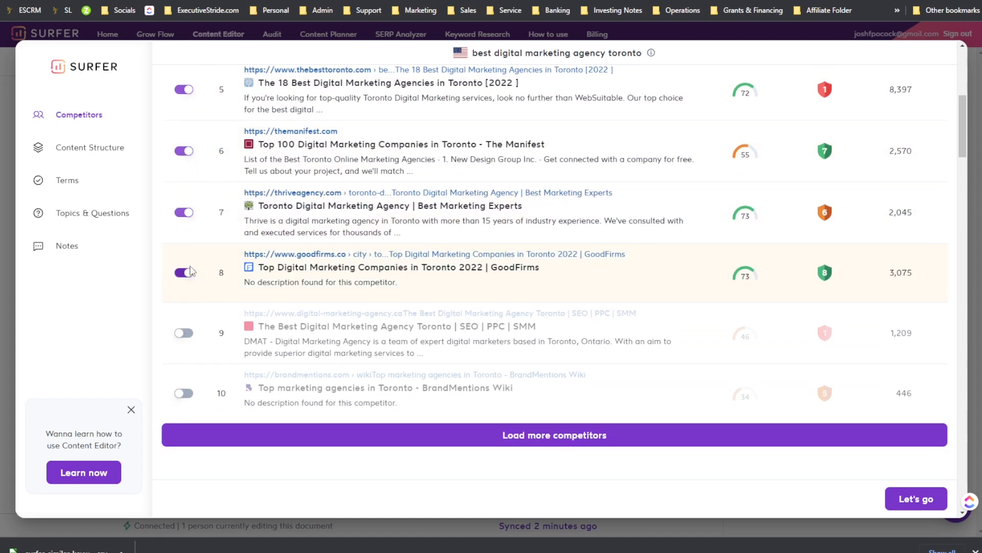
Step: Exclude competitors 6, 7, 8 and the clutch.co result, leaving only thebesttoronto.com included
click(184, 273)
click(185, 212)
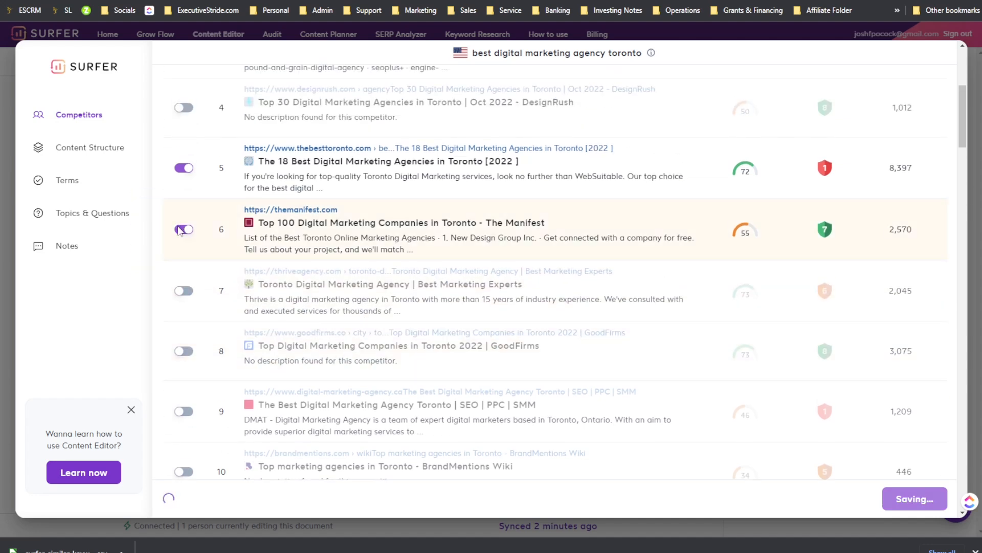
click(179, 230)
double_click(179, 168)
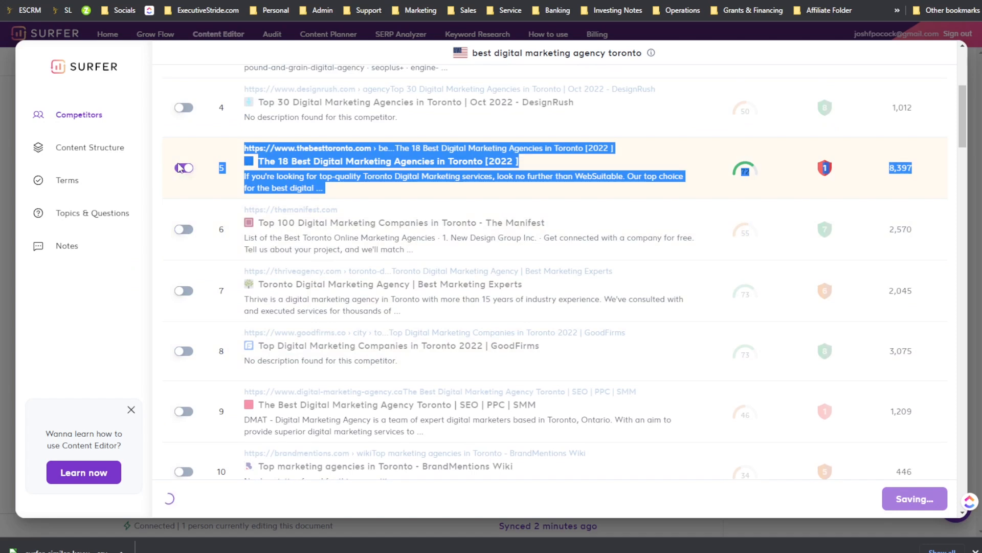
click(179, 168)
scroll(230, 185, up, 5)
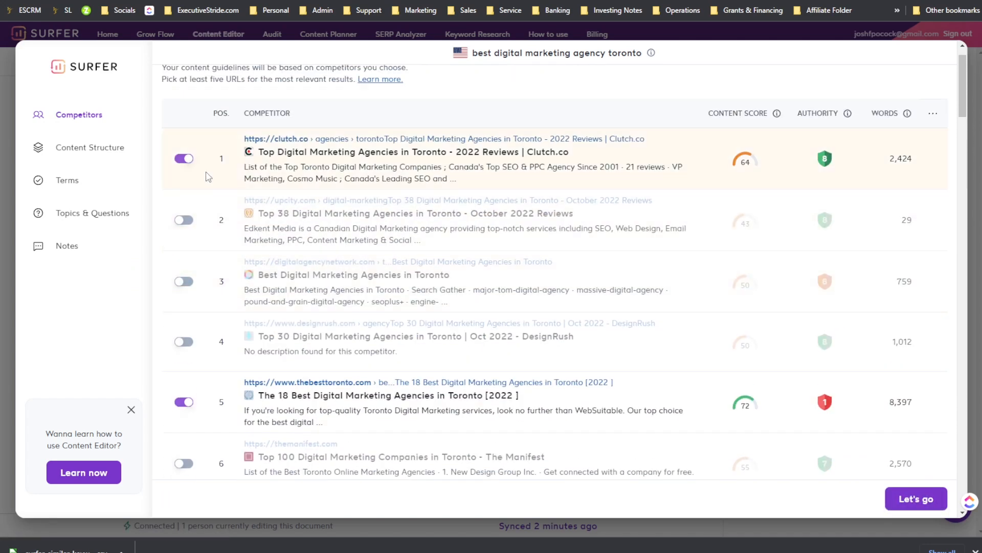
click(184, 159)
Step: Load more competitors into the list and dismiss the Content Editor tutorial prompt
scroll(281, 249, down, 2)
scroll(281, 249, down, 5)
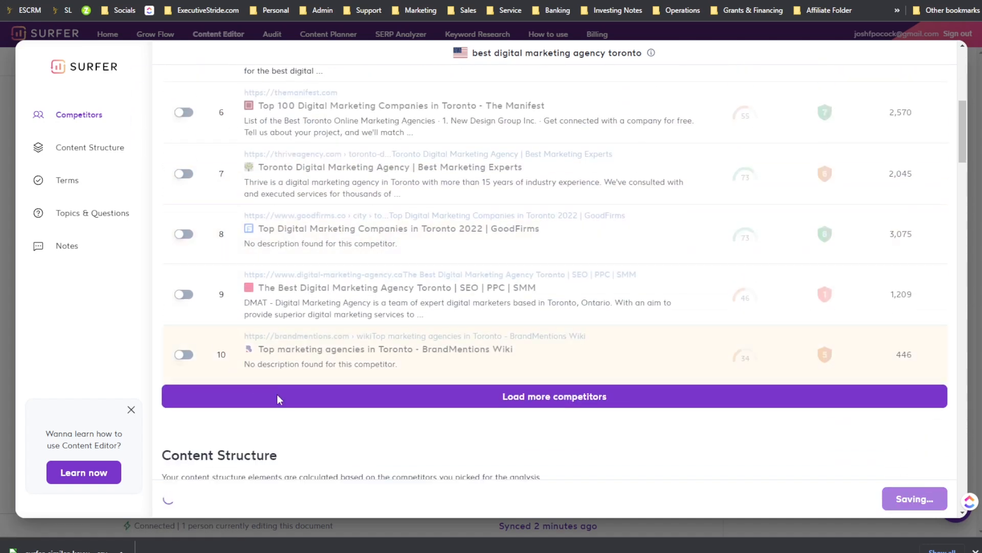
click(279, 400)
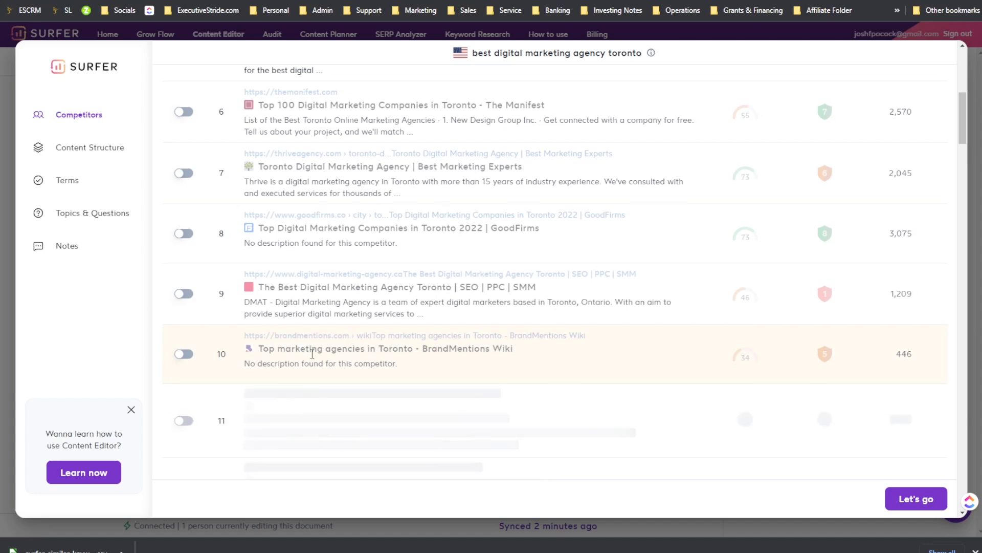
scroll(266, 342, down, 2)
scroll(265, 344, down, 2)
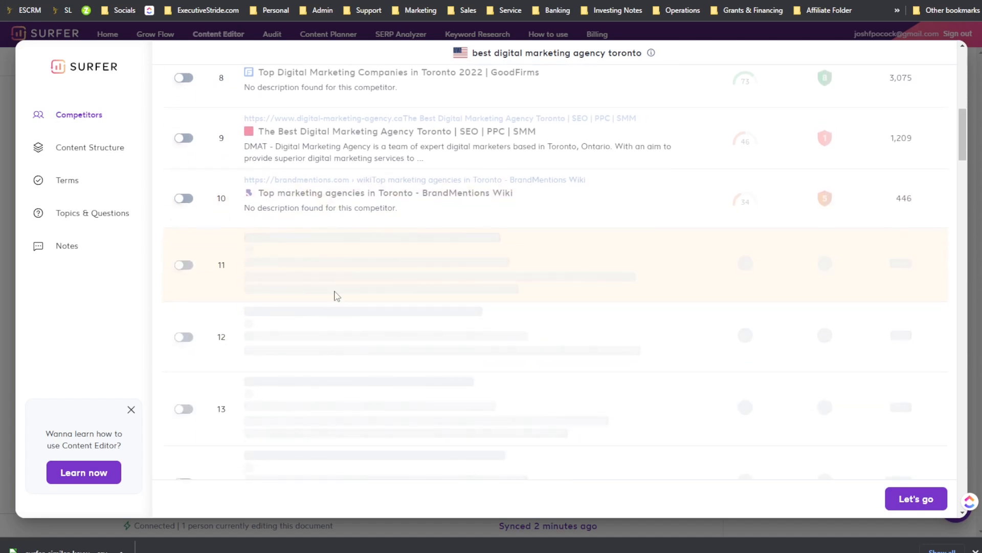
scroll(330, 317, up, 7)
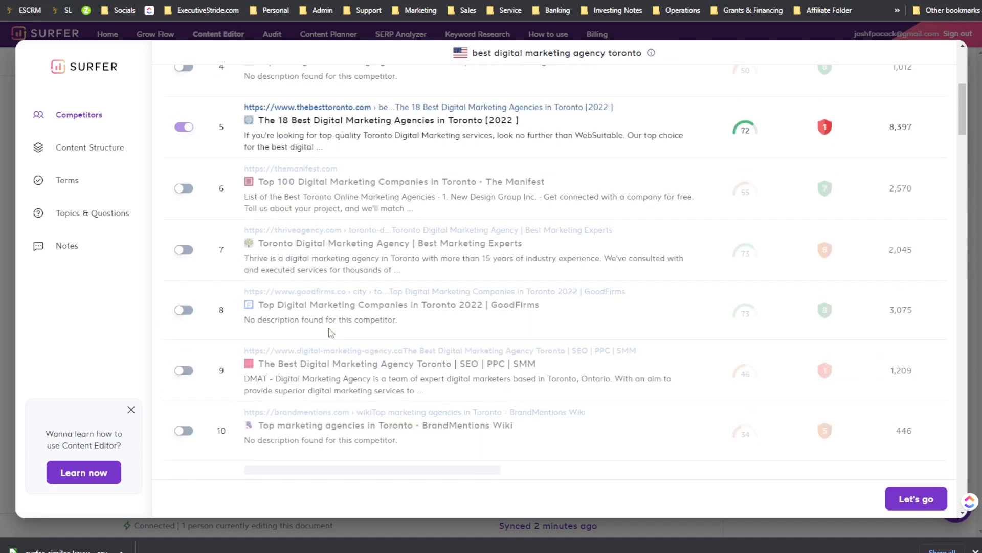
scroll(302, 276, down, 8)
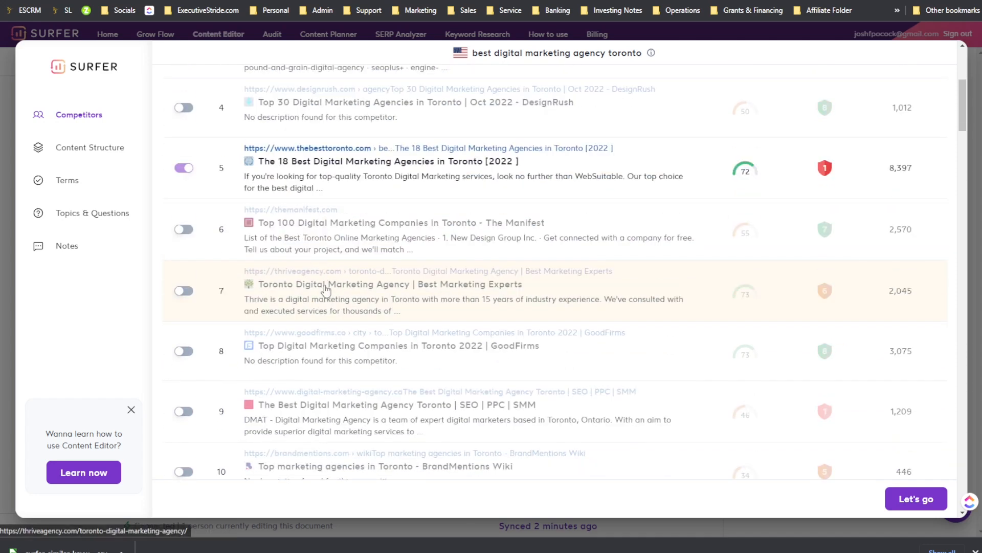
scroll(295, 285, down, 3)
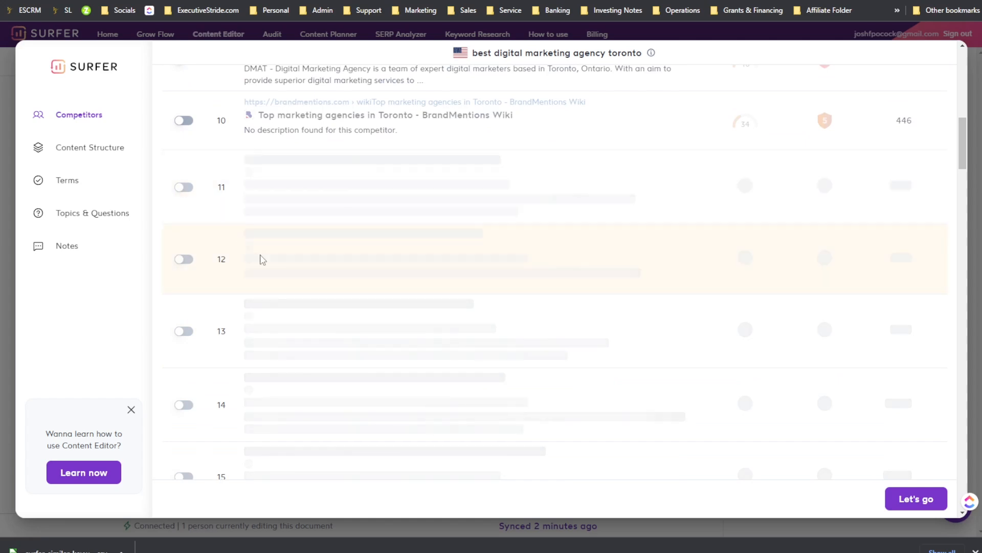
click(131, 409)
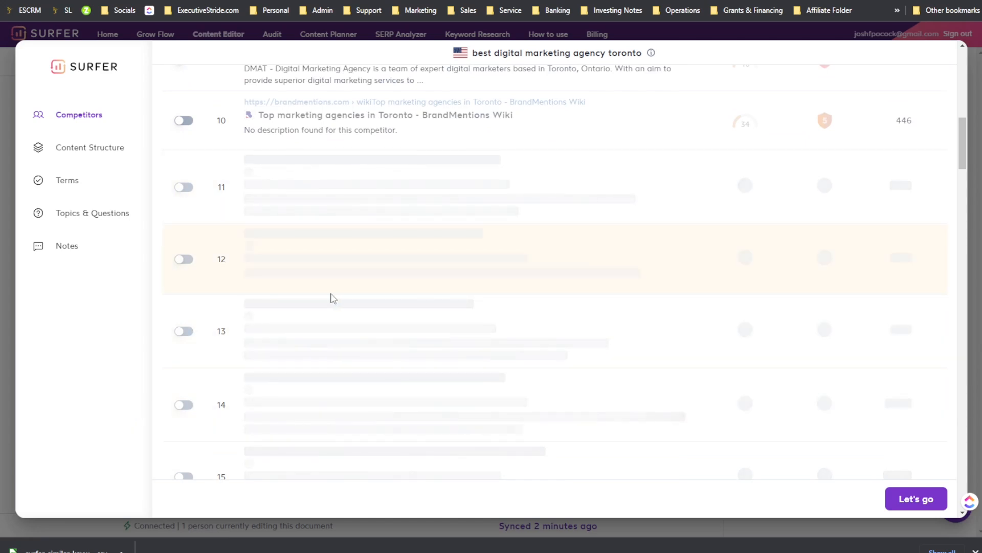
Step: Review the content structure targets for words, headings, paragraphs and images
scroll(335, 317, up, 15)
scroll(339, 316, down, 12)
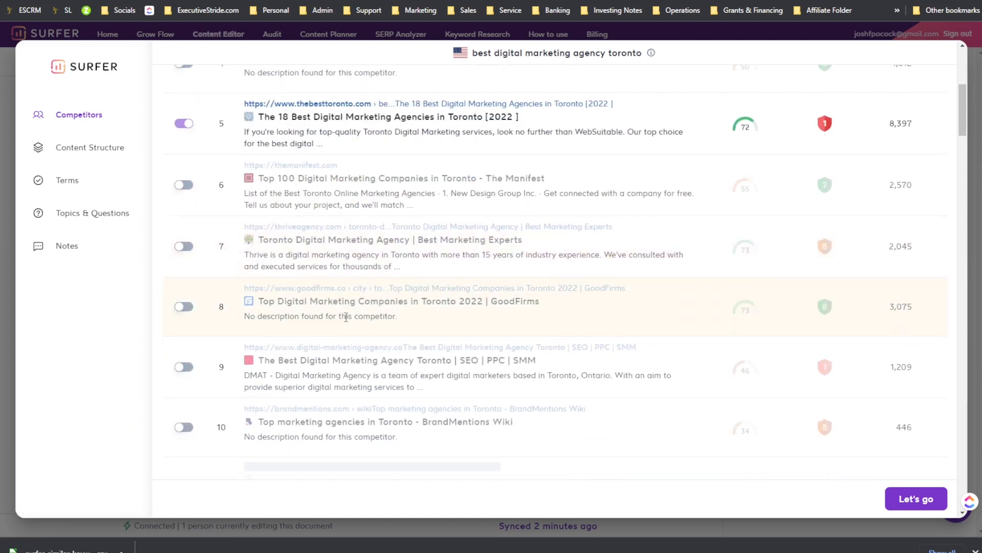
scroll(340, 311, up, 1)
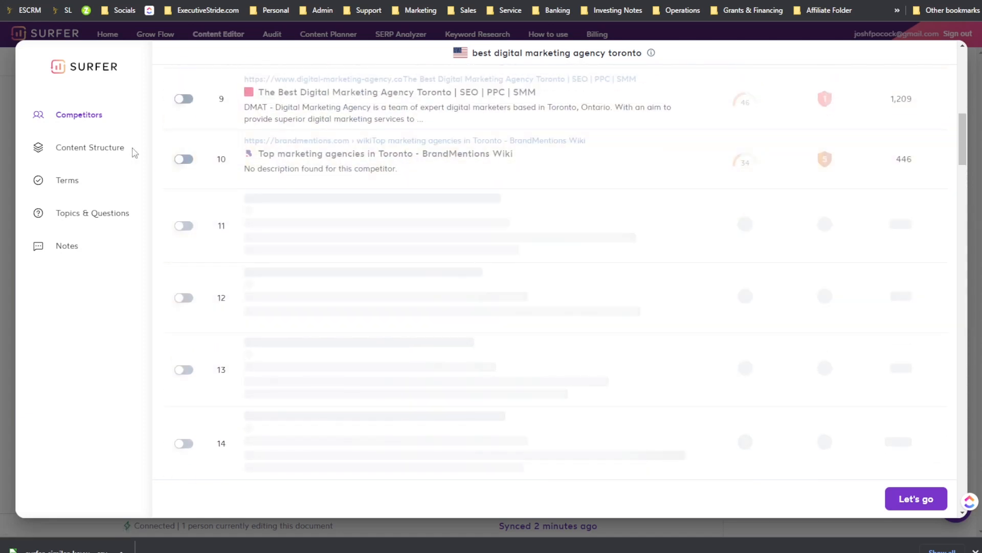
scroll(303, 277, up, 4)
scroll(303, 278, up, 4)
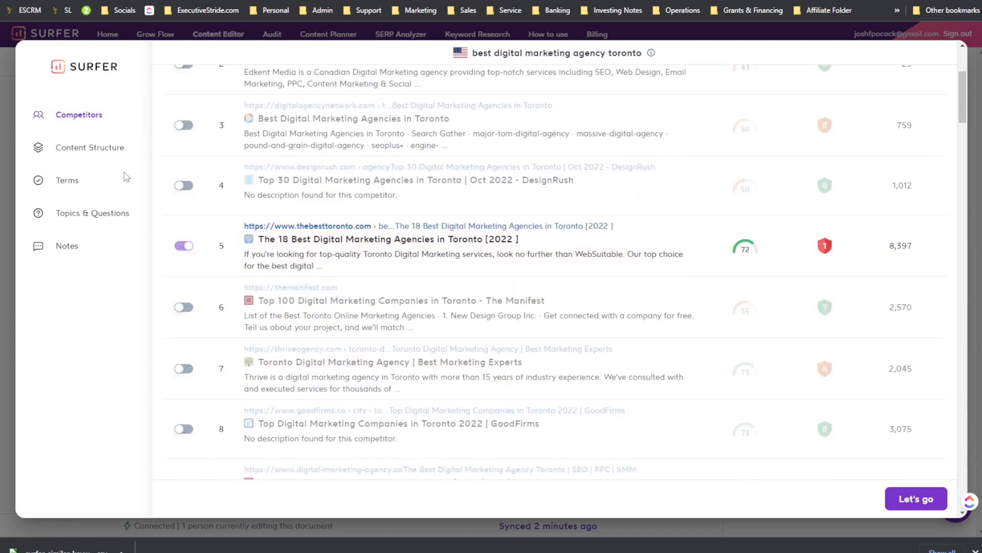
click(109, 153)
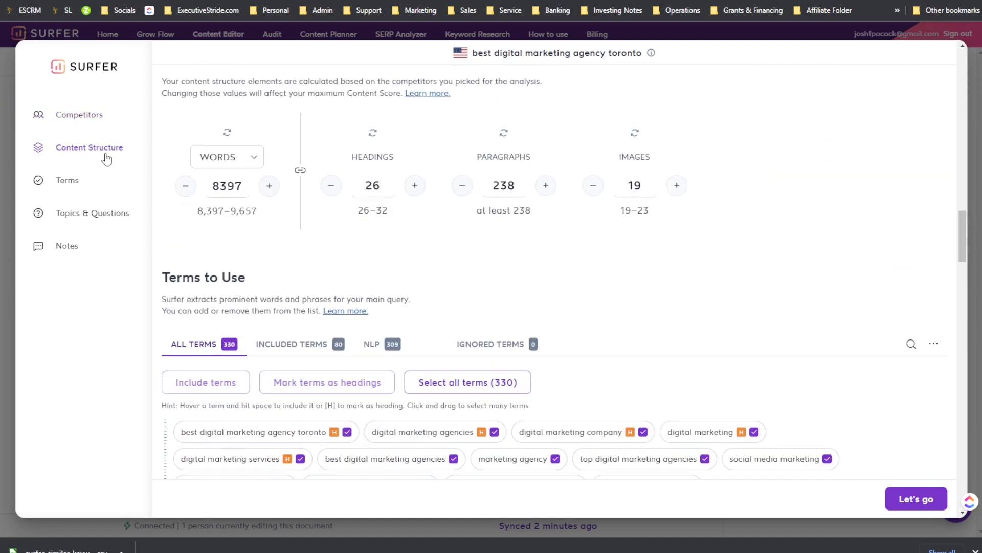
scroll(257, 196, up, 2)
drag(198, 156, 258, 158)
click(324, 163)
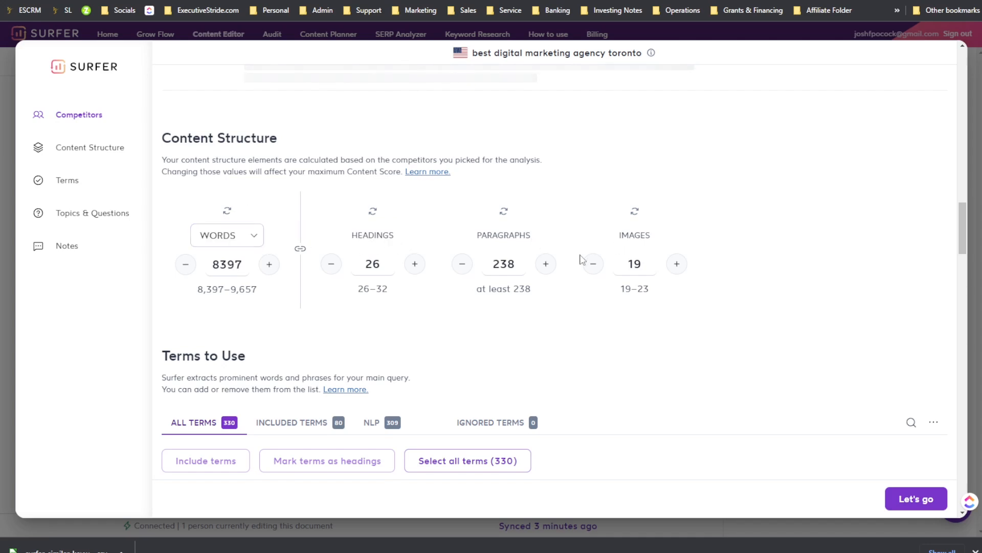
Step: Browse the terms to use, then filter the topics and questions by competitor and Surfer sources
scroll(554, 259, down, 5)
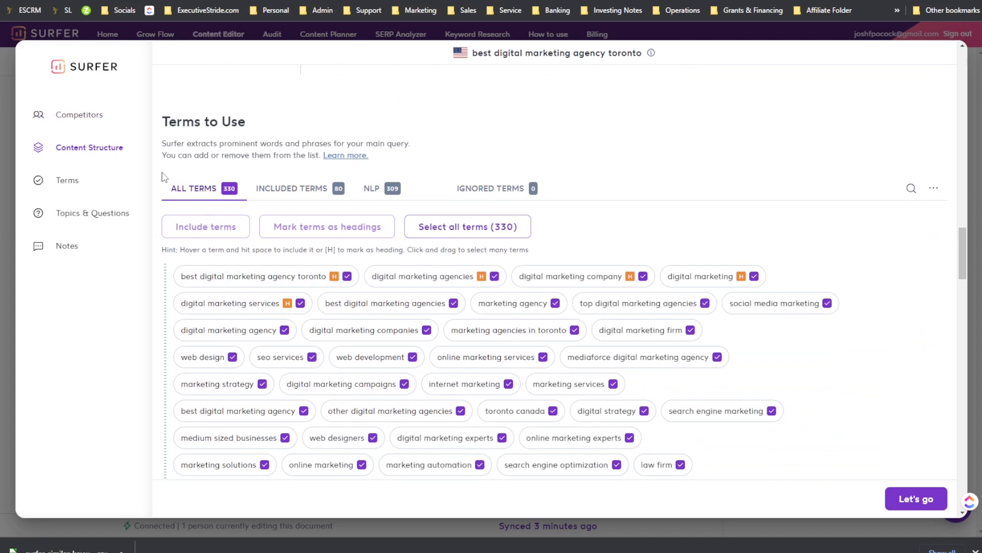
scroll(390, 215, down, 5)
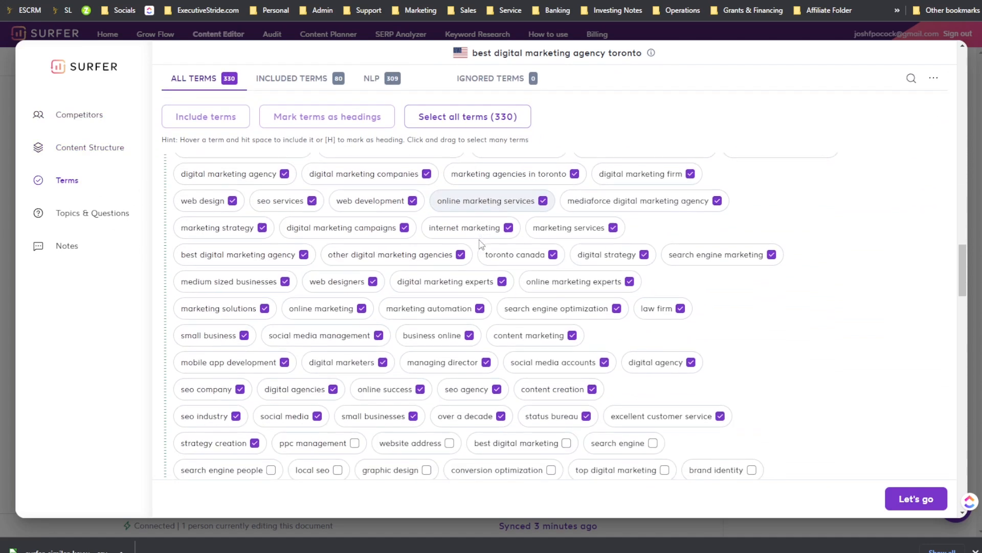
scroll(332, 247, down, 15)
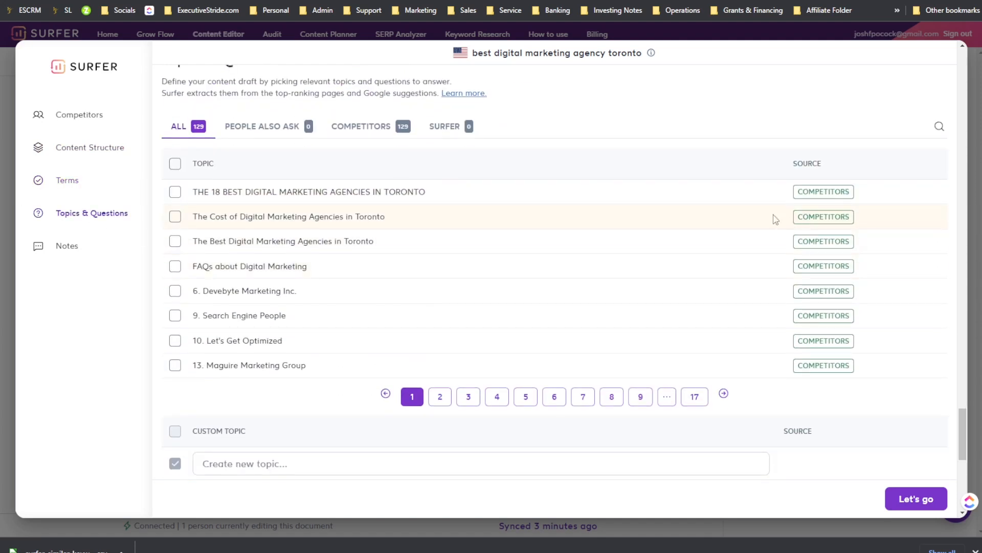
scroll(332, 215, up, 2)
click(289, 205)
click(348, 212)
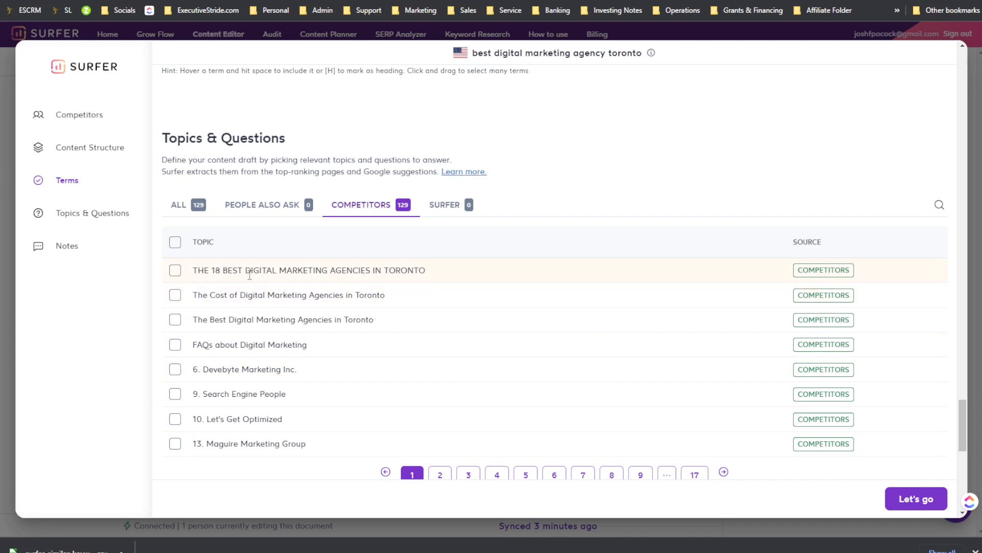
click(446, 210)
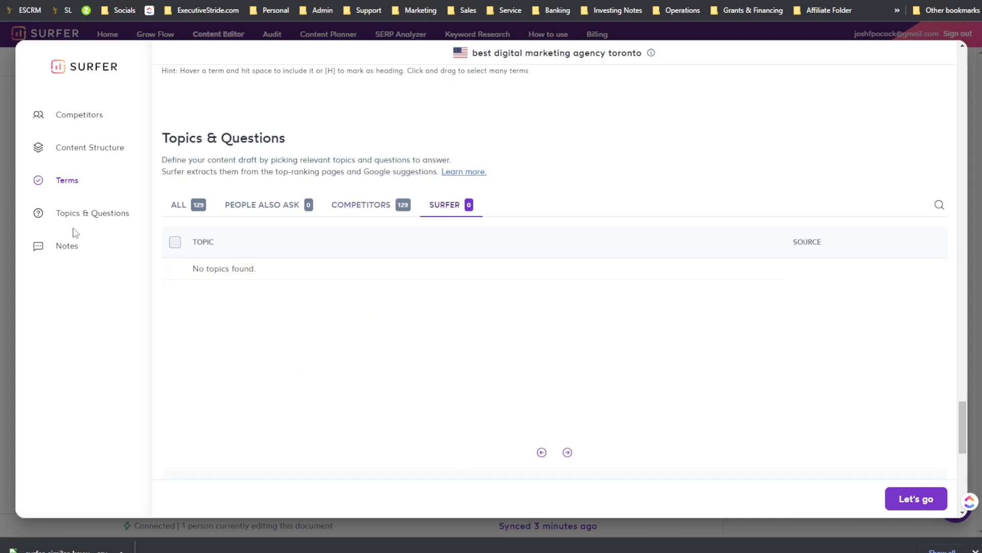
Step: Jump through the Topics & Questions and Notes sections and scroll back up to the competitors list
click(79, 227)
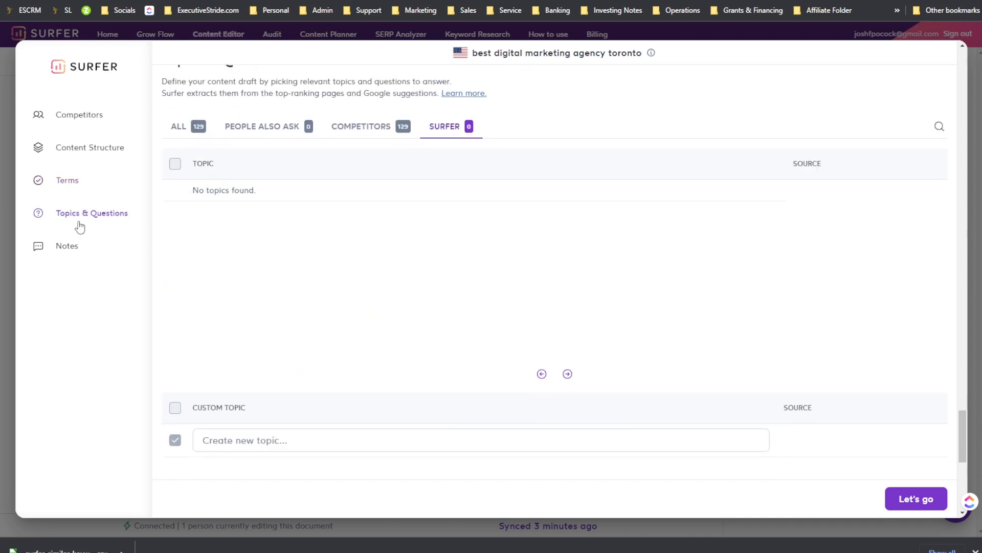
click(66, 246)
scroll(349, 356, up, 10)
scroll(349, 355, up, 15)
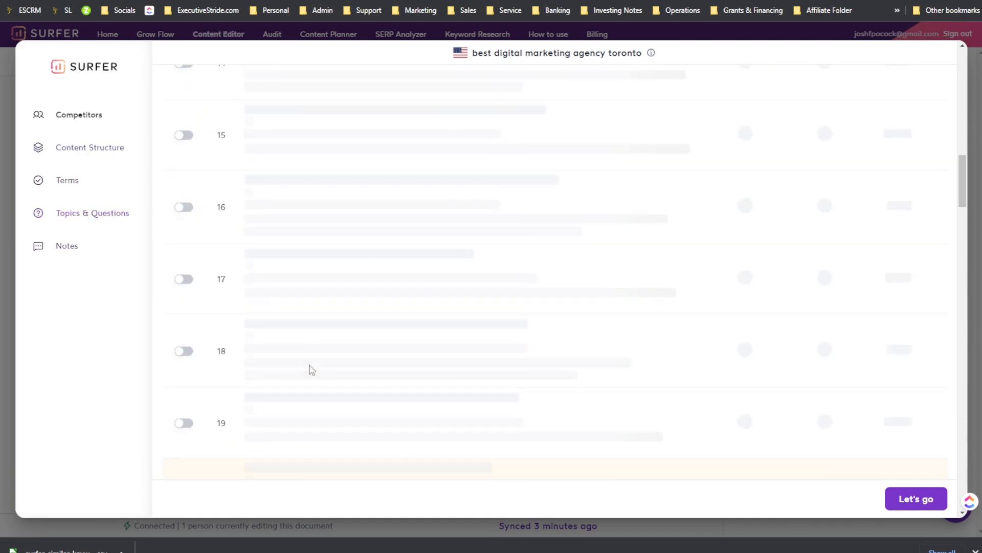
scroll(255, 311, down, 2)
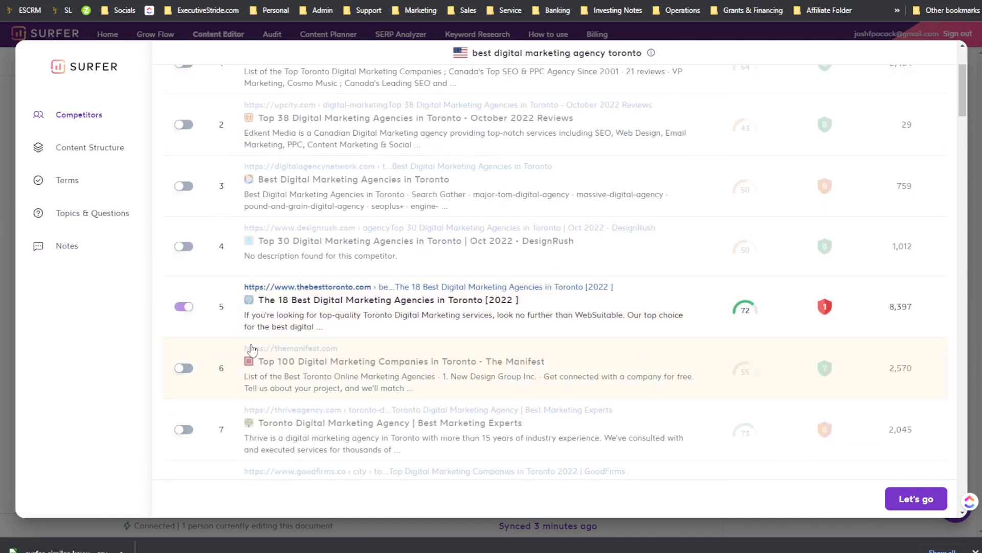
Step: Apply the competitor selection, then open the Outline view and expand the AI-generated headings
click(916, 498)
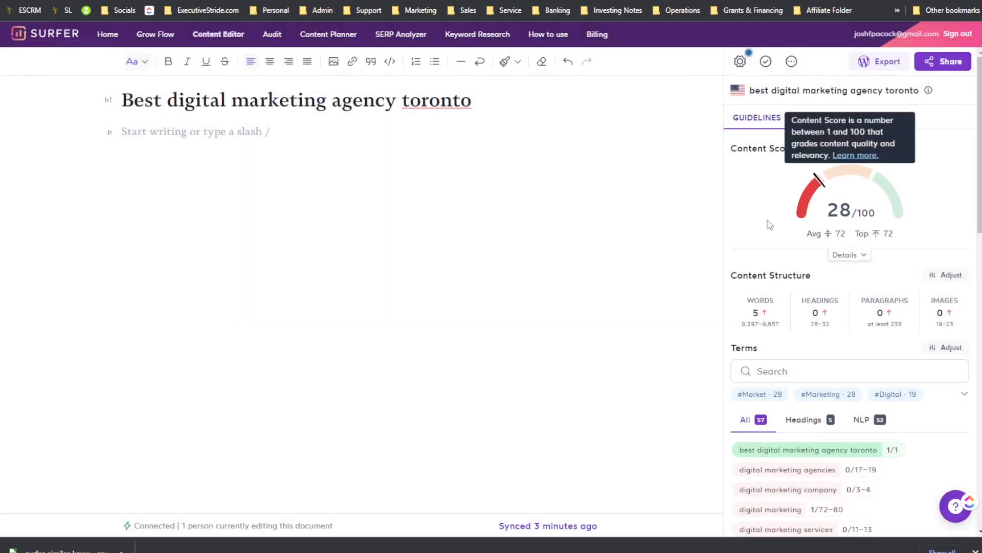
scroll(778, 343, down, 5)
scroll(786, 346, up, 5)
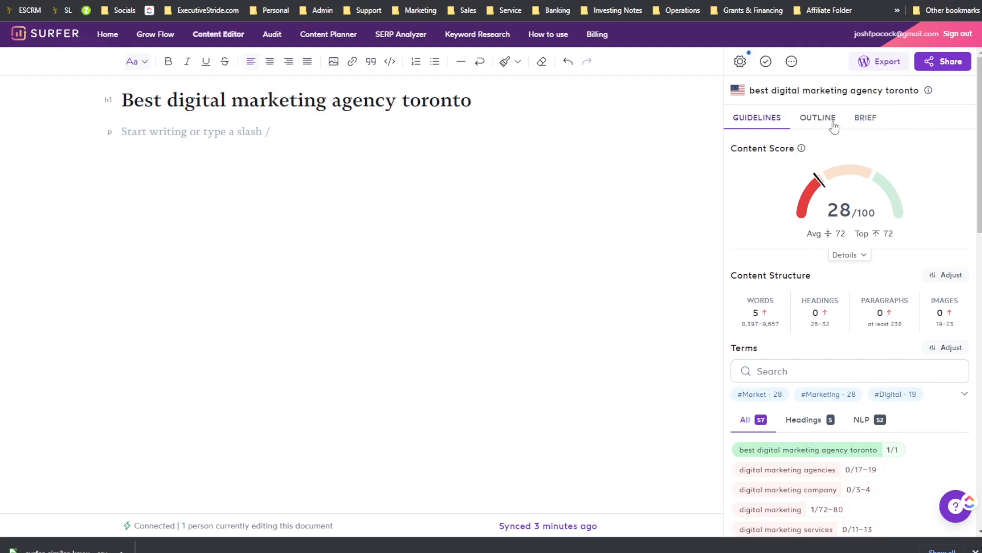
click(834, 119)
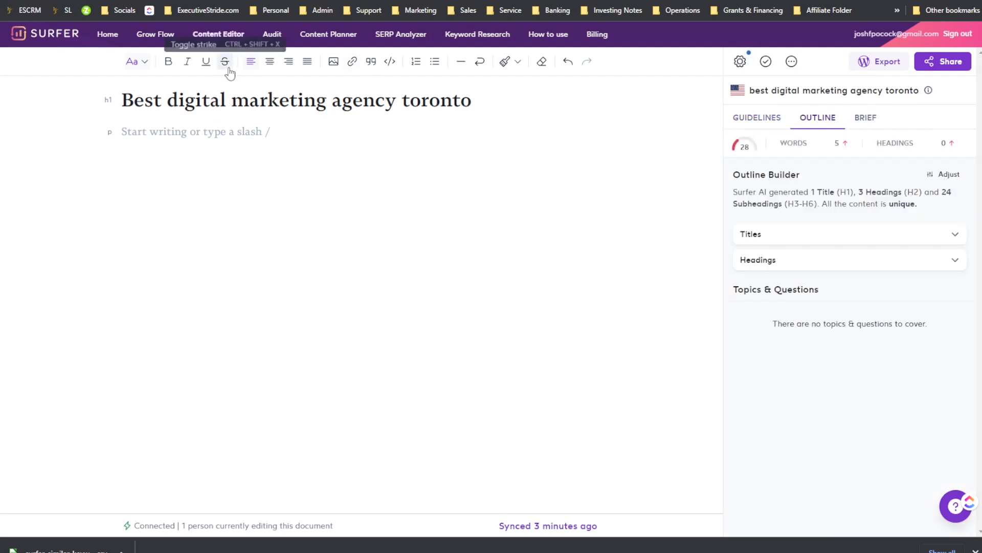
click(809, 241)
click(797, 400)
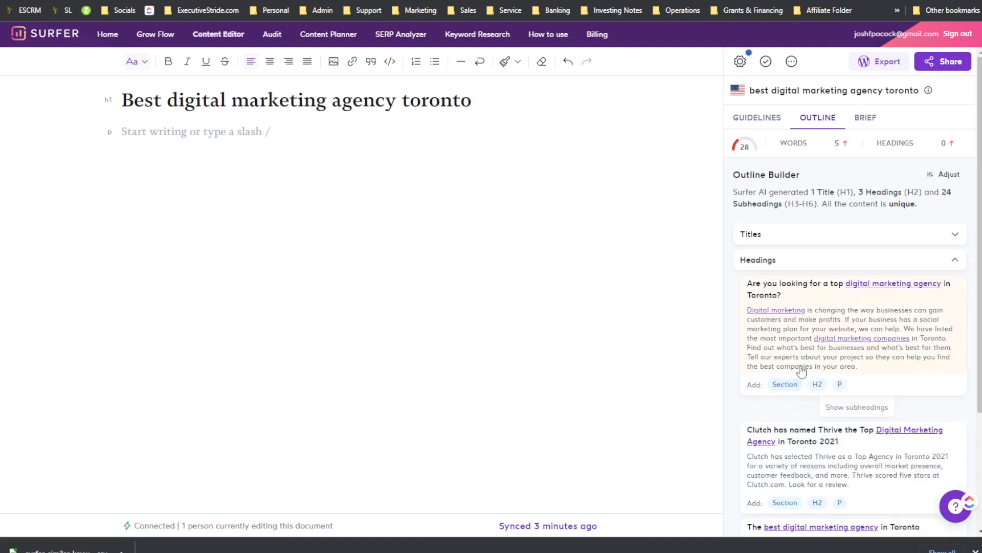
scroll(803, 358, down, 3)
scroll(820, 328, up, 3)
Step: Reopen the guideline settings and include competitor 15, World Famous Marketing Company, in the analysis
click(739, 62)
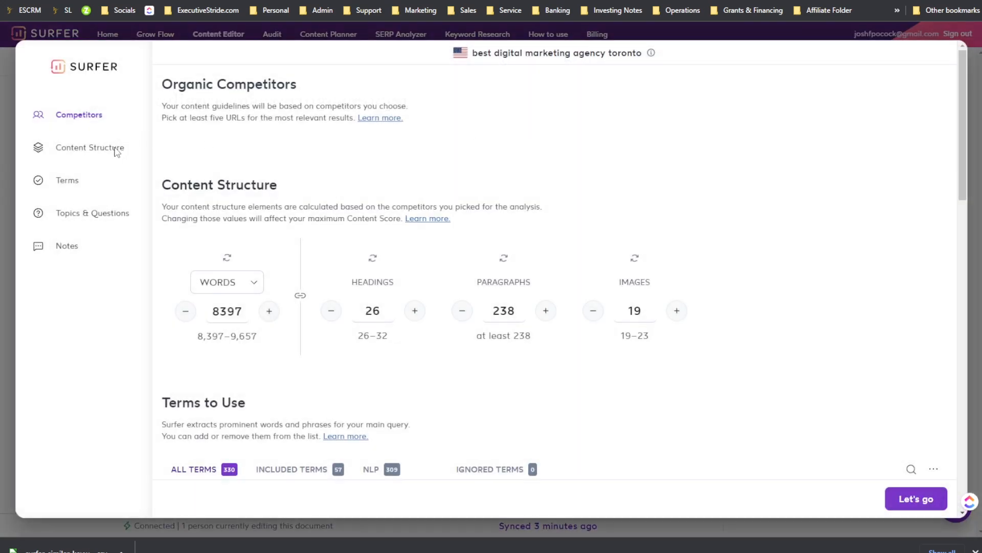
click(98, 149)
scroll(307, 203, down, 2)
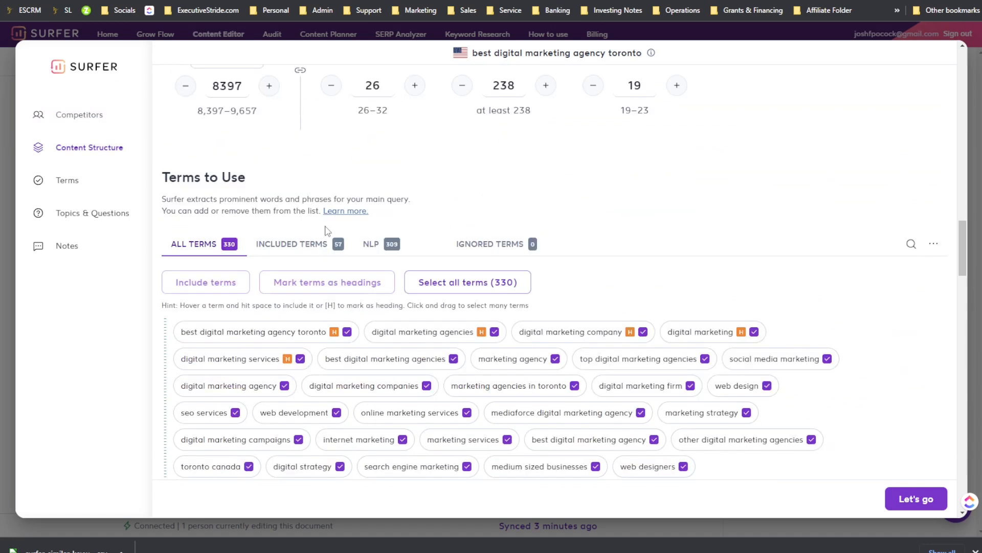
scroll(307, 203, up, 20)
scroll(372, 279, down, 8)
scroll(282, 283, up, 5)
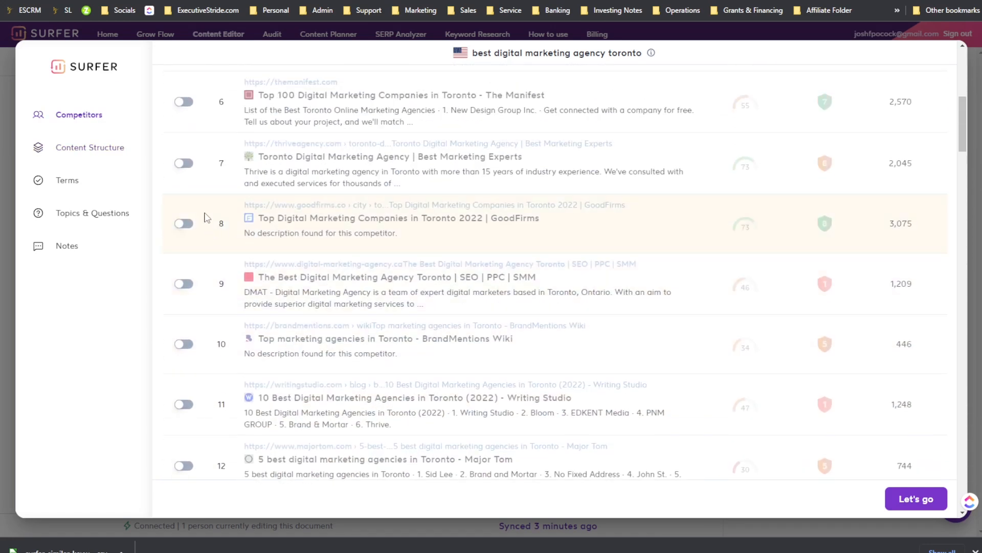
scroll(205, 218, up, 1)
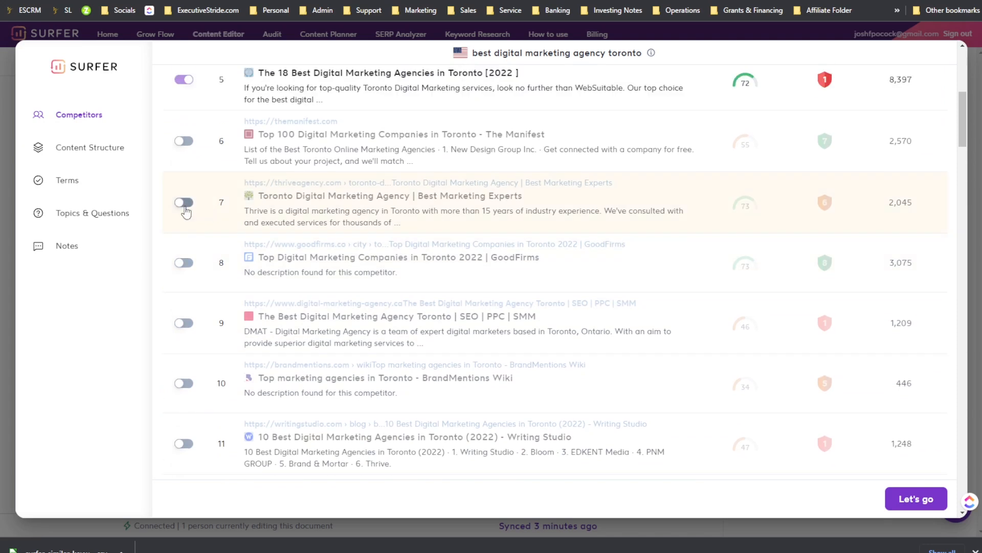
scroll(208, 201, down, 5)
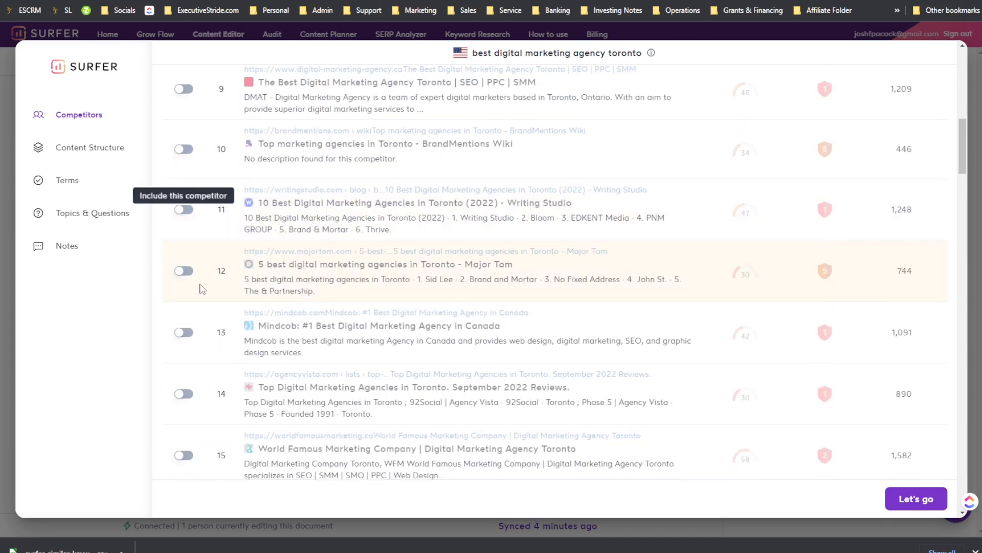
scroll(200, 286, down, 4)
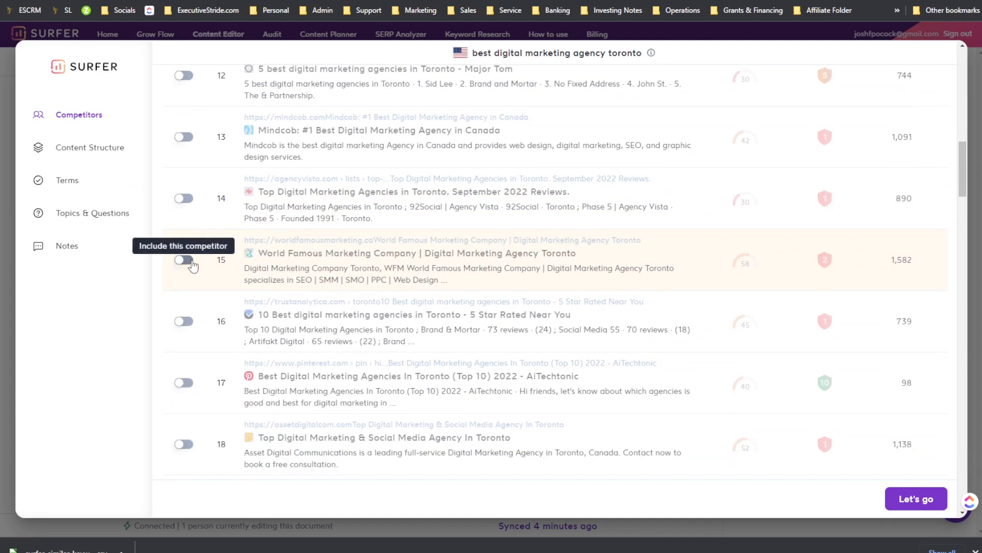
click(189, 263)
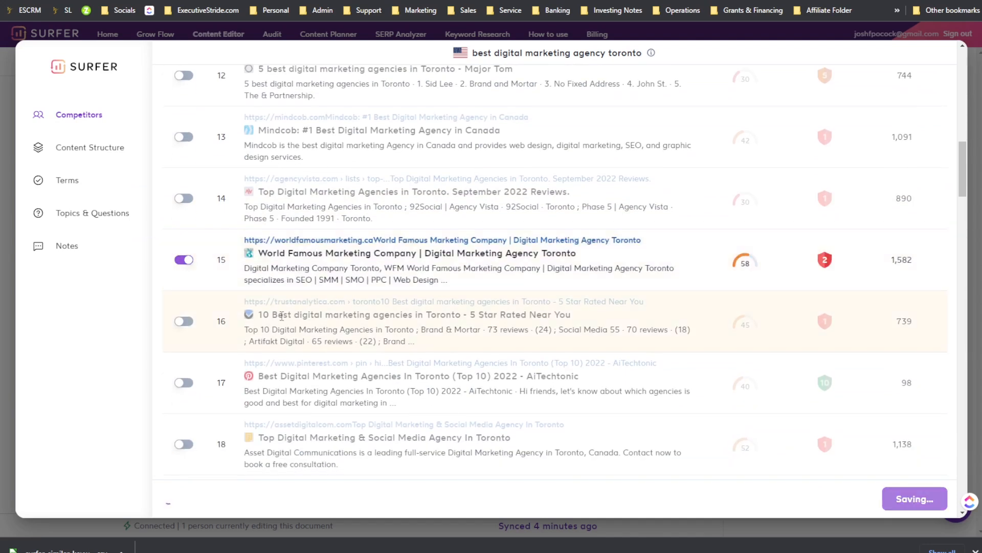
Step: Include competitor 19, The Best Media, and apply the updated competitor selection
scroll(282, 315, down, 2)
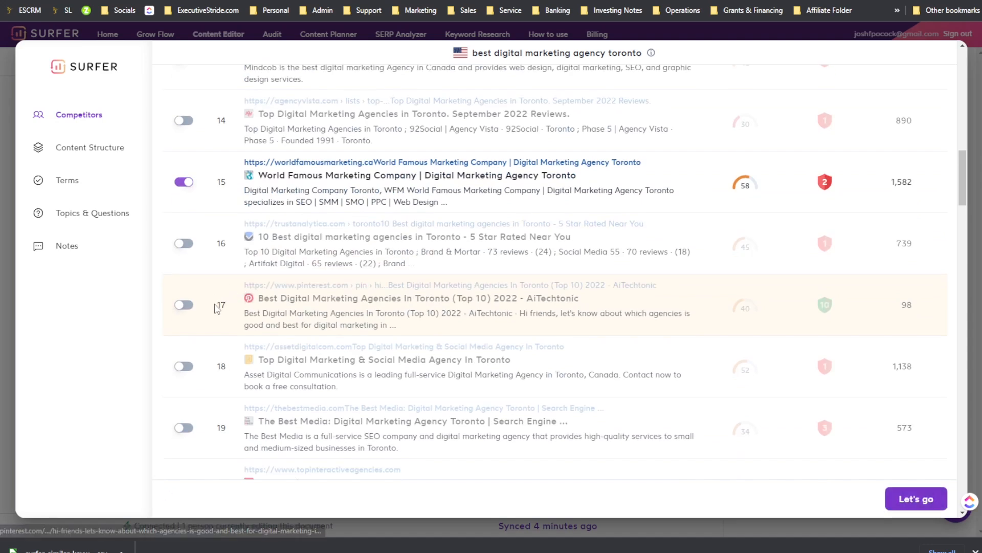
scroll(203, 309, down, 2)
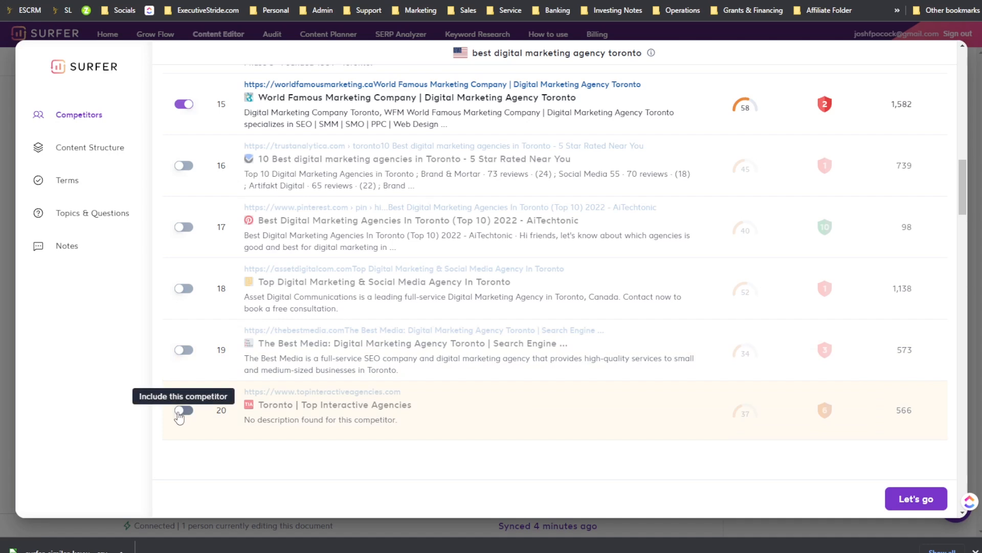
click(181, 410)
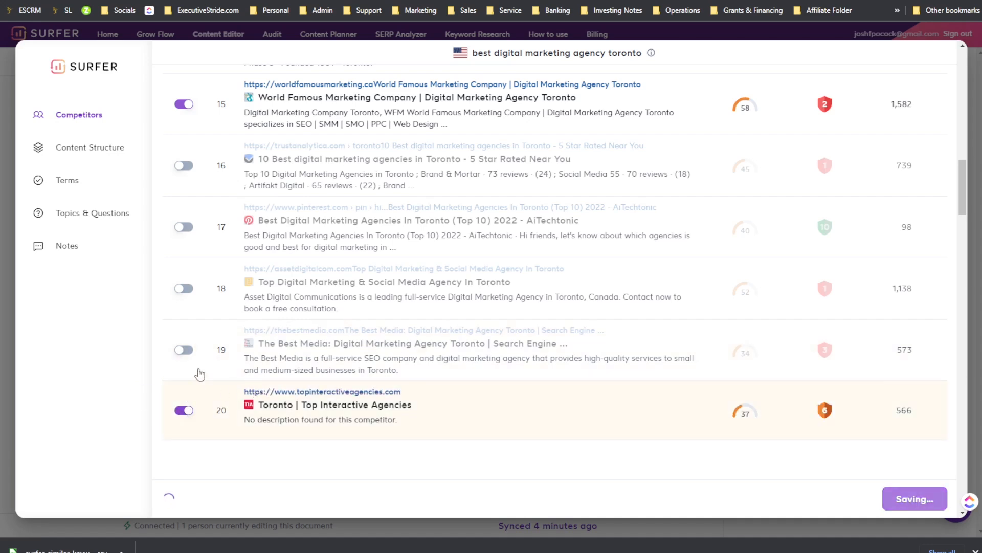
click(183, 409)
click(184, 350)
scroll(240, 314, up, 1)
scroll(385, 298, up, 1)
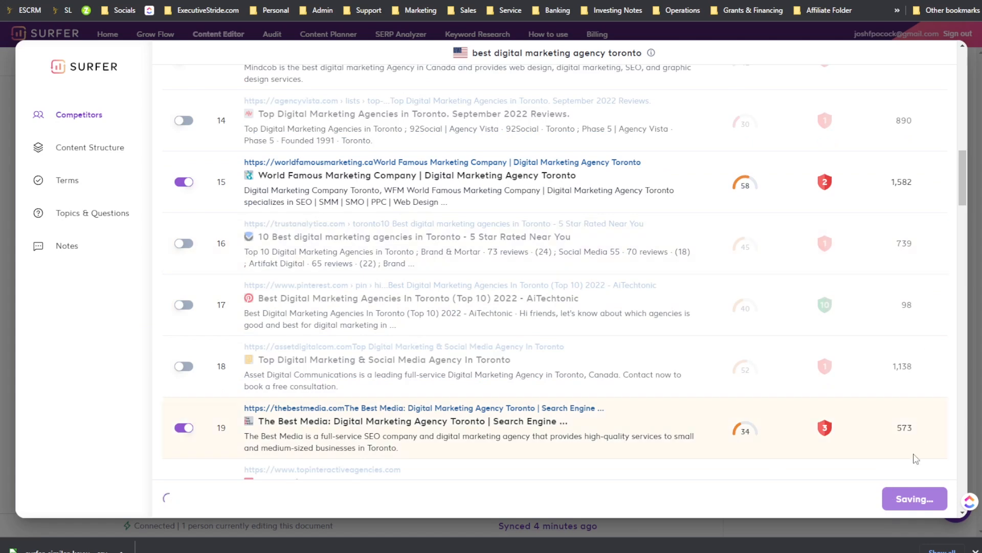
click(910, 499)
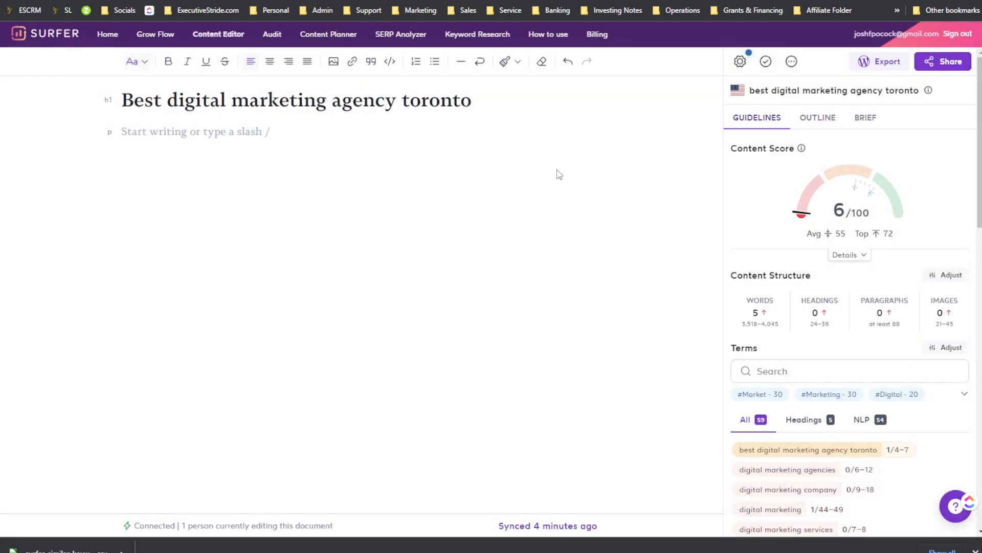
Step: Create a new Content Editor for the keyword "how to go viral on tiktok" with United States results
click(78, 35)
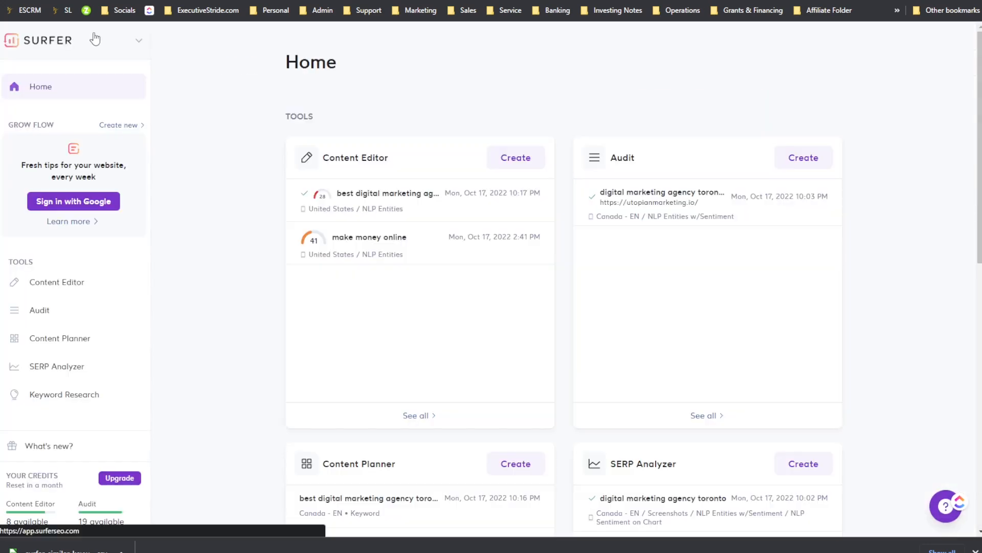
click(72, 284)
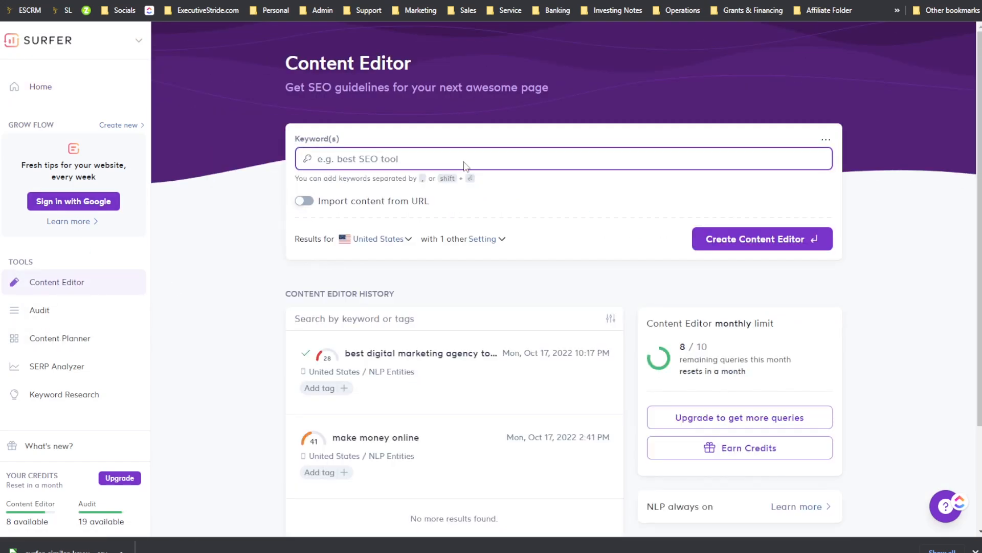
text(bes)
key(BackSpace)
text(how to go viral on tiktok)
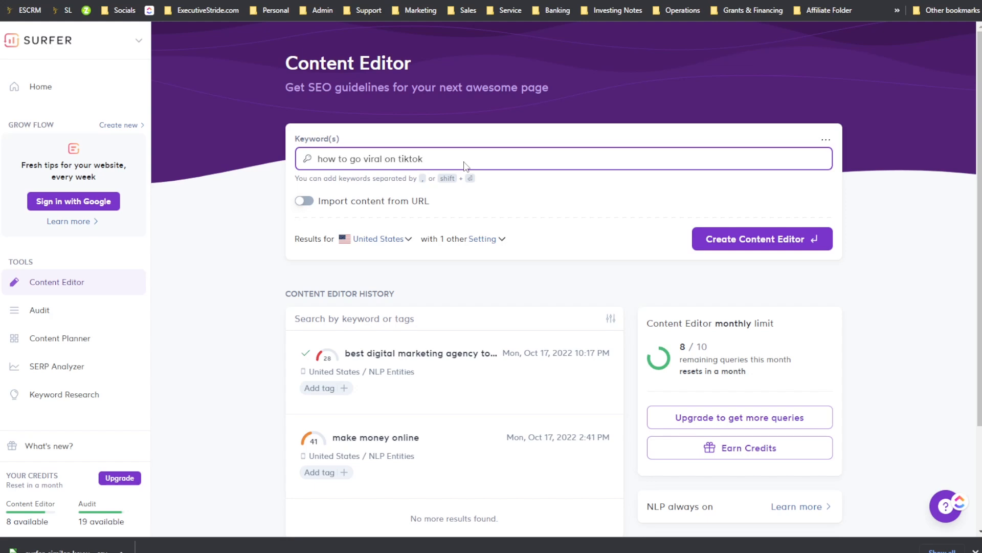
click(789, 234)
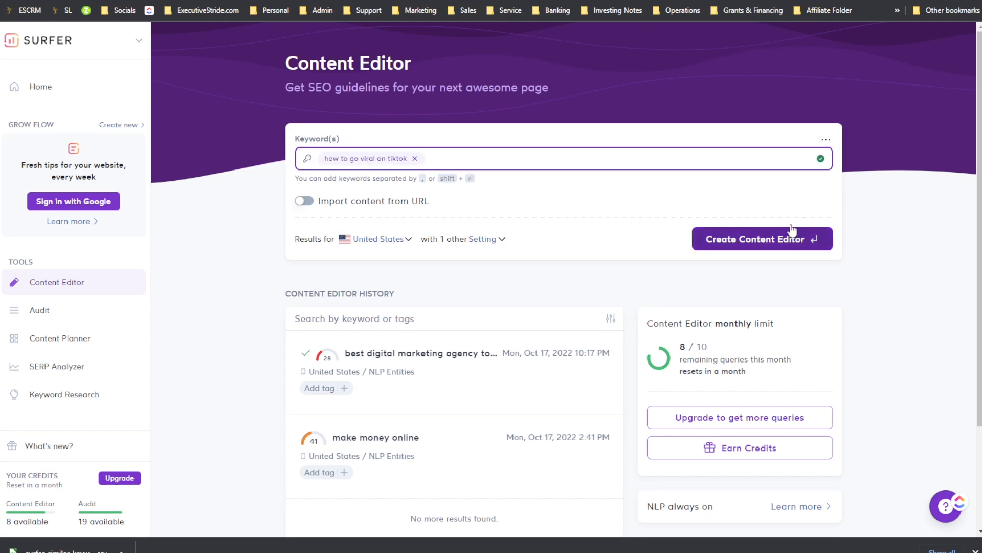
click(468, 240)
click(475, 242)
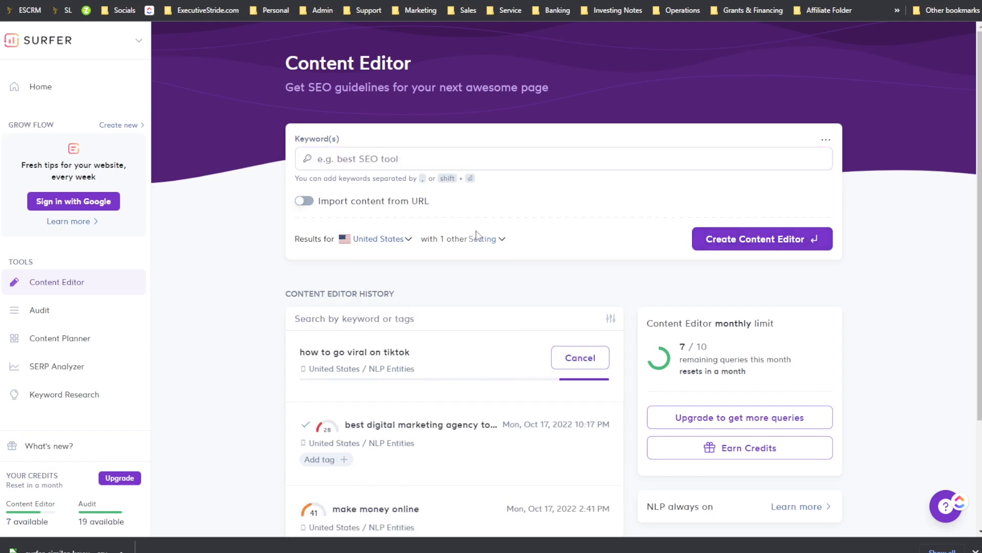
Step: Open the pricing page on the Surfer website
scroll(483, 289, down, 3)
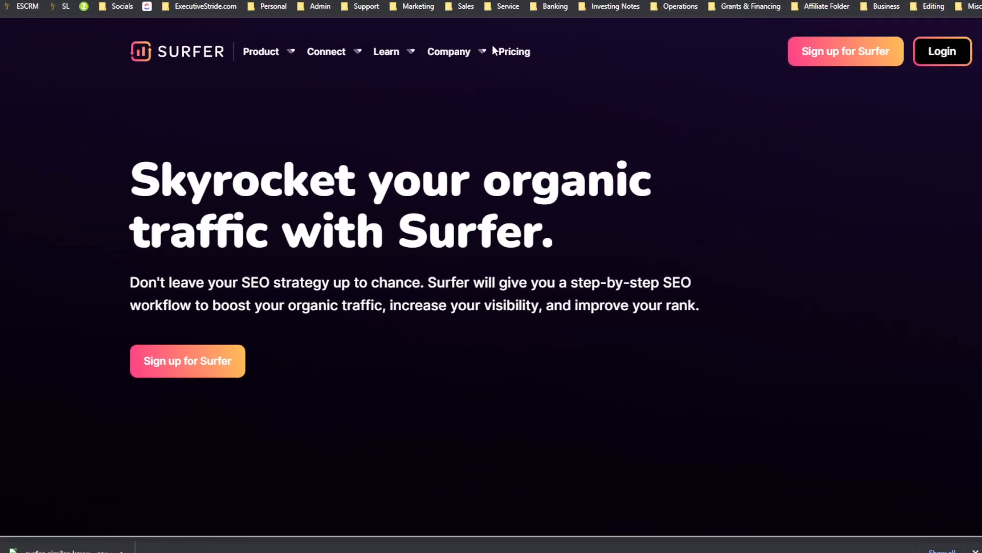
mouse_move(401, 52)
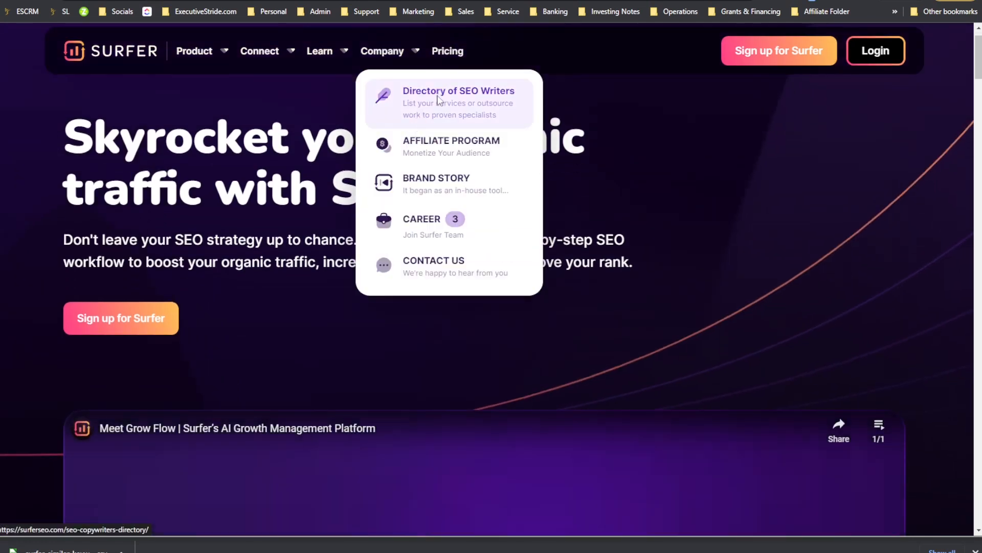
click(448, 52)
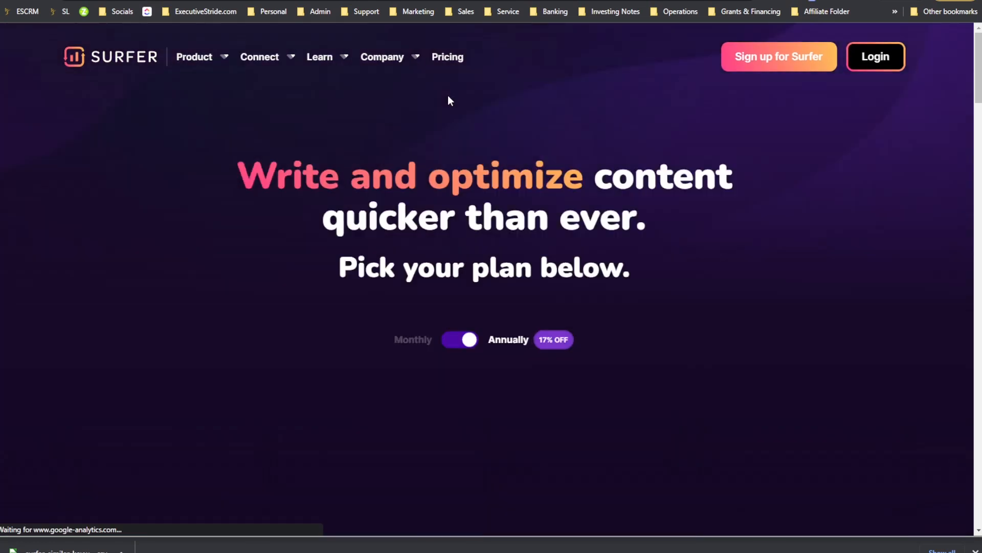
scroll(447, 95, down, 4)
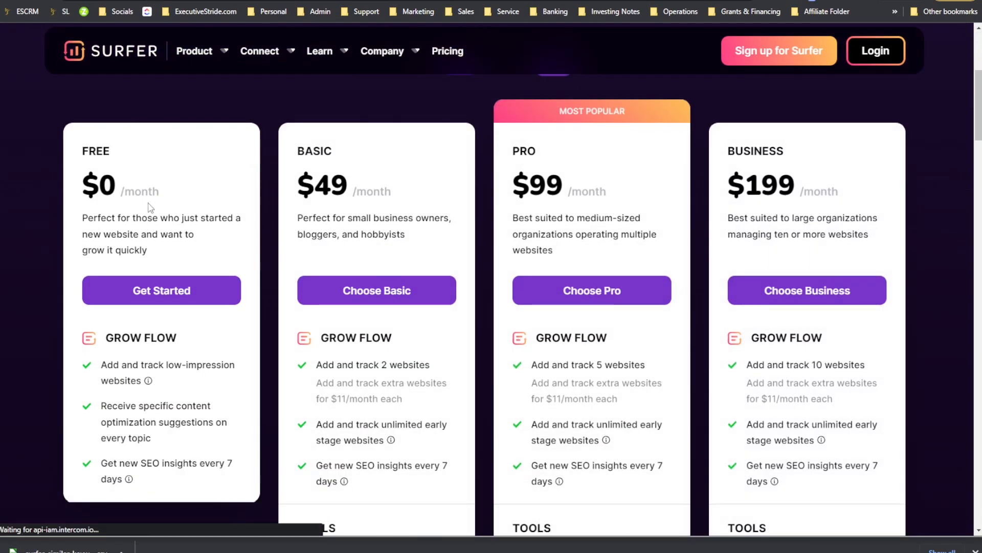
Step: Review the Free plan's price and its Grow Flow features
drag(123, 194, 180, 185)
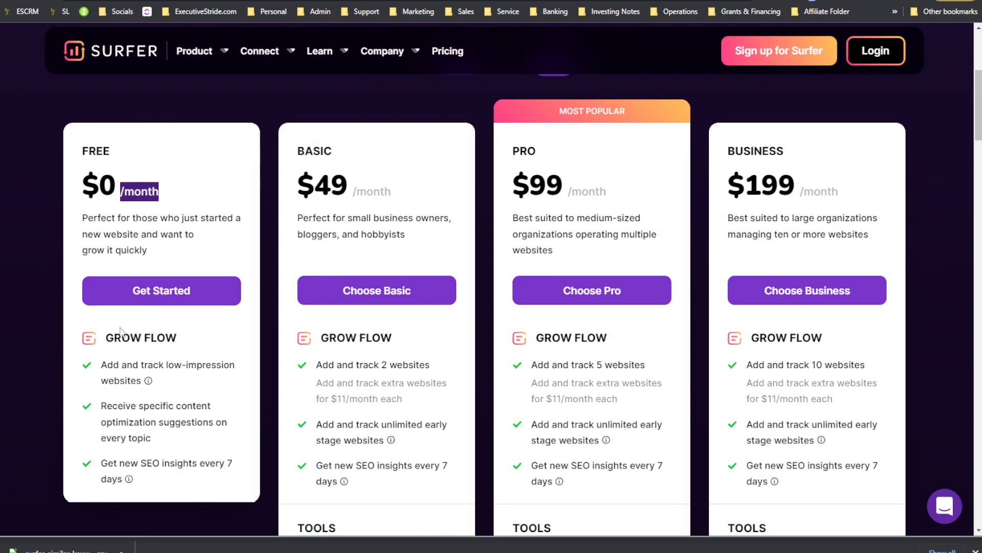
scroll(122, 324, down, 1)
mouse_move(137, 296)
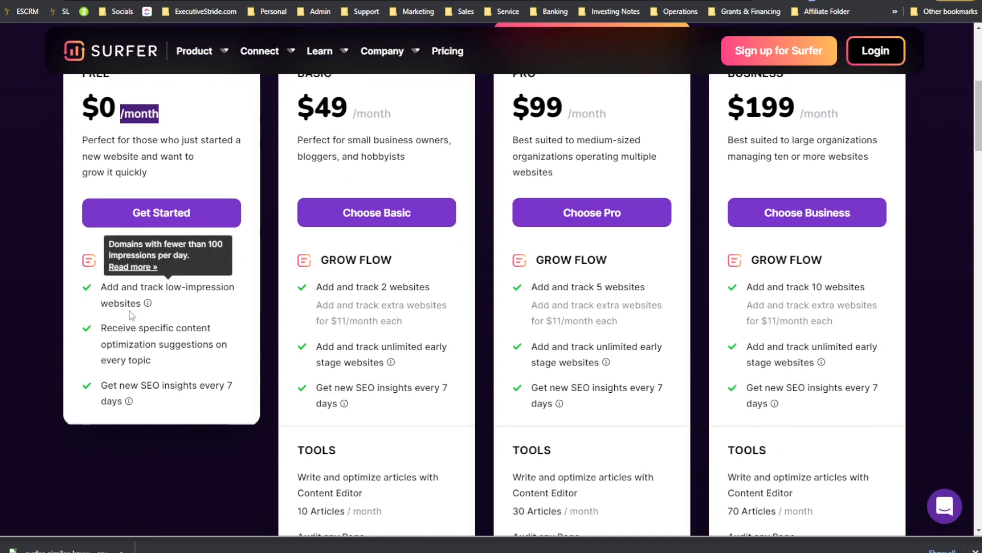
drag(131, 329, 214, 338)
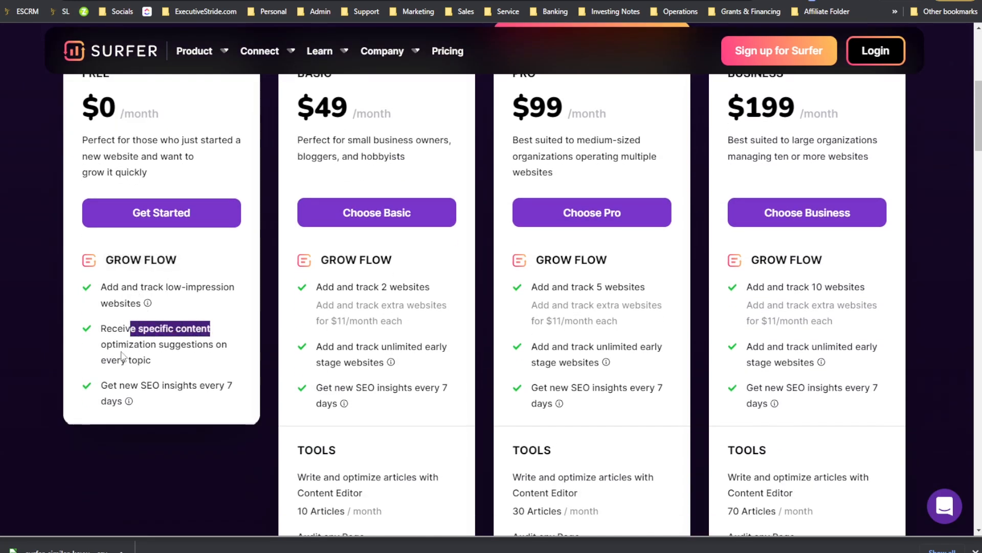
drag(112, 343, 191, 359)
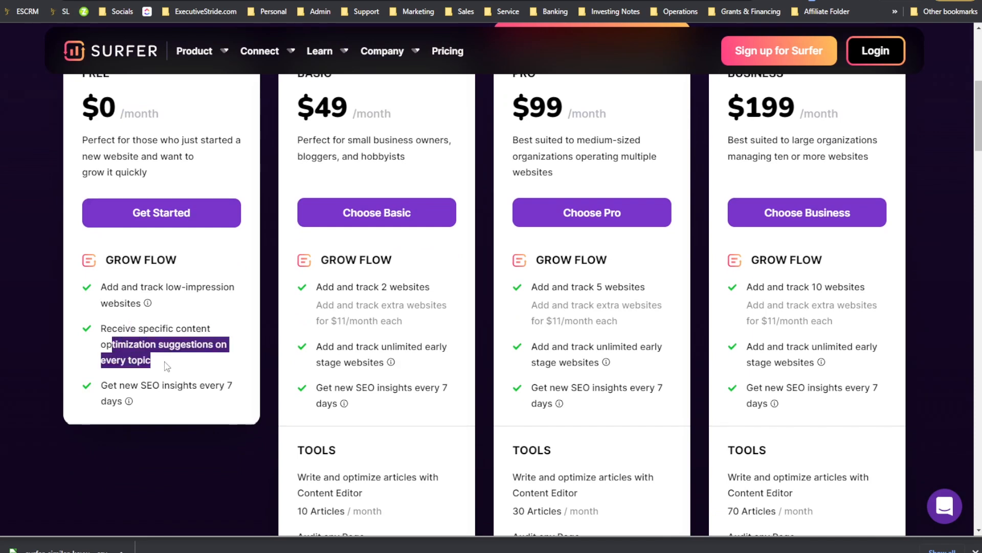
drag(141, 385, 212, 391)
scroll(164, 307, up, 3)
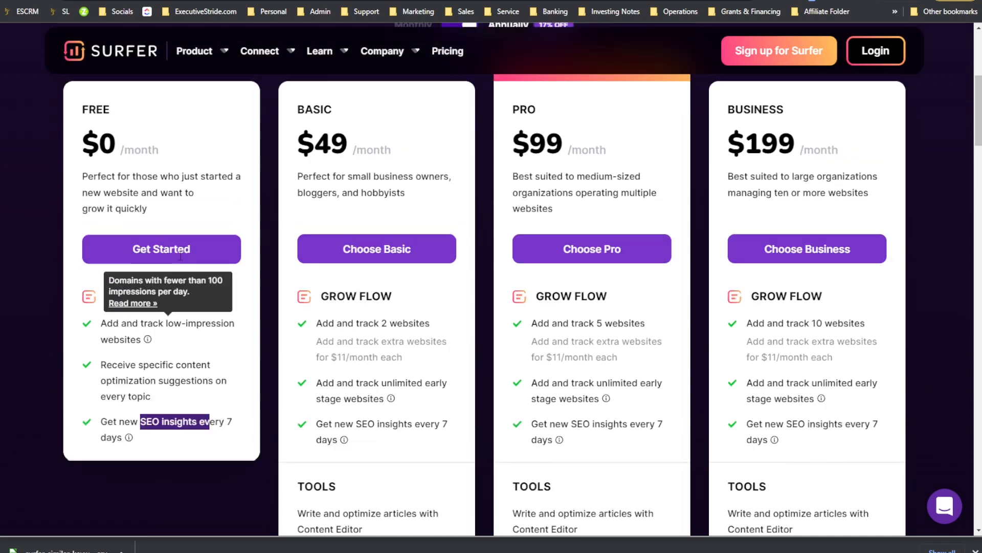
scroll(204, 303, down, 1)
scroll(204, 303, down, 1)
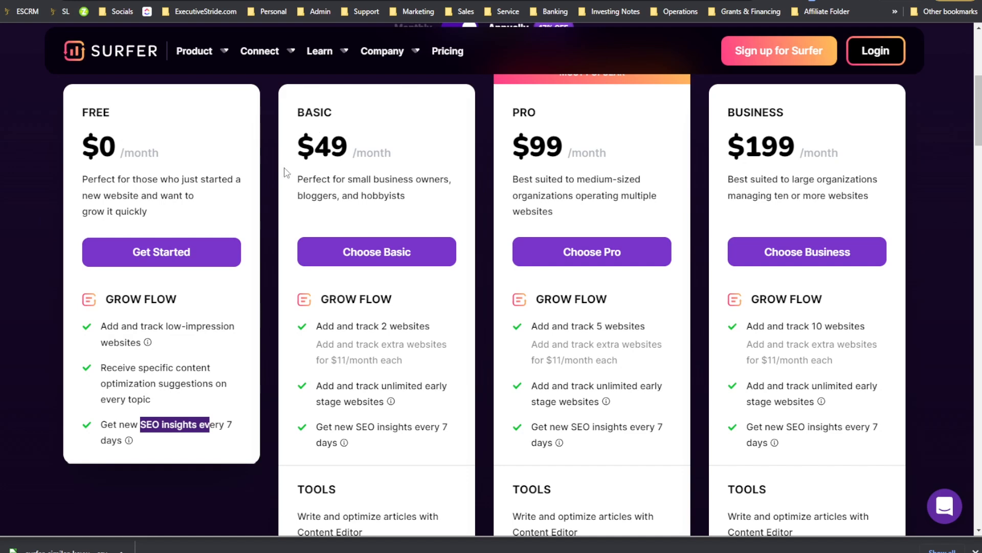
scroll(270, 120, up, 3)
Step: Switch the plan prices to monthly billing
click(461, 141)
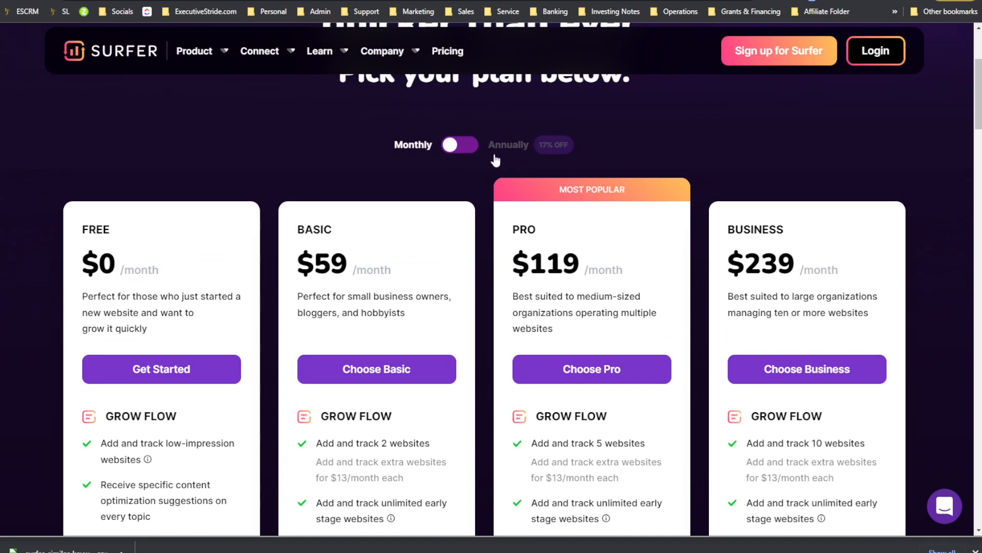
scroll(445, 158, down, 1)
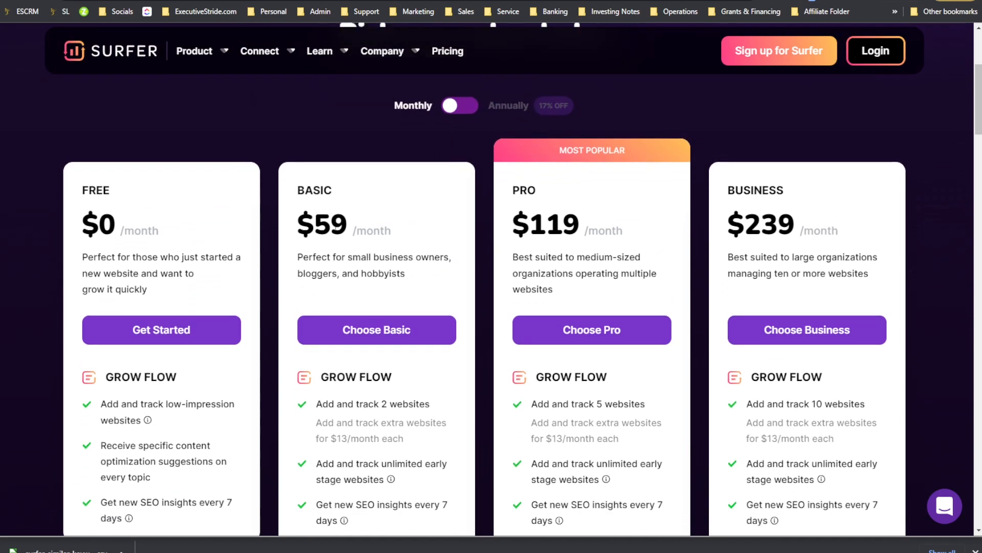
scroll(363, 266, down, 1)
Step: Review the Basic plan's target users, Grow Flow limits and Content Editor and Audit allowances
drag(336, 220, 409, 224)
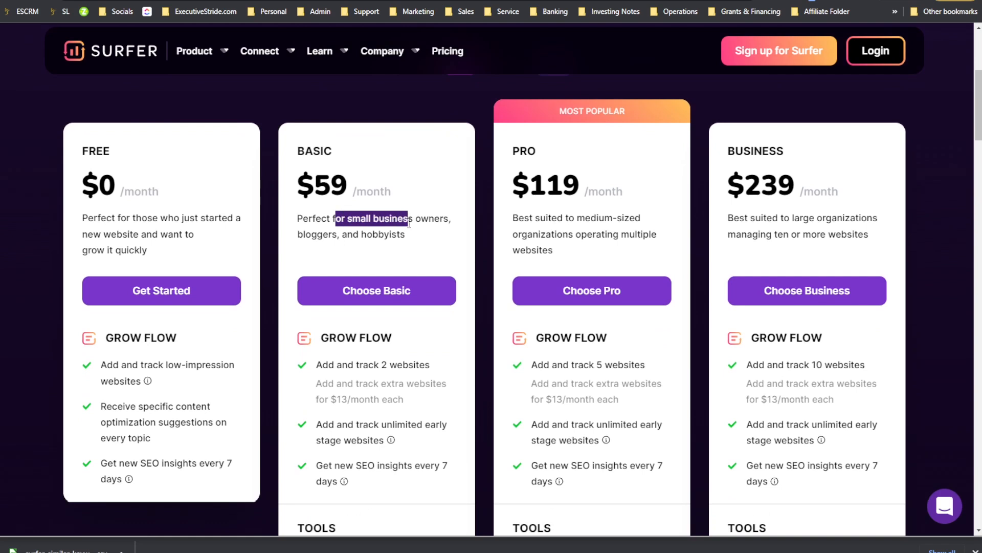
drag(317, 234, 417, 241)
scroll(361, 214, down, 1)
drag(321, 221, 415, 249)
scroll(384, 272, down, 1)
drag(347, 268, 416, 268)
click(390, 285)
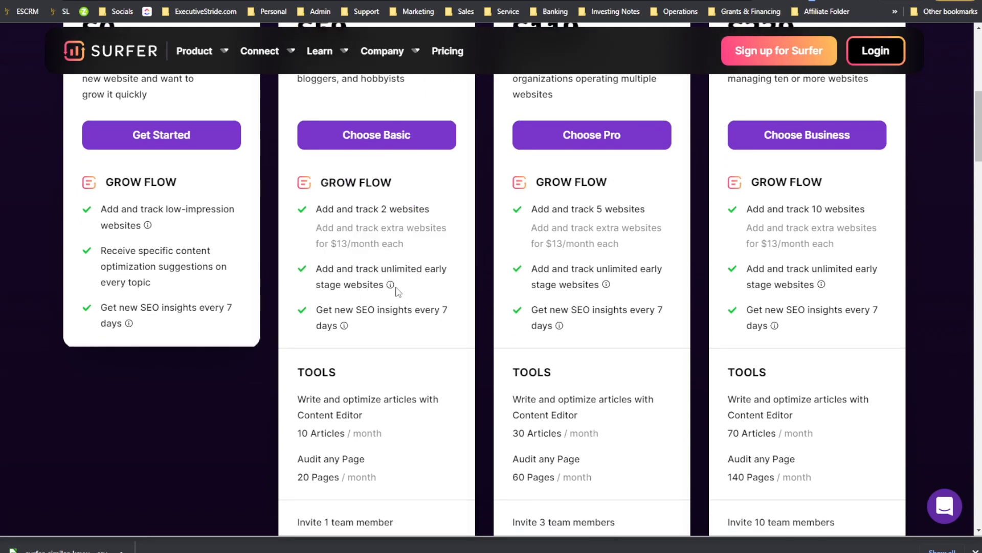
scroll(358, 277, down, 2)
drag(328, 231, 397, 248)
scroll(322, 285, down, 2)
drag(321, 243, 370, 244)
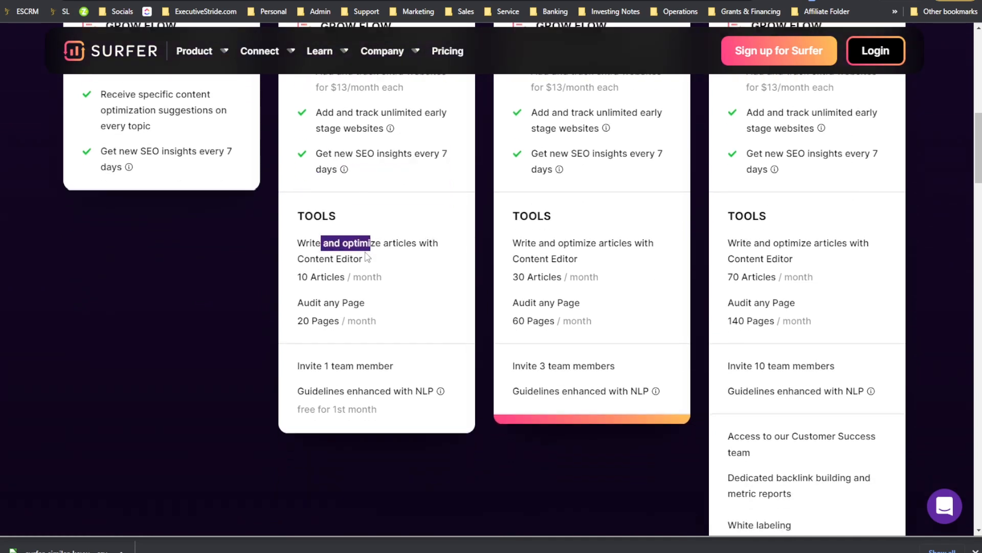
Step: Highlight the Basic plan's monthly Content Editor article and page audit limits
click(354, 255)
drag(316, 277, 347, 279)
click(306, 312)
mouse_move(329, 318)
mouse_down()
mouse_move(333, 306)
mouse_move(341, 325)
mouse_up()
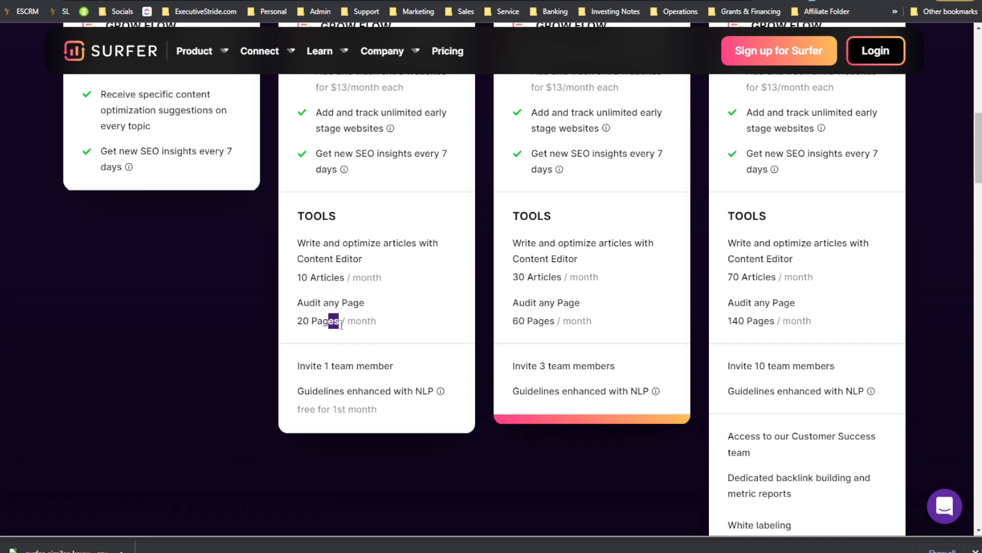
Step: Review the Pro plan's monthly price, tracked website count, and article and page audit limits
scroll(346, 325, up, 5)
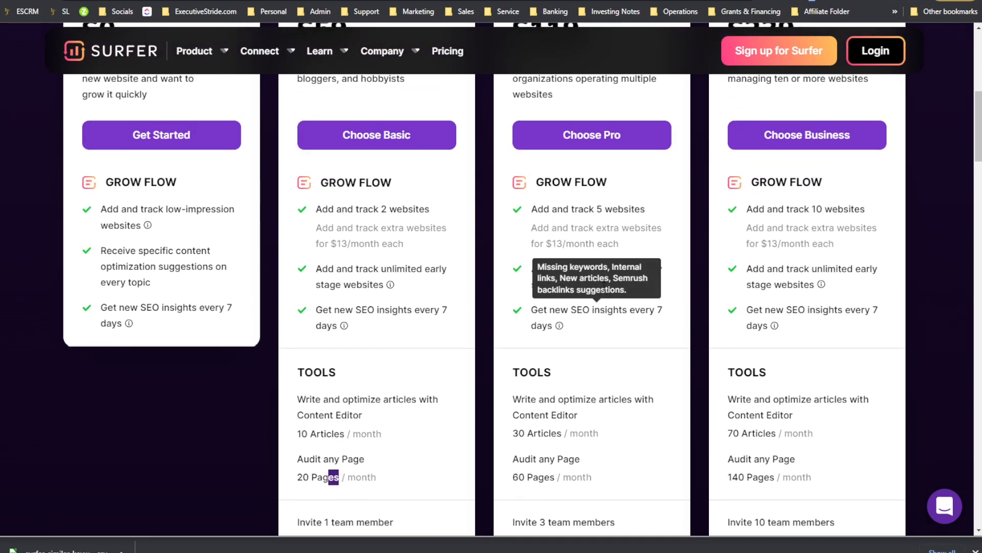
scroll(578, 216, up, 3)
triple_click(568, 243)
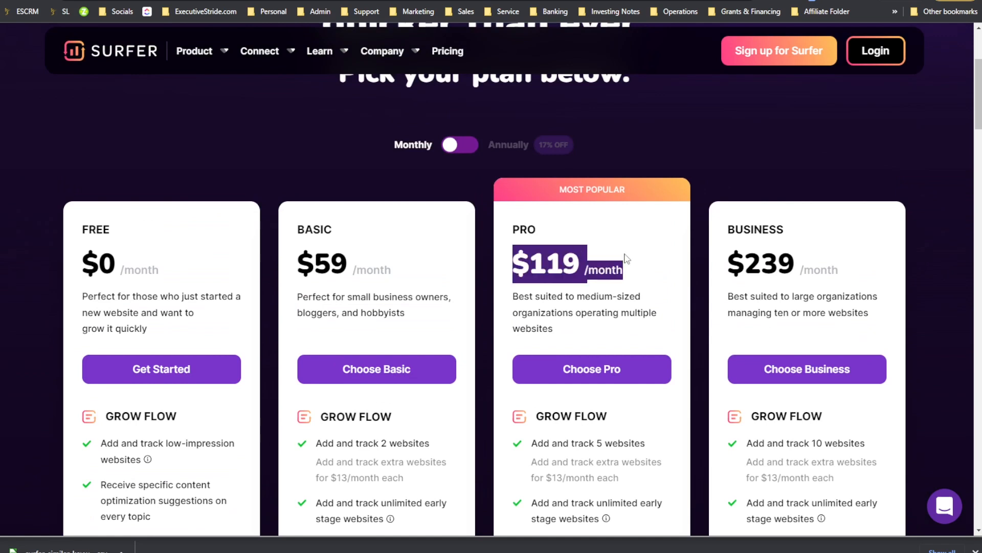
scroll(611, 228, down, 5)
scroll(611, 228, up, 2)
scroll(608, 228, down, 2)
drag(572, 210, 634, 210)
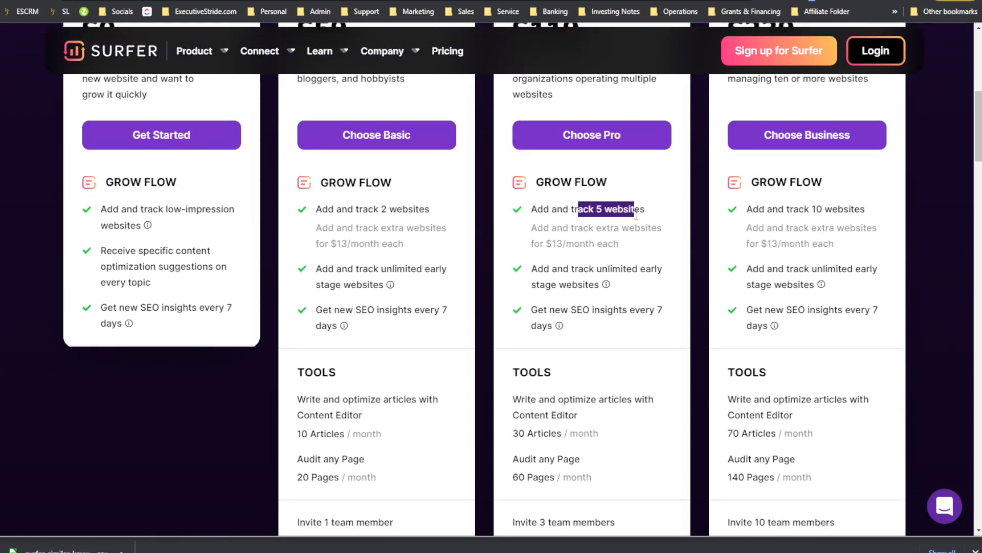
scroll(567, 278, down, 1)
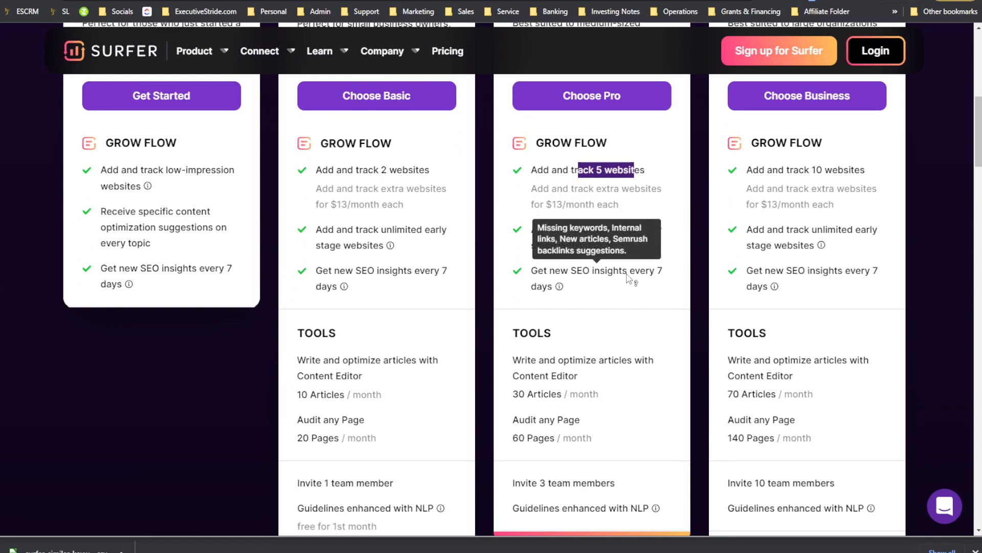
scroll(608, 280, down, 1)
scroll(608, 280, down, 2)
drag(525, 279, 569, 278)
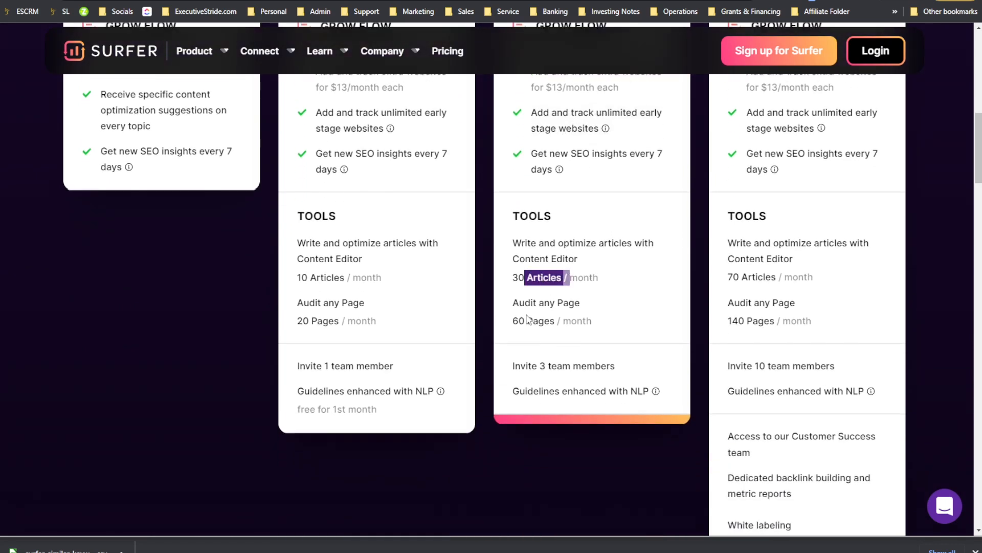
drag(512, 321, 586, 321)
scroll(768, 287, up, 4)
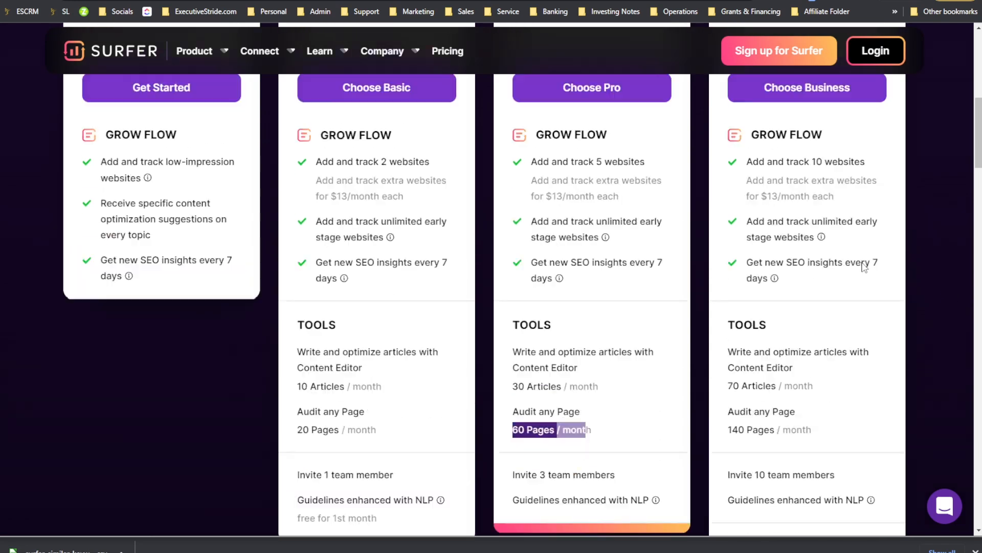
scroll(784, 264, up, 2)
scroll(783, 247, down, 3)
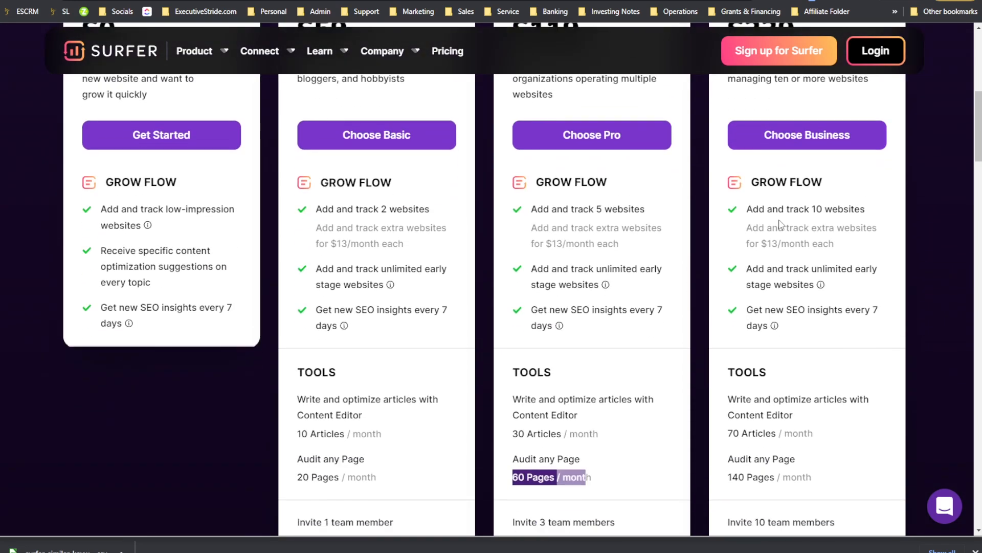
Step: Review the Business plan's websites, page audits, NLP guidelines, Customer Success access and backlink reporting features
scroll(778, 224, up, 2)
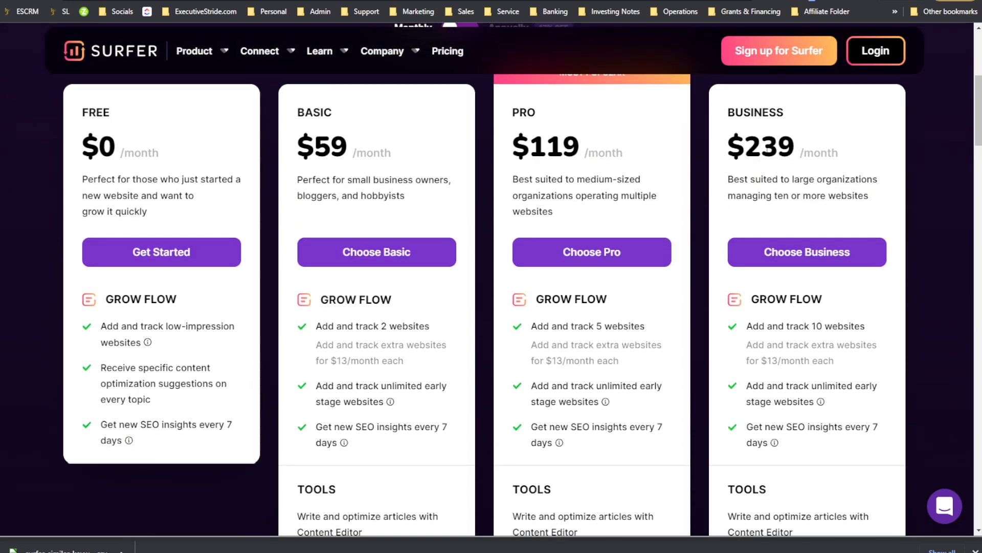
scroll(829, 212, down, 4)
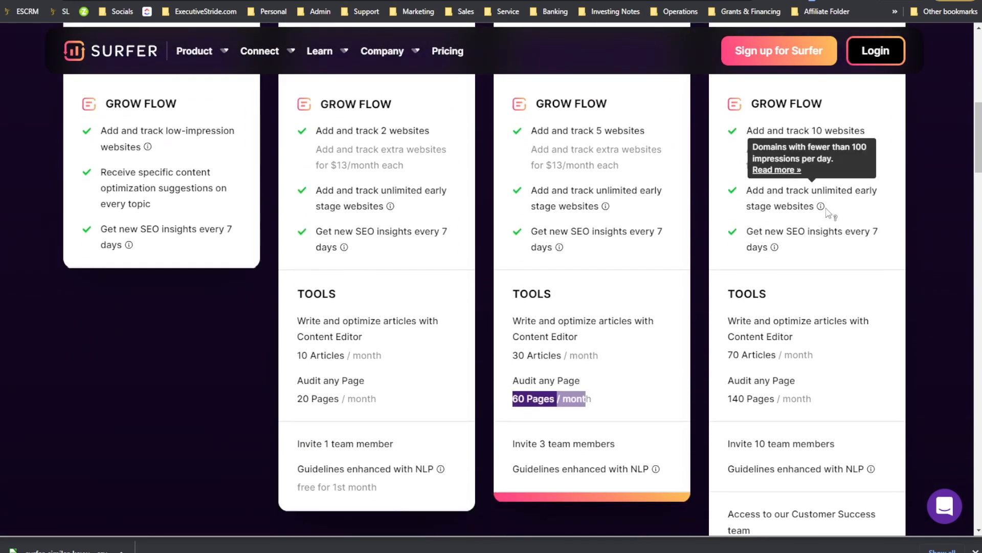
drag(811, 133, 869, 134)
scroll(829, 166, down, 2)
drag(740, 238, 758, 237)
drag(745, 280, 758, 276)
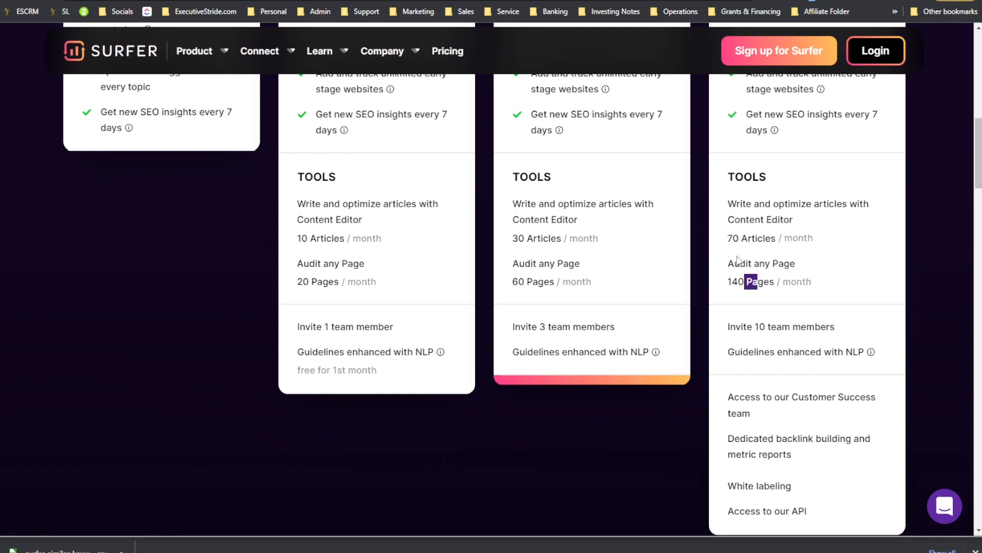
scroll(790, 307, down, 1)
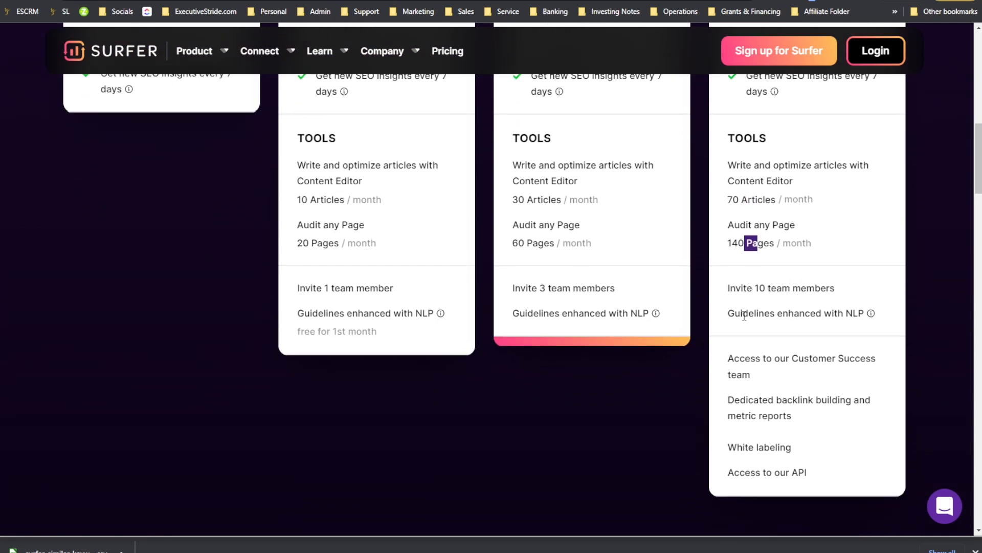
drag(743, 316, 827, 313)
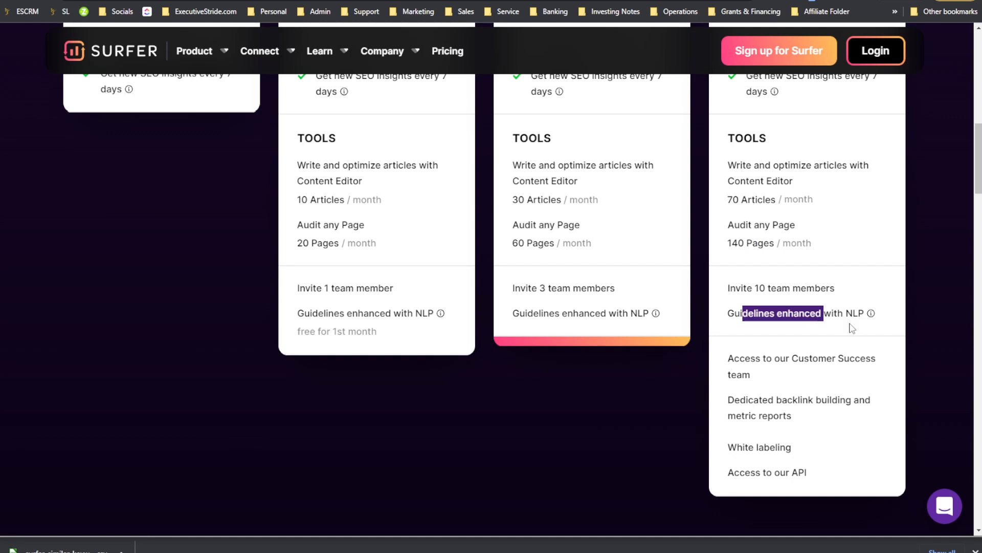
drag(776, 357, 814, 357)
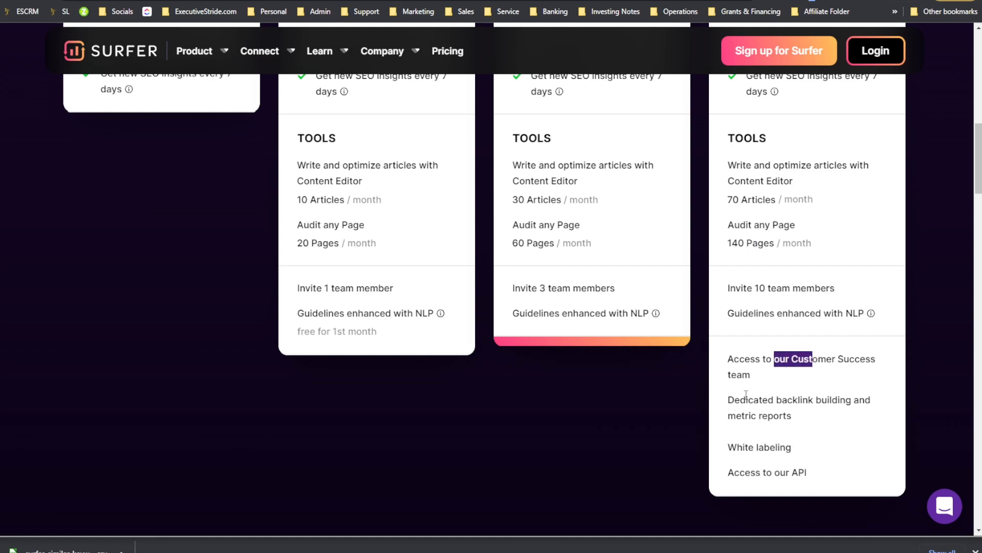
drag(745, 396, 798, 399)
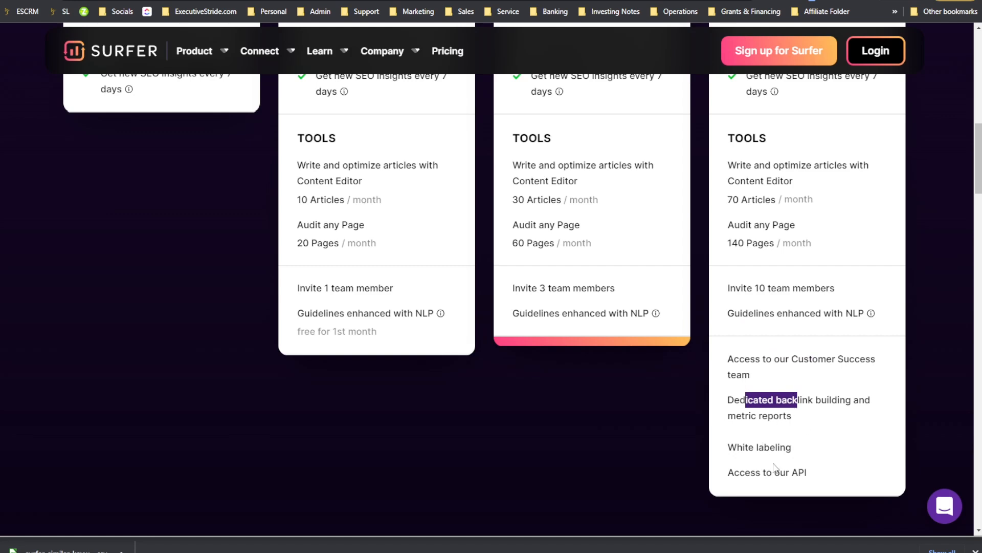
Step: Compare the team member and NLP guideline features of the Basic and Pro plans
scroll(774, 466, up, 1)
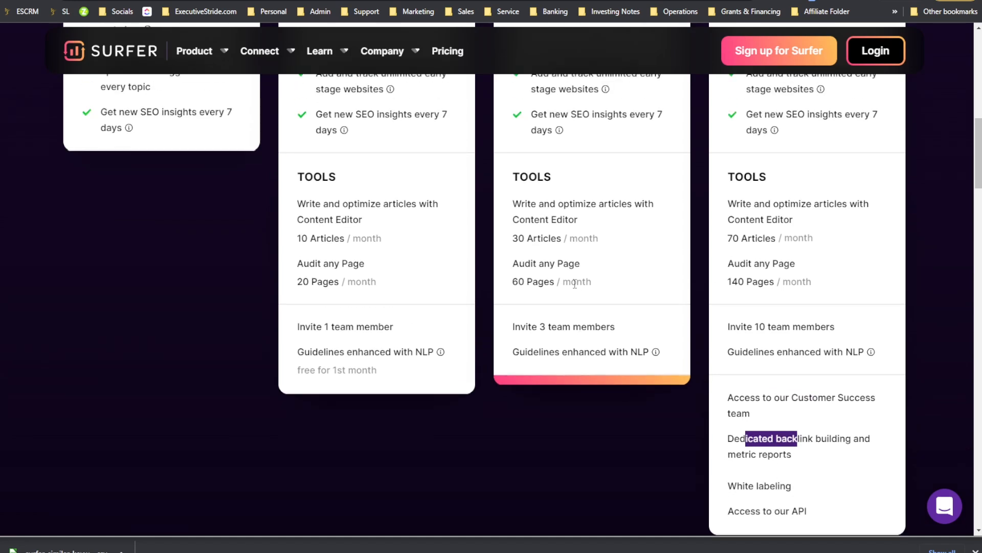
scroll(481, 386, up, 3)
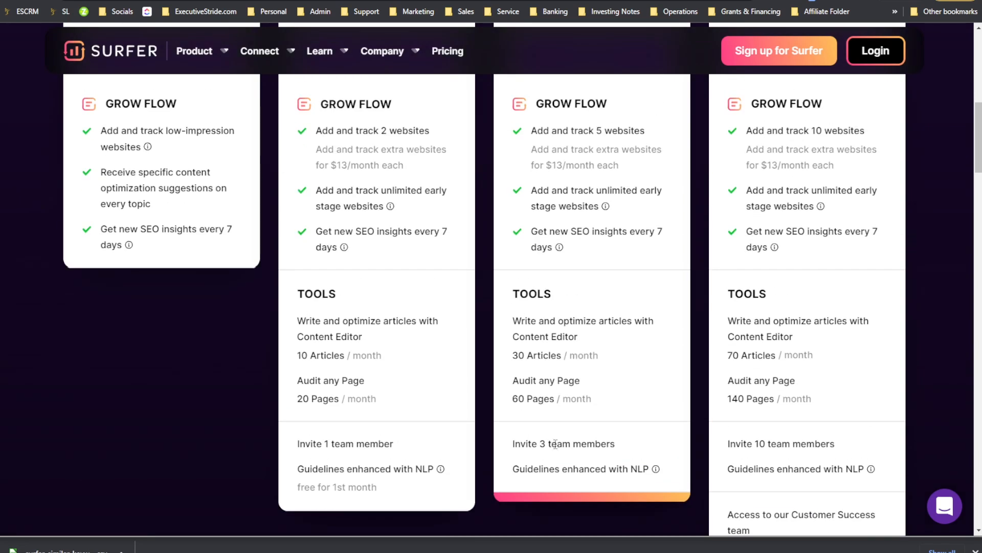
double_click(610, 469)
drag(379, 469, 385, 446)
scroll(521, 214, up, 8)
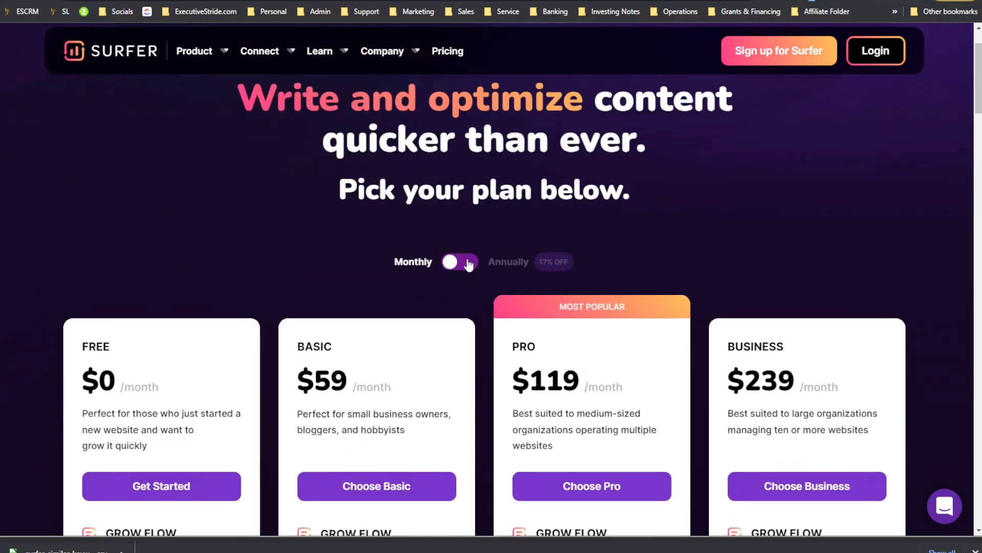
Step: Toggle the plan prices to annual billing and back to monthly to compare discounts
click(469, 263)
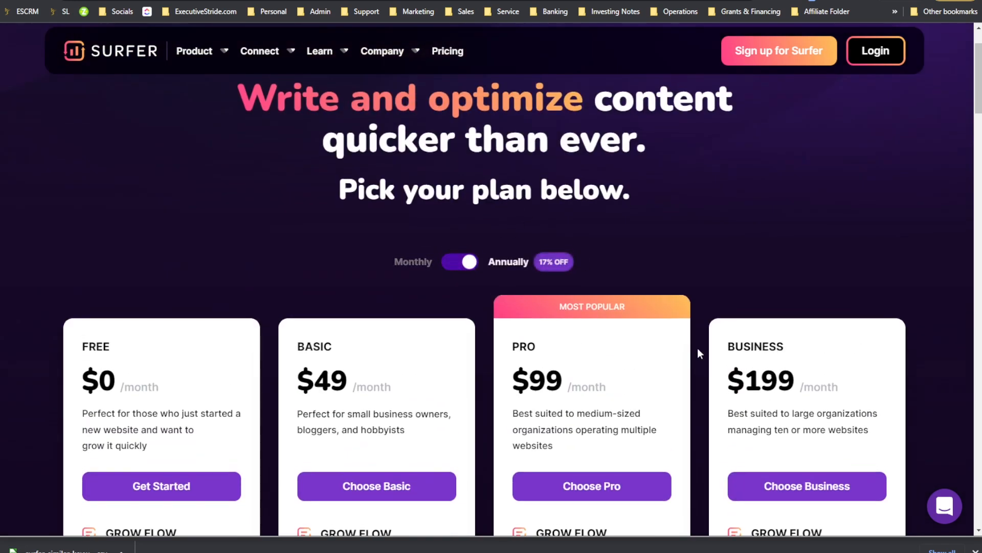
mouse_move(383, 51)
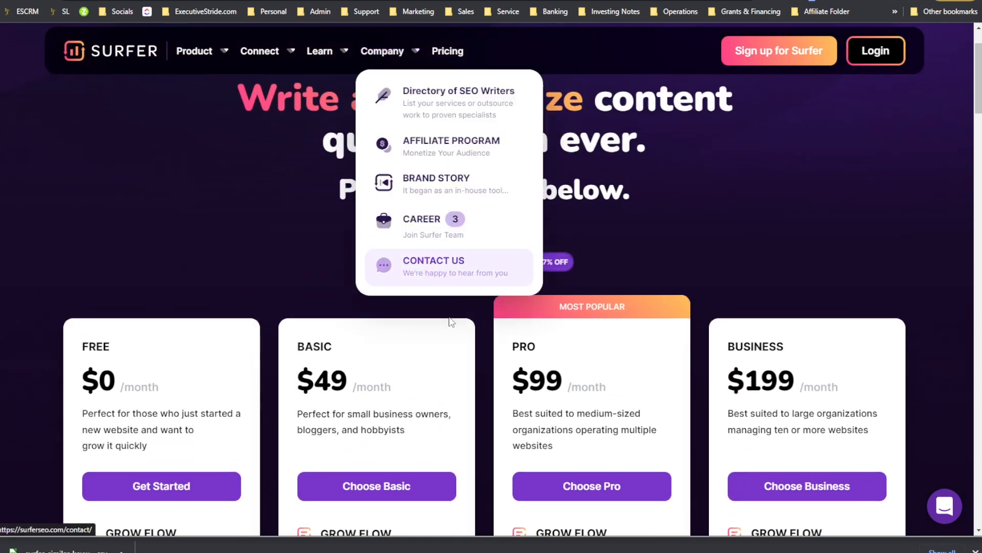
click(450, 262)
Step: Open the NEURONwriter website in a new browser tab
key(ctrl+t)
text(e)
key(BackSpace)
key(BackSpace)
text(ne)
key(Return)
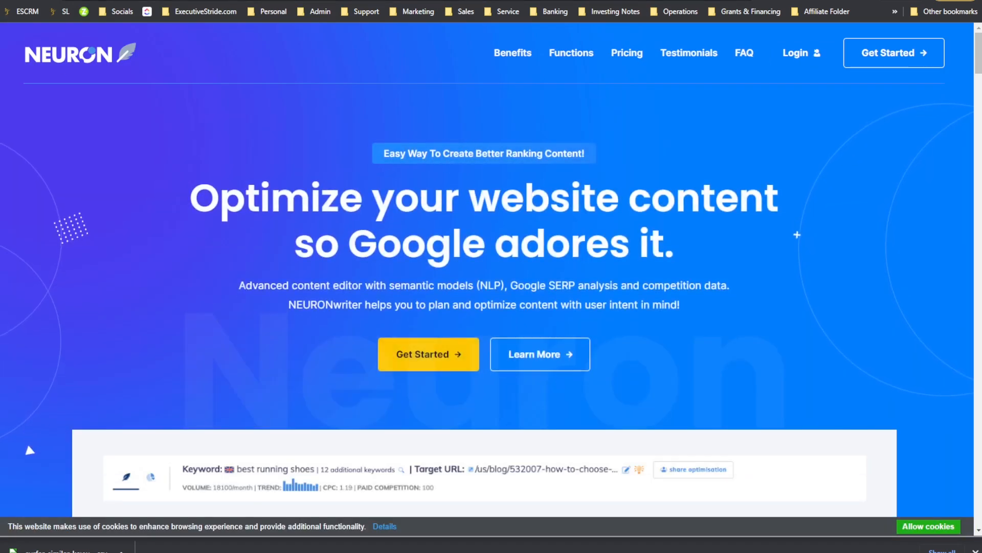
Step: Open the WriterZen website in another new tab
key(ctrl+t)
text(wri)
key(Return)
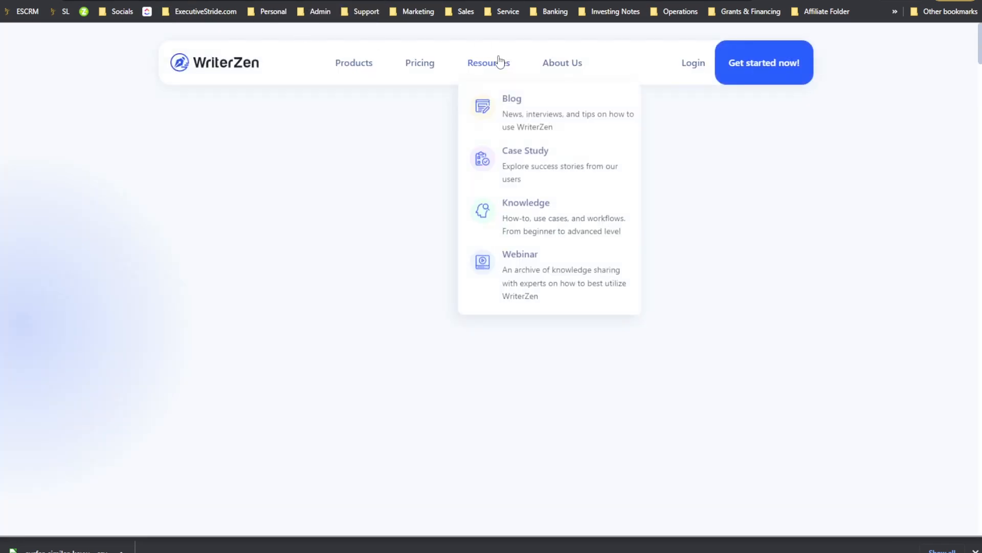
Step: Open WriterZen's pricing page and review its Basic, Standard and Advanced plans
click(423, 72)
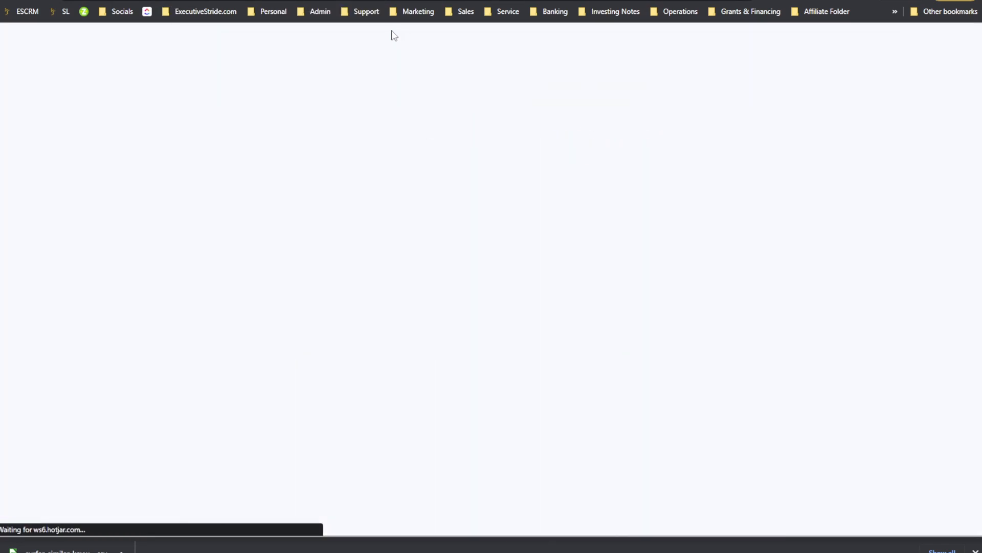
mouse_move(354, 62)
scroll(409, 150, down, 4)
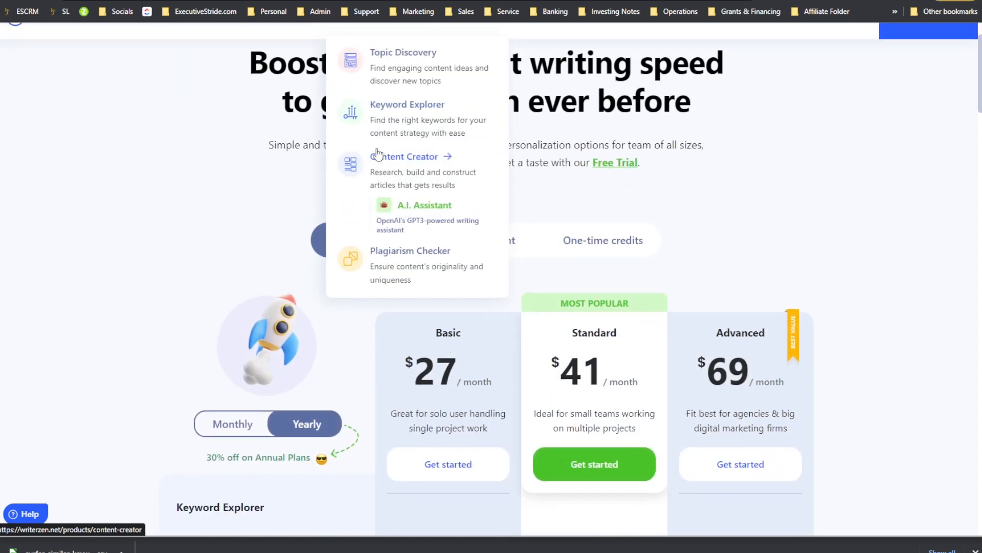
scroll(699, 214, up, 2)
scroll(450, 143, down, 3)
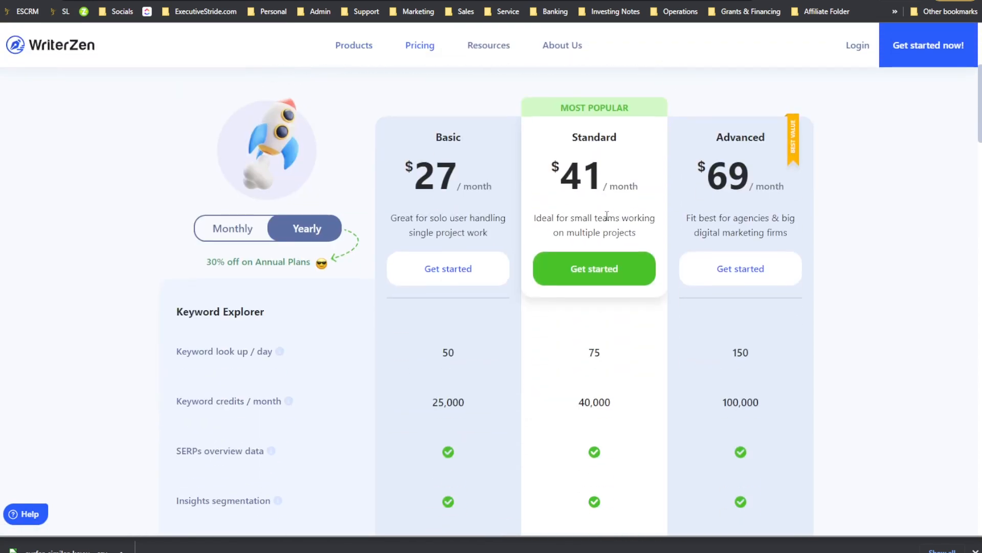
scroll(402, 166, up, 3)
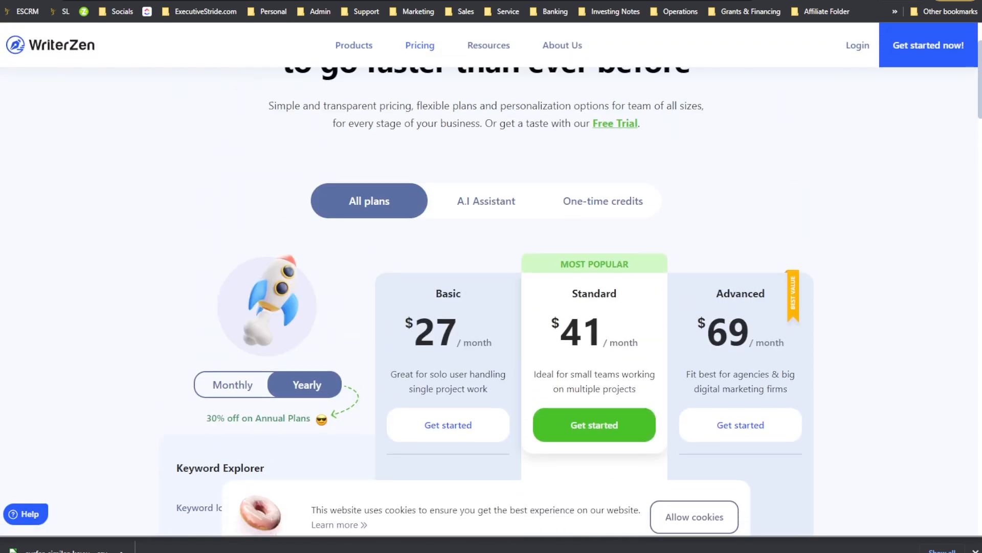
Step: Switch to the NEURONwriter tab, open its pricing section and review the Bronze to Diamond plans
key(ctrl+Tab)
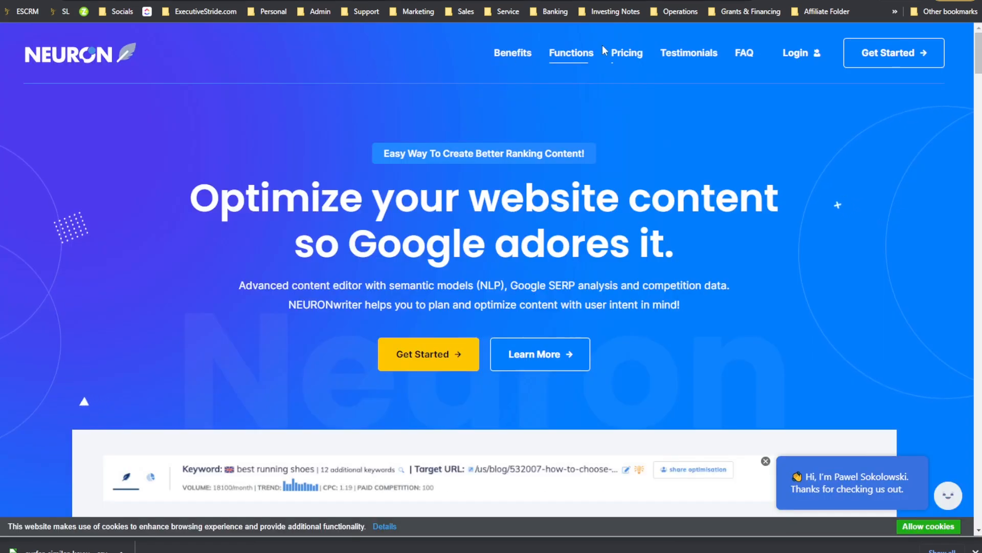
click(621, 52)
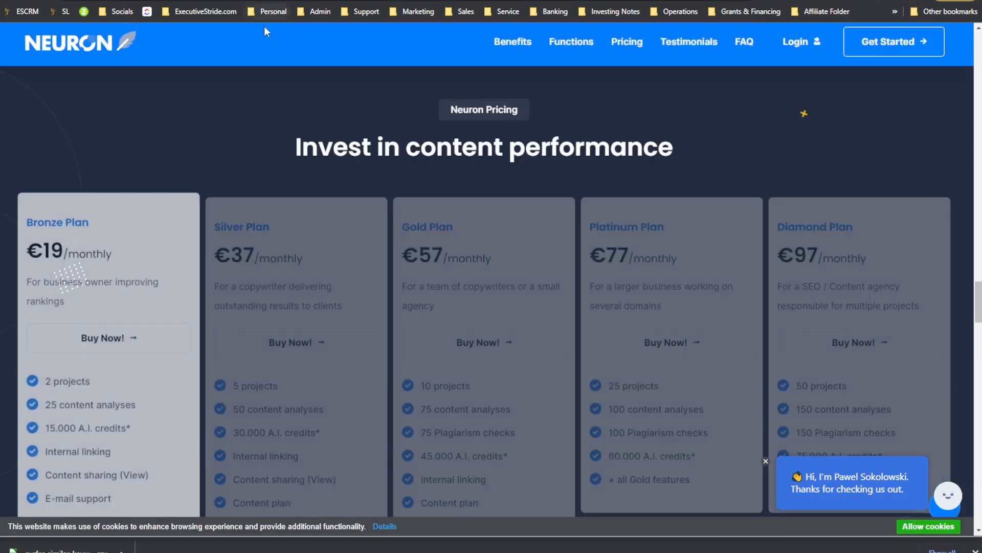
scroll(253, 92, up, 3)
scroll(253, 94, down, 2)
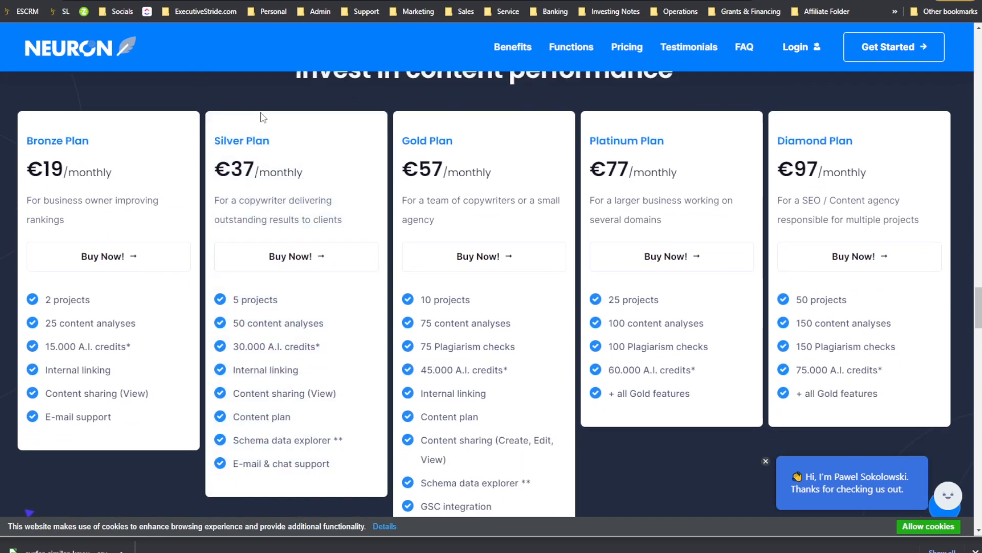
scroll(114, 200, up, 2)
scroll(77, 286, down, 2)
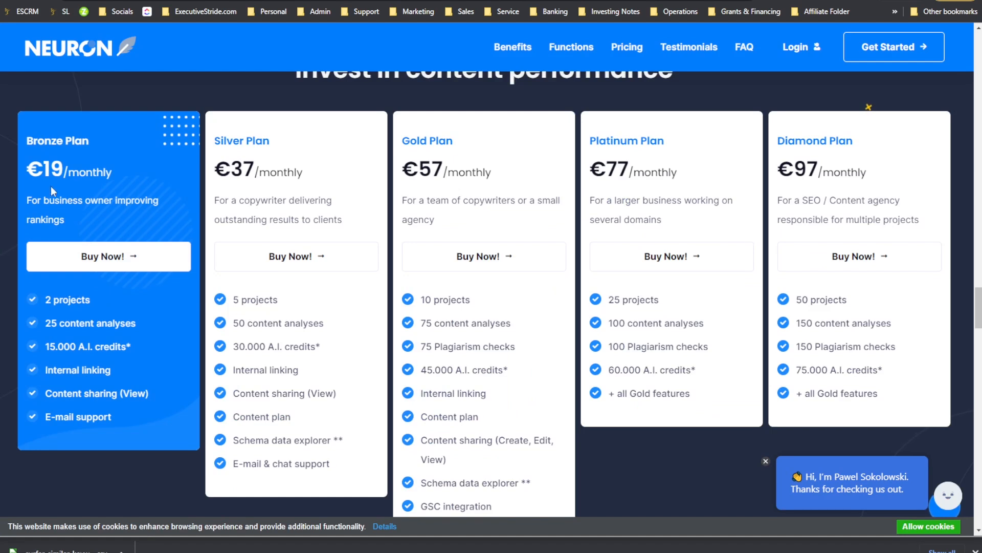
scroll(52, 191, up, 2)
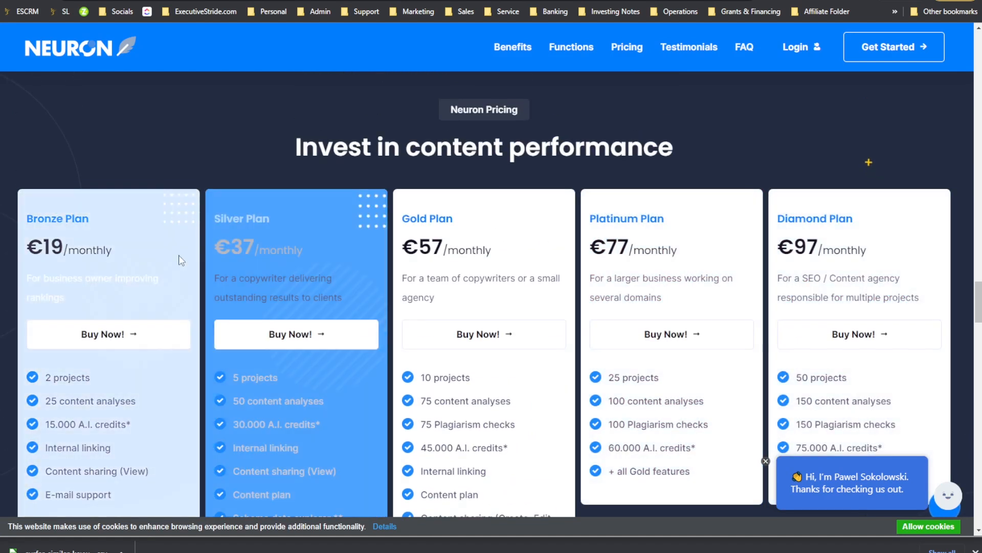
scroll(181, 261, down, 2)
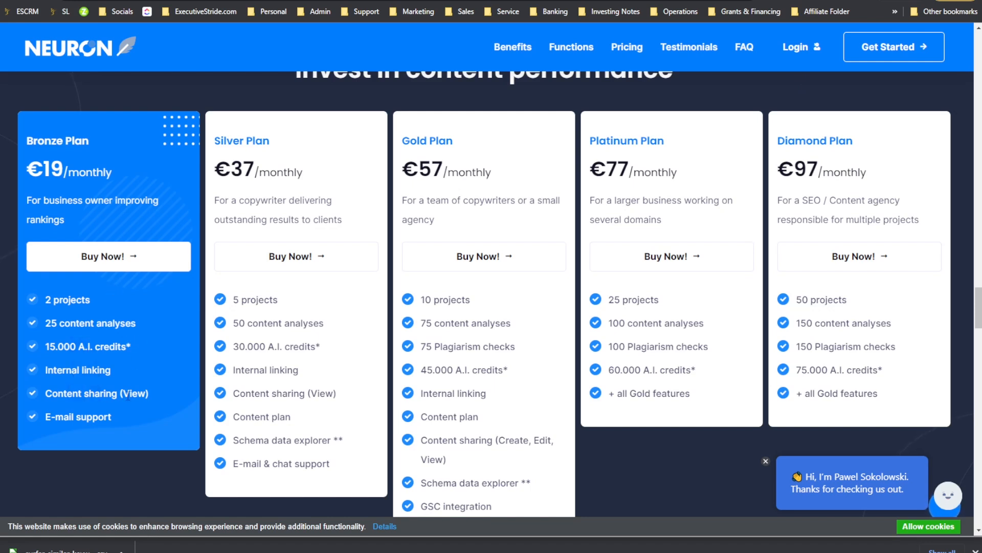
Step: Return to the Surfer pricing tab and compare its plan tools with NEURONwriter's plans
click(245, 1)
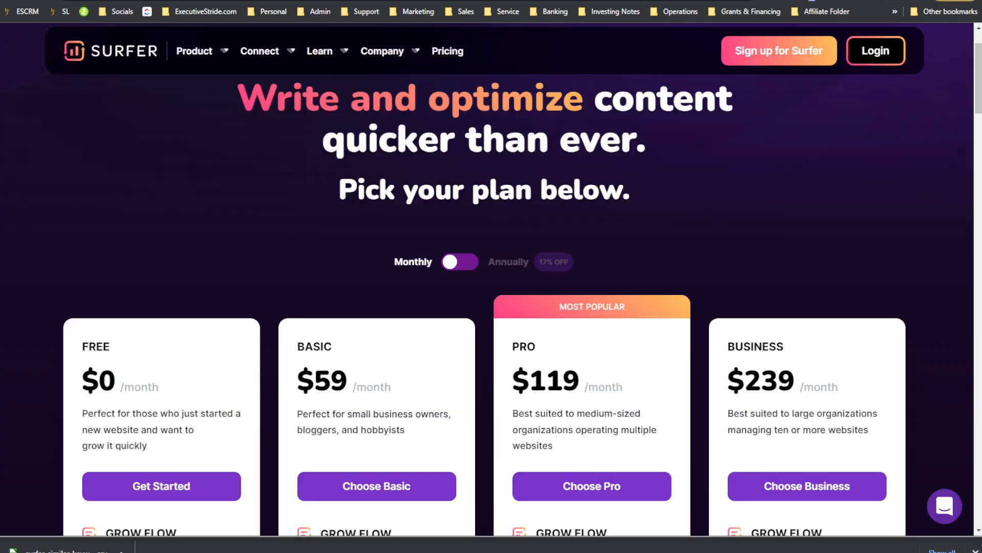
scroll(272, 315, down, 4)
scroll(271, 311, down, 6)
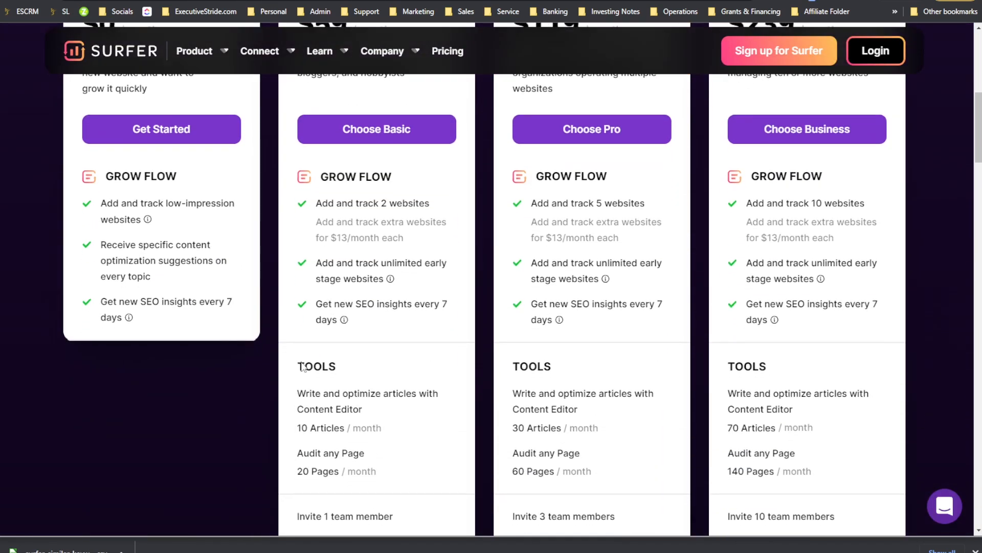
drag(299, 271, 339, 277)
scroll(341, 280, up, 5)
scroll(318, 265, down, 3)
scroll(319, 265, down, 1)
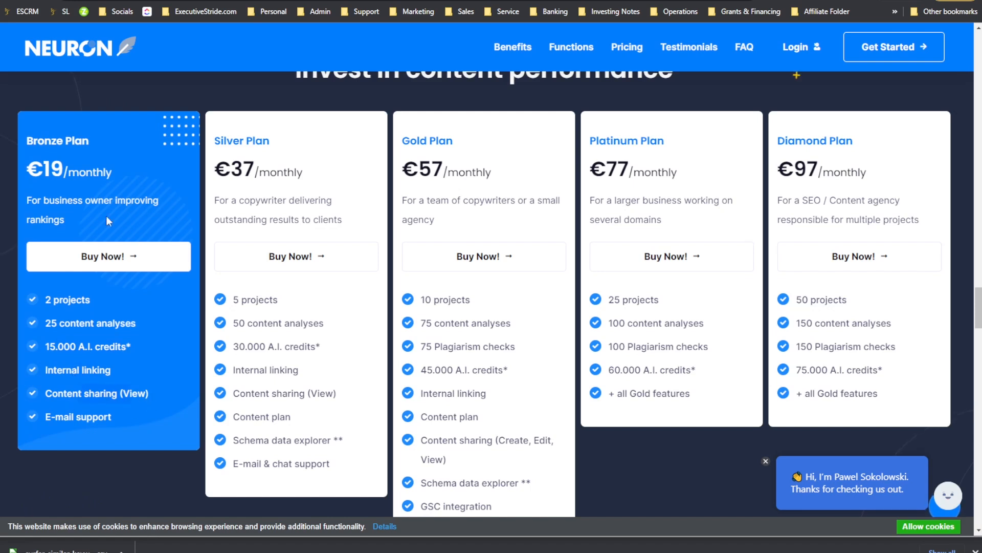
Step: Compare NEURONwriter's Bronze plan features with the website tracking limits in Surfer's Basic plan
drag(79, 392, 134, 393)
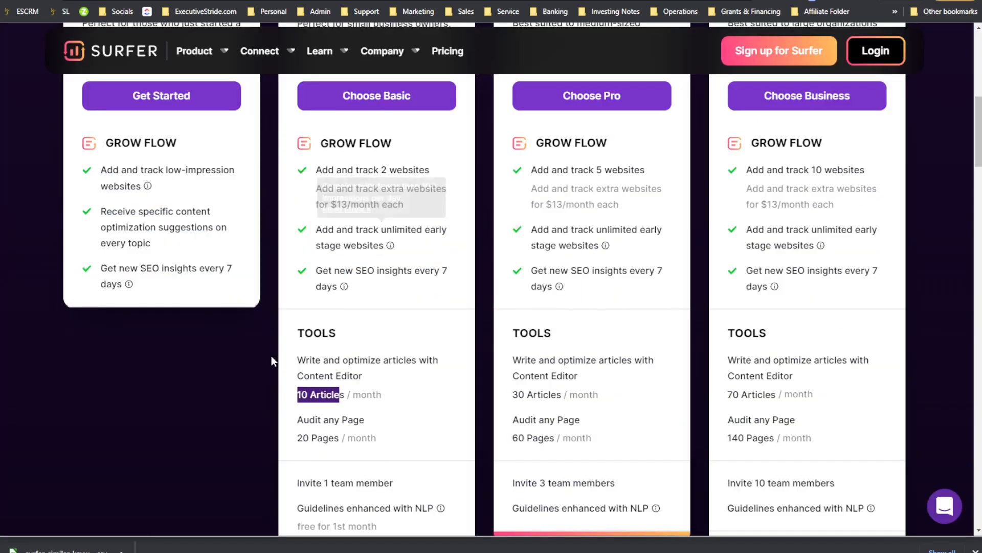
drag(303, 437, 352, 419)
click(325, 419)
scroll(344, 287, up, 1)
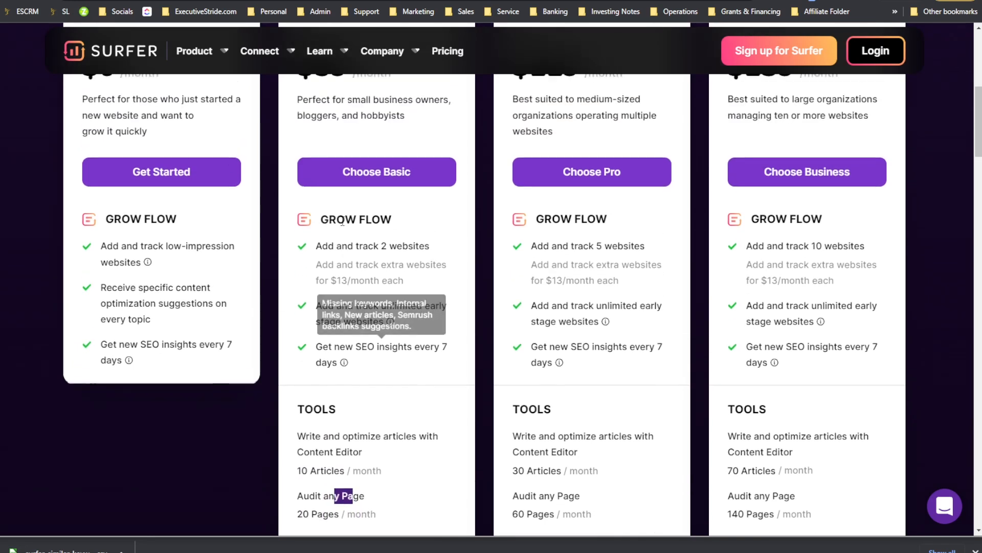
drag(342, 247, 427, 254)
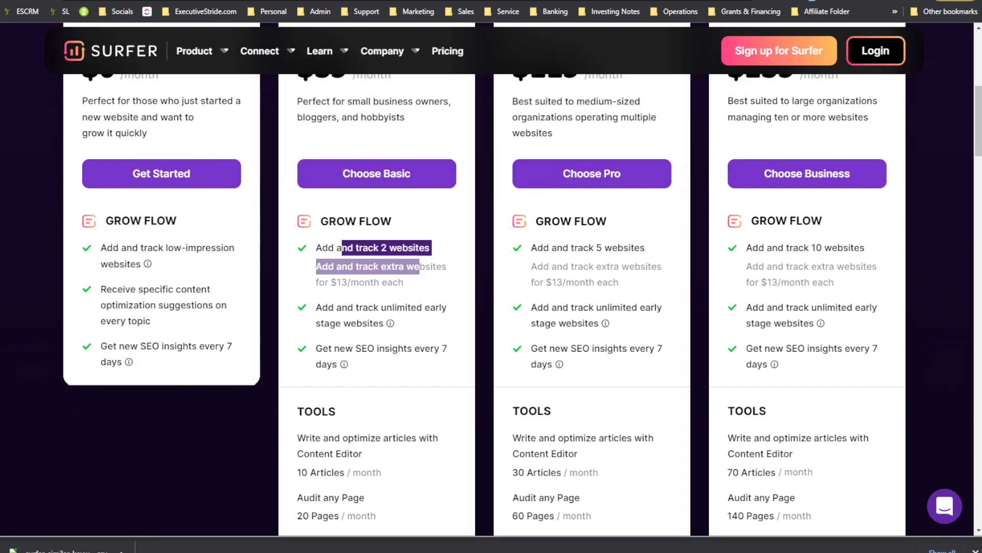
click(177, 1)
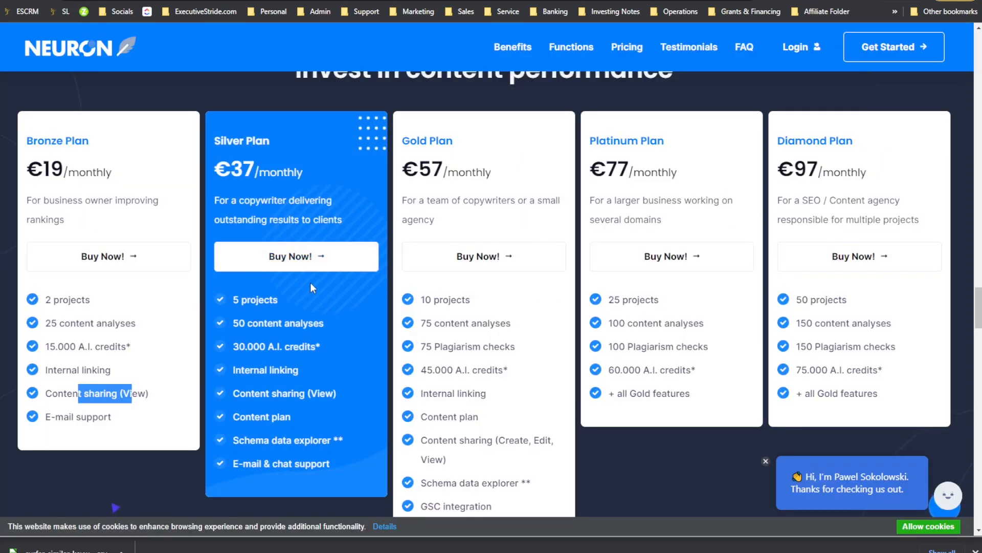
Step: Compare the content analyses in NEURONwriter's Silver and Gold plans against Surfer's Basic plan allowances
scroll(291, 313, up, 1)
scroll(182, 287, down, 1)
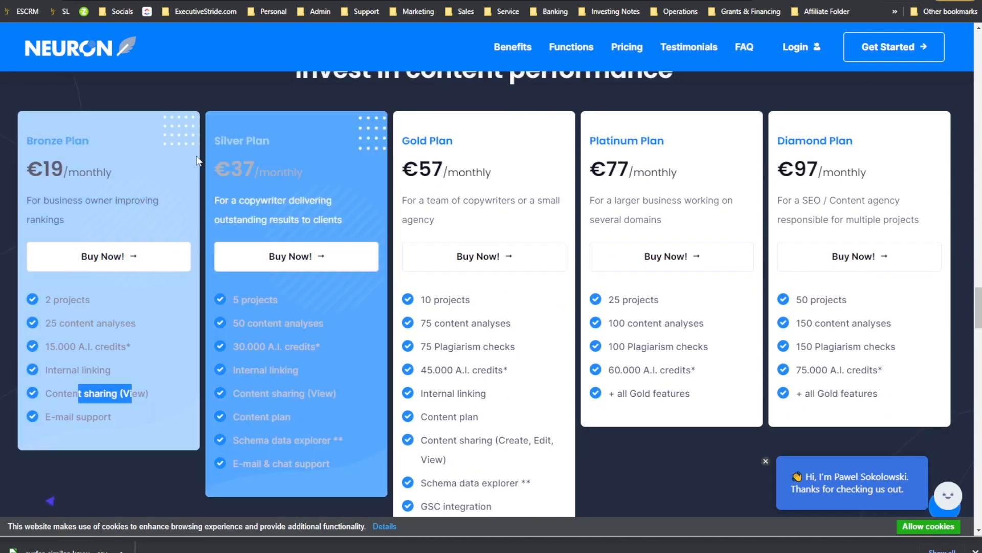
scroll(268, 226, up, 1)
scroll(307, 215, down, 1)
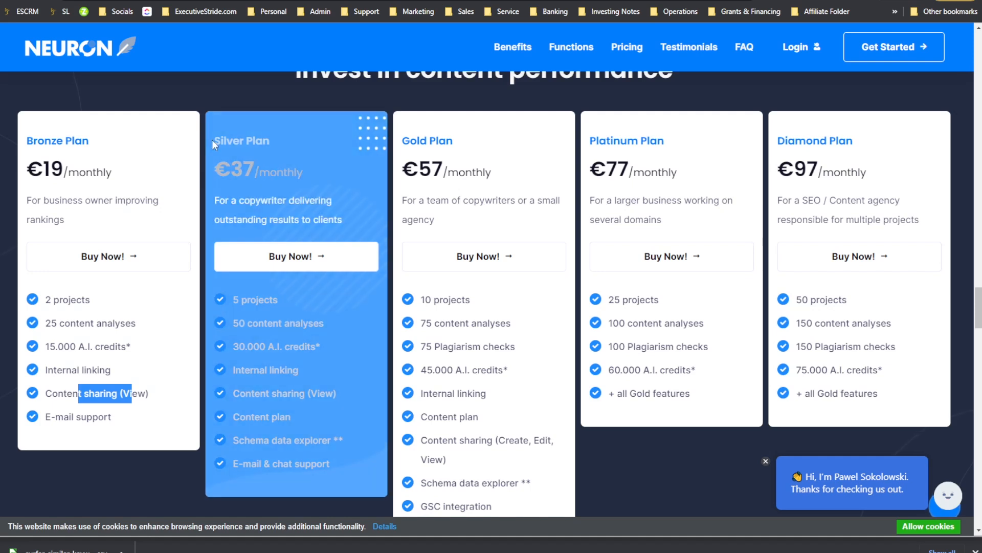
click(297, 323)
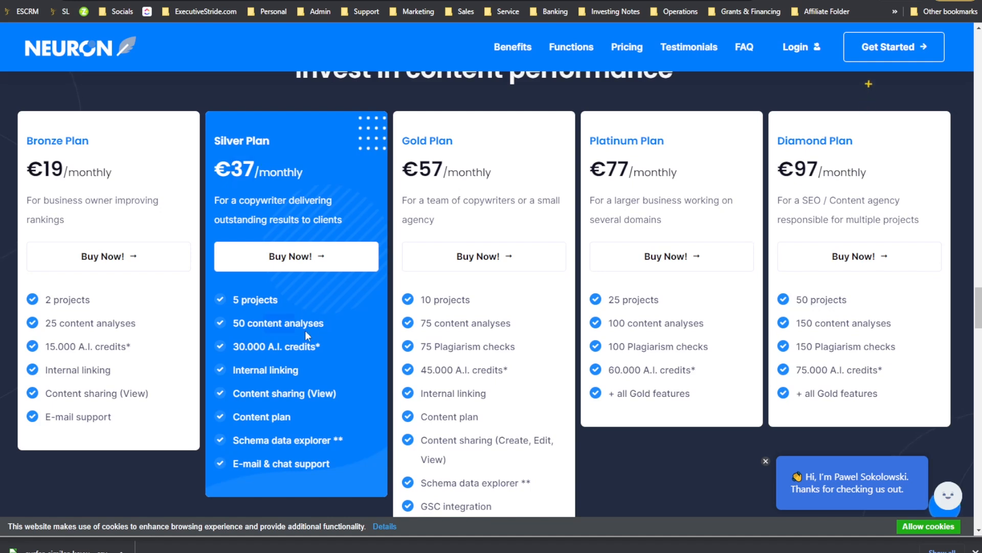
drag(275, 322, 294, 323)
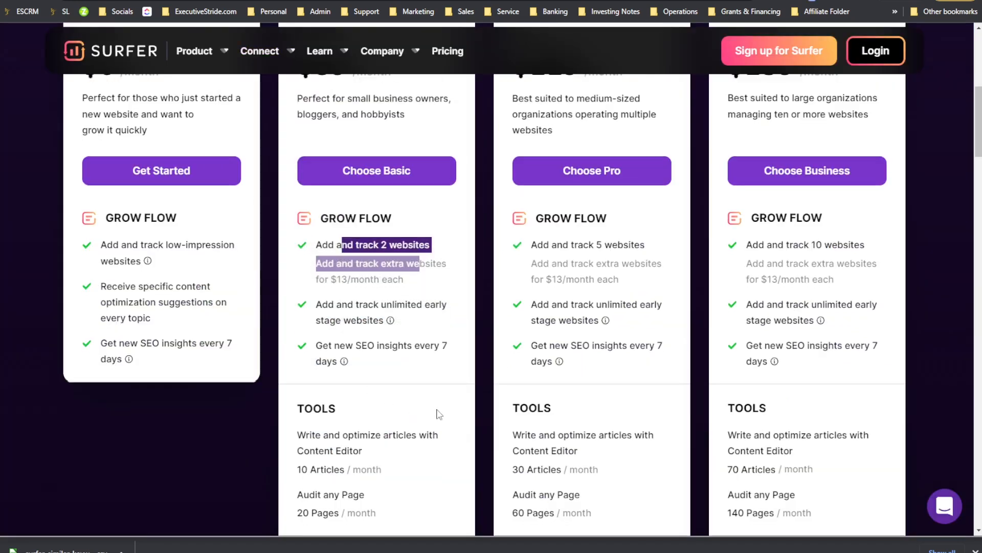
scroll(405, 296, down, 1)
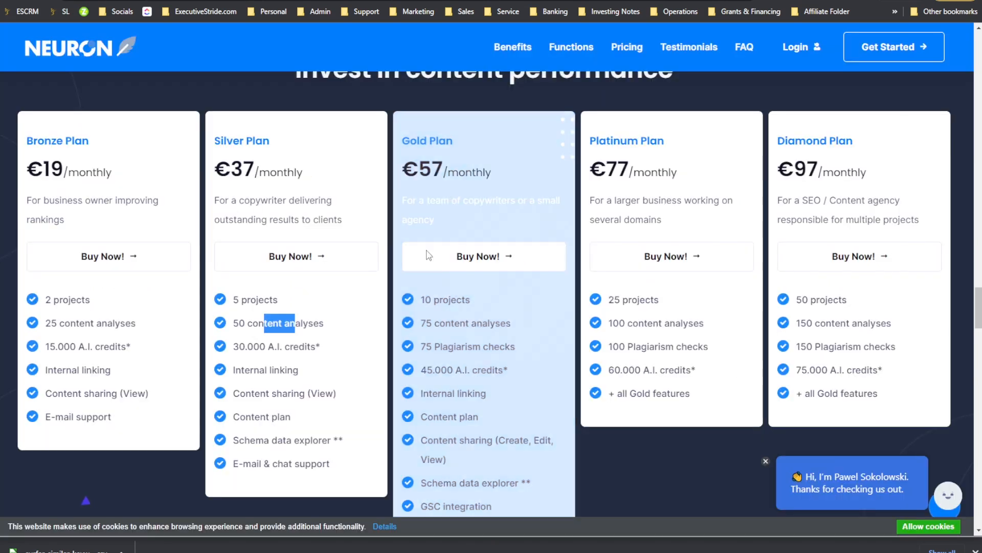
drag(419, 171, 458, 172)
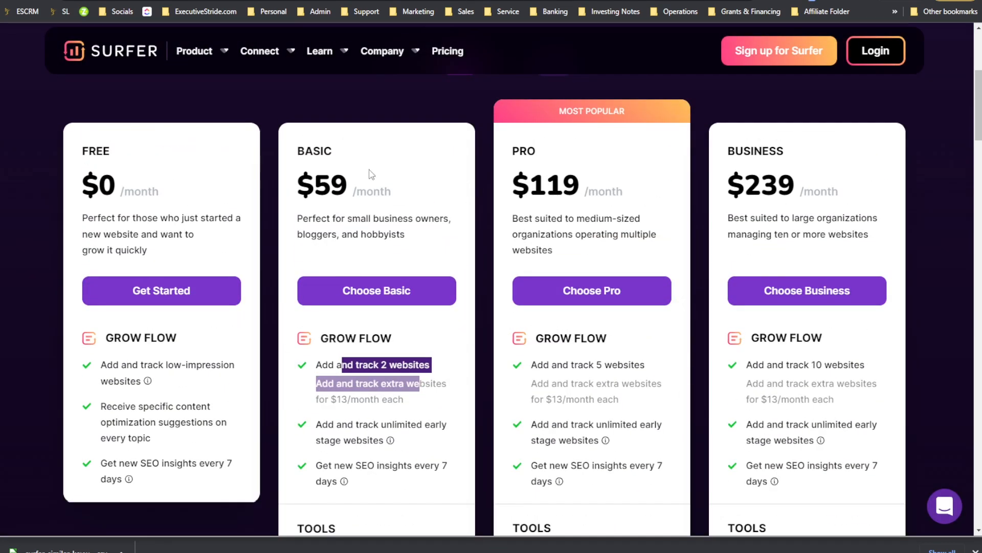
scroll(371, 174, down, 3)
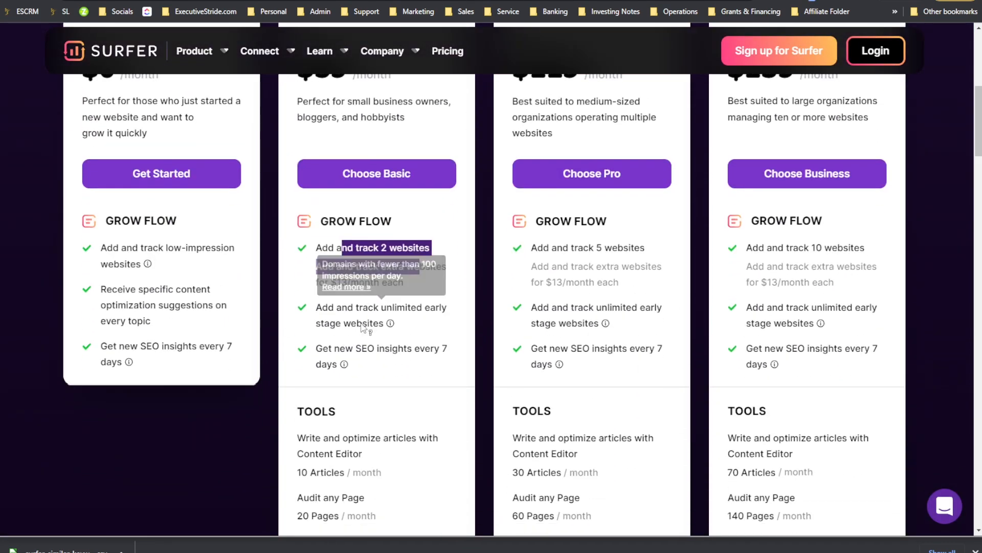
scroll(333, 411, down, 2)
drag(302, 398, 308, 397)
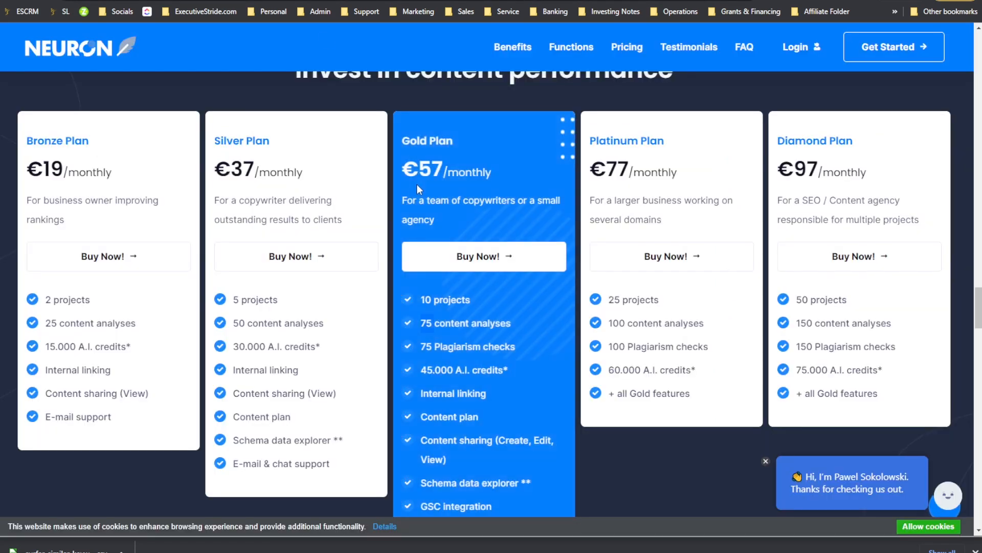
Step: Review the features of NEURONwriter's Gold, Platinum and Diamond plans
scroll(465, 312, down, 3)
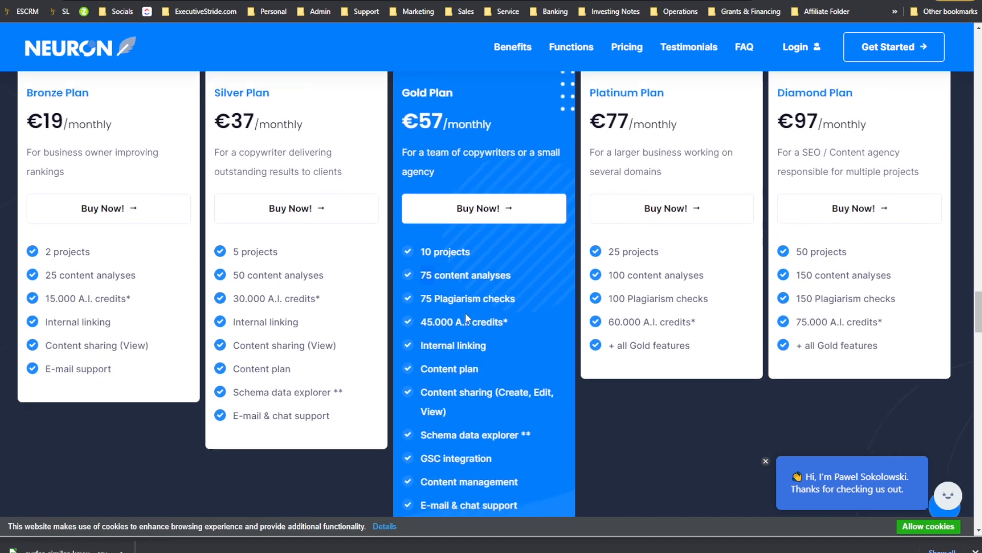
scroll(486, 337, up, 2)
scroll(505, 357, down, 2)
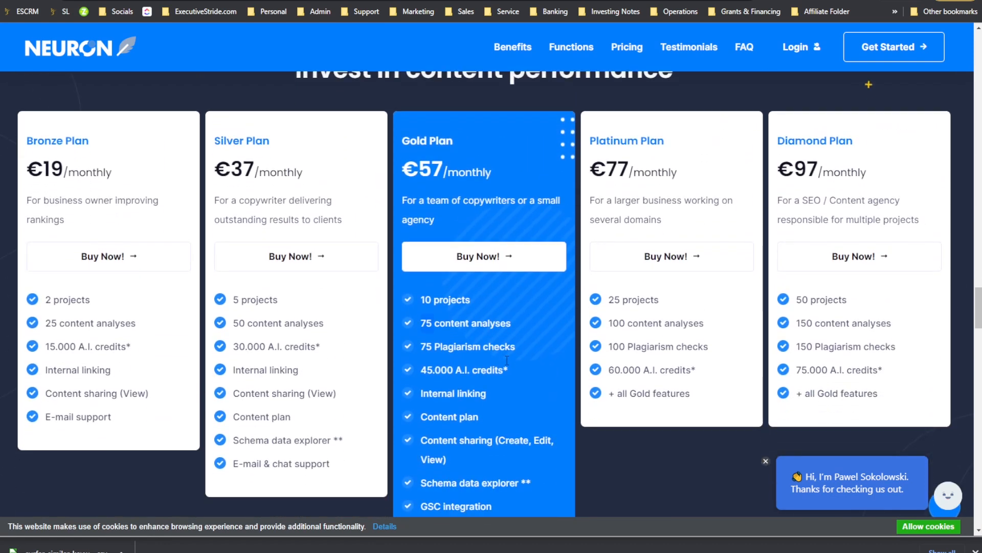
scroll(495, 353, down, 2)
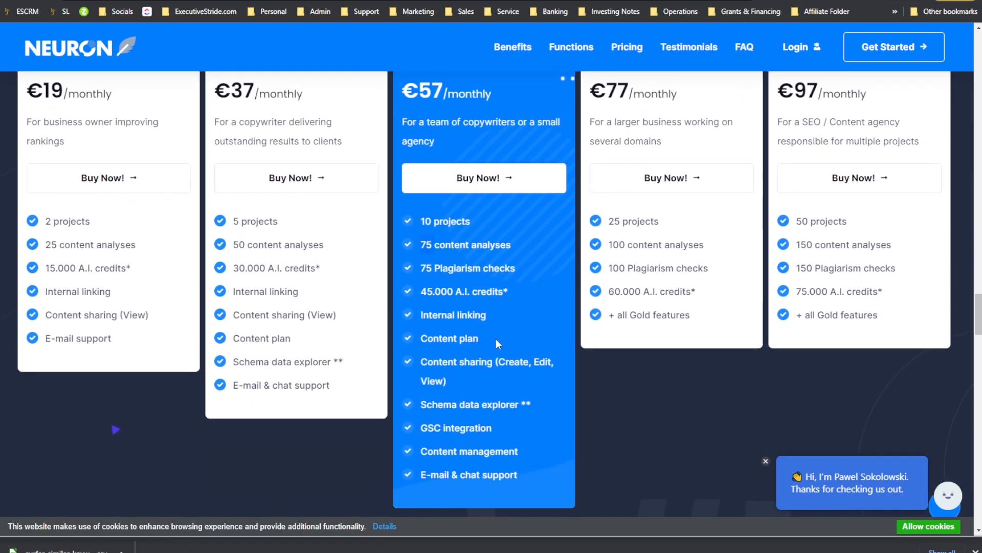
scroll(465, 287, up, 1)
scroll(463, 299, down, 1)
scroll(460, 307, up, 3)
scroll(445, 377, down, 2)
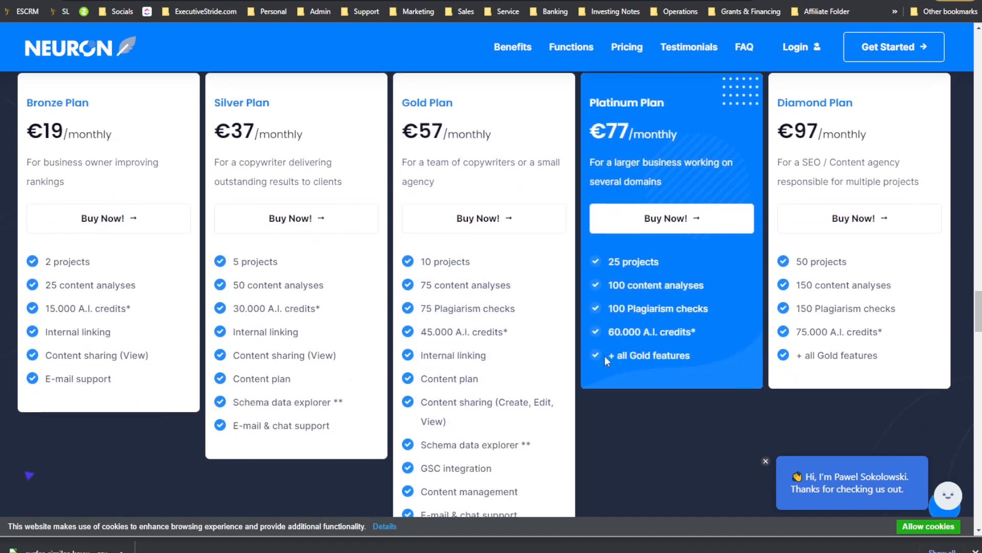
scroll(609, 300, down, 1)
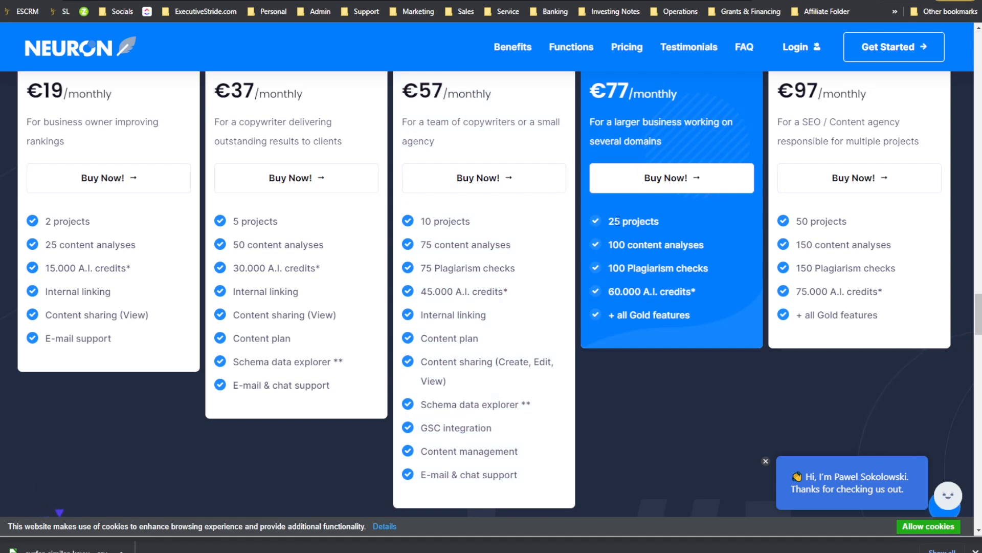
scroll(610, 300, up, 2)
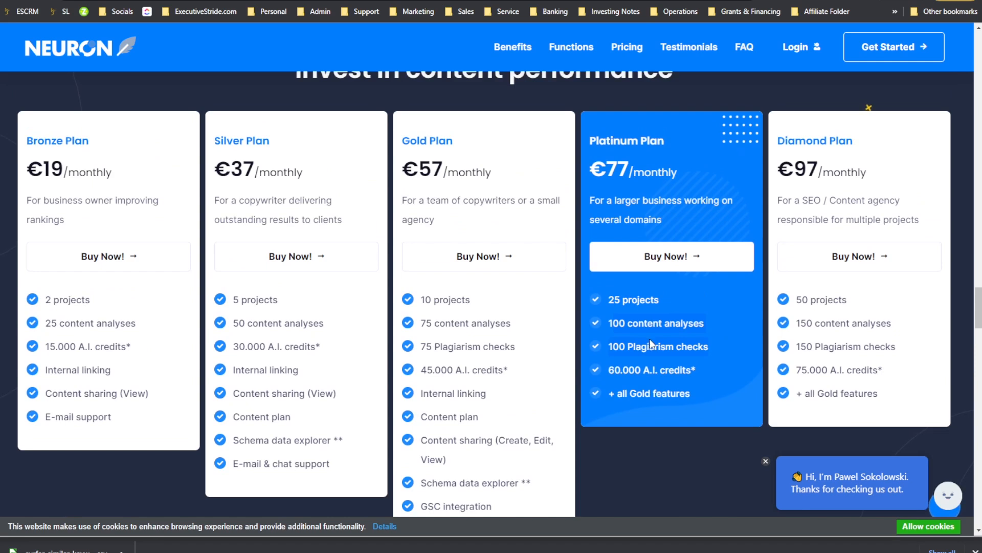
drag(489, 347, 441, 346)
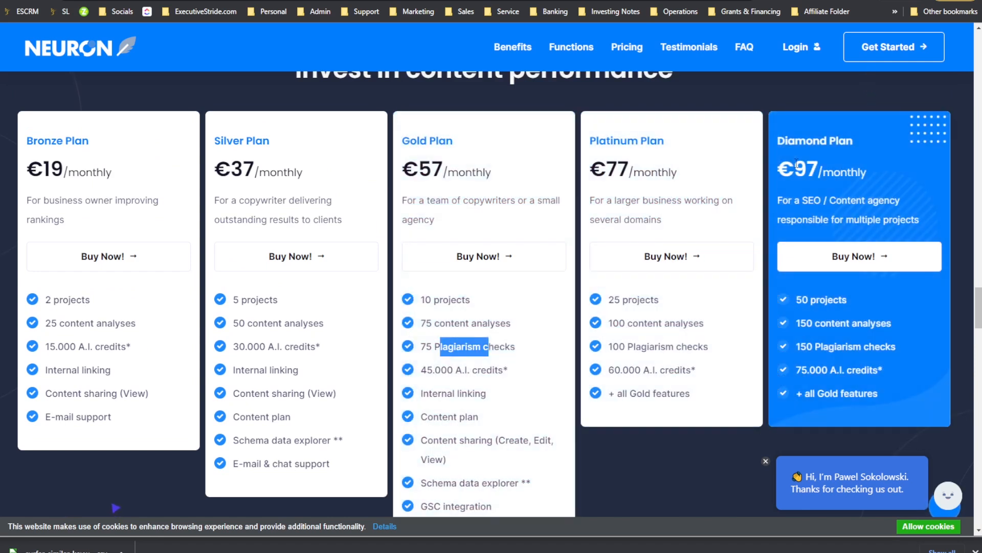
click(796, 165)
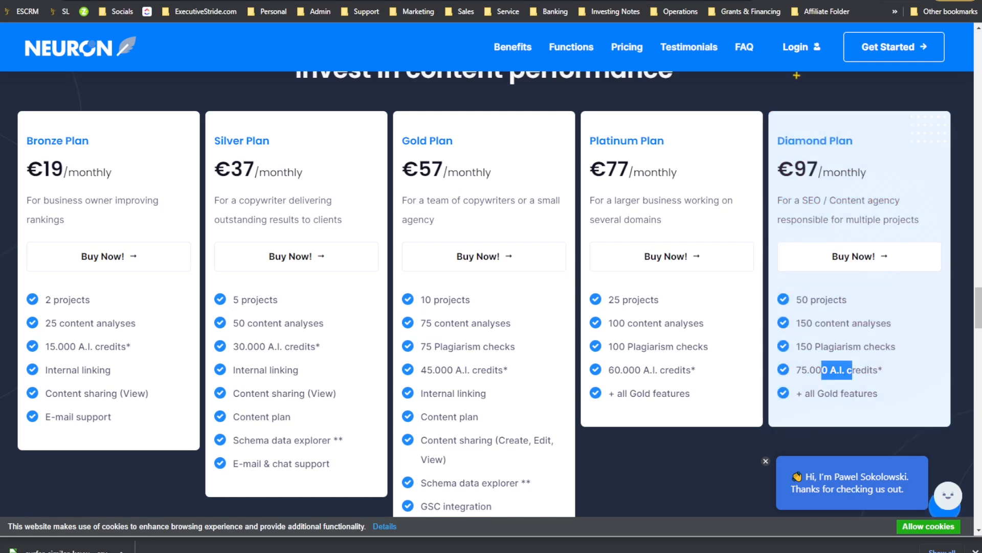
Step: Switch to the WriterZen pricing page and browse its A.I Assistant and One-time credits options before returning to All plans
key(ctrl+Tab)
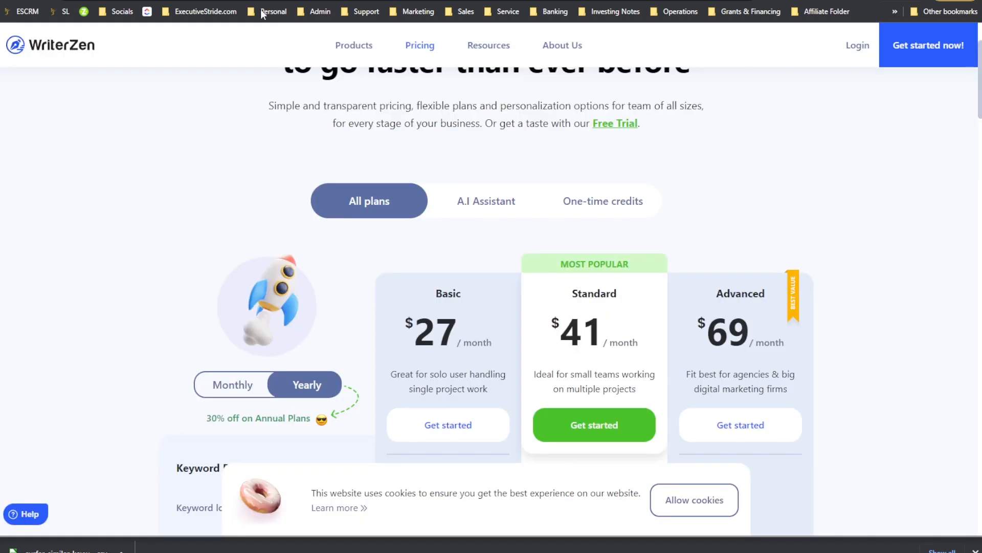
click(426, 50)
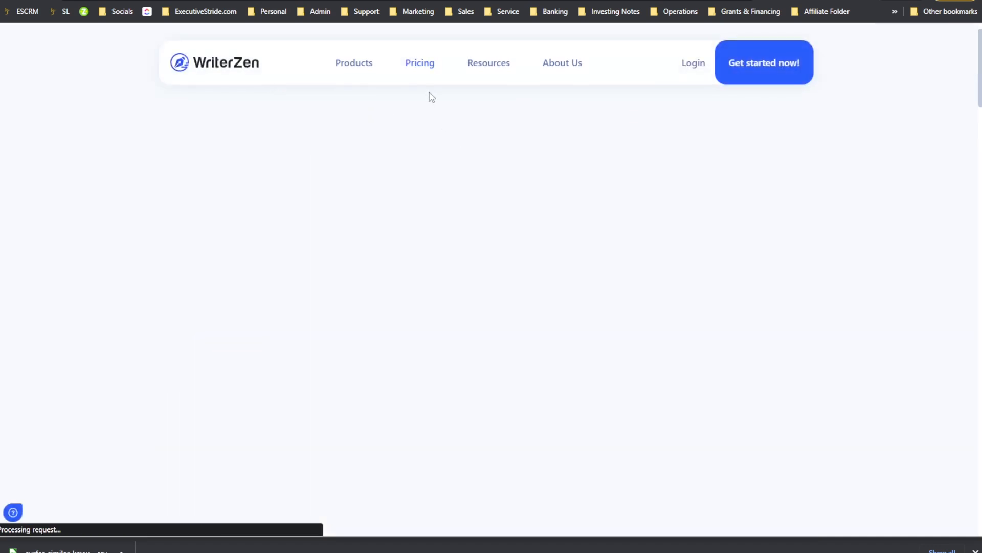
scroll(443, 119, down, 8)
scroll(578, 266, up, 6)
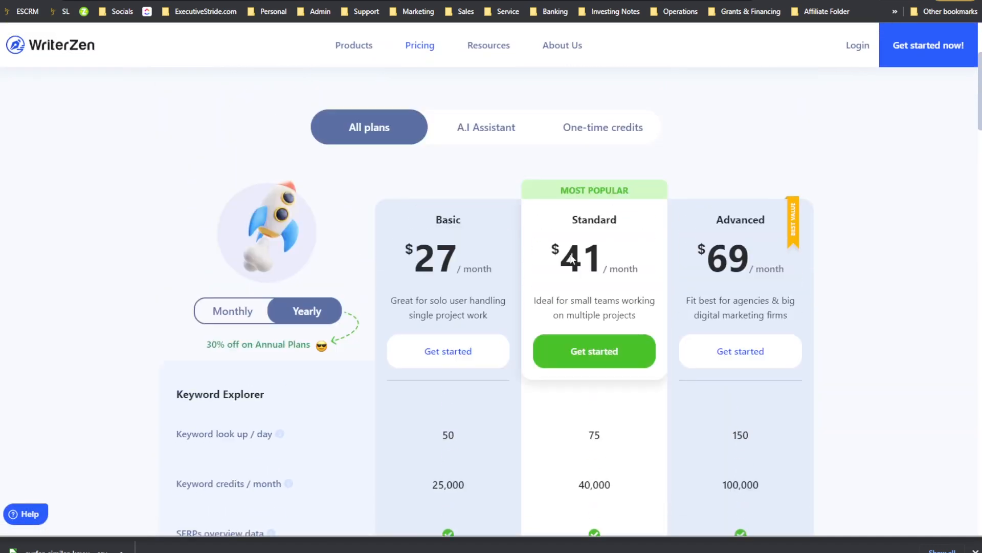
click(480, 213)
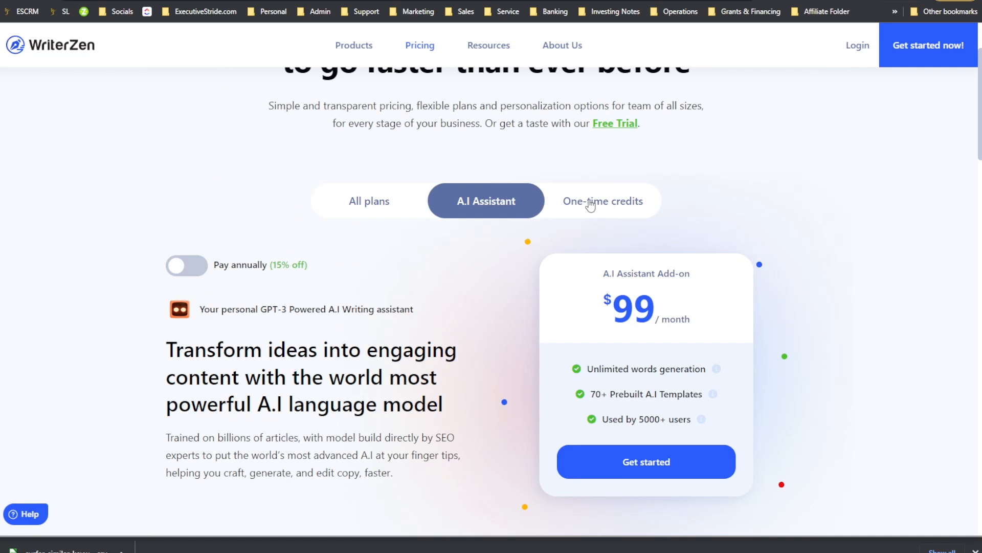
click(571, 203)
click(348, 210)
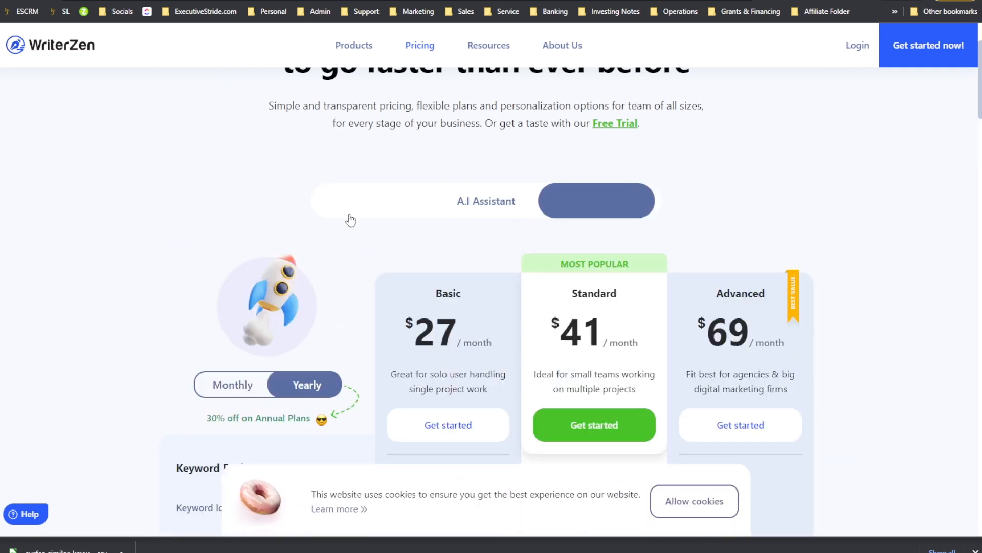
Step: Toggle WriterZen's plan prices between yearly and monthly billing, ending on monthly
scroll(358, 225, down, 3)
click(250, 240)
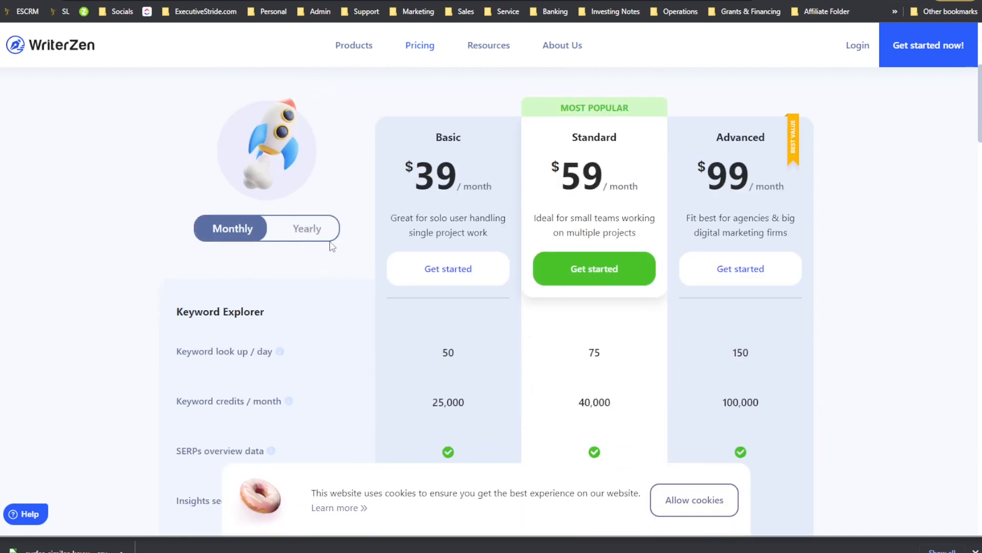
scroll(333, 241, down, 1)
click(310, 190)
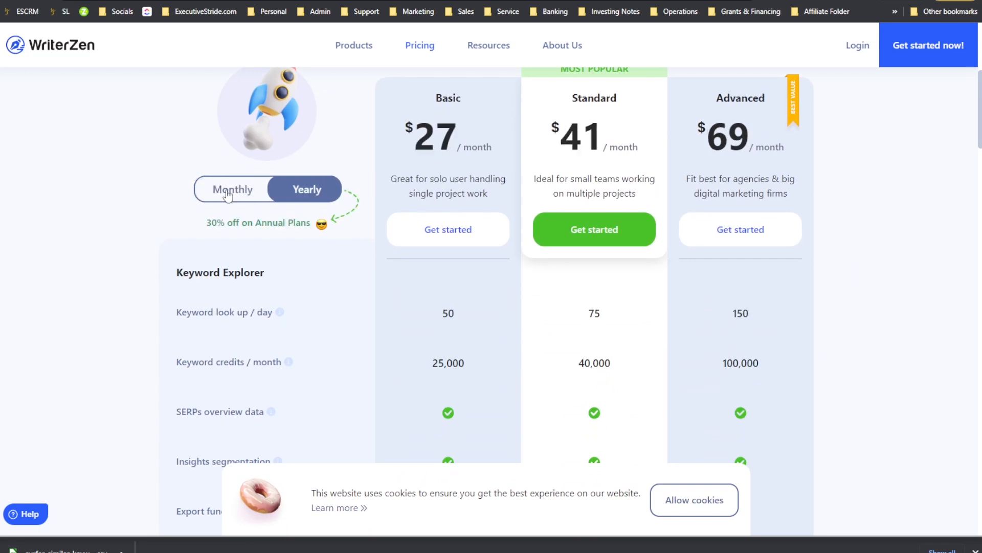
click(227, 195)
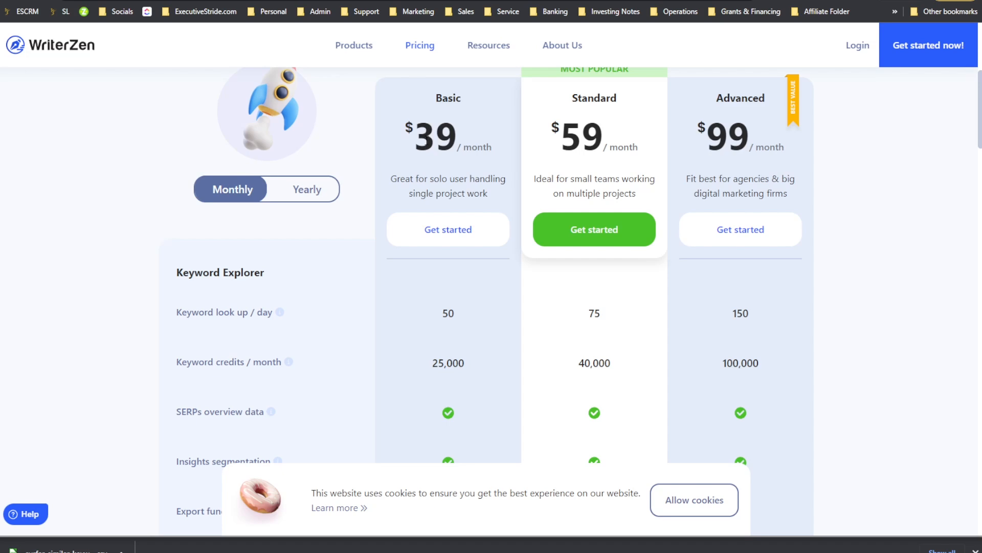
Step: Examine the Keyword Explorer limits of WriterZen's Basic, Standard and Advanced plans
scroll(467, 107, down, 2)
scroll(562, 127, up, 2)
scroll(755, 150, up, 1)
scroll(732, 174, down, 1)
scroll(491, 194, down, 1)
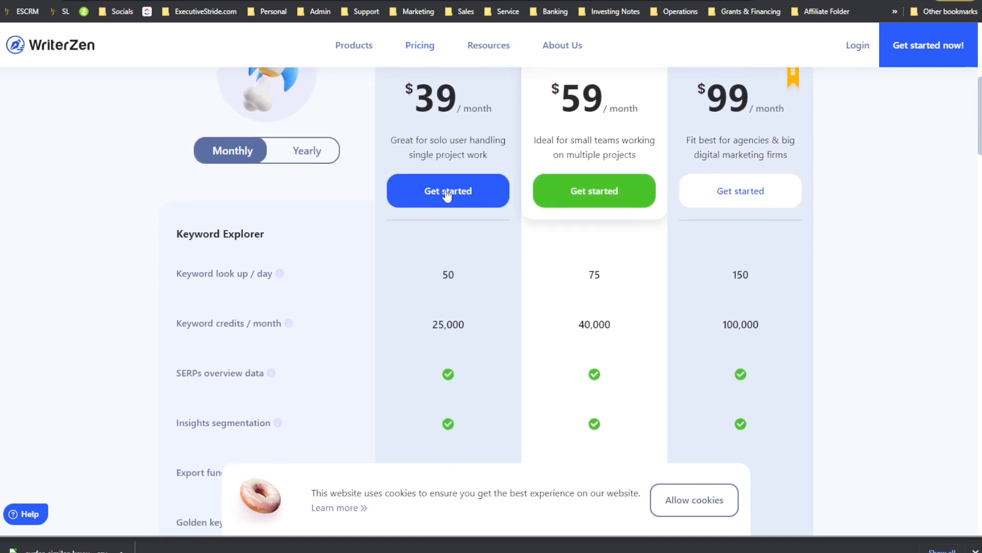
scroll(434, 204, down, 2)
drag(397, 203, 459, 206)
scroll(450, 204, down, 1)
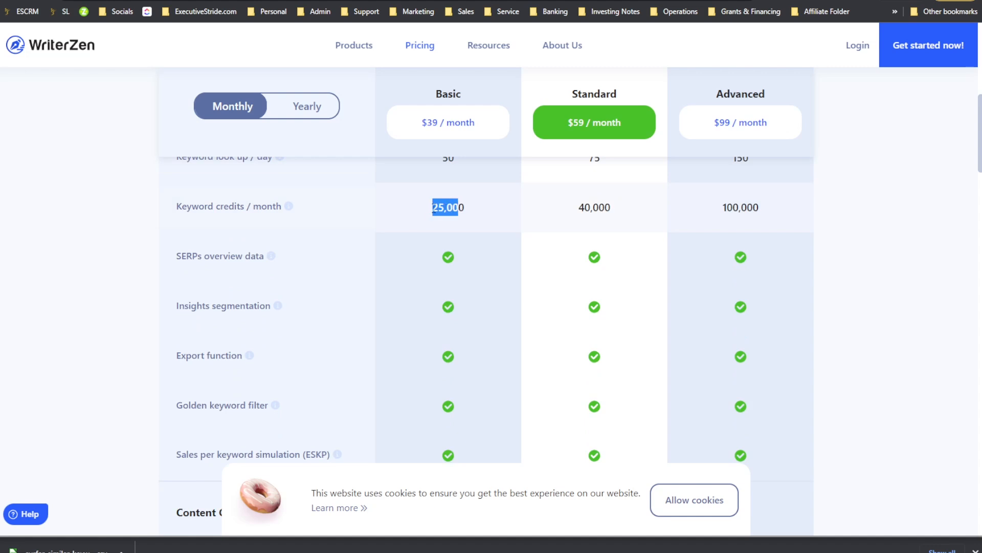
click(460, 208)
scroll(412, 233, down, 1)
scroll(410, 220, down, 1)
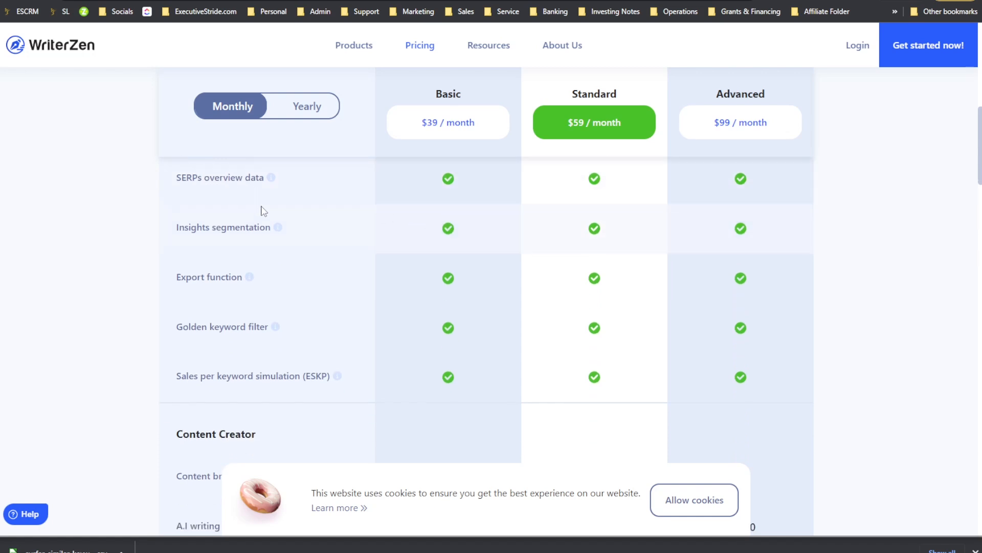
Step: Examine the Content Creator limits, including content briefs and A.I writing words per month, across WriterZen's plans
scroll(241, 238, down, 2)
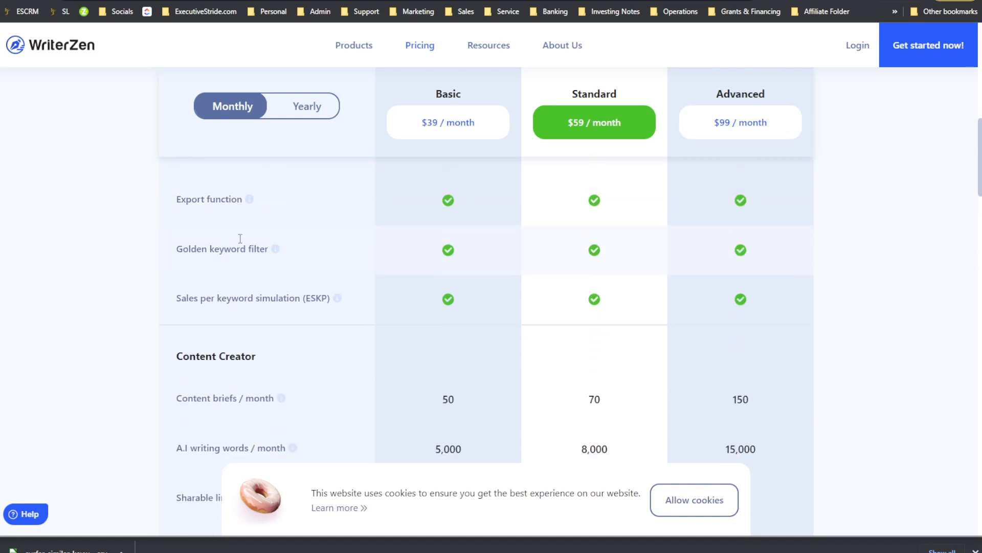
scroll(307, 260, down, 2)
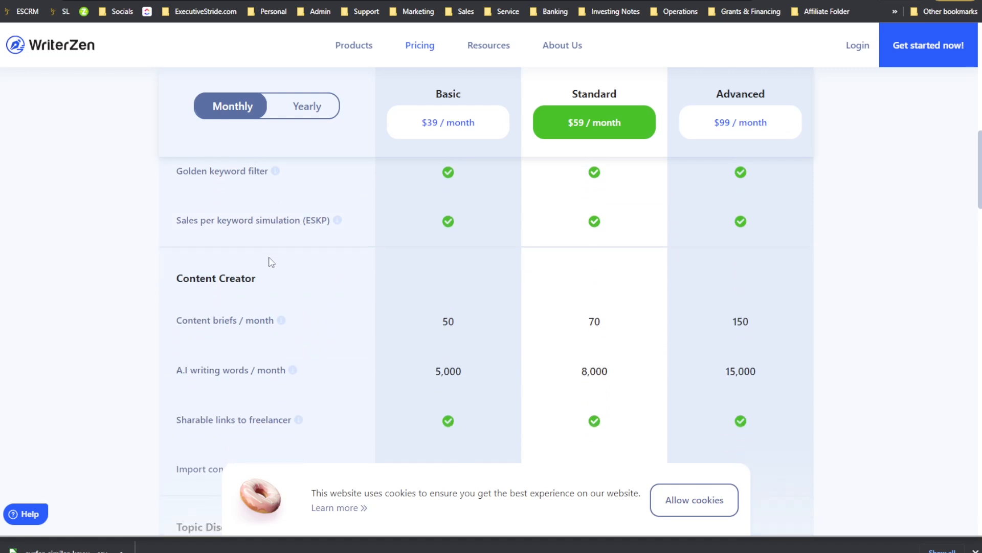
scroll(277, 245, down, 1)
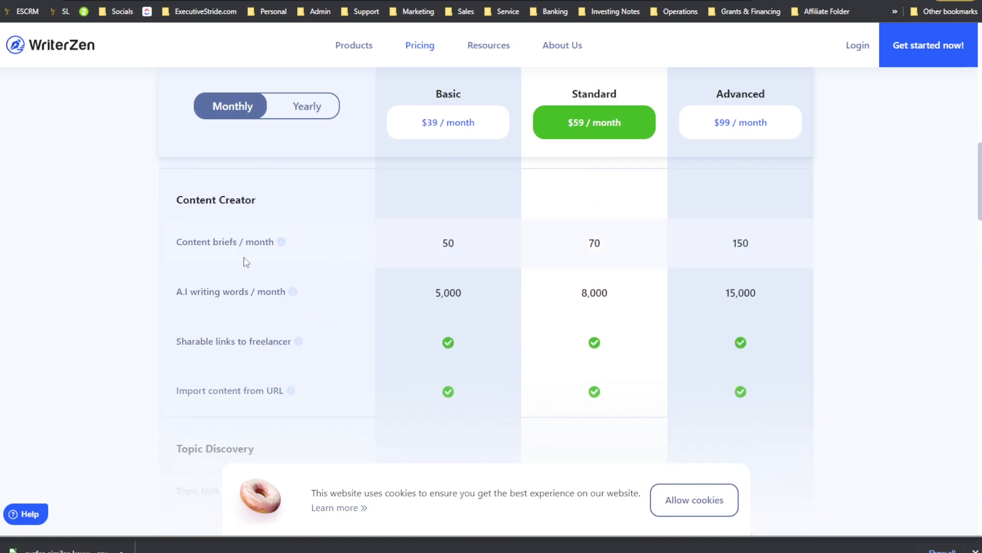
drag(221, 245, 244, 247)
double_click(447, 251)
drag(254, 290, 258, 289)
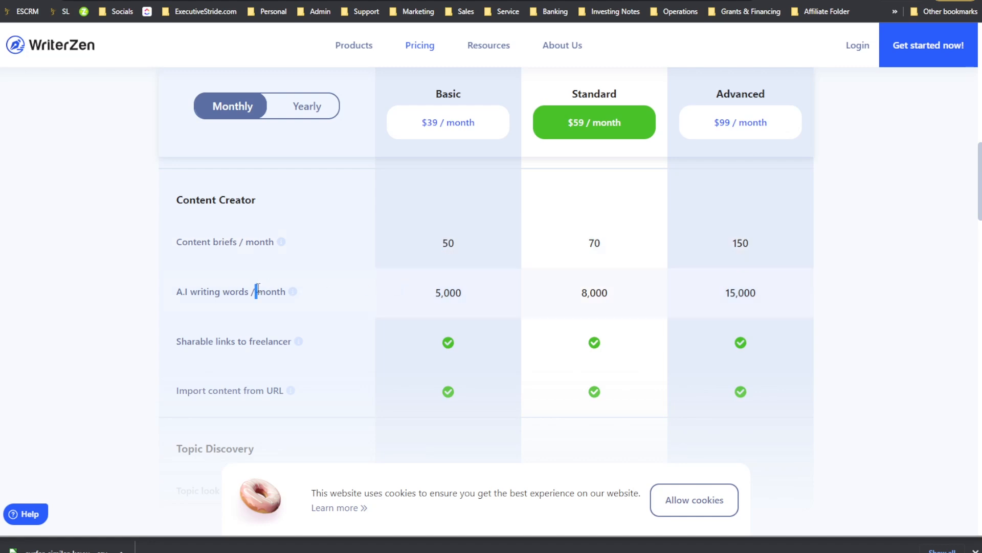
click(276, 304)
scroll(319, 323, down, 1)
drag(222, 308, 248, 307)
click(284, 309)
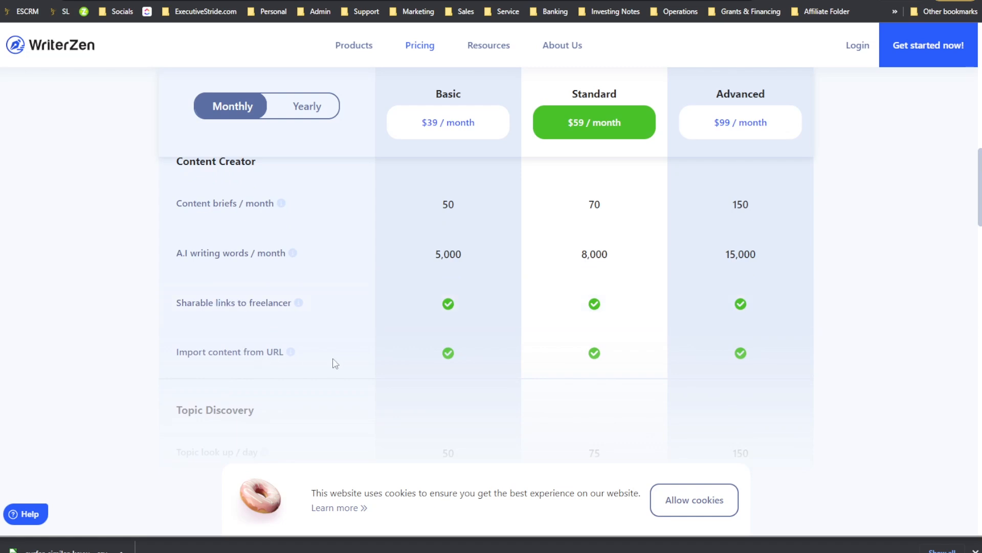
scroll(436, 245, up, 2)
drag(434, 333, 461, 333)
scroll(605, 371, up, 1)
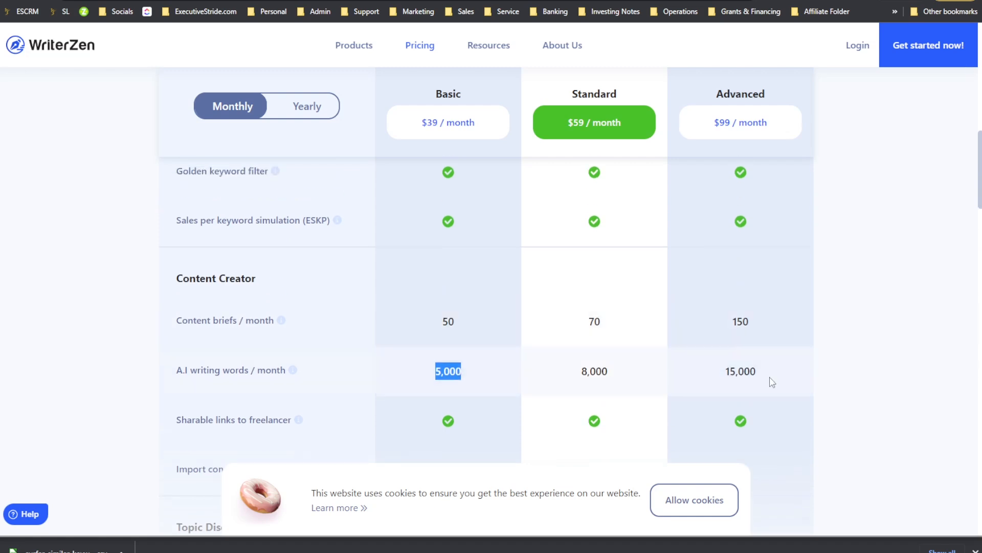
Step: Highlight the Content briefs per month figures for WriterZen's Basic, Standard and Advanced plans
scroll(457, 362, up, 2)
click(281, 398)
mouse_move(287, 399)
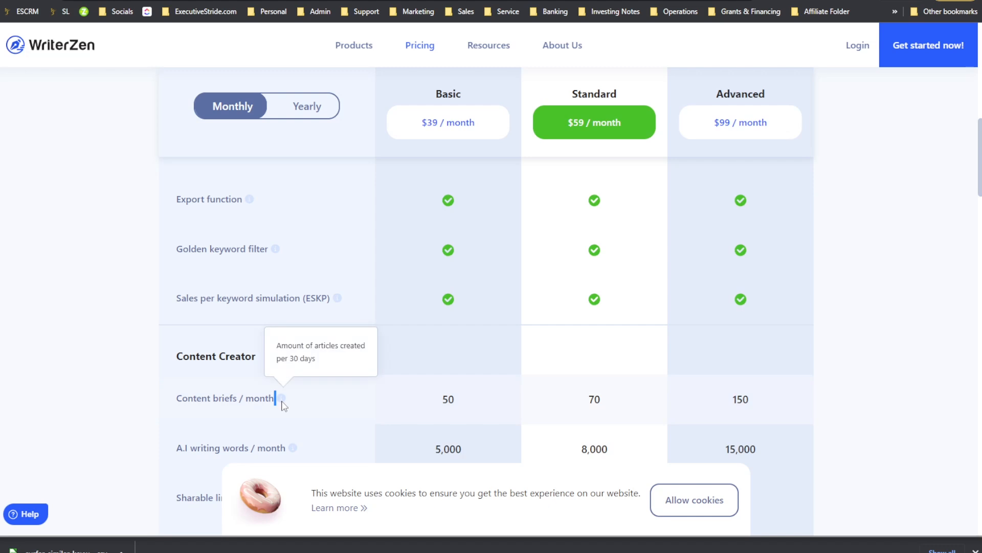
drag(424, 392, 450, 397)
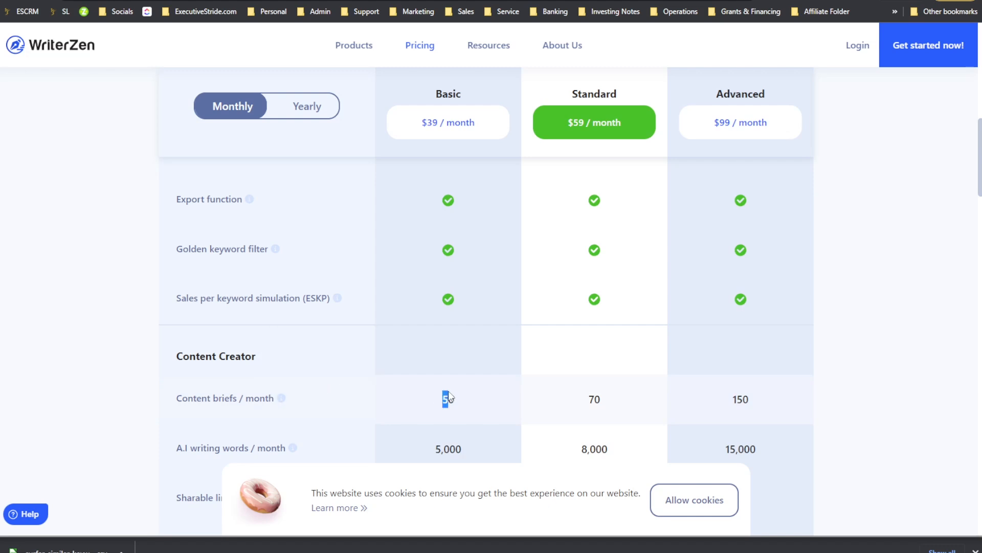
click(455, 406)
drag(450, 405, 471, 408)
drag(583, 407, 607, 404)
drag(719, 403, 755, 404)
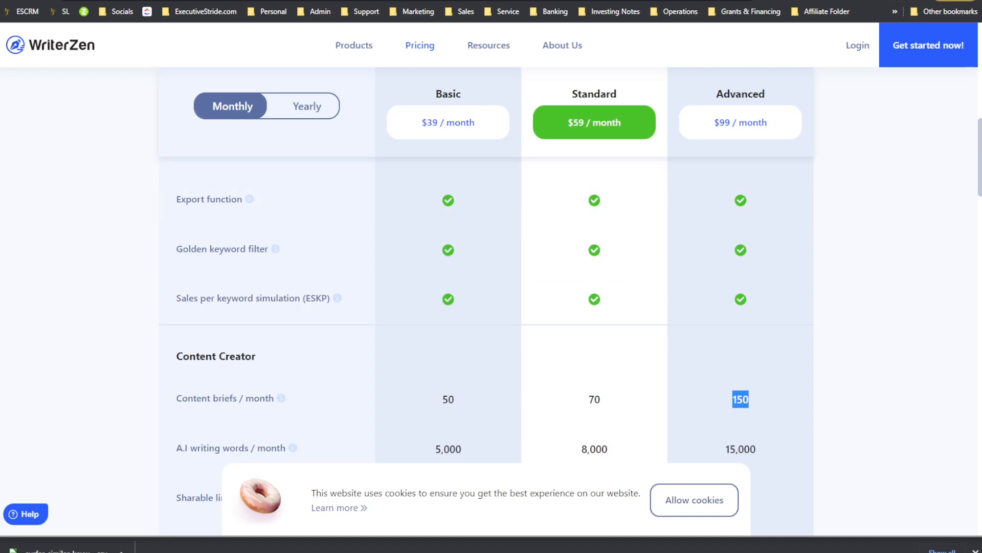
Step: Compare NEURONwriter's content analyses per plan against WriterZen's content briefs by switching between the two pricing pages
click(767, 1)
click(805, 317)
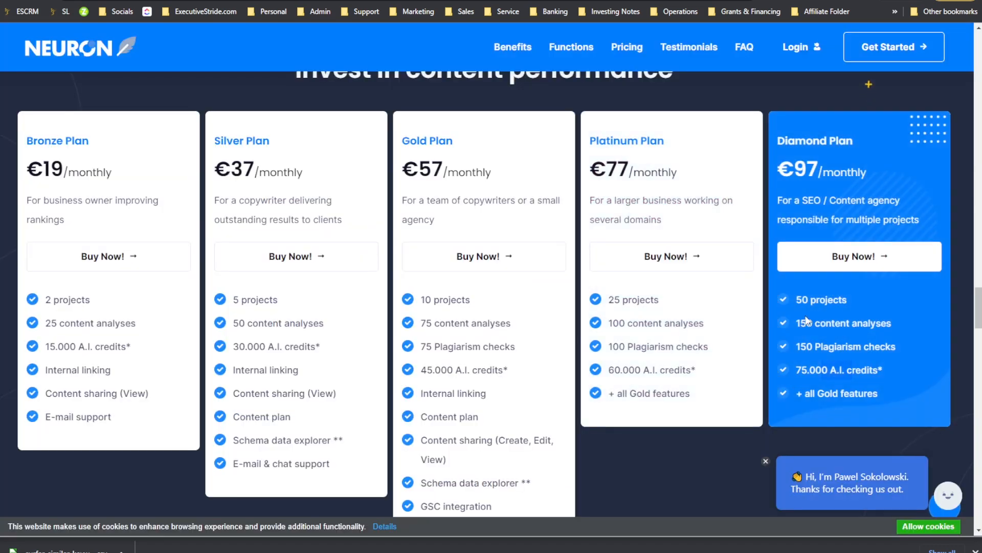
click(603, 1)
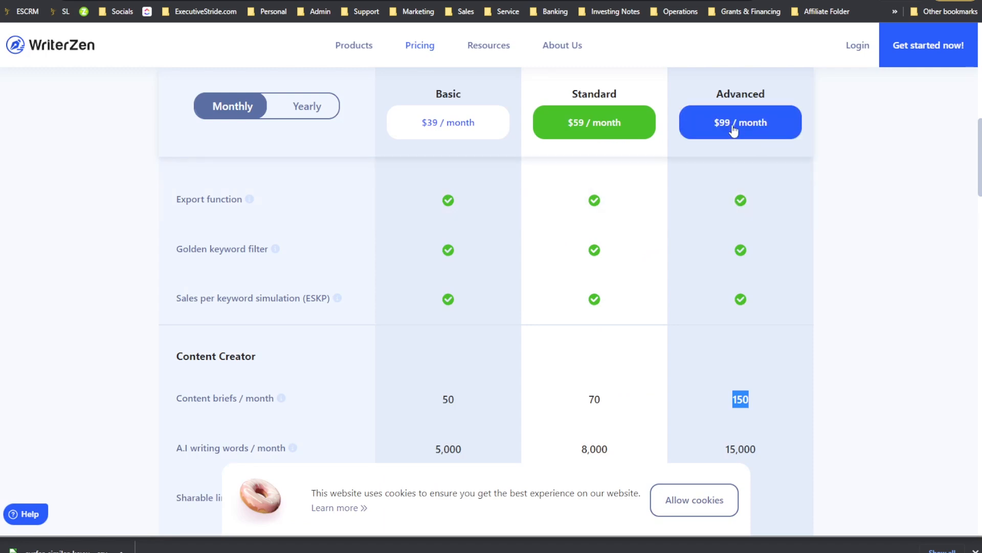
click(767, 1)
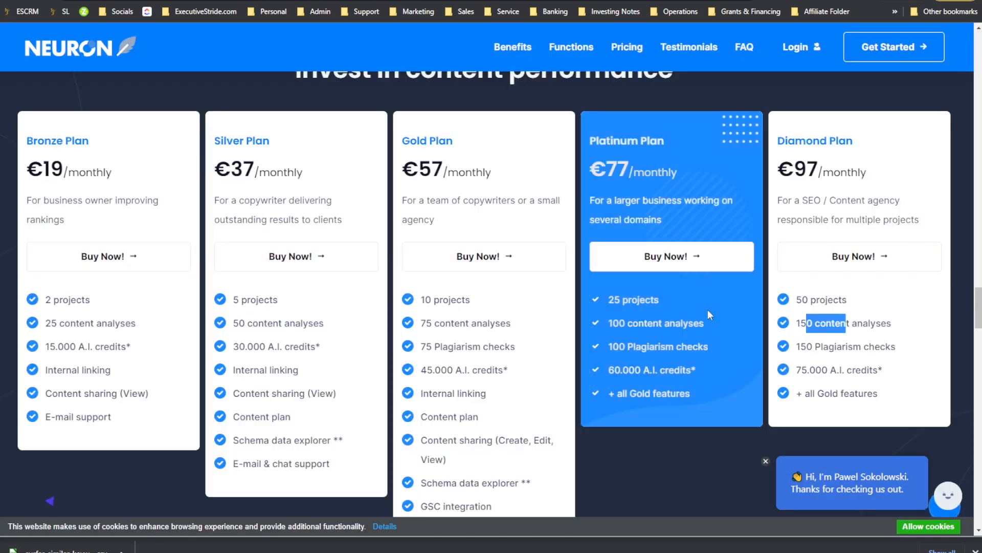
drag(620, 323, 644, 323)
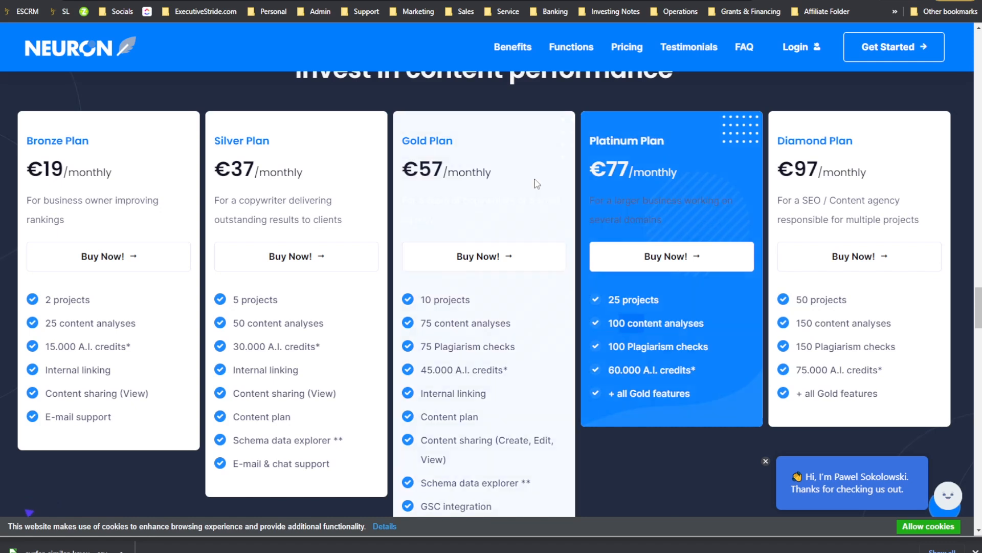
click(665, 1)
drag(604, 409, 579, 405)
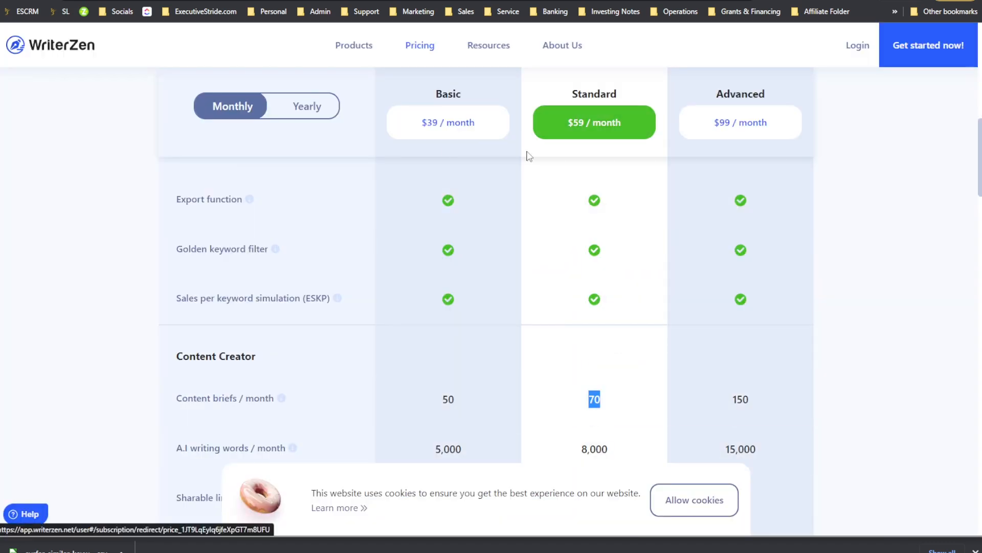
click(200, 1)
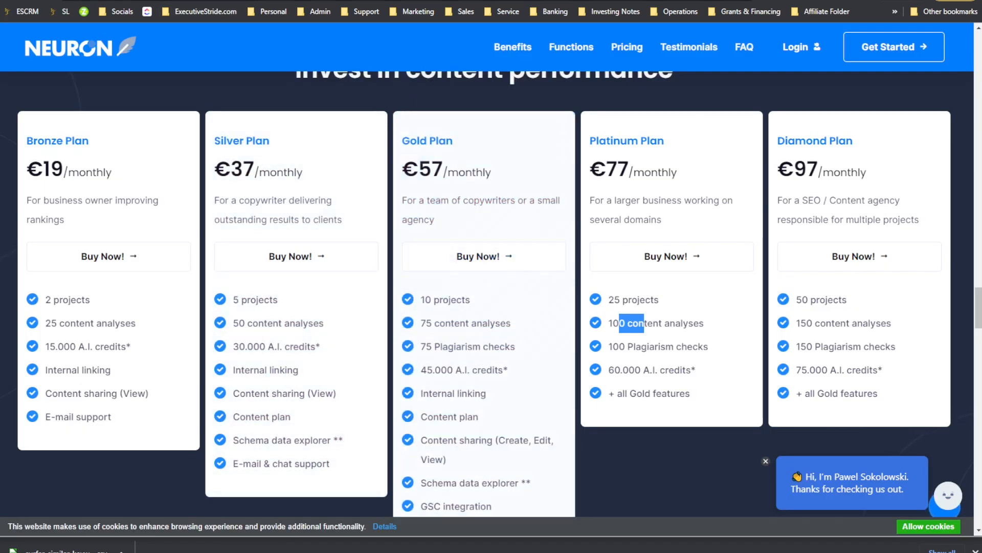
click(666, 1)
Step: Switch to Surfer's pricing page and review each plan's Content Editor article limits and monthly prices
click(264, 1)
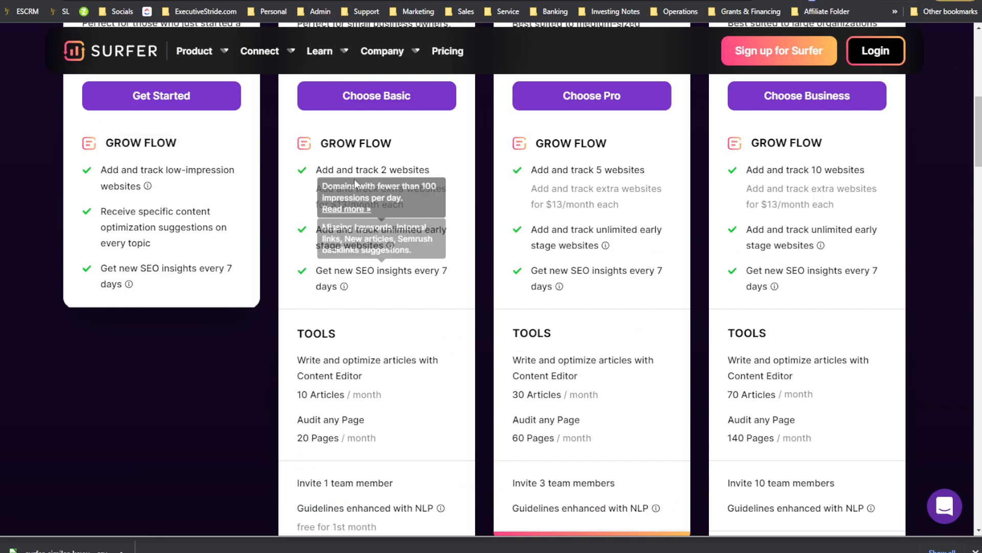
scroll(425, 315, up, 2)
scroll(445, 287, down, 4)
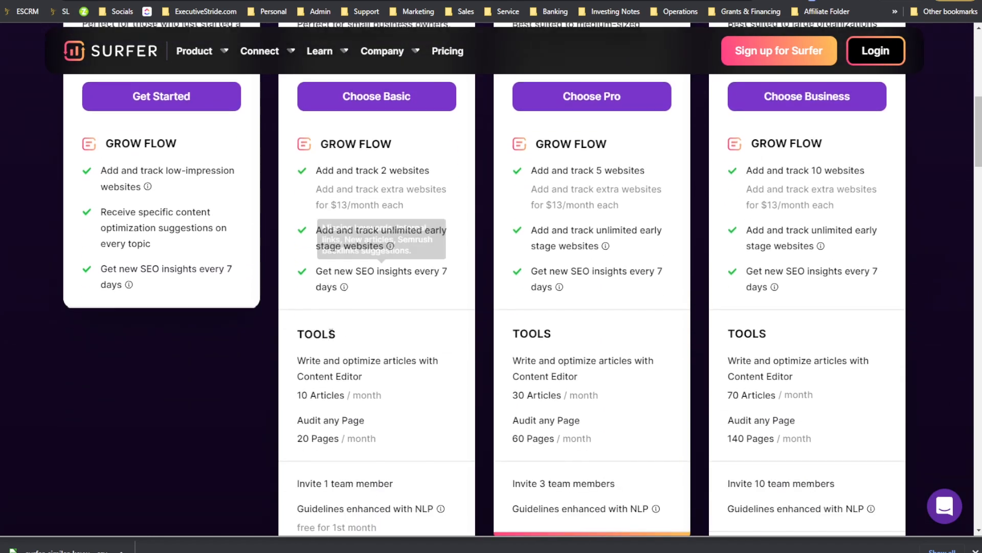
drag(367, 320, 558, 317)
click(766, 277)
drag(708, 277, 756, 276)
scroll(830, 320, up, 1)
scroll(833, 324, up, 5)
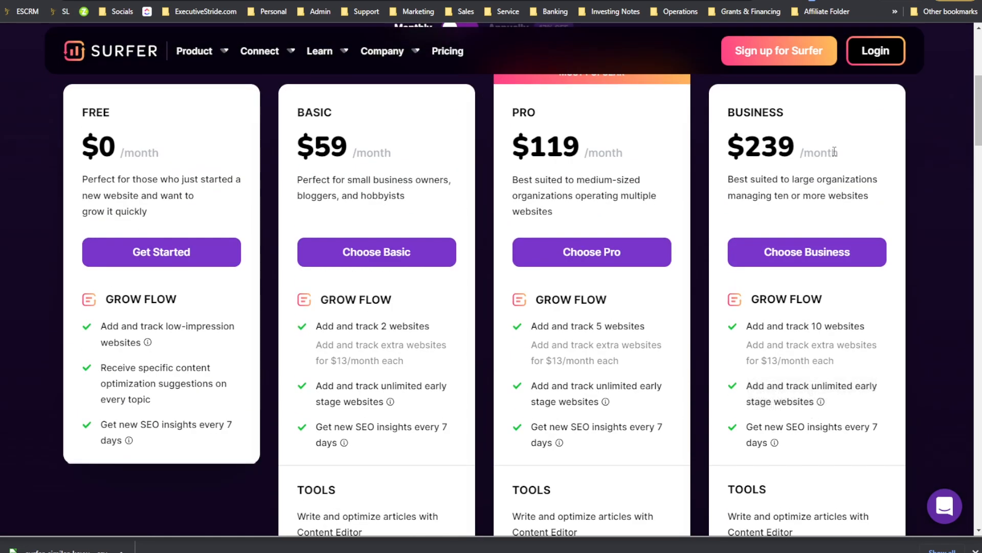
drag(745, 153, 777, 154)
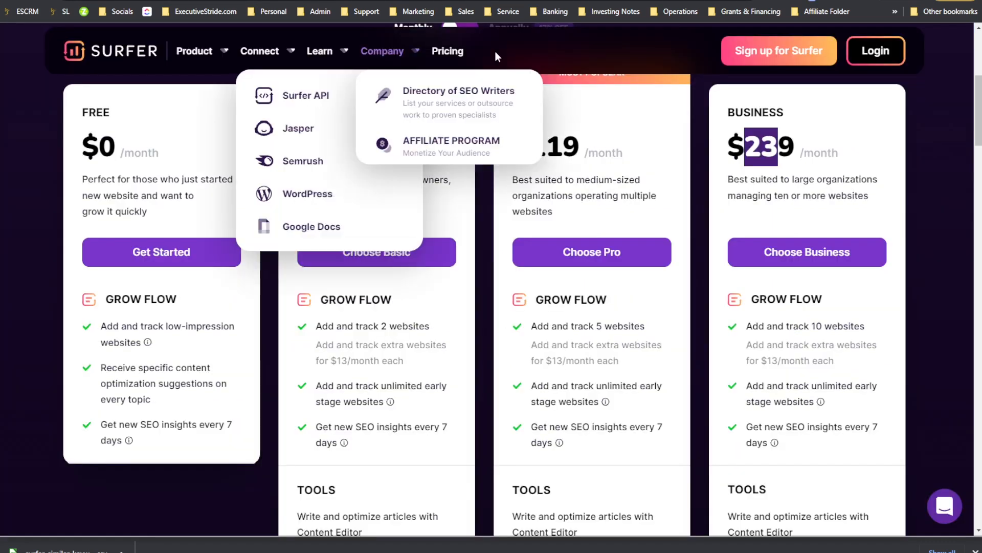
Step: Examine Surfer's Content Editor history and the monthly Content Editor query limit
scroll(391, 103, up, 5)
mouse_move(305, 69)
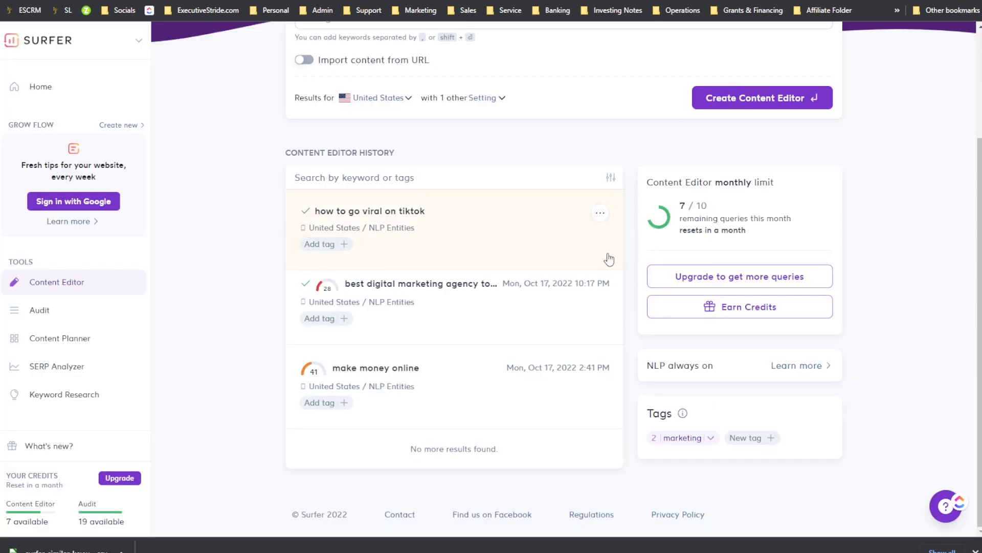
scroll(634, 248, up, 3)
scroll(596, 321, down, 3)
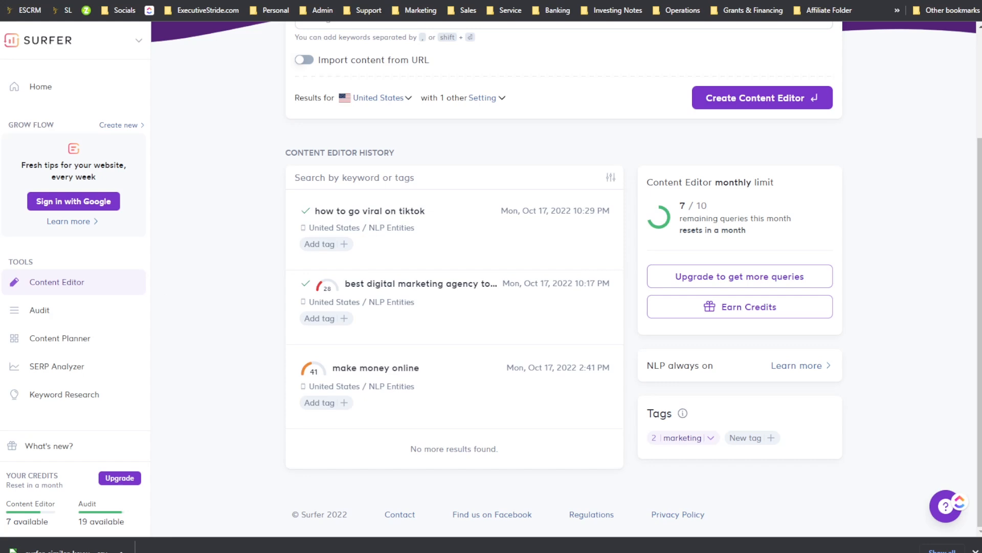
scroll(482, 246, up, 3)
scroll(483, 245, down, 1)
scroll(410, 241, up, 1)
scroll(335, 235, down, 1)
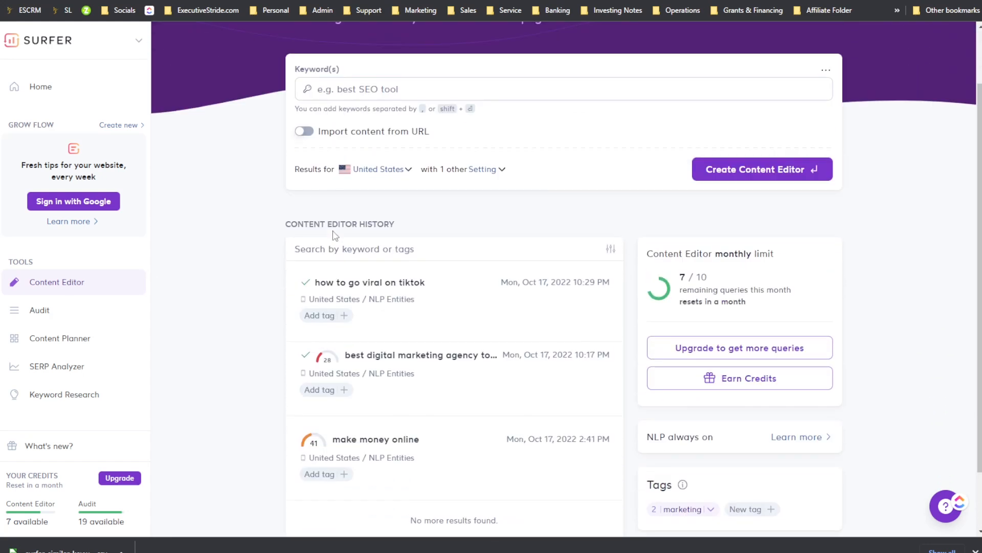
scroll(335, 240, down, 1)
scroll(340, 302, up, 2)
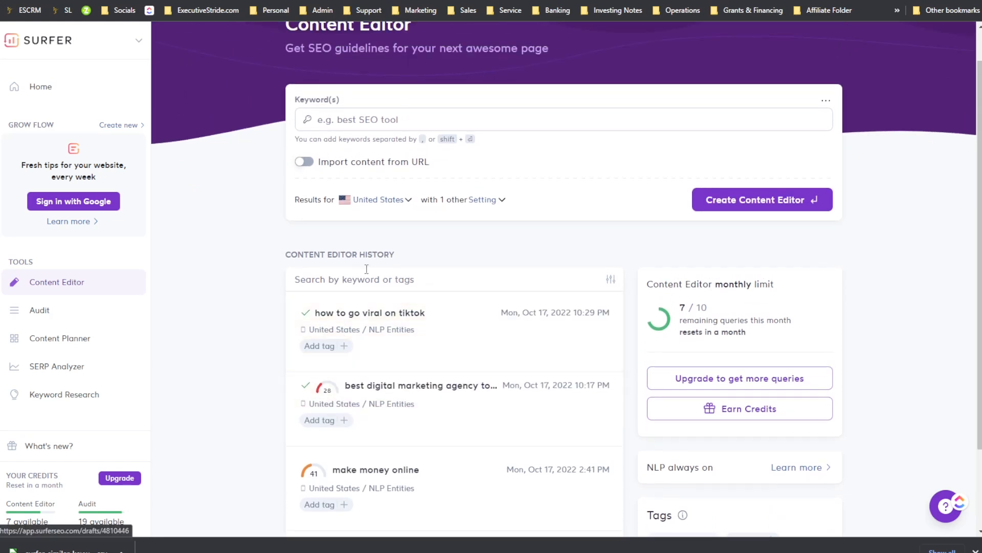
scroll(465, 314, down, 2)
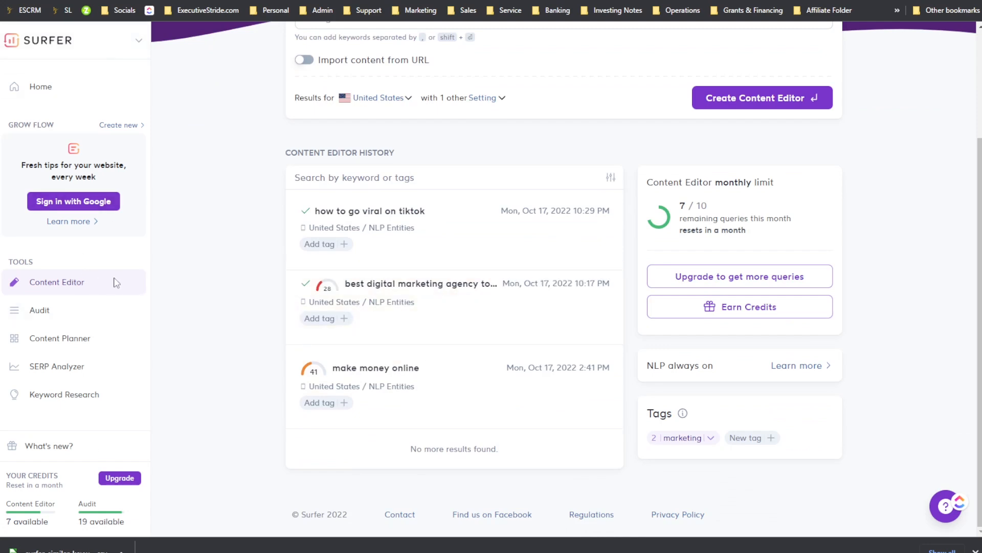
scroll(301, 232, up, 2)
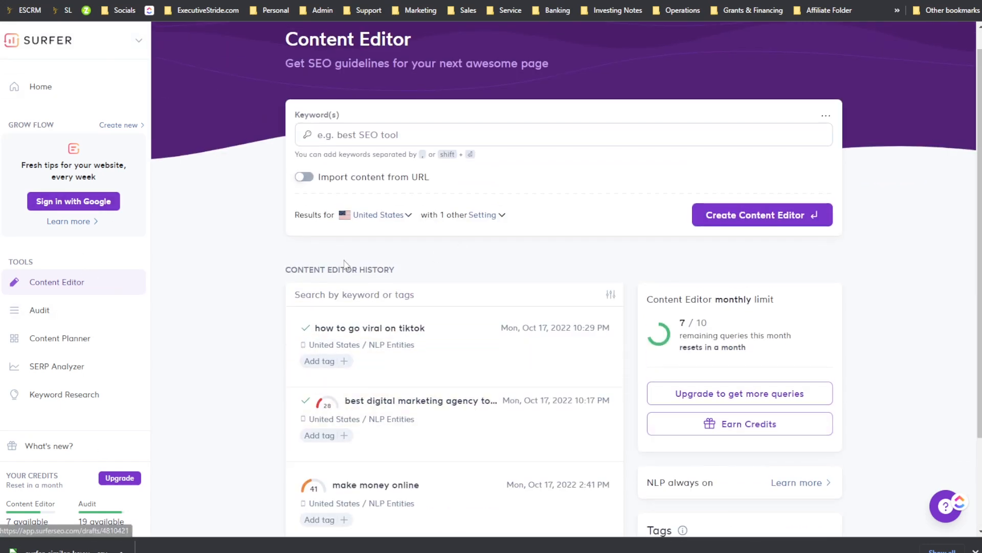
scroll(467, 241, down, 2)
scroll(738, 310, up, 1)
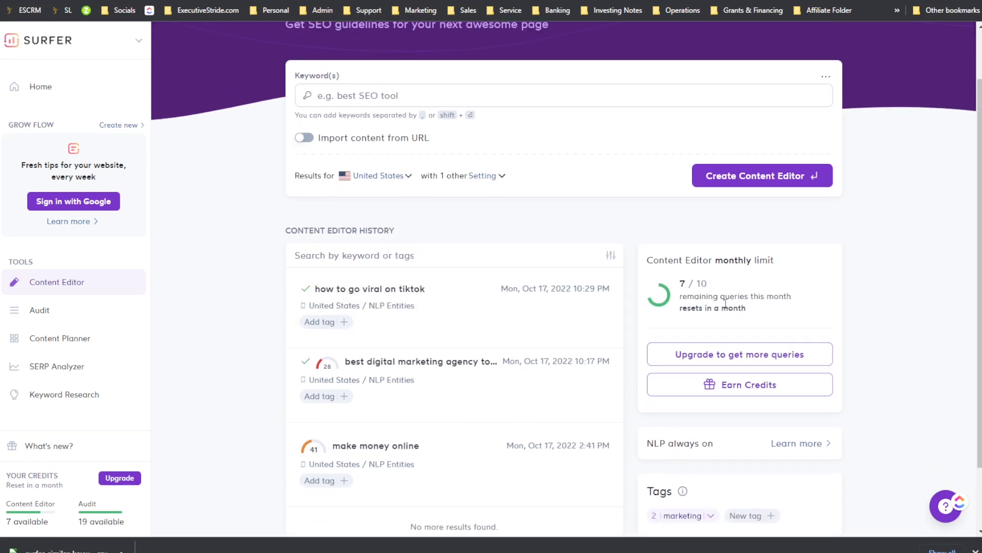
scroll(739, 310, up, 2)
Step: Open the 'how to go viral on tiktok' Content Editor draft and check the same query in NEURONwriter
click(490, 367)
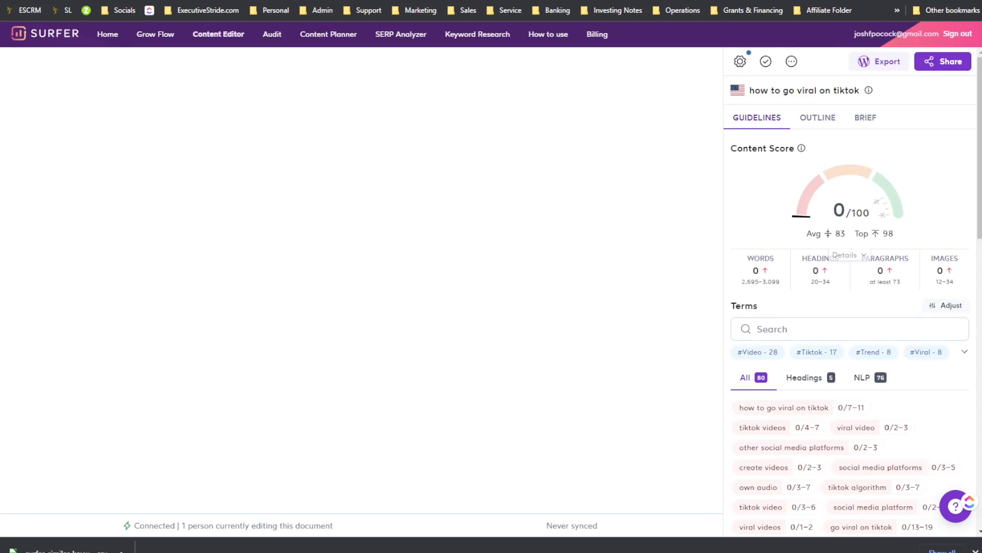
click(614, 0)
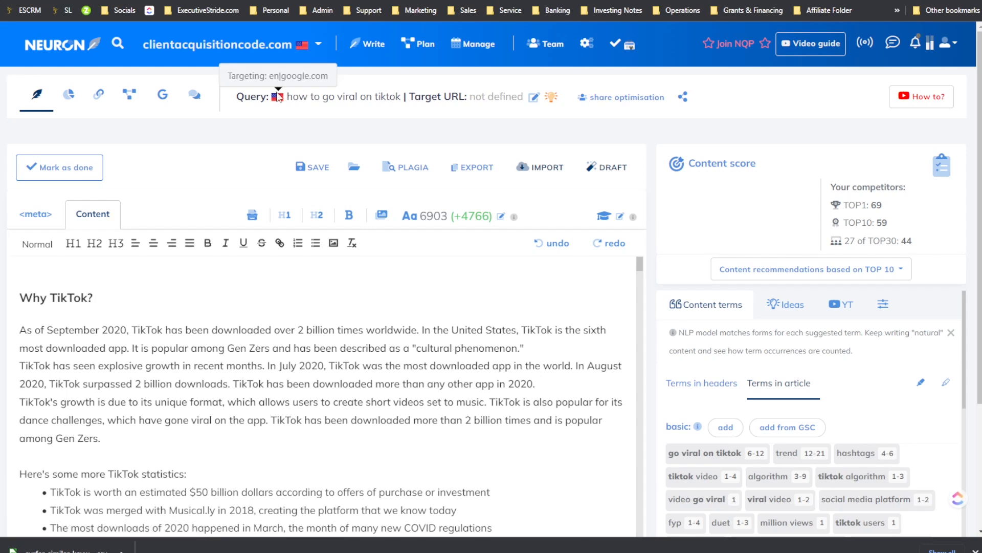
drag(287, 97, 360, 97)
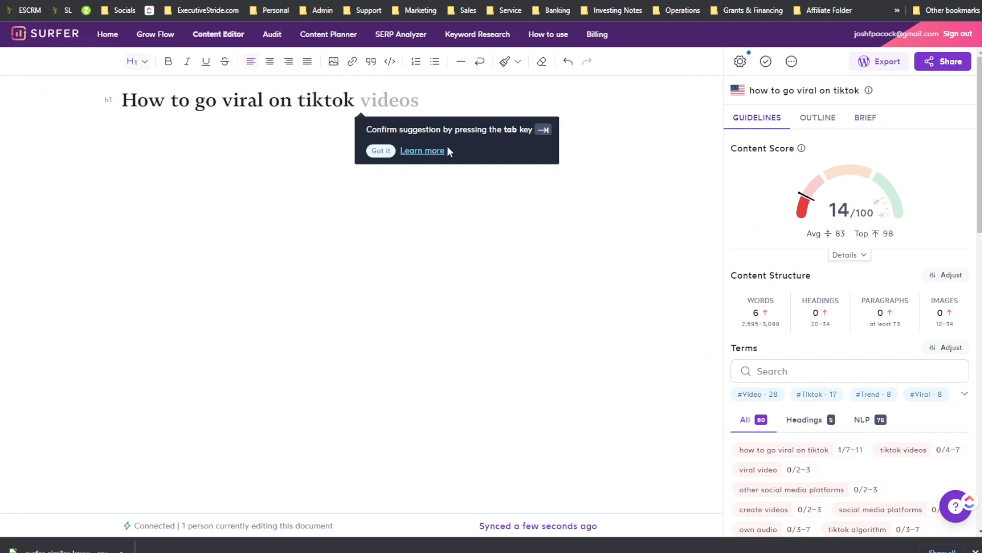
click(381, 150)
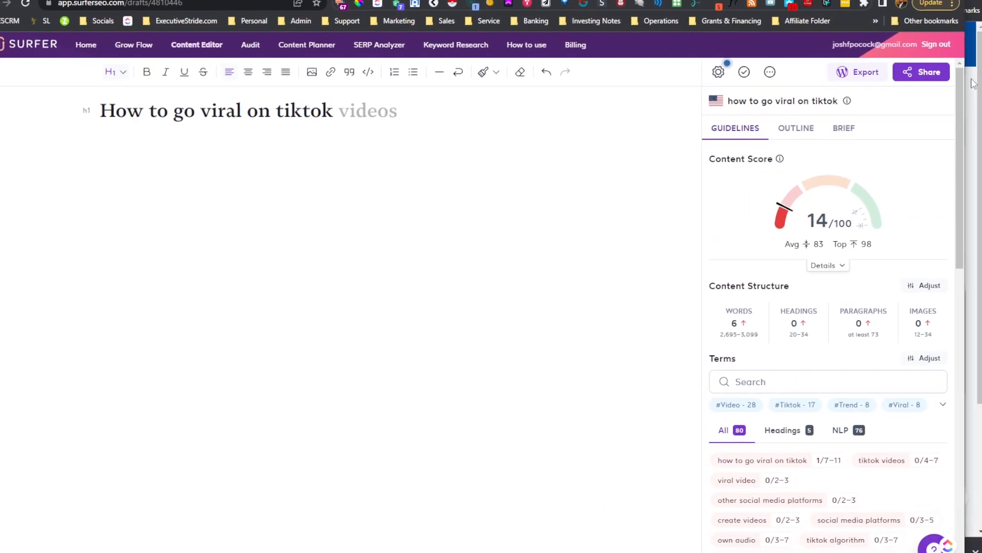
Step: Arrange the Surfer and NEURONwriter editor windows side by side on screen
drag(975, 84, 563, 93)
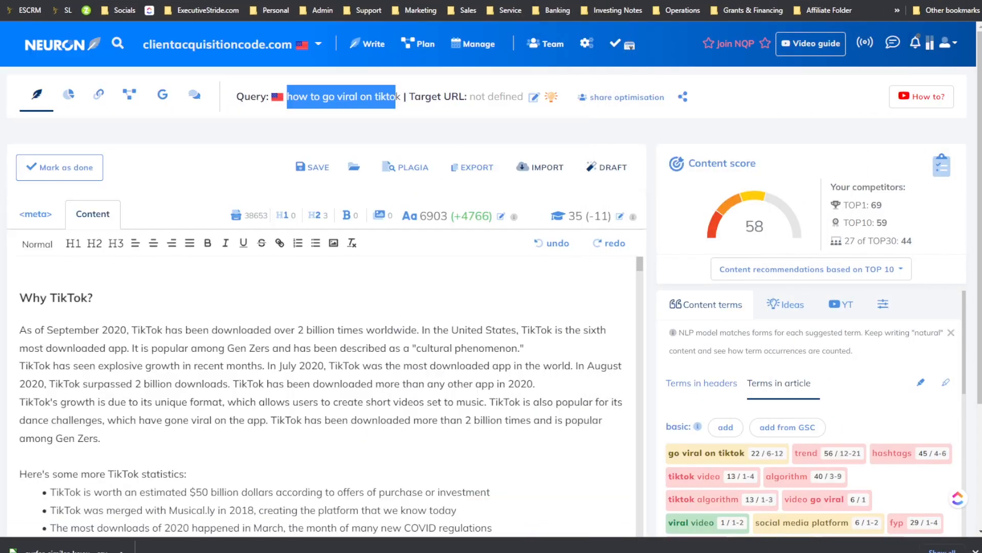
drag(1, 150, 580, 150)
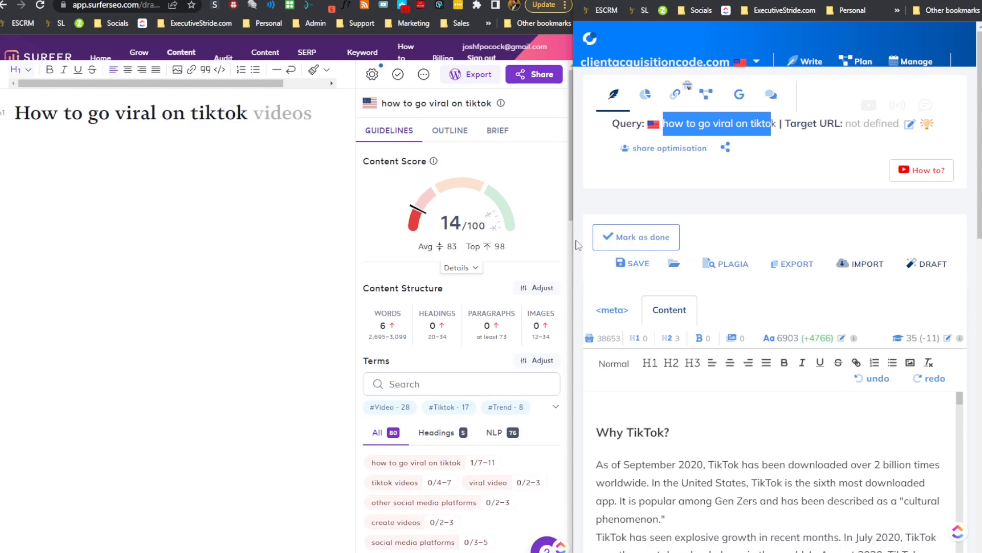
drag(573, 239, 421, 246)
click(318, 252)
drag(577, 213, 484, 214)
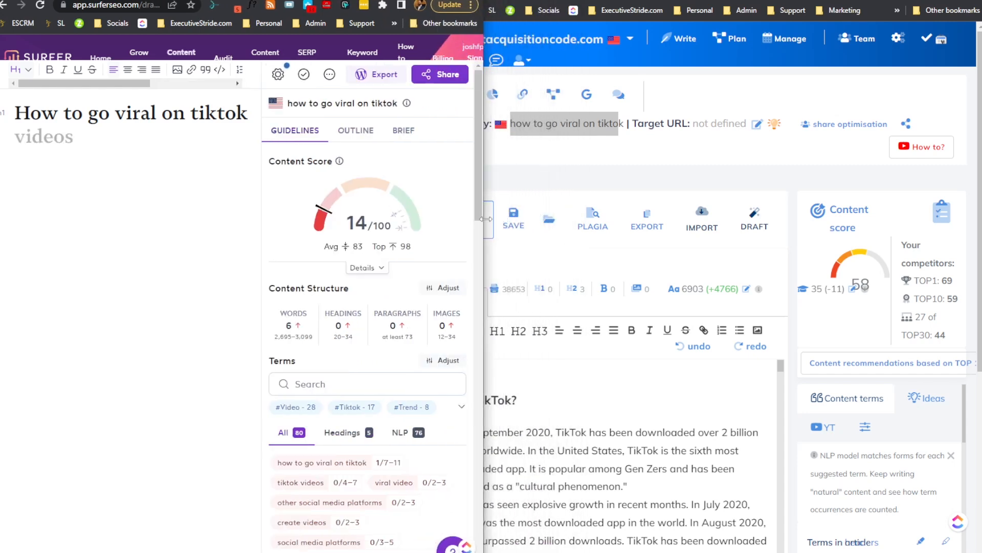
click(606, 196)
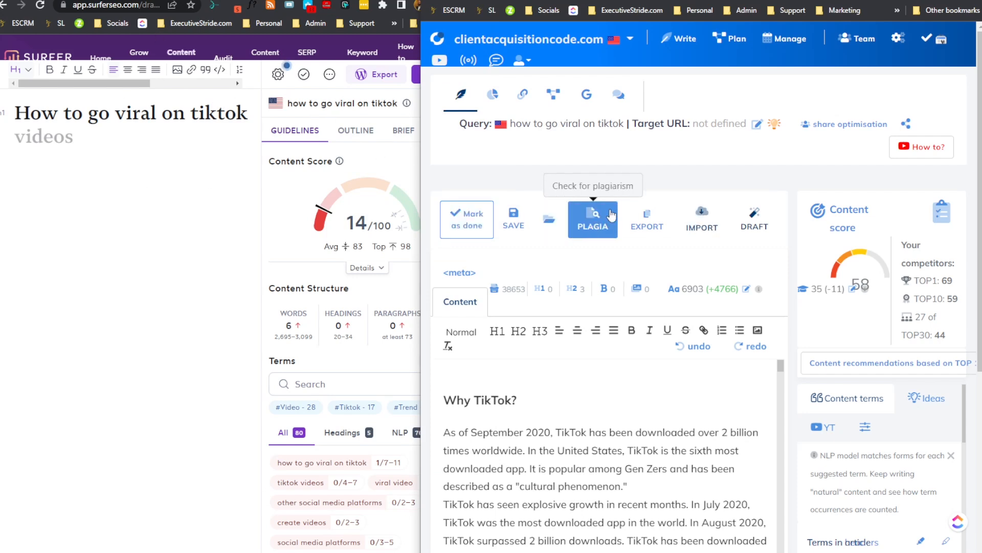
Step: Compare the suggested term lists in the NEURONwriter and Surfer editors for the TikTok query
scroll(835, 205, down, 2)
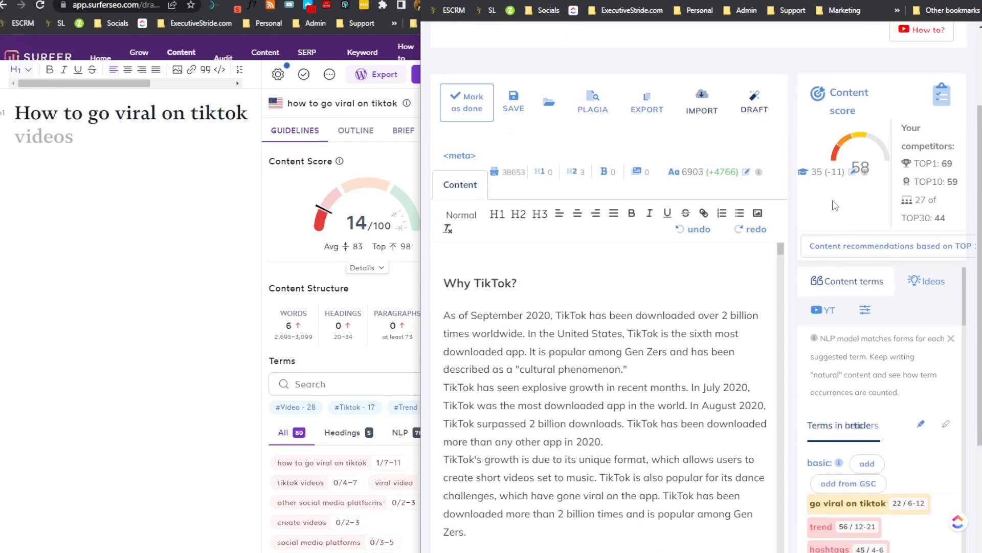
scroll(835, 205, down, 1)
scroll(859, 252, down, 6)
scroll(378, 316, down, 2)
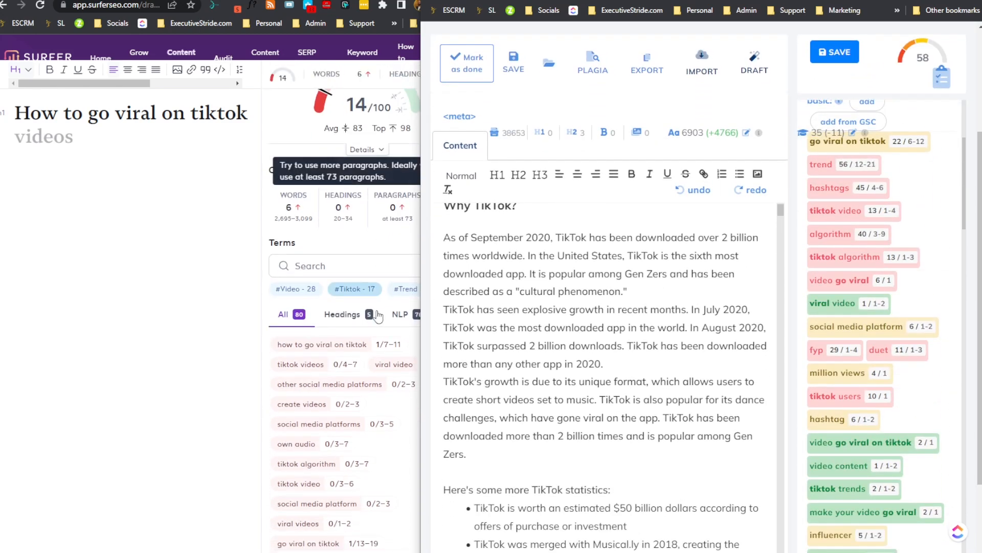
scroll(377, 315, up, 1)
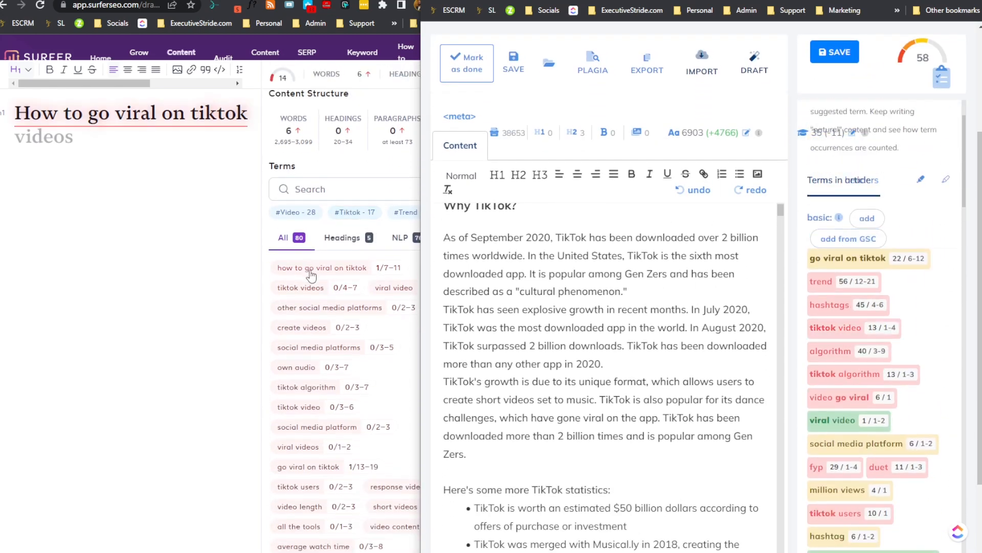
scroll(866, 353, down, 5)
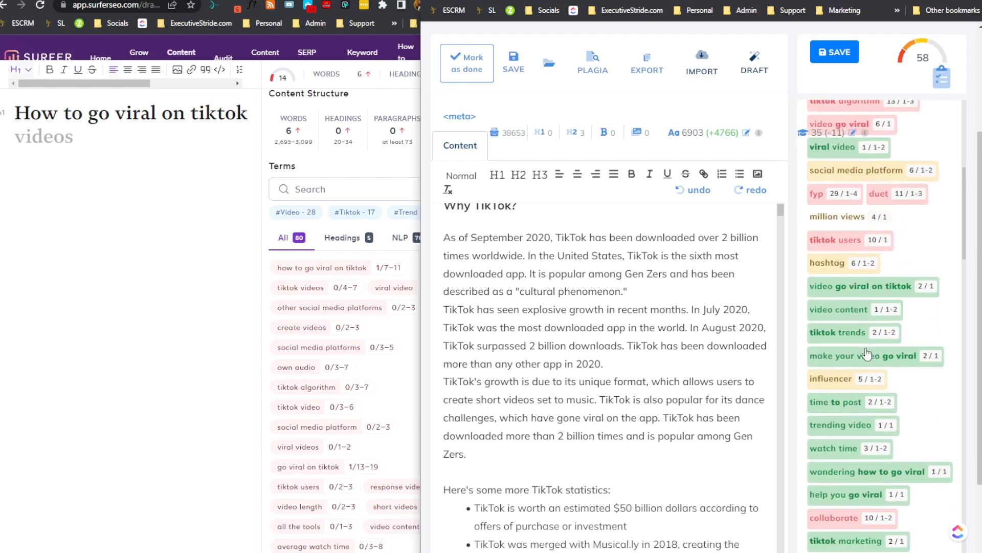
scroll(866, 353, down, 3)
scroll(603, 332, down, 3)
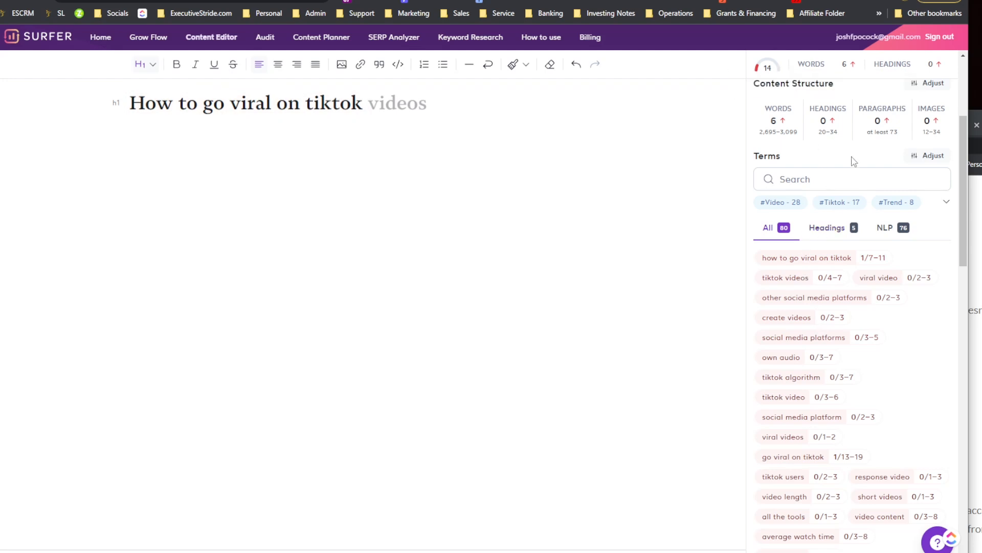
Step: Open the draft's settings to view Surfer's Organic Competitors selection
scroll(852, 154, up, 4)
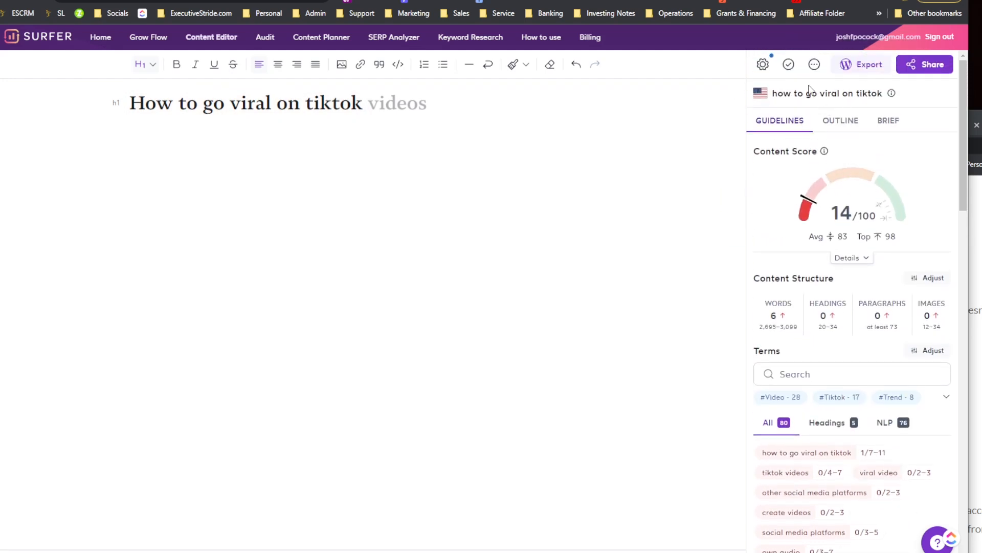
click(763, 62)
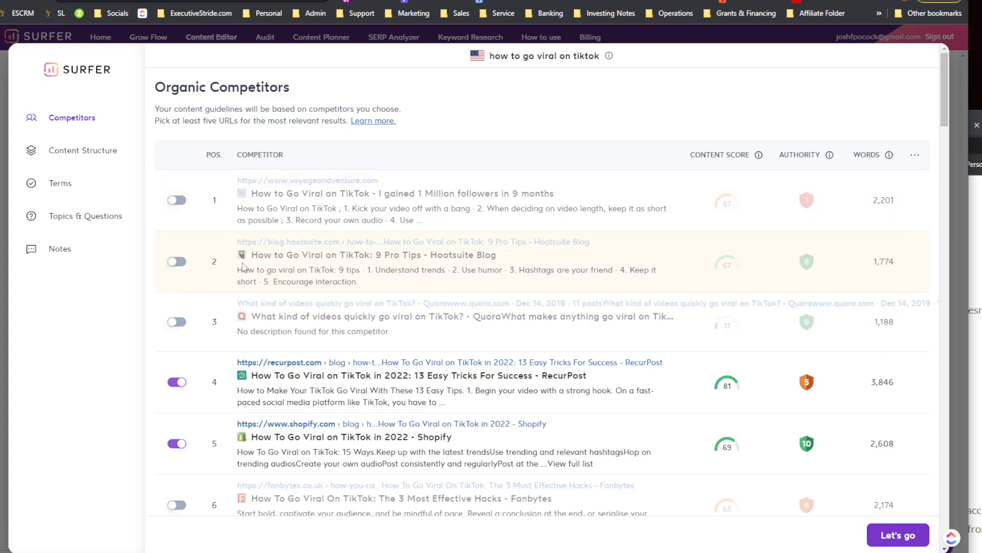
Step: Review the Organic Competitors list for the TikTok draft and load more competitors
scroll(245, 261, down, 2)
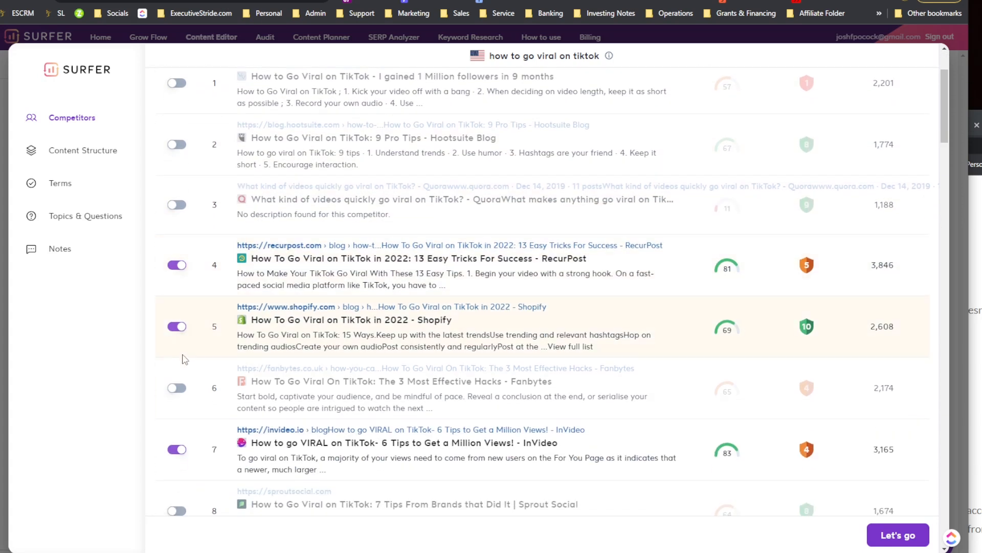
scroll(184, 363, down, 4)
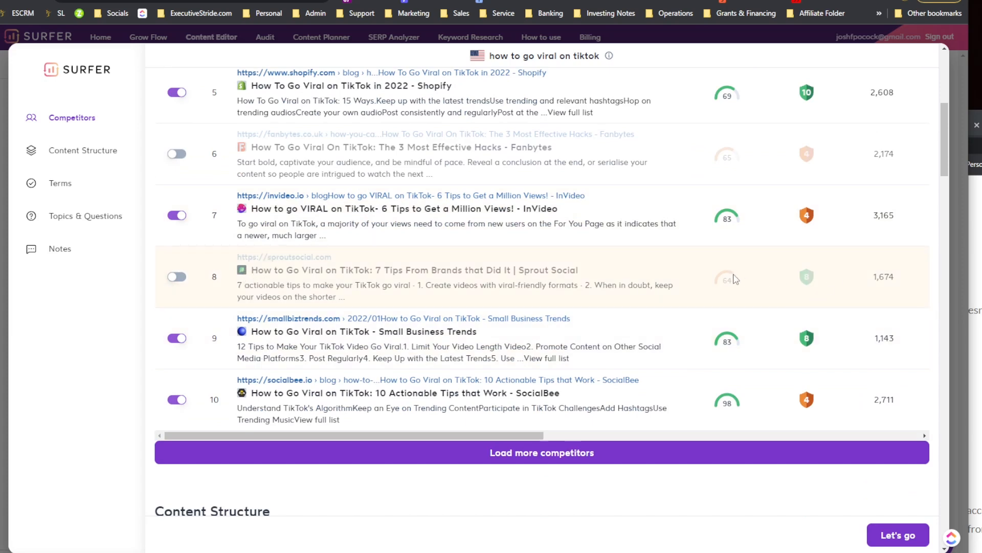
scroll(728, 230, up, 3)
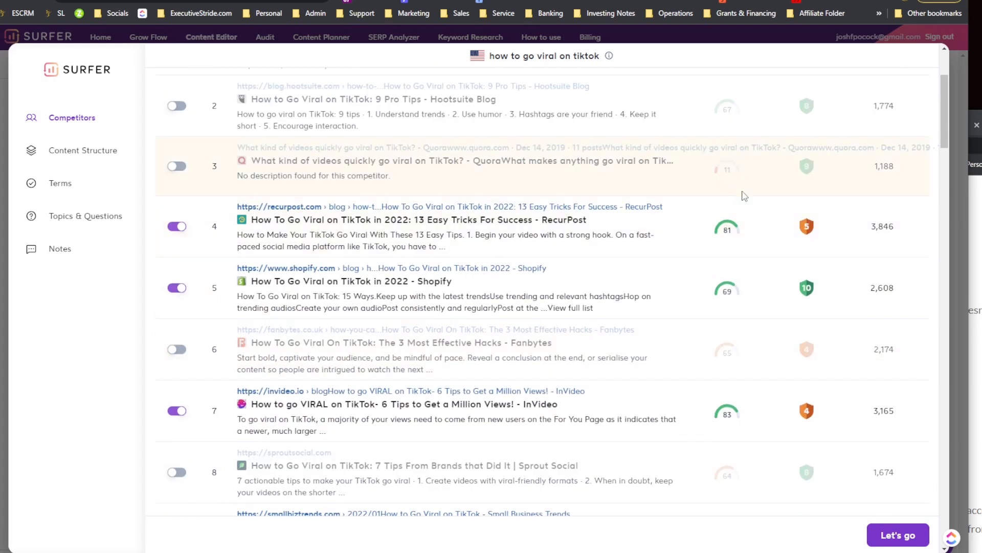
scroll(742, 199, up, 3)
scroll(762, 264, down, 4)
scroll(709, 370, down, 3)
click(567, 416)
Step: Browse the draft's Terms to Use and Topics & Questions settings, then close the settings to return to the editor
scroll(532, 397, down, 2)
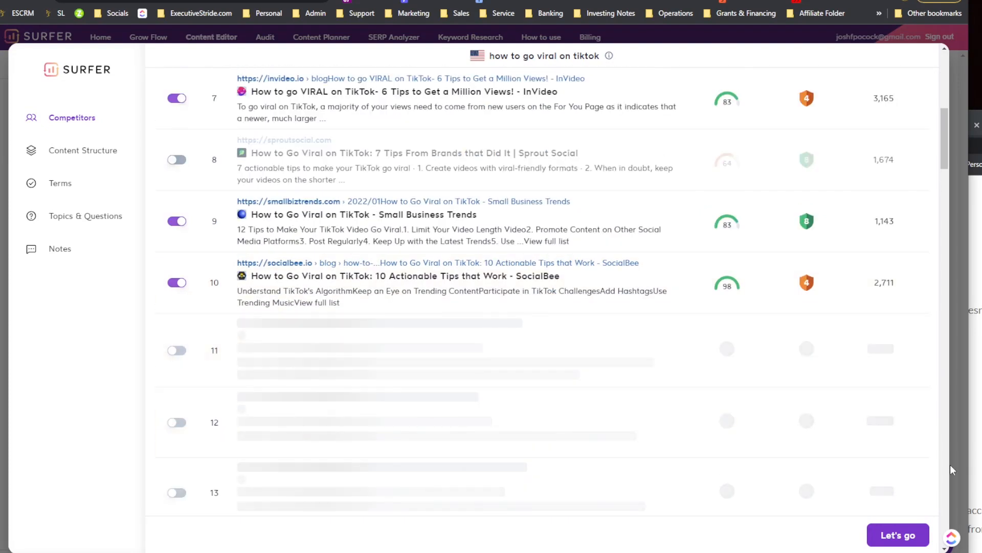
scroll(153, 246, down, 10)
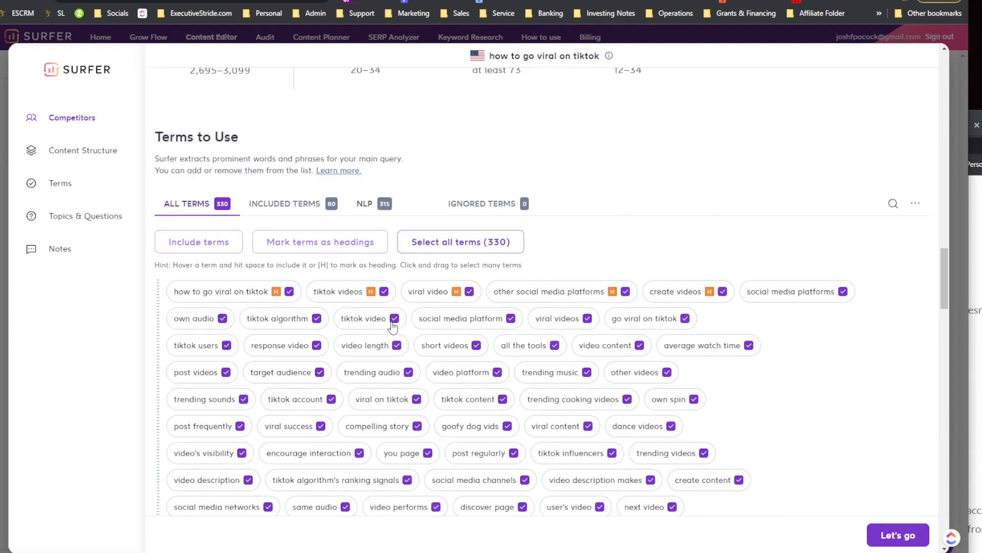
scroll(393, 326, down, 8)
scroll(438, 343, up, 5)
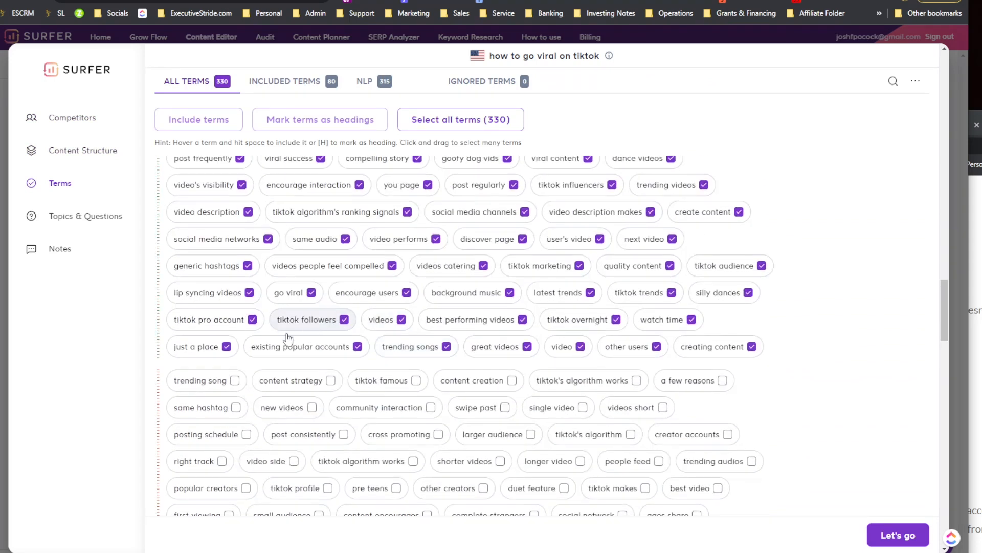
scroll(240, 394, up, 3)
scroll(248, 358, down, 2)
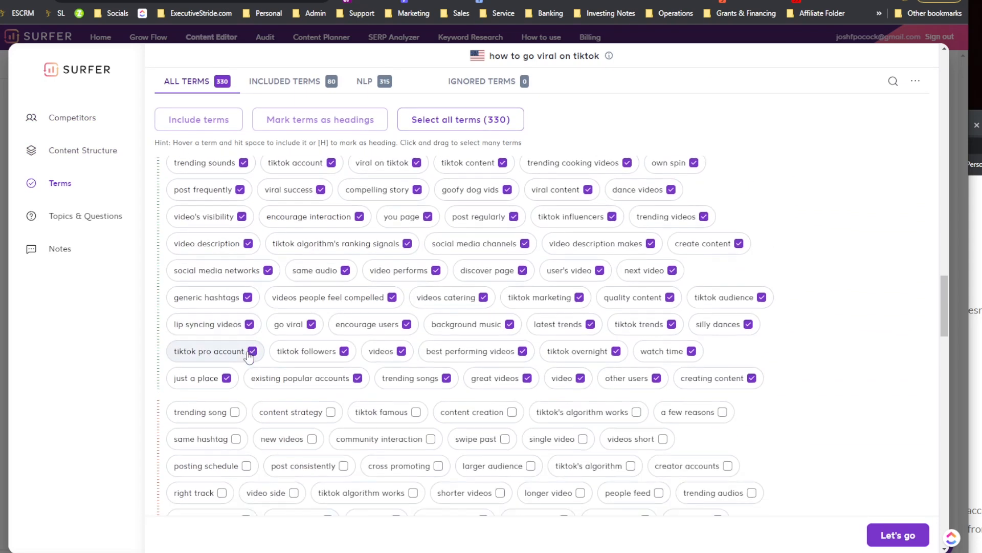
scroll(249, 356, down, 2)
scroll(409, 358, down, 4)
scroll(406, 357, down, 4)
scroll(527, 384, down, 1)
scroll(532, 389, down, 15)
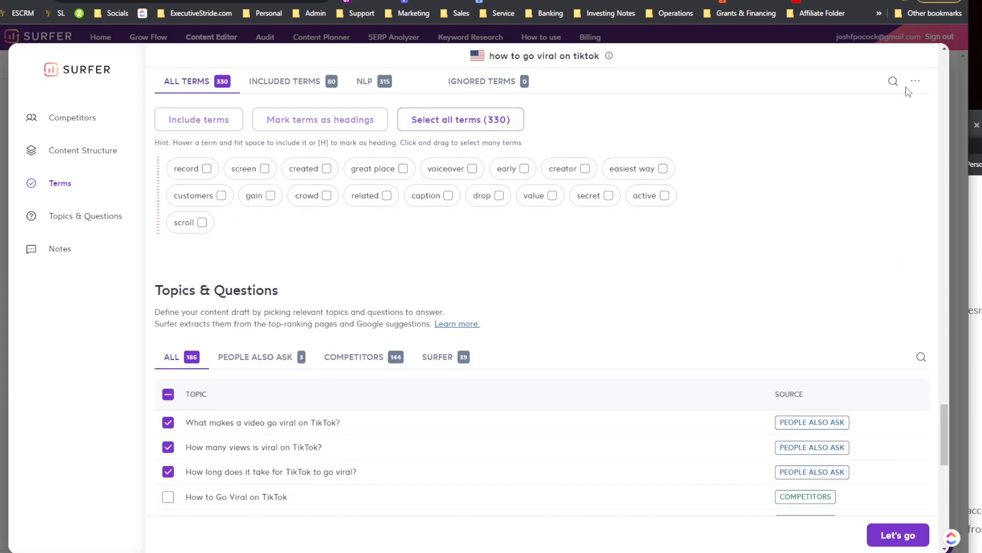
click(896, 533)
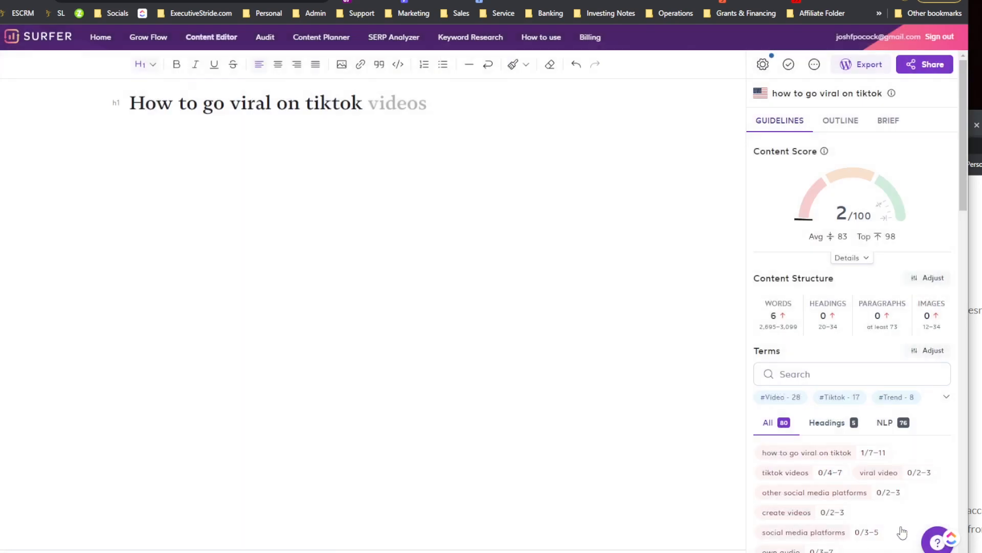
Step: Copy the whole NEURONwriter article and paste it into the Surfer draft below the H1 title
scroll(784, 290, down, 1)
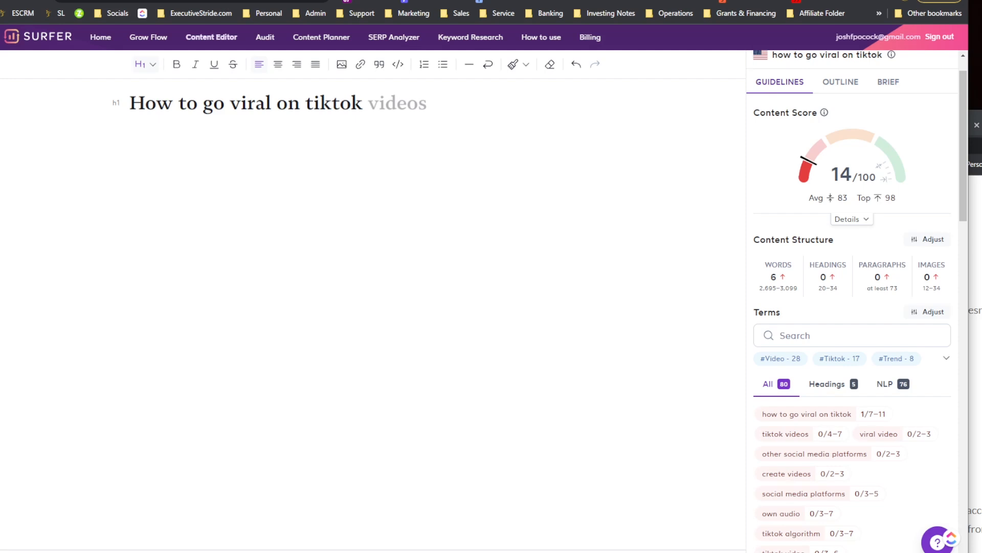
click(553, 1)
click(286, 207)
key(ctrl+a)
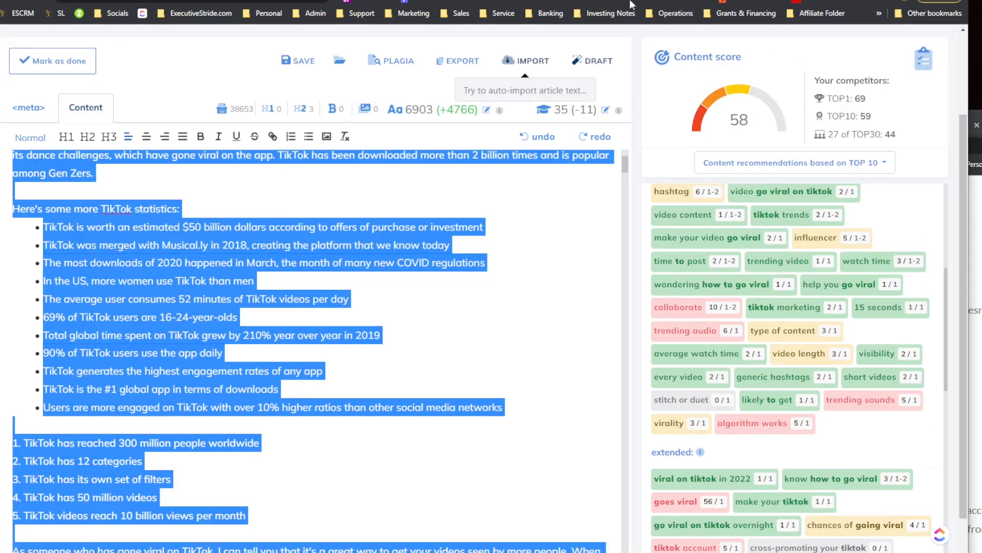
click(640, 1)
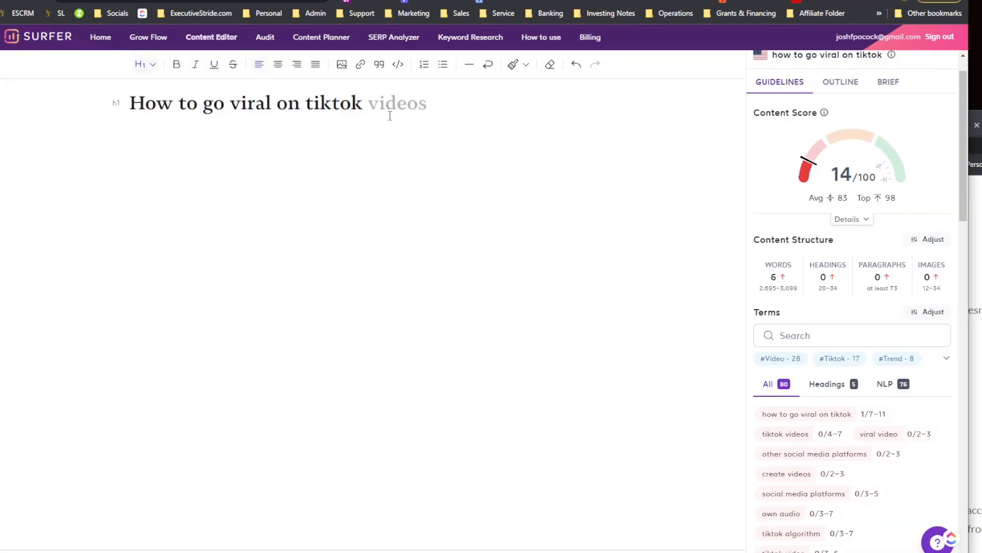
key(Return)
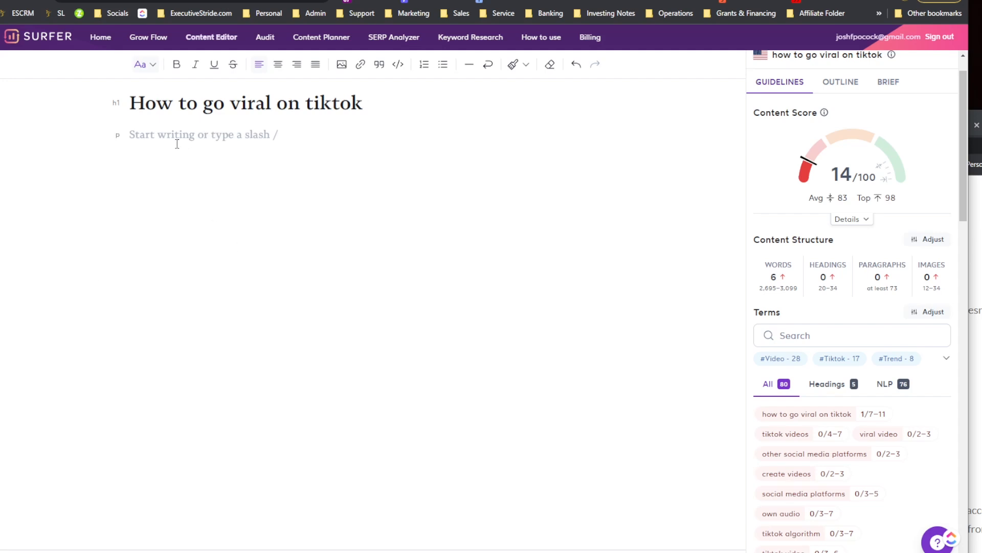
key(ctrl+v)
scroll(287, 253, up, 20)
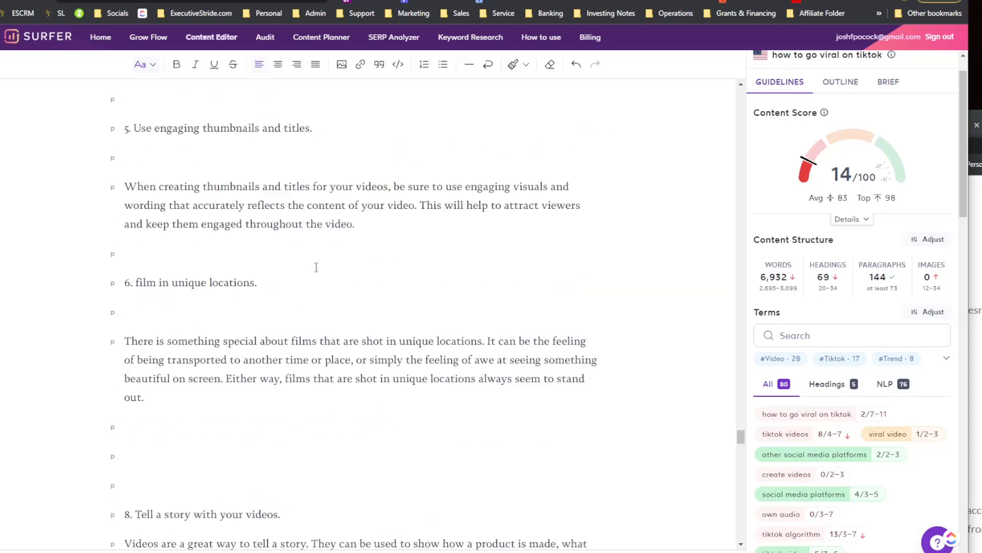
drag(742, 407, 721, 90)
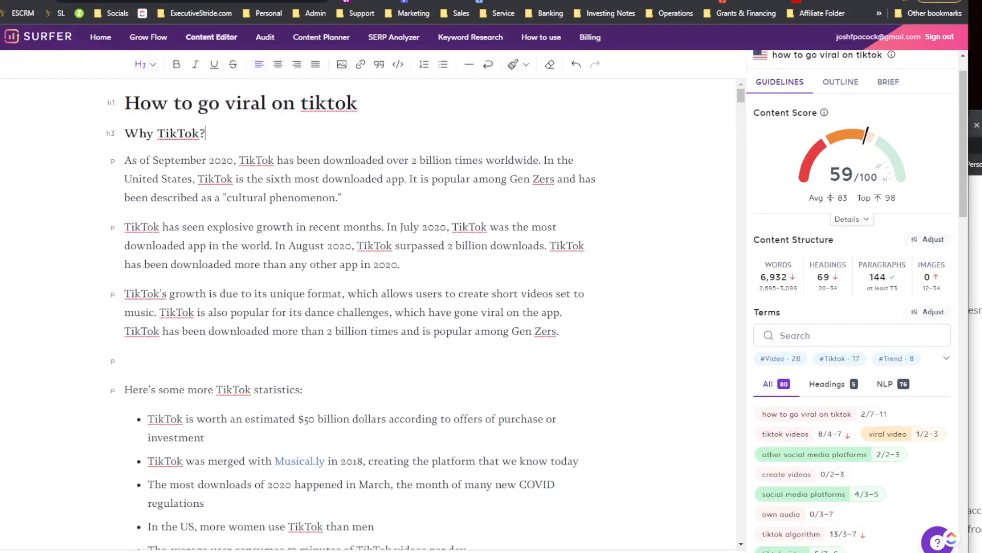
Step: Compare the Surfer content score with NEURONwriter's content score for the same pasted article
click(712, 1)
click(783, 102)
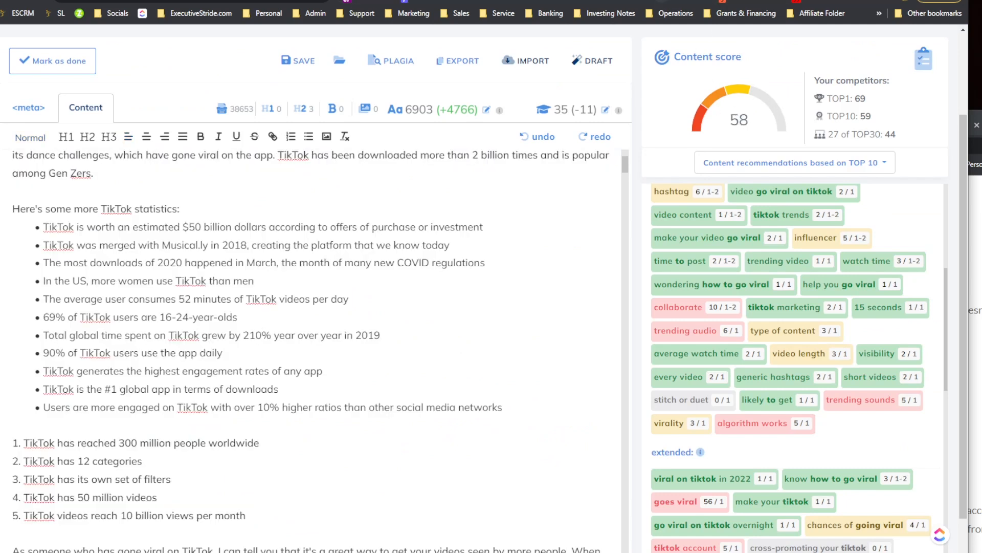
click(667, 2)
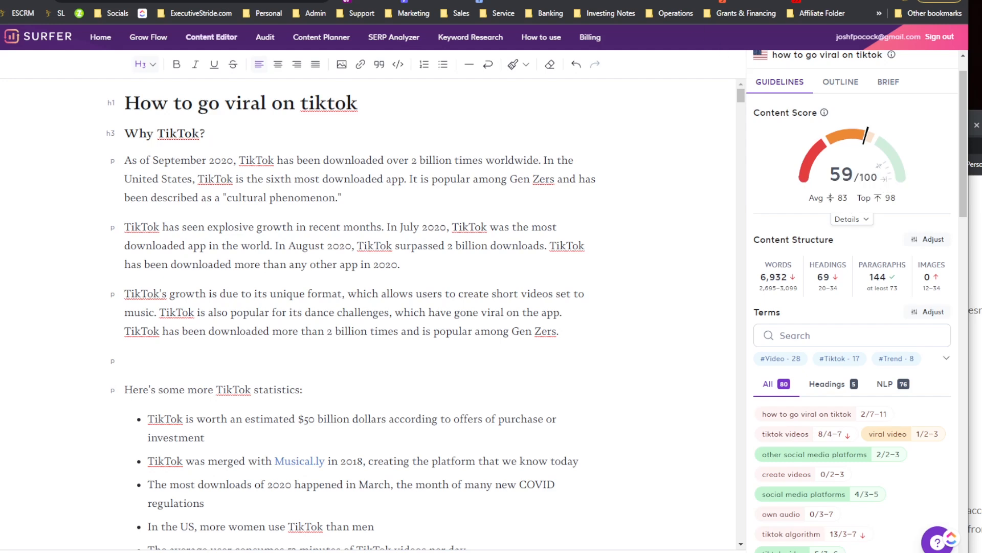
key(ctrl+Tab)
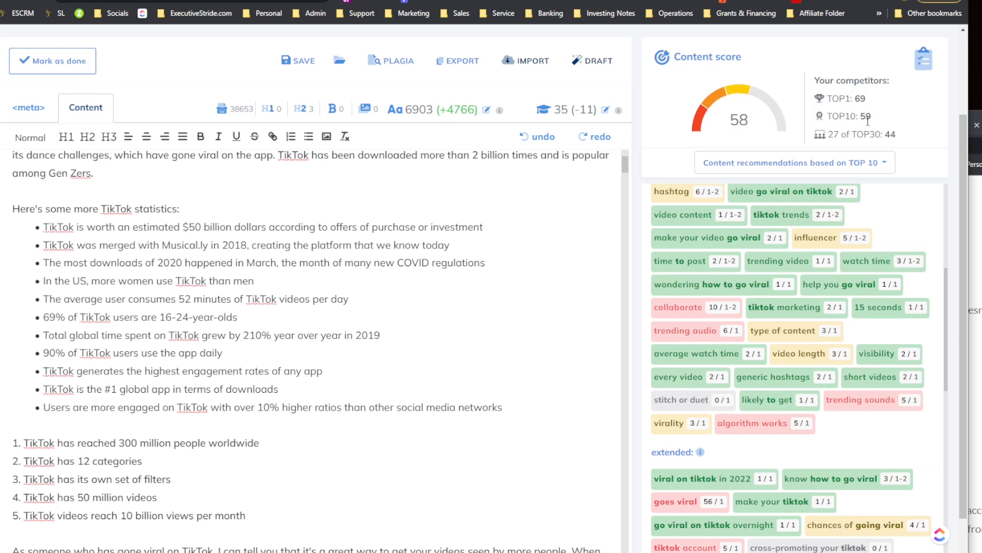
key(ctrl+shift+Tab)
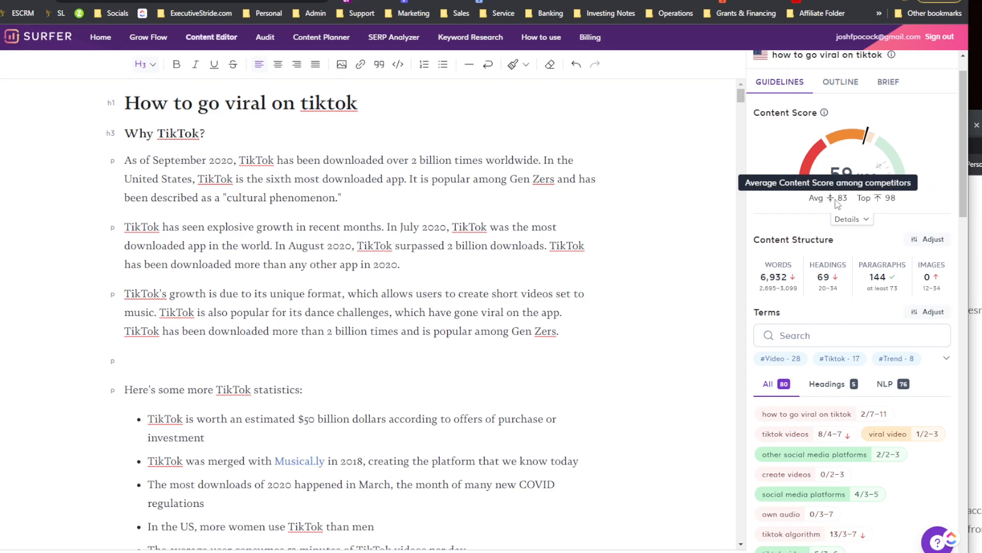
Step: Expand the content score details and browse the All, Headings and NLP term lists
click(862, 220)
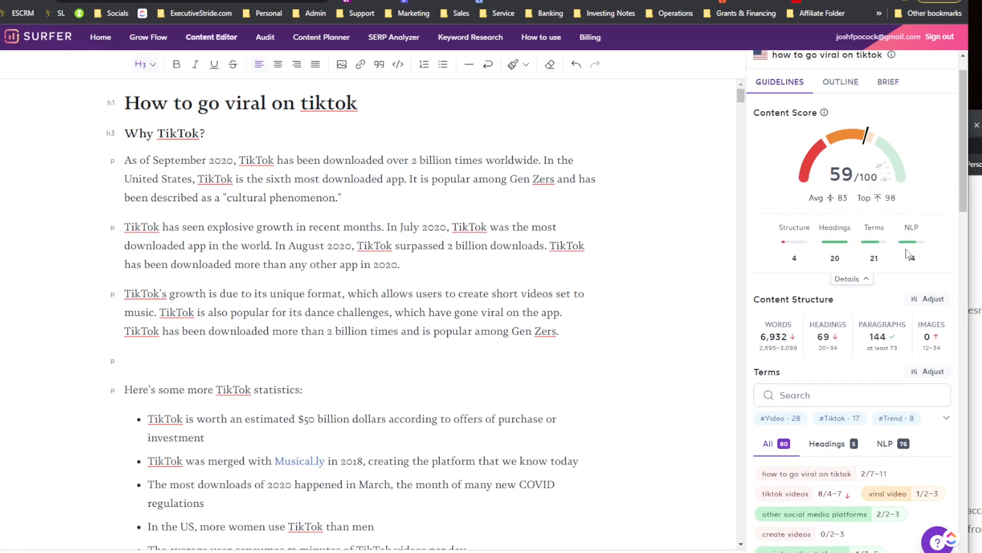
scroll(905, 253, down, 2)
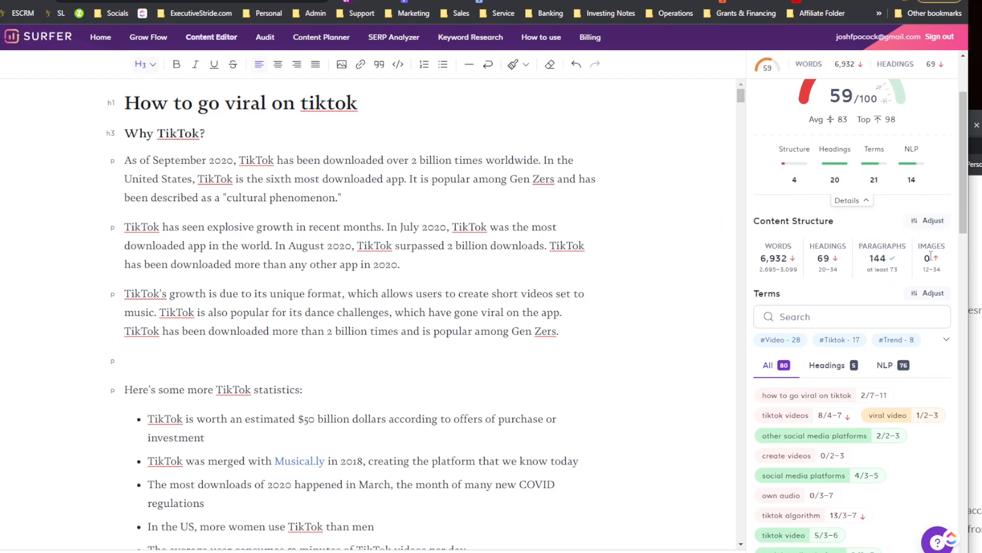
scroll(815, 293, down, 1)
scroll(815, 293, down, 2)
click(788, 241)
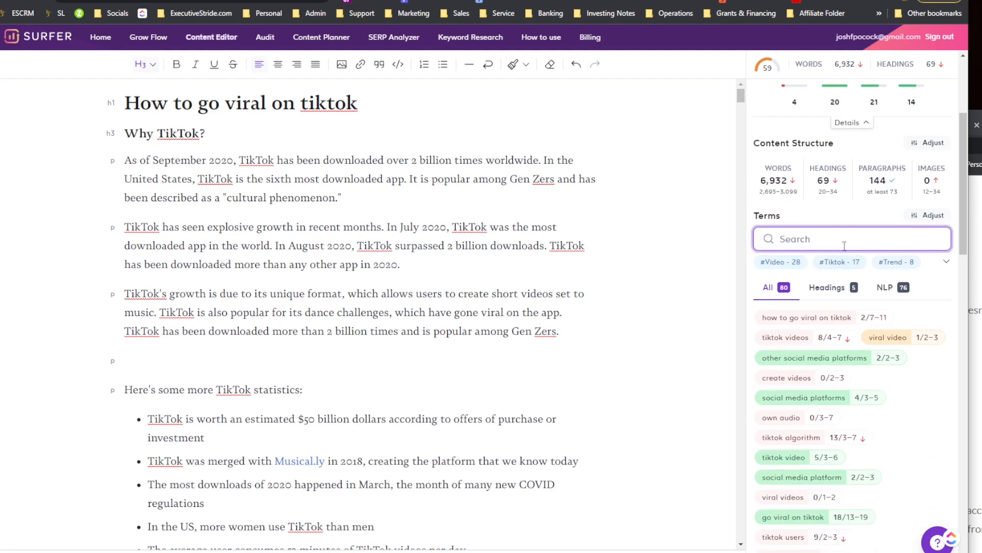
scroll(836, 255, down, 2)
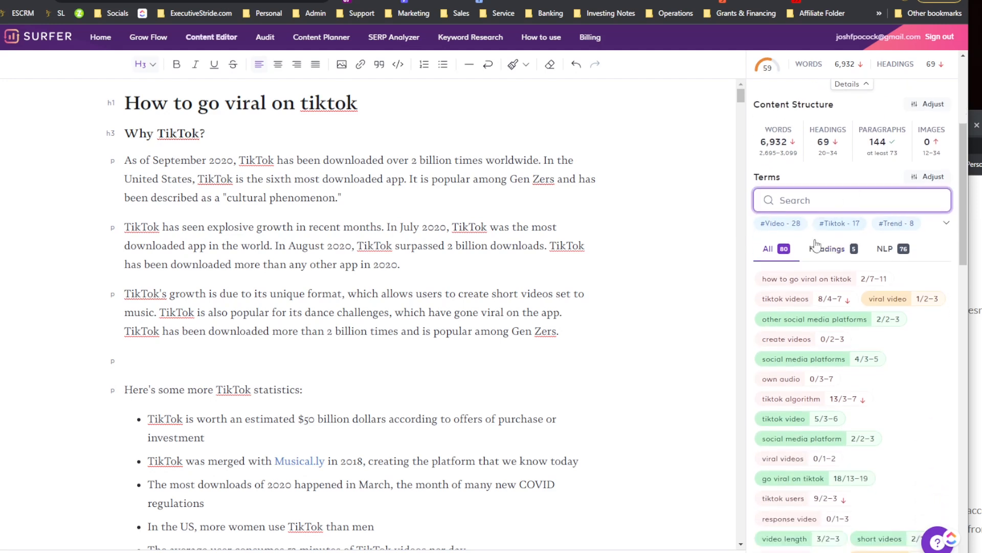
click(831, 259)
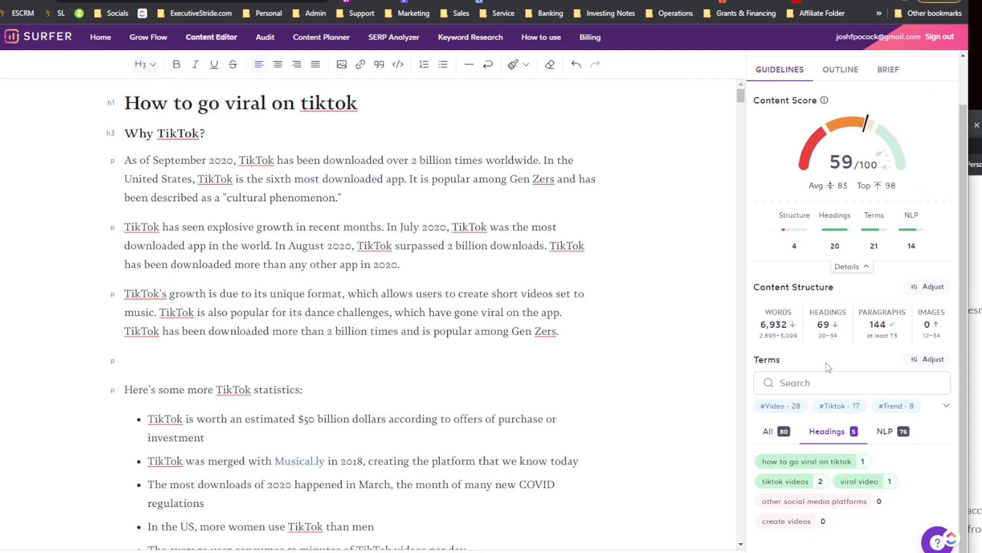
click(886, 431)
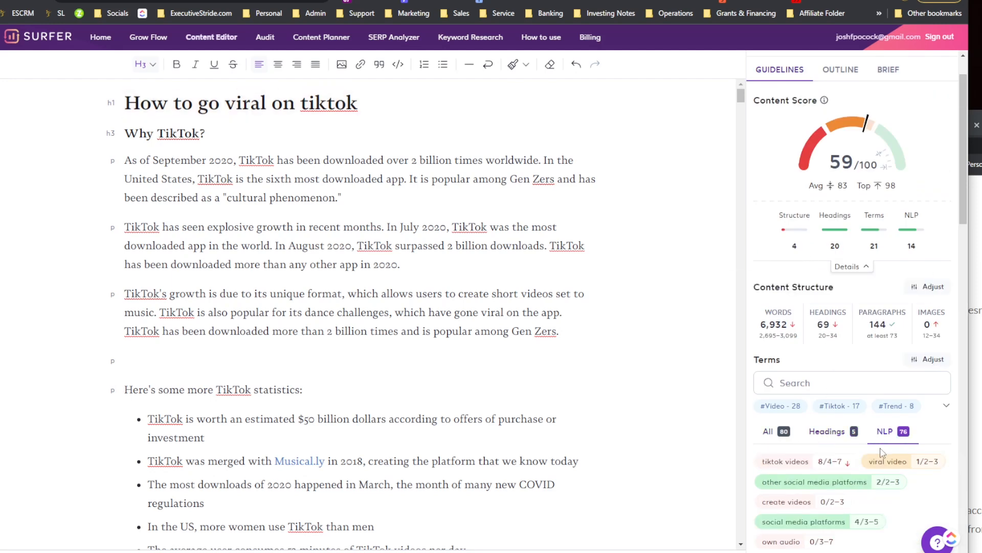
scroll(865, 434, down, 2)
scroll(863, 435, down, 2)
scroll(921, 271, down, 1)
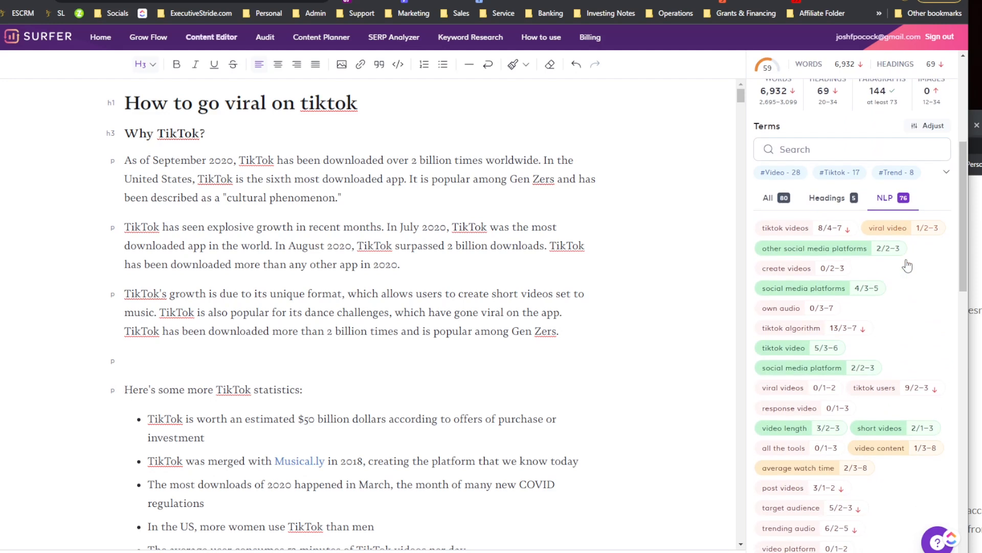
Step: Turn term highlighting on and back off in the Terms display options
click(935, 128)
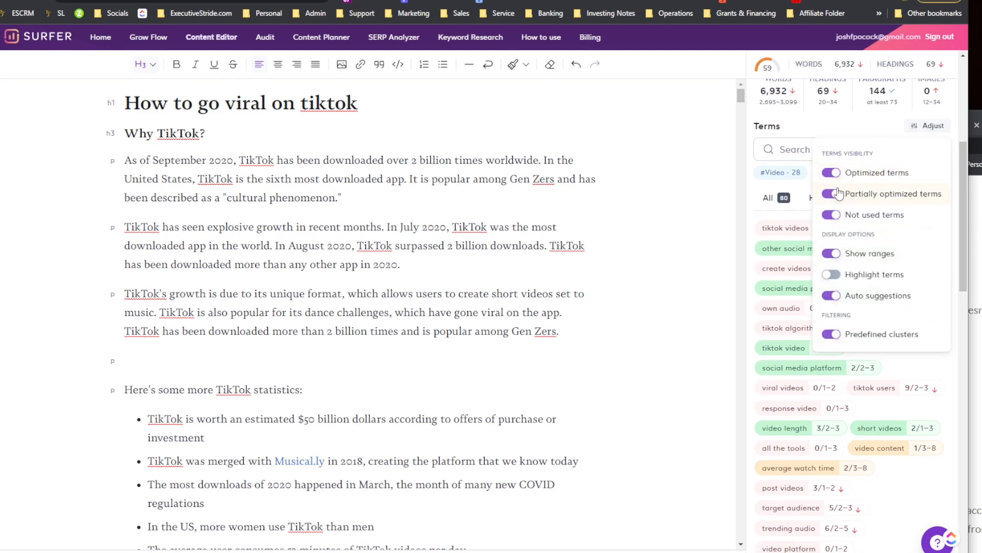
click(832, 274)
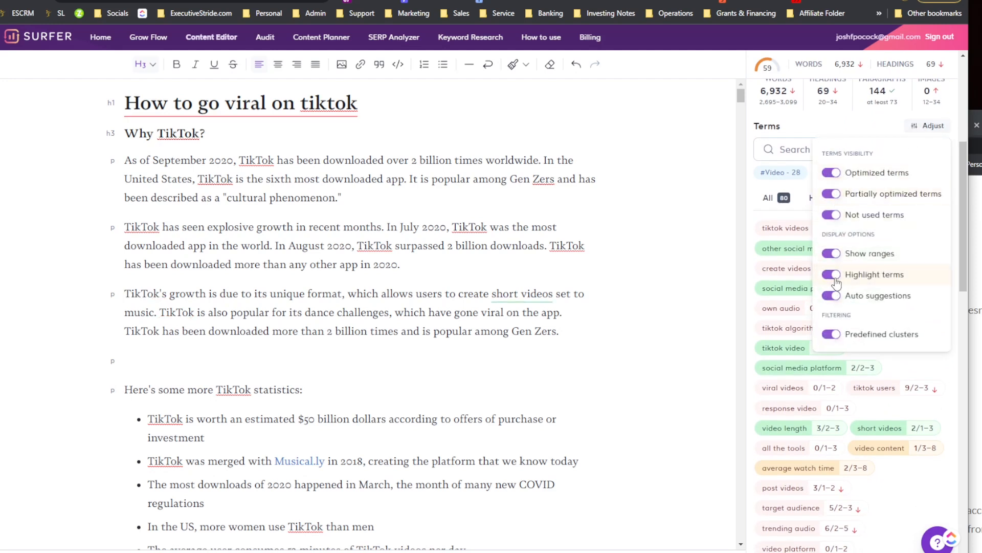
click(829, 276)
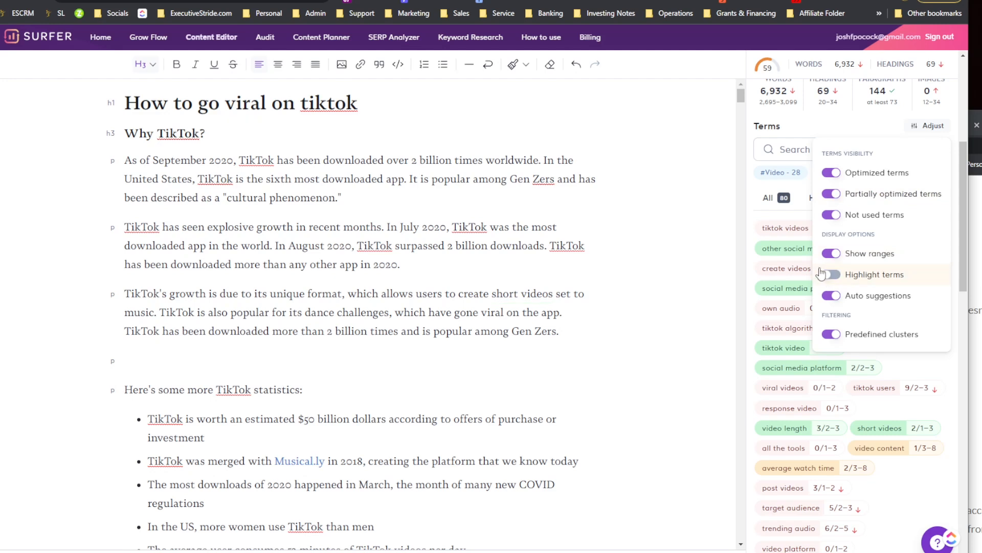
click(764, 216)
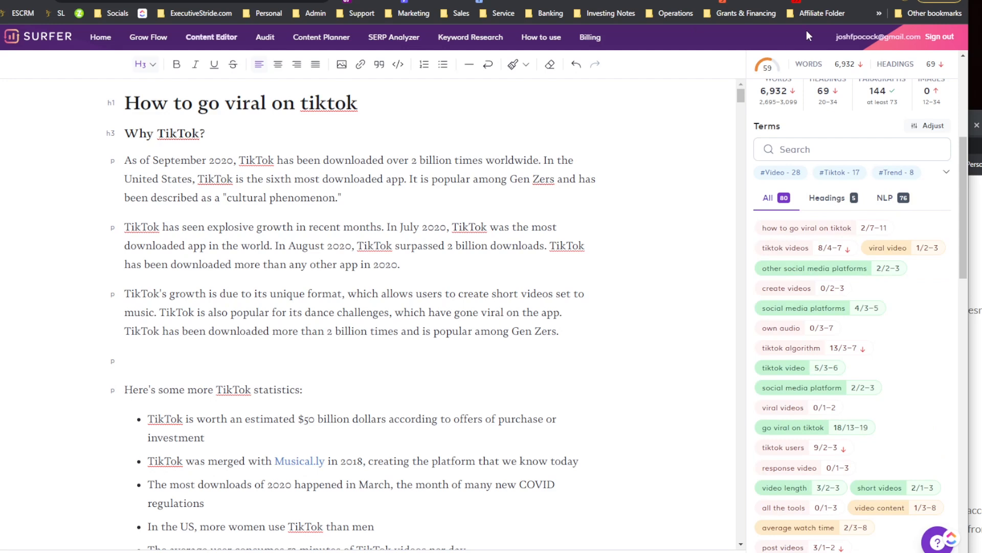
Step: Scroll through the All terms list to examine each term's usage against its range
scroll(781, 159, up, 4)
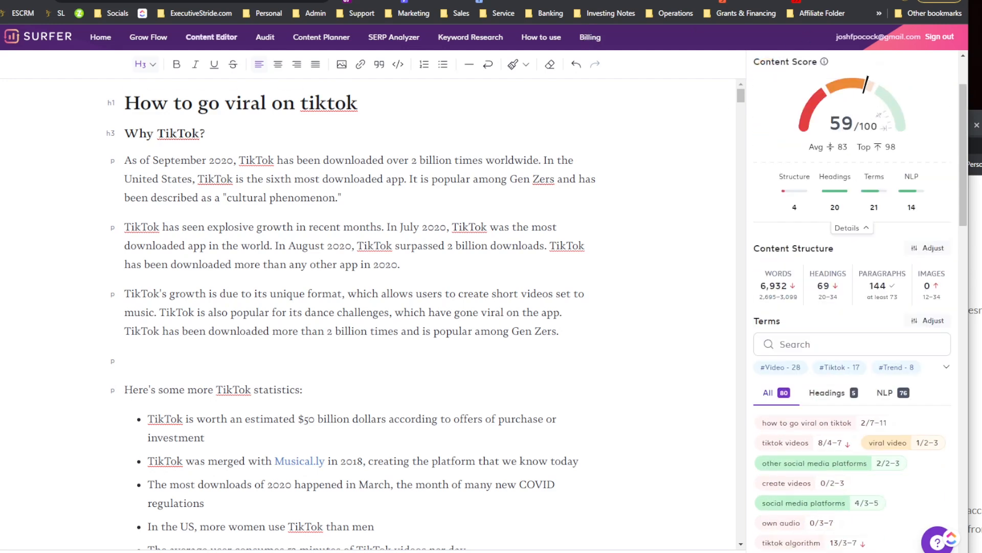
scroll(731, 327, down, 2)
scroll(816, 344, down, 3)
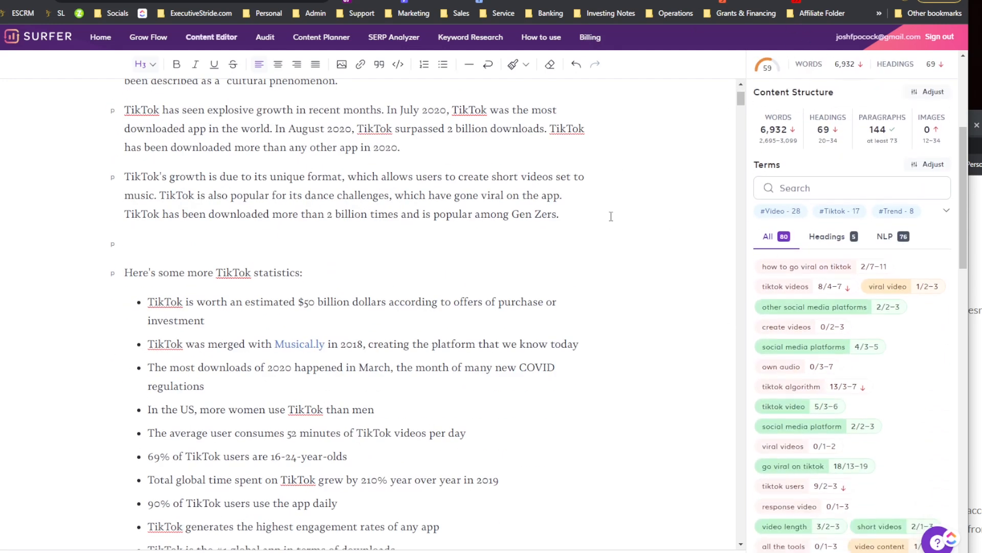
scroll(921, 327, up, 5)
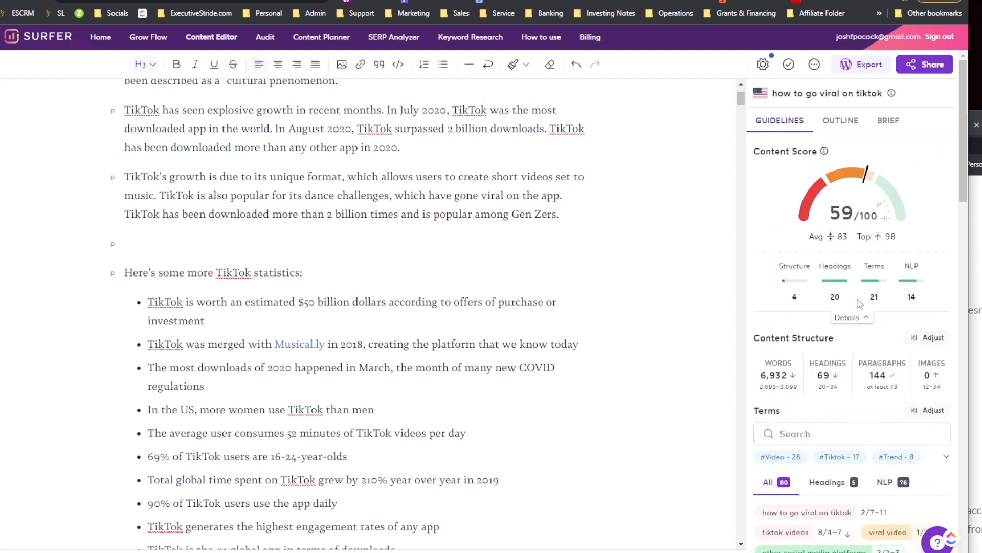
scroll(850, 302, down, 10)
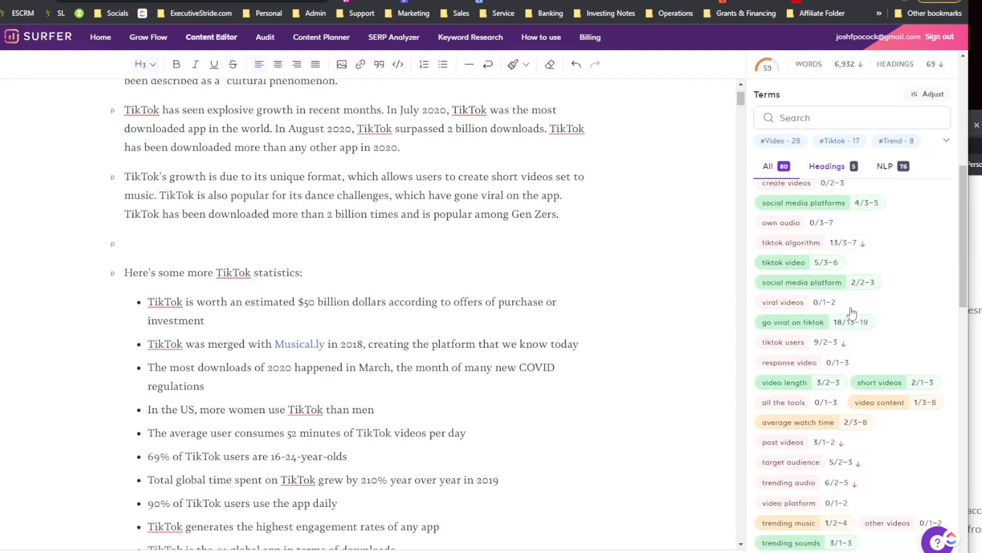
scroll(851, 313, down, 5)
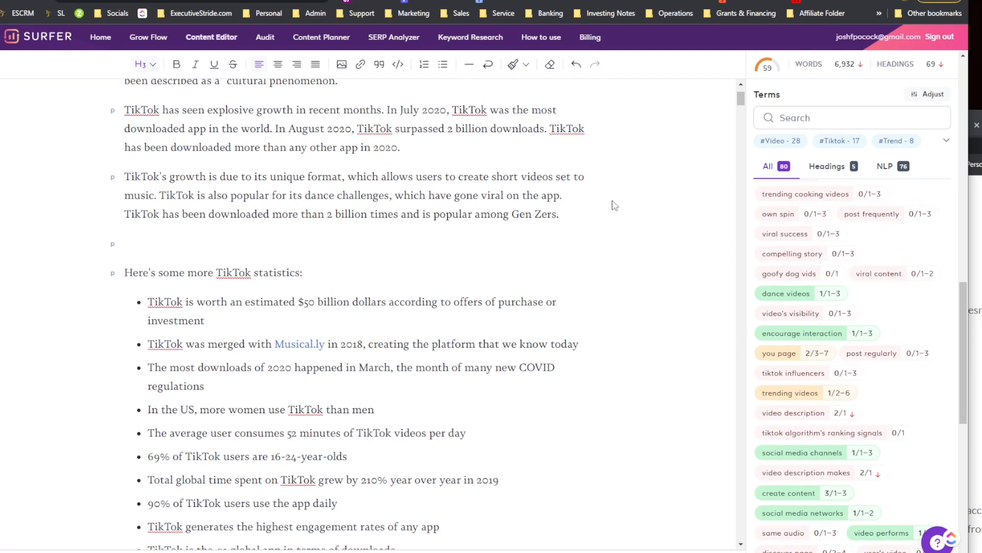
Step: Switch to the Outline tab and expand the Titles section to review the AI-generated title suggestions, then collapse it
scroll(801, 335, down, 8)
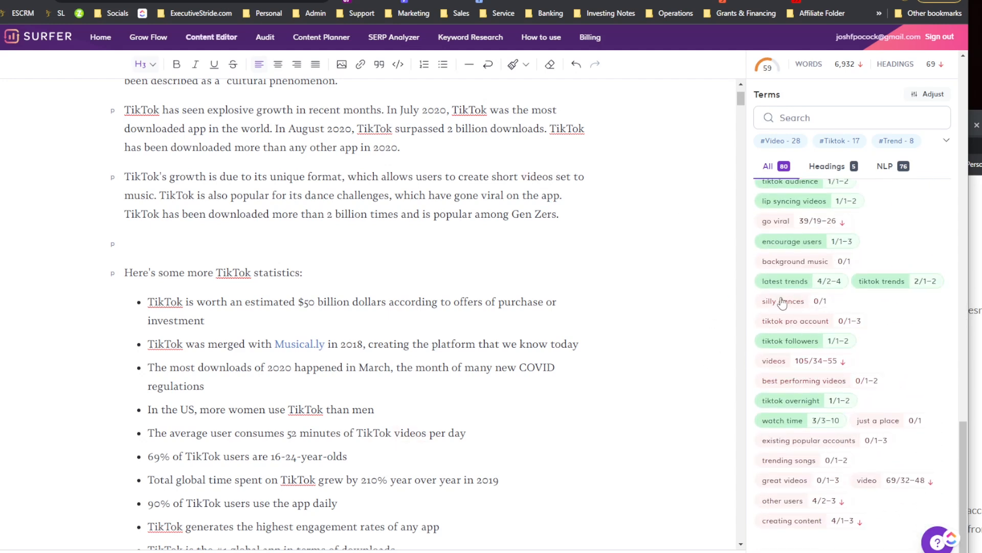
scroll(790, 317, up, 4)
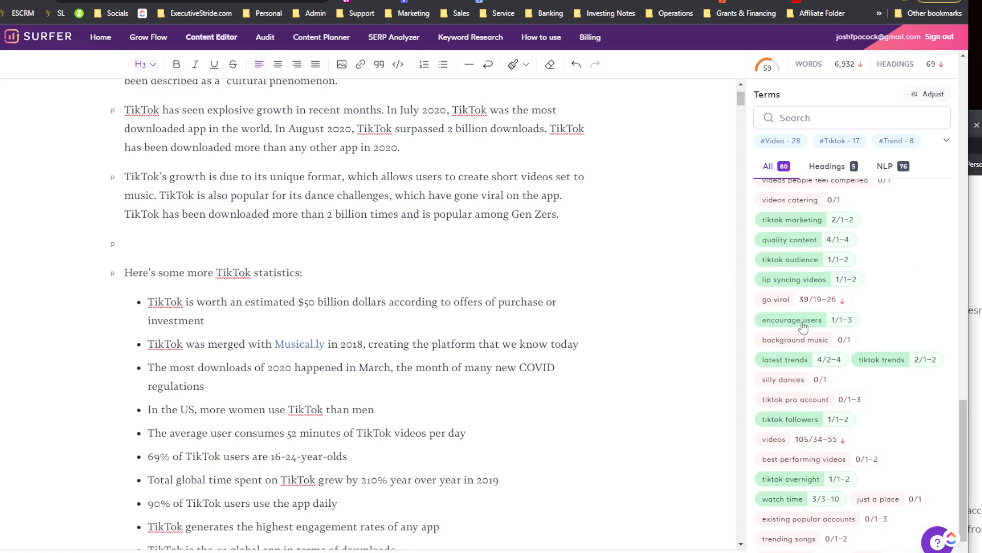
scroll(813, 374, up, 2)
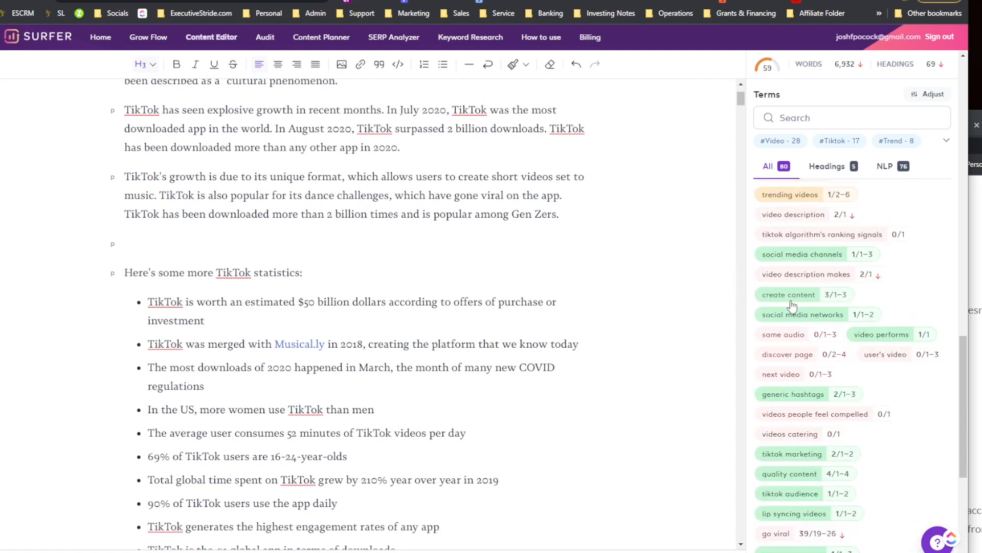
scroll(793, 306, up, 7)
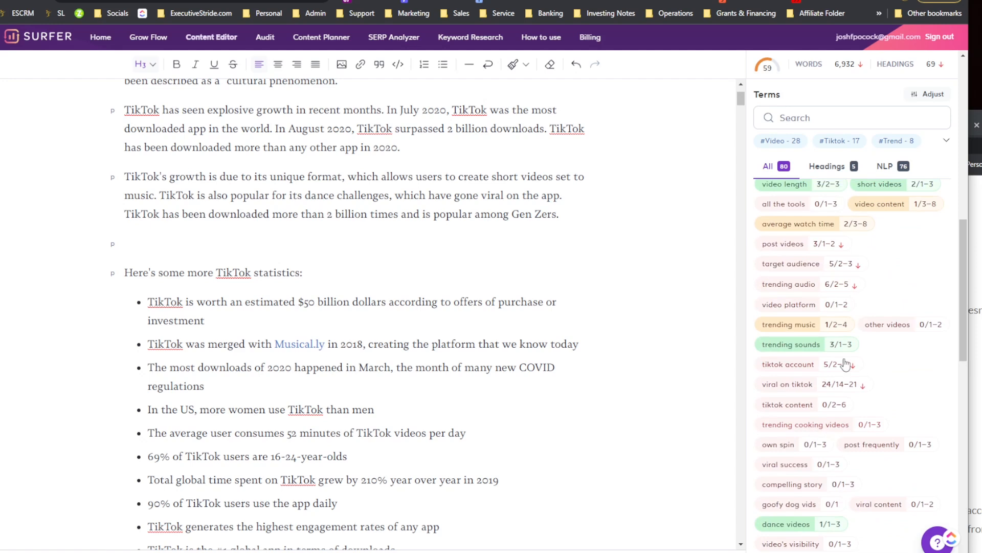
scroll(839, 353, up, 8)
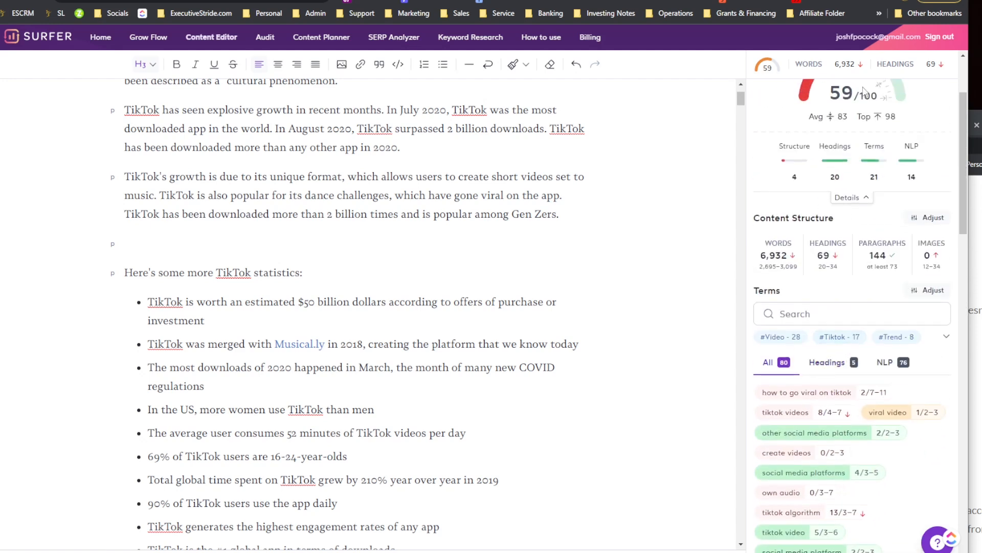
scroll(873, 114, up, 3)
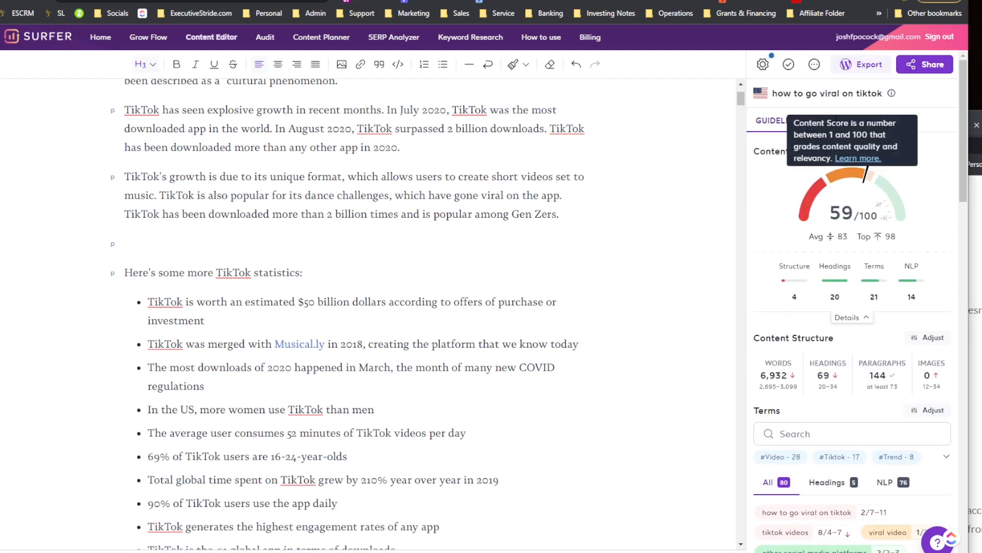
click(840, 120)
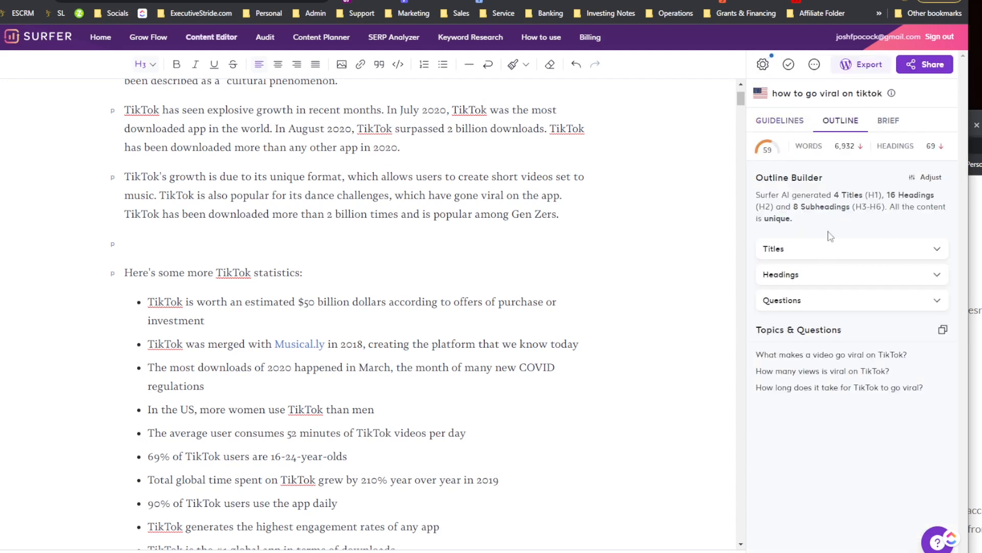
click(824, 253)
scroll(829, 266, down, 1)
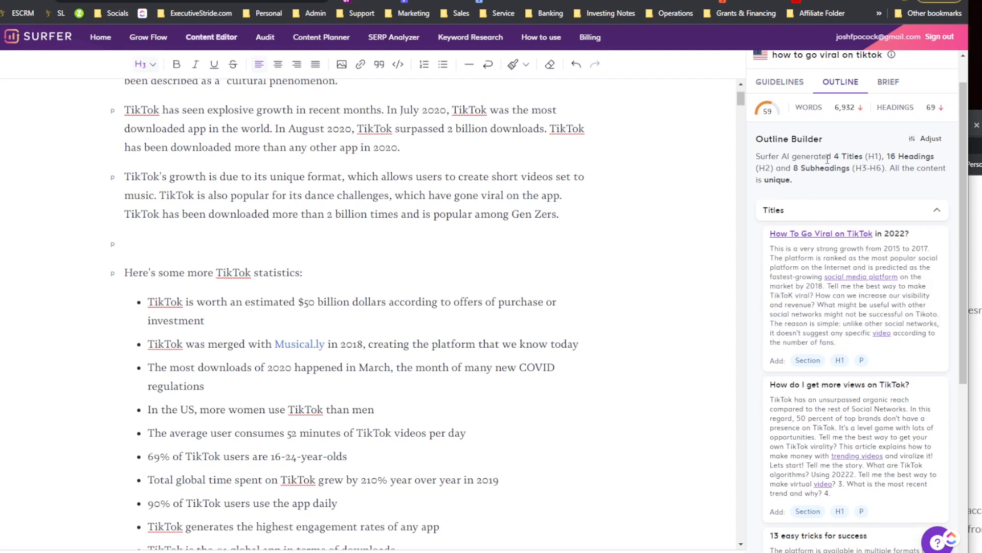
click(828, 204)
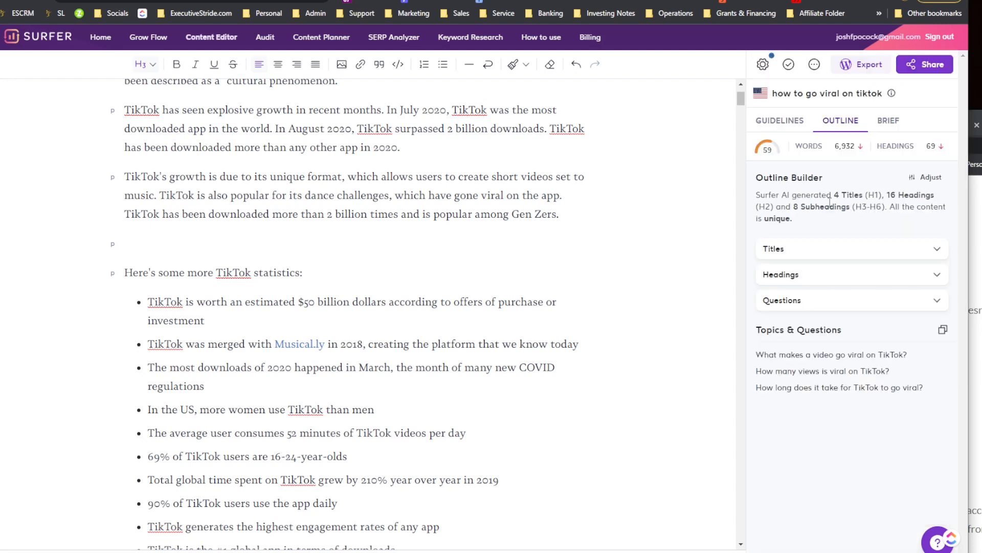
Step: Select a phrase in the TikTok growth paragraph to inspect the inline formatting toolbar's highlight options, then deselect it
drag(312, 176, 412, 176)
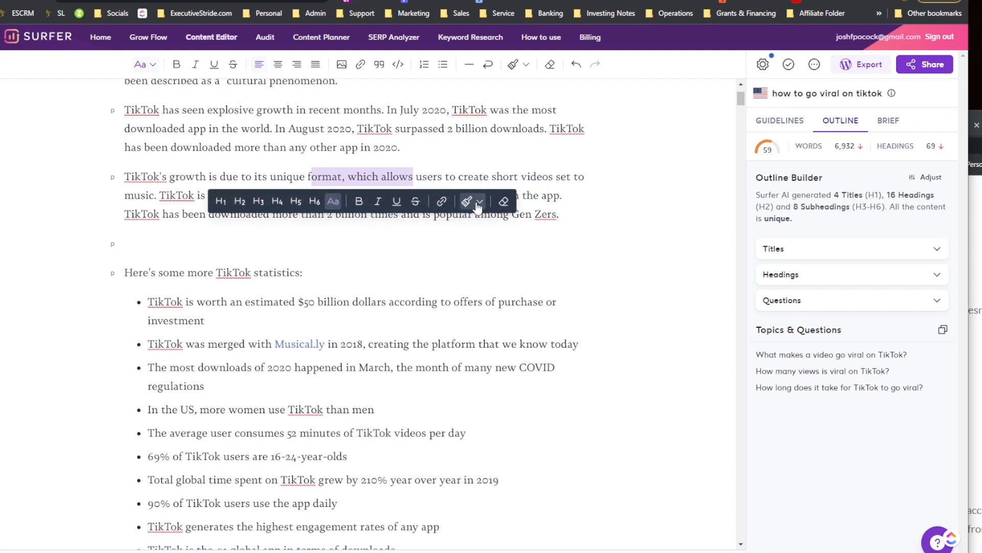
click(478, 205)
click(450, 176)
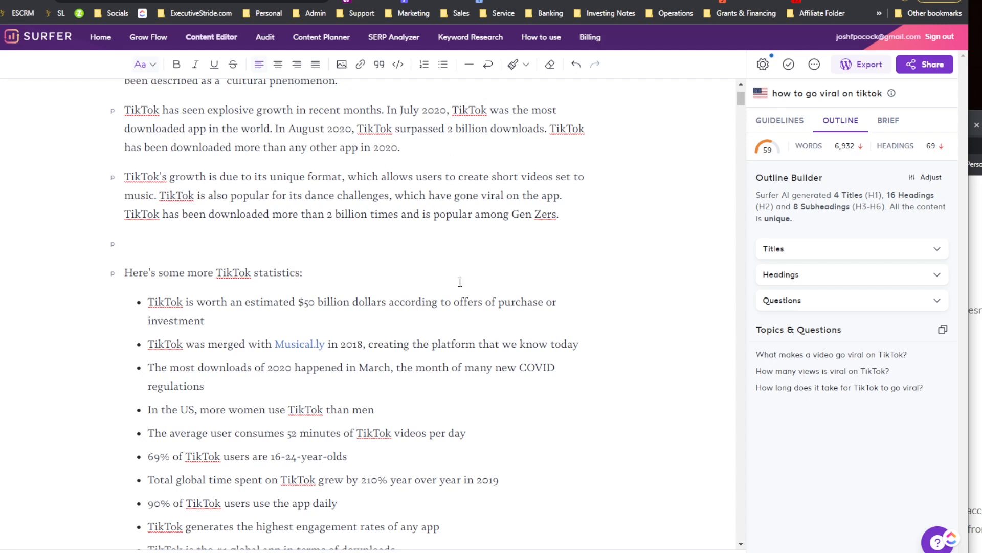
Step: Switch to the Brief tab to review the notes and competitor links for the article
scroll(679, 192, up, 2)
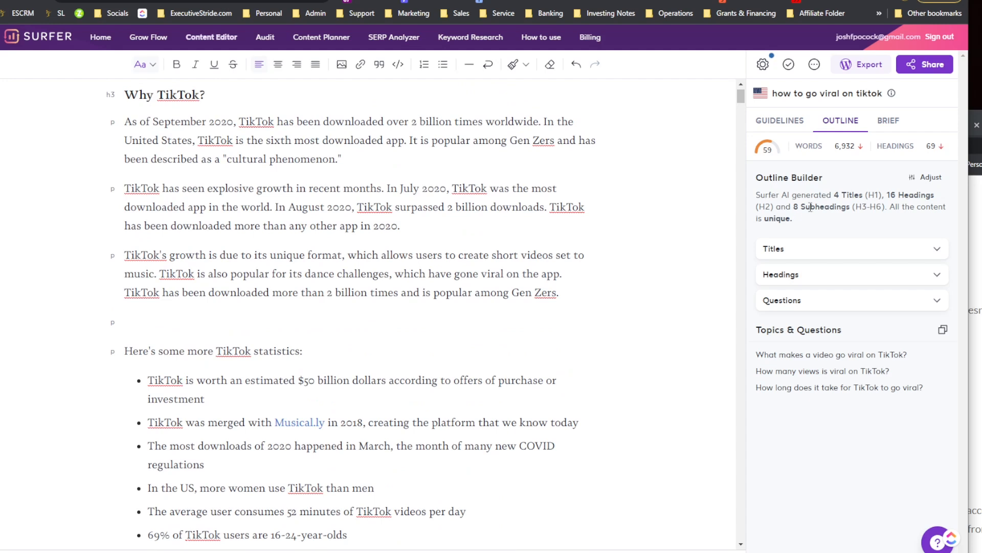
click(882, 125)
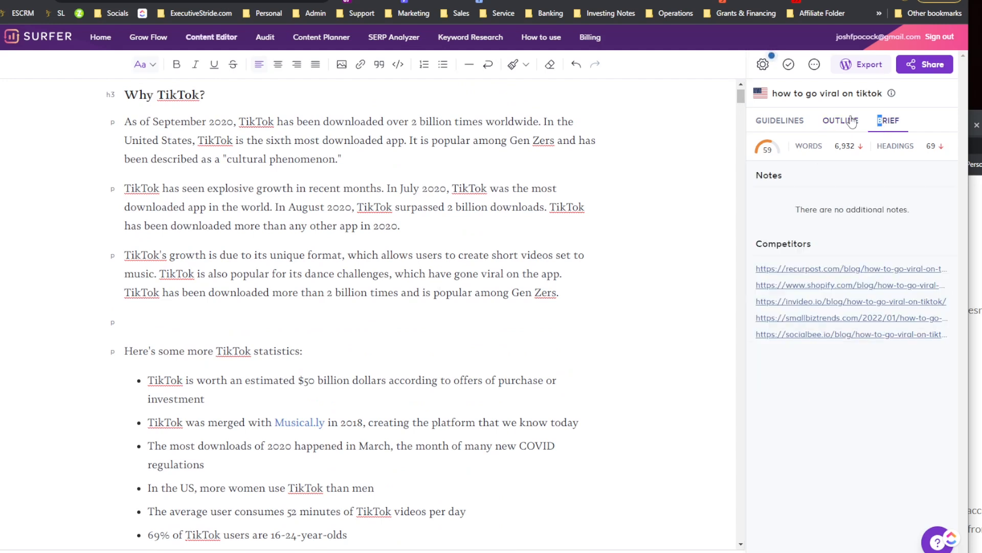
click(778, 128)
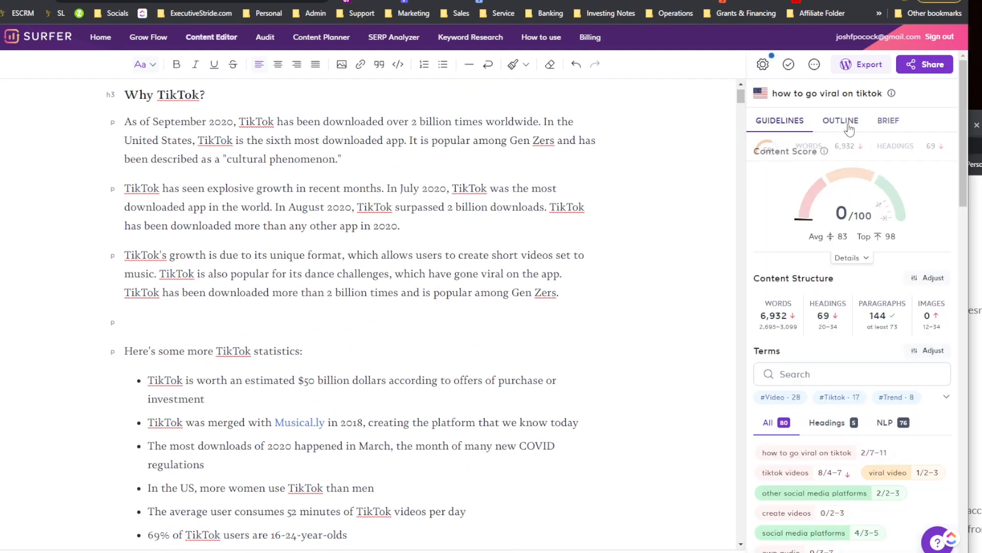
click(888, 122)
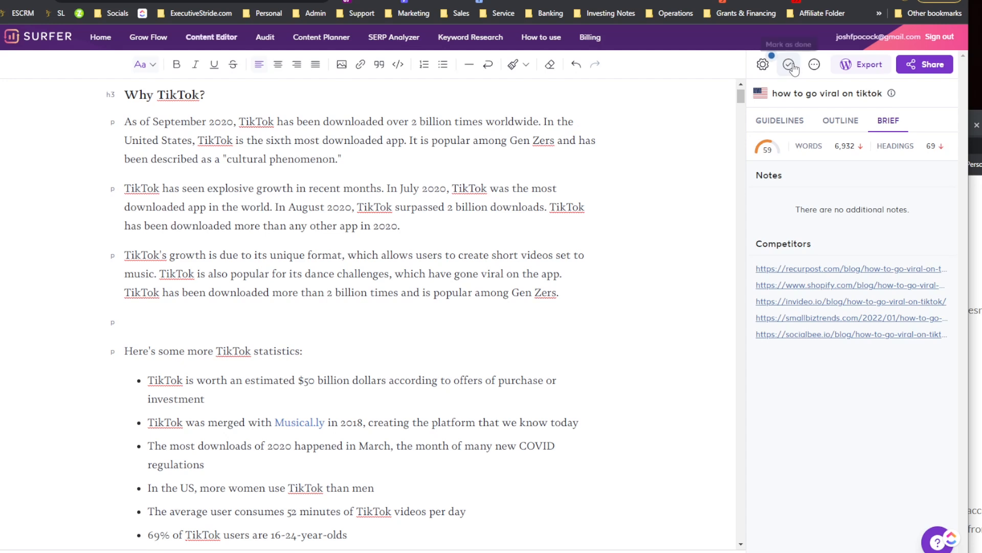
Step: Open the Learn how to use Content Editor guide from the options menu and scroll through its contents list
click(814, 65)
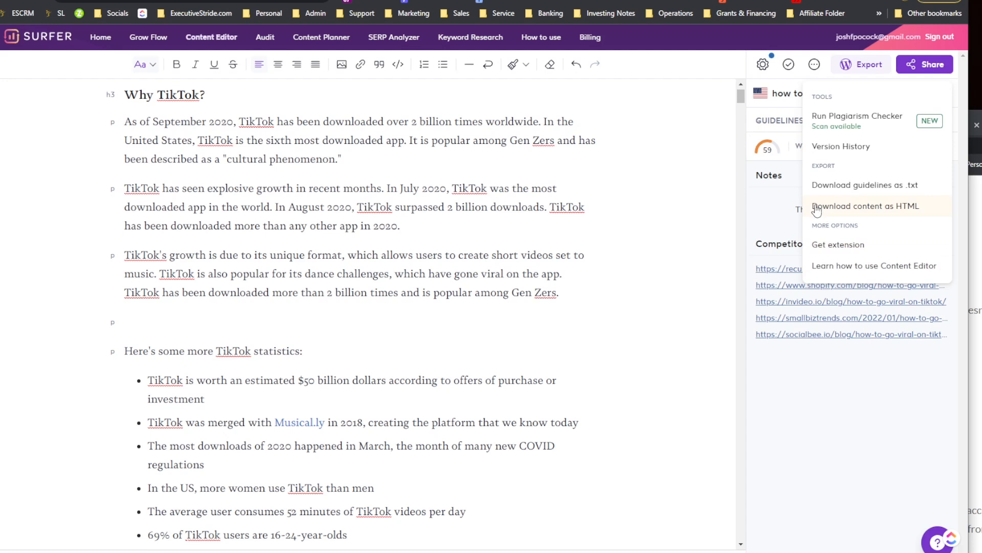
click(831, 262)
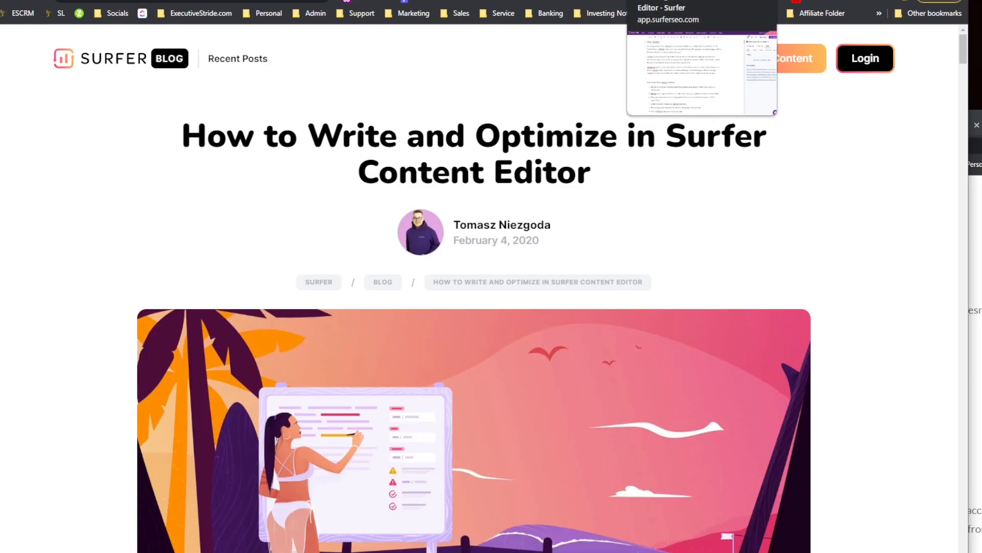
scroll(526, 265, down, 6)
scroll(441, 268, down, 20)
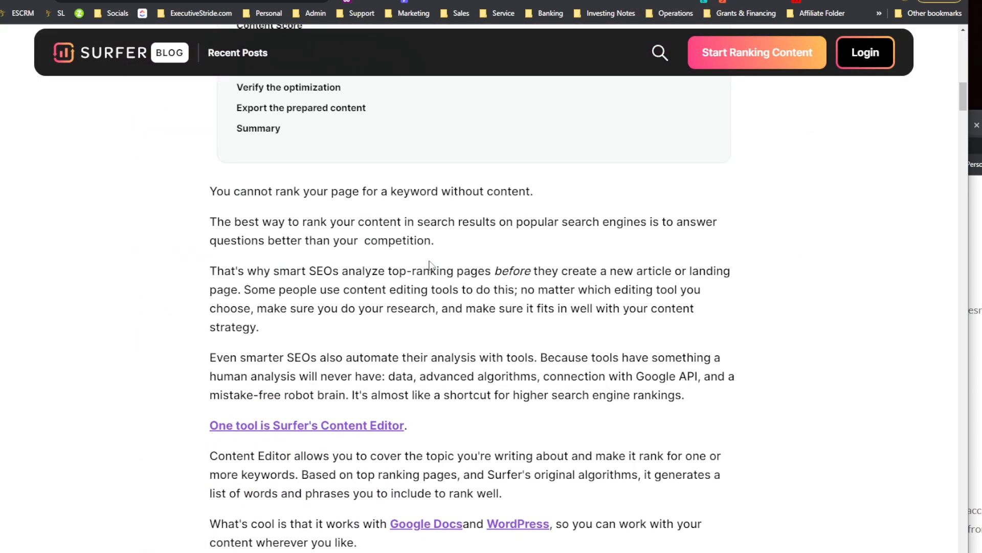
scroll(432, 266, down, 20)
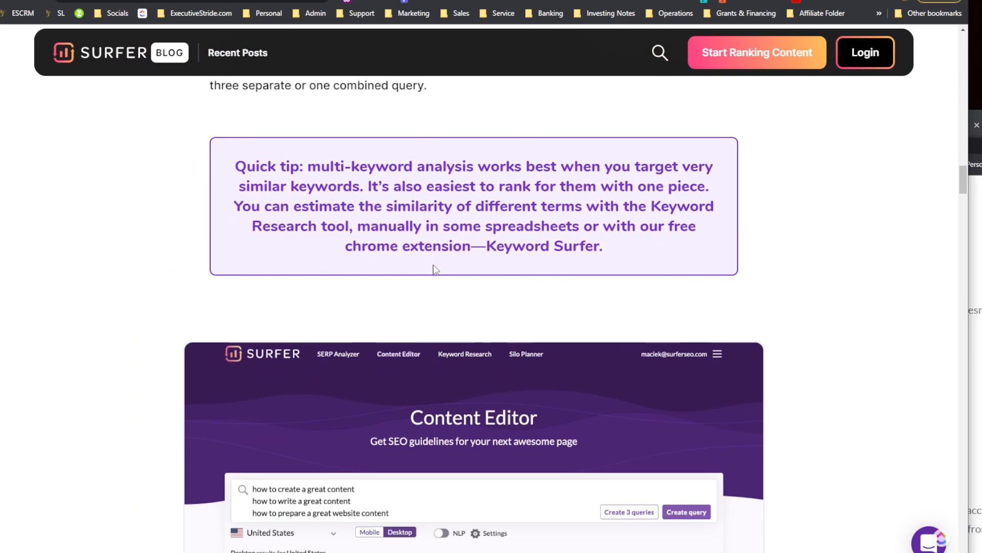
scroll(435, 265, up, 20)
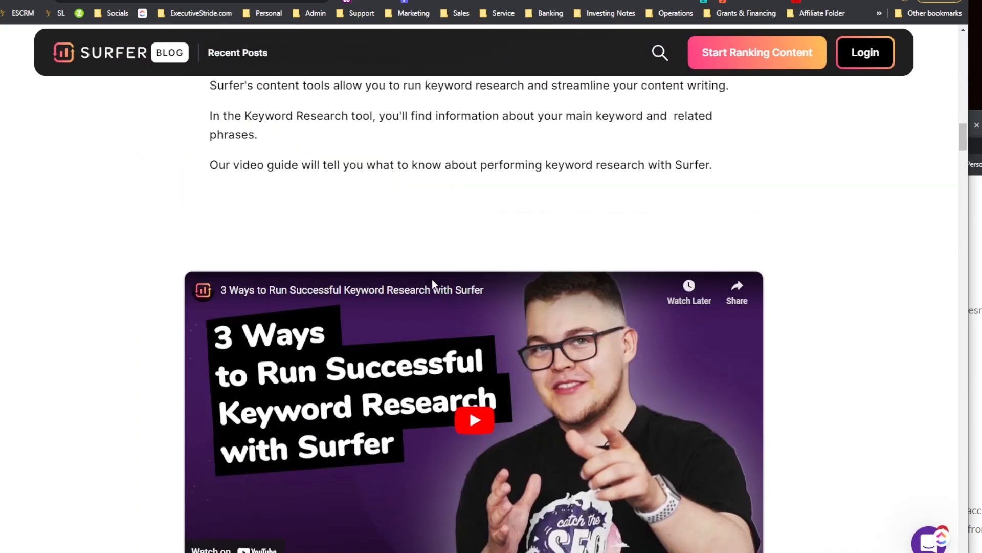
scroll(435, 285, up, 11)
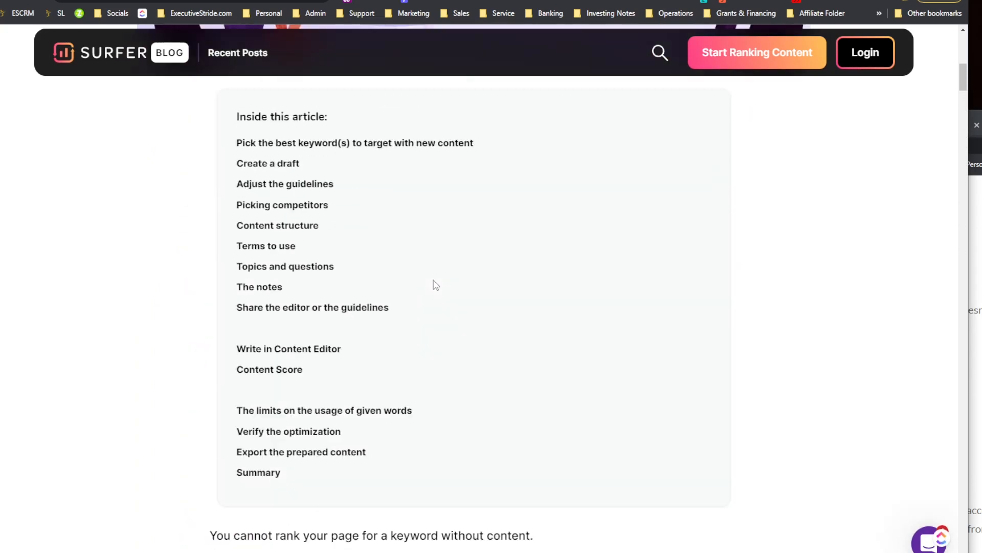
scroll(433, 283, down, 8)
scroll(431, 283, down, 18)
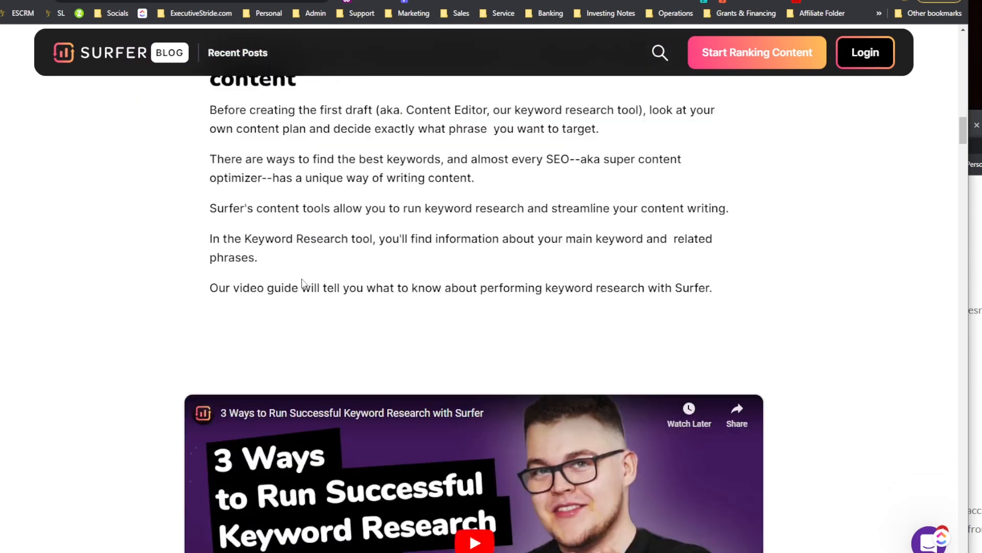
scroll(305, 287, down, 5)
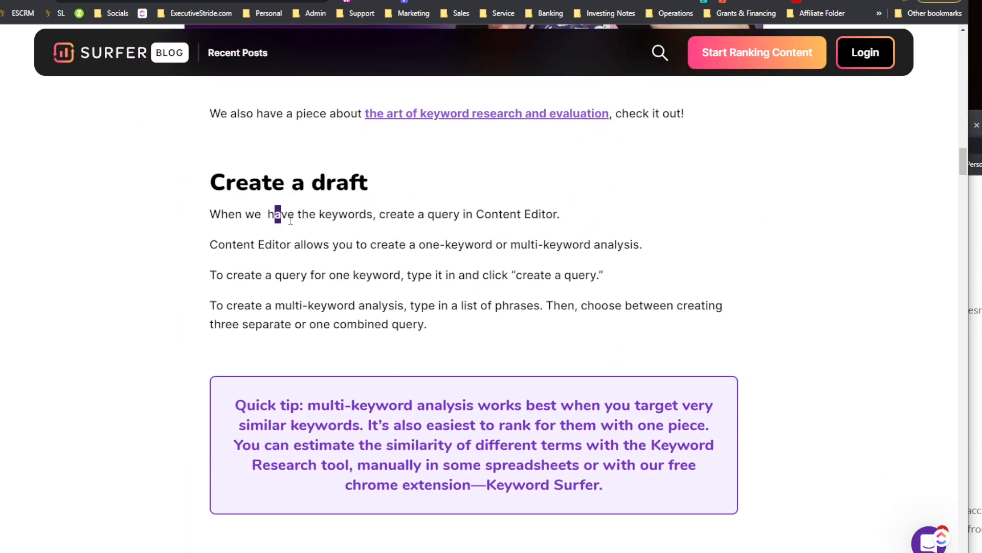
Step: Read through the guide's Create a draft, Adjust the guidelines and Picking competitors sections
drag(275, 214, 445, 228)
click(327, 259)
scroll(330, 259, down, 9)
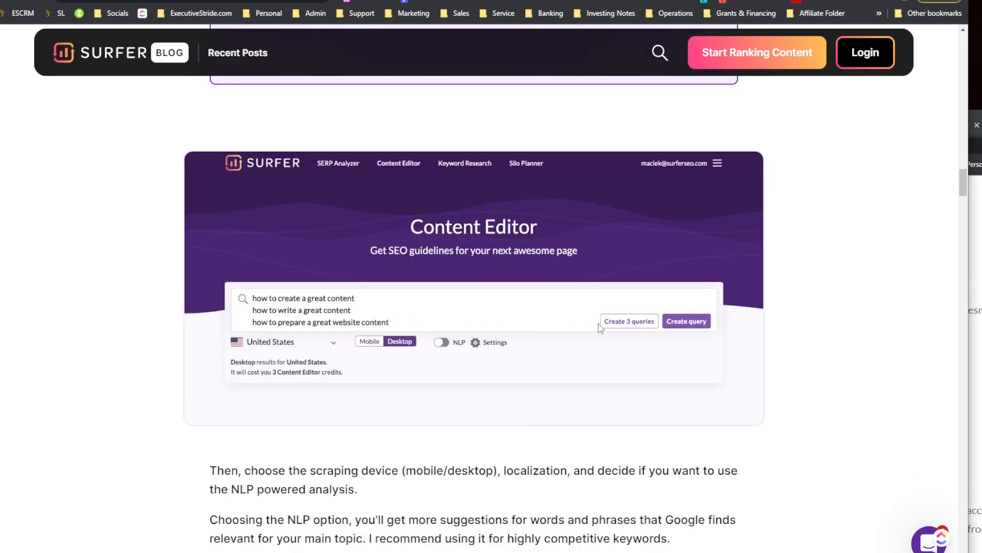
scroll(512, 287, down, 2)
scroll(414, 277, down, 3)
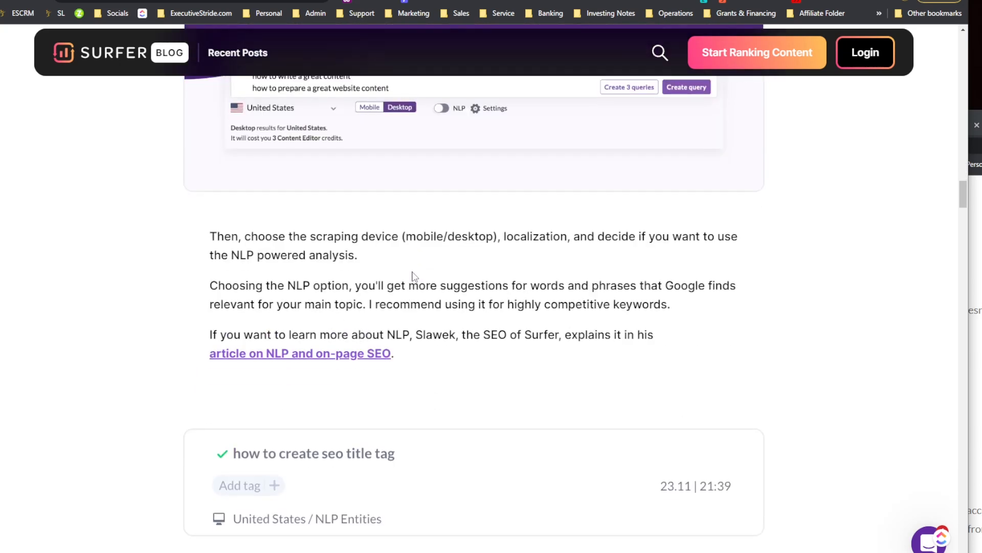
scroll(409, 274, down, 5)
scroll(343, 256, down, 8)
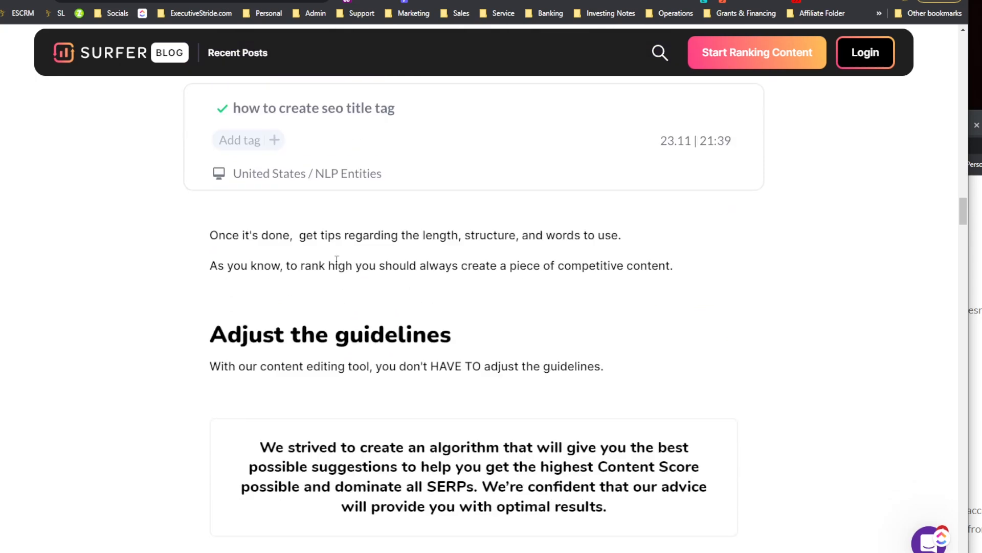
scroll(348, 271, down, 15)
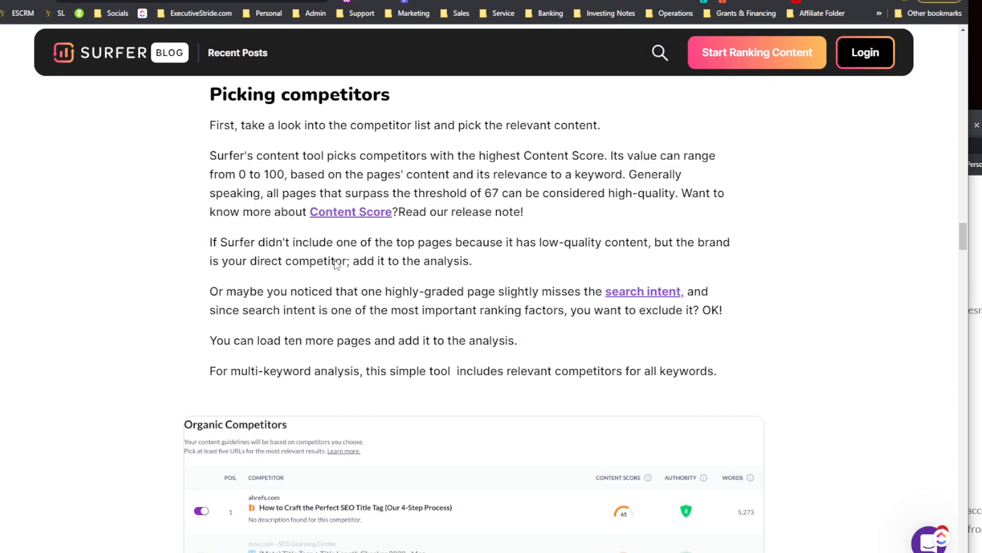
scroll(361, 282, down, 9)
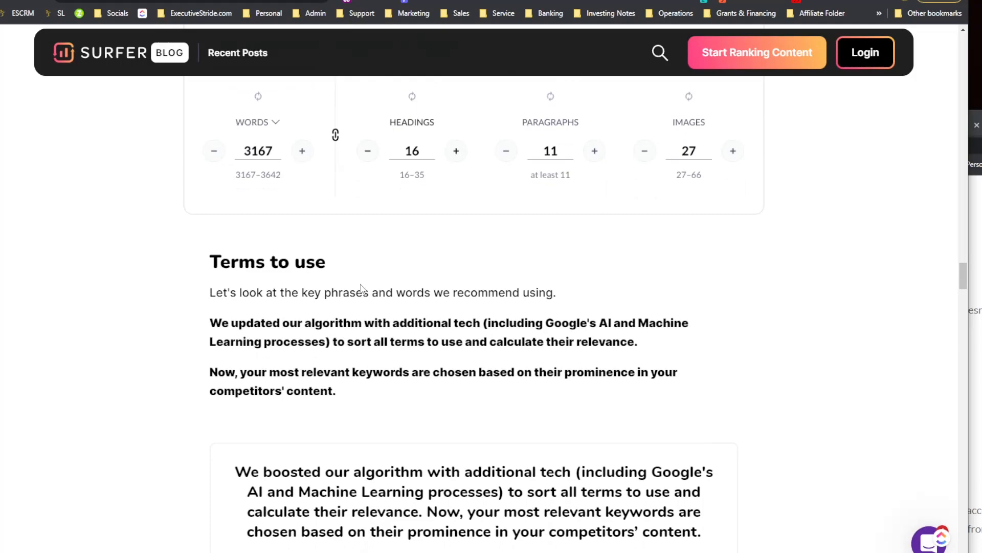
scroll(367, 253, up, 20)
scroll(363, 271, up, 15)
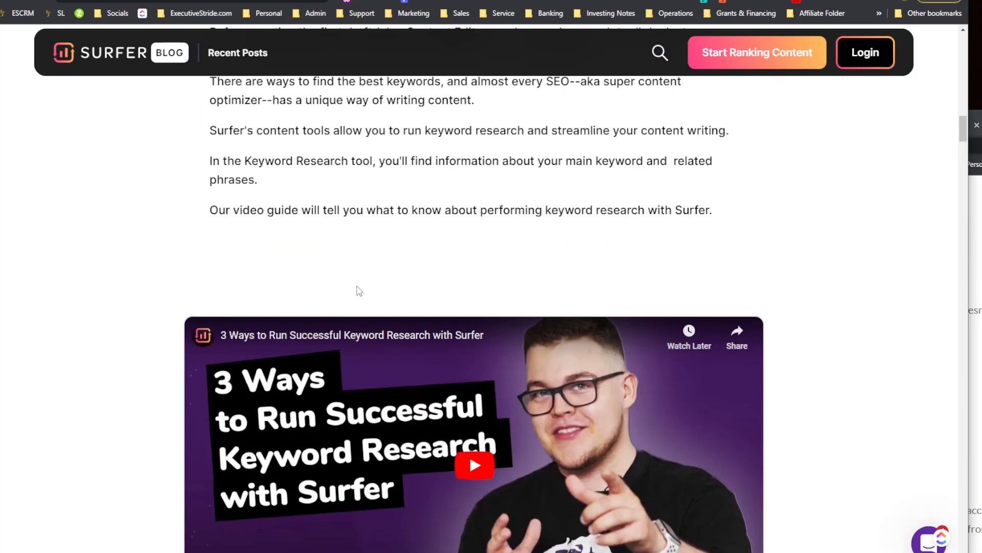
scroll(418, 369, down, 3)
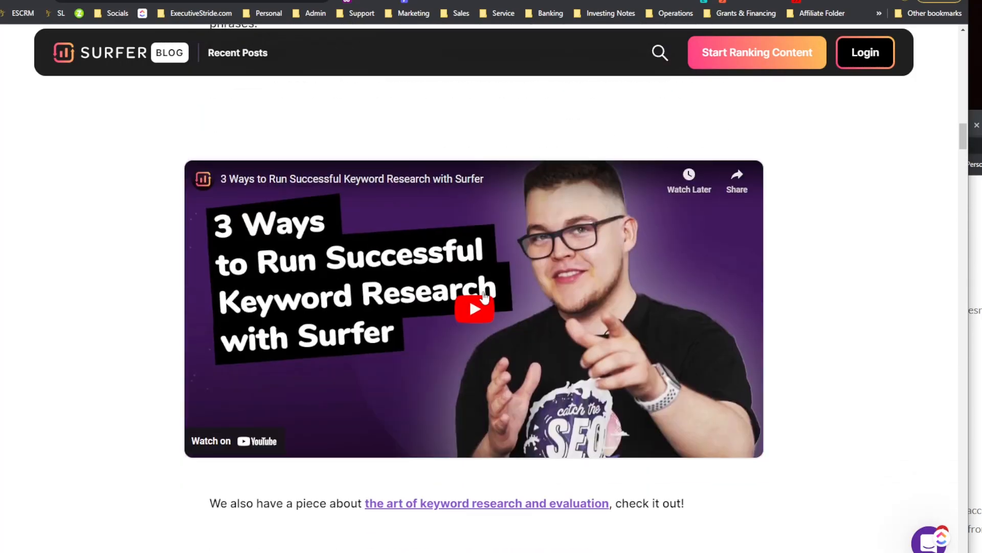
Step: Play the embedded 3 Ways to Run Successful Keyword Research with Surfer video and skip through its timeline
click(471, 305)
click(243, 434)
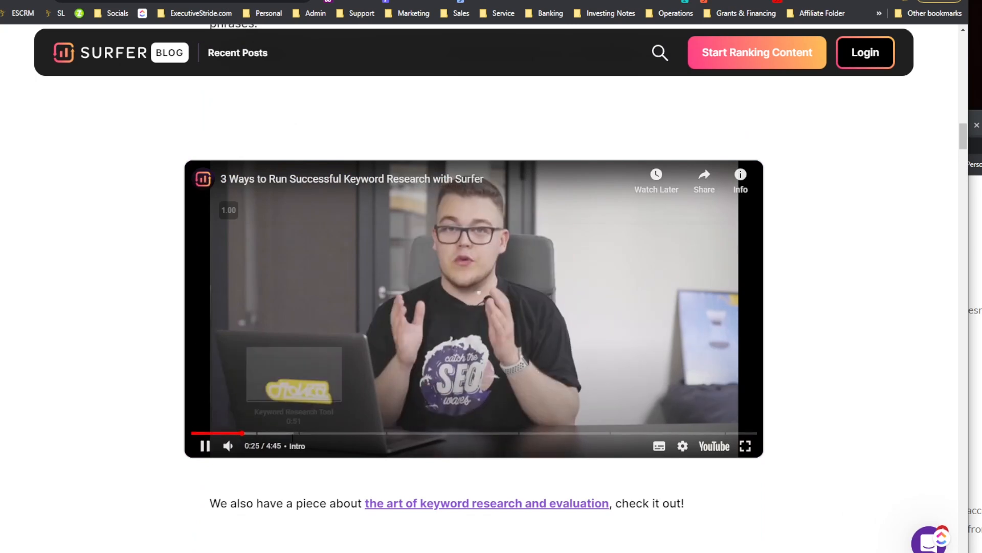
click(291, 433)
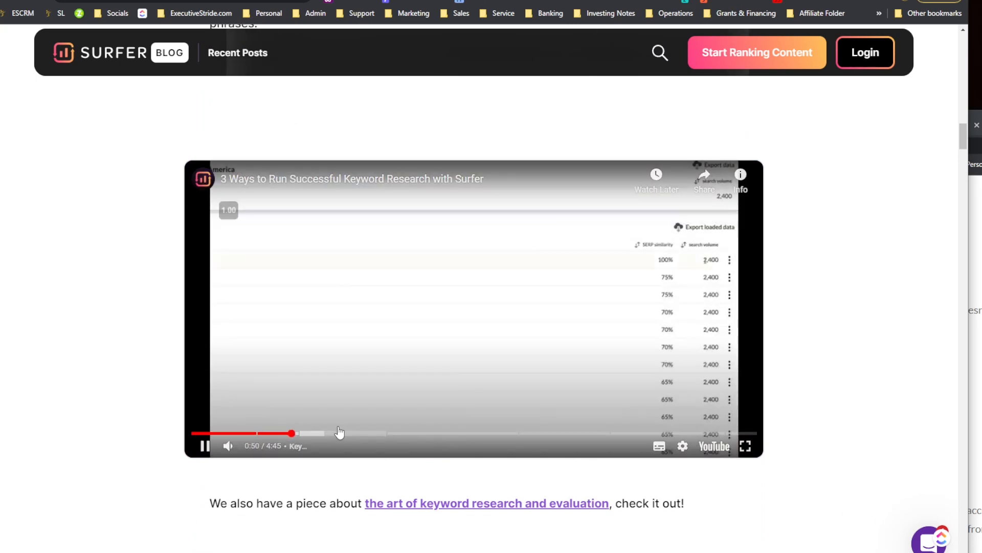
click(349, 433)
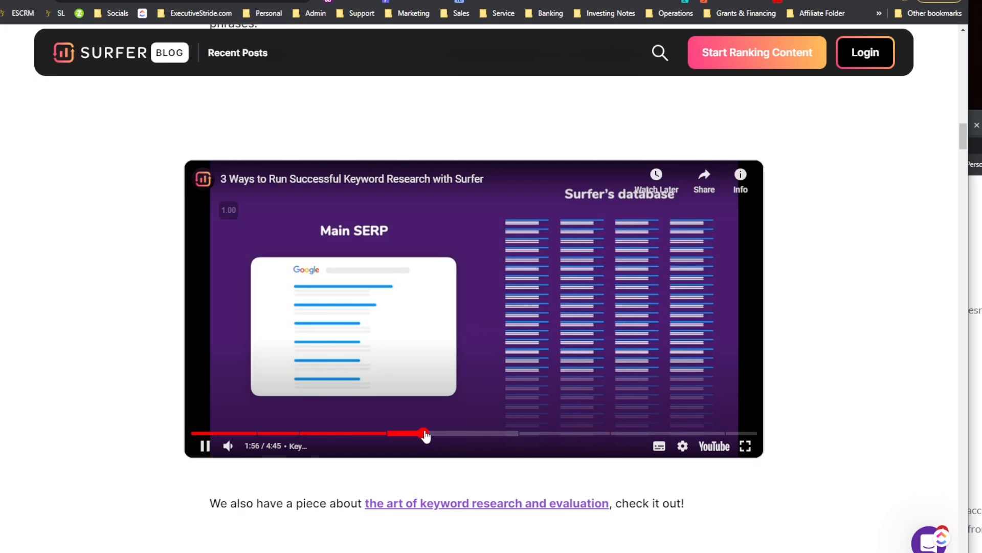
click(425, 433)
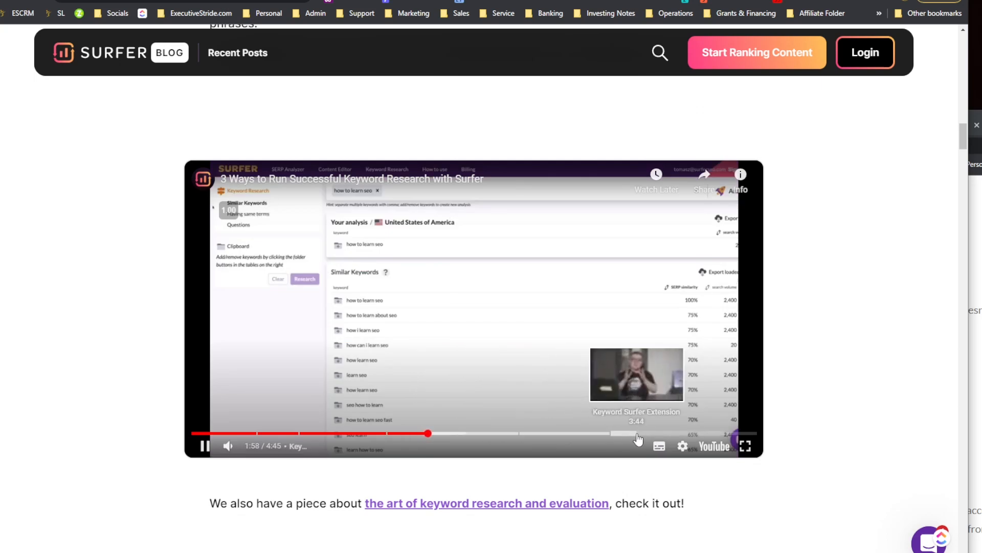
click(637, 433)
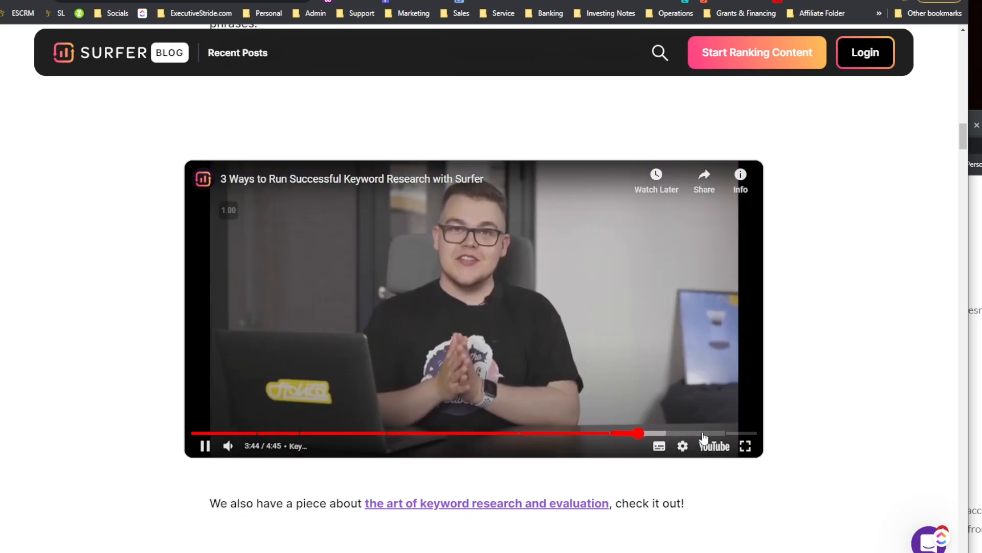
click(702, 433)
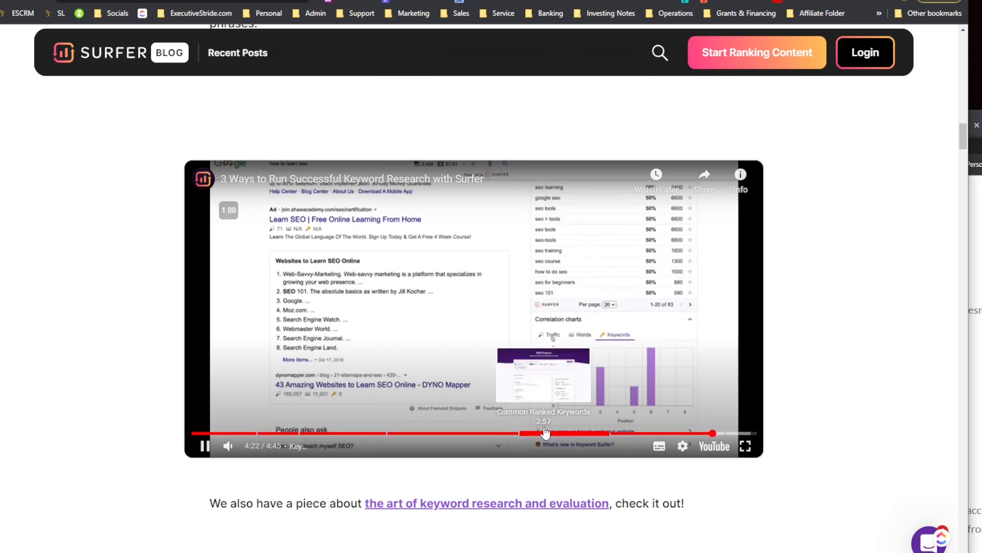
click(543, 433)
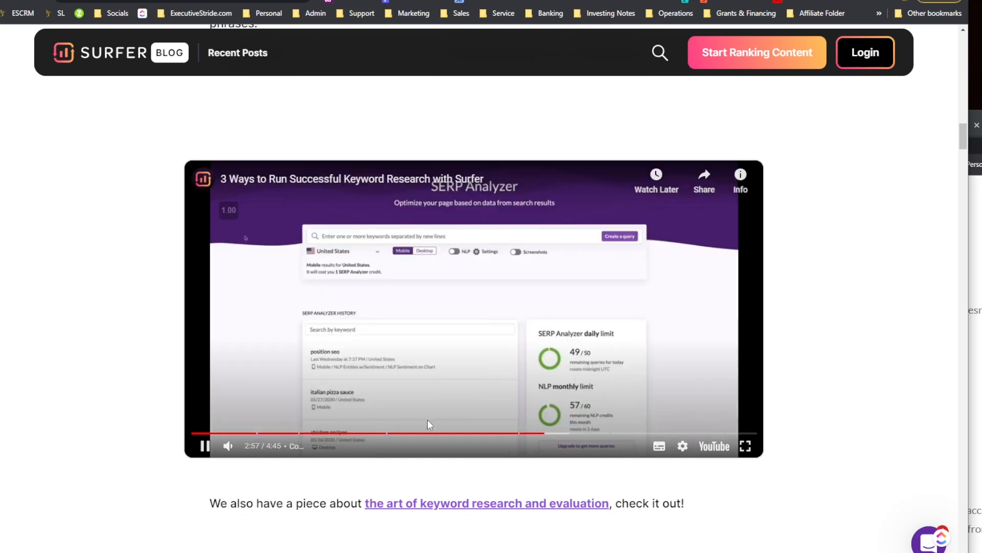
drag(409, 434, 520, 436)
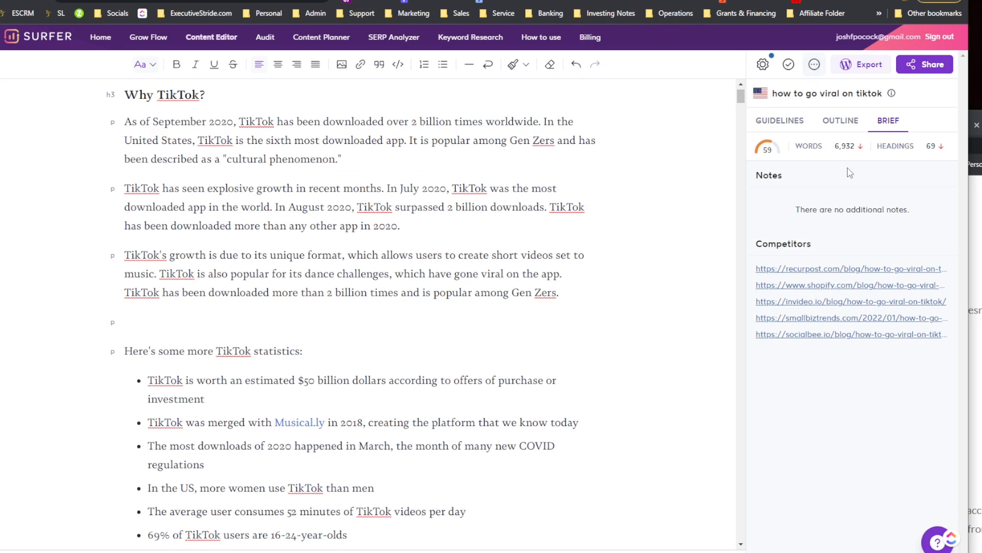
Step: Return to the editor, switch back to the Guidelines tab and view the Headings terms list
mouse_move(888, 146)
scroll(642, 267, down, 20)
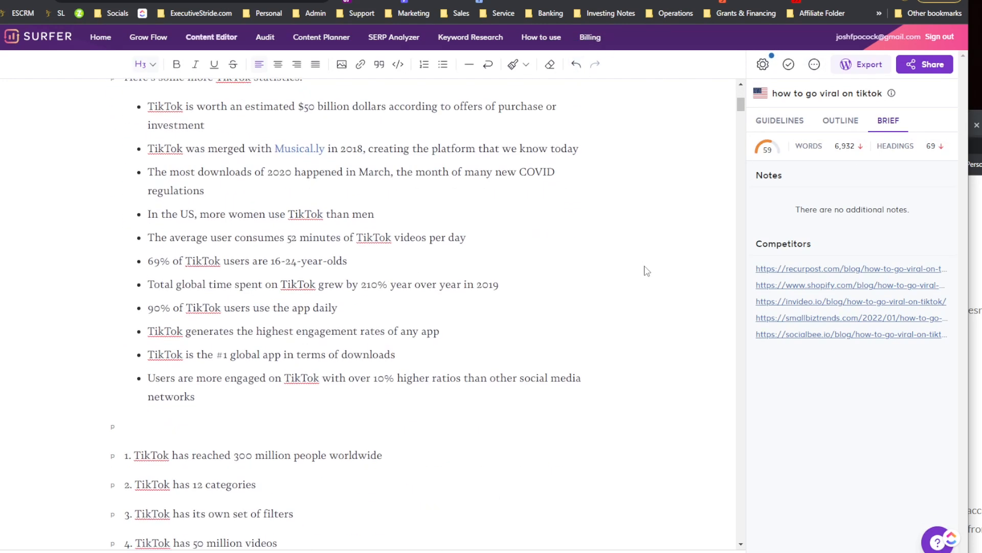
scroll(572, 259, up, 17)
scroll(572, 260, up, 5)
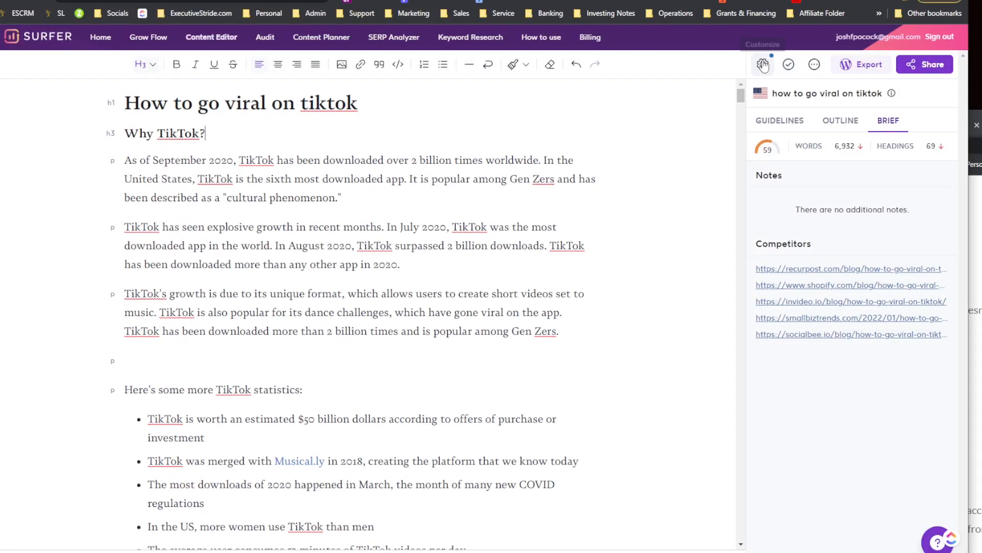
click(807, 127)
scroll(833, 164, down, 10)
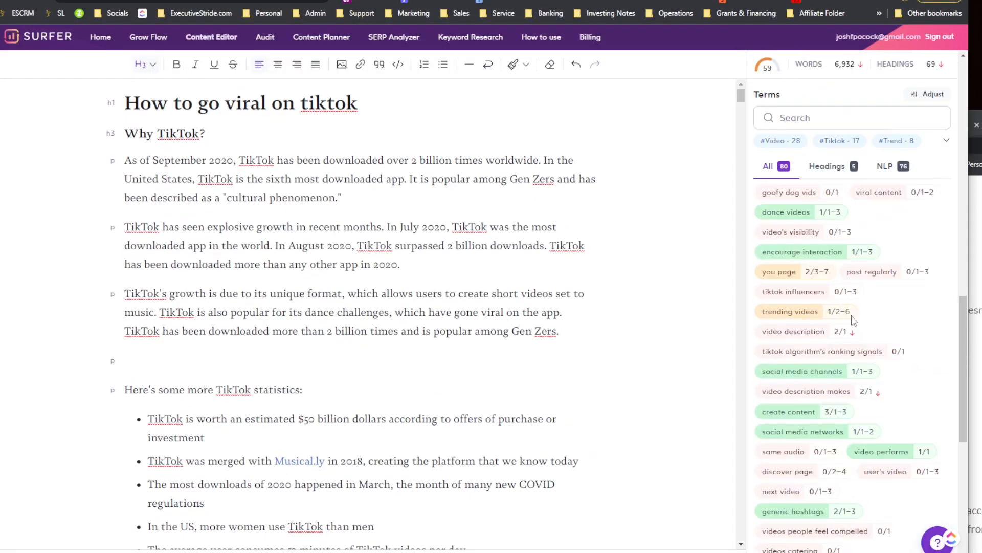
click(841, 172)
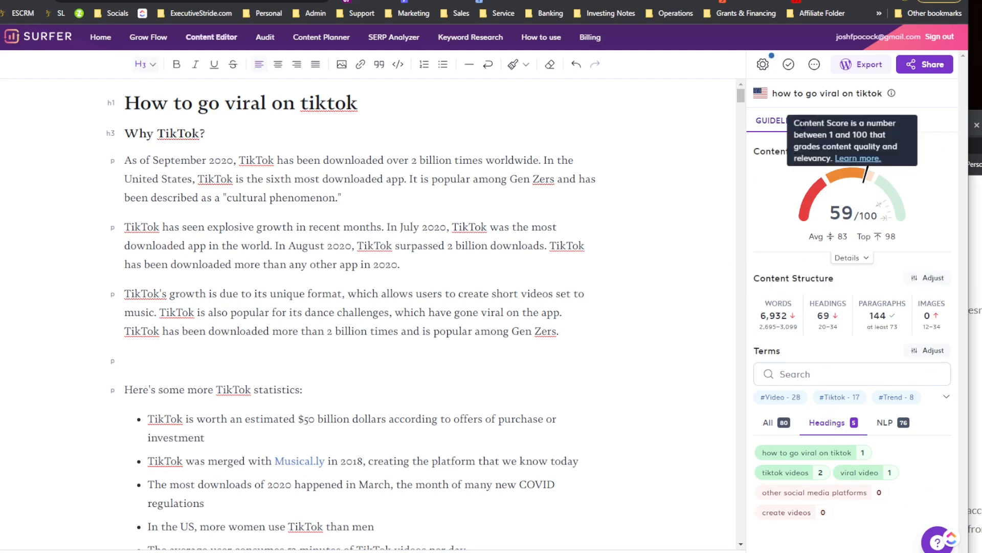
Step: Open the guidelines customization panel and view the Content Structure targets and the Included terms list
click(763, 64)
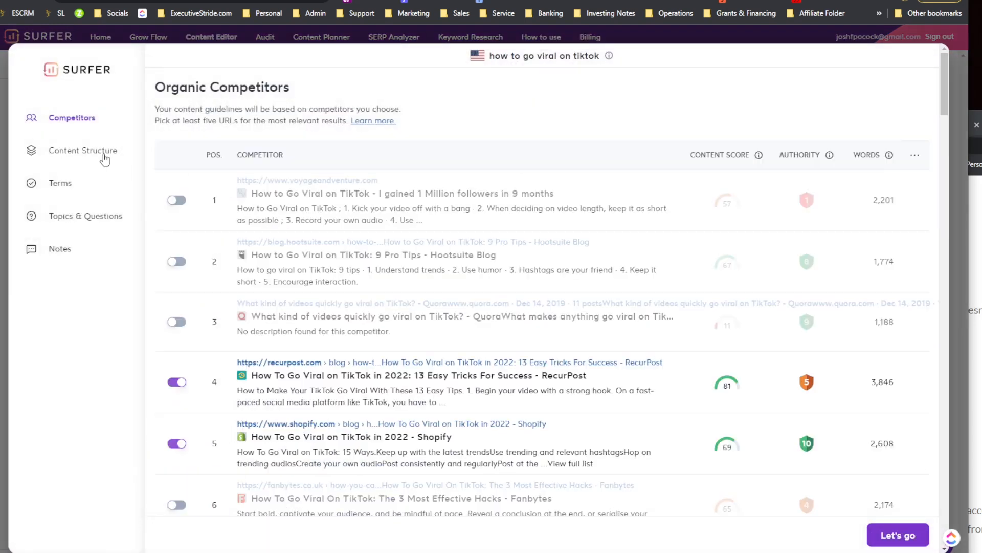
click(103, 154)
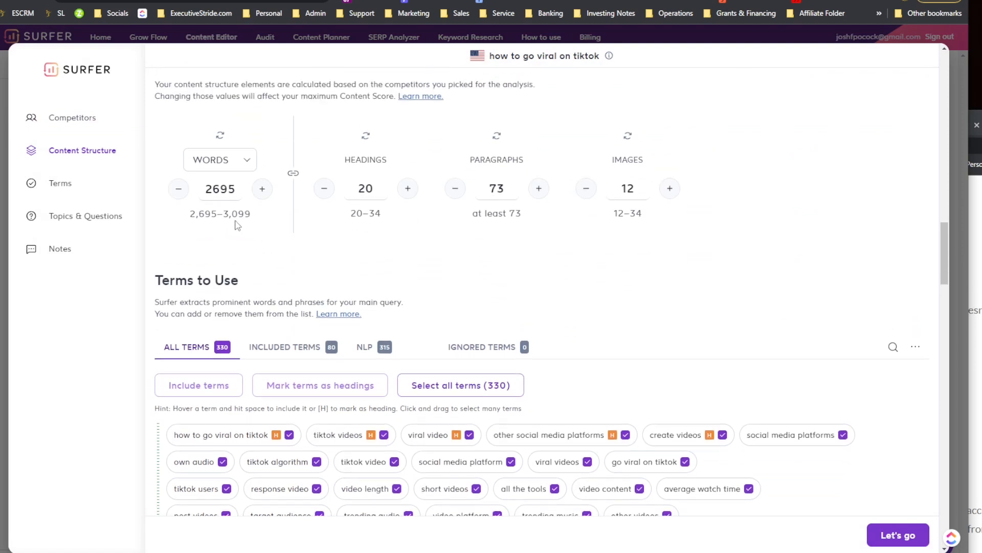
click(285, 312)
Step: View the Ignored terms tab and scroll down to the Topics & Questions and Notes sections
scroll(355, 270, down, 2)
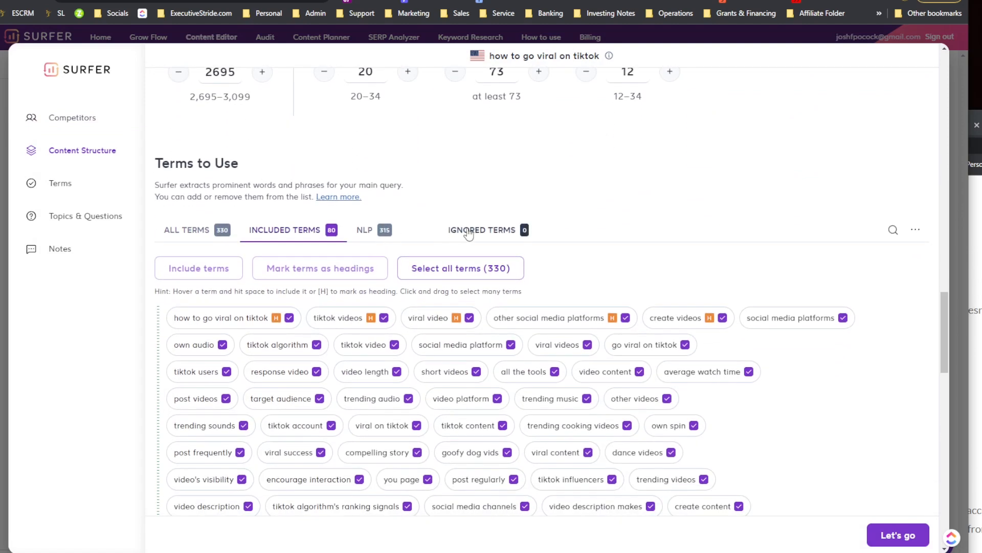
click(465, 231)
scroll(209, 322, down, 8)
scroll(209, 321, down, 2)
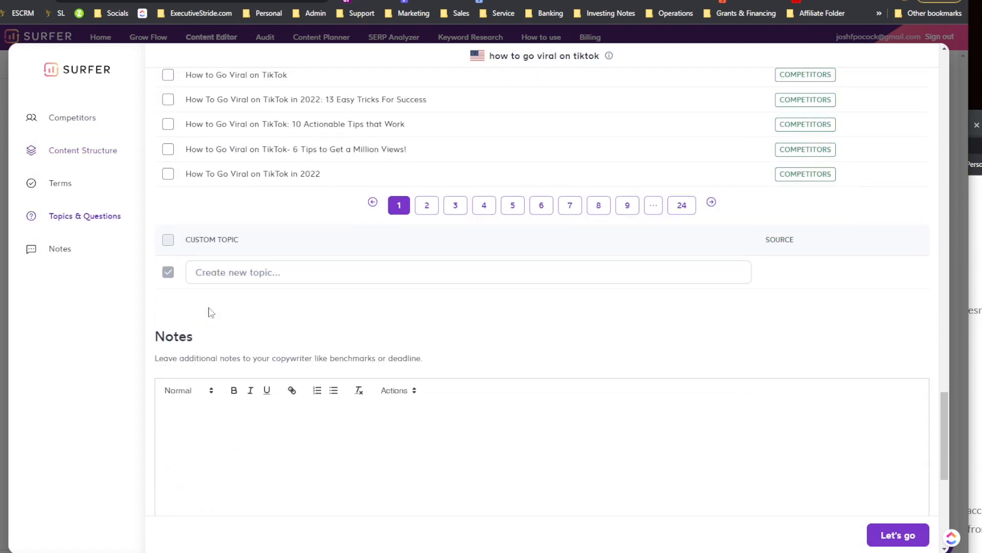
Step: Review the selected competitors, preview the RecurPost competitor article, then close it and confirm the guideline settings
click(76, 118)
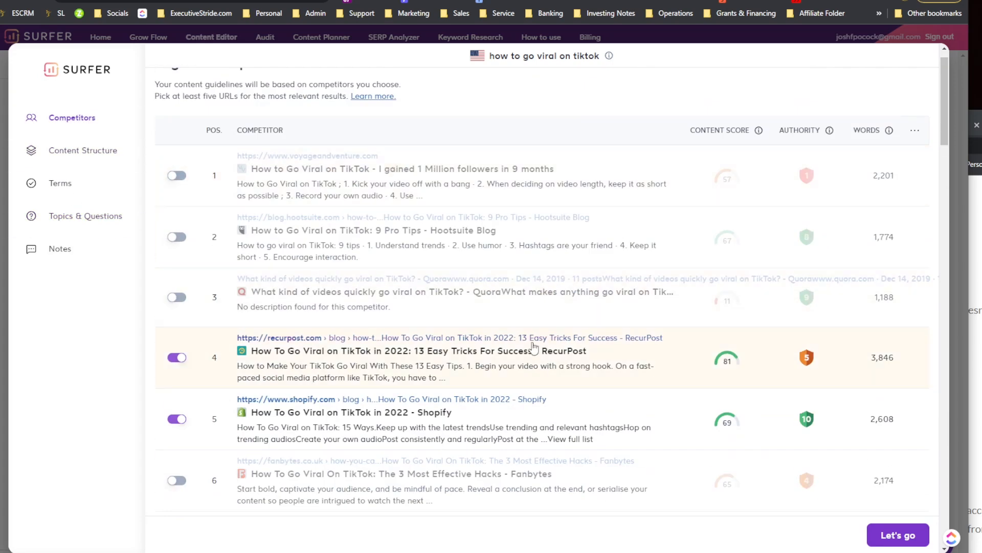
click(534, 342)
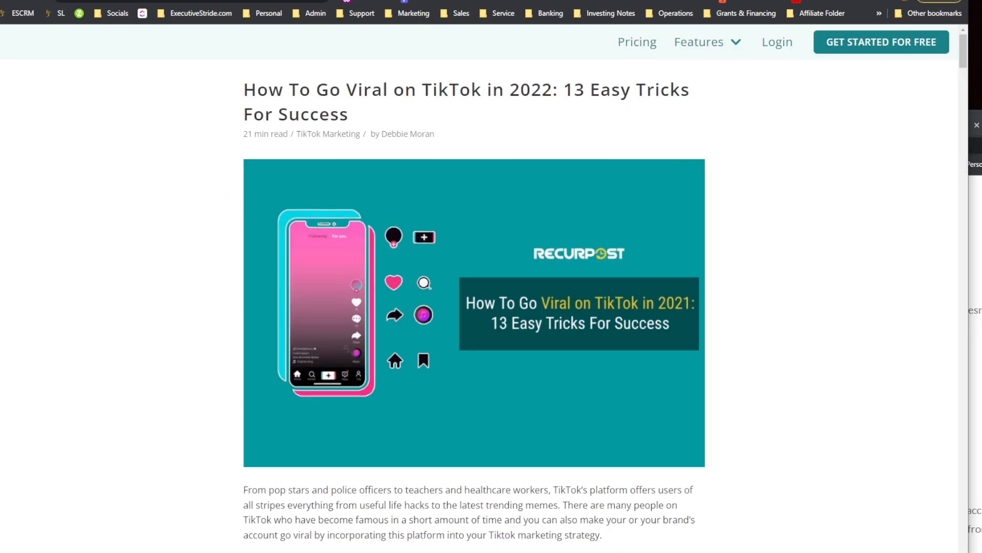
key(ctrl+w)
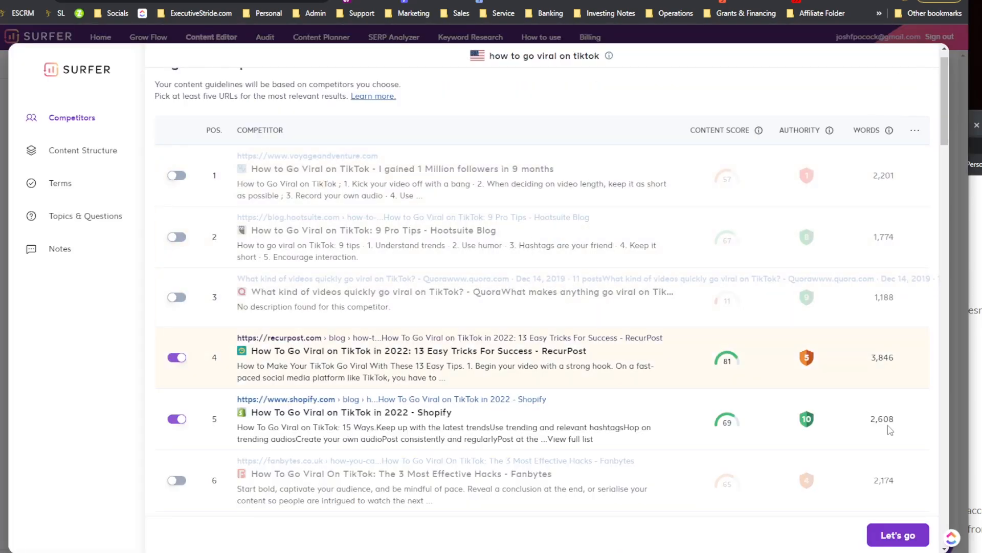
click(896, 535)
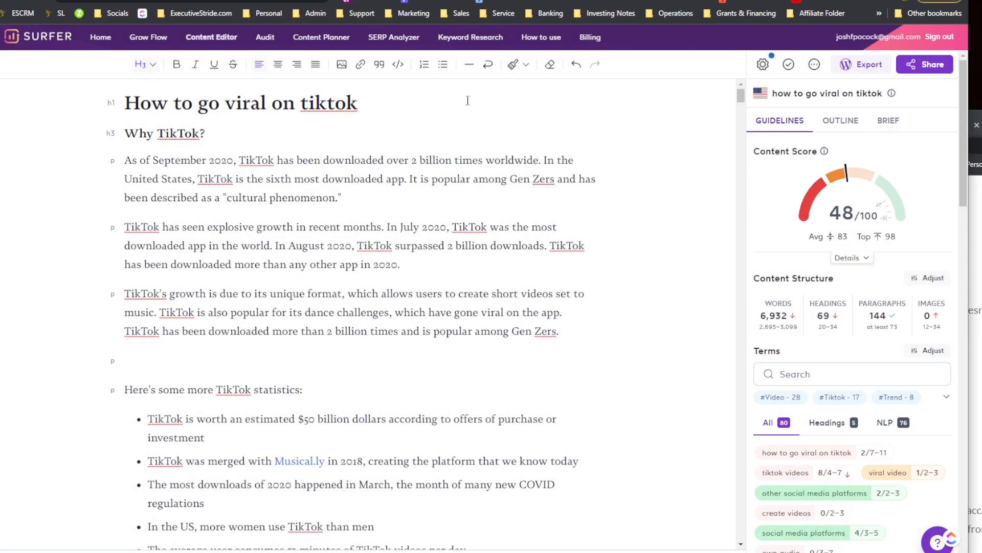
Step: Switch to the Outline tab and expand the Headings suggestions to browse them
click(844, 122)
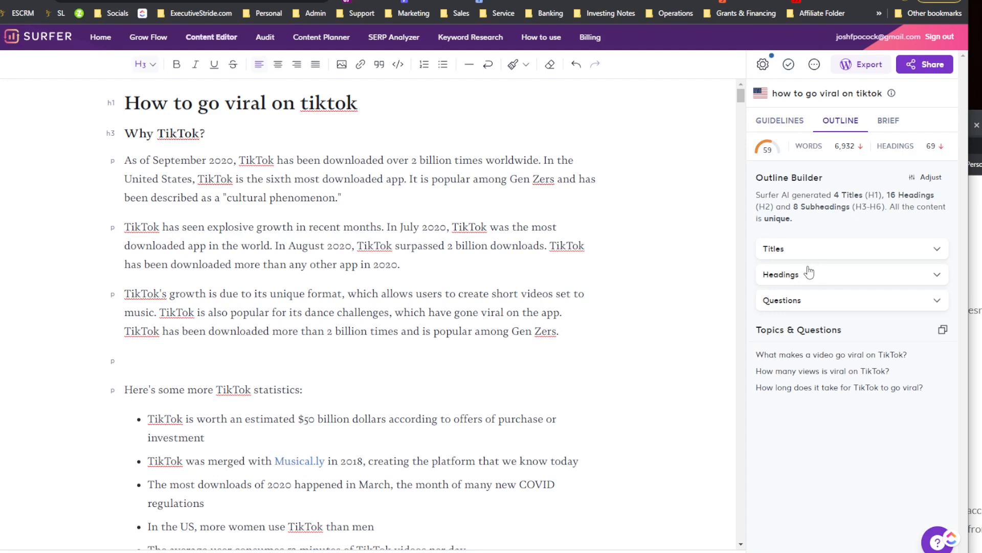
click(809, 274)
scroll(813, 281, down, 6)
scroll(818, 290, down, 5)
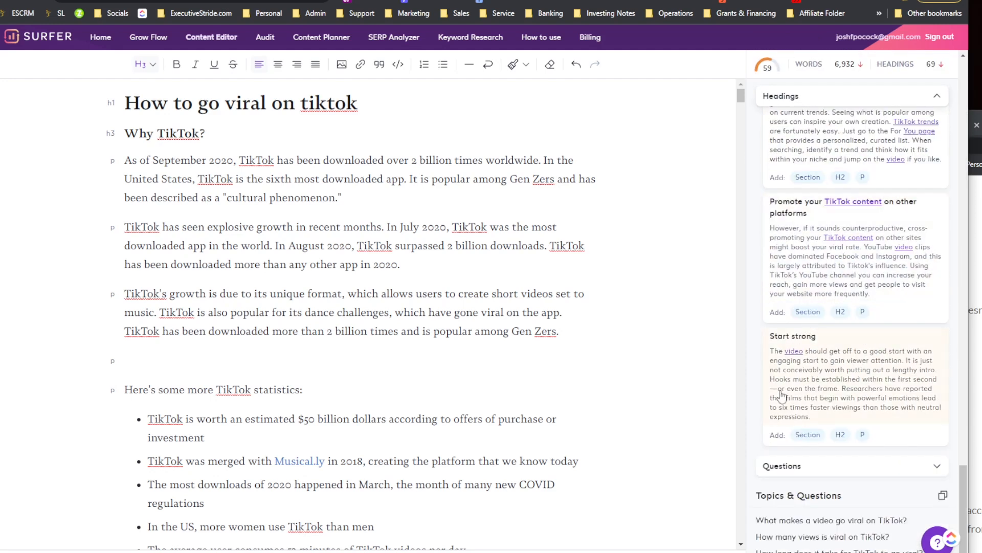
scroll(800, 359, up, 12)
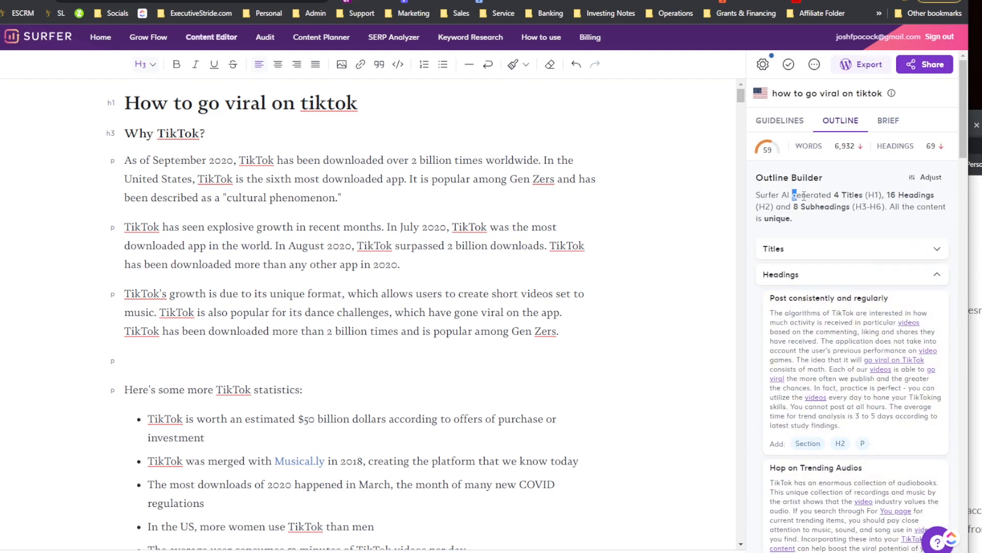
Step: Open the Outline Builder adjust options and toggle Show Paragraphs off and back on
click(840, 197)
click(917, 179)
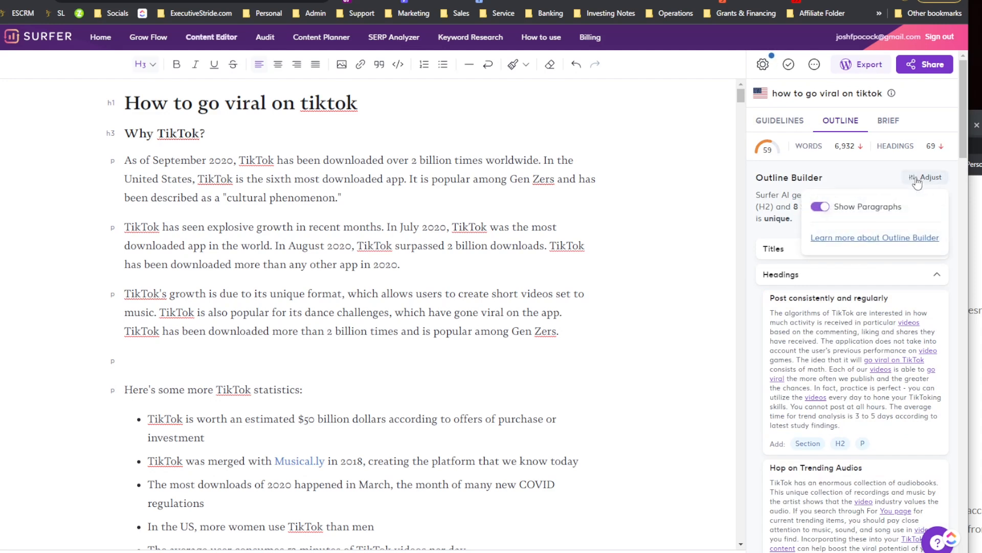
click(821, 207)
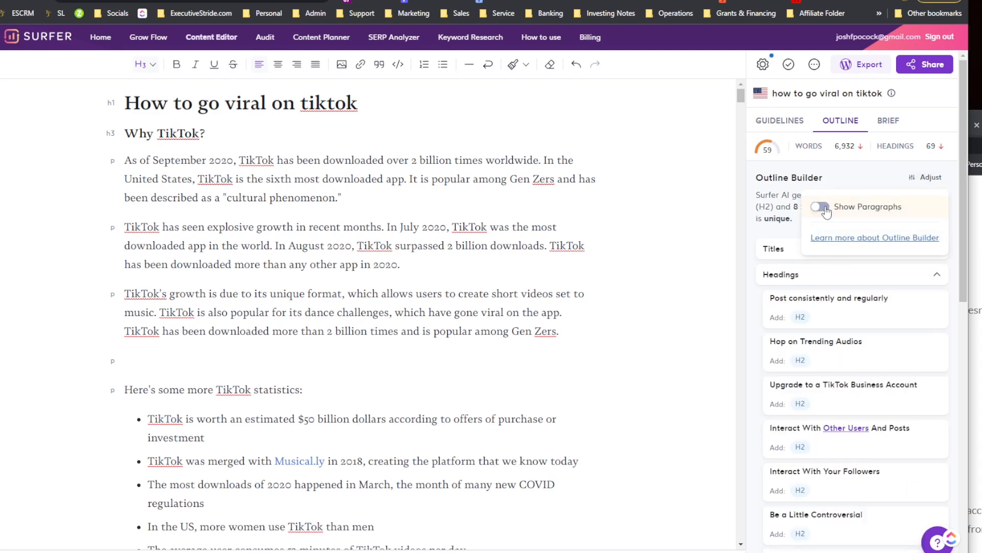
click(821, 208)
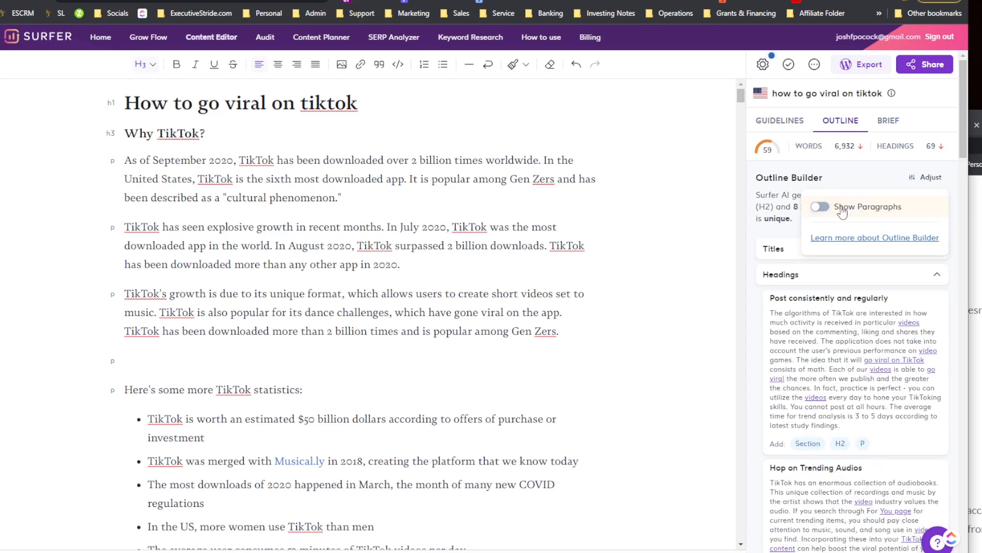
click(868, 186)
Step: Add blank lines at the end of the article and insert the 'Post consistently and regularly' outline section
scroll(635, 353, down, 20)
scroll(629, 391, down, 20)
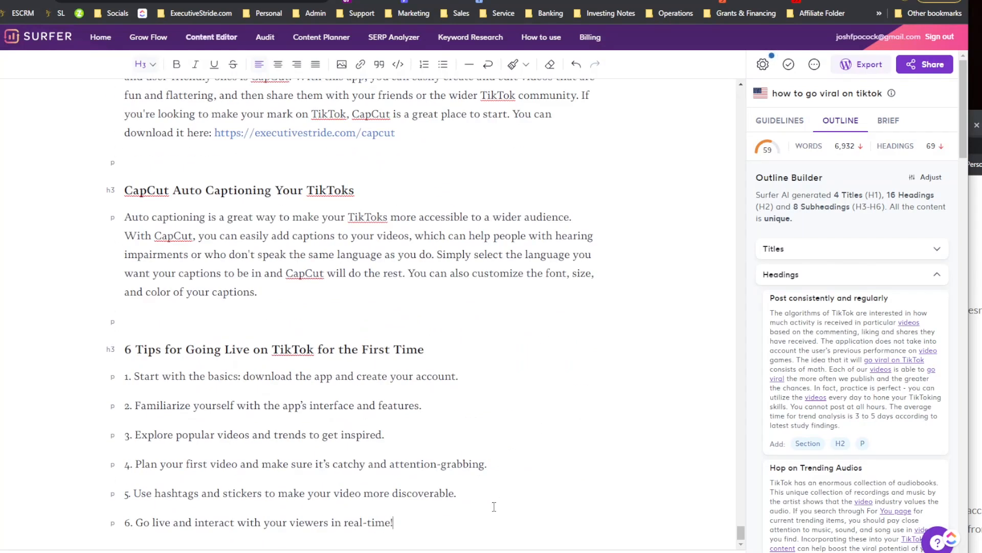
key(Return)
key(Return)
key(Return)
key(Return)
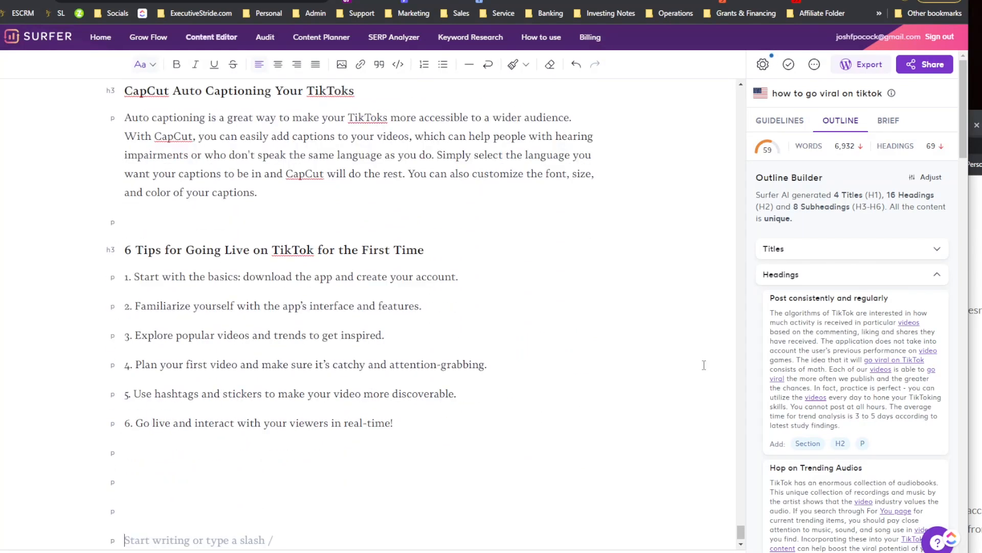
click(802, 443)
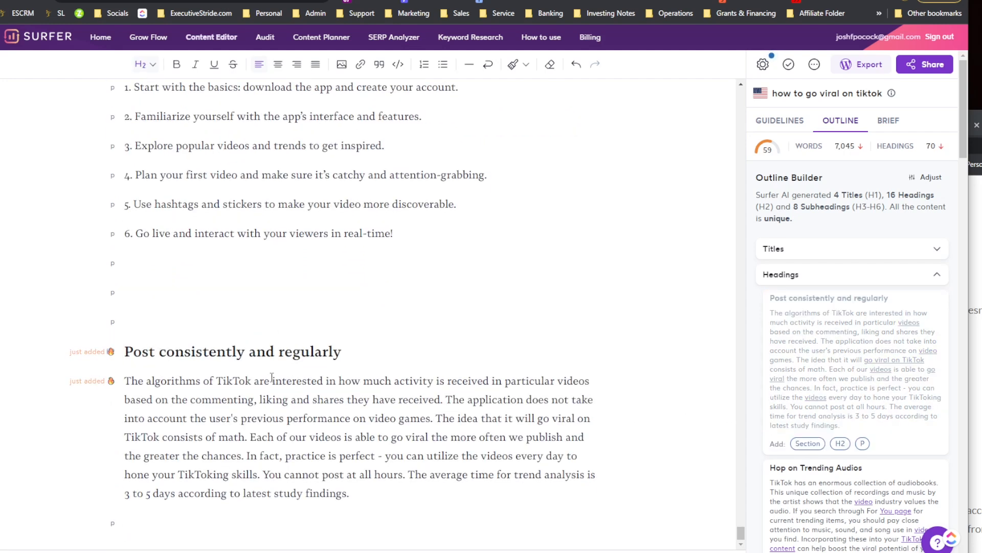
Step: Insert the 'Hop on Trending Audios' and 'Upgrade to a TikTok Business Account' outline sections into the article
scroll(820, 397, down, 2)
scroll(820, 396, down, 1)
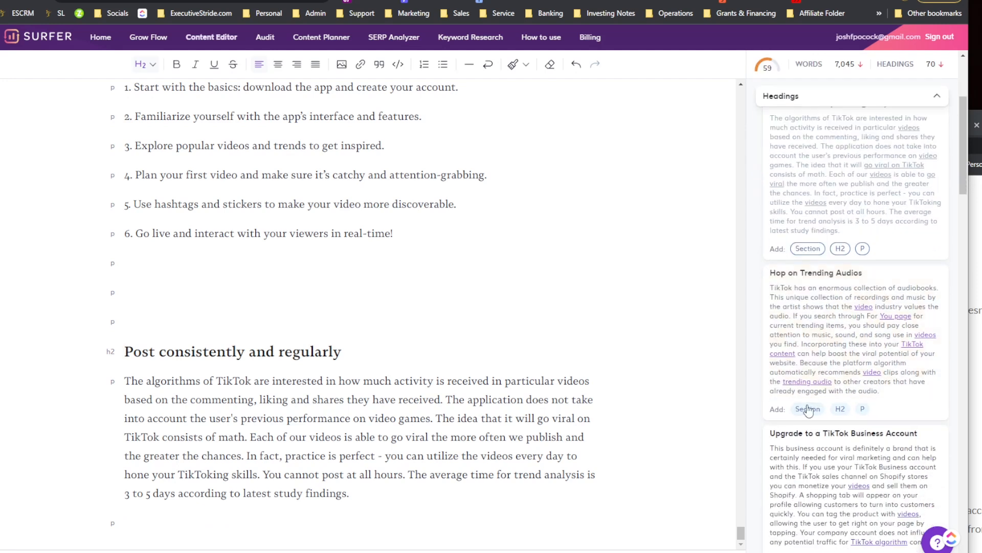
click(807, 409)
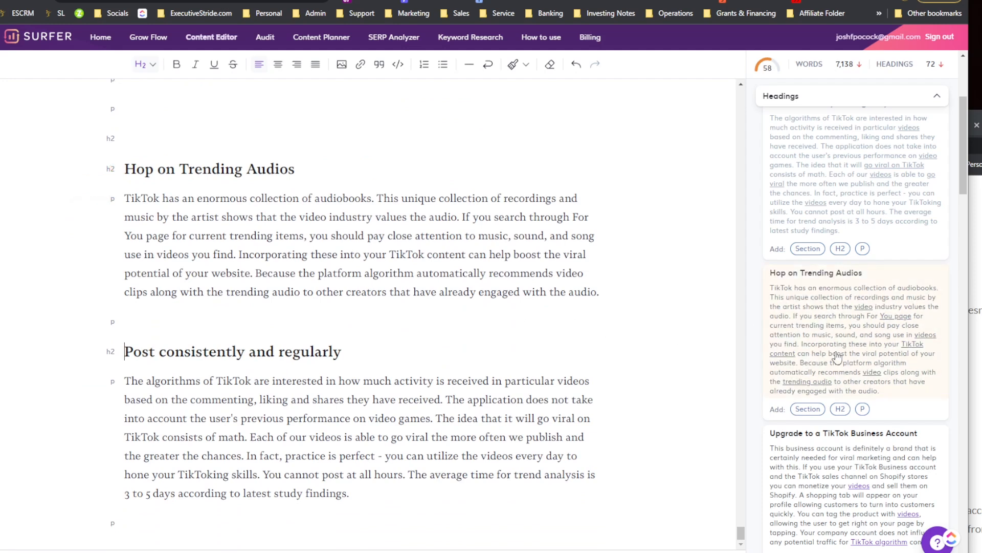
scroll(836, 356, down, 1)
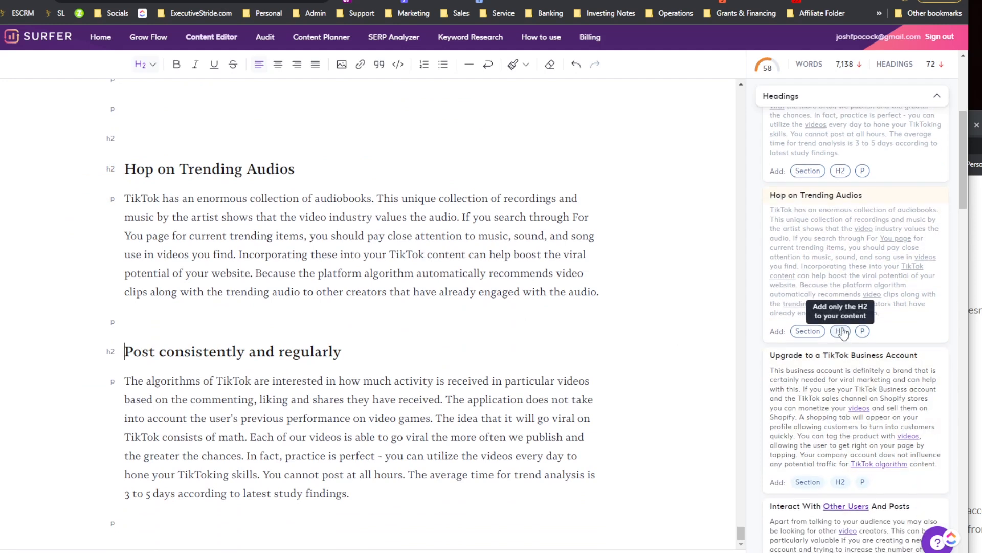
scroll(813, 389, down, 1)
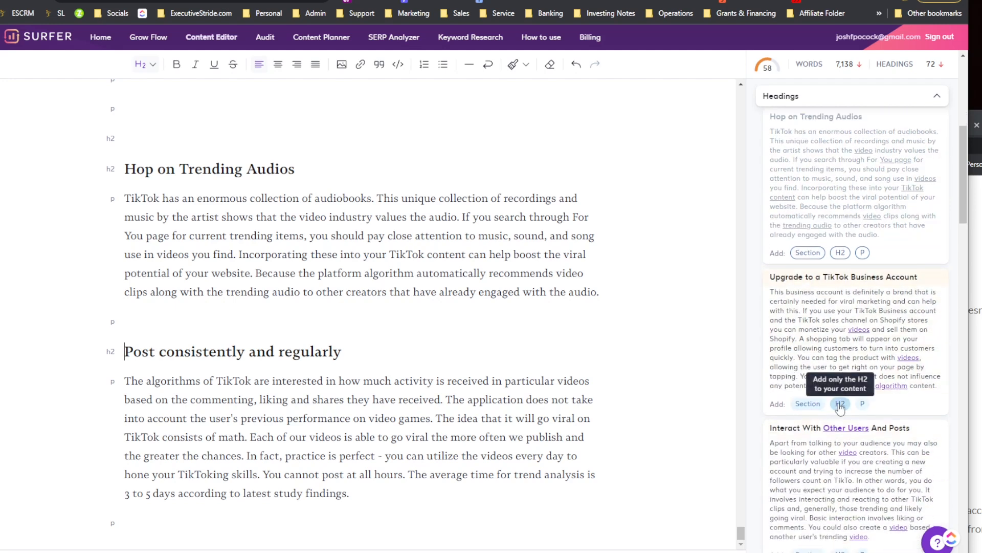
click(807, 403)
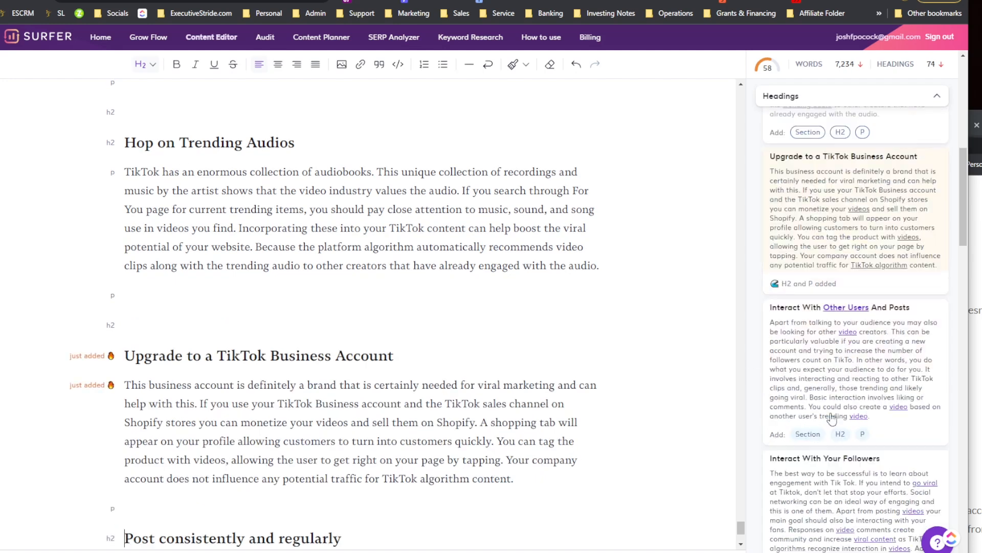
Step: Insert the 'Interact With Your Followers', 'Be a Little Controversial' and 'Collaborate with other content creators' sections
click(807, 393)
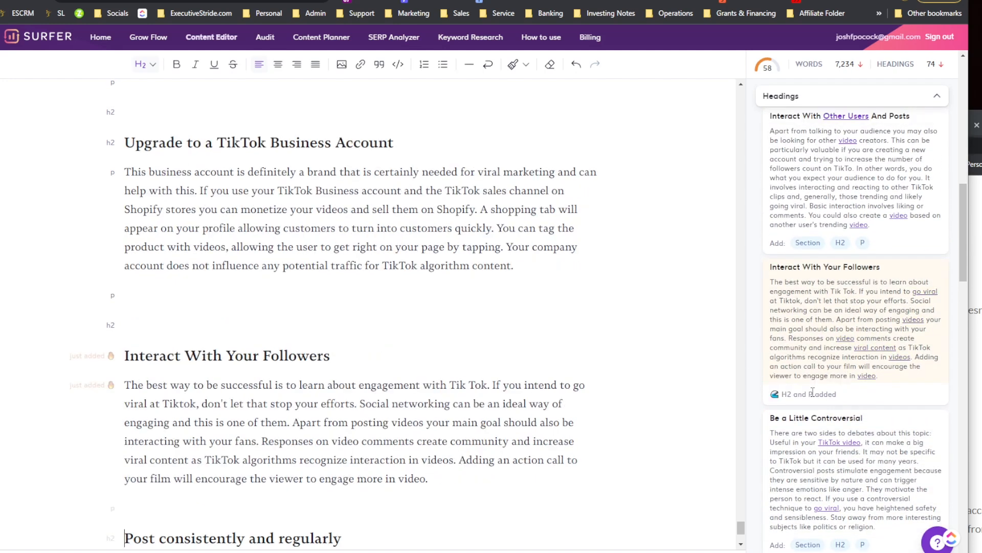
click(814, 314)
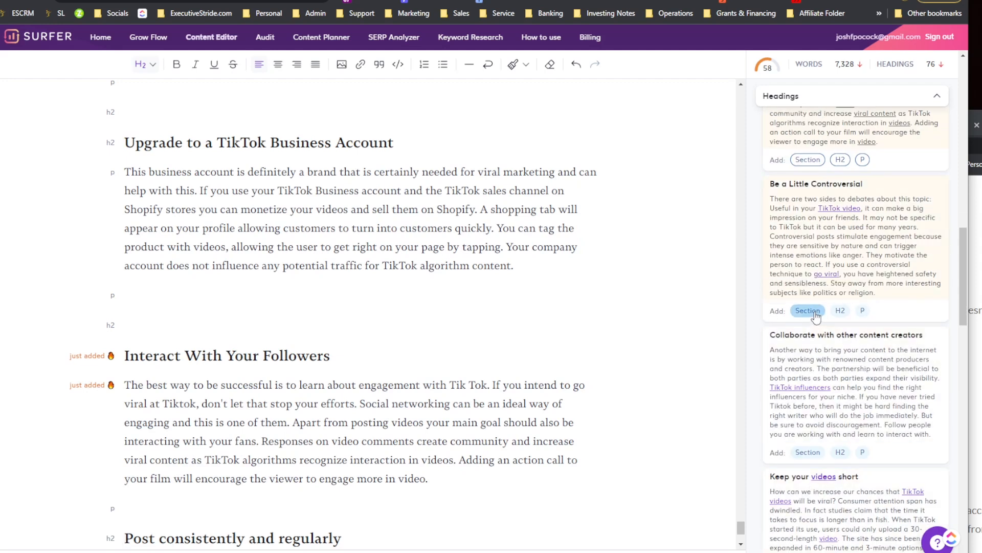
click(817, 458)
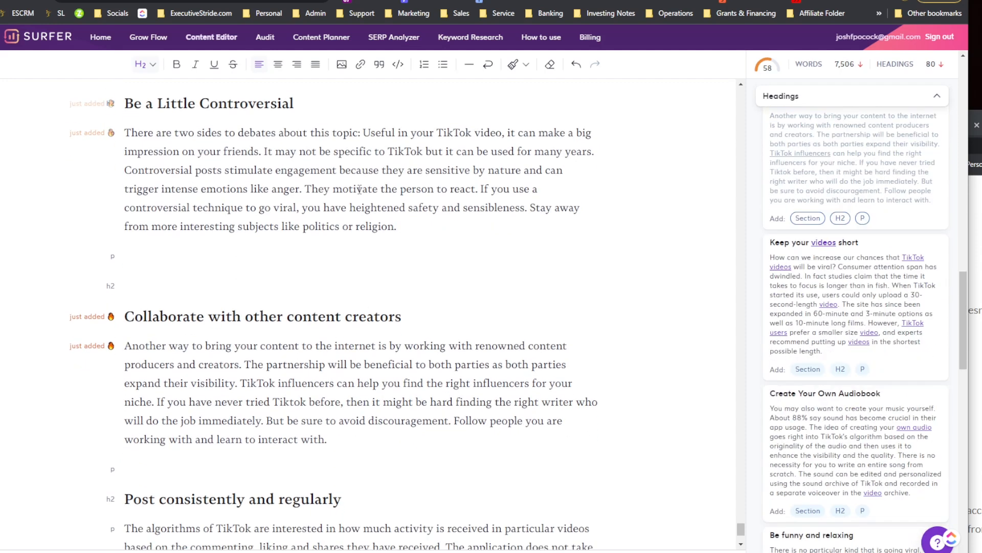
Step: Insert the 'Create Your Own Audiobook' and 'How can I make my TikTok video viral?' outline sections
scroll(776, 455, down, 1)
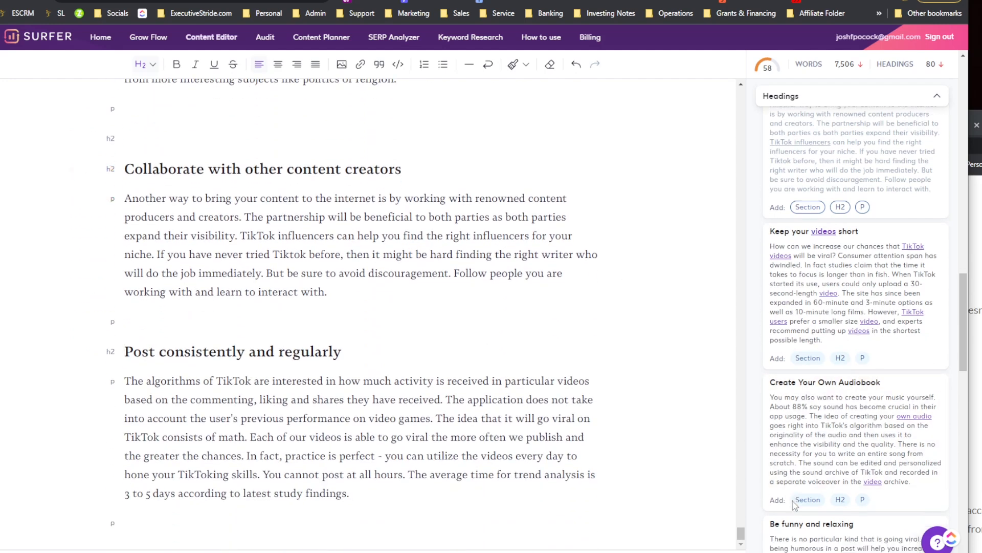
click(807, 472)
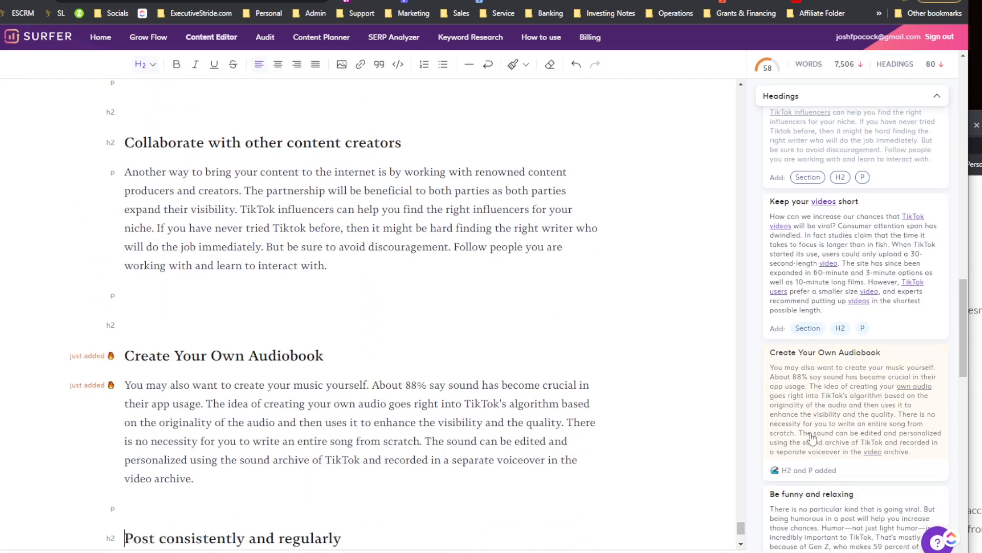
scroll(813, 438, down, 5)
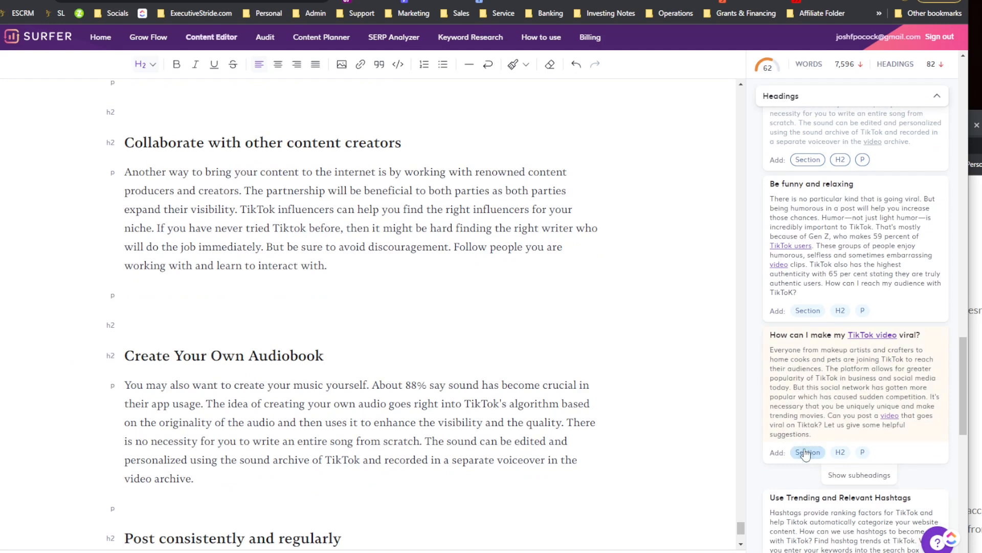
click(807, 452)
Step: Show the subheadings of the heading suggestions, browse them, and insert the 'Start strong' section
scroll(531, 413, down, 3)
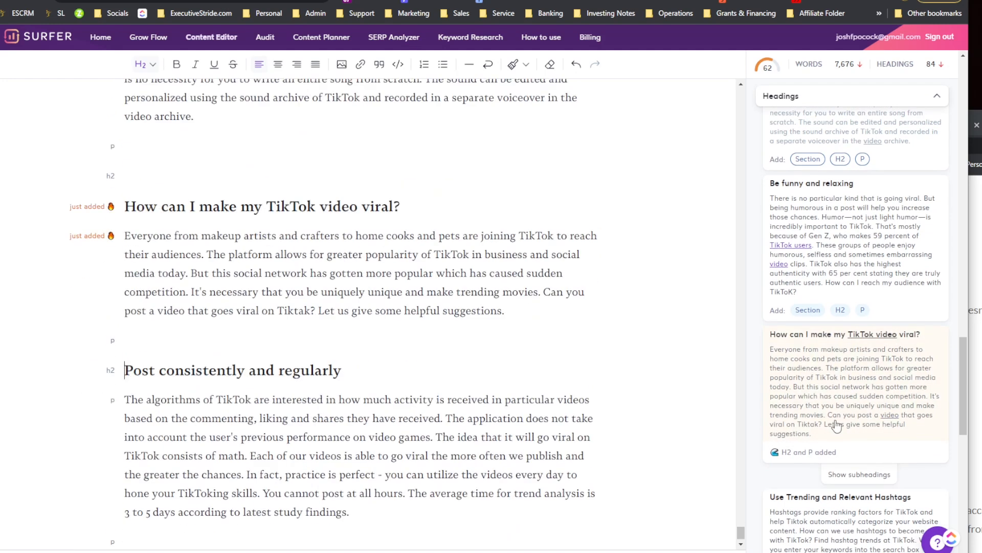
scroll(831, 414, down, 3)
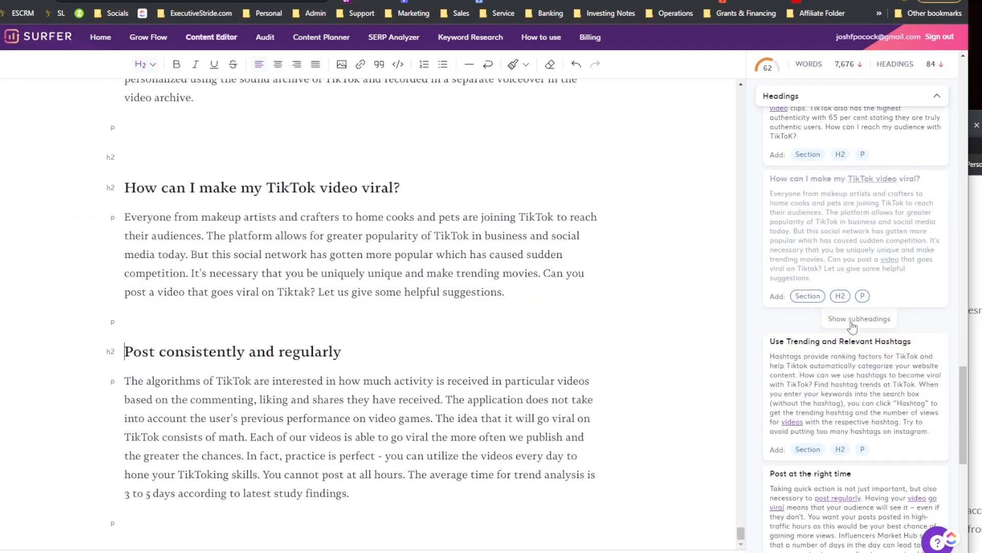
click(852, 320)
scroll(844, 368, down, 10)
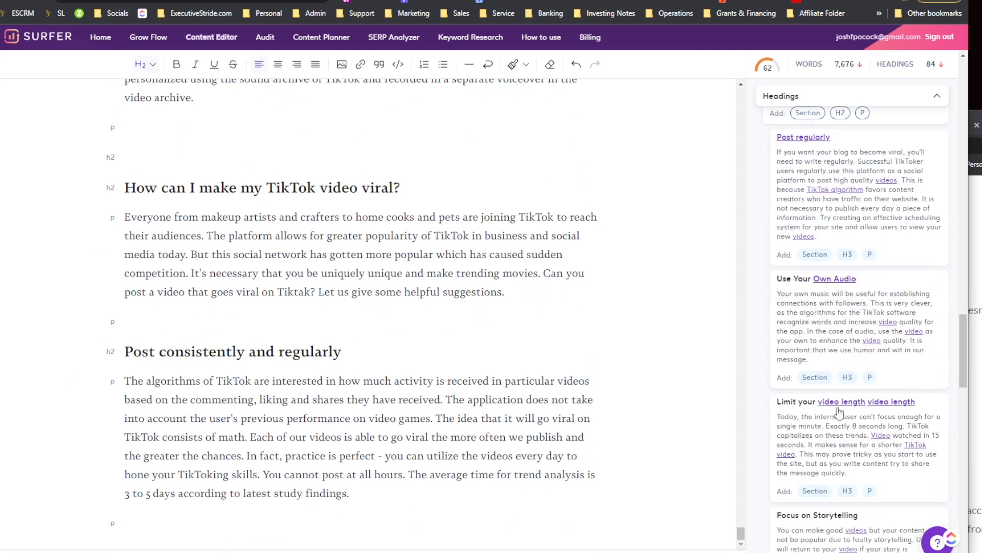
scroll(841, 412, down, 10)
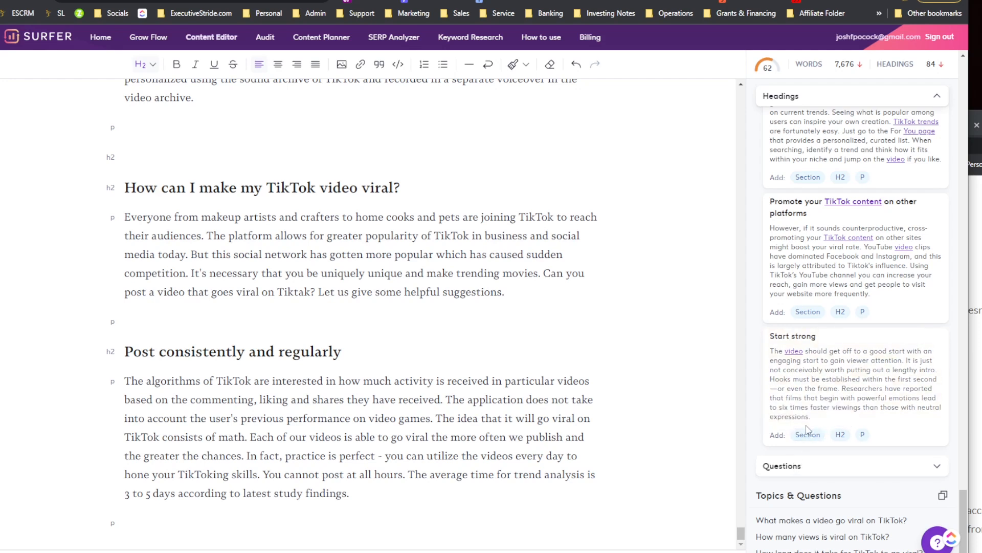
click(812, 433)
scroll(307, 267, down, 2)
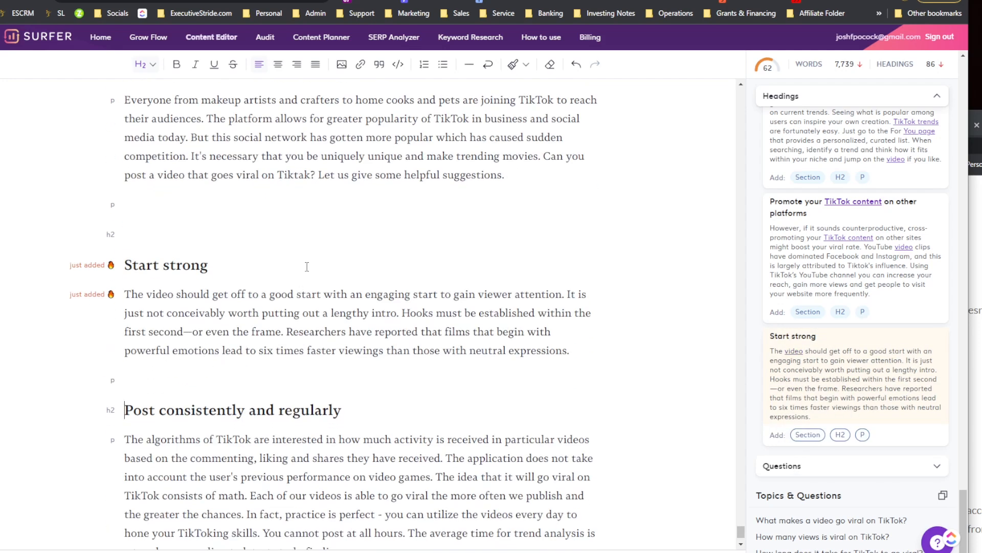
Step: Select part of the Start strong paragraph and scroll back through the newly inserted sections
click(344, 274)
drag(174, 294, 465, 296)
click(176, 351)
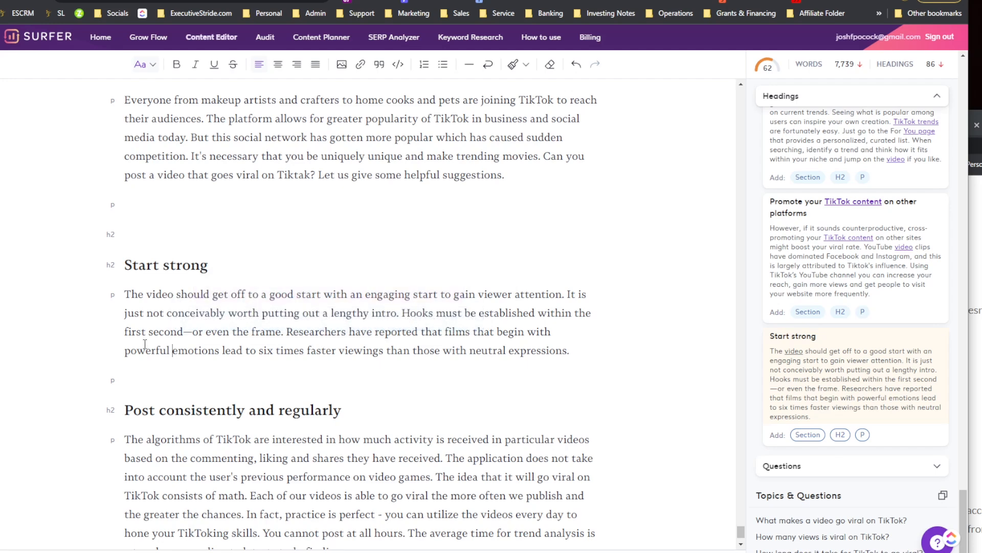
scroll(512, 360, down, 2)
scroll(317, 404, up, 15)
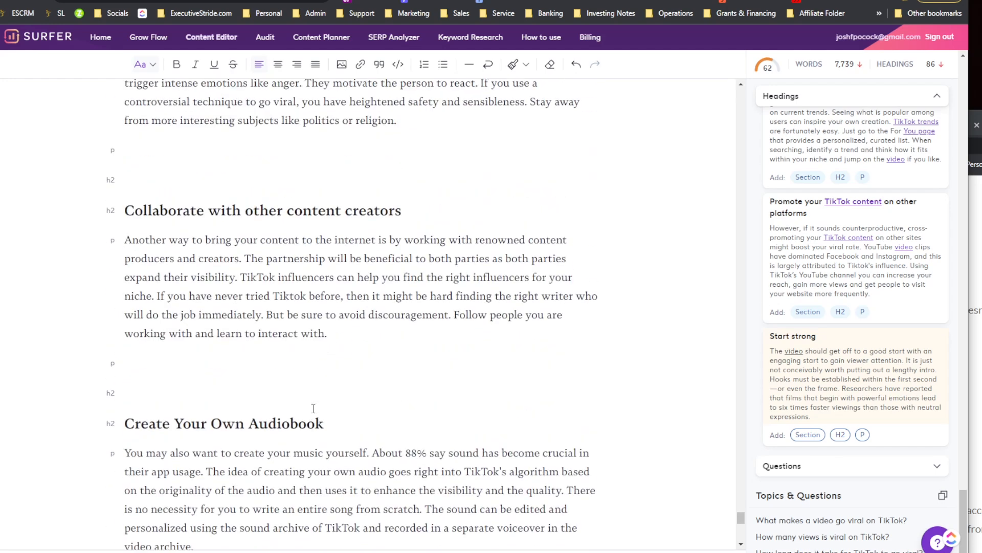
scroll(307, 415, up, 15)
scroll(301, 428, down, 20)
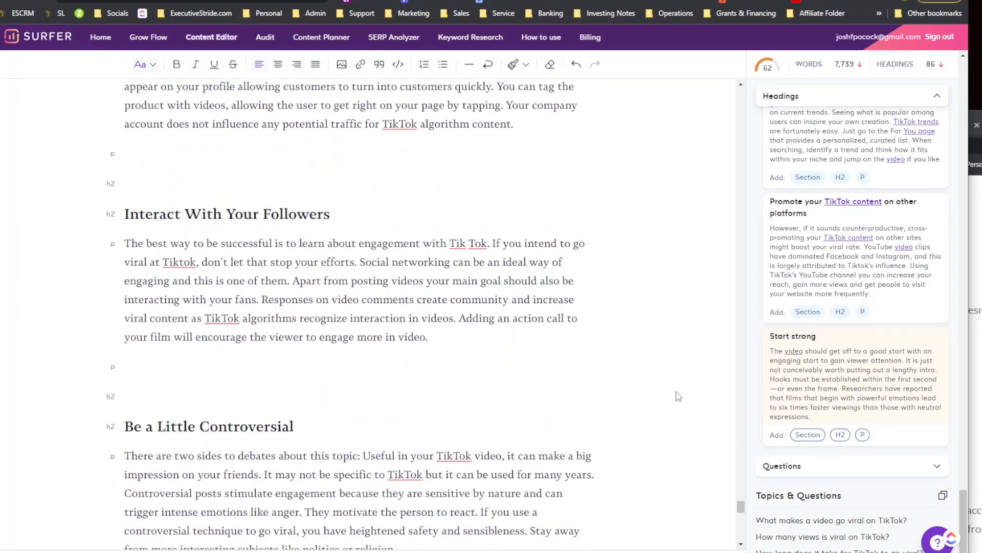
Step: Expand the Questions suggestions and review the Outline Builder summary of generated titles, headings and subheadings
click(912, 471)
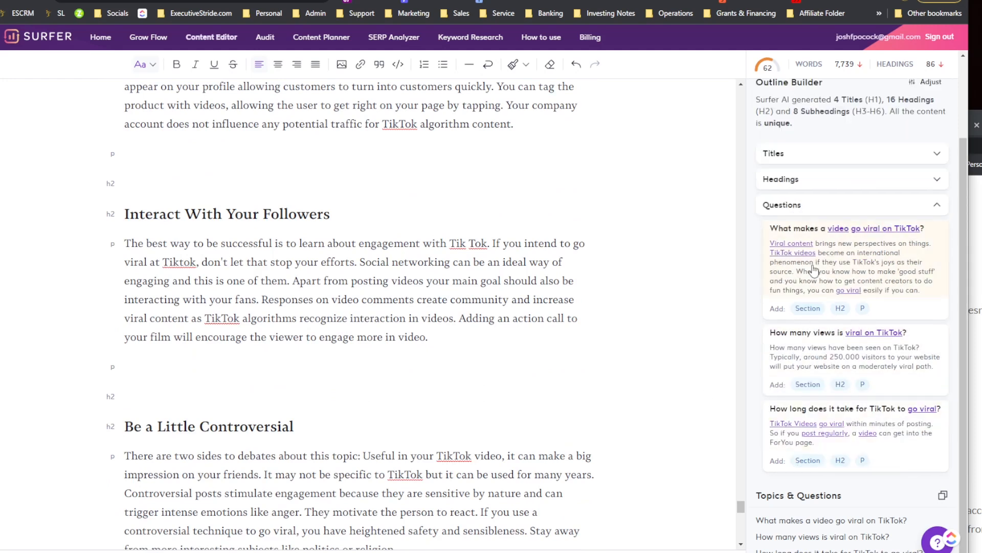
scroll(799, 289, up, 2)
drag(772, 195, 807, 224)
click(775, 146)
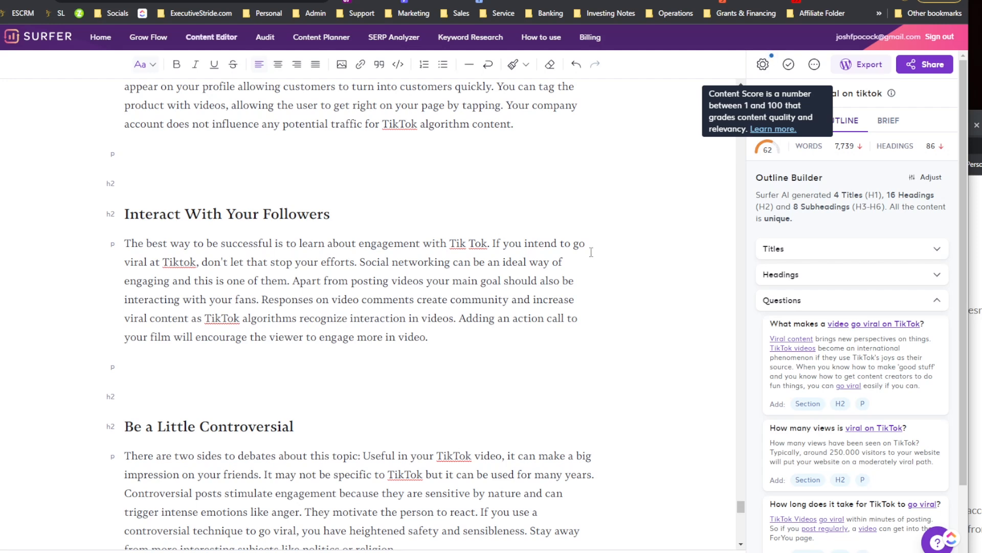
drag(839, 186, 910, 195)
click(862, 195)
click(909, 195)
drag(774, 205, 799, 206)
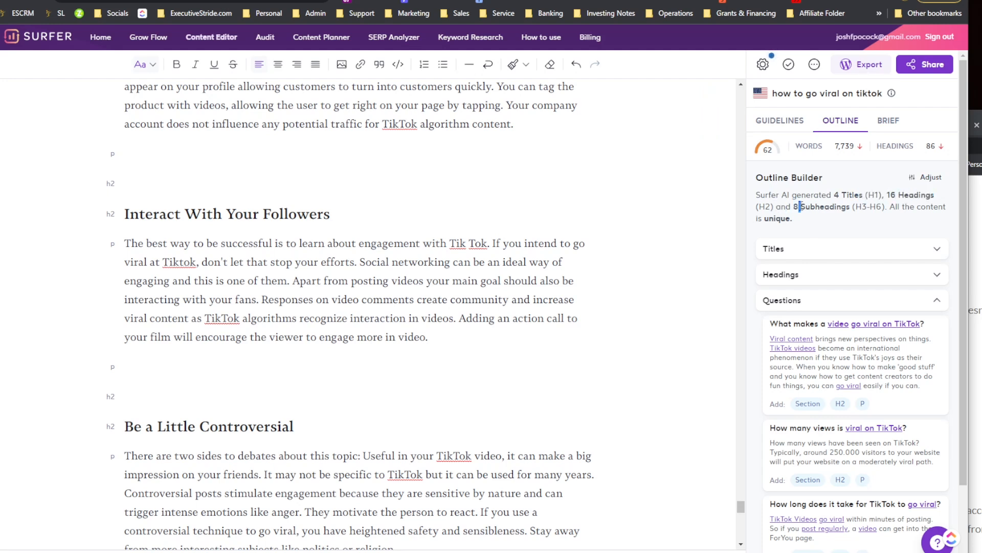
Step: Expand the Titles suggestions in the Outline Builder and browse them
click(864, 210)
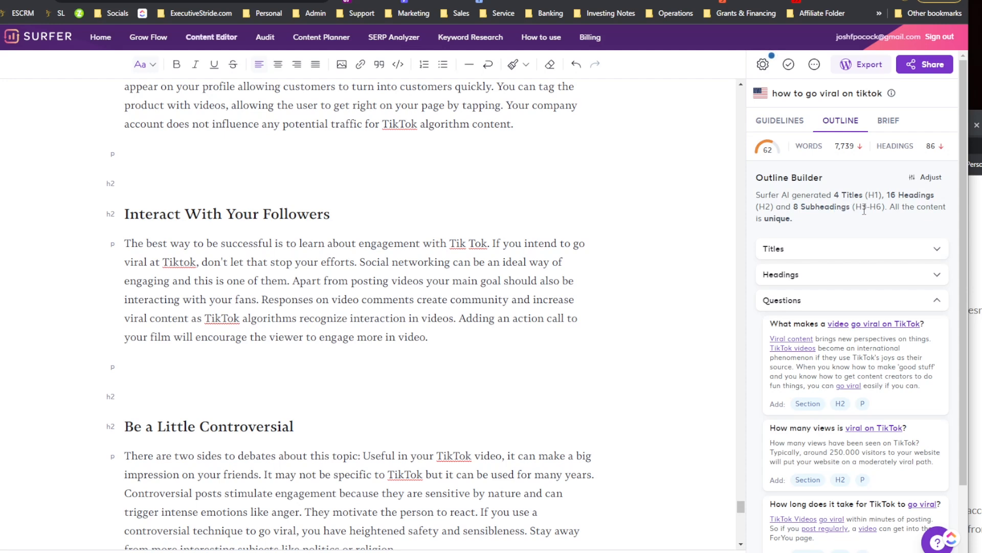
drag(903, 213, 902, 221)
click(896, 219)
scroll(860, 228, down, 2)
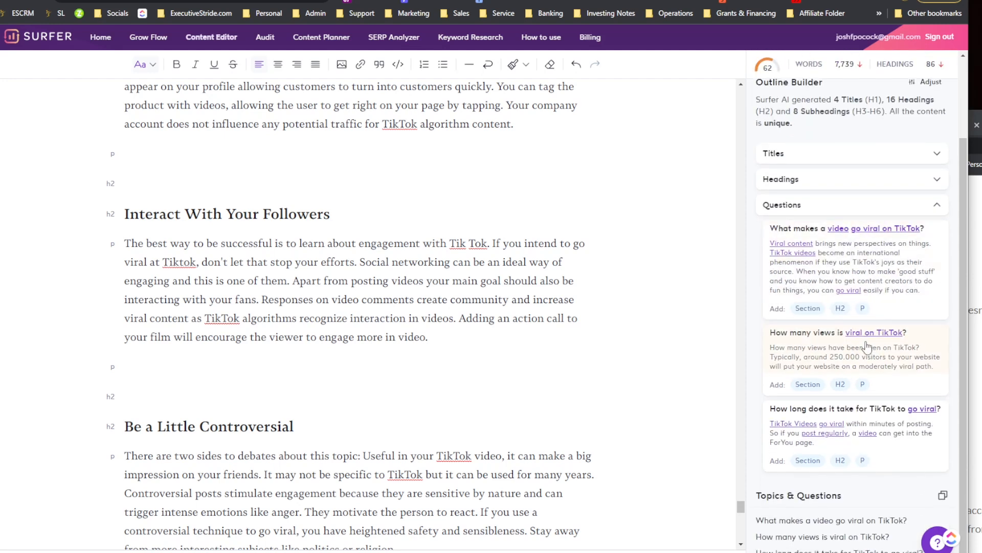
scroll(859, 362, up, 2)
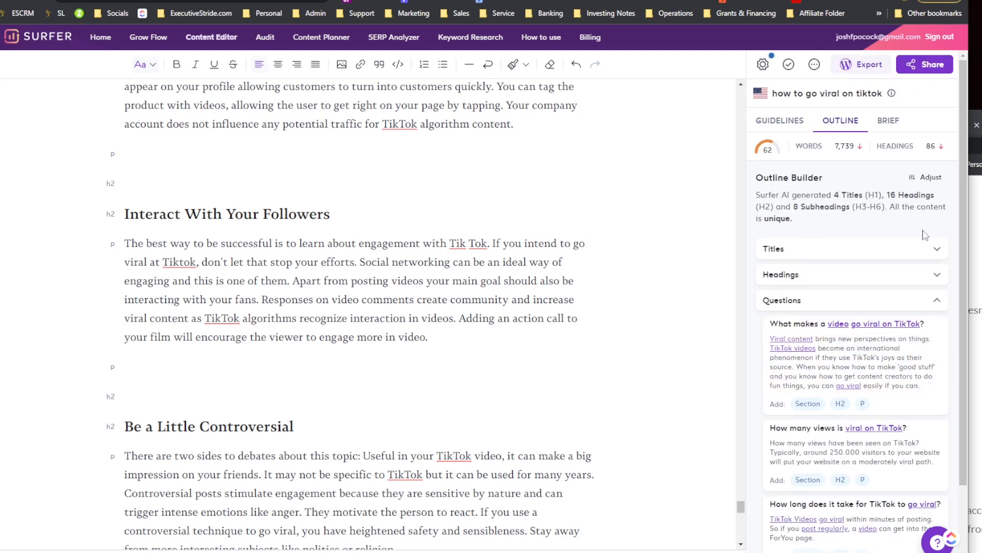
click(922, 247)
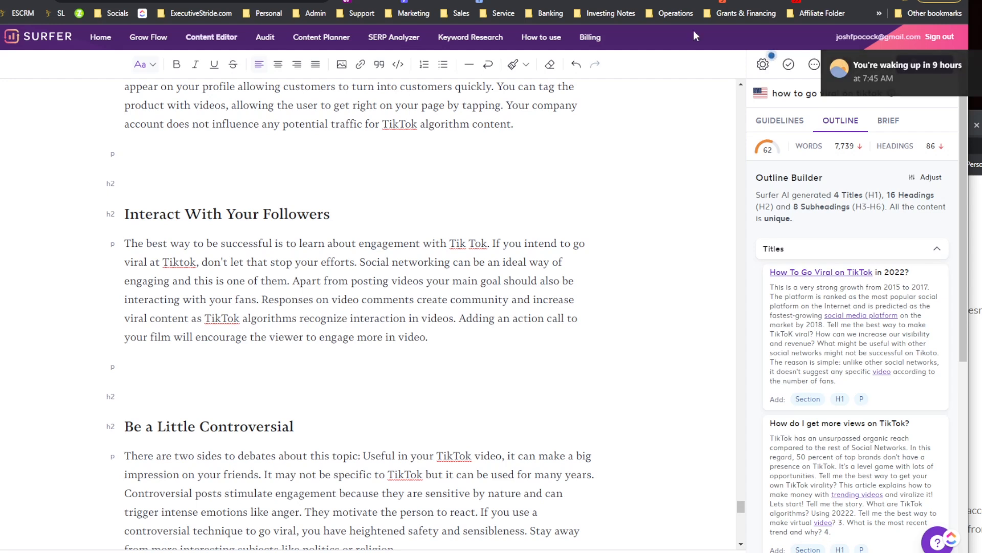
scroll(855, 307, down, 2)
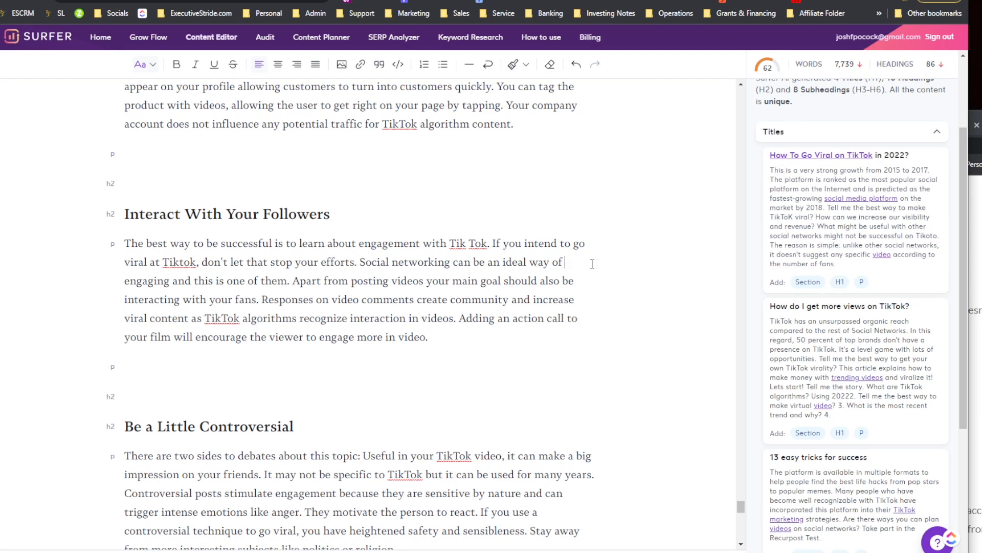
key(ctrl+a)
key(BackSpace)
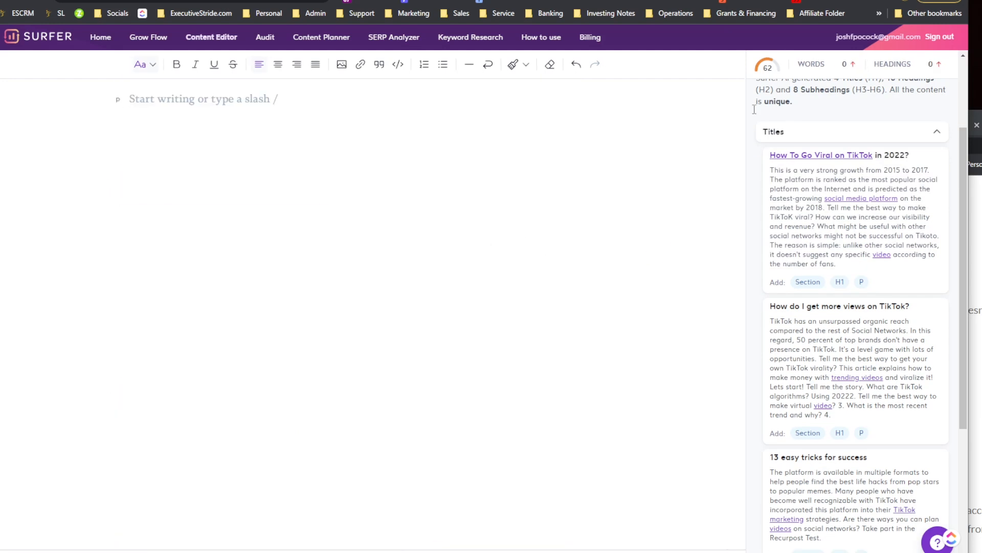
key(ctrl+z)
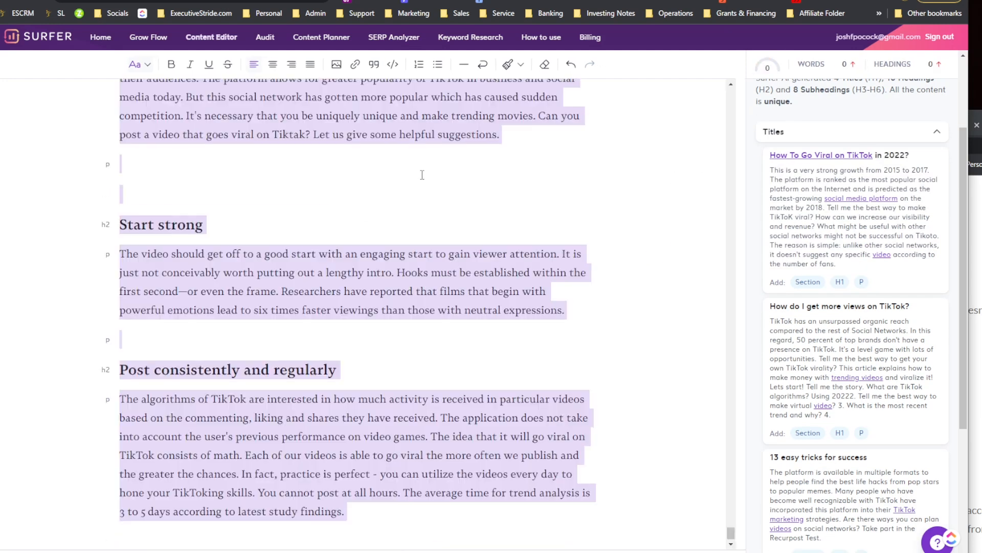
Step: Delete all article content below the 'How to go viral on tiktok' title
scroll(472, 202, up, 20)
scroll(799, 382, up, 1)
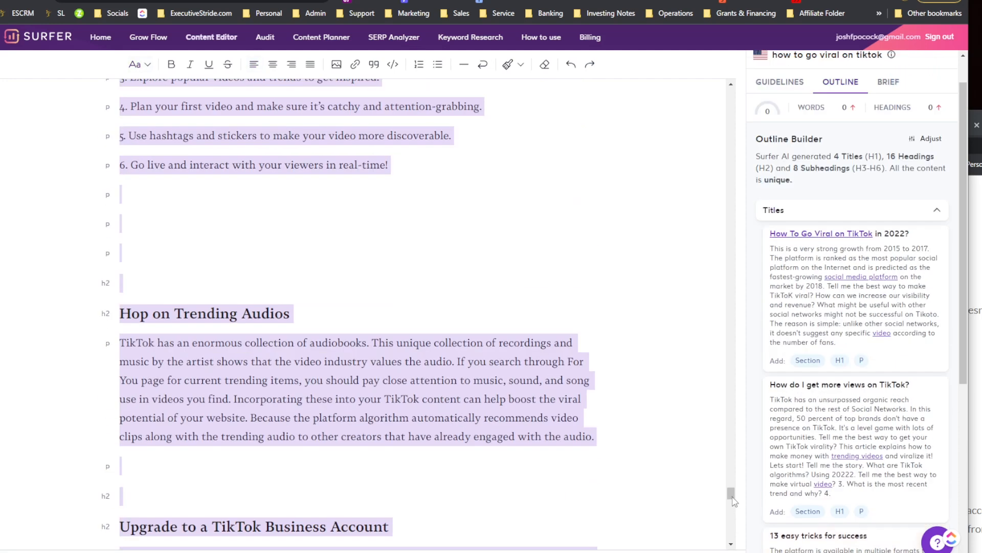
scroll(735, 262, up, 20)
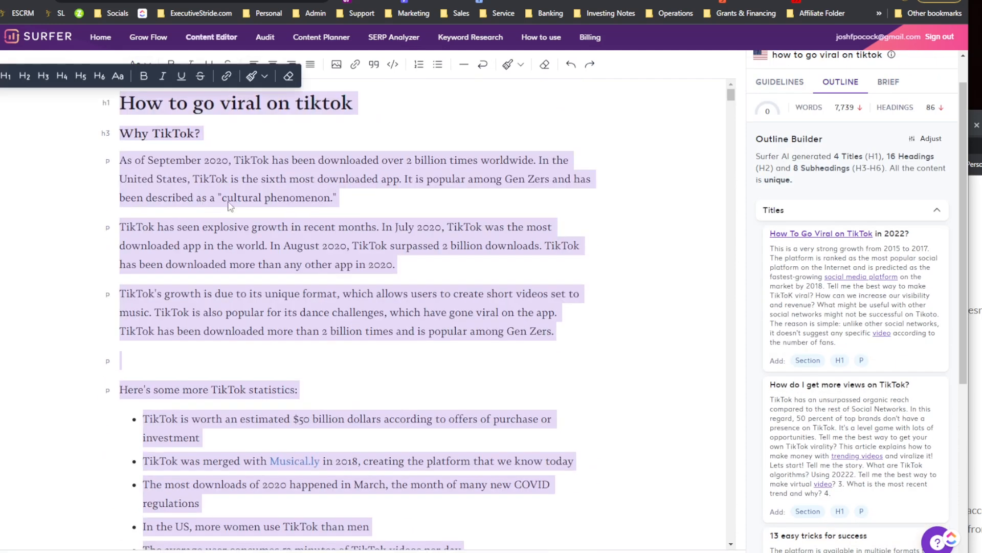
click(57, 153)
click(152, 131)
drag(126, 134, 479, 518)
scroll(304, 353, down, 20)
scroll(478, 423, down, 20)
scroll(558, 447, down, 20)
key(BackSpace)
scroll(883, 228, up, 2)
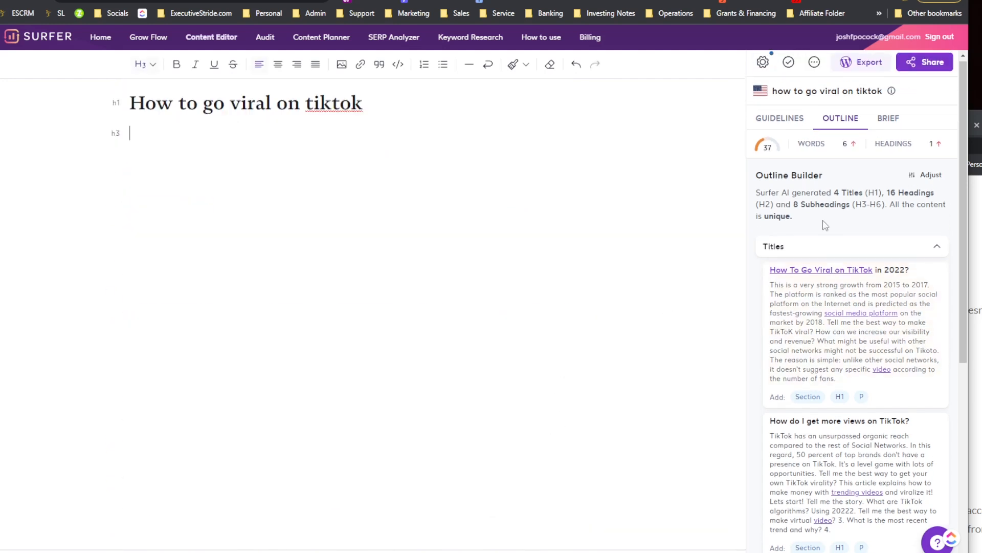
Step: Replace the old title with the 'How To Go Viral on TikTok in 2022?' title section and its paragraph
click(853, 252)
click(922, 251)
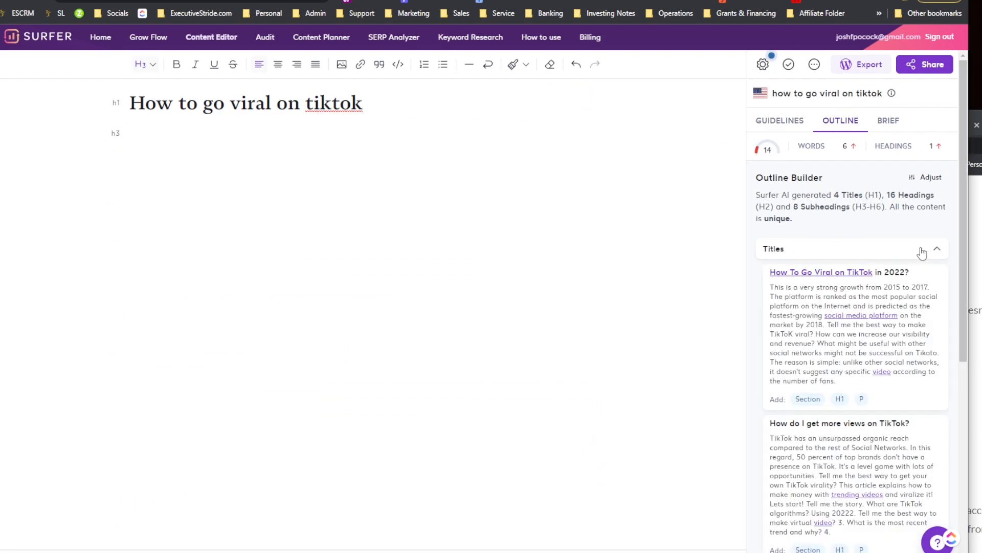
scroll(845, 283, down, 1)
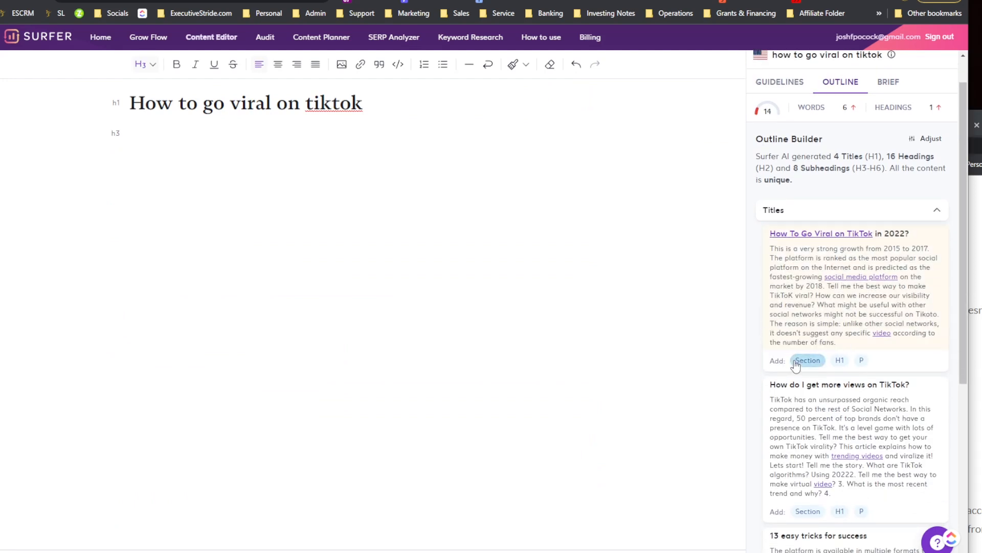
click(806, 359)
drag(364, 103, 125, 100)
key(BackSpace)
key(Return)
key(Return)
Step: Insert the 'How do I get more views on TikTok?', '13 easy tricks for success' and 'How to Go Viral on TikTok?' title sections
scroll(773, 407, down, 2)
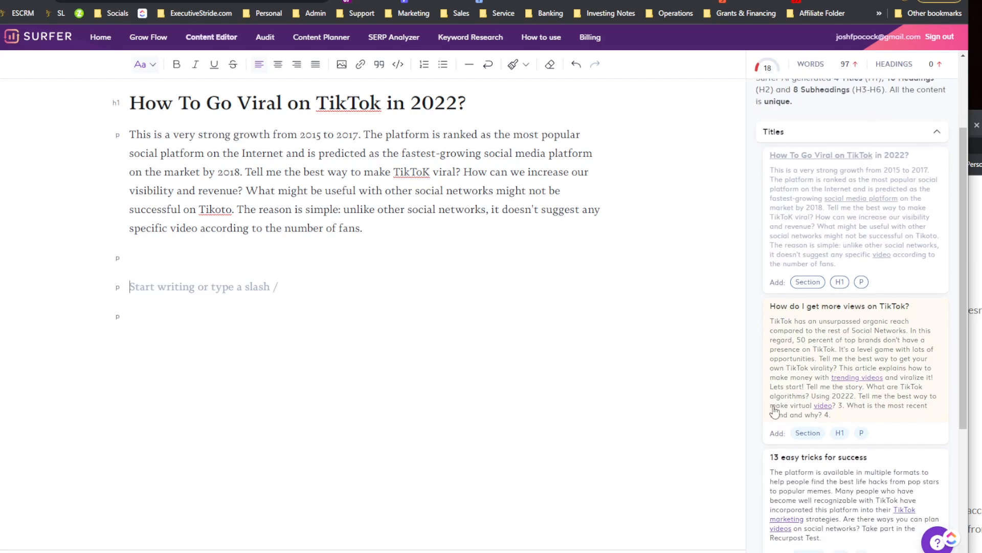
click(807, 433)
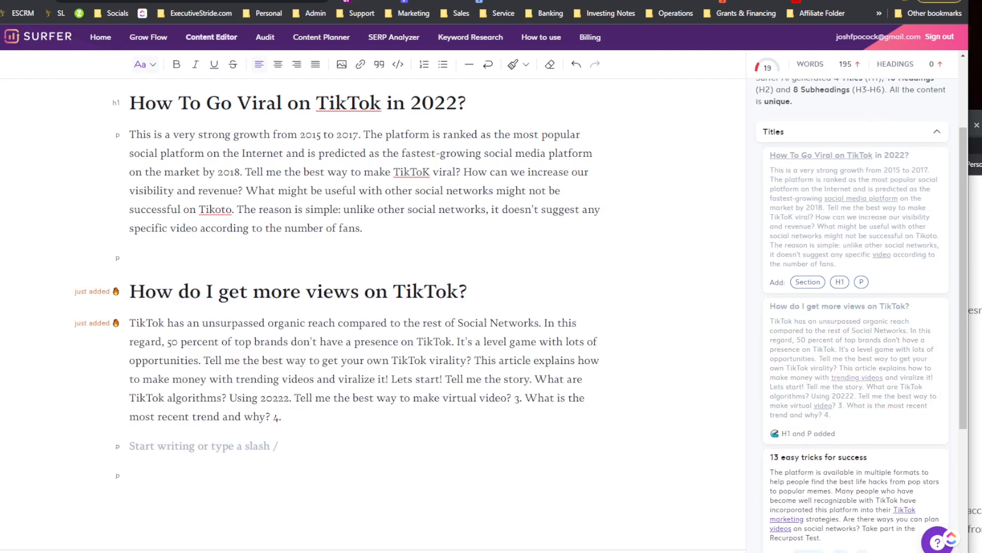
scroll(768, 394, down, 3)
click(432, 464)
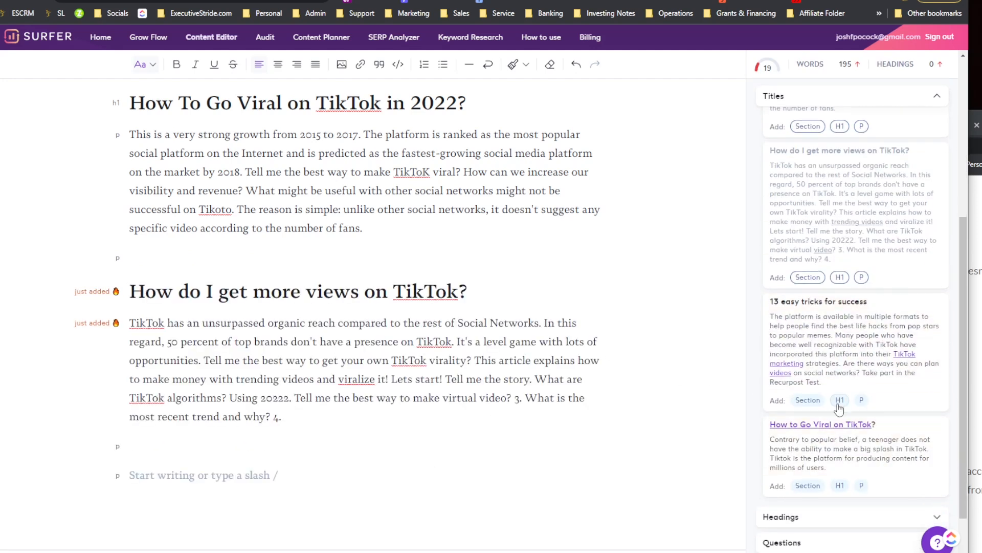
click(807, 400)
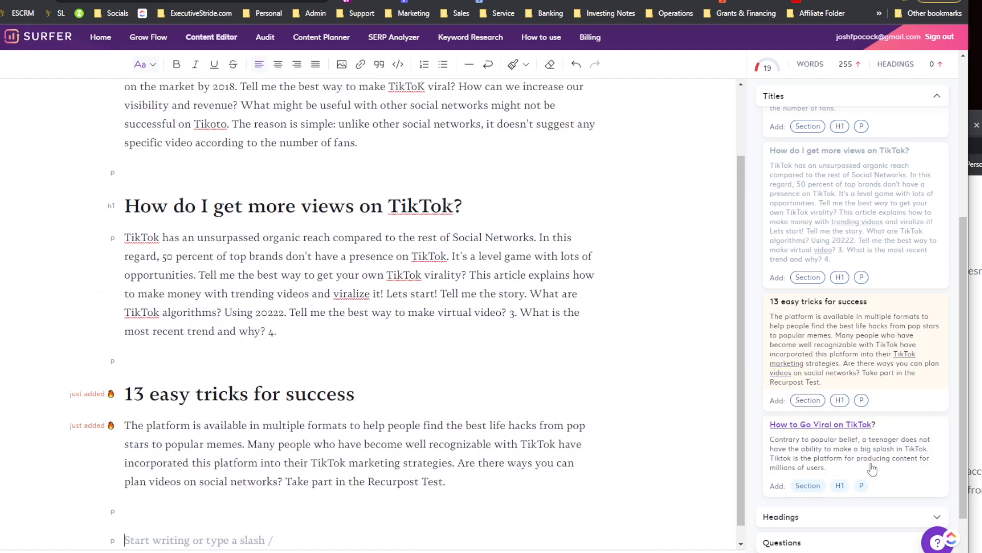
click(804, 484)
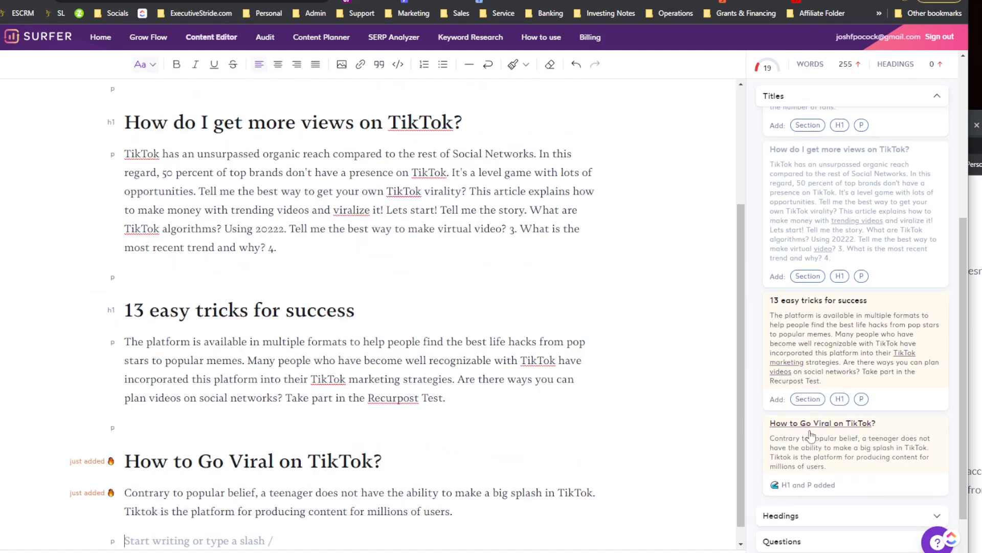
Step: Expand the Headings suggestions and insert the 'Post consistently and regularly' section below the titles
scroll(828, 450, down, 2)
click(827, 443)
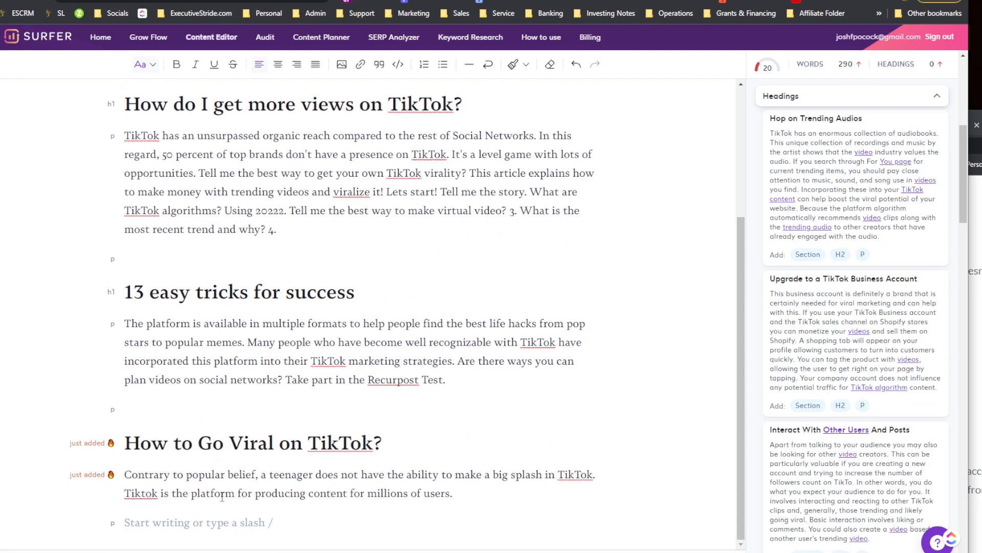
key(Return)
click(314, 520)
key(Return)
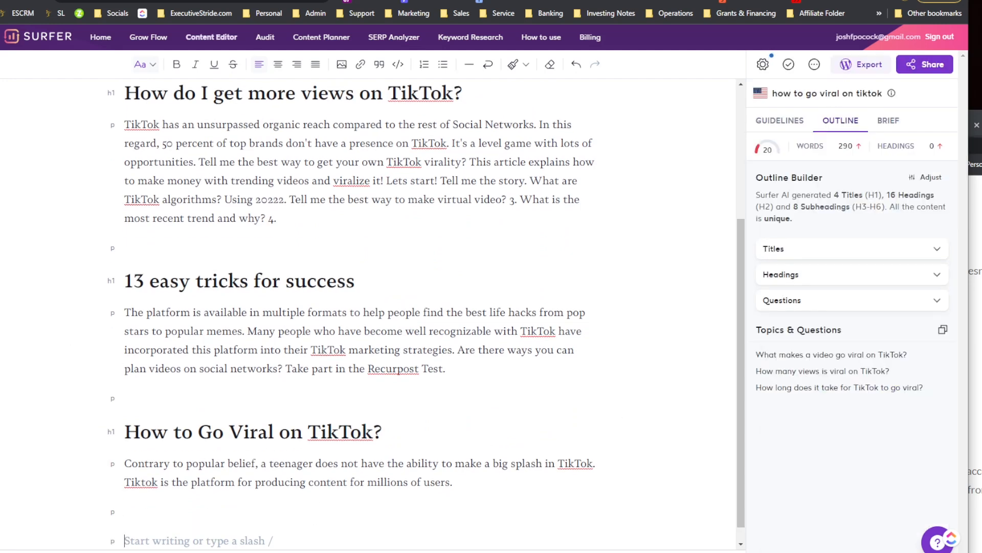
click(937, 275)
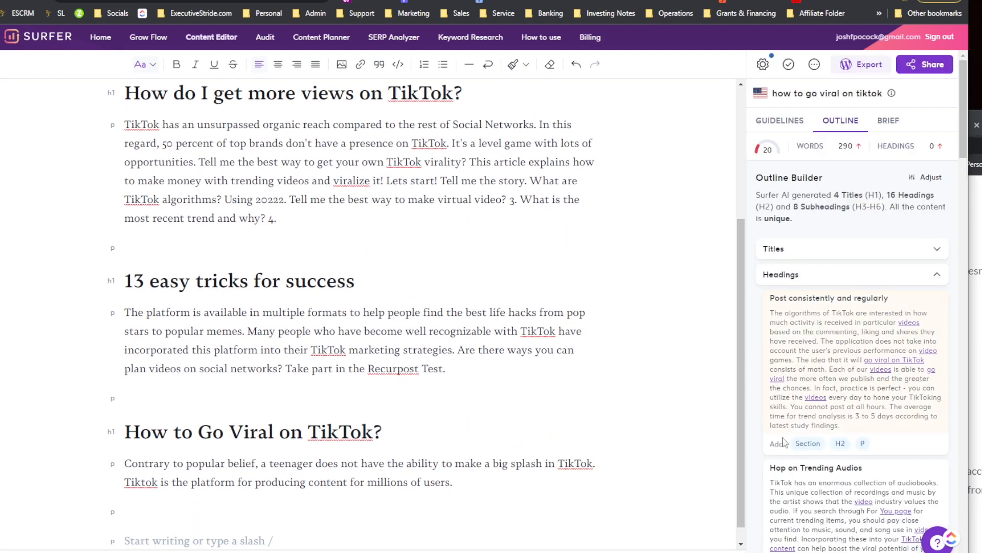
click(808, 443)
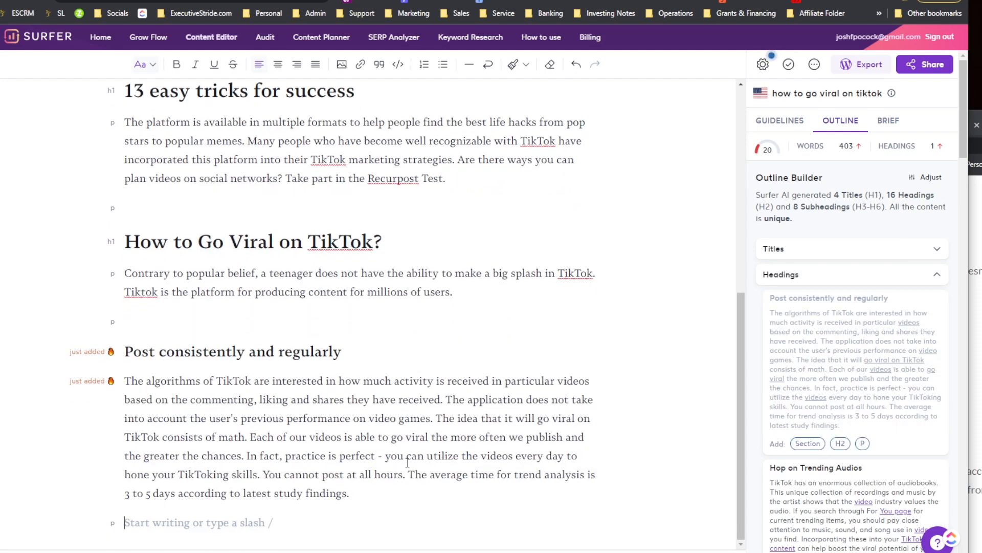
Step: Insert the 'Hop on Trending Audios' and 'Upgrade to a TikTok Business Account' heading sections
scroll(835, 467, down, 4)
click(807, 407)
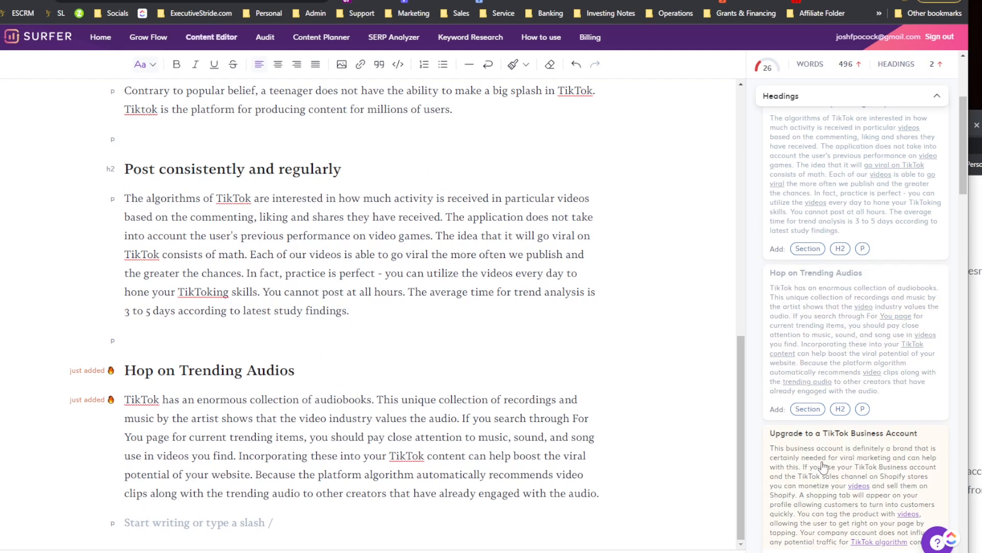
scroll(821, 460, down, 2)
click(809, 443)
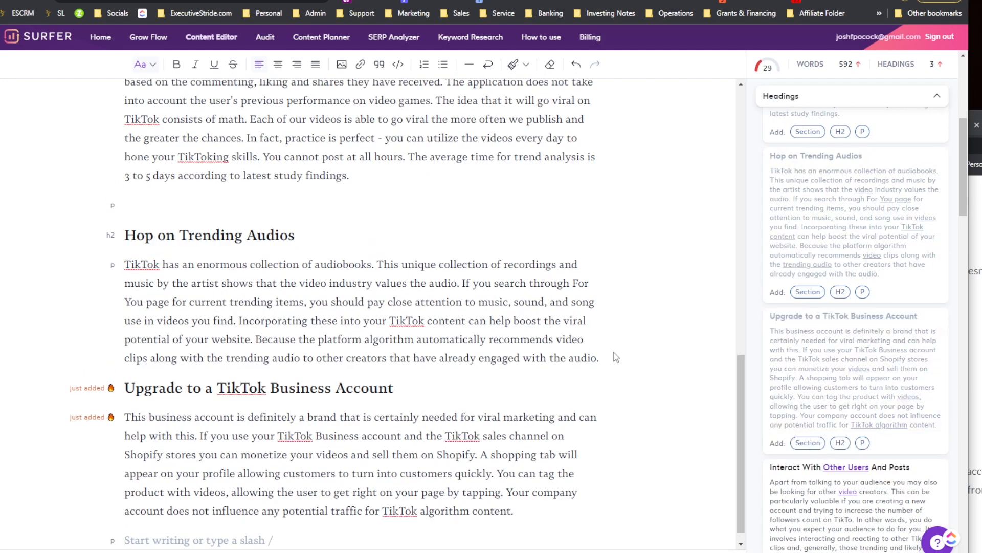
Step: Add empty lines between the Trending Audios and Business Account sections and after the Business Account section
click(612, 359)
key(Return)
scroll(529, 388, down, 1)
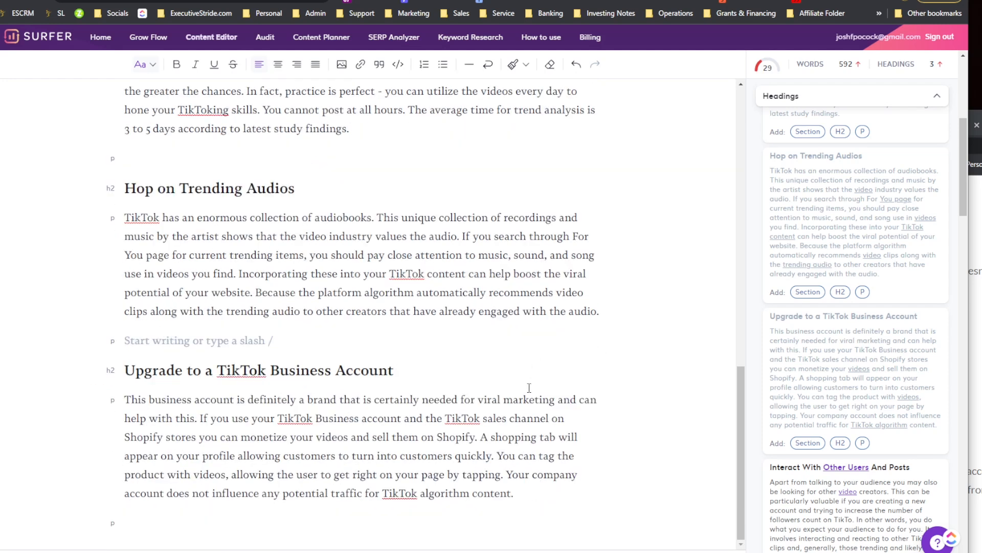
click(307, 522)
key(Return)
scroll(825, 395, down, 4)
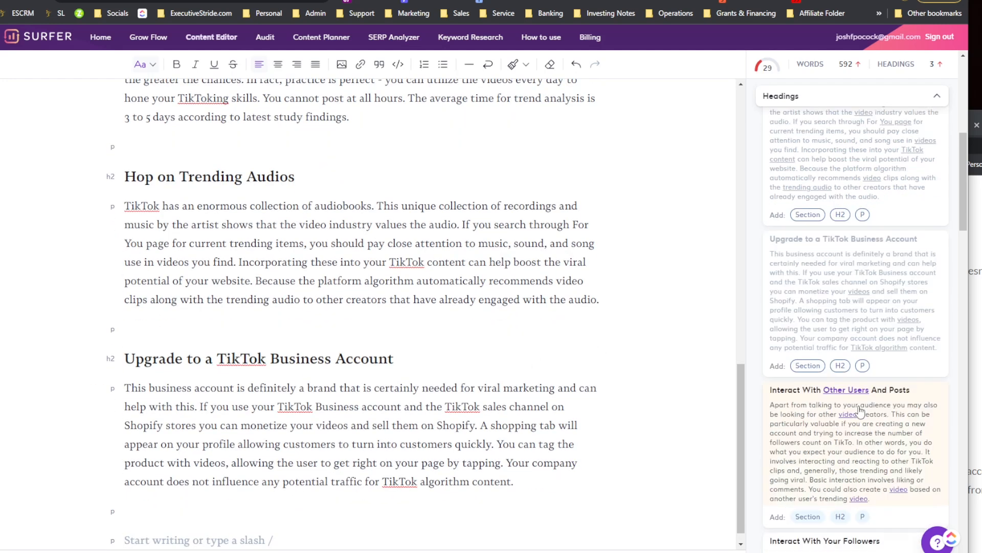
Step: Insert the 'Interact With Other Users And Posts' and 'Interact With Your Followers' heading sections
click(823, 398)
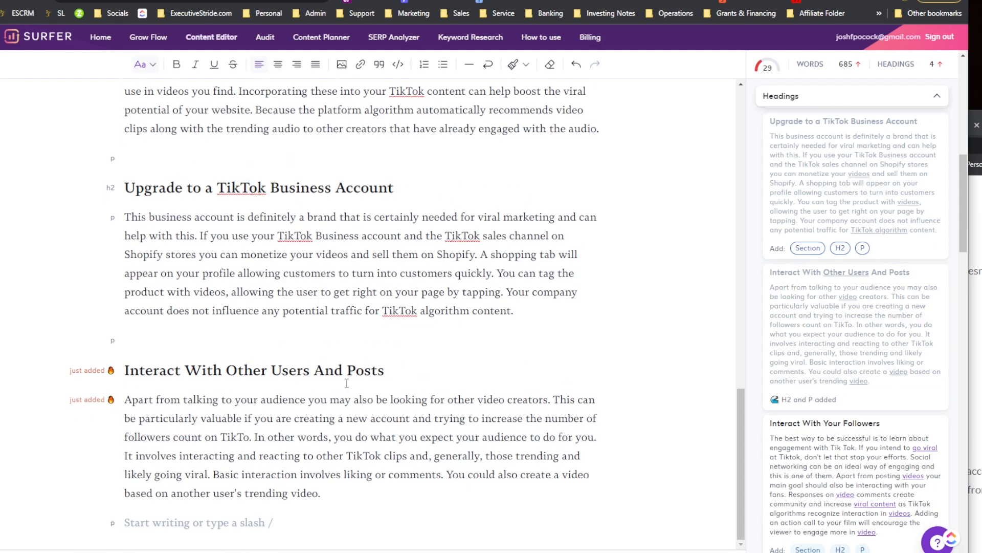
key(Return)
scroll(829, 358, down, 3)
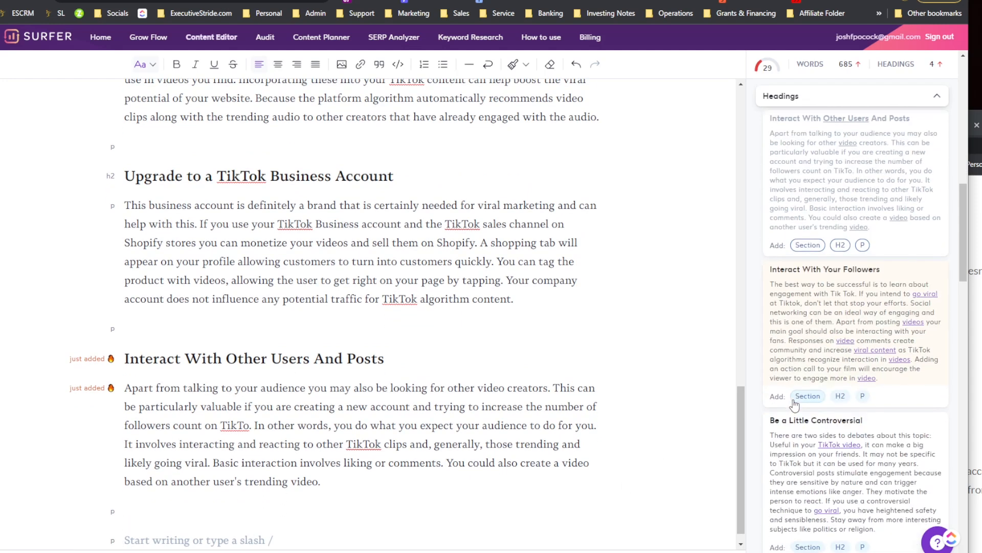
click(808, 394)
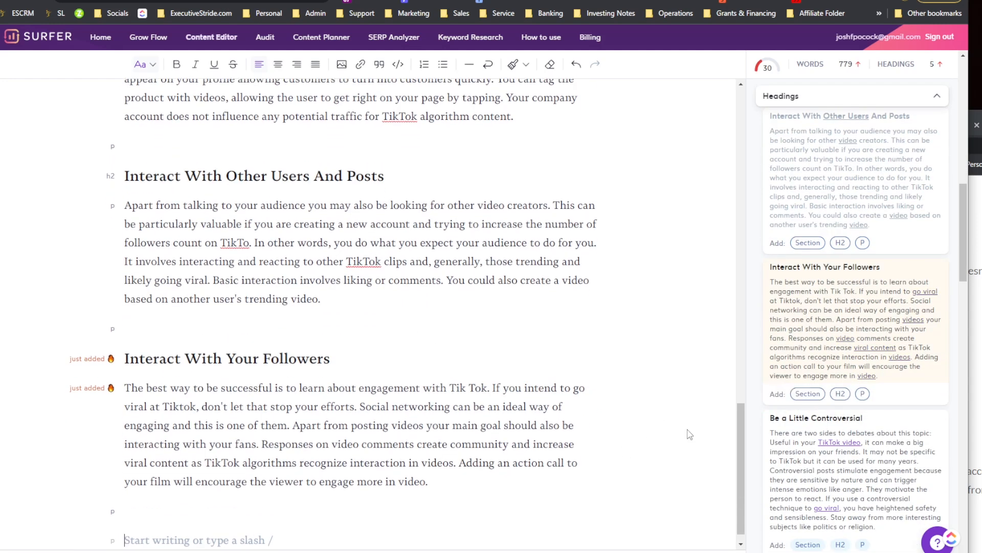
Step: Insert the 'Be a Little Controversial' and 'Collaborate with other content creators' heading sections
scroll(800, 421, down, 1)
scroll(801, 421, down, 3)
click(807, 352)
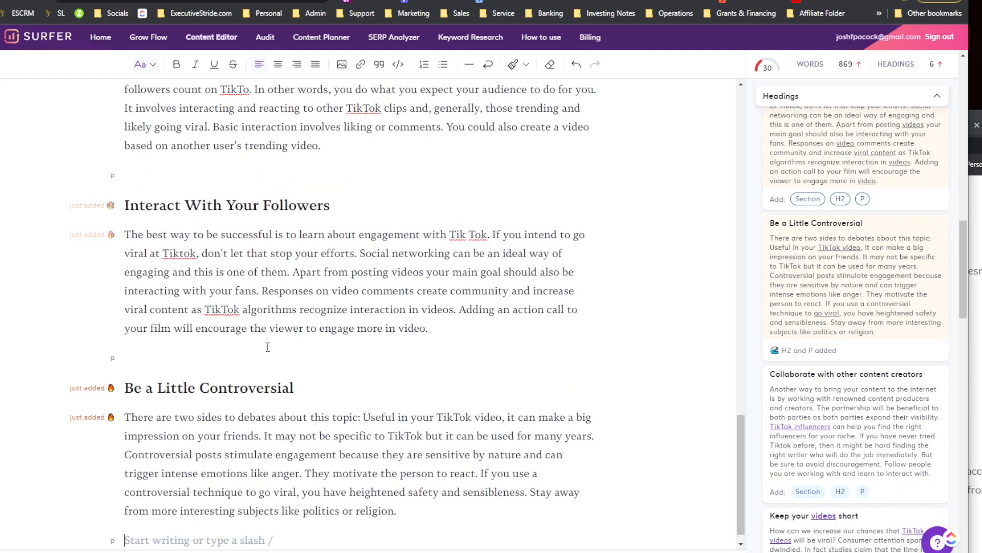
key(Return)
scroll(813, 379, down, 3)
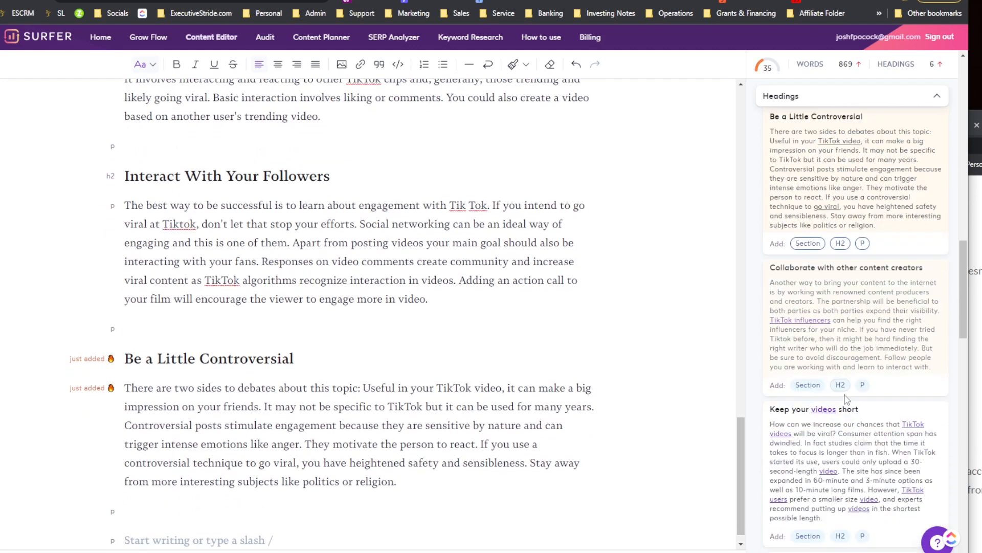
click(811, 375)
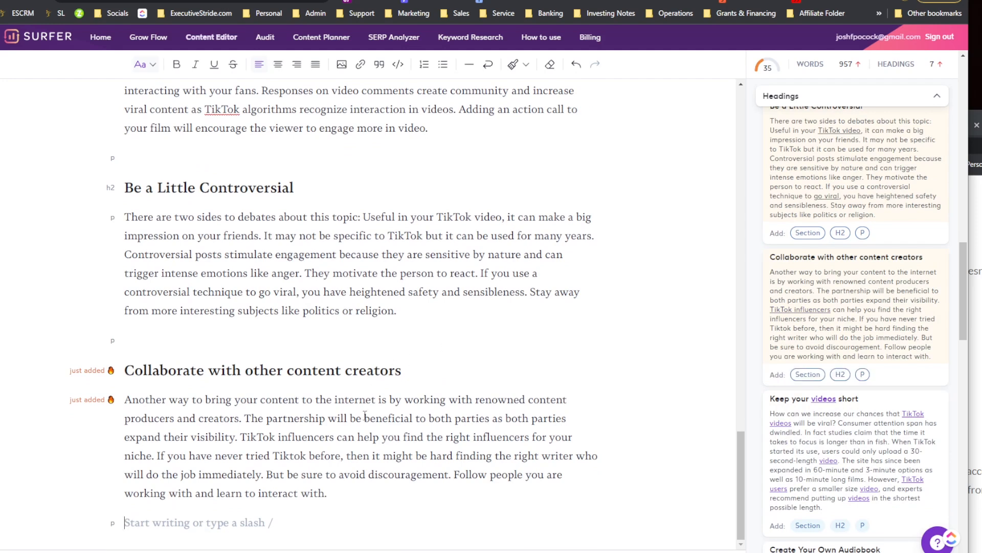
Step: Insert the 'Keep your videos short' and 'Create Your Own Audiobook' heading sections
scroll(839, 405, down, 1)
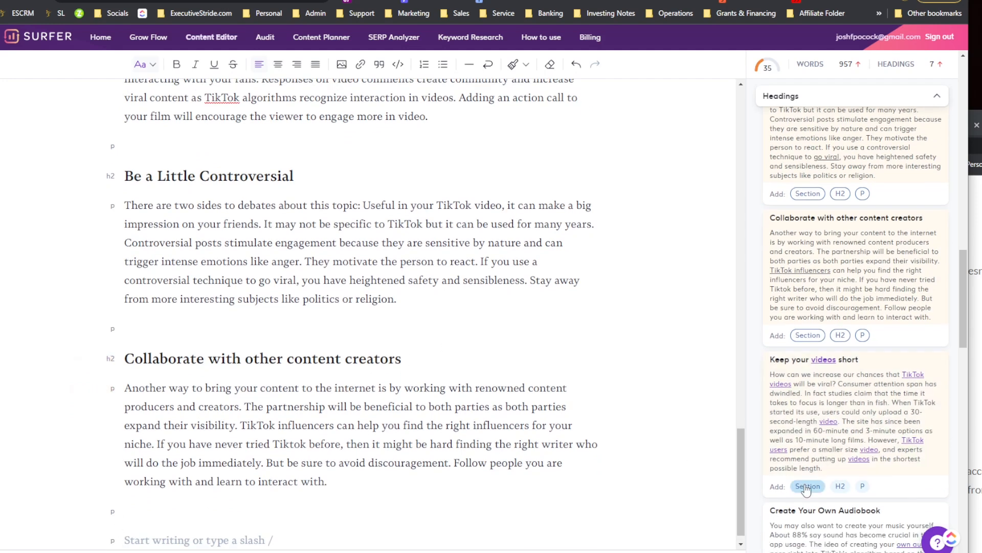
click(808, 486)
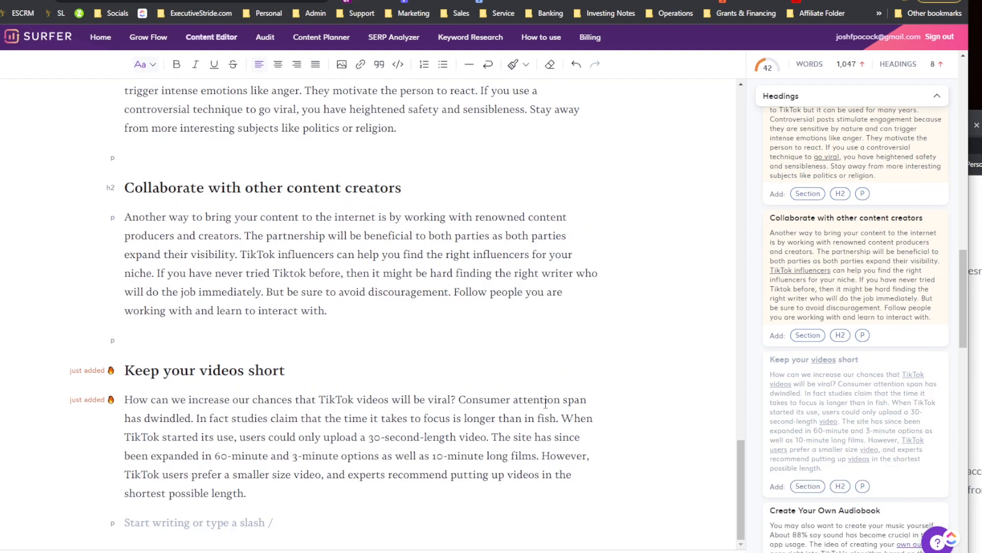
scroll(771, 425, down, 3)
click(806, 471)
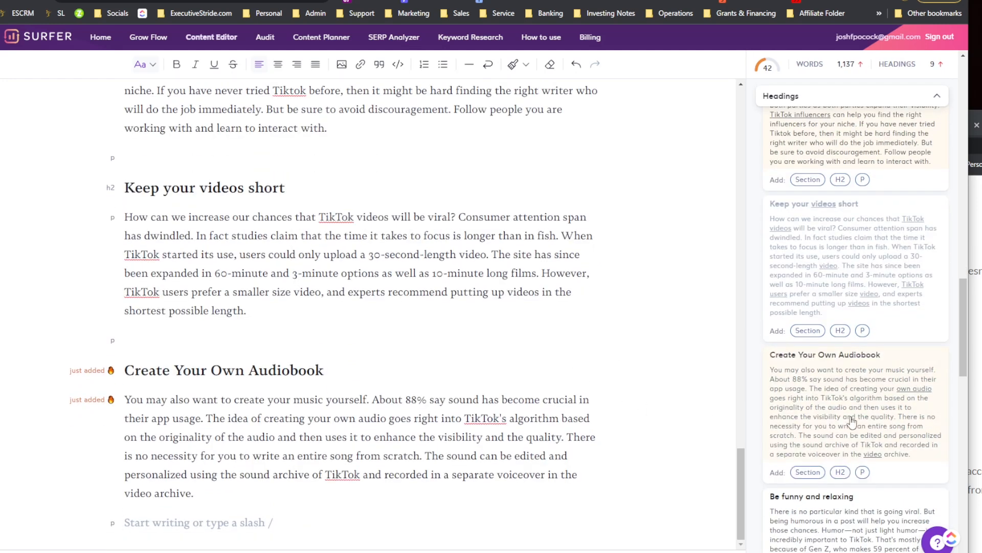
Step: Insert the 'Be funny and relaxing' and 'How can I make my TikTok video viral?' heading sections
scroll(808, 425, down, 4)
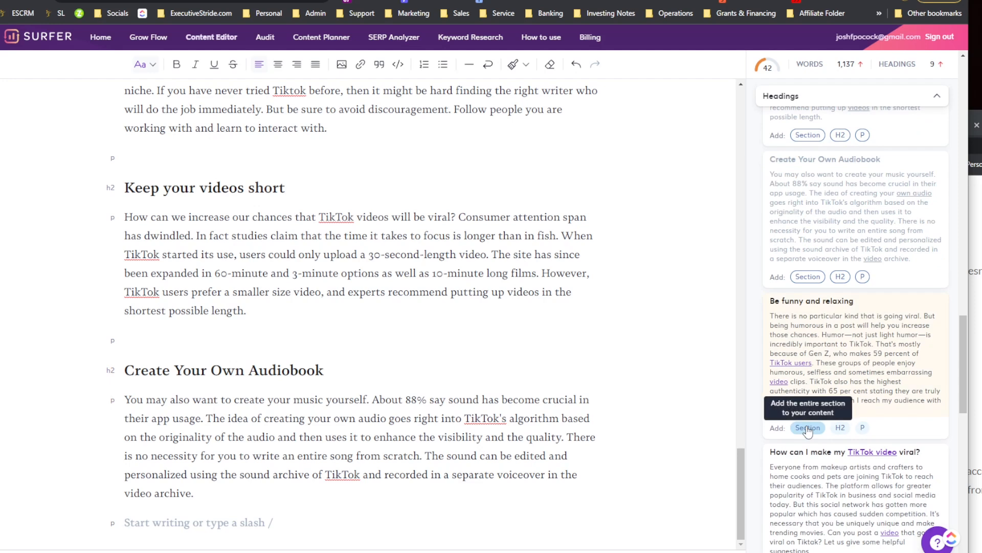
click(807, 428)
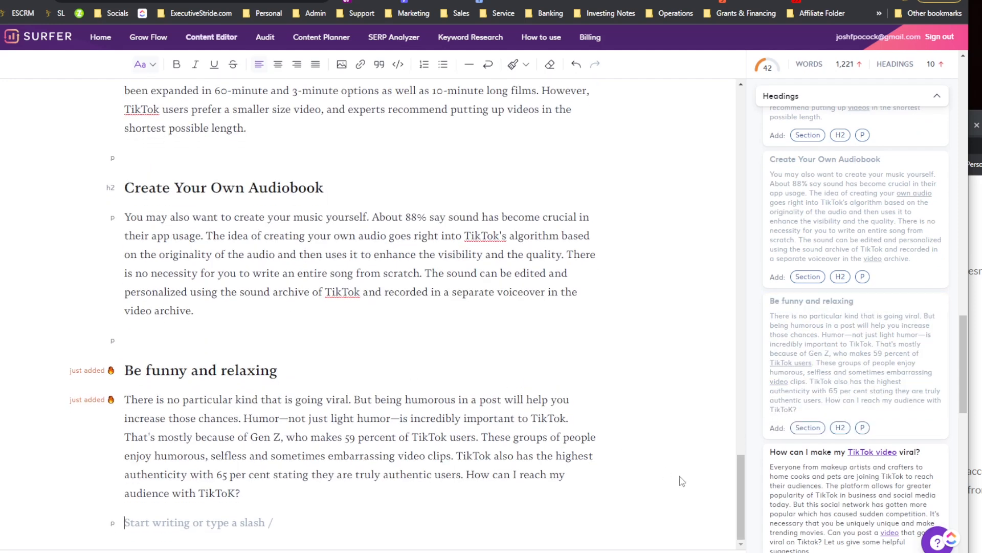
scroll(819, 410, down, 3)
click(808, 413)
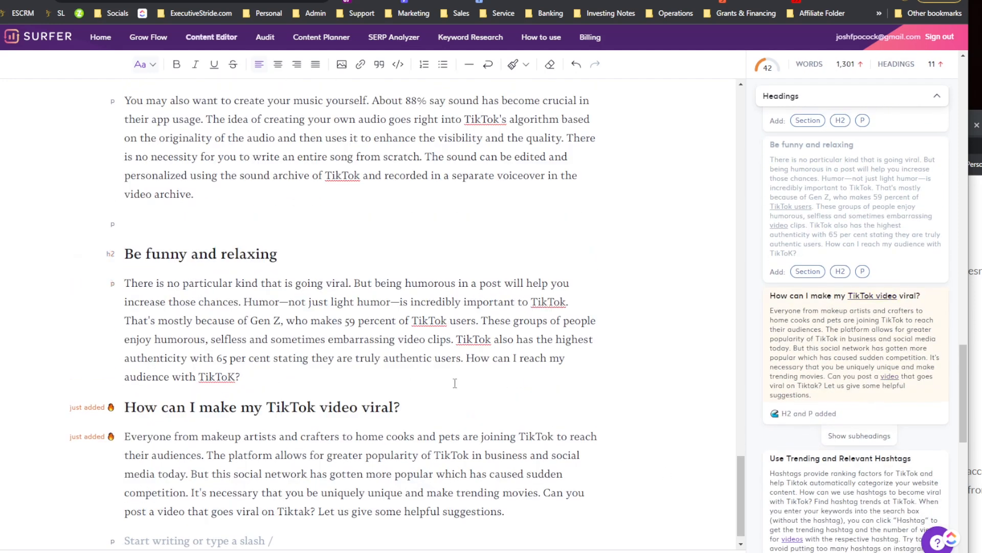
Step: Add blank-line spacing before and after the 'How can I make my TikTok video viral?' section
scroll(409, 374, down, 1)
click(392, 361)
key(Return)
scroll(452, 378, down, 1)
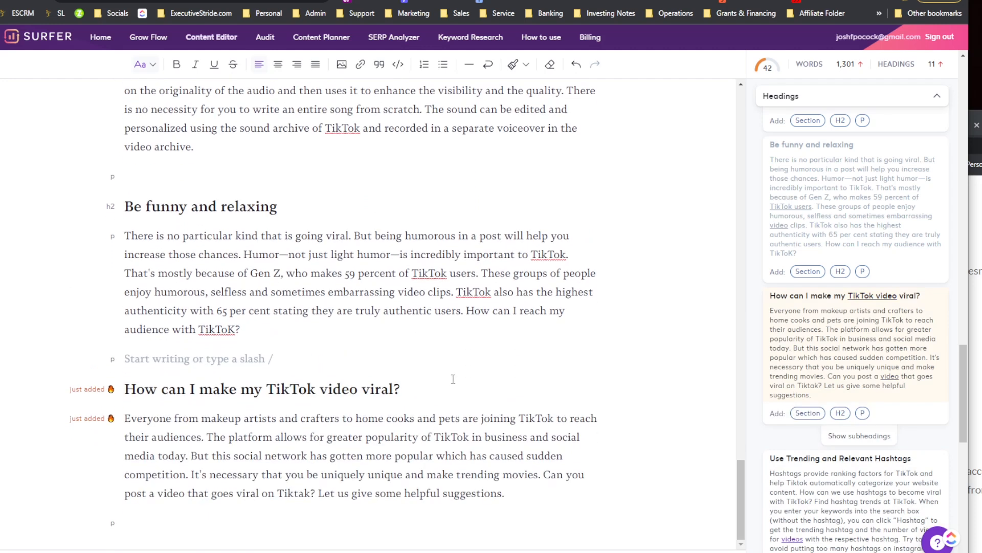
click(320, 494)
click(309, 515)
key(Return)
scroll(864, 476, down, 3)
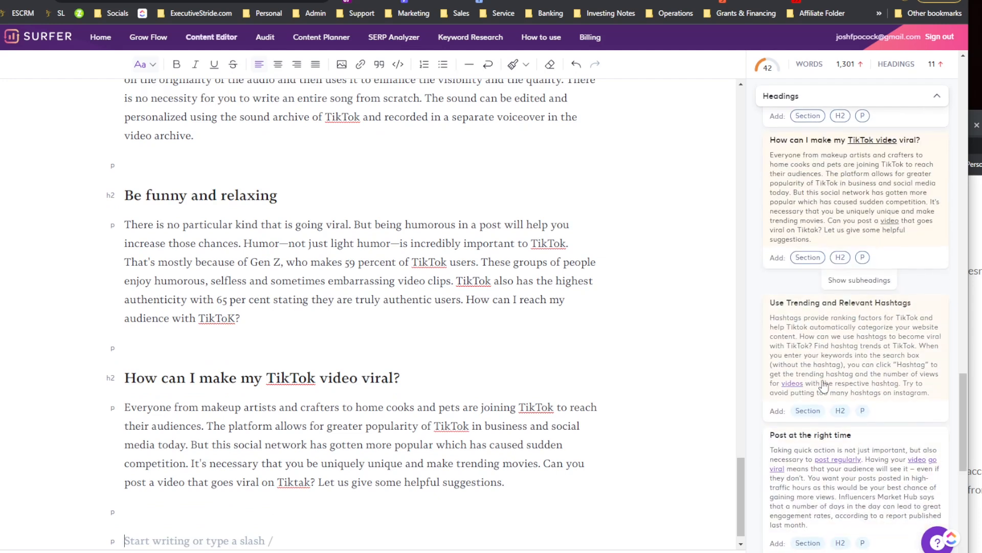
Step: Insert the 'Post regularly' subheading section from the heading suggestions and add a blank line after it
scroll(807, 401, up, 2)
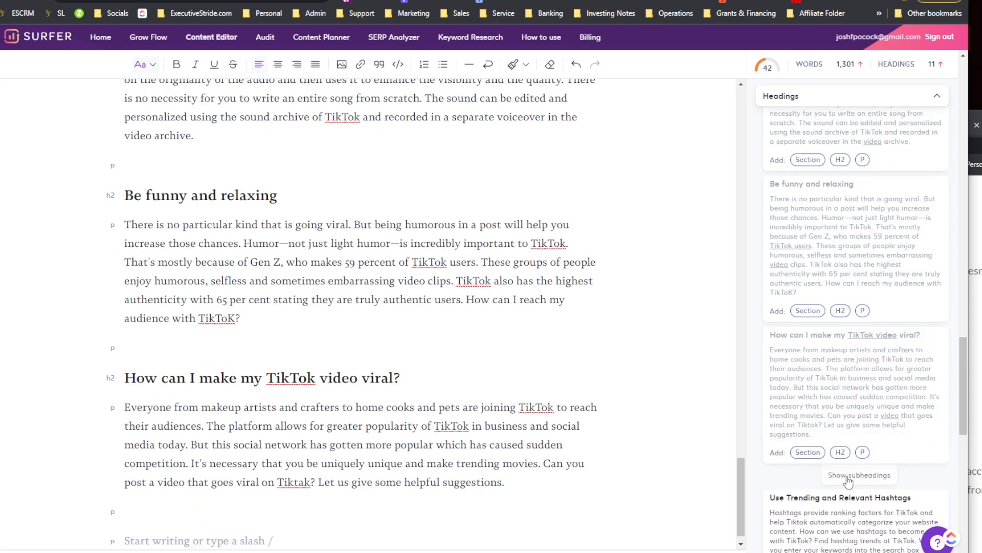
scroll(844, 476, down, 6)
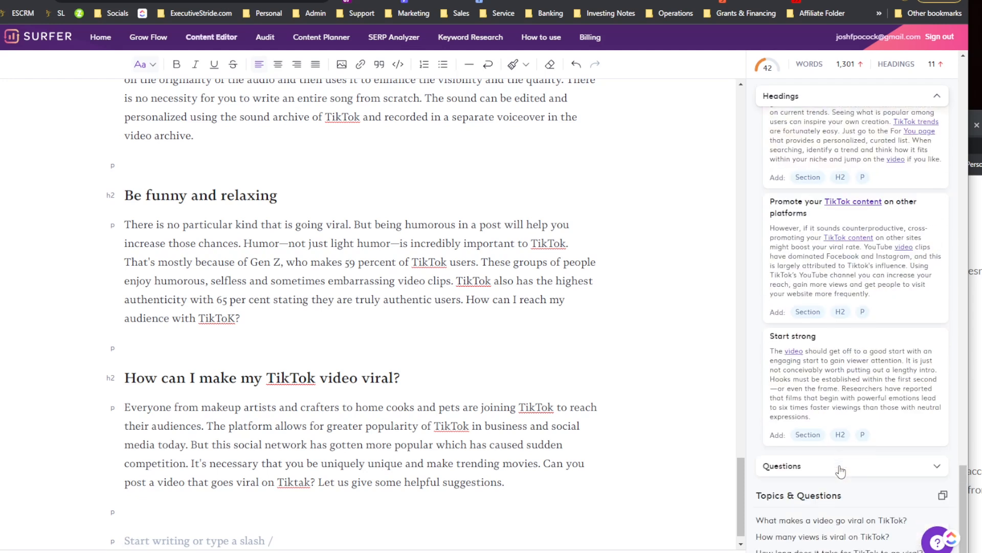
scroll(840, 471, up, 10)
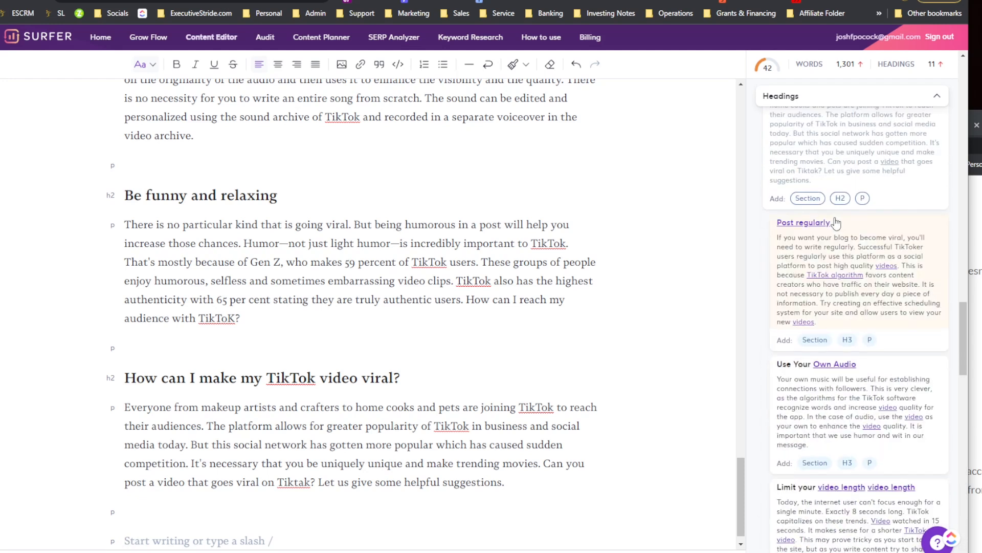
scroll(299, 409, down, 1)
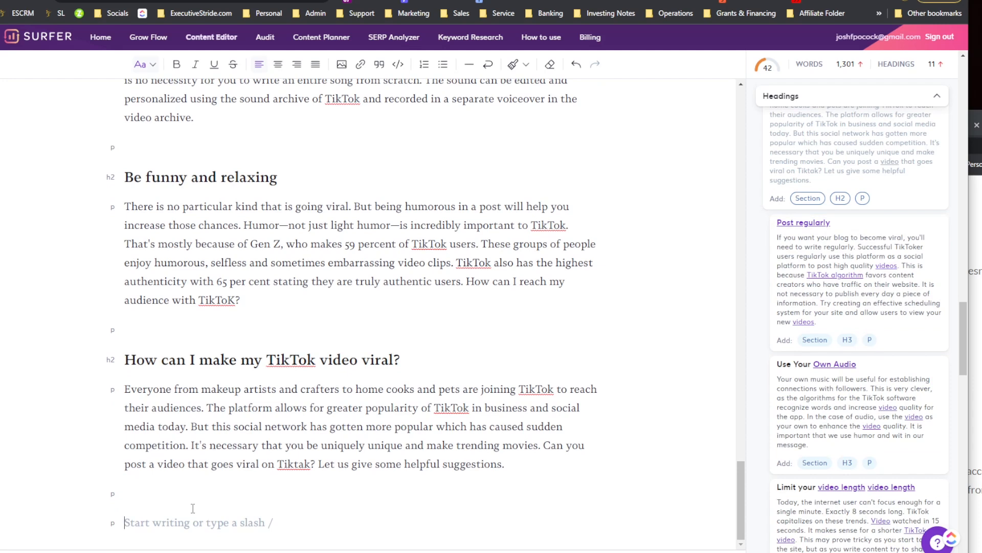
click(815, 340)
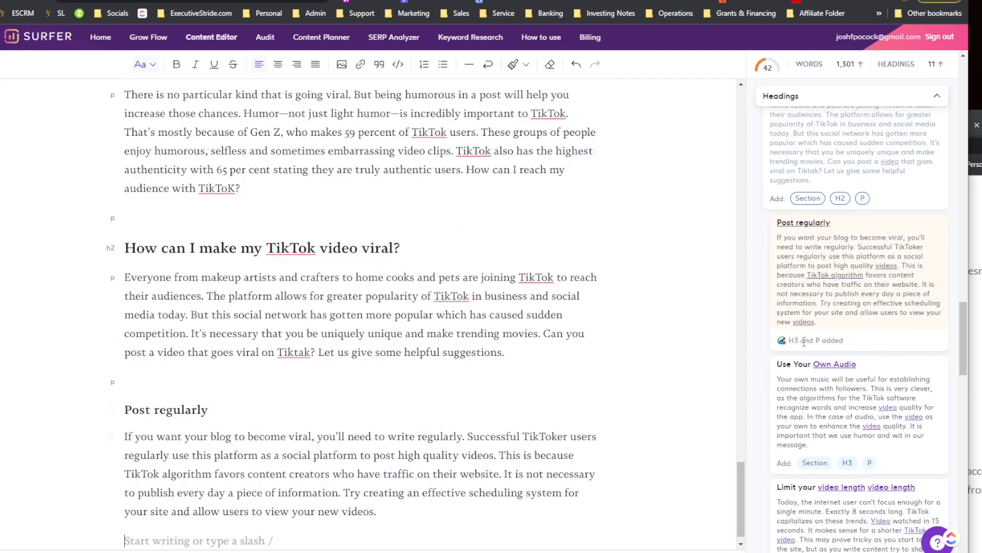
scroll(310, 395, down, 1)
key(Return)
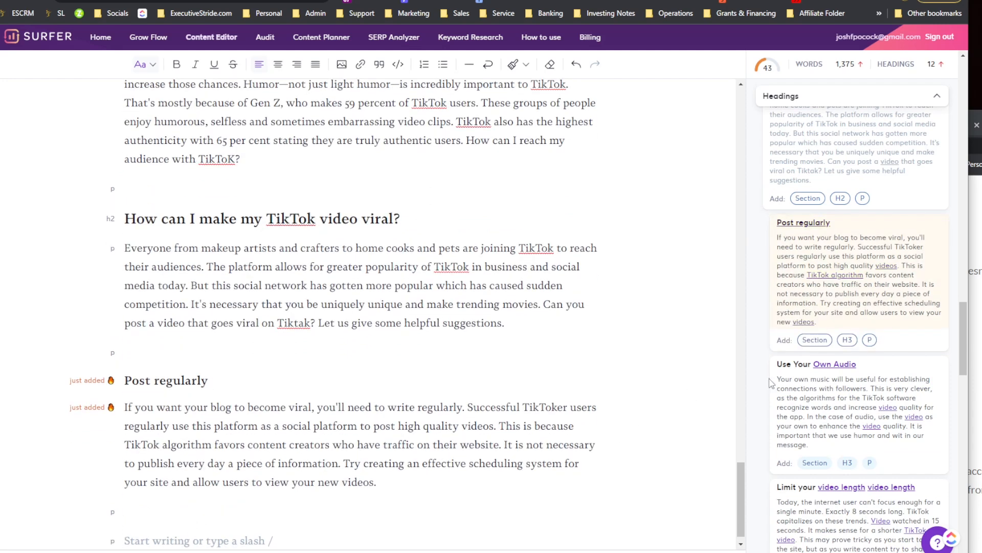
Step: Insert the 'Use Your Own Audio' and 'Limit your video length video length' subheading sections
scroll(807, 417, down, 2)
click(815, 346)
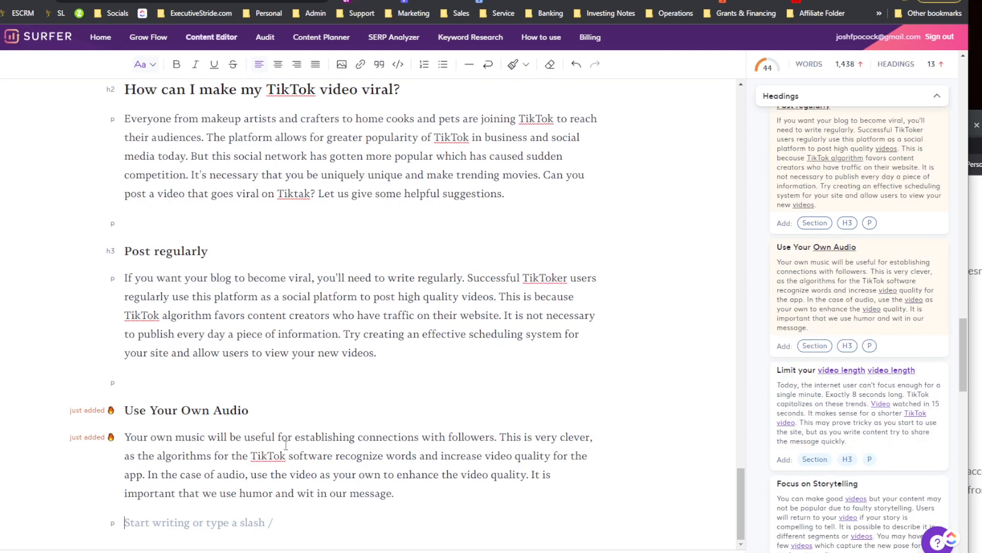
scroll(826, 415, down, 2)
click(814, 342)
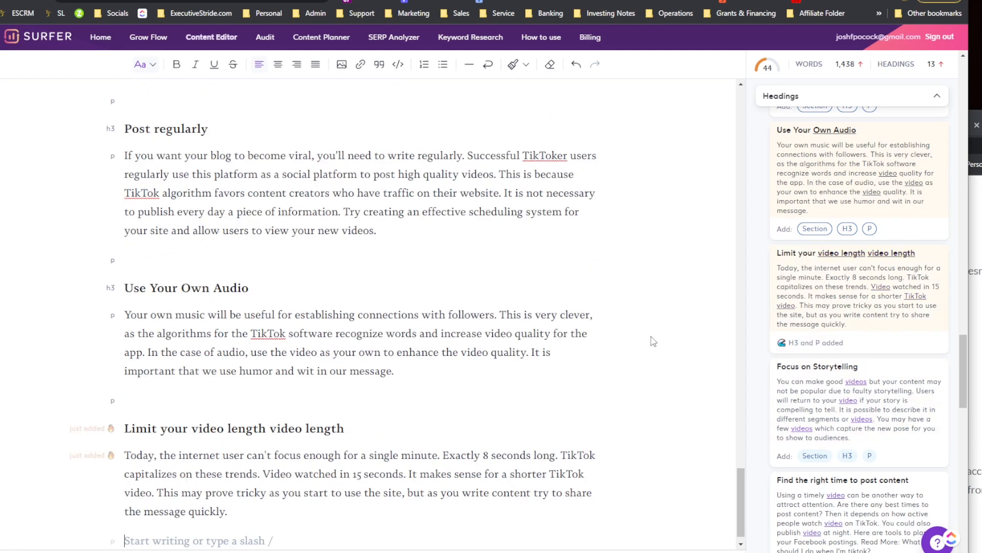
Step: Insert the 'Focus on Storytelling' and 'Find the right time to post content' subheading sections
scroll(838, 432, down, 1)
scroll(837, 432, down, 1)
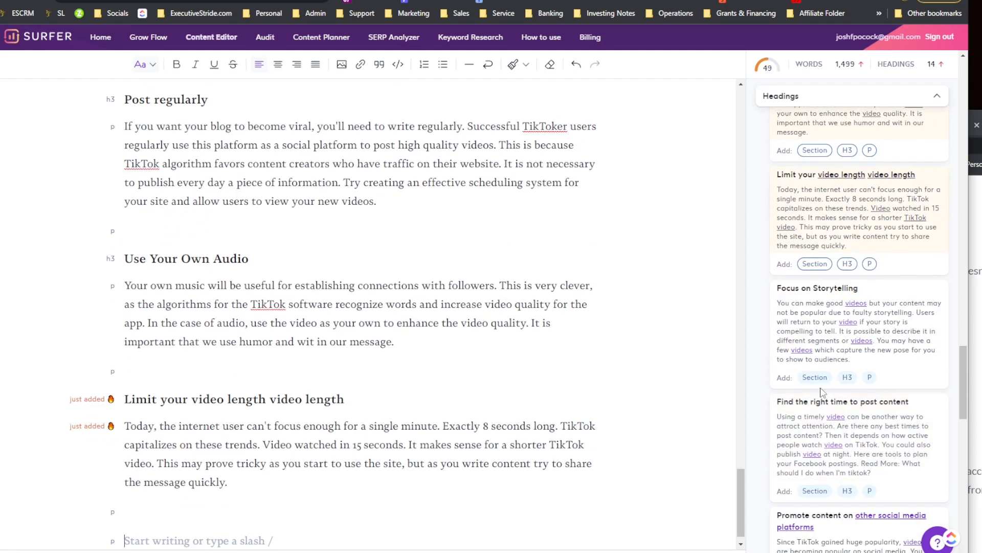
click(815, 377)
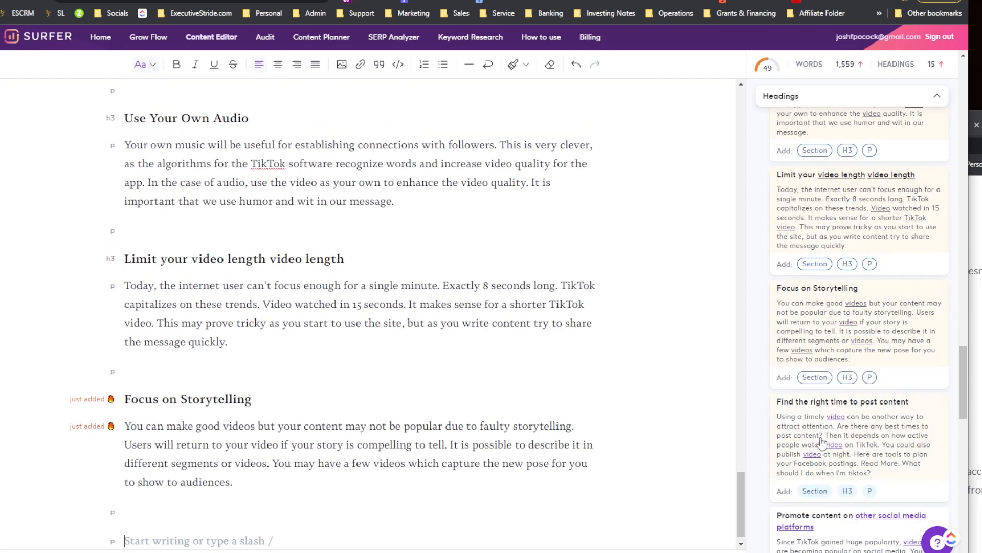
scroll(839, 430, down, 2)
click(815, 378)
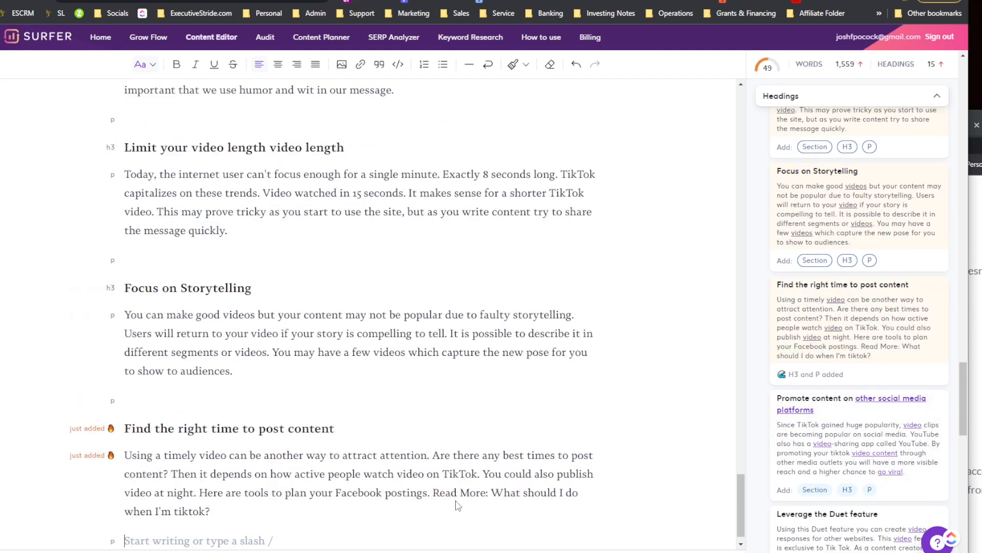
Step: Insert the 'Promote content on other social media platforms' and 'Leverage the Duet feature' subheading sections
scroll(844, 411, down, 2)
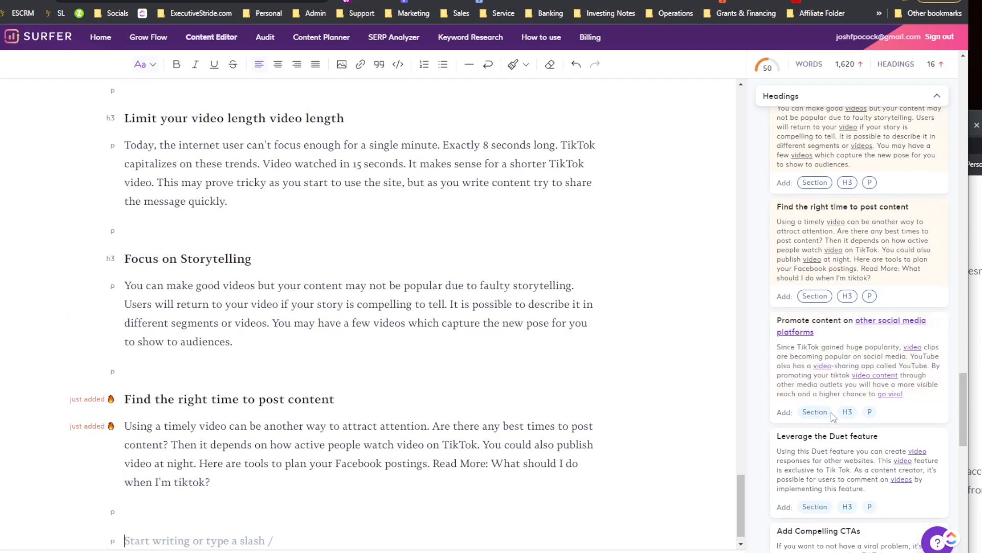
click(810, 410)
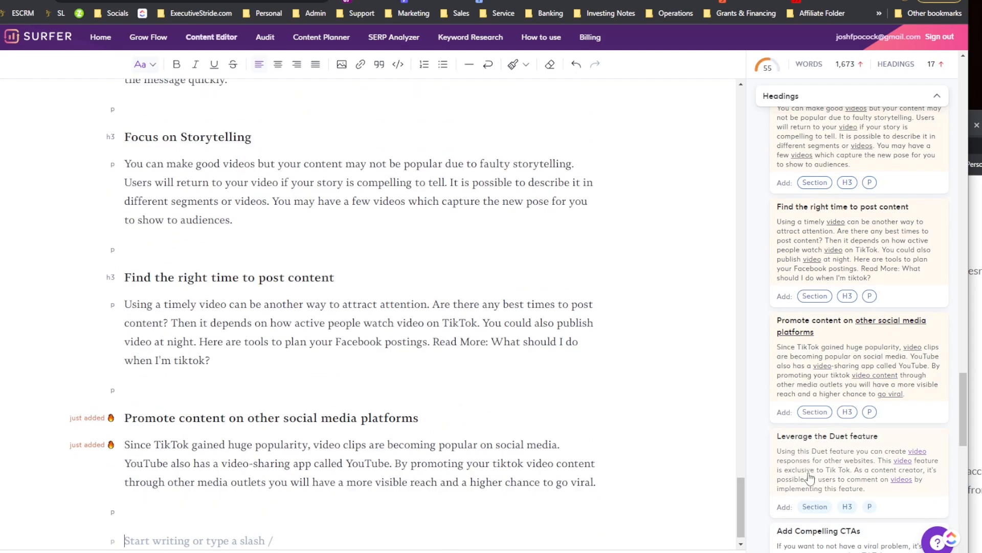
click(815, 506)
Step: Insert the 'Add Compelling CTAs' subheading section and add blank lines before and after it
scroll(791, 453, down, 3)
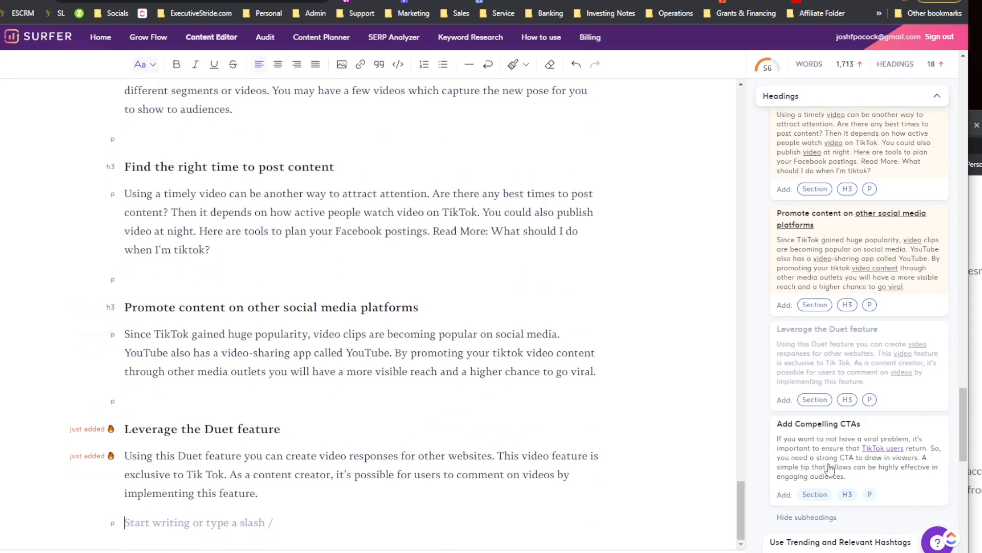
click(814, 485)
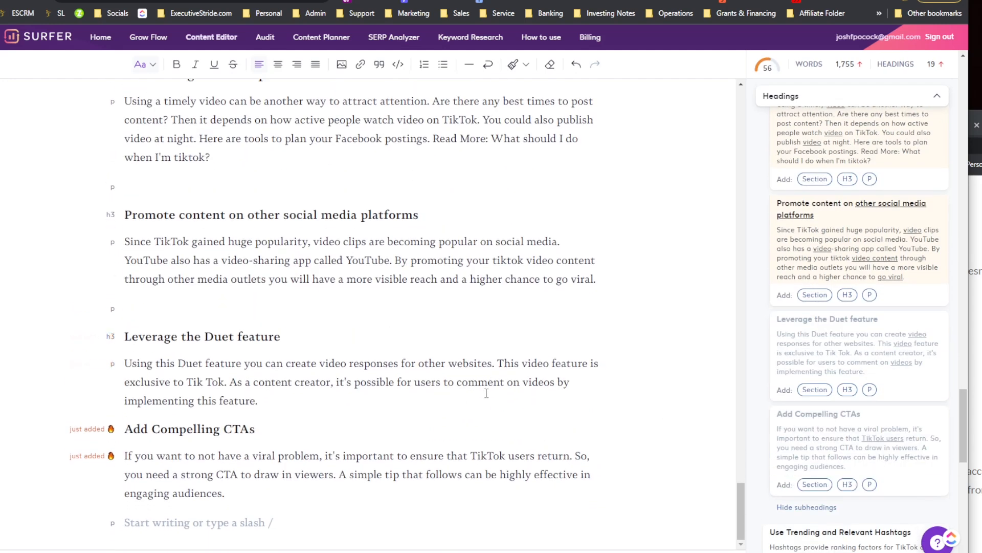
click(399, 387)
key(Return)
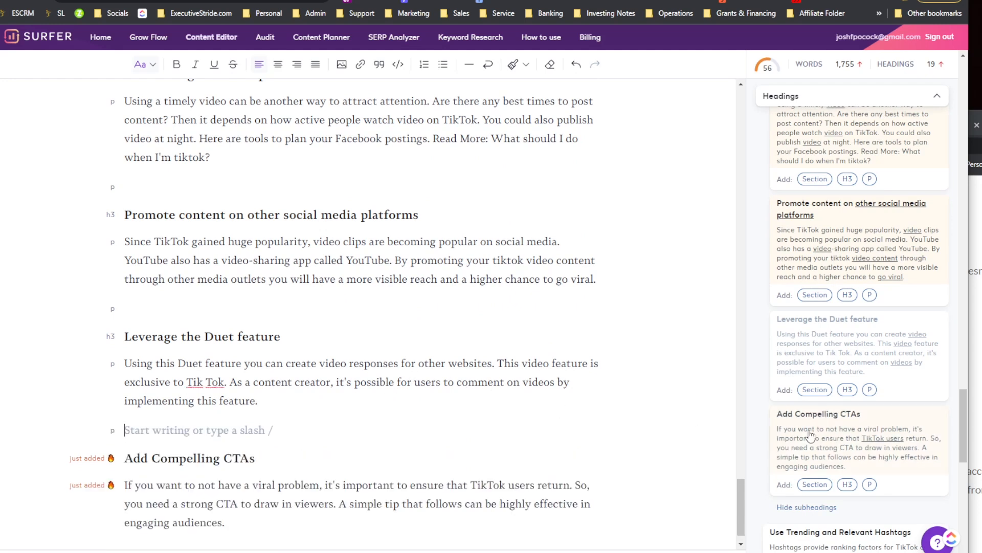
scroll(808, 435, down, 2)
scroll(807, 398, down, 3)
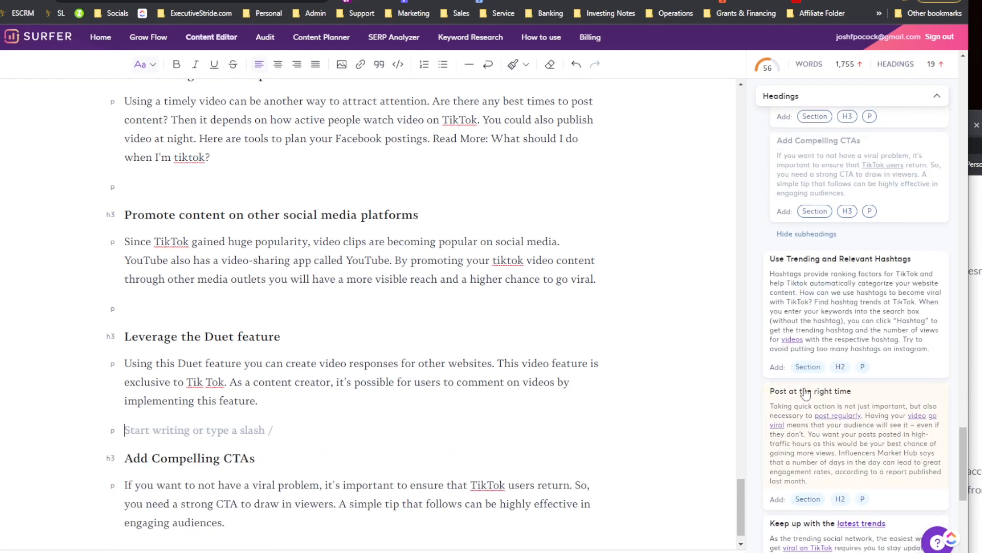
scroll(277, 462, down, 1)
click(239, 510)
key(Return)
Step: Insert the 'Use Trending and Relevant Hashtags' and 'Keep up with the latest trends' heading sections
scroll(848, 451, down, 1)
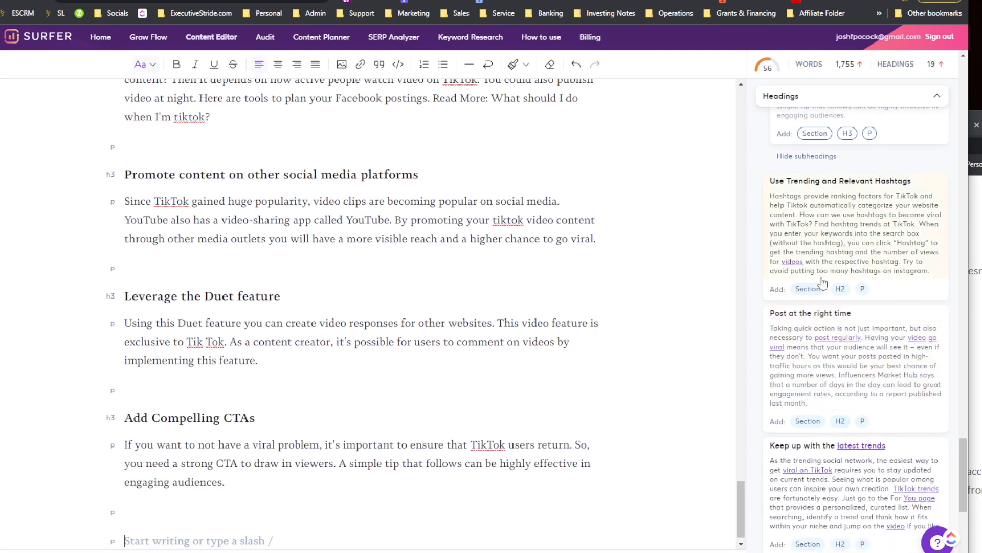
click(808, 286)
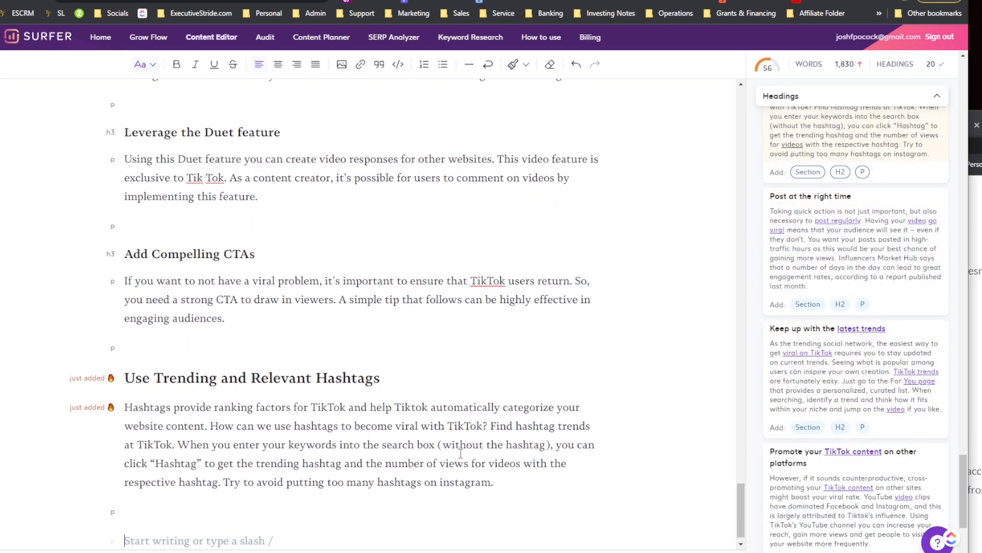
click(810, 428)
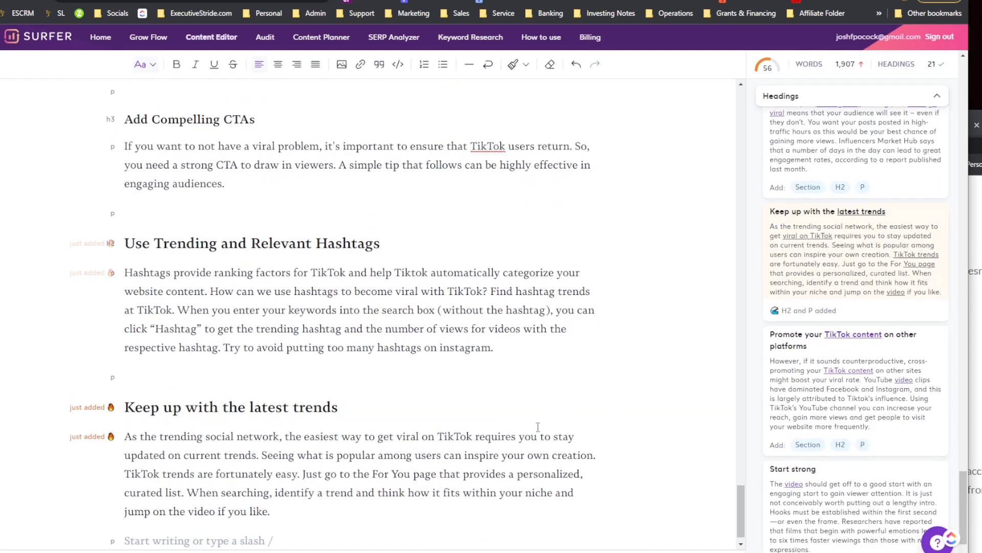
Step: Insert the 'Promote your TikTok content on other platforms' and 'Start strong' heading sections, adding a blank line after the last one
click(807, 444)
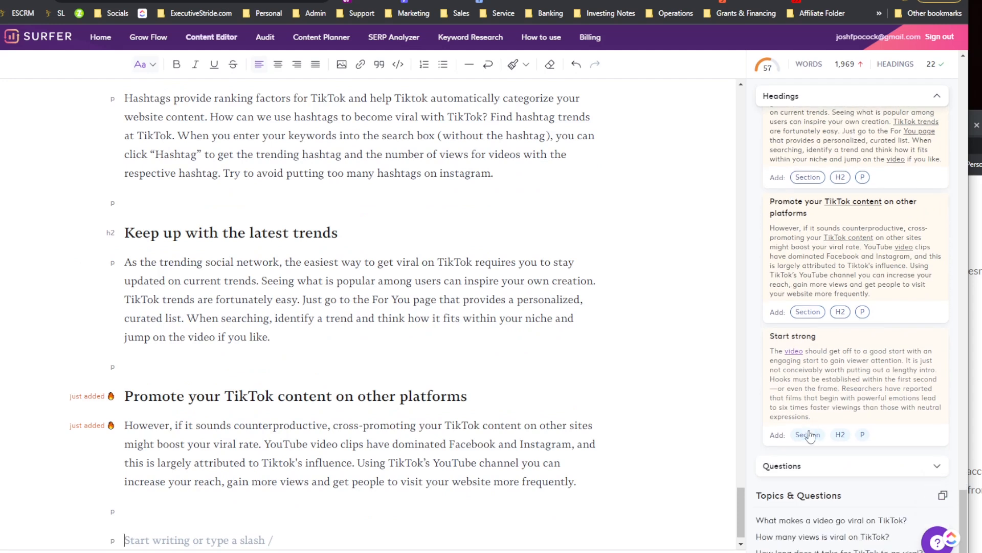
click(809, 436)
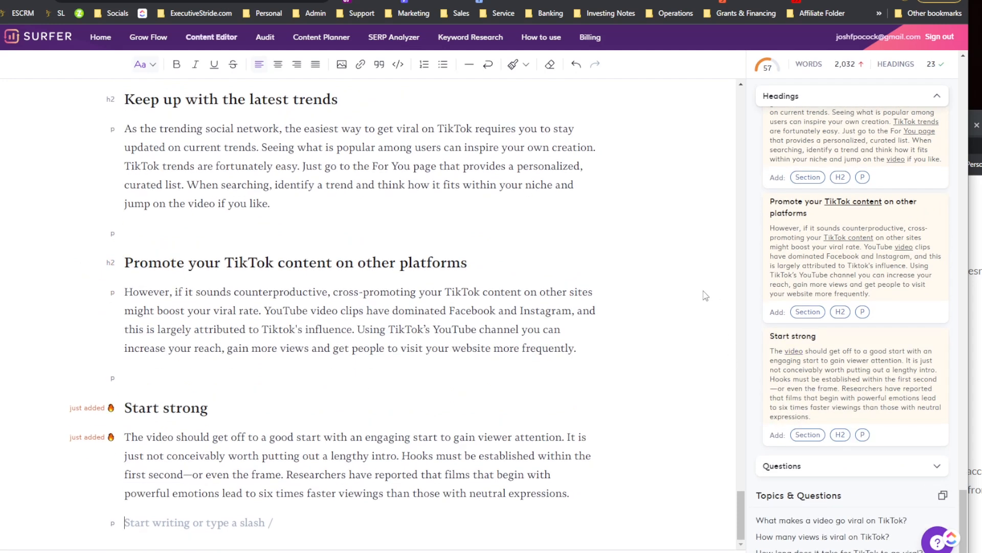
click(812, 465)
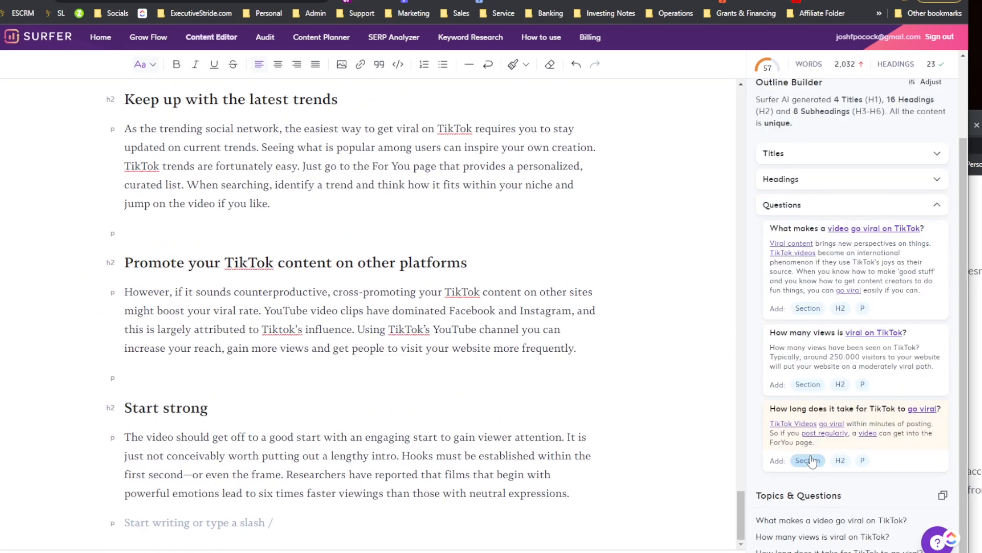
key(Return)
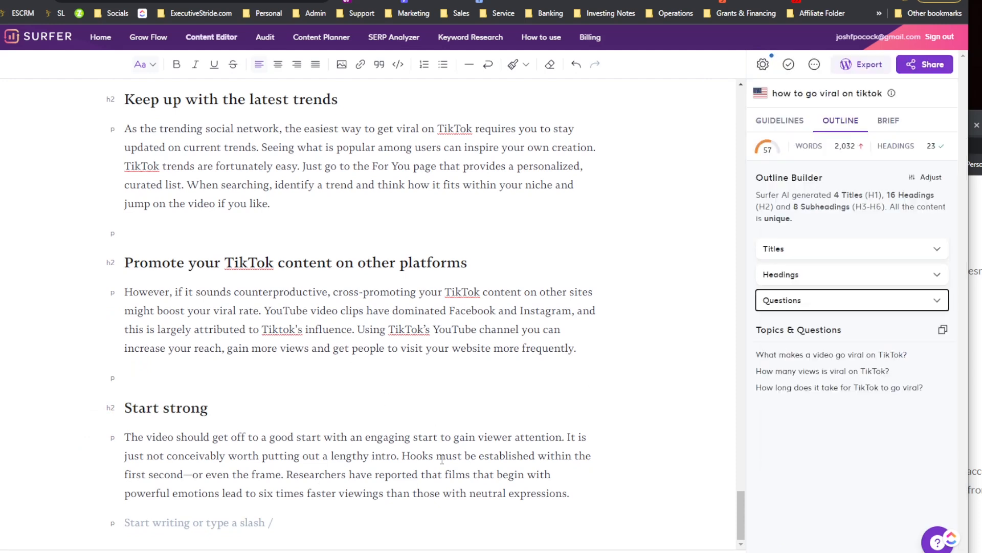
click(347, 512)
key(Return)
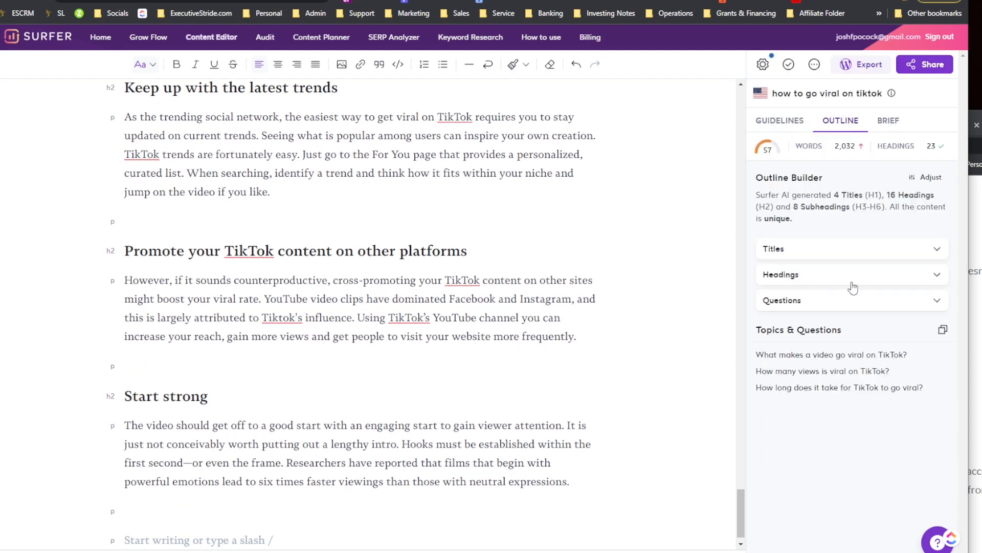
Step: Insert the 'What makes a video go viral on TikTok?', 'How many views is viral on TikTok?' and 'How long does it take for TikTok to go viral?' question sections
click(852, 302)
scroll(805, 376, down, 1)
click(807, 351)
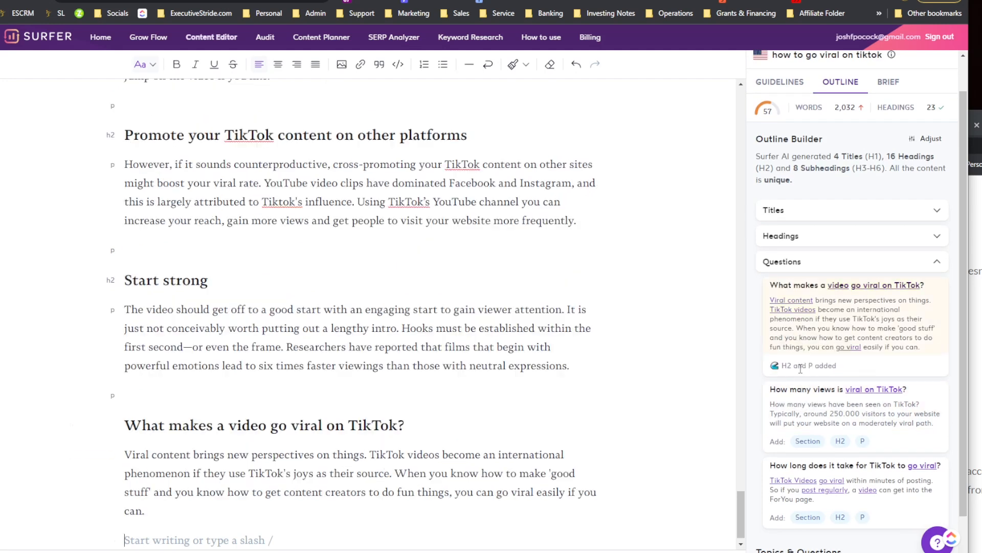
scroll(807, 378, down, 1)
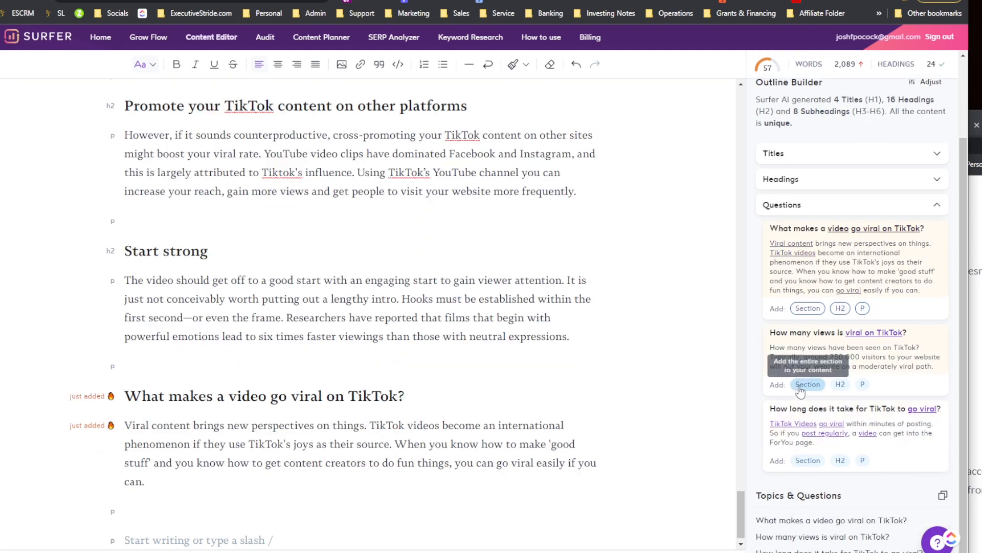
click(807, 384)
click(807, 459)
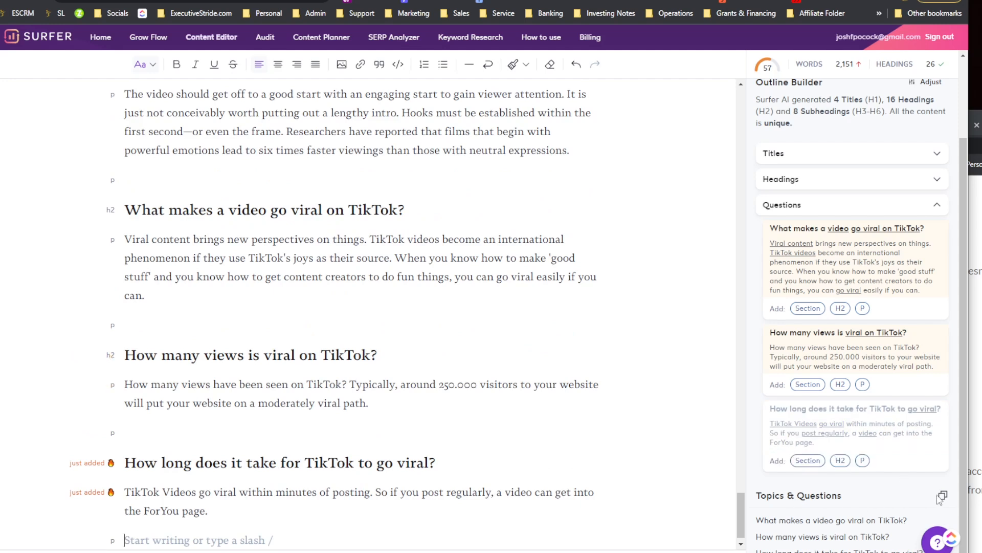
scroll(471, 407, down, 1)
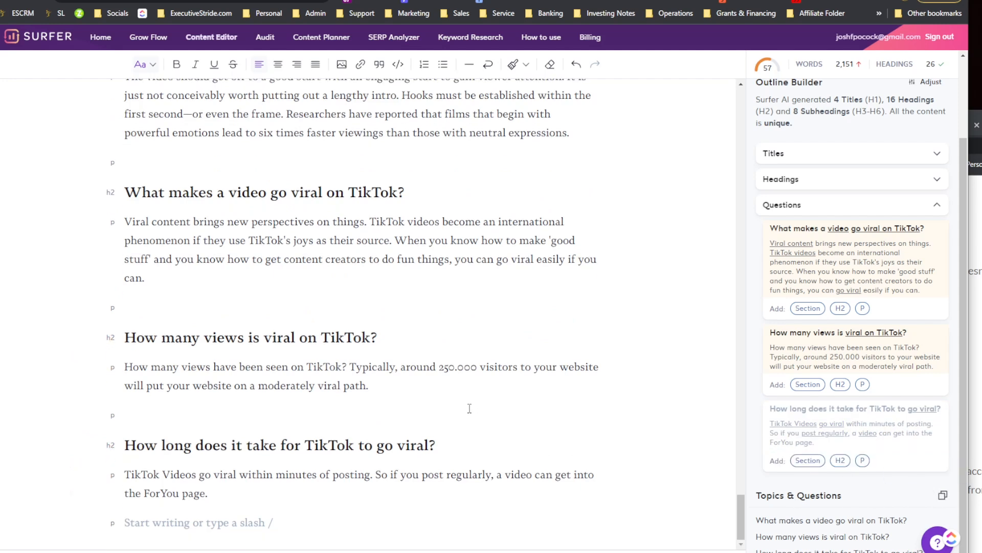
scroll(194, 525, down, 1)
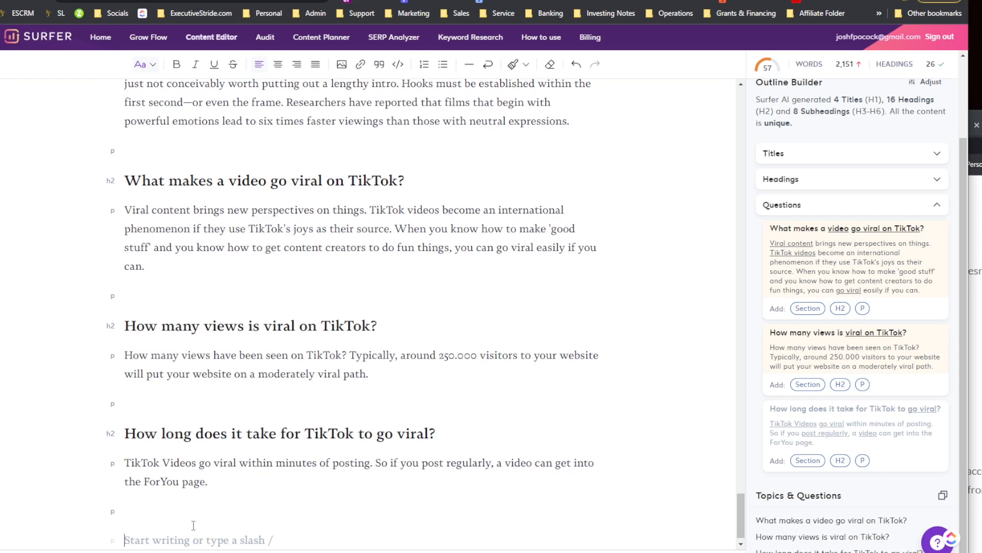
text(What makes a video go viral on TikTok? How many views is viral on TikTok? How long does it take for TikTok to go viral?)
key(ctrl+z)
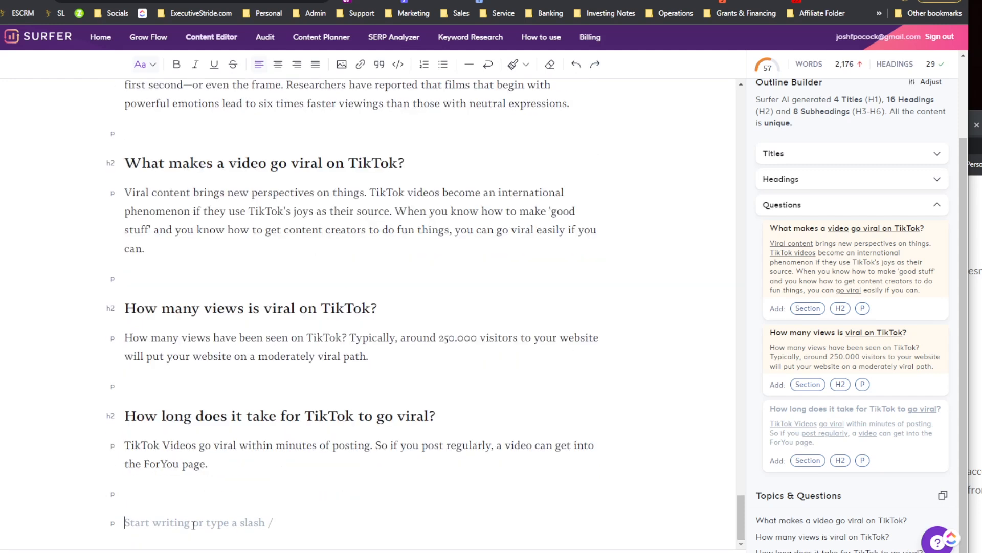
key(ctrl+z)
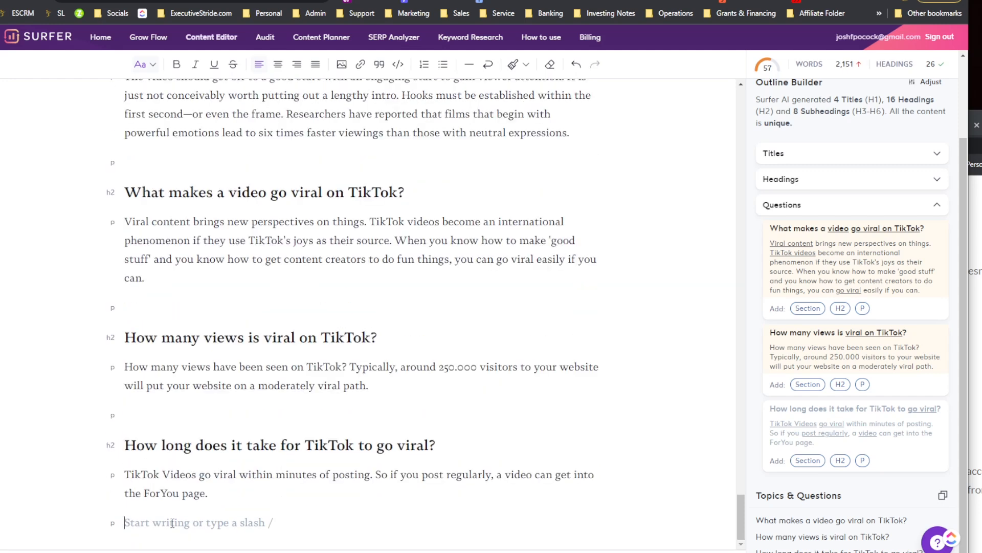
scroll(889, 350, up, 3)
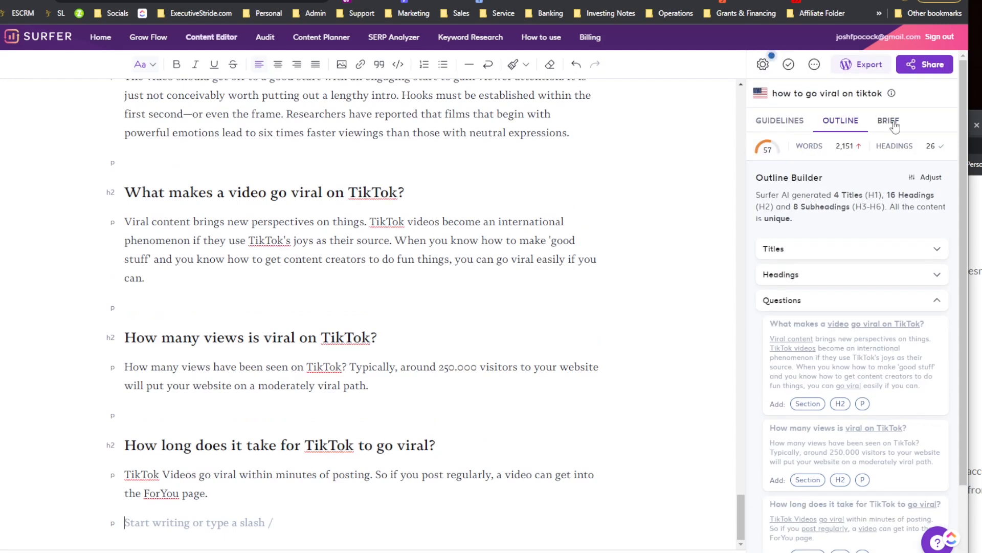
Step: Switch the sidebar from the Outline view to the Guidelines view to check the article's content score
click(894, 121)
click(840, 120)
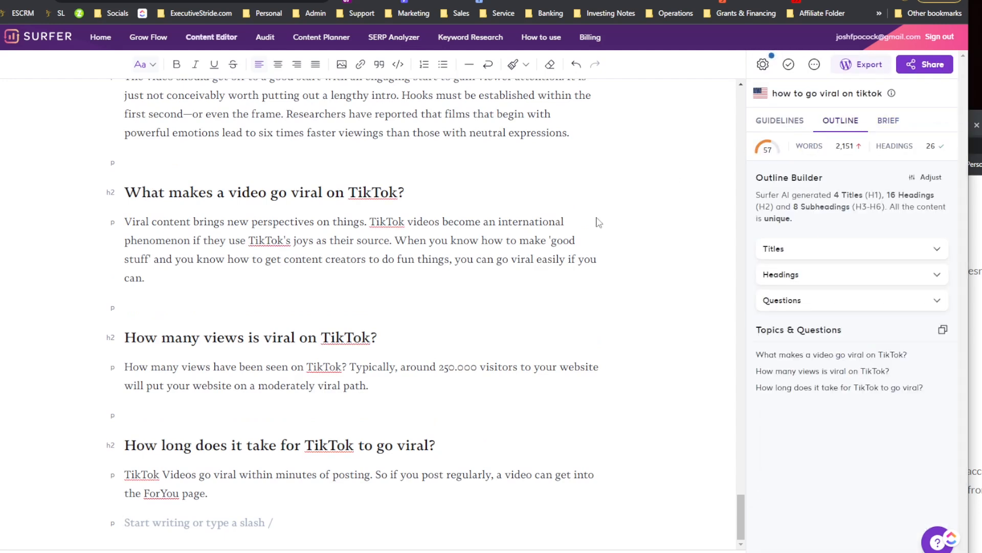
scroll(598, 221, up, 20)
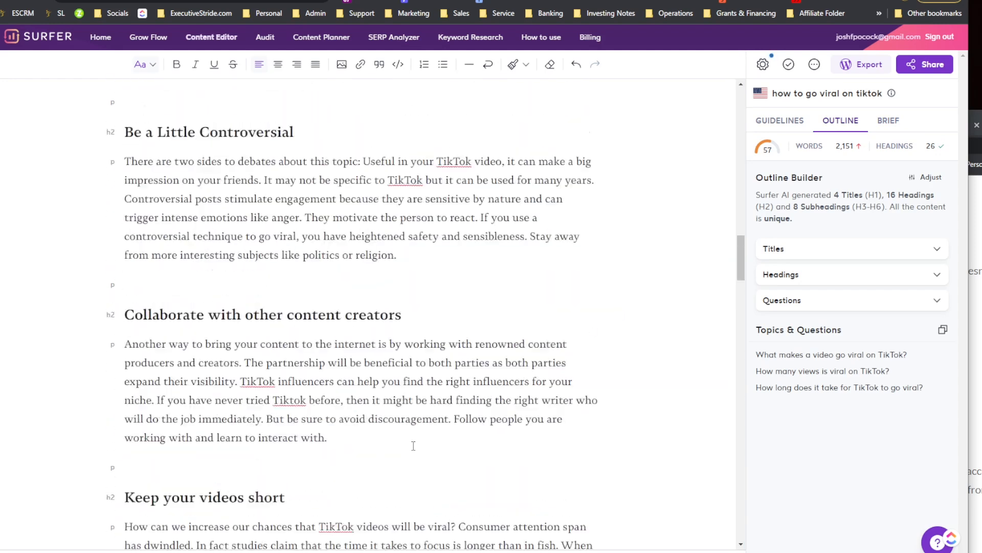
scroll(413, 445, up, 10)
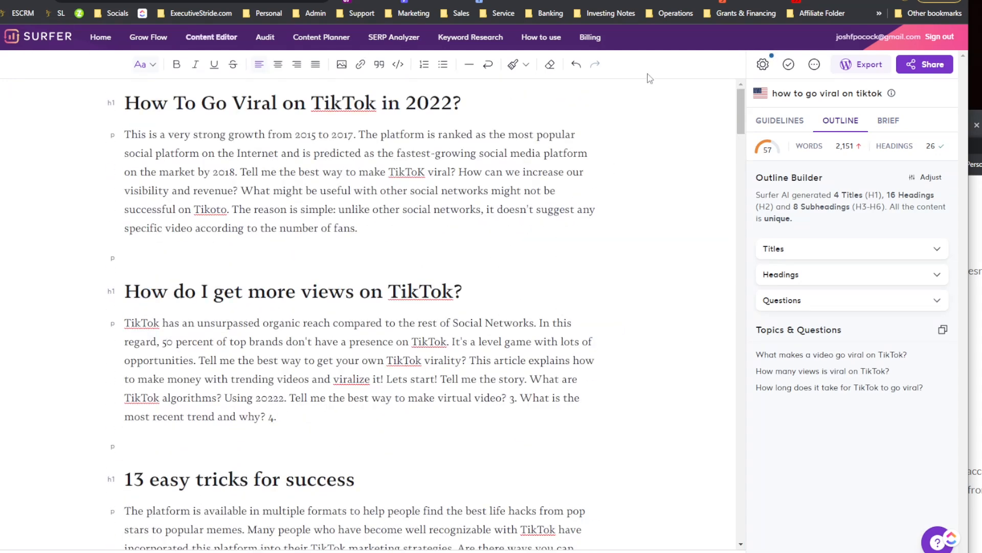
drag(840, 145, 855, 149)
click(806, 122)
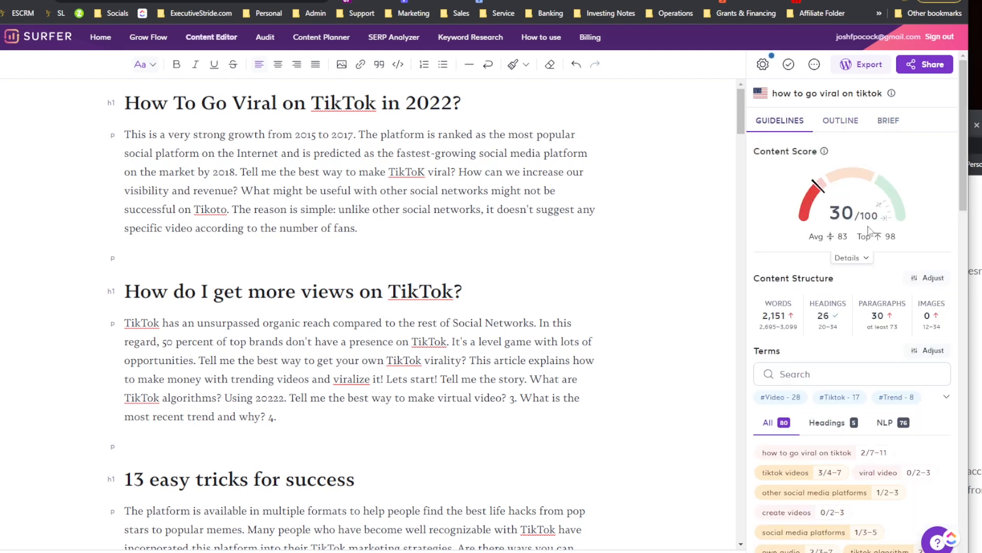
Step: Scroll through the article headings and the Terms list to review keyword usage in the rebuilt article
scroll(812, 247, down, 1)
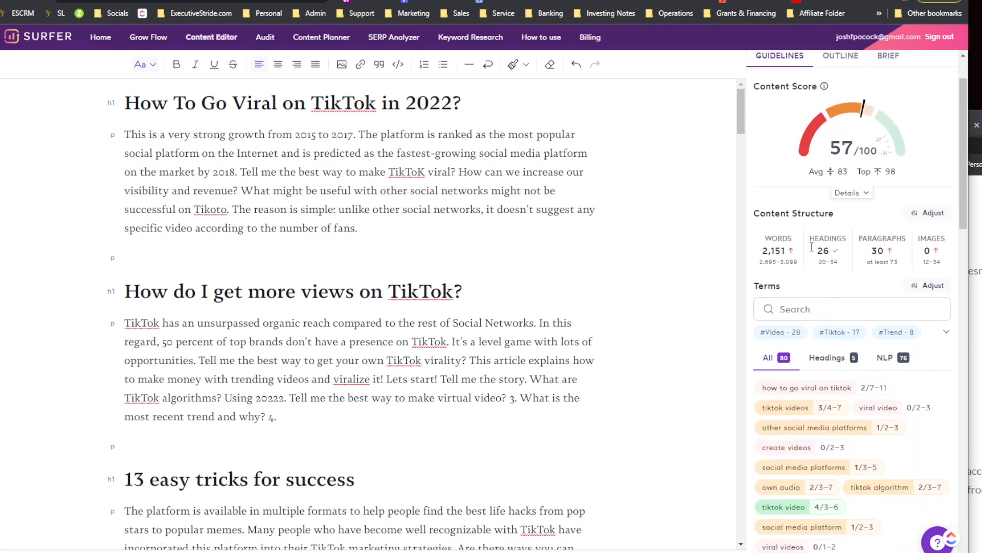
scroll(812, 248, down, 2)
scroll(462, 248, down, 1)
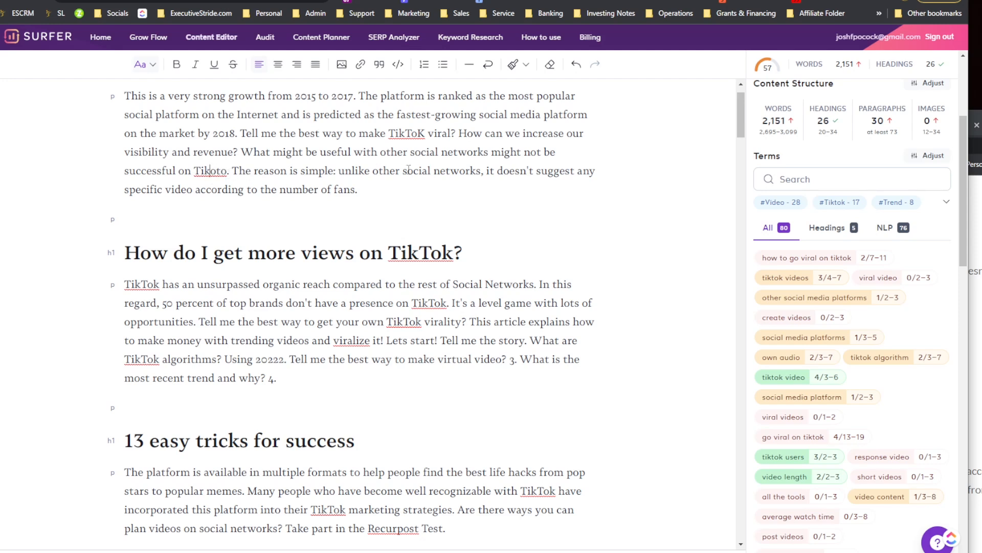
scroll(432, 300, down, 2)
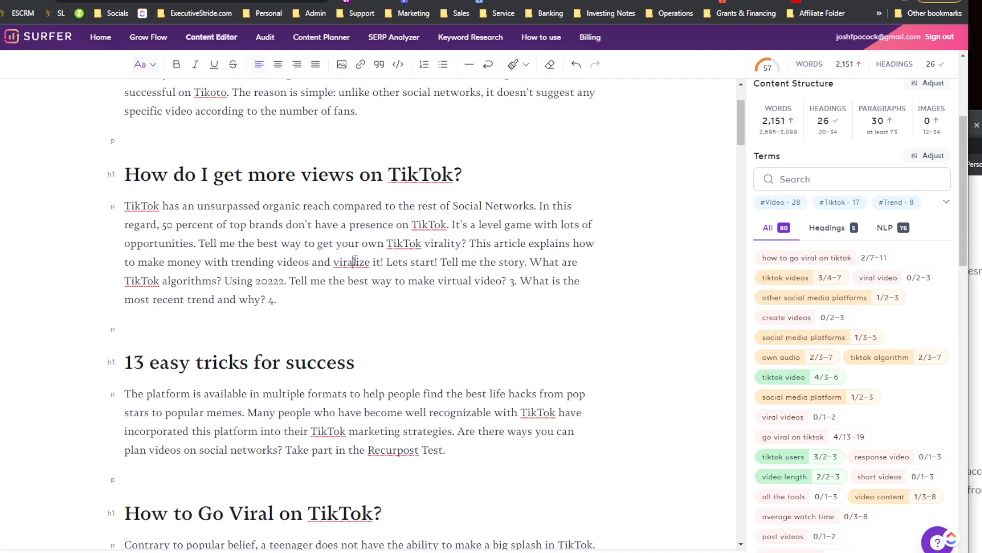
scroll(255, 249, down, 5)
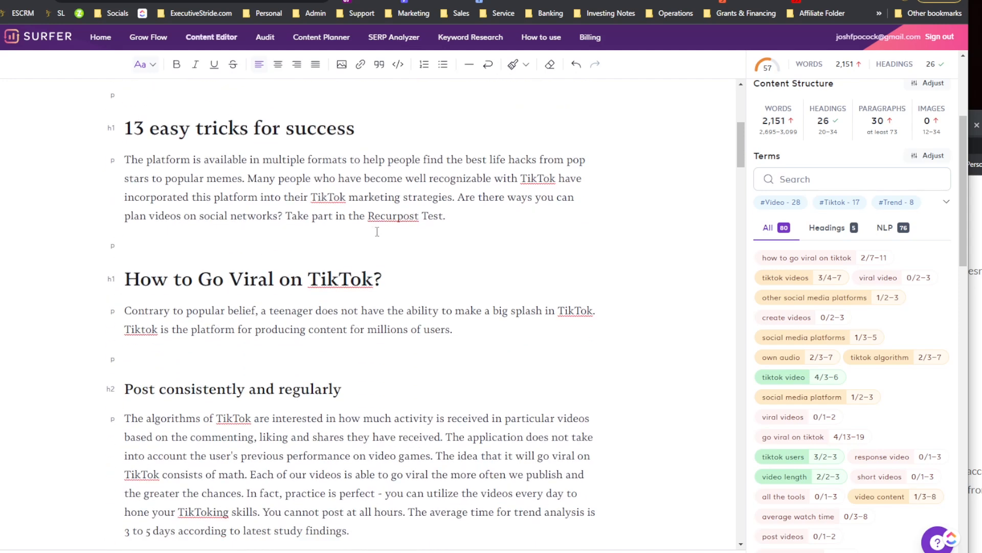
drag(360, 219, 396, 231)
click(395, 231)
scroll(397, 242, down, 7)
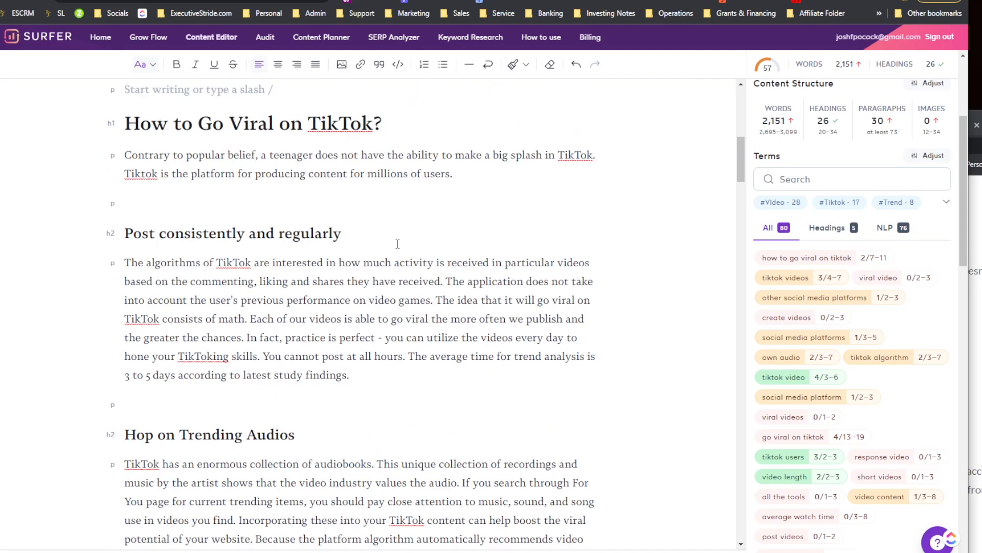
scroll(397, 243, down, 18)
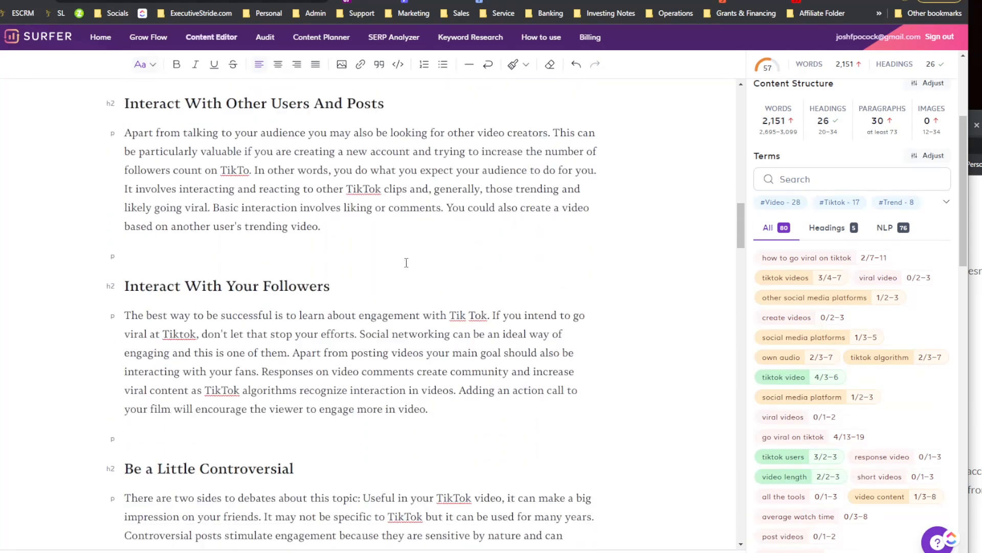
scroll(408, 265, down, 20)
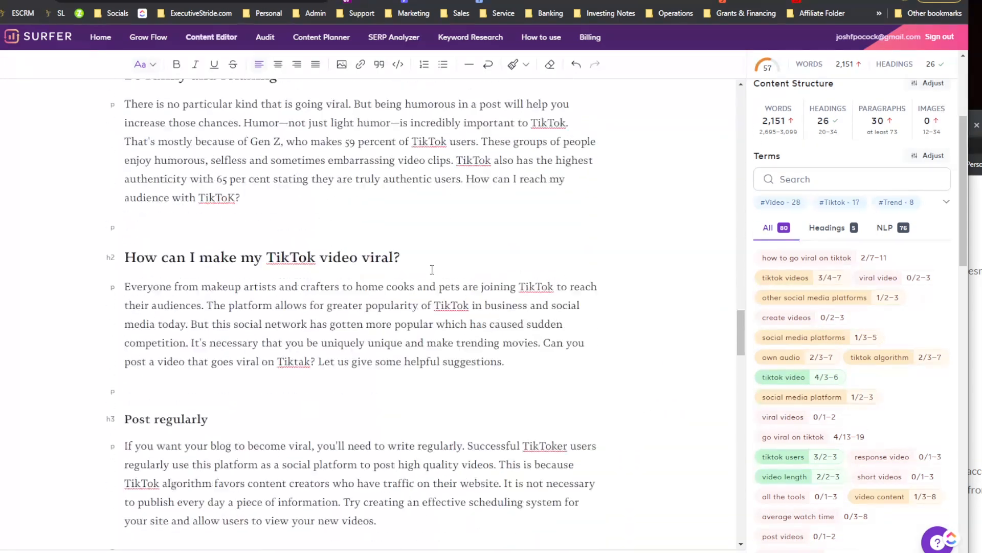
scroll(439, 275, up, 20)
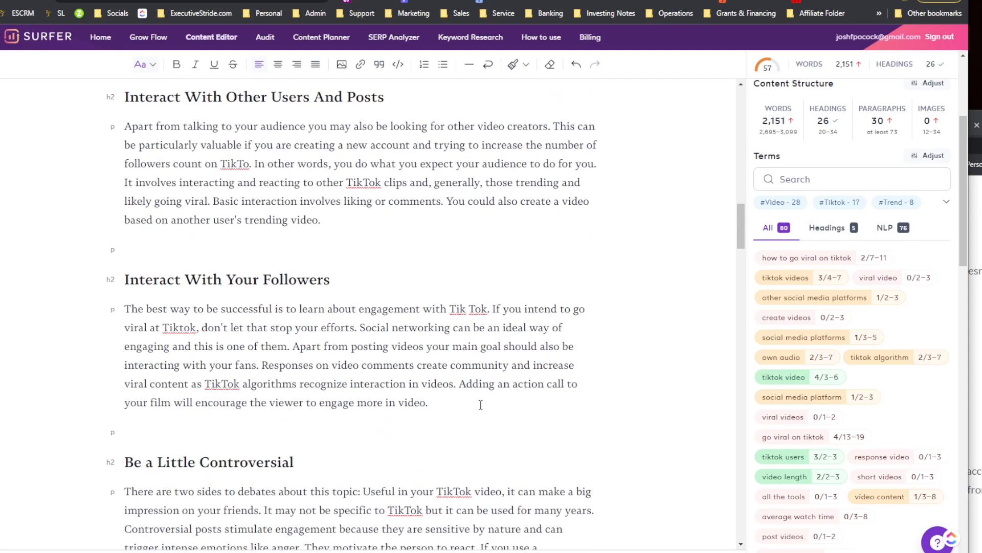
scroll(480, 406, up, 3)
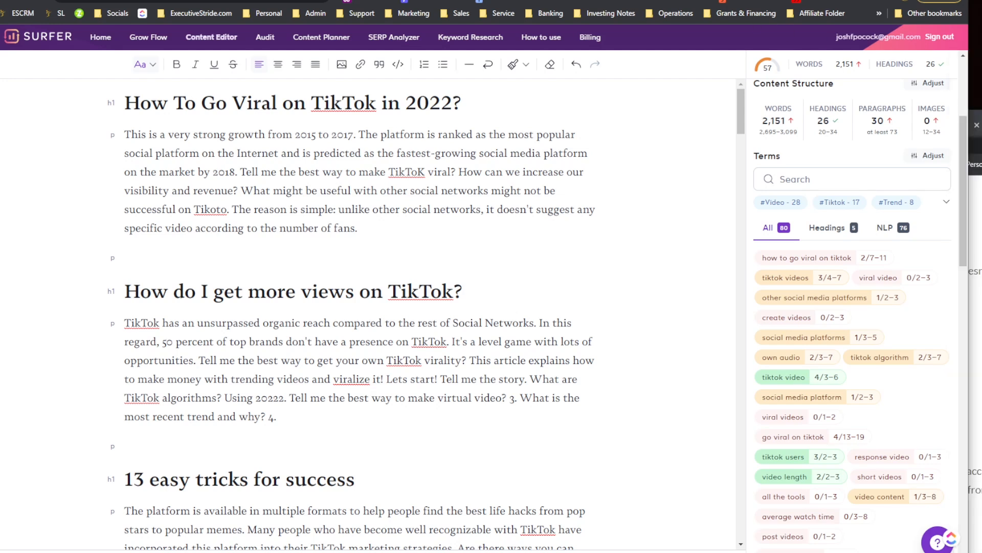
Step: Switch to the Jasper pricing page and set billing to Monthly to compare the plan prices
click(460, 0)
scroll(372, 374, down, 1)
scroll(371, 374, down, 4)
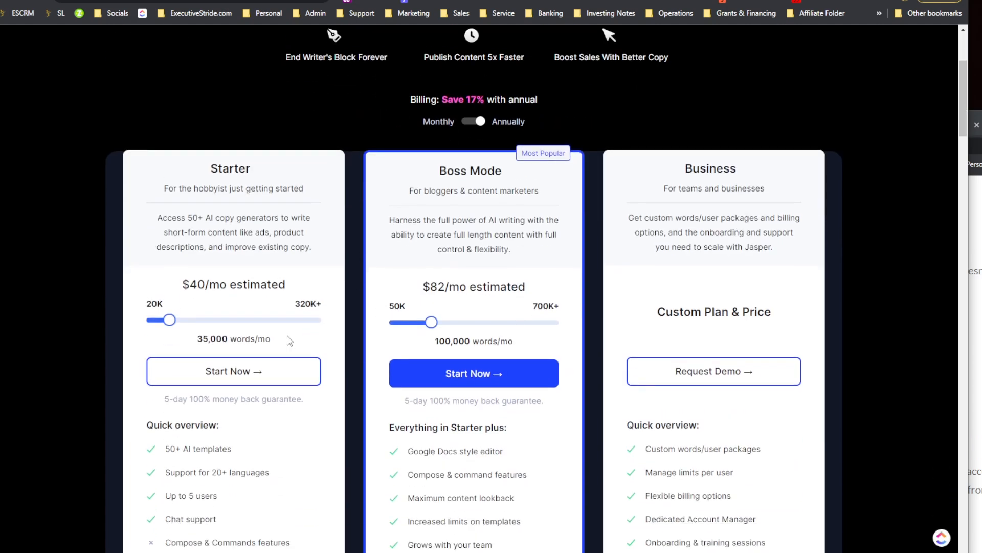
scroll(357, 326, up, 1)
scroll(196, 314, down, 3)
scroll(195, 314, down, 1)
drag(353, 178, 421, 191)
click(420, 190)
scroll(454, 162, up, 3)
scroll(520, 248, down, 1)
scroll(482, 219, up, 3)
click(480, 238)
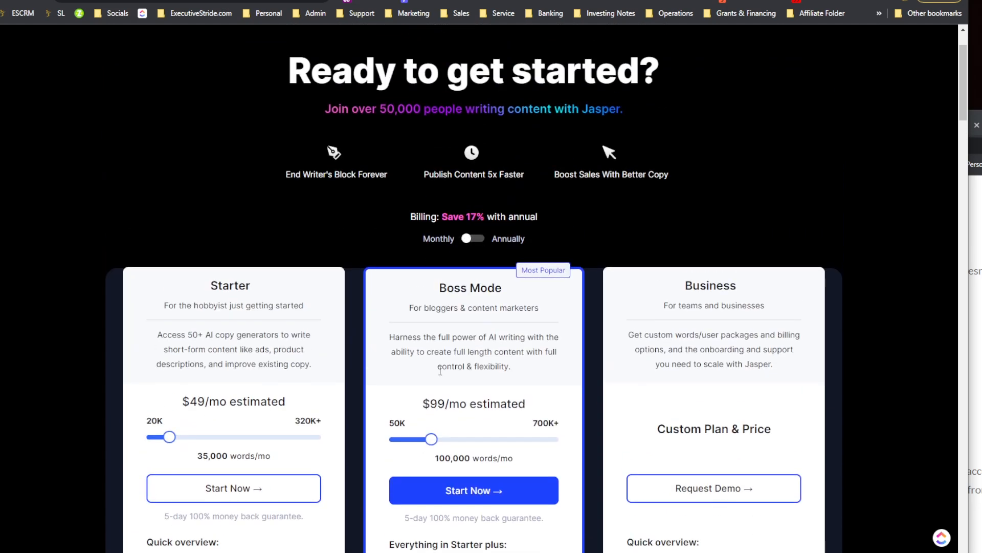
scroll(416, 283, down, 4)
scroll(449, 274, up, 5)
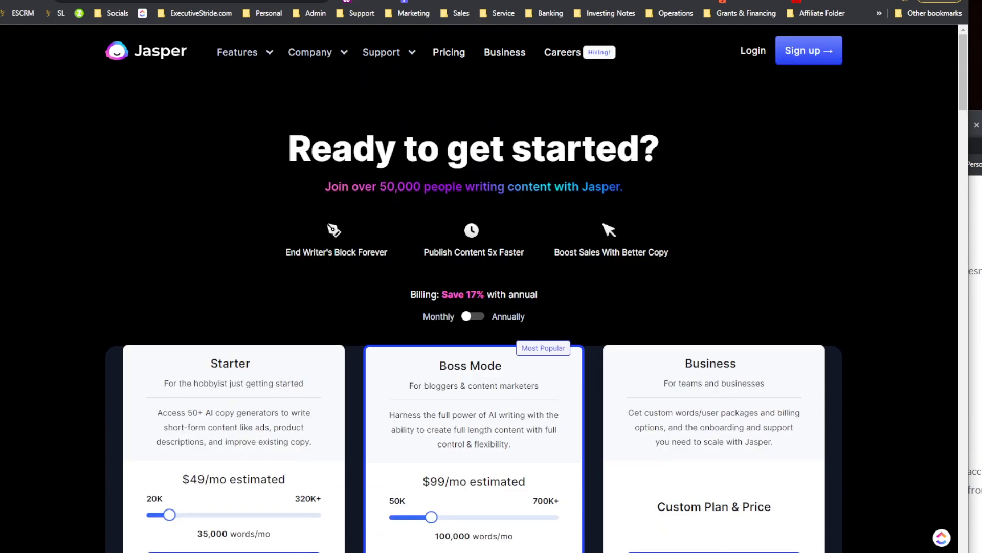
Step: Cycle through the open browser tabs back to the Surfer Content Editor and review its content score panel
click(675, 0)
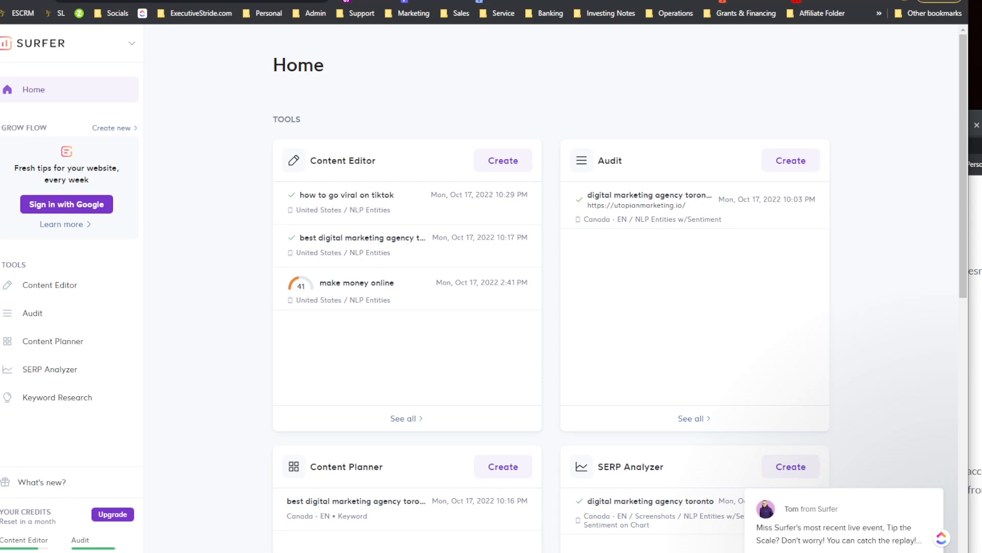
key(ctrl+Tab)
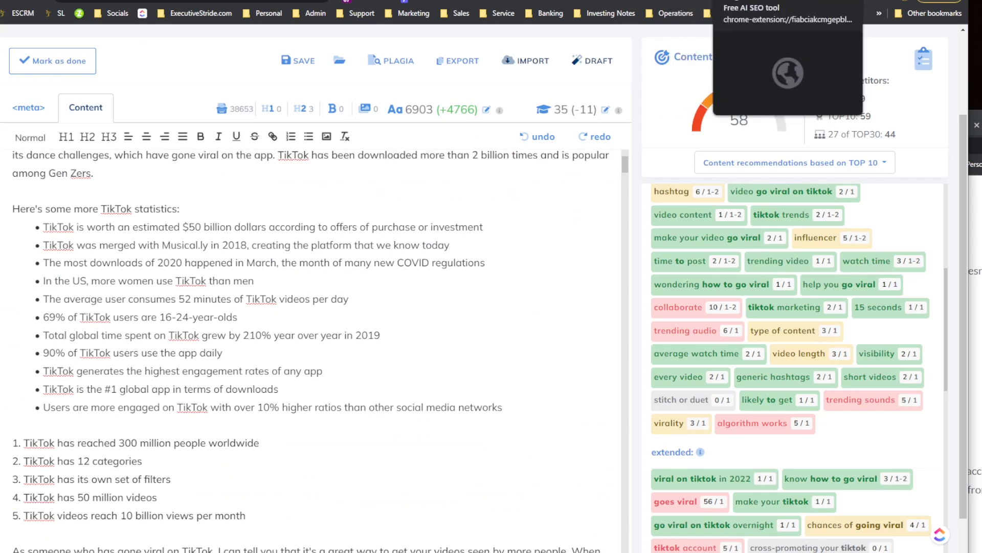
click(731, 0)
click(688, 0)
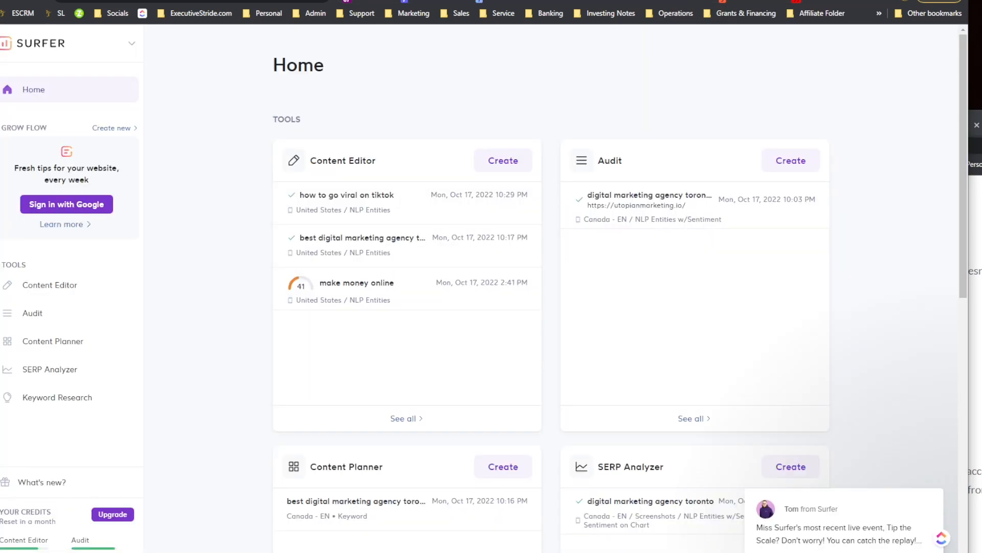
click(667, 0)
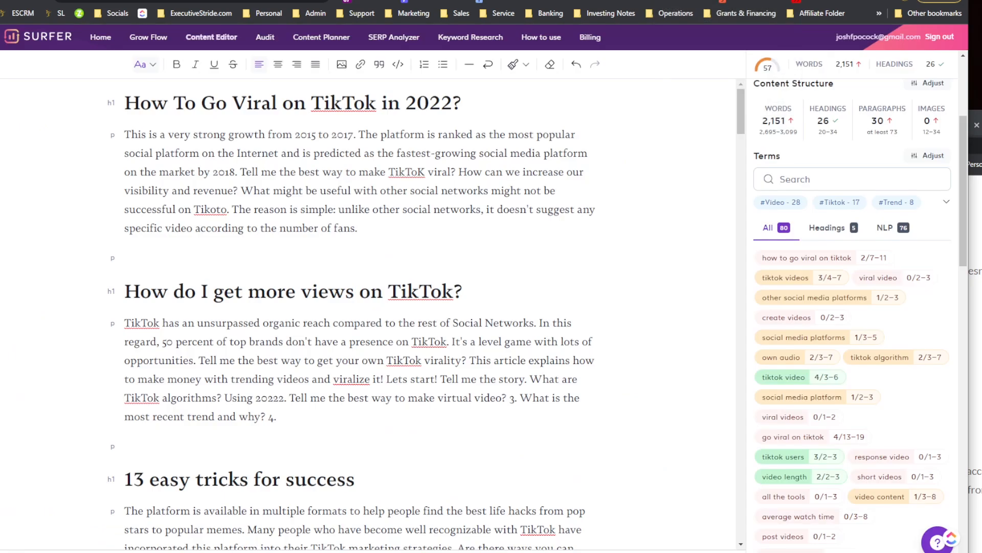
scroll(766, 213, up, 2)
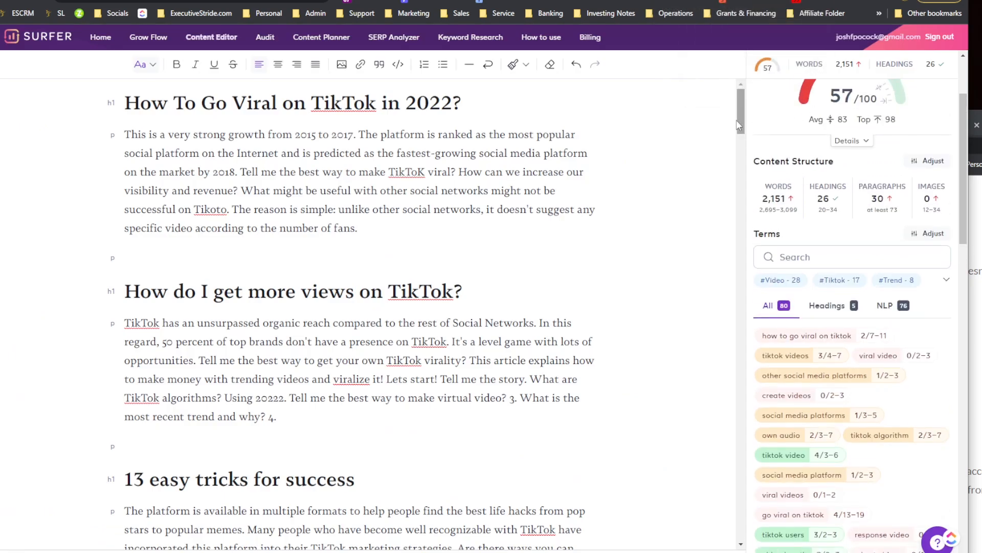
scroll(766, 212, up, 2)
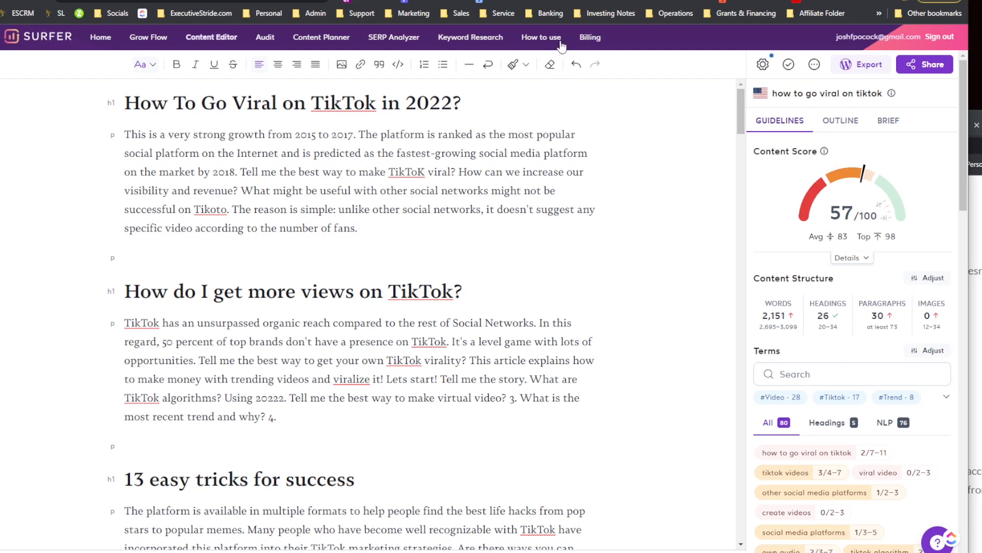
scroll(818, 220, down, 5)
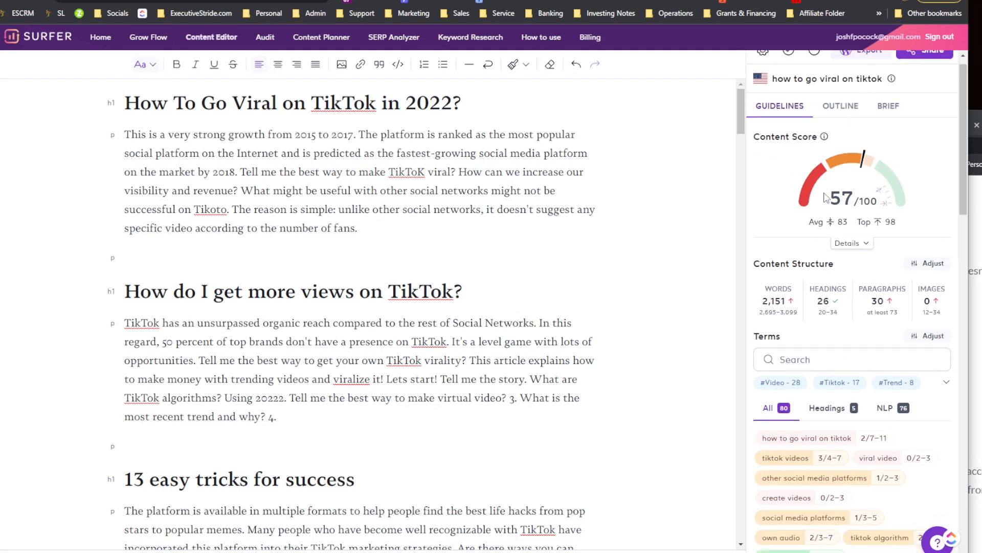
scroll(823, 221, down, 3)
scroll(548, 276, down, 15)
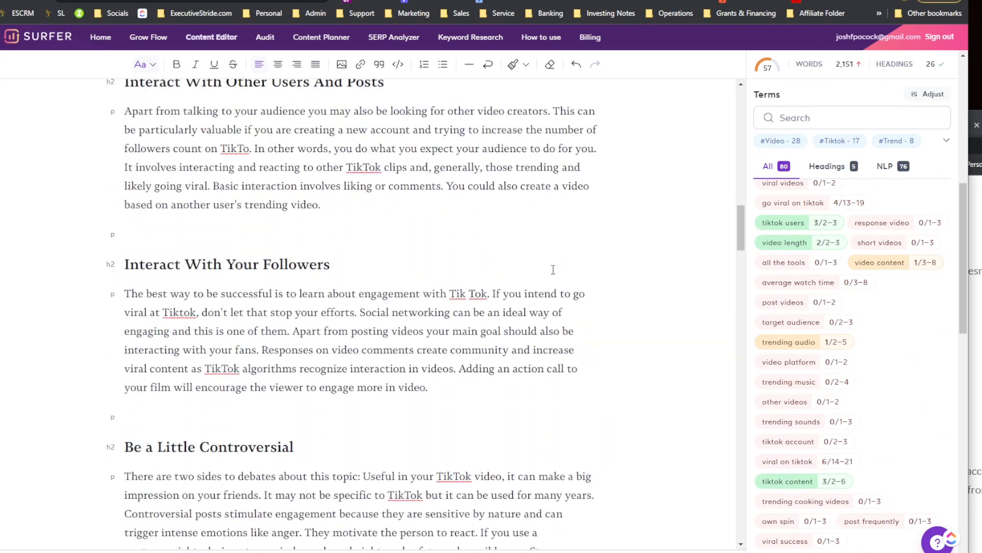
scroll(630, 274, up, 20)
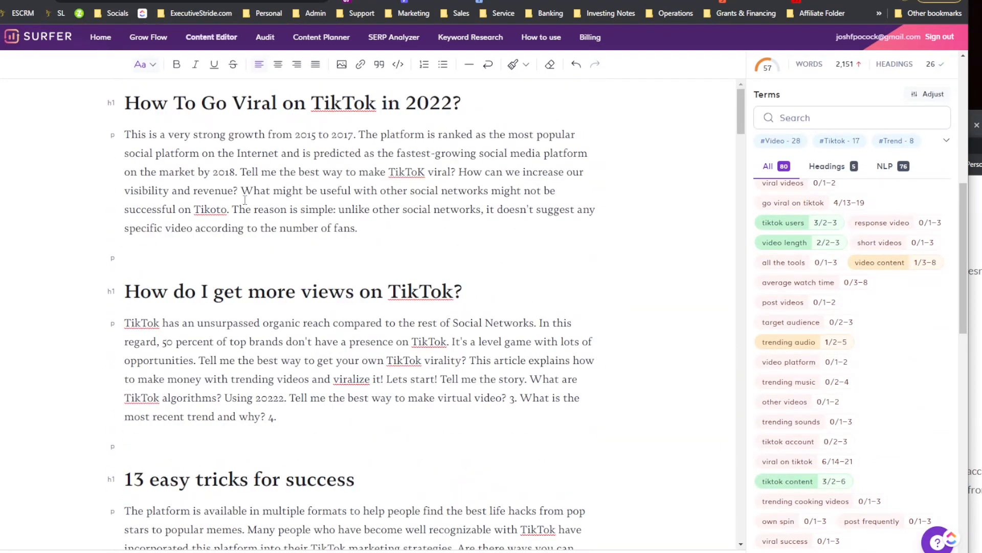
Step: Open the Surfer home dashboard and scroll through its tools and recent Content Editor, Audit and research documents
click(66, 41)
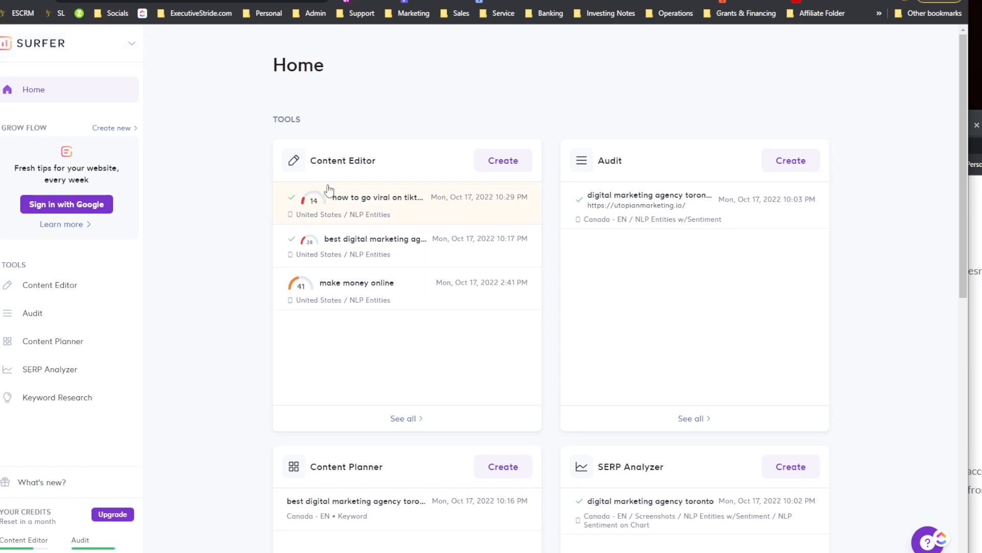
scroll(532, 198, down, 6)
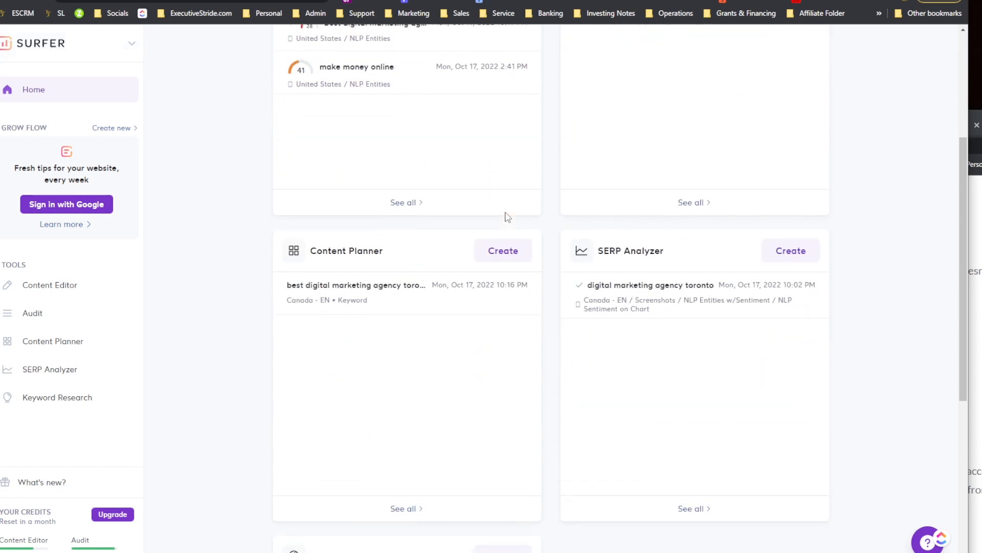
scroll(507, 215, up, 4)
scroll(514, 216, up, 3)
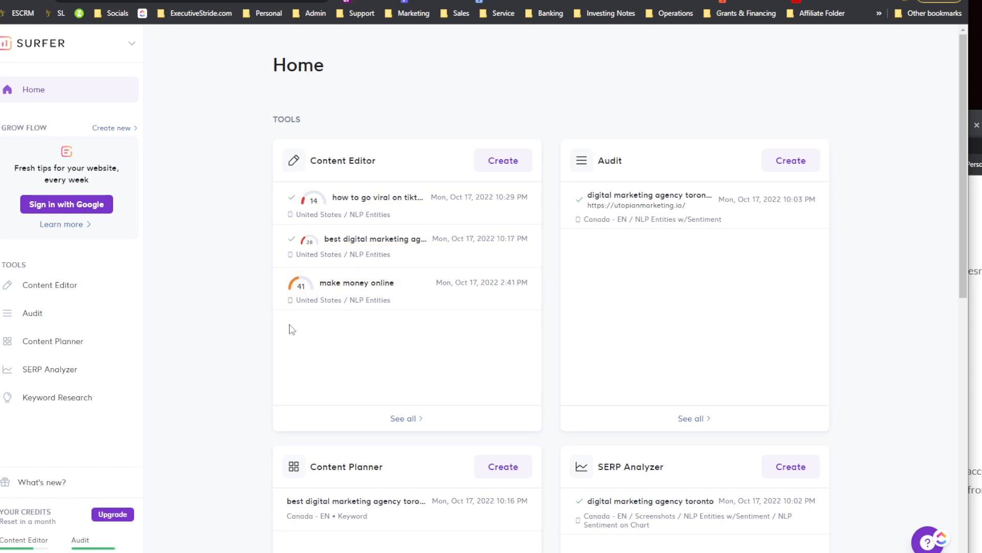
scroll(537, 319, down, 10)
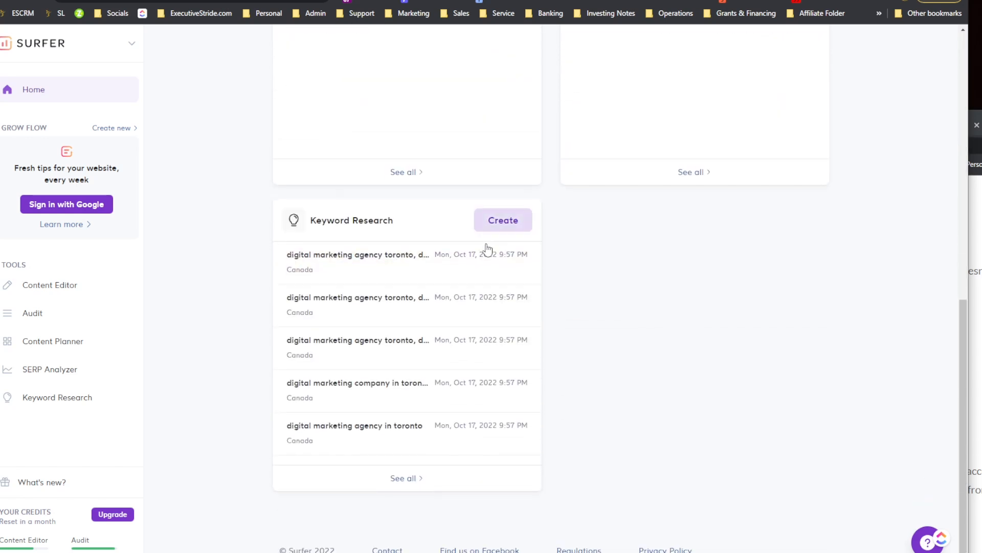
scroll(487, 248, up, 9)
scroll(646, 285, down, 3)
scroll(645, 290, up, 5)
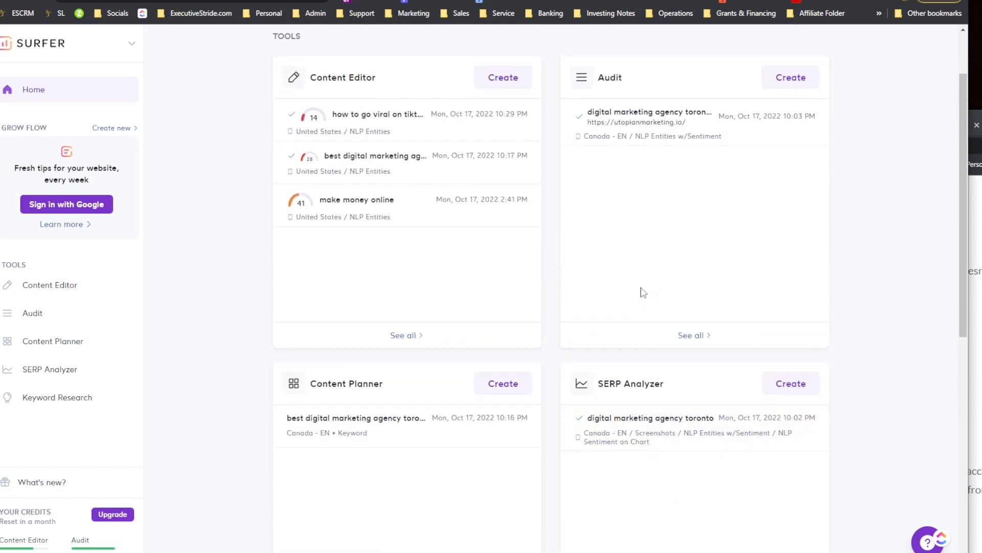